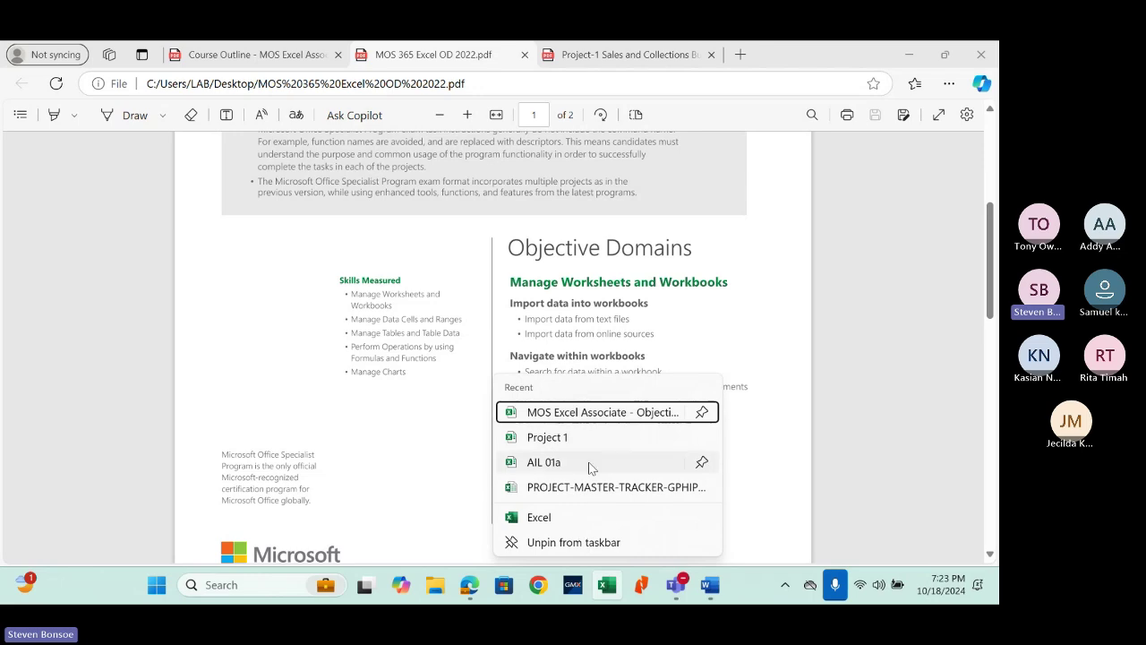
Step: Open the "MOS Excel Associate - Objective Domain" workbook and review its checklist, including the objectives for importing data from text files and online sources
click(621, 413)
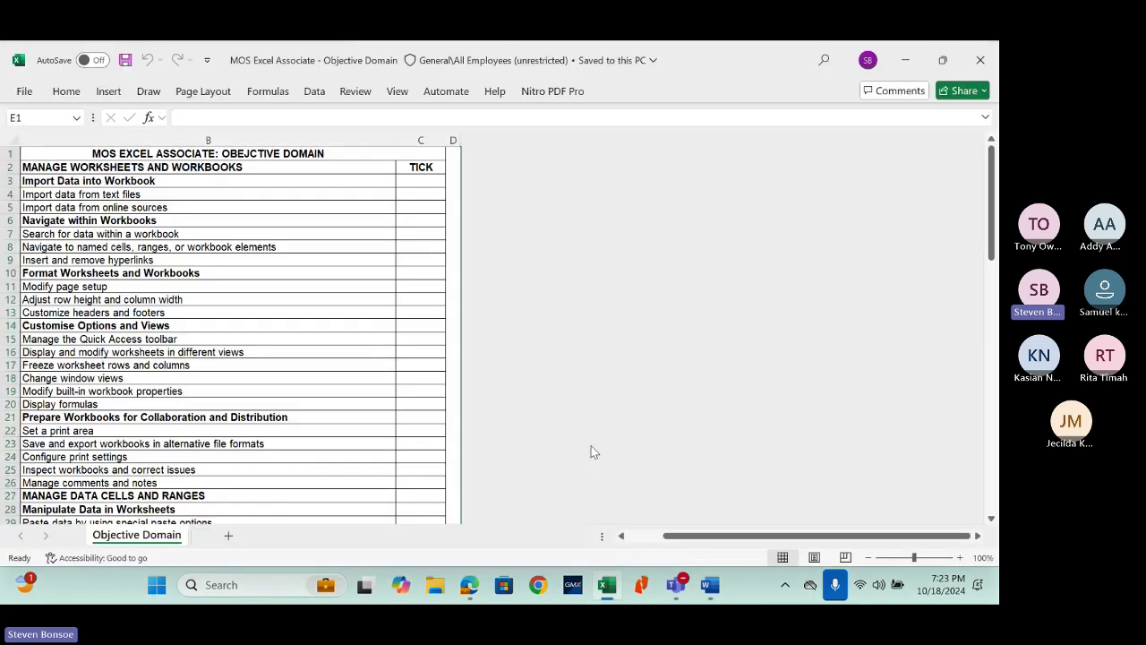
click(411, 362)
drag(992, 246, 992, 156)
click(89, 207)
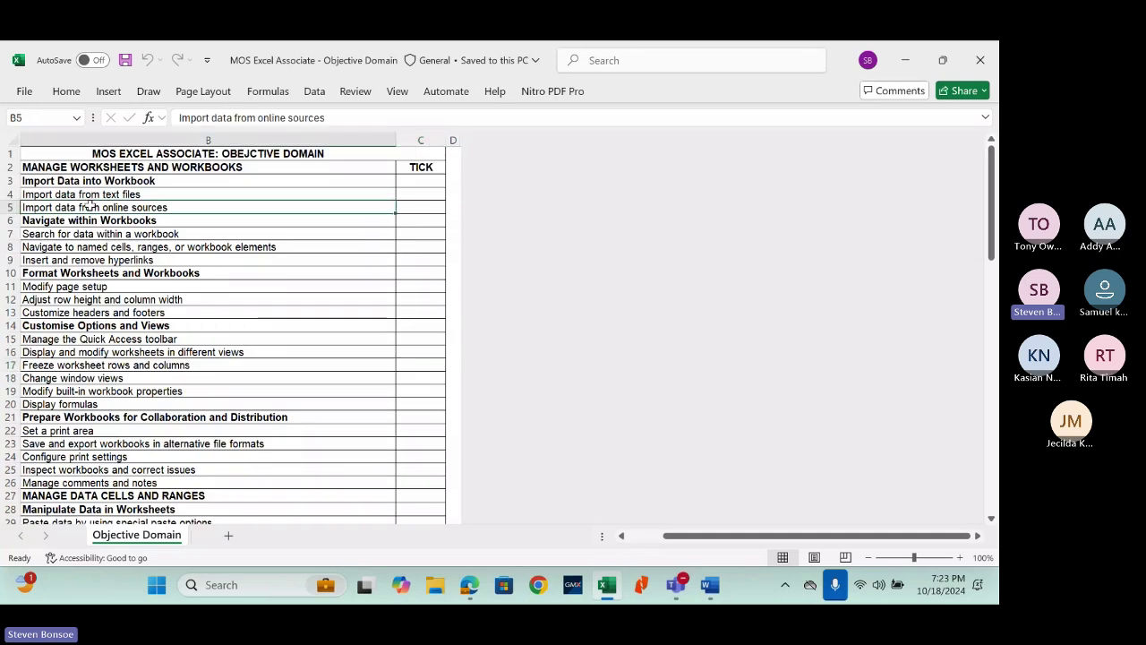
click(5, 195)
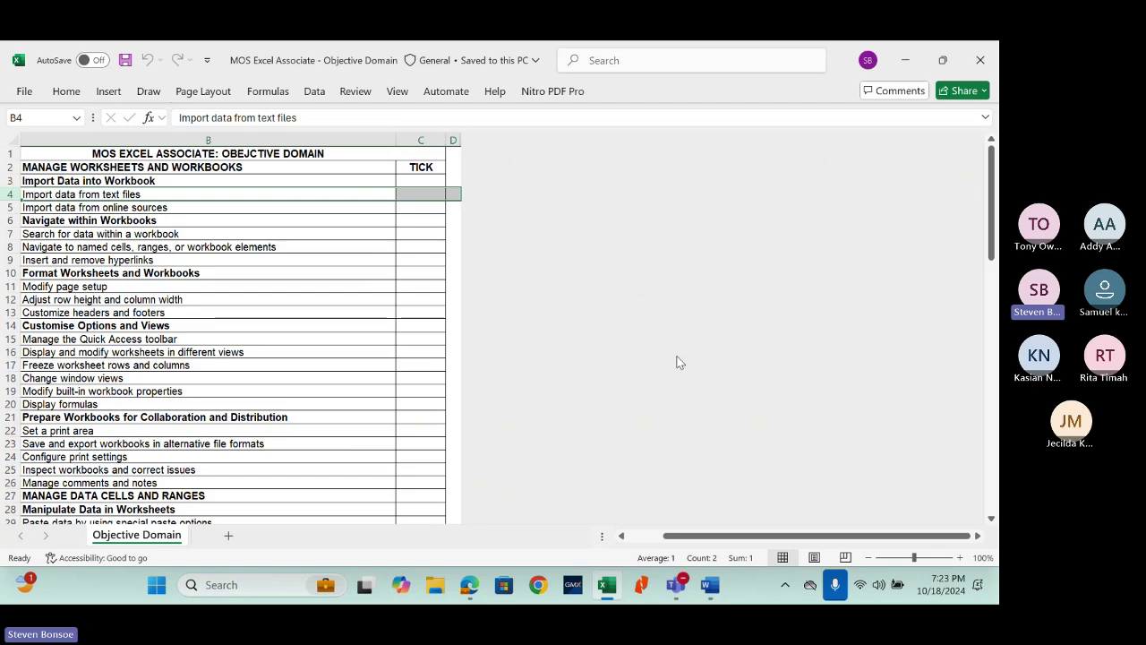
mouse_move(991, 191)
mouse_down()
mouse_move(994, 456)
mouse_move(990, 175)
mouse_up()
click(903, 60)
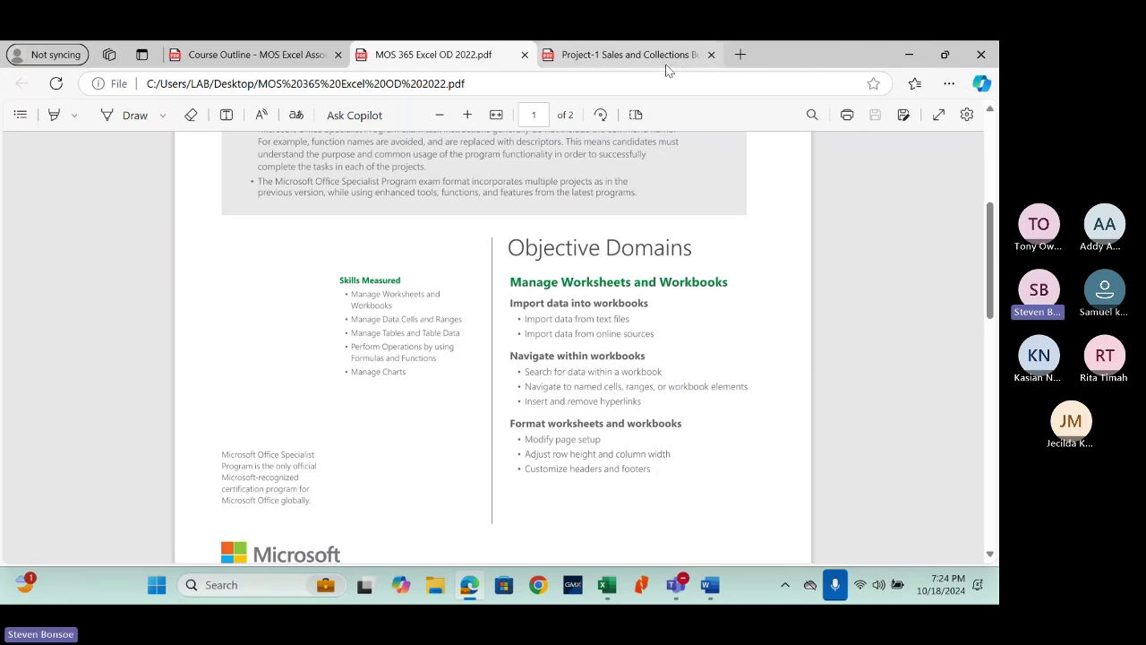
Step: Switch to Edge and show the Modules and Projects section of the MOS Excel Associate course outline PDF
click(908, 55)
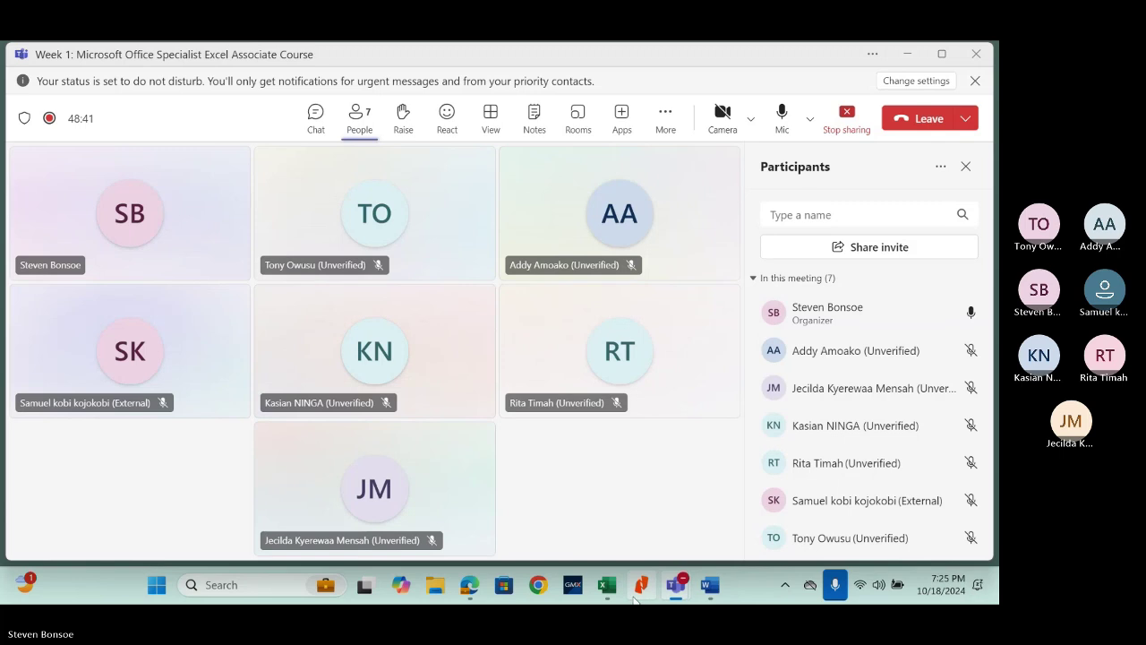
mouse_move(613, 595)
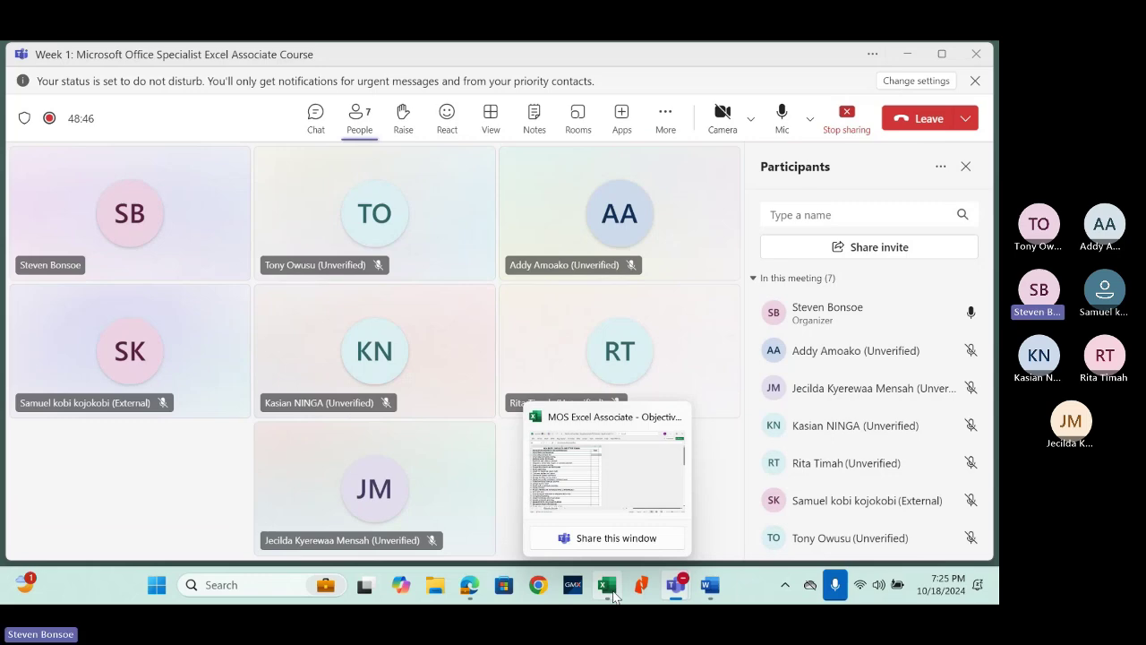
click(469, 584)
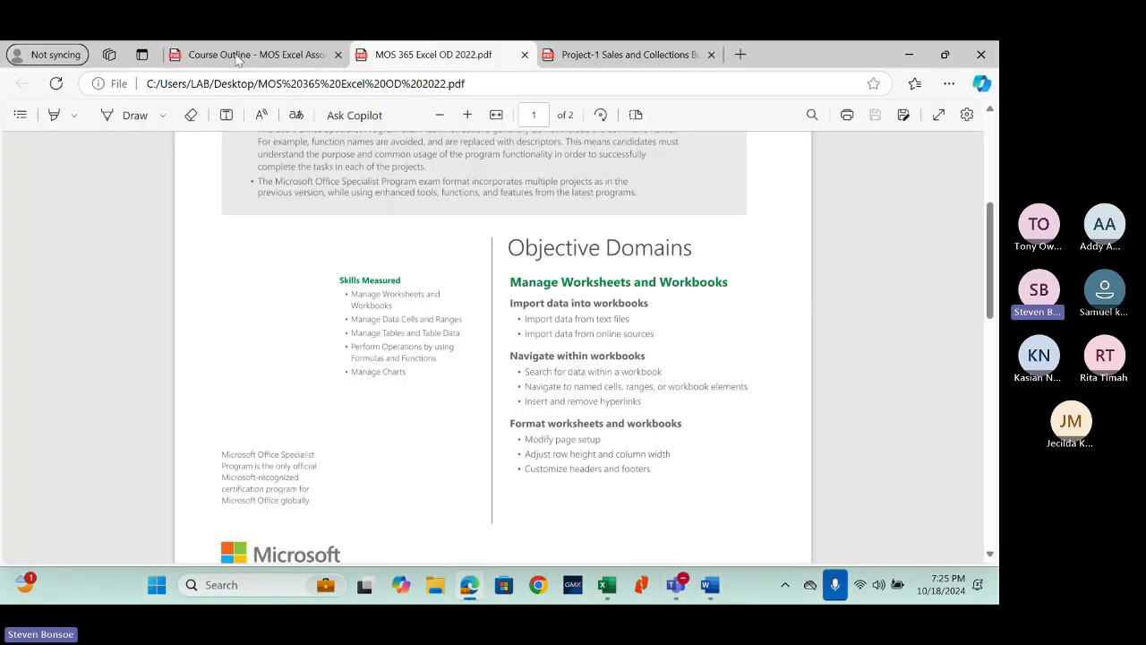
click(193, 59)
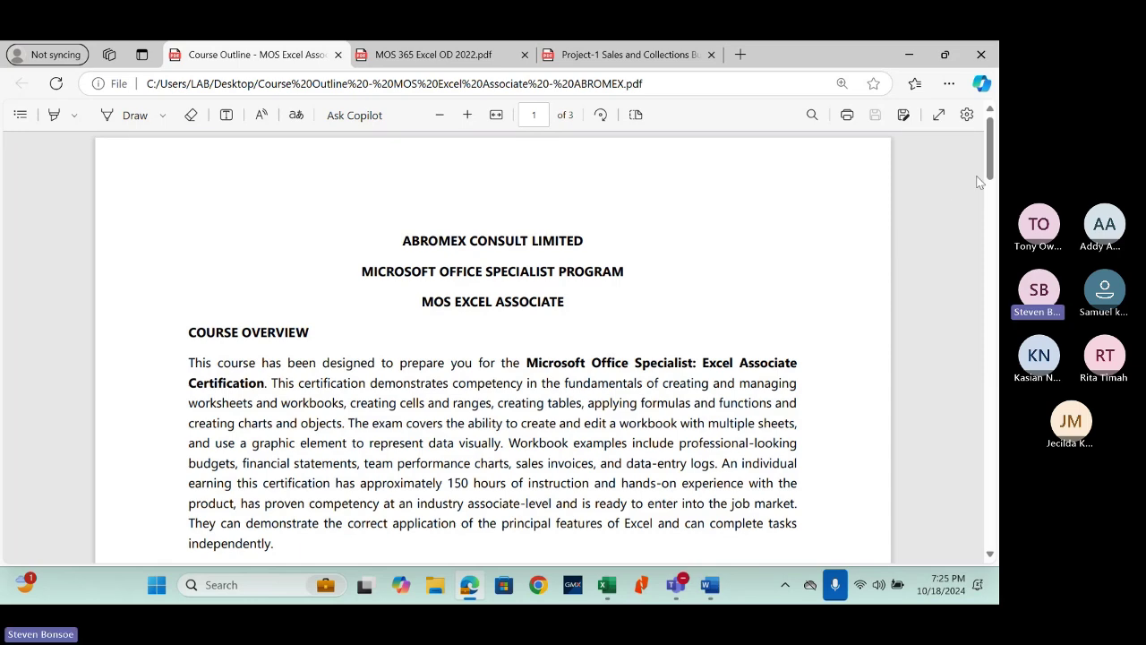
drag(990, 174, 992, 309)
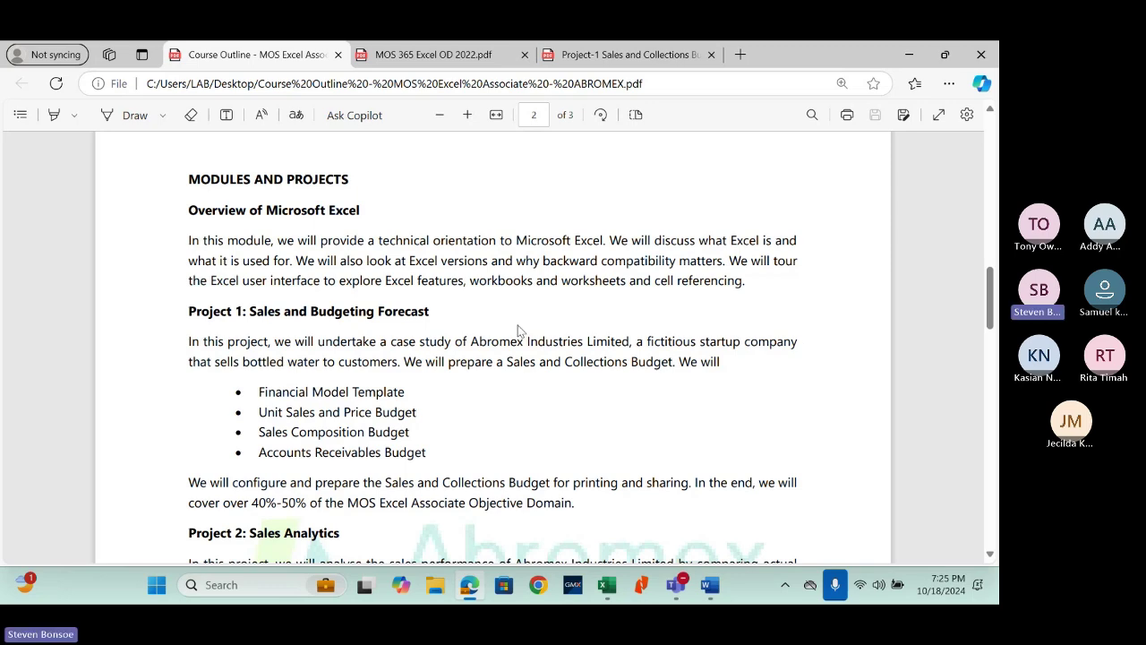
Step: Close the Excel window holding the "MOS Excel Associate - Objective Domain" workbook
right_click(606, 585)
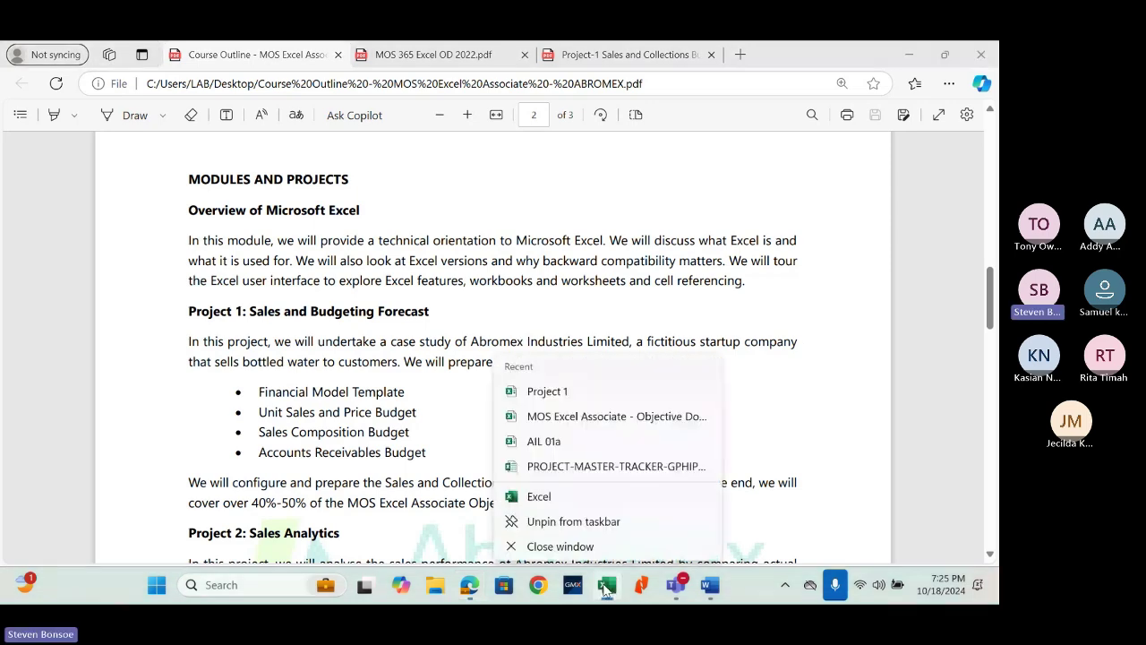
click(573, 542)
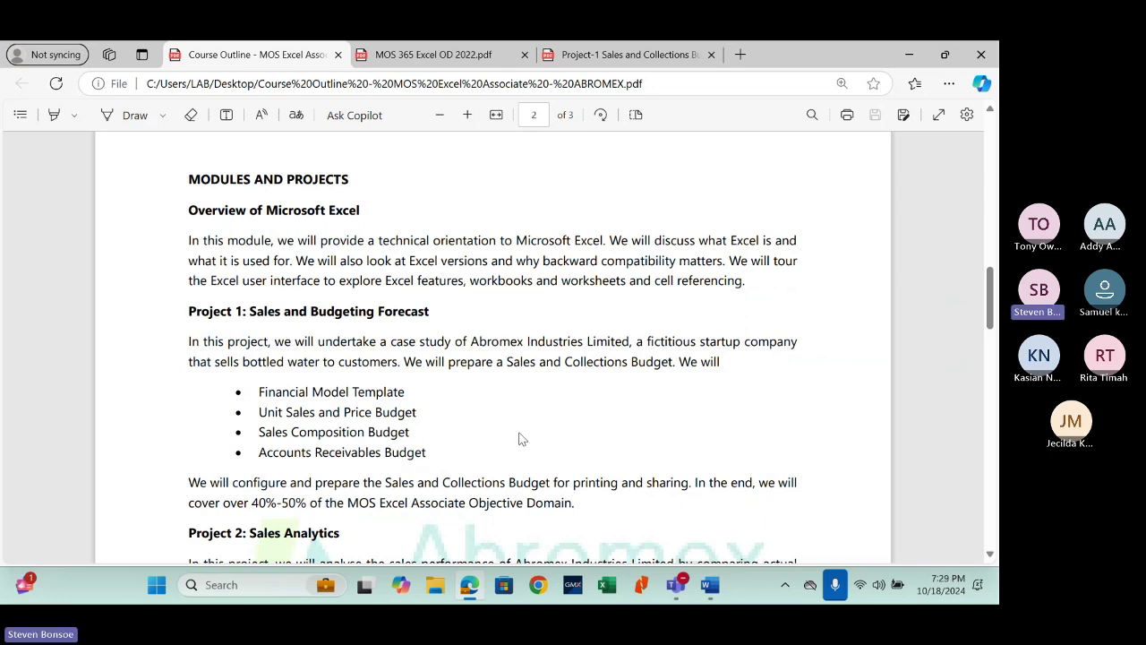
Step: Run dxdiag with the digital driver signature check, examine the computer's system information, and exit the tool
click(254, 584)
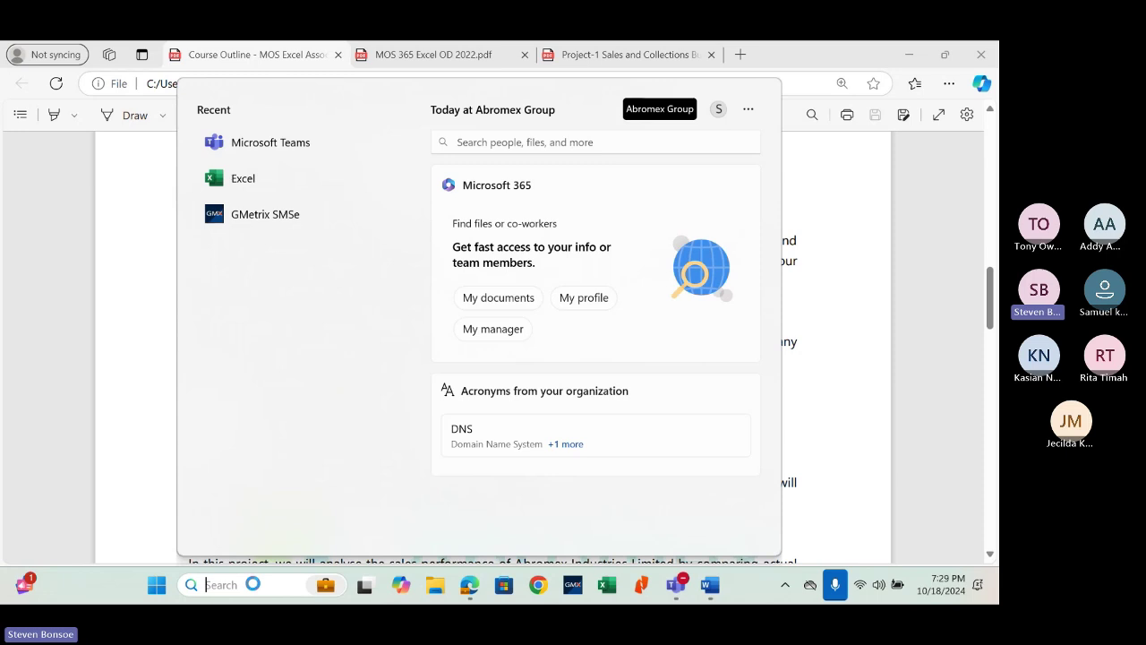
text(dxdiag)
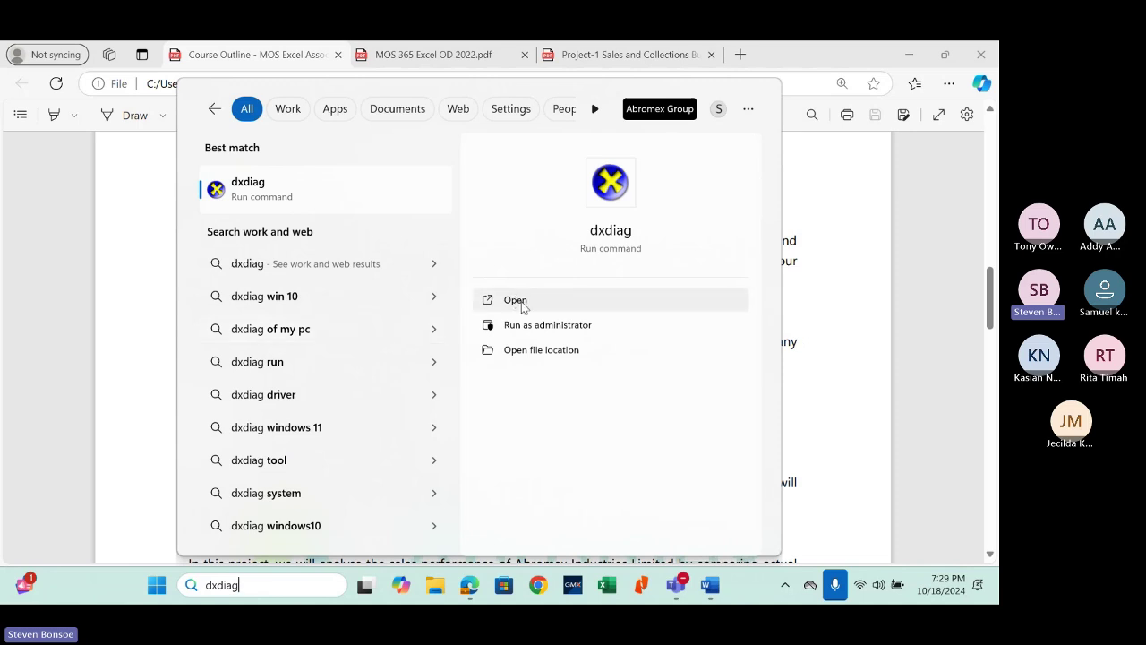
click(523, 305)
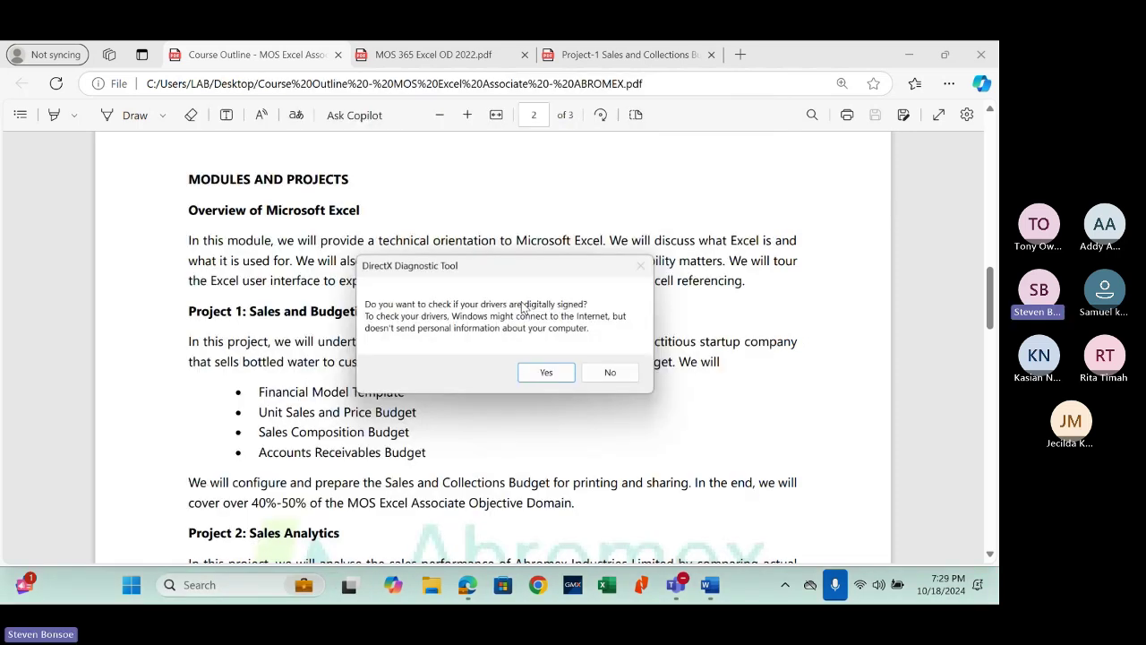
click(544, 372)
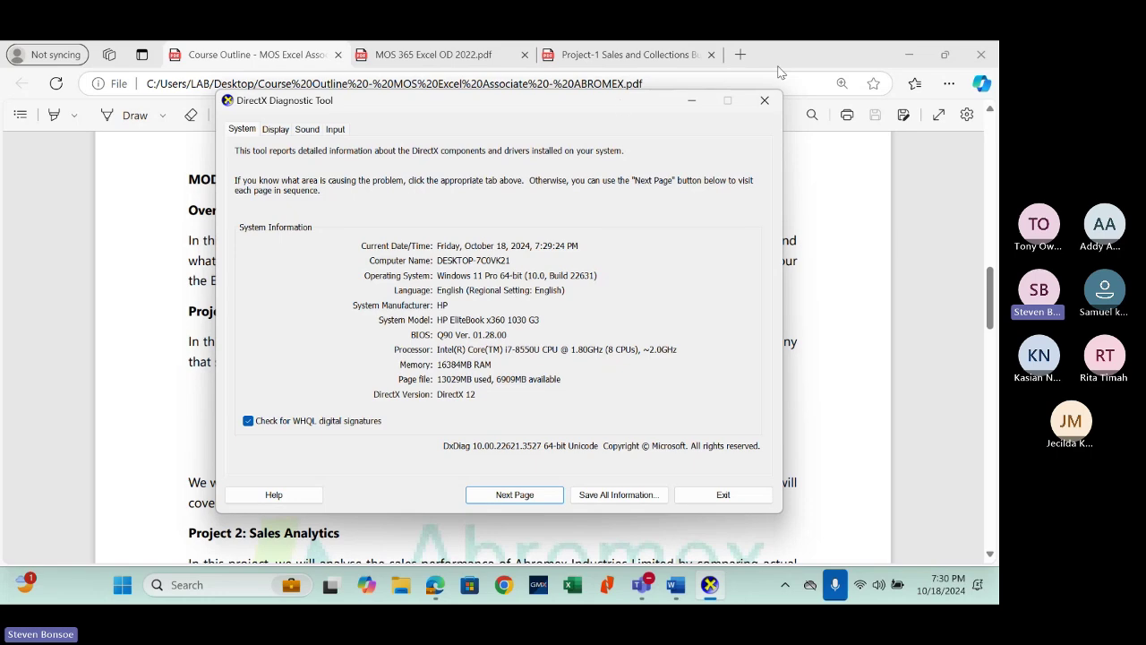
click(765, 100)
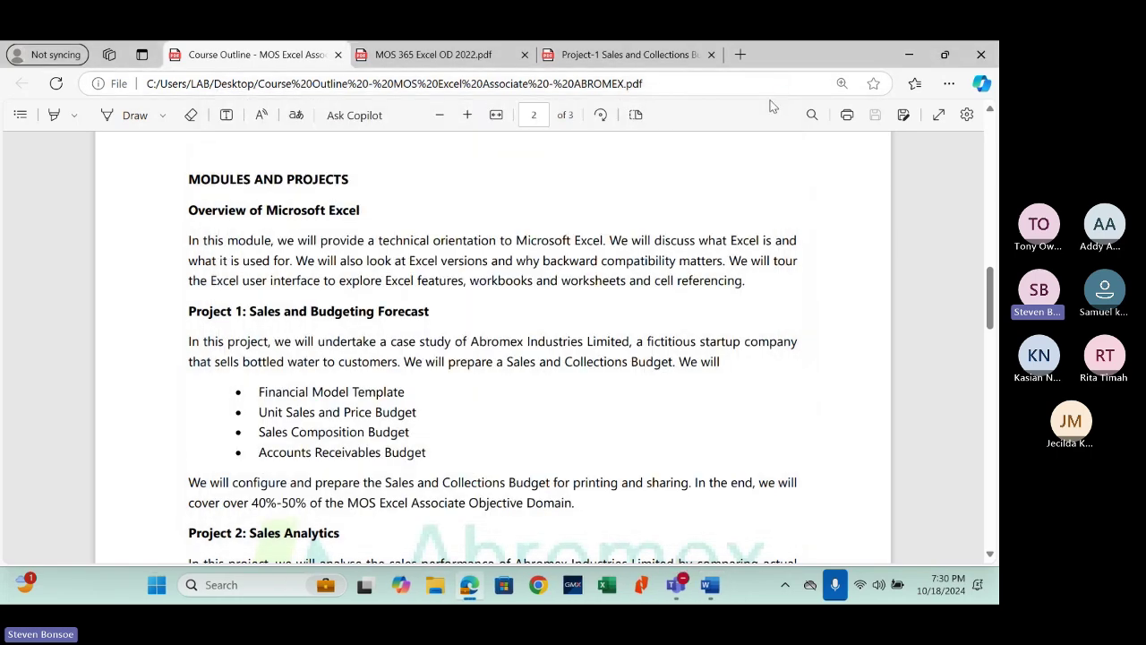
Step: Find Excel through the Windows search and launch the desktop app
click(249, 585)
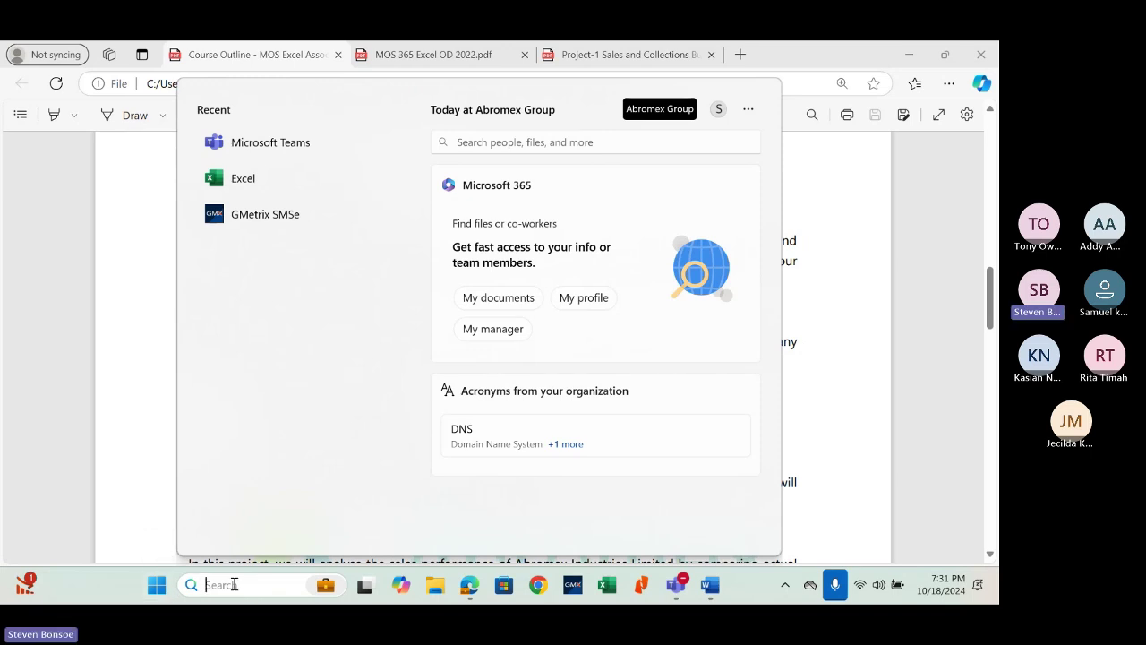
text(excel)
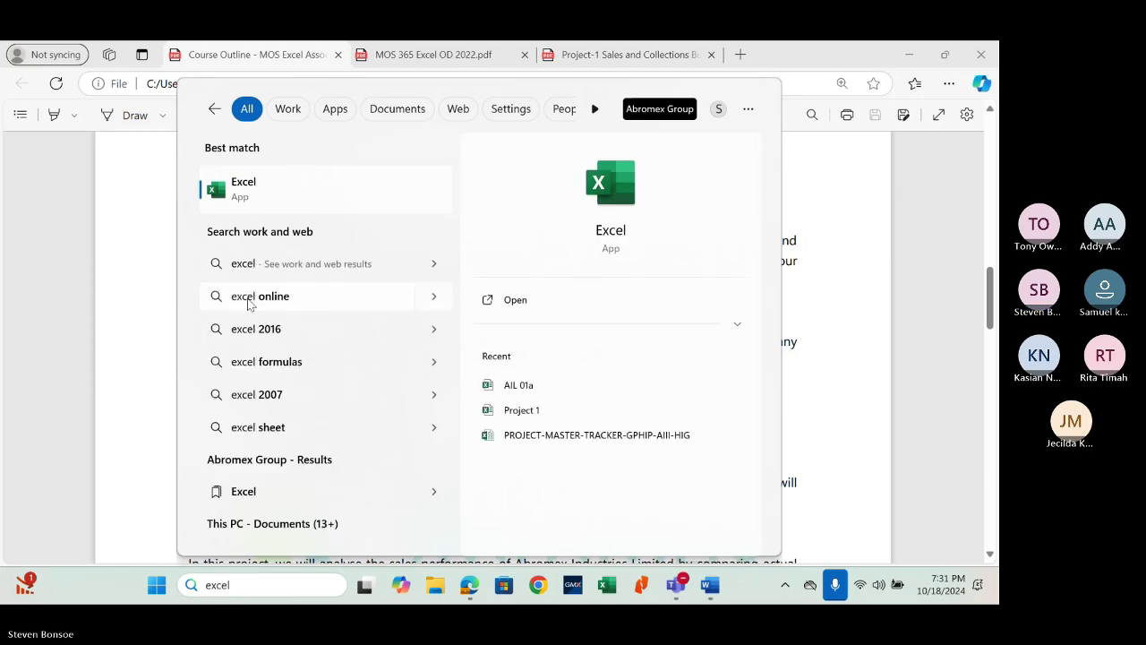
click(304, 207)
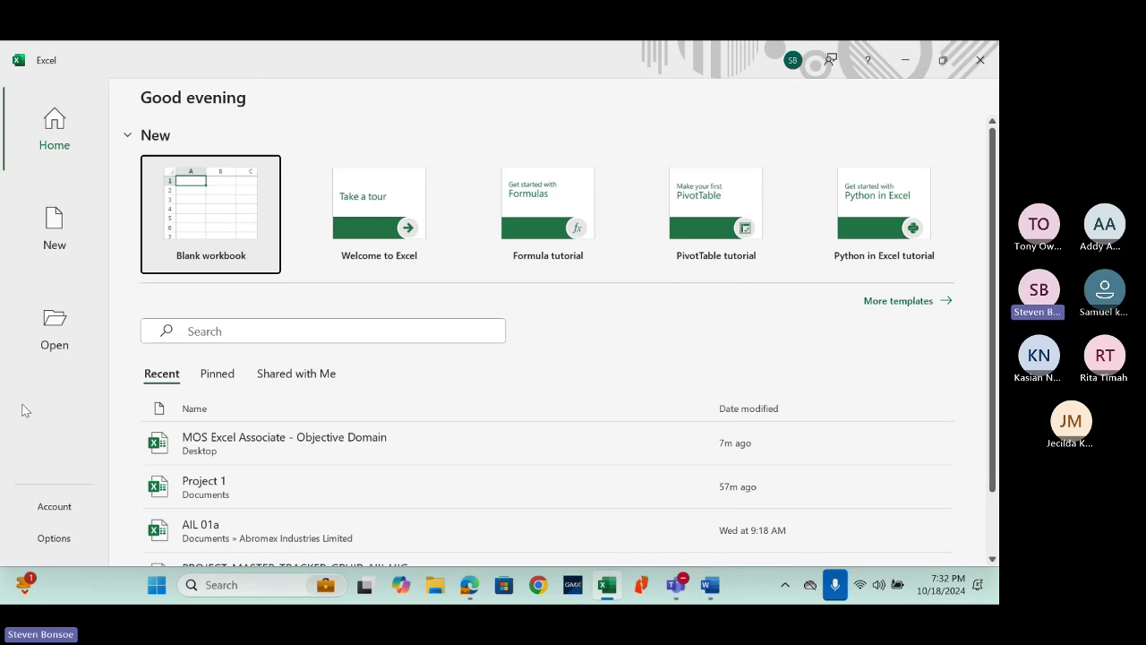
Step: Examine the New, Open and Account pages of the Excel start screen
click(60, 237)
click(60, 238)
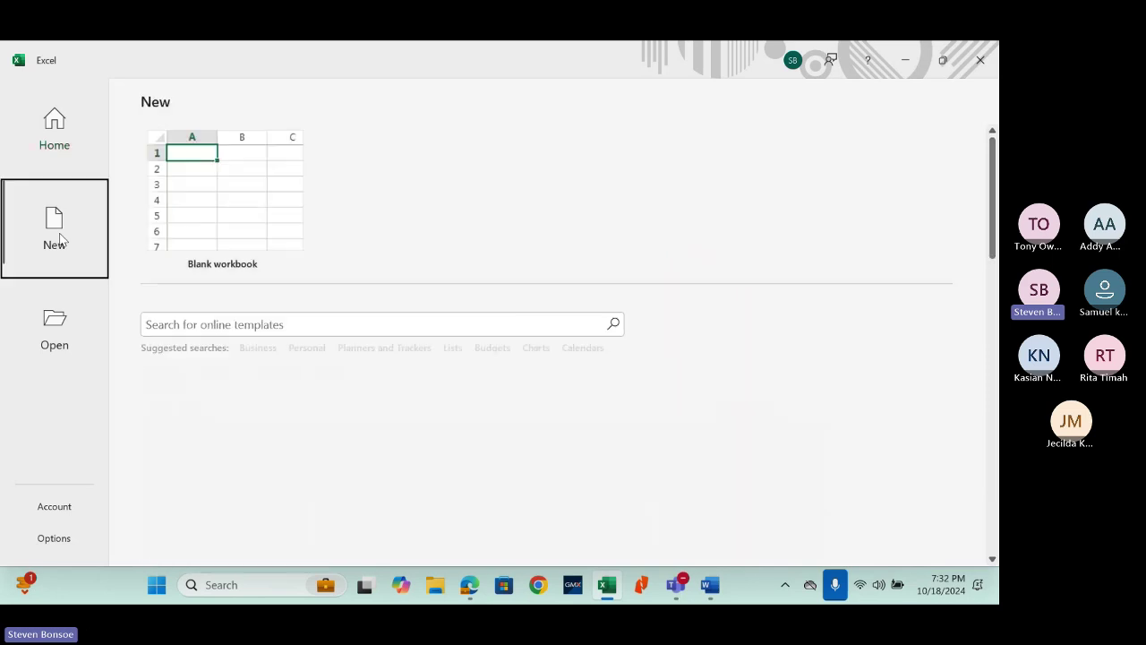
click(55, 349)
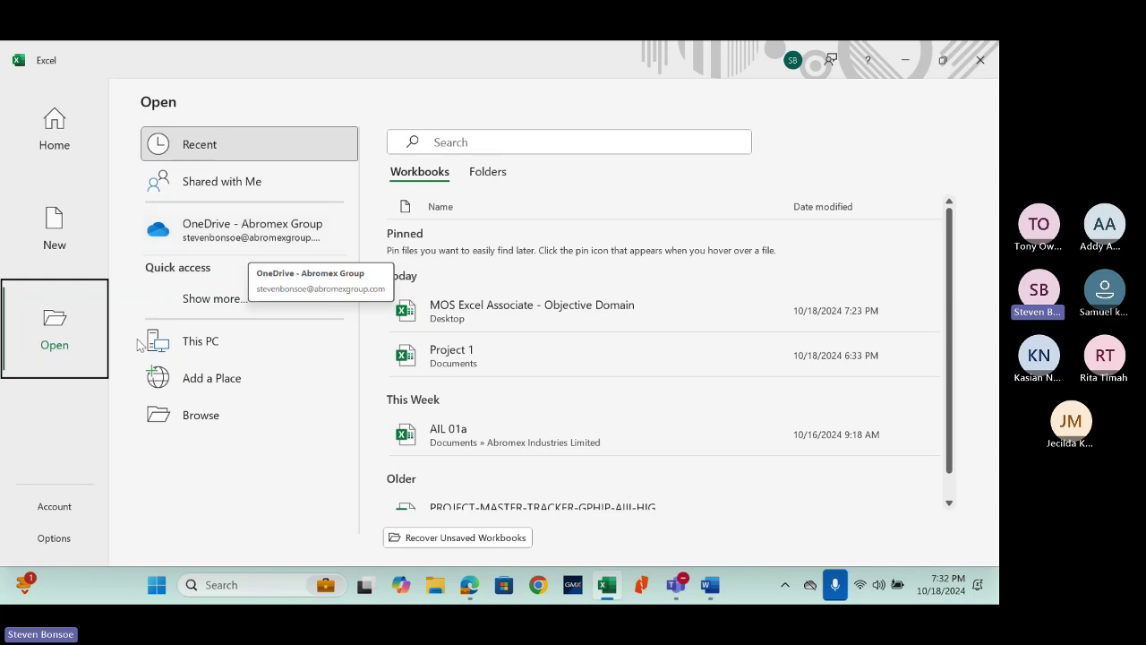
click(58, 508)
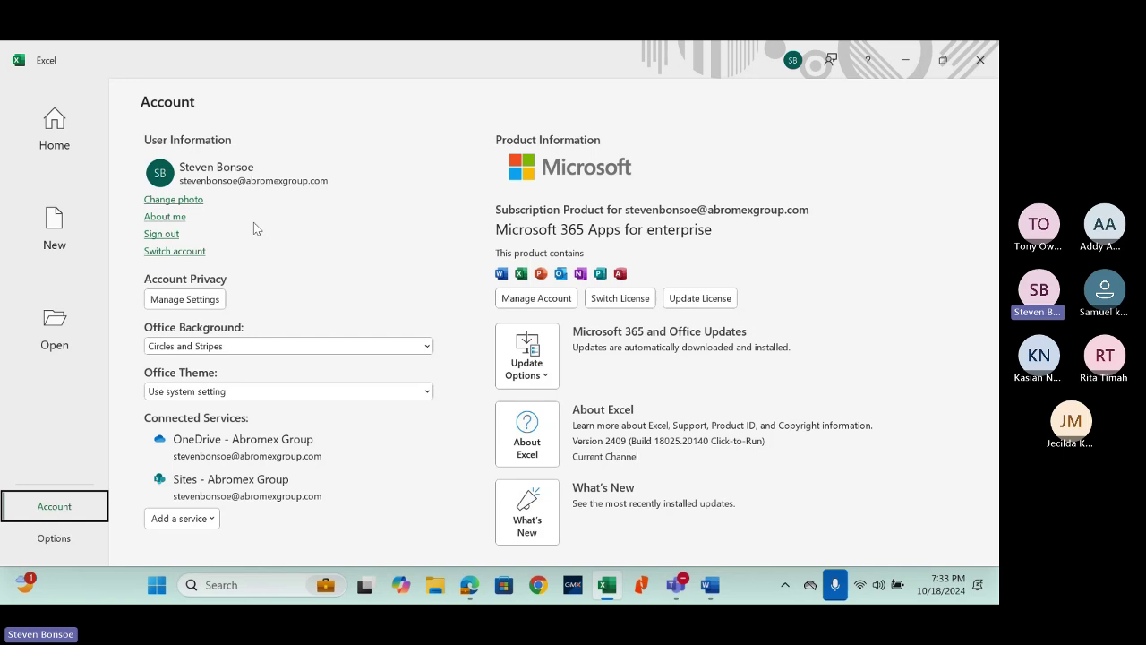
Step: Open Excel Options, review the categories from General through Advanced, and close the dialog
click(56, 540)
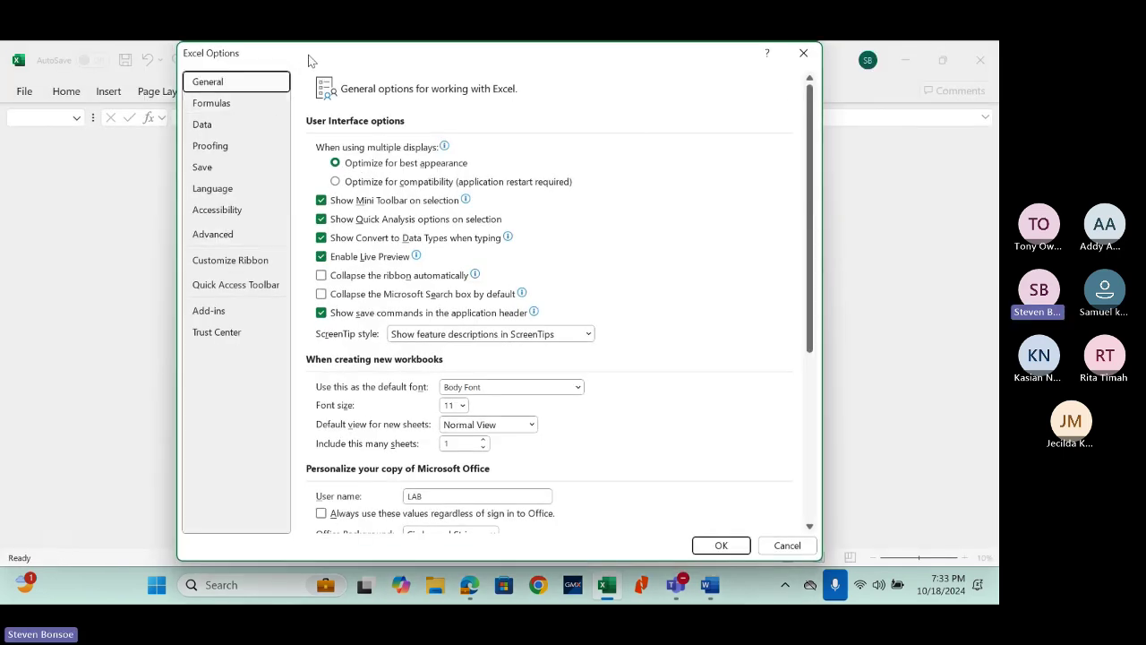
click(248, 103)
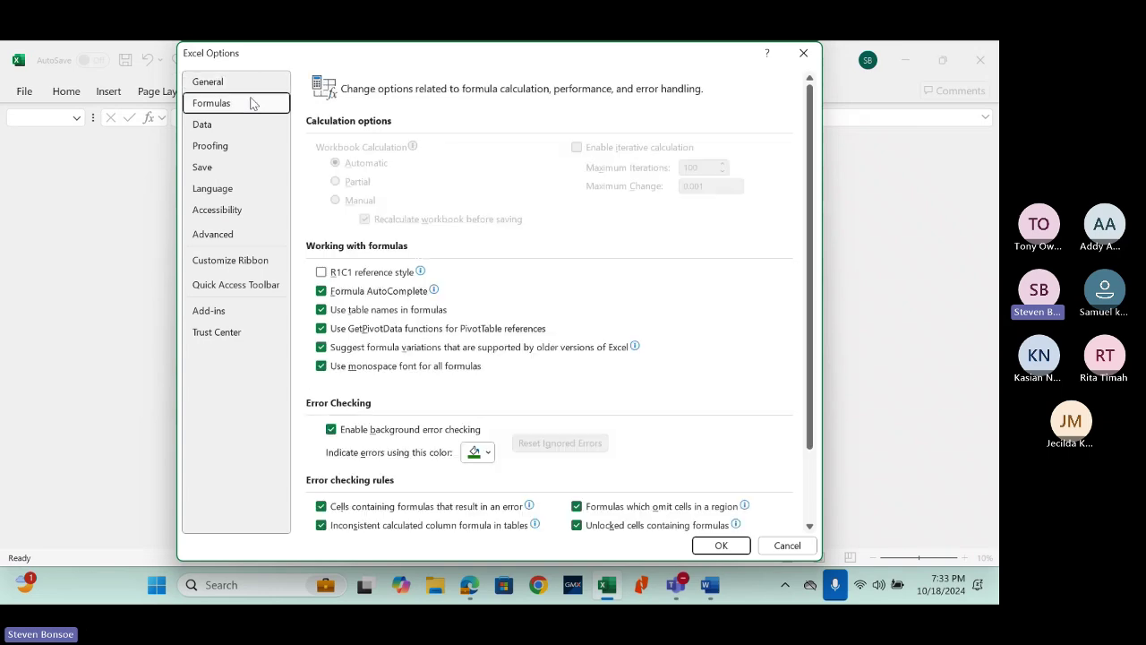
click(234, 122)
click(229, 145)
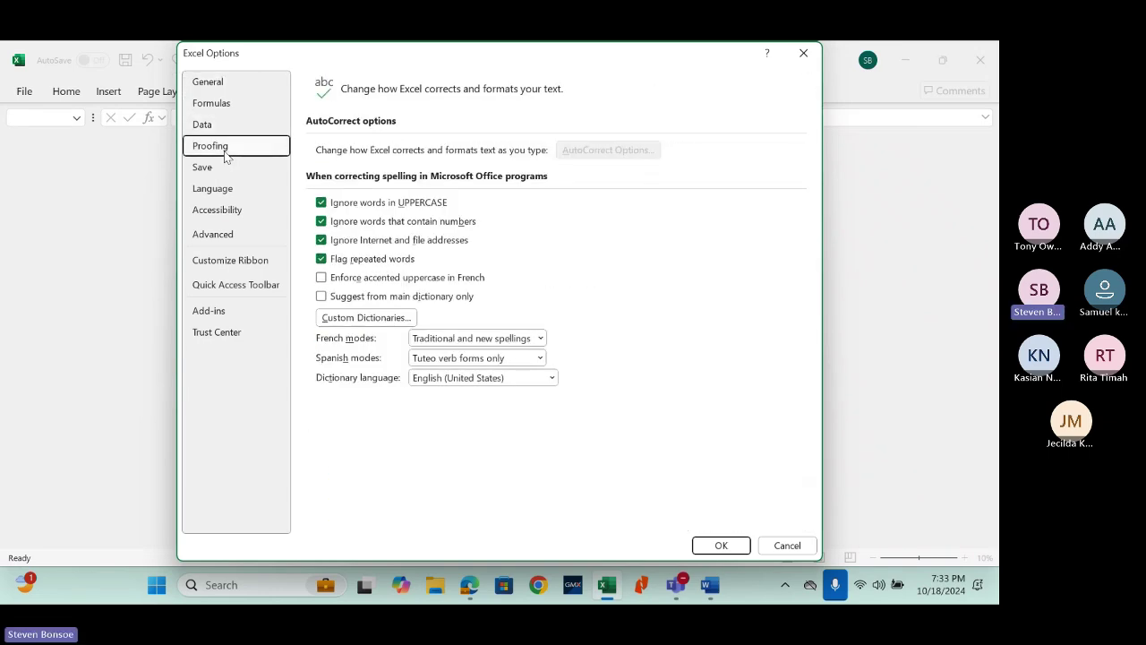
click(224, 166)
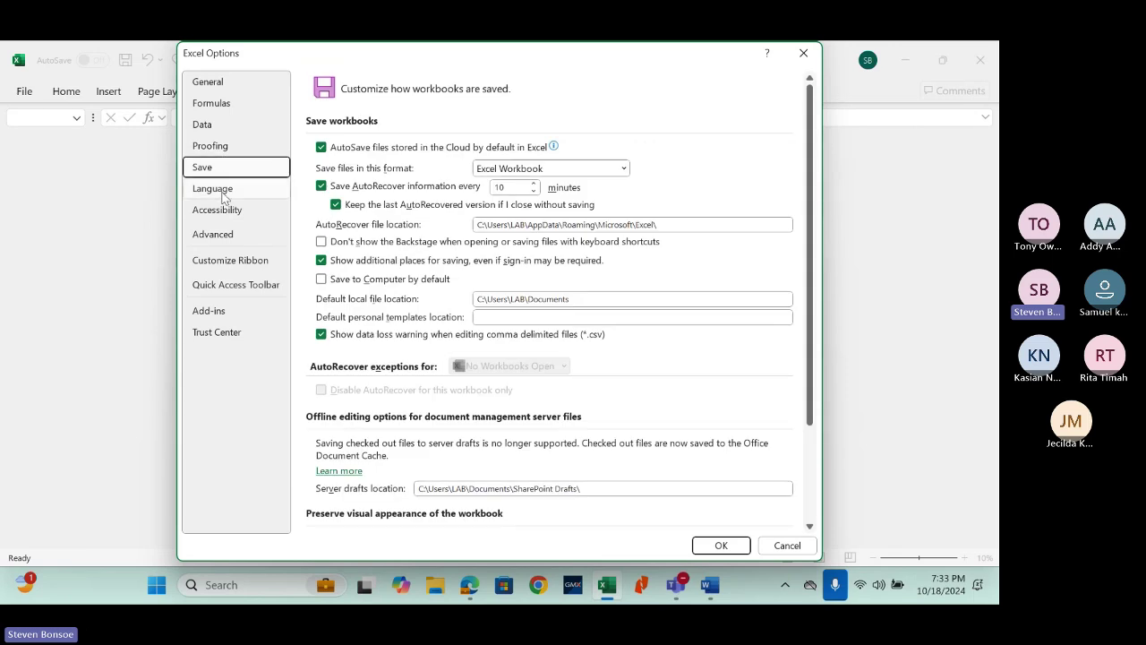
click(224, 188)
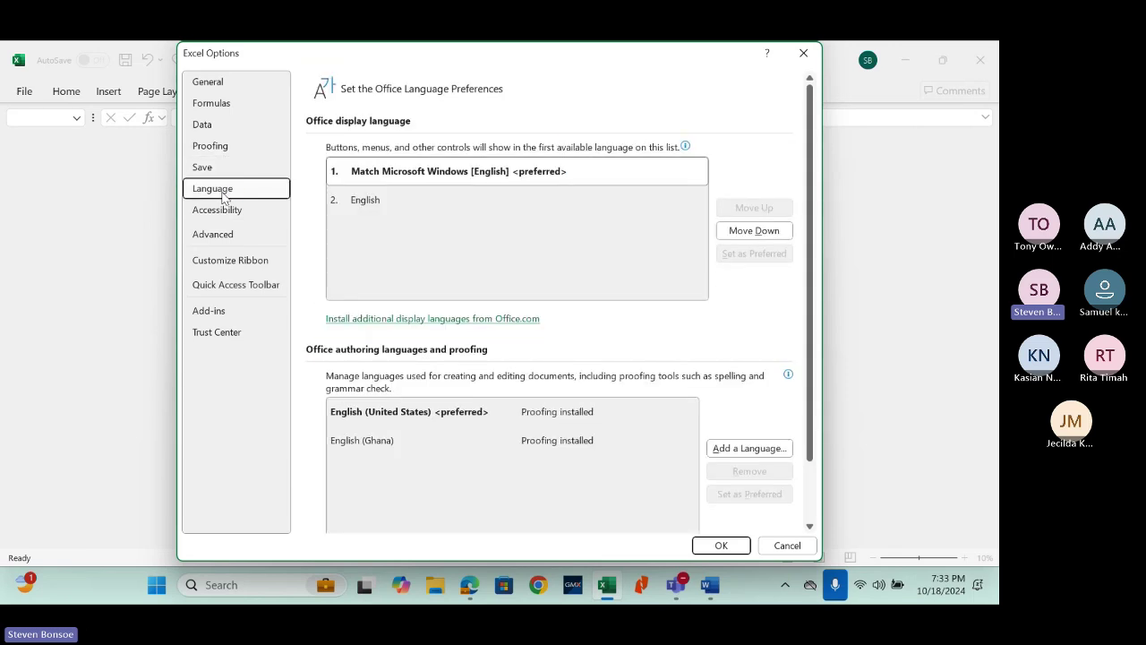
click(231, 212)
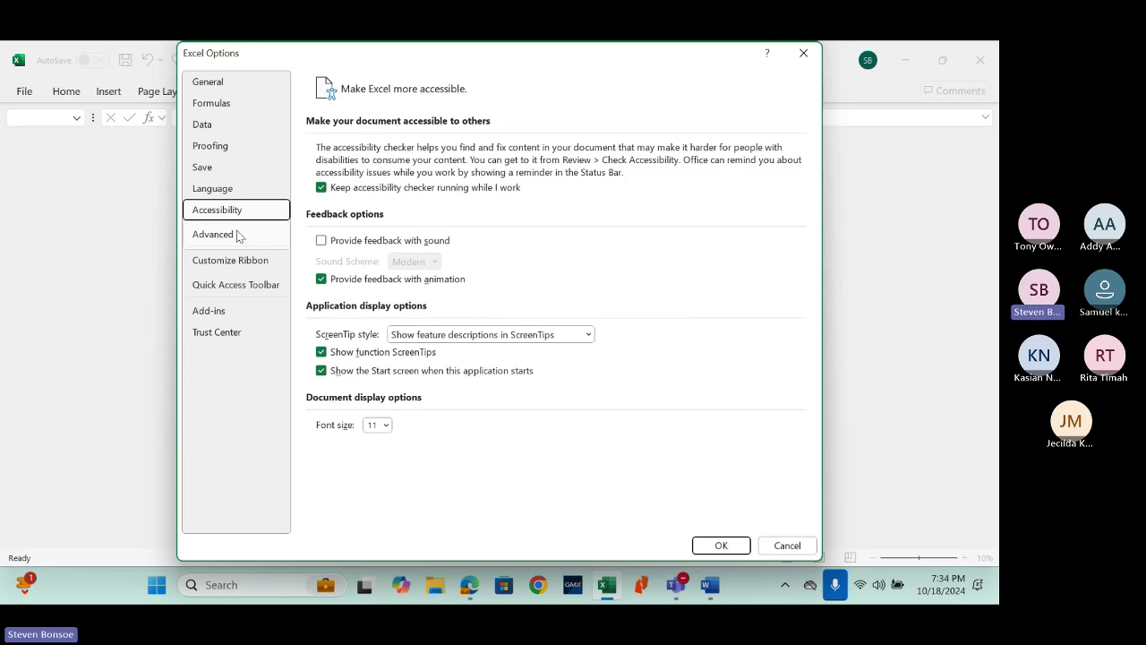
click(239, 236)
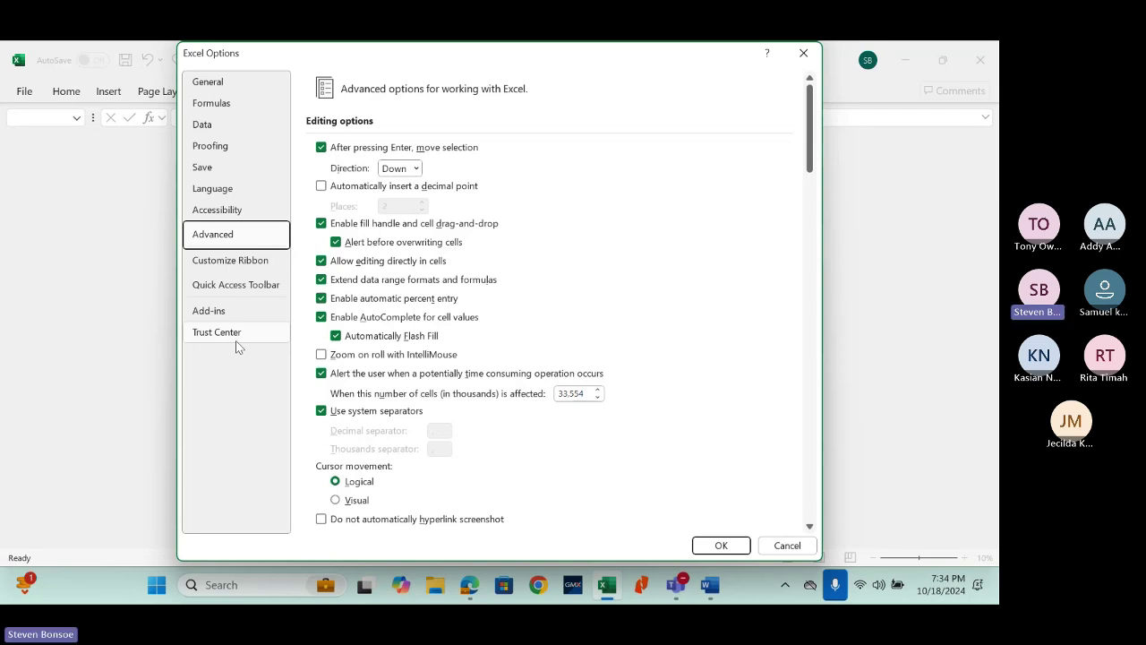
click(721, 548)
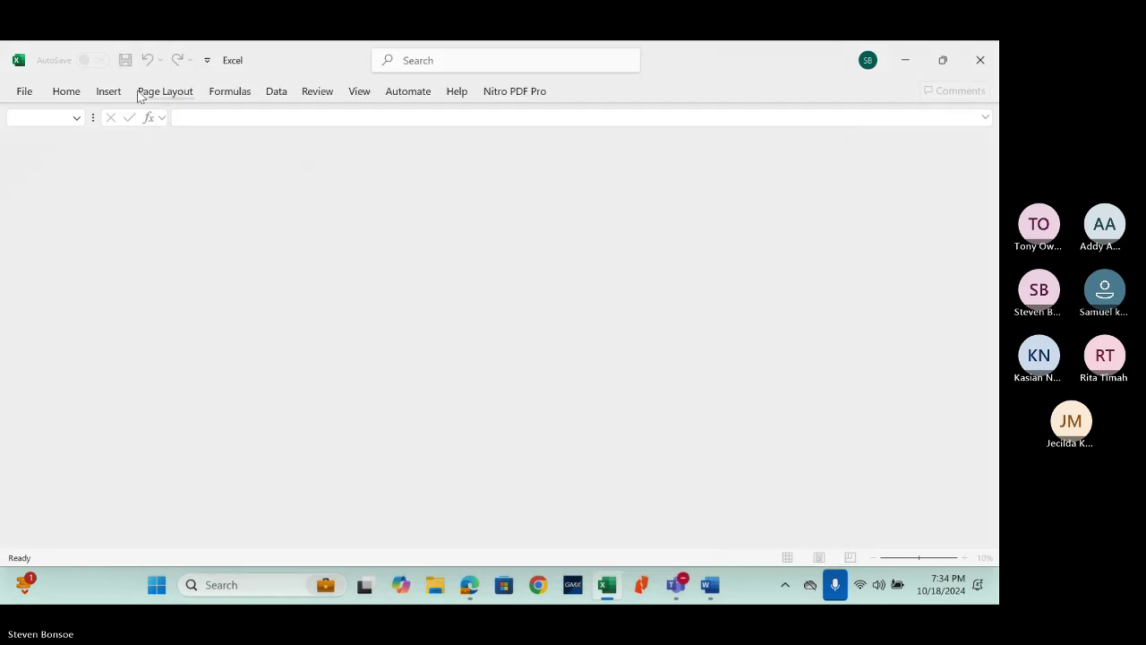
Step: Return from the empty Excel window to the Backstage view and show its page for creating a new workbook
click(61, 93)
click(167, 313)
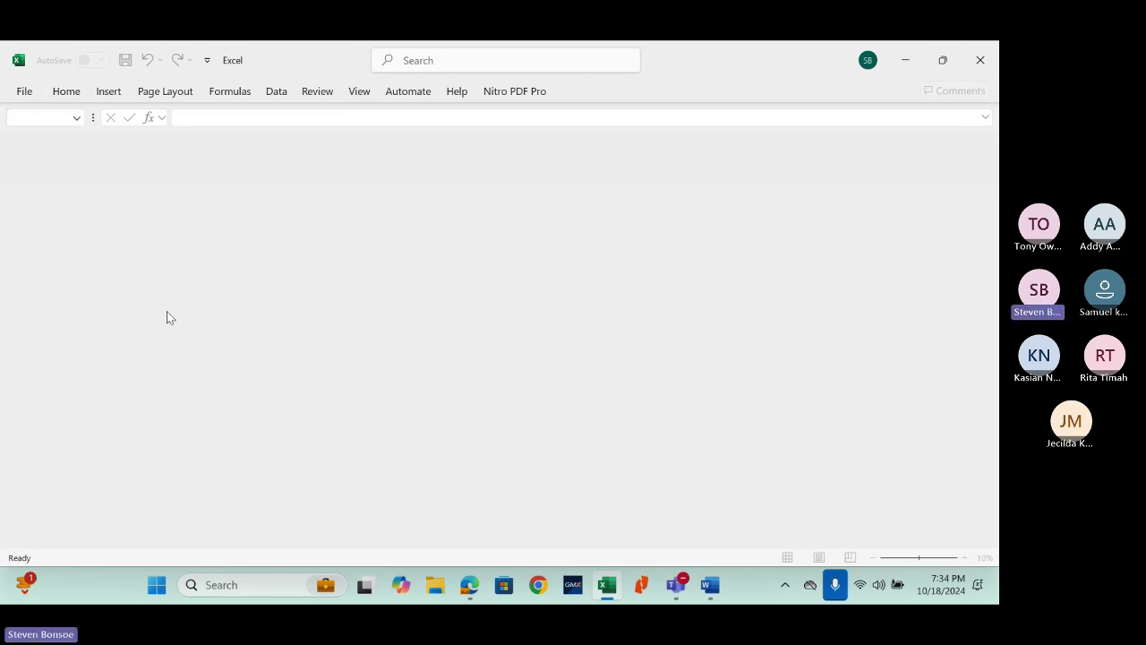
click(25, 93)
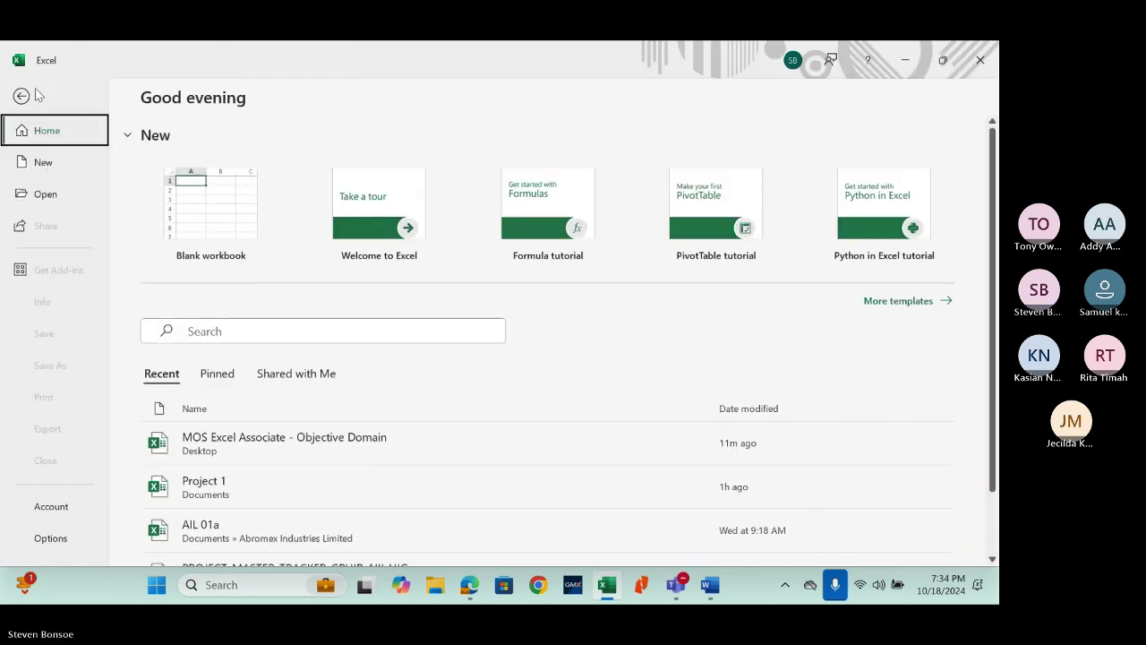
click(22, 96)
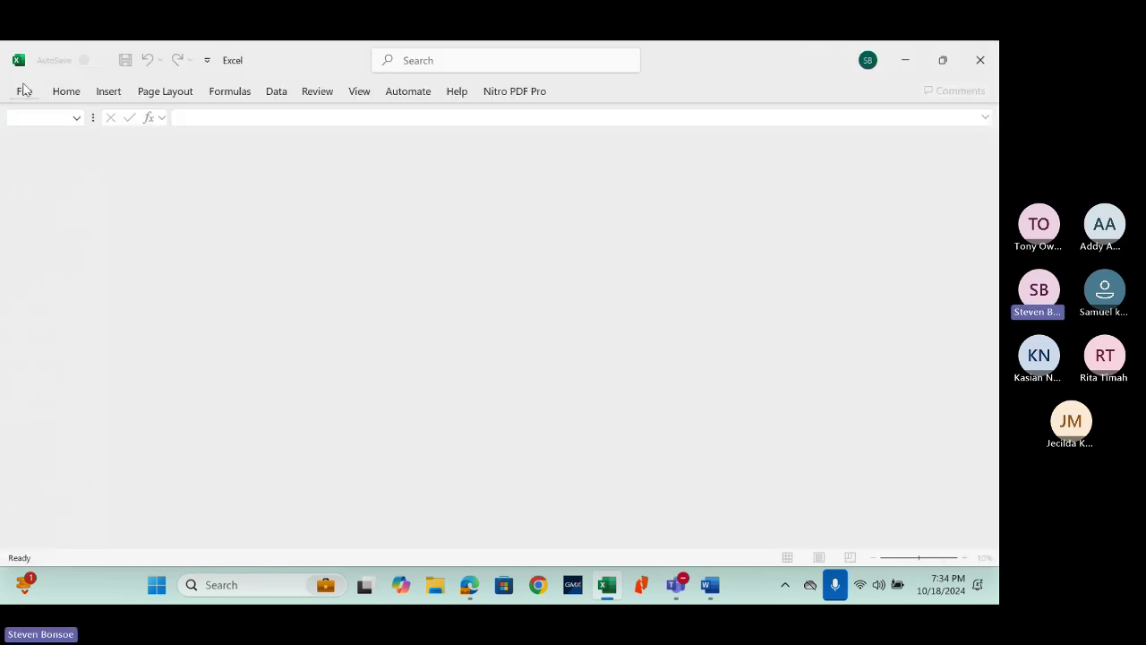
click(27, 91)
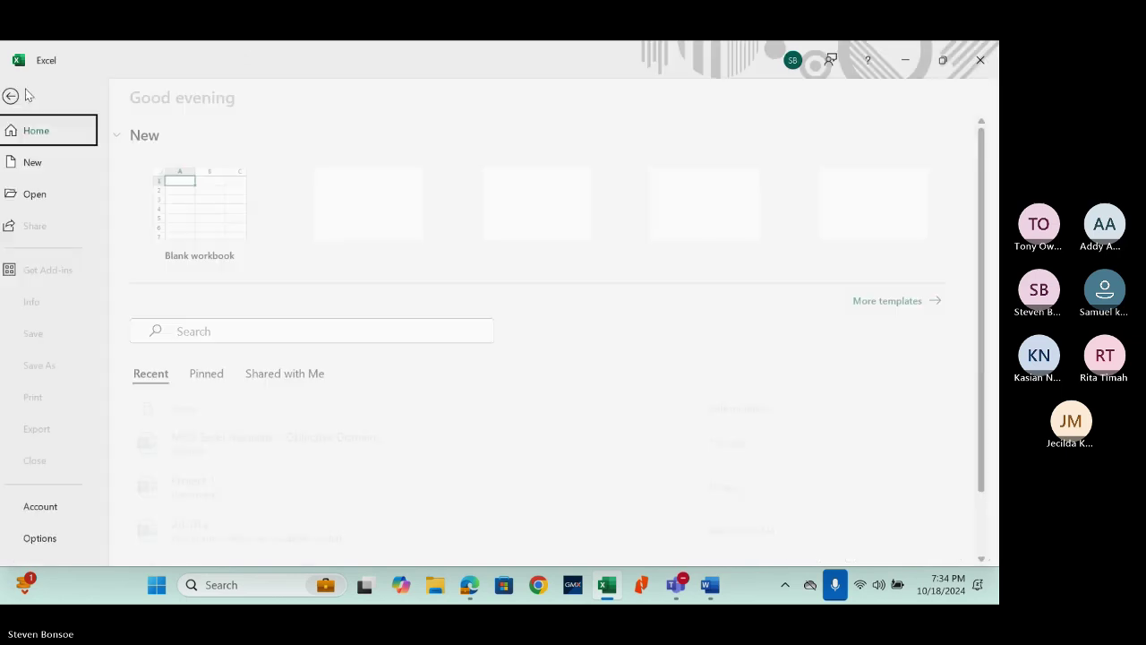
click(43, 162)
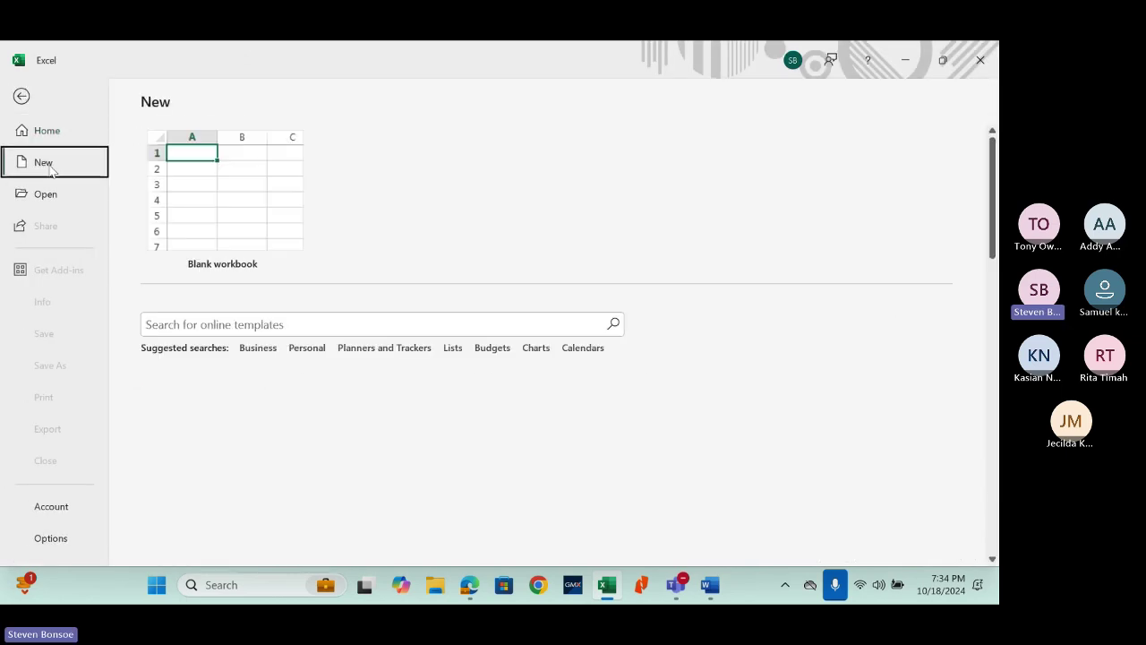
Step: Create a blank workbook, examine its Info and Export pages in the Backstage view, and return to the sheet
click(213, 210)
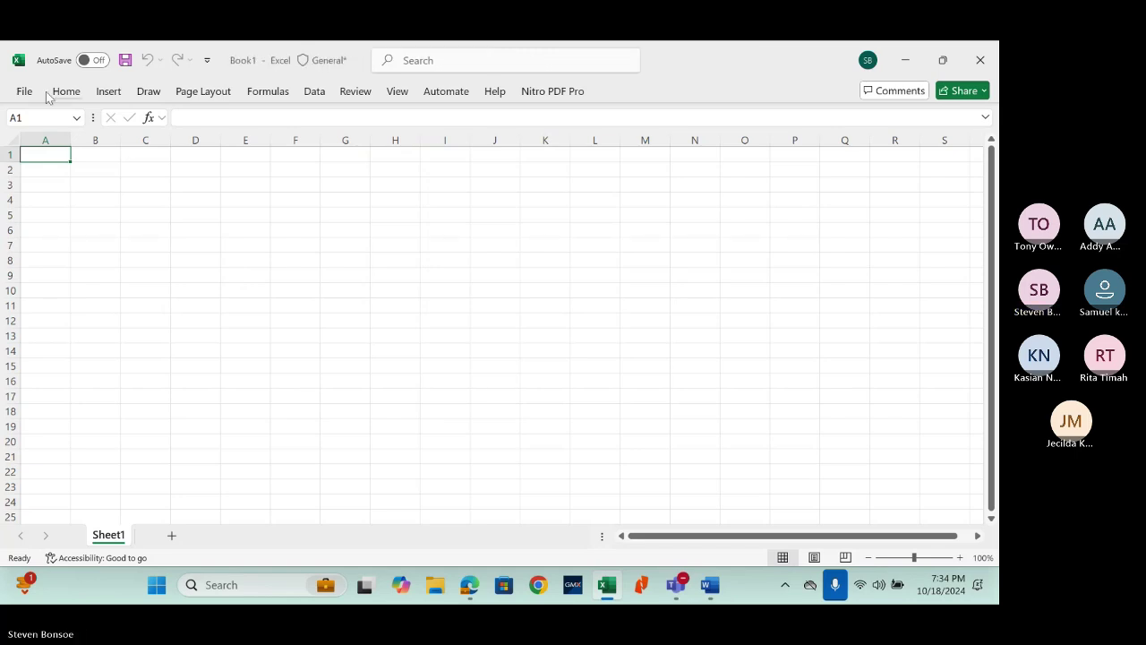
click(25, 91)
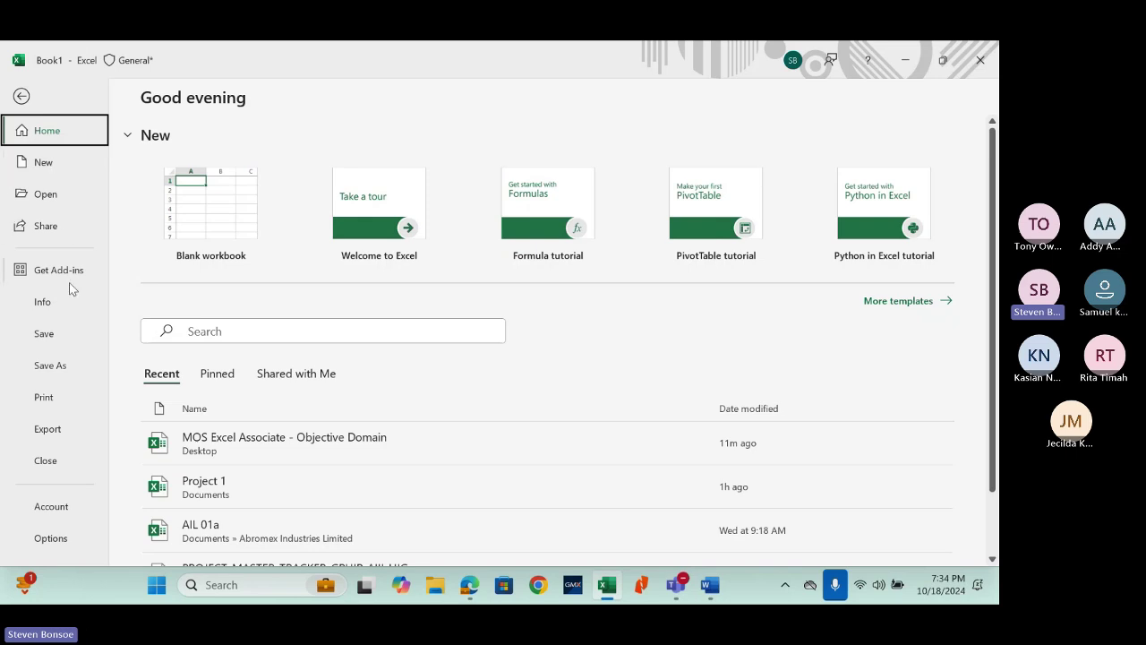
click(42, 302)
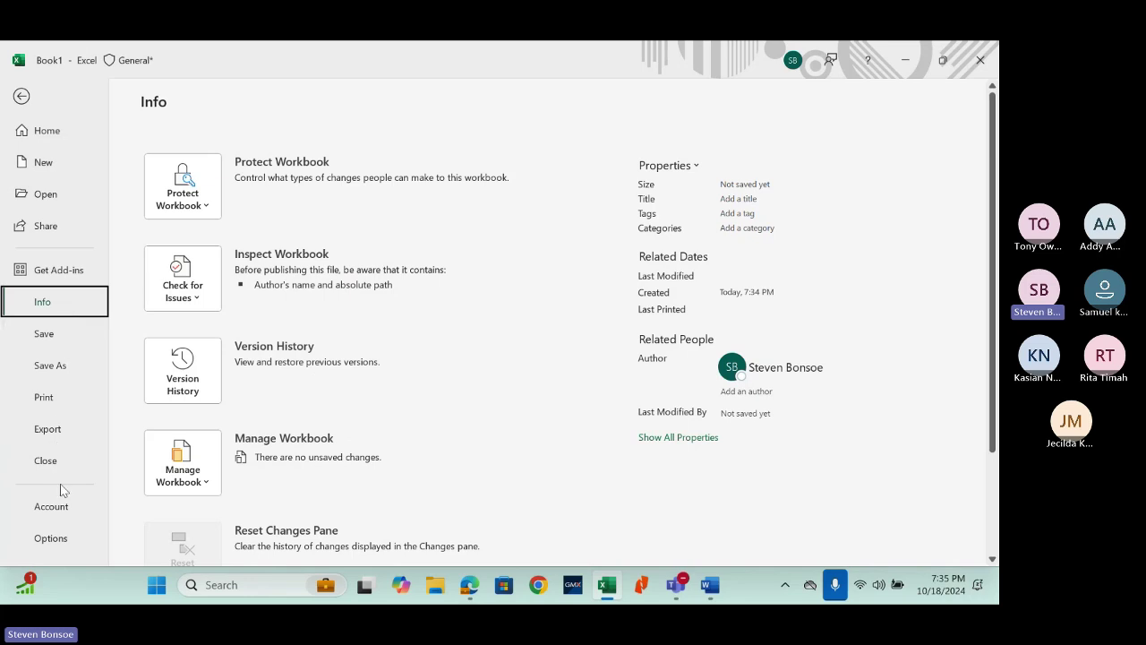
click(50, 431)
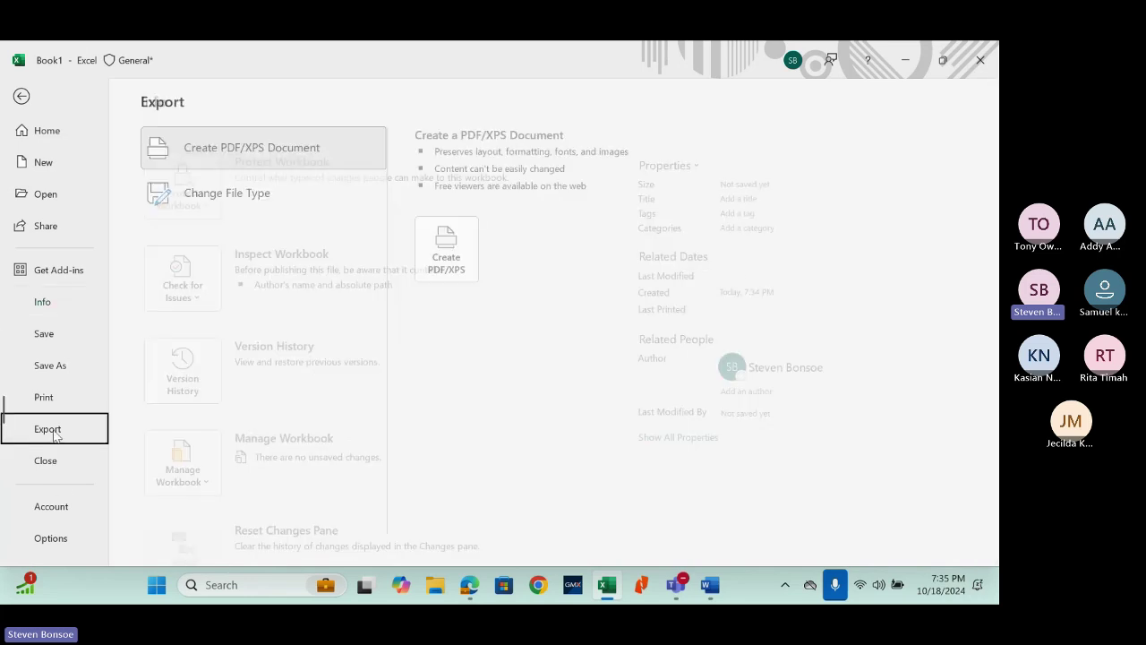
click(24, 95)
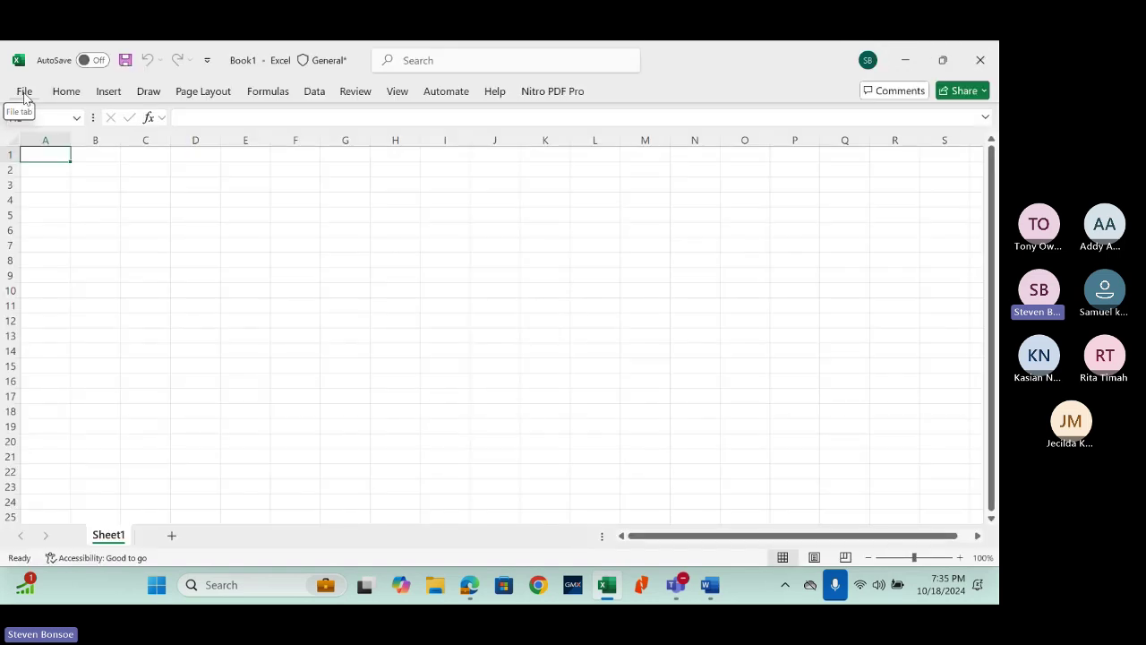
Step: Close the blank workbook, create another blank workbook, and briefly view its Backstage Home page before returning to the sheet
click(25, 93)
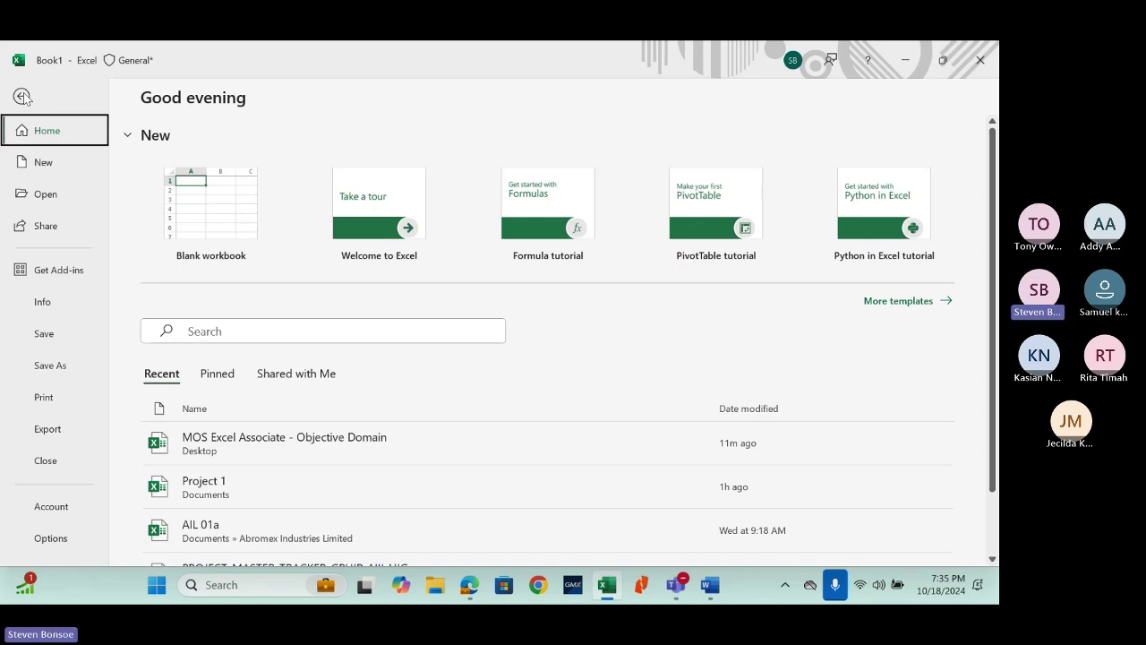
click(53, 463)
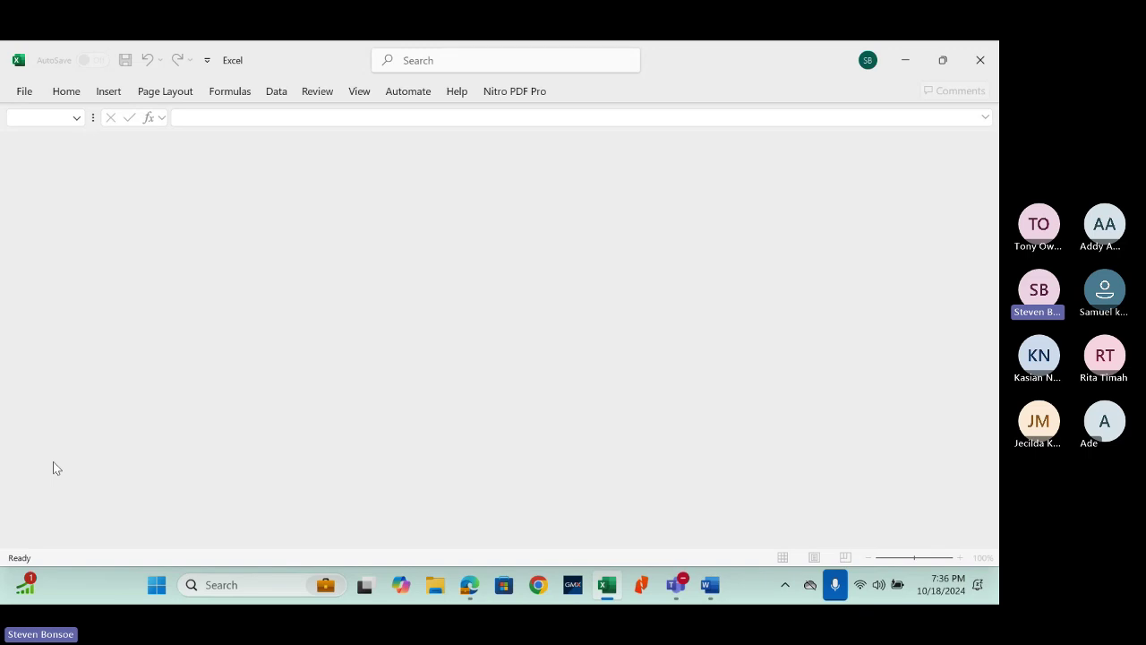
click(40, 91)
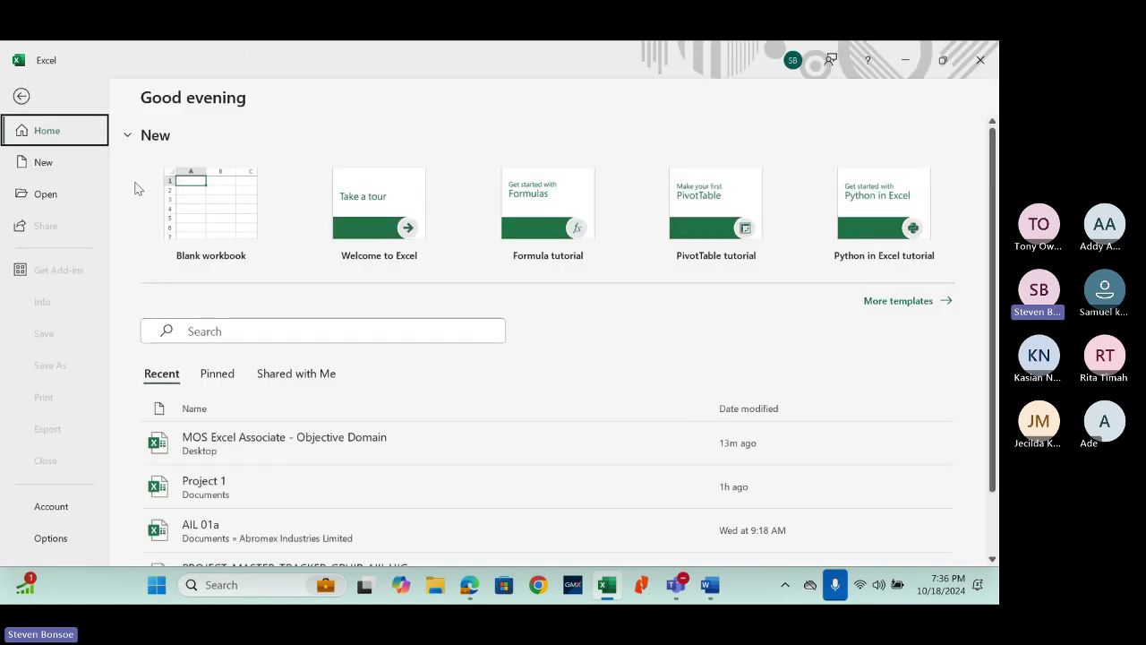
click(207, 222)
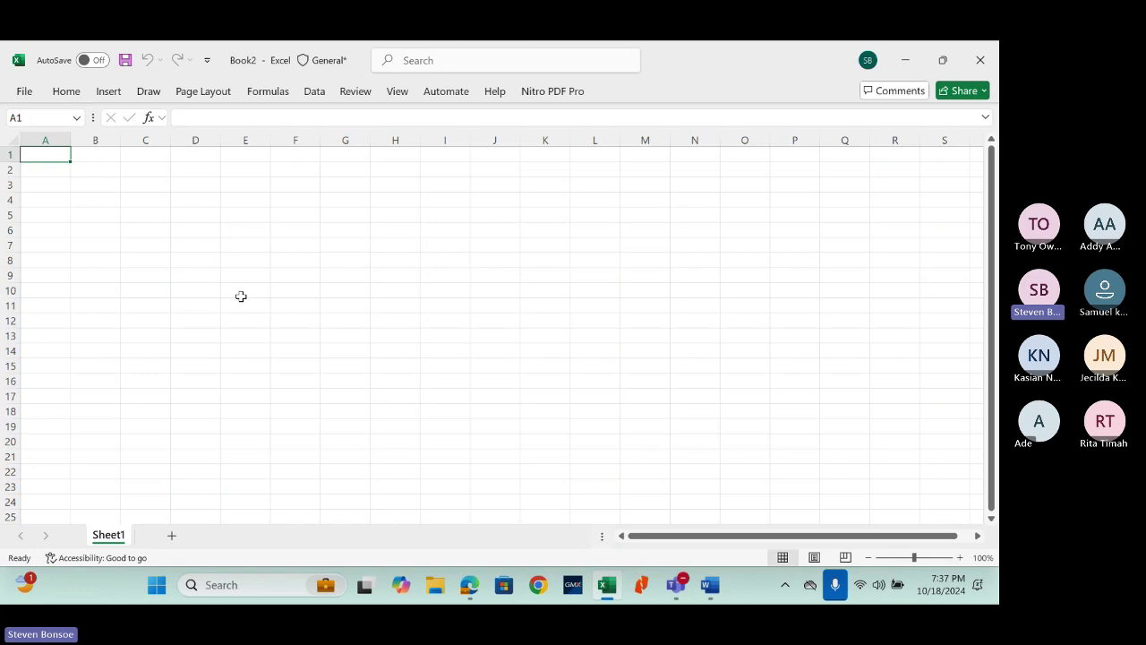
click(25, 93)
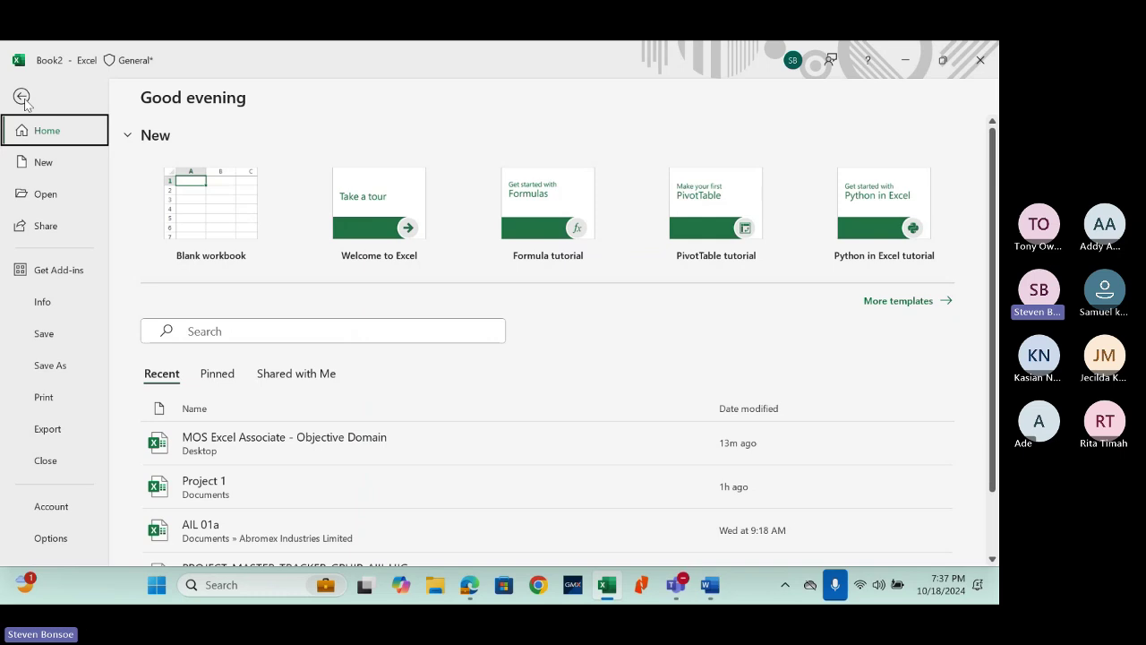
click(23, 97)
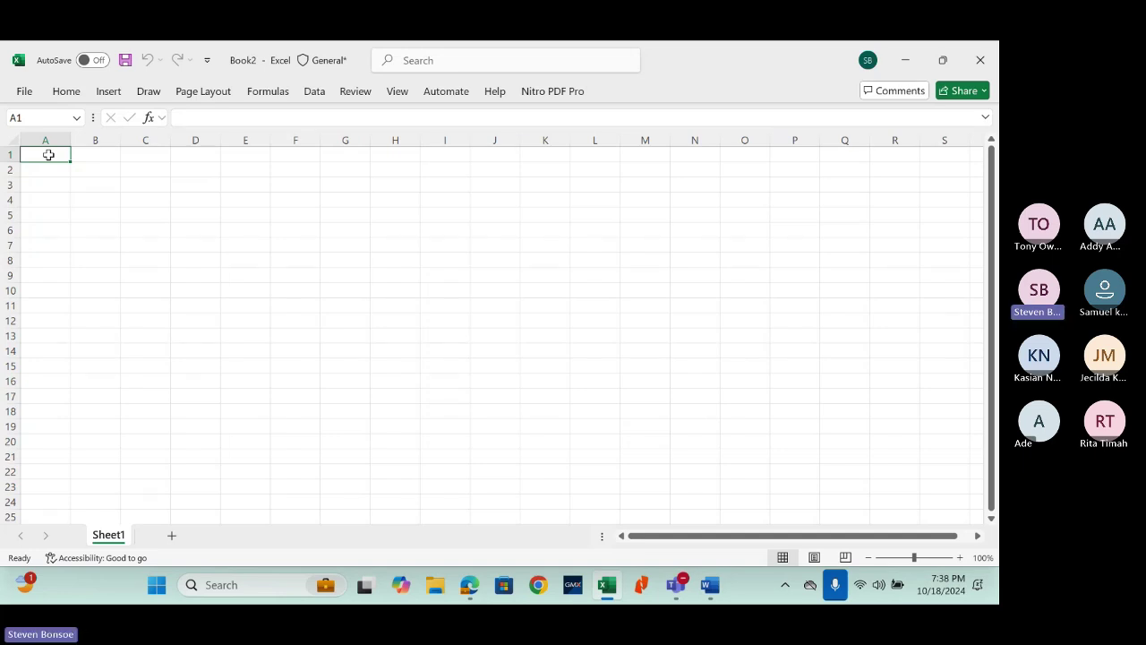
Step: Enter "File extension" in cell A1 and fit column A's width to the text
text(File extension)
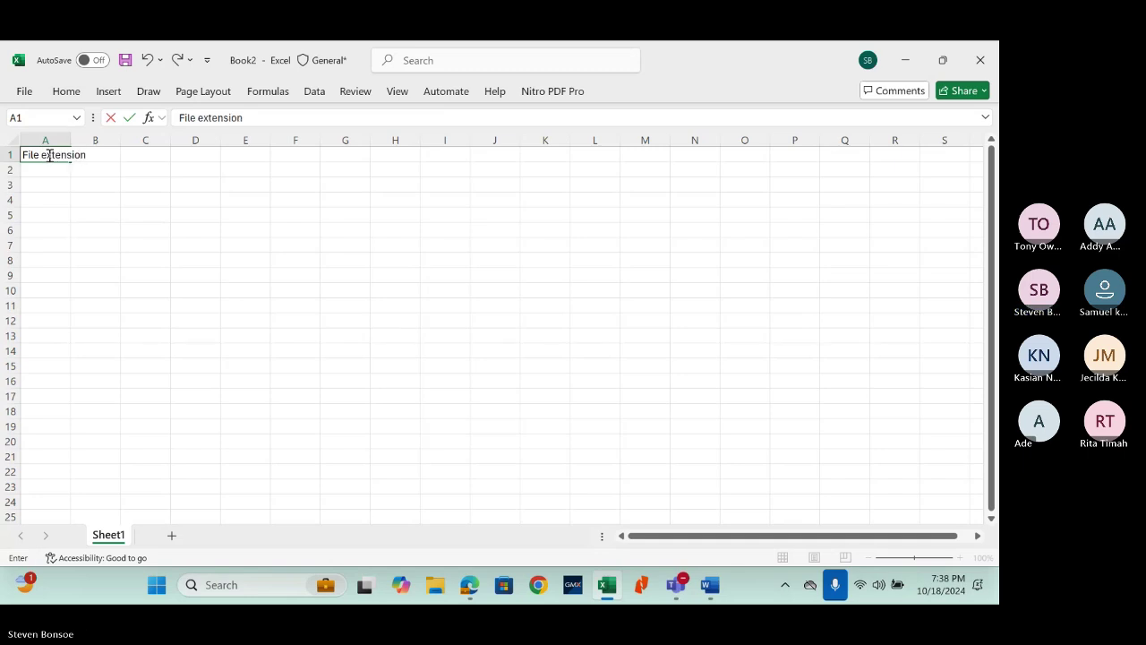
key(Return)
double_click(71, 140)
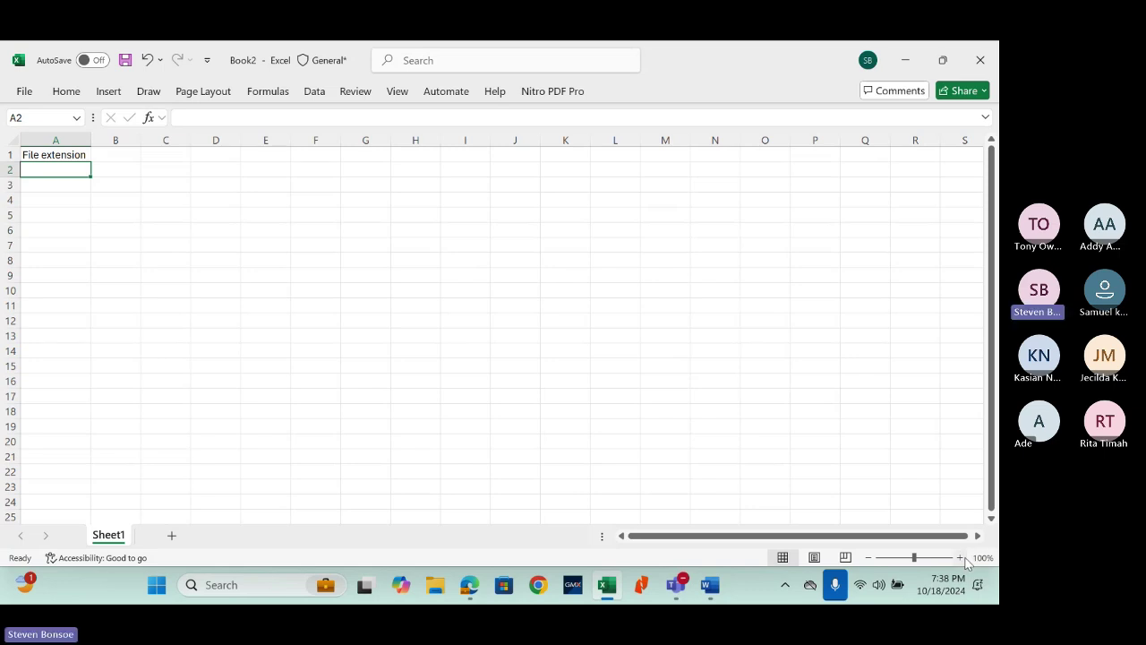
Step: Enlarge the worksheet zoom to 220%
click(960, 557)
click(960, 557)
click(960, 557)
click(964, 558)
click(963, 558)
click(964, 557)
click(963, 558)
click(963, 558)
click(963, 558)
click(964, 558)
click(963, 557)
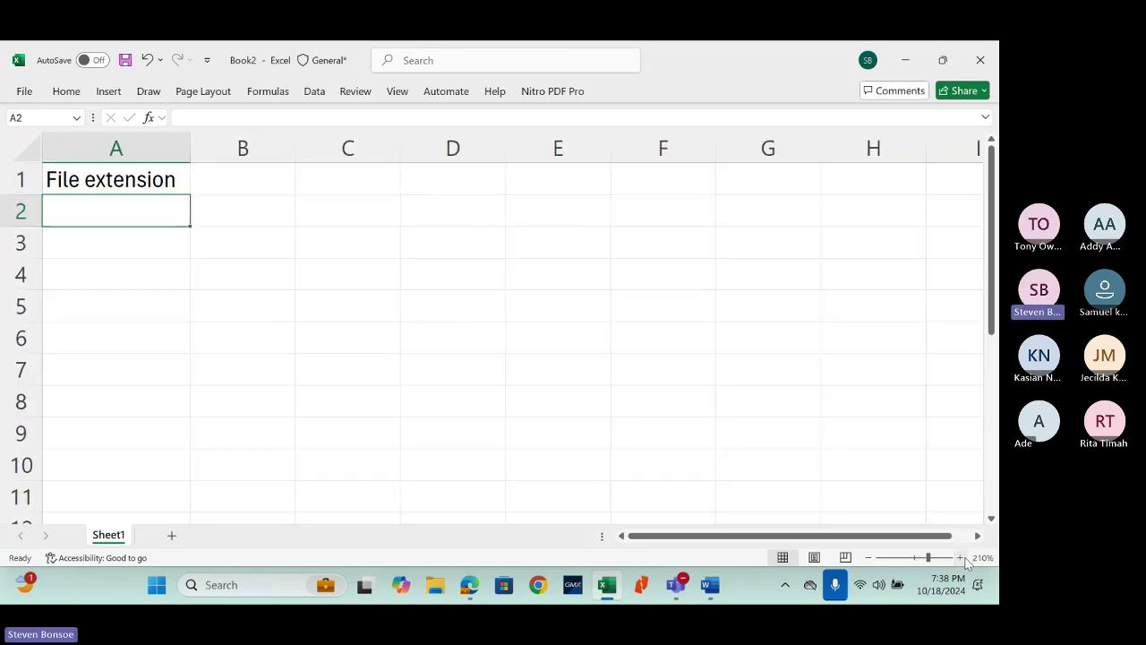
click(964, 558)
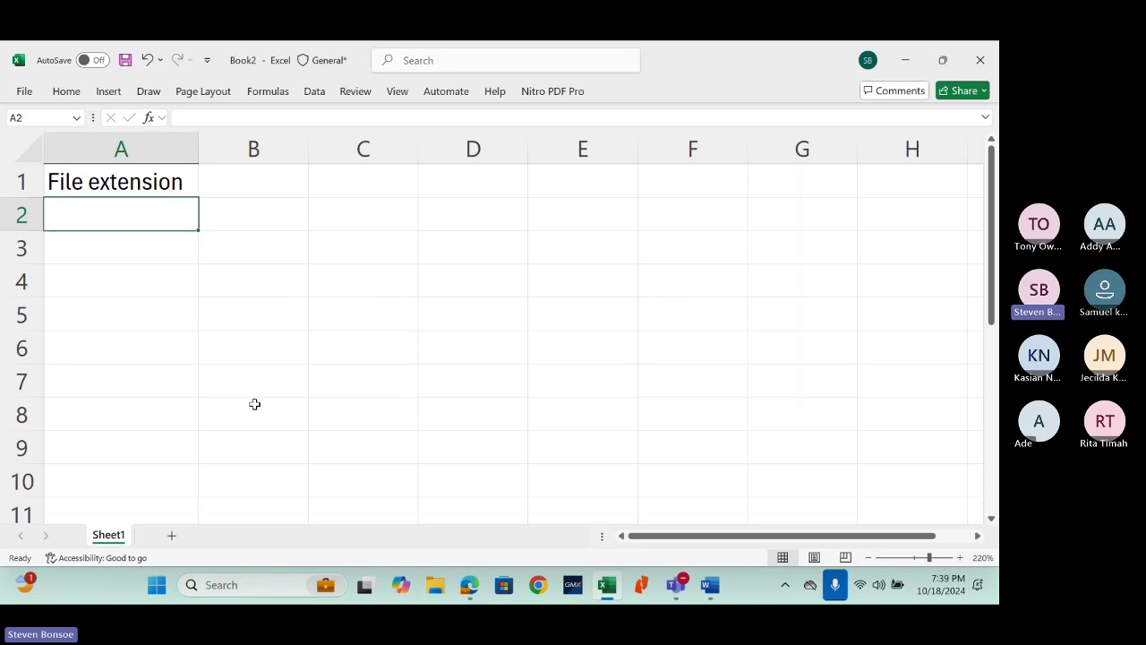
Step: Enter "Excel 97-2003" in cell A2 and its file extension ".xls" in cell B2
text(Excel )
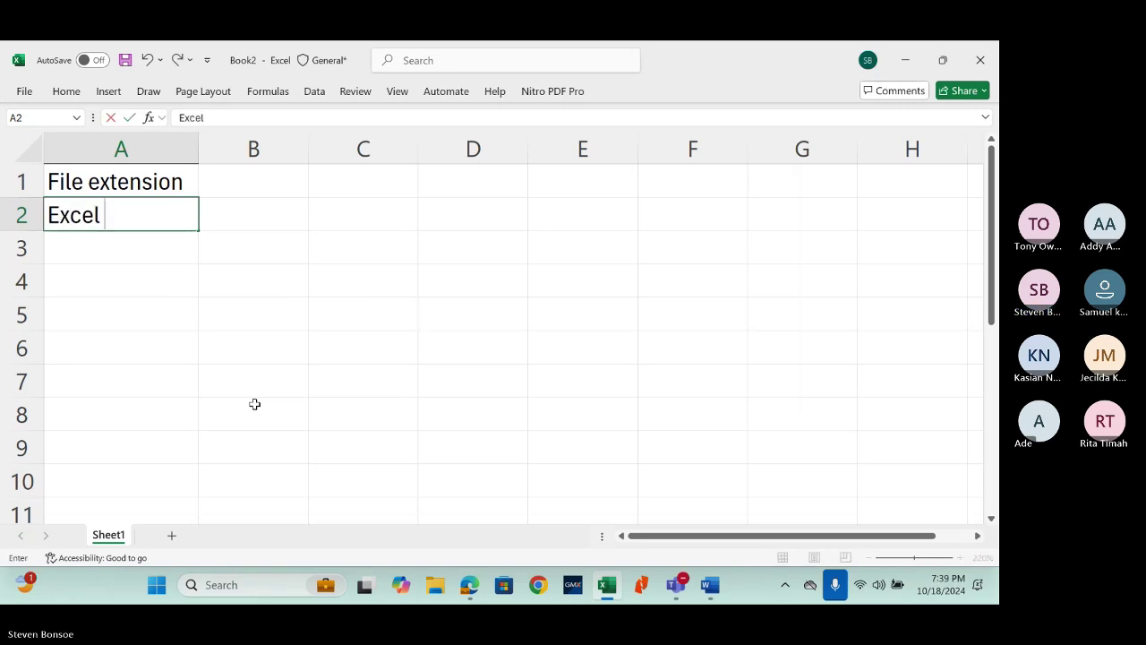
text(97-200)
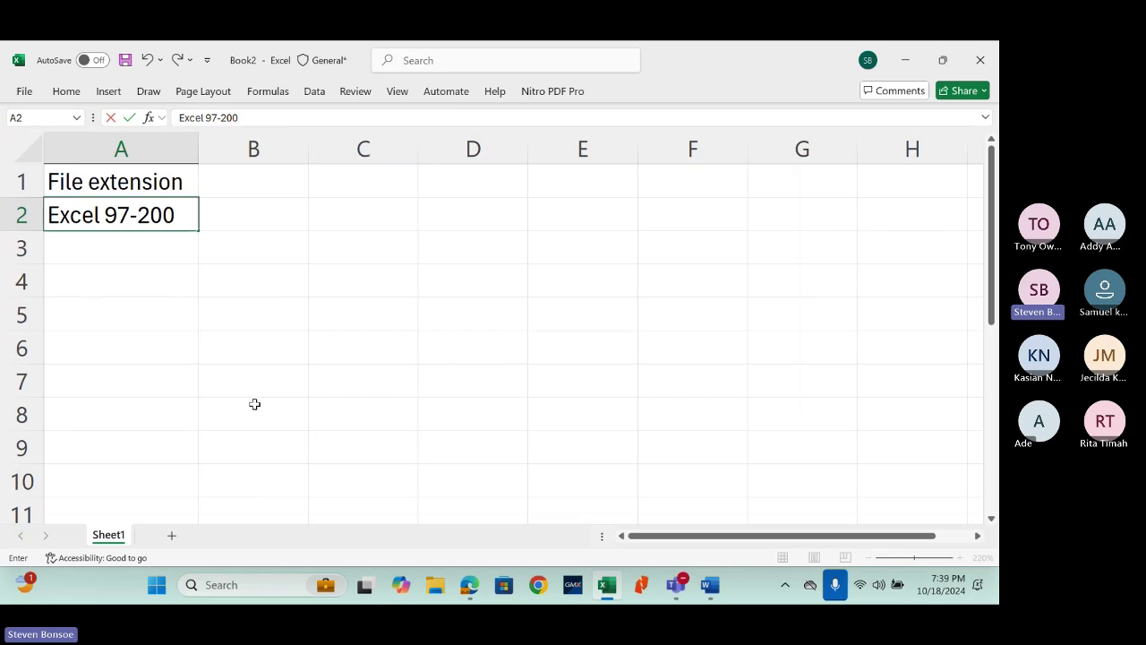
text(3)
key(Return)
click(265, 221)
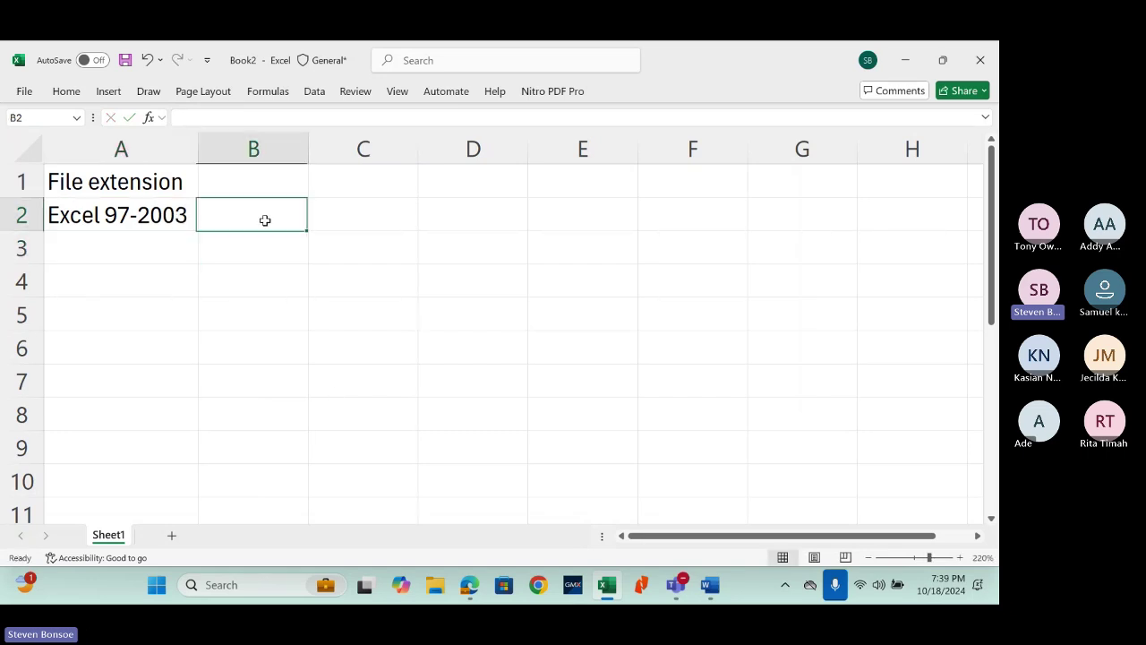
text(.xl)
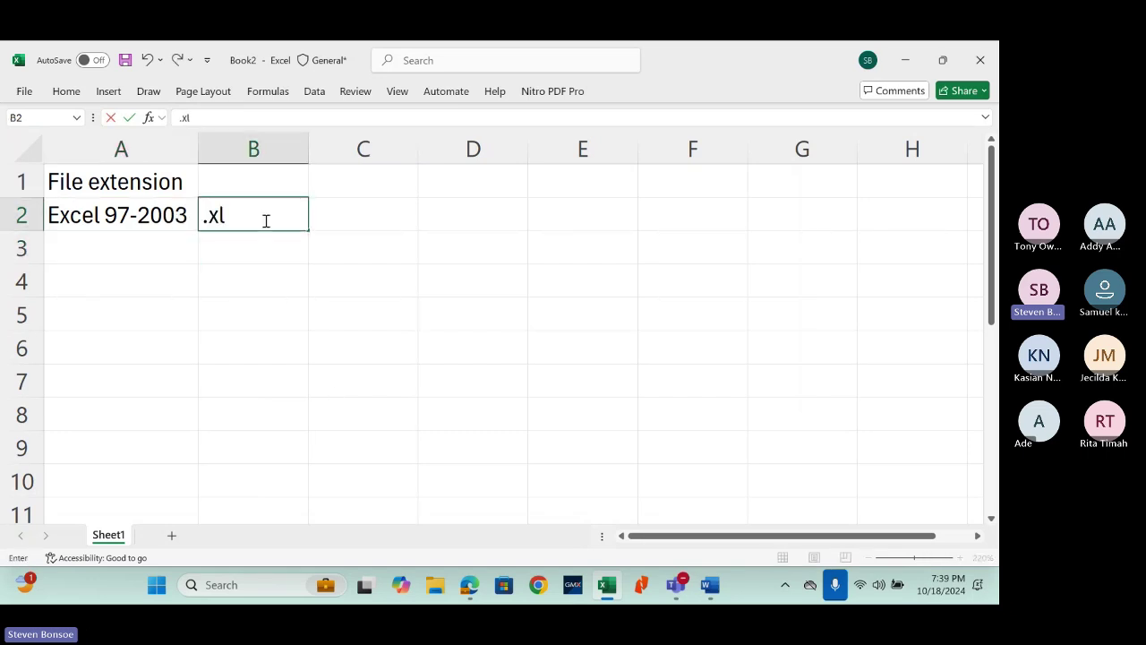
text(s)
key(Return)
Step: Enter "Excel 2007-Office 365" in cell A3 and widen column A so the whole text fits
click(145, 244)
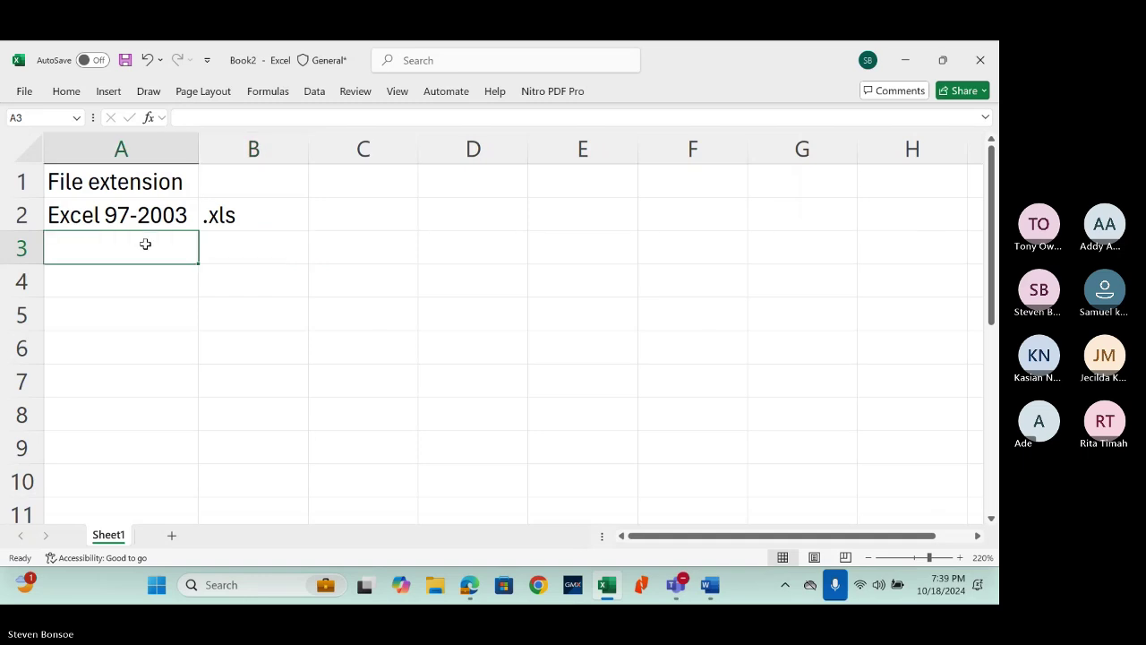
text(Excel )
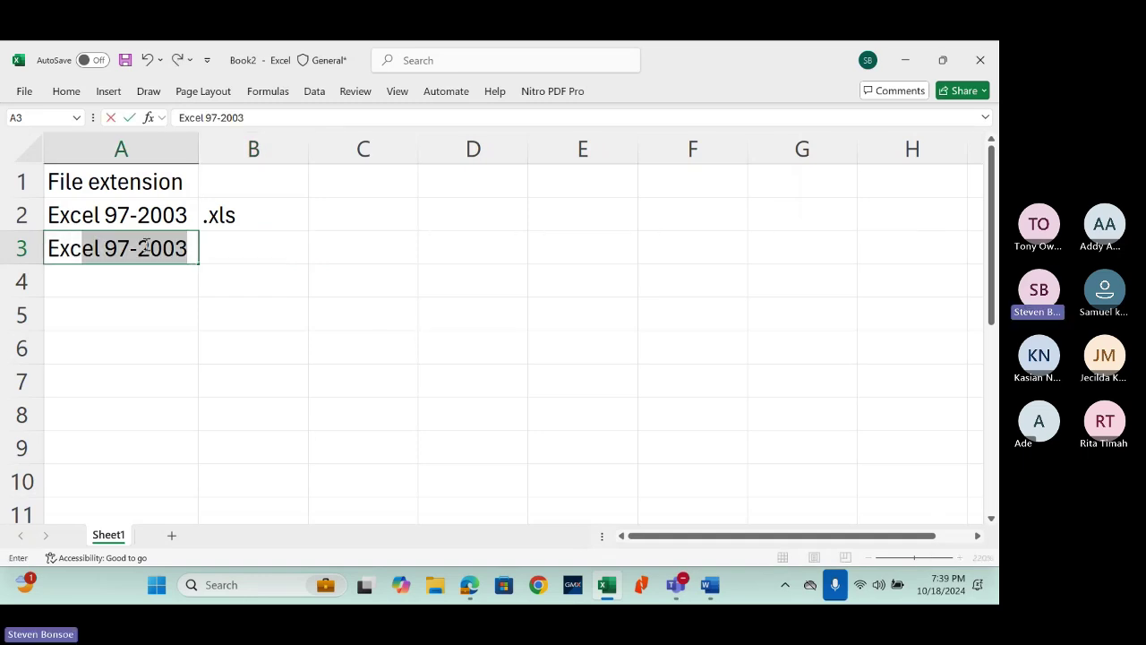
text(2007-)
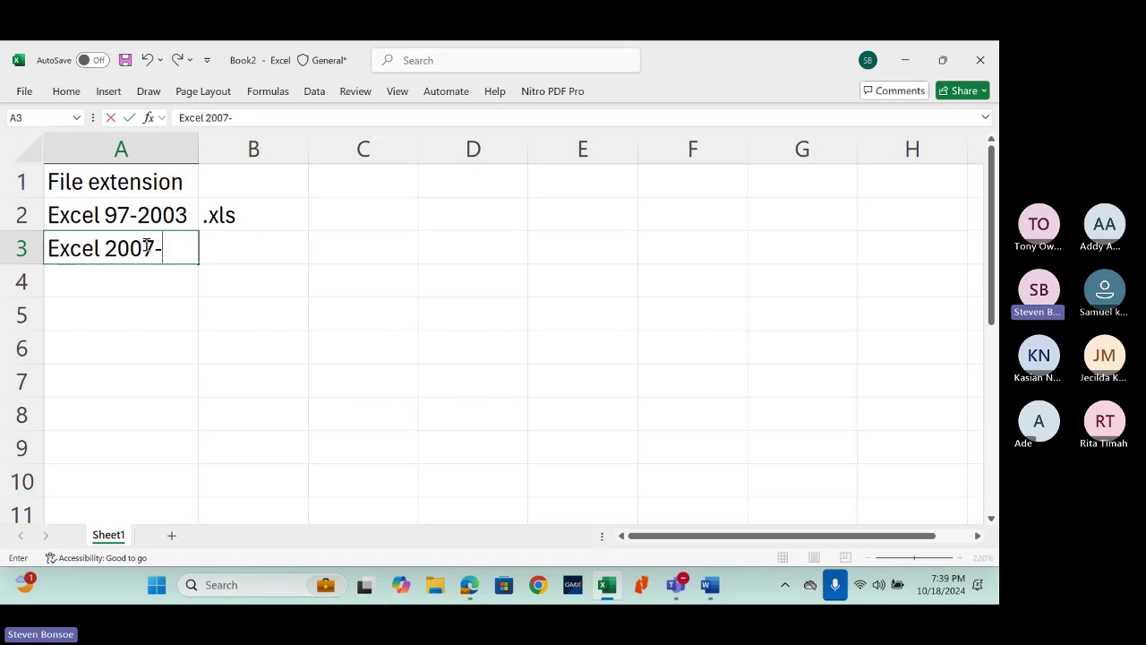
text(Offic)
key(BackSpace)
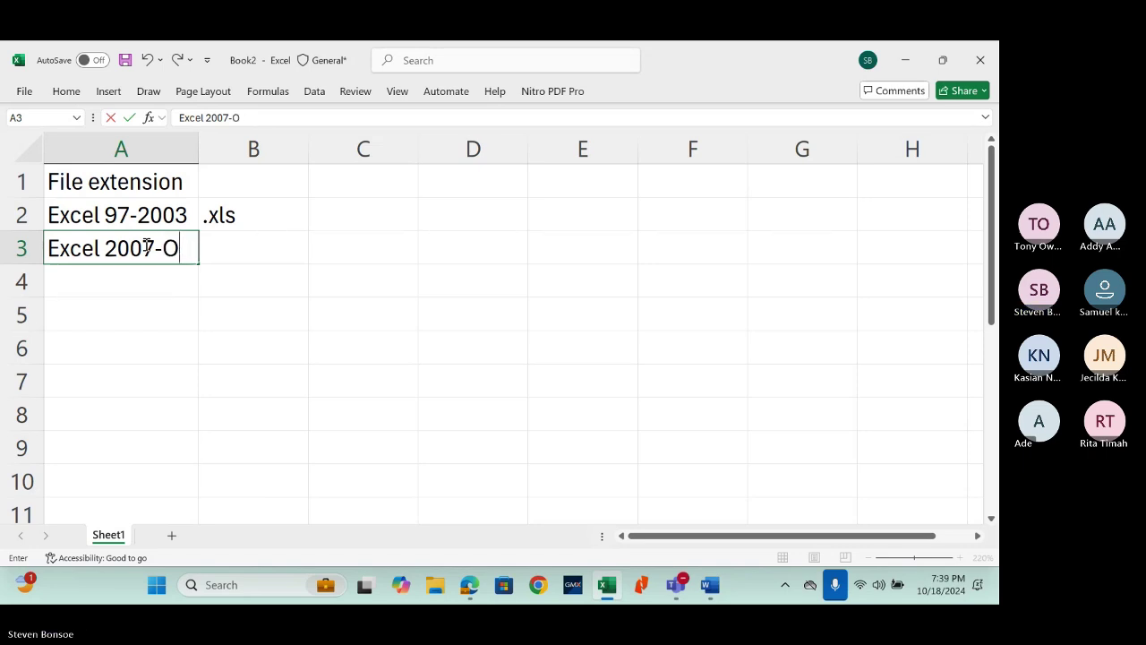
text(ffice )
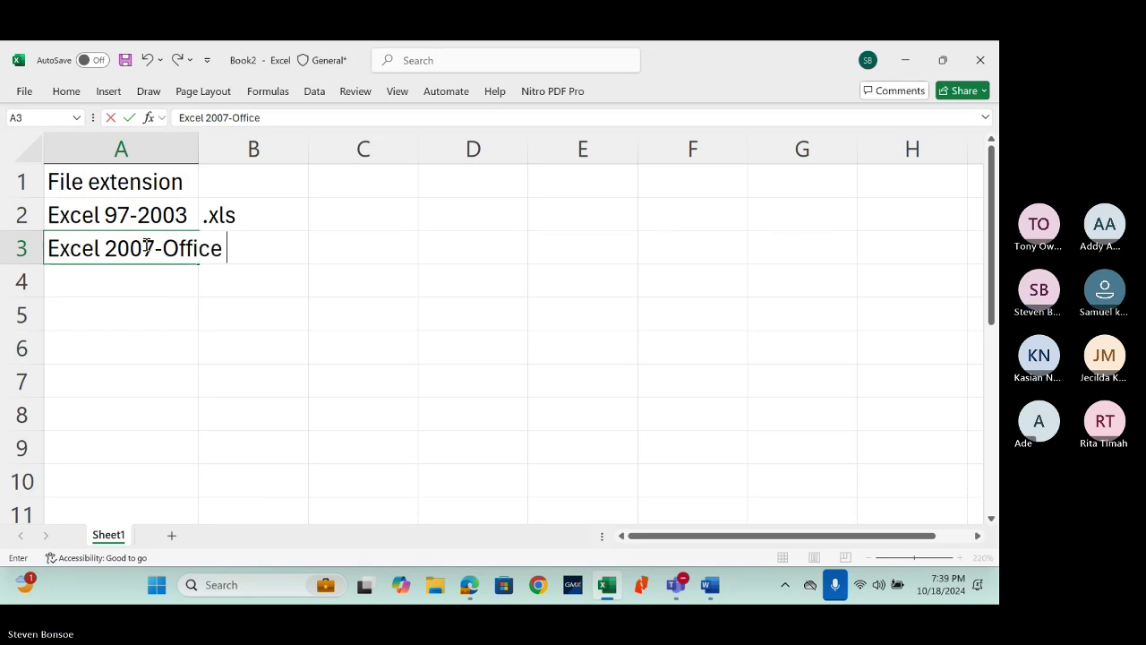
text(365)
key(Return)
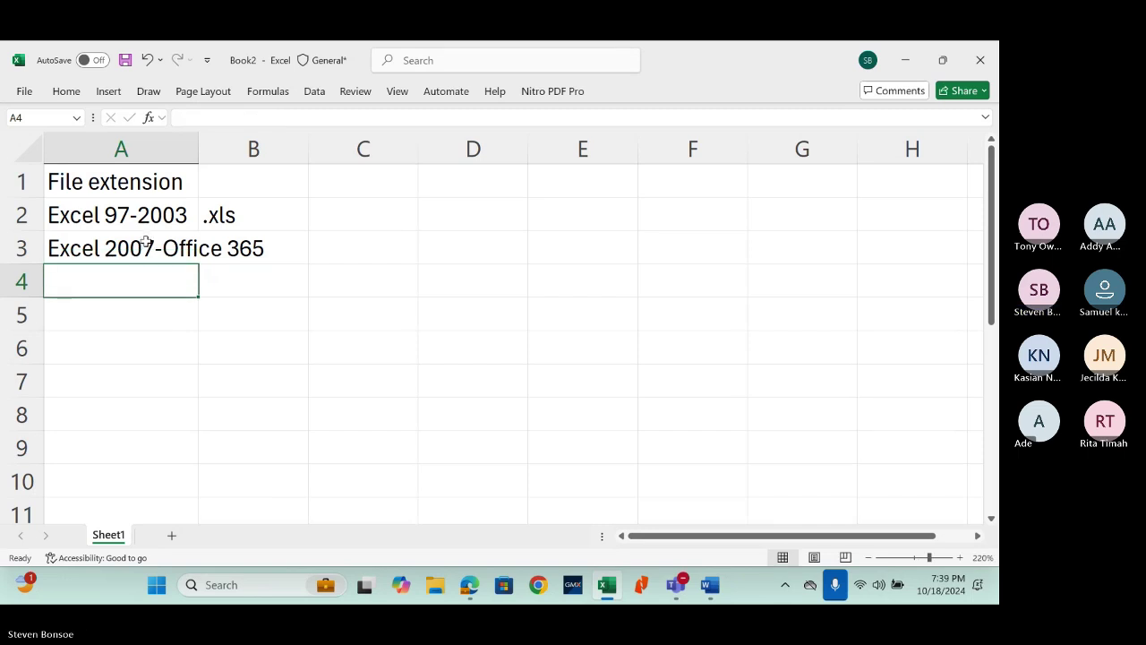
drag(198, 152, 277, 153)
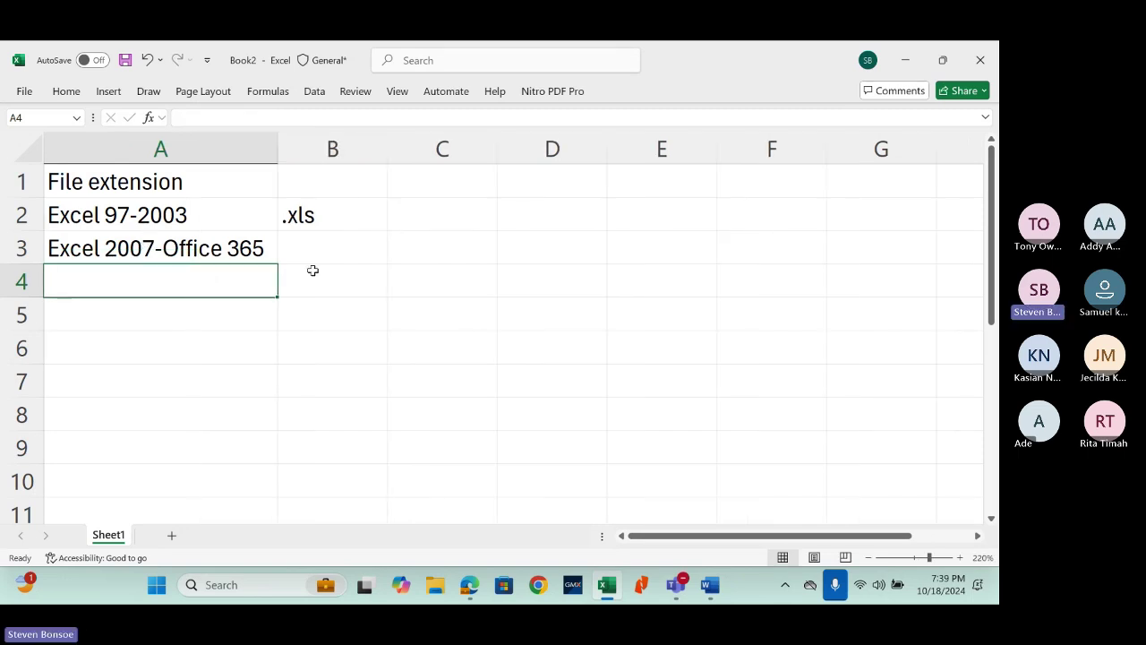
Step: Enter the file extension ".xlsx" in cell B3 and select the .xls entry above it
click(345, 257)
text(.xls)
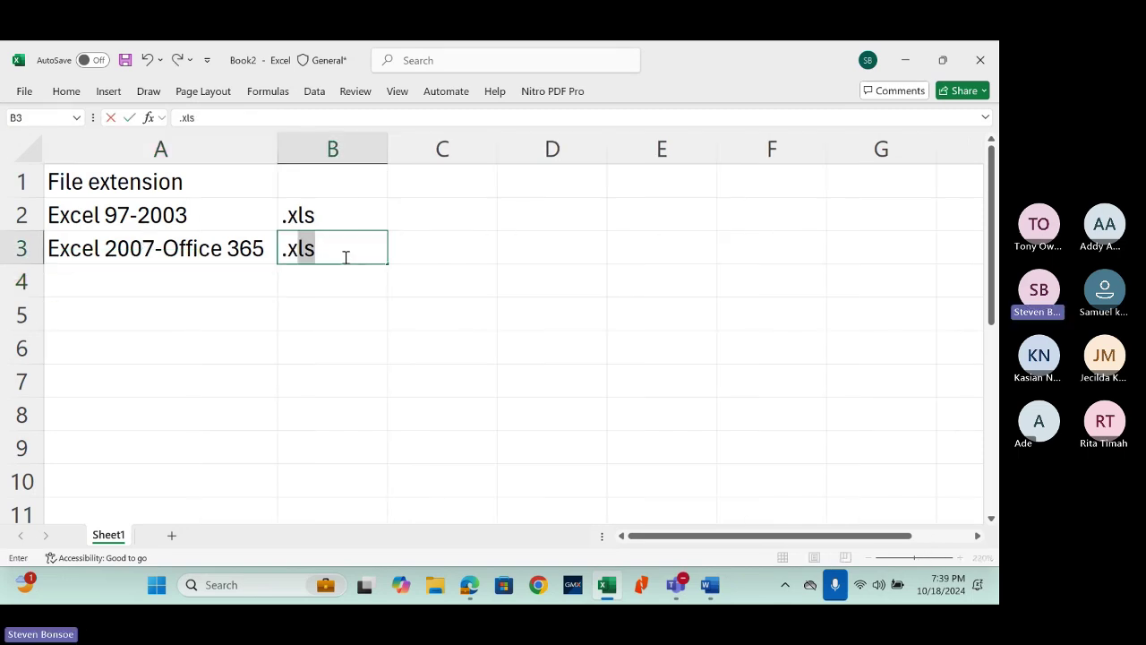
text(x)
key(Return)
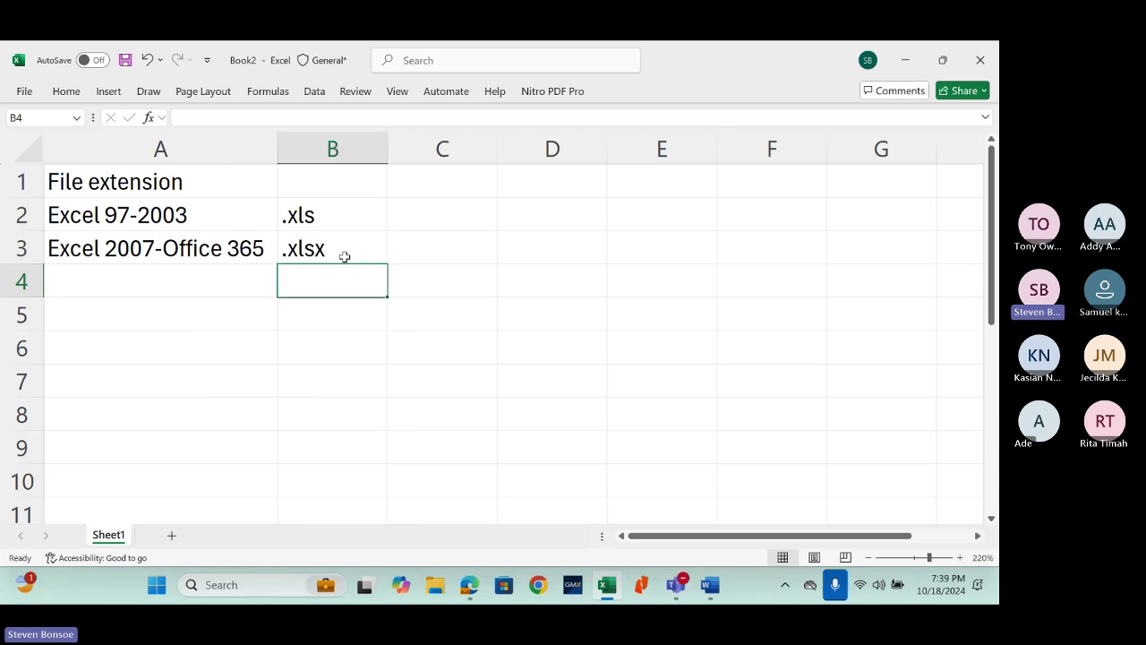
click(351, 217)
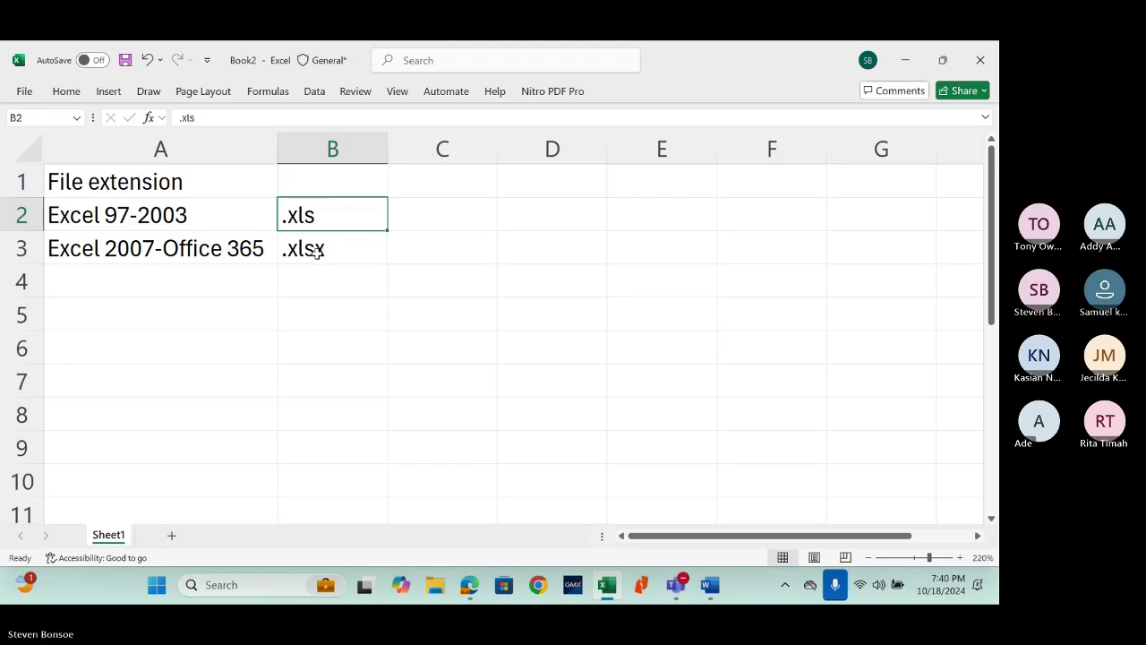
Step: Change the text in cell A3 to "Excel 2007-Excel 365"
click(26, 248)
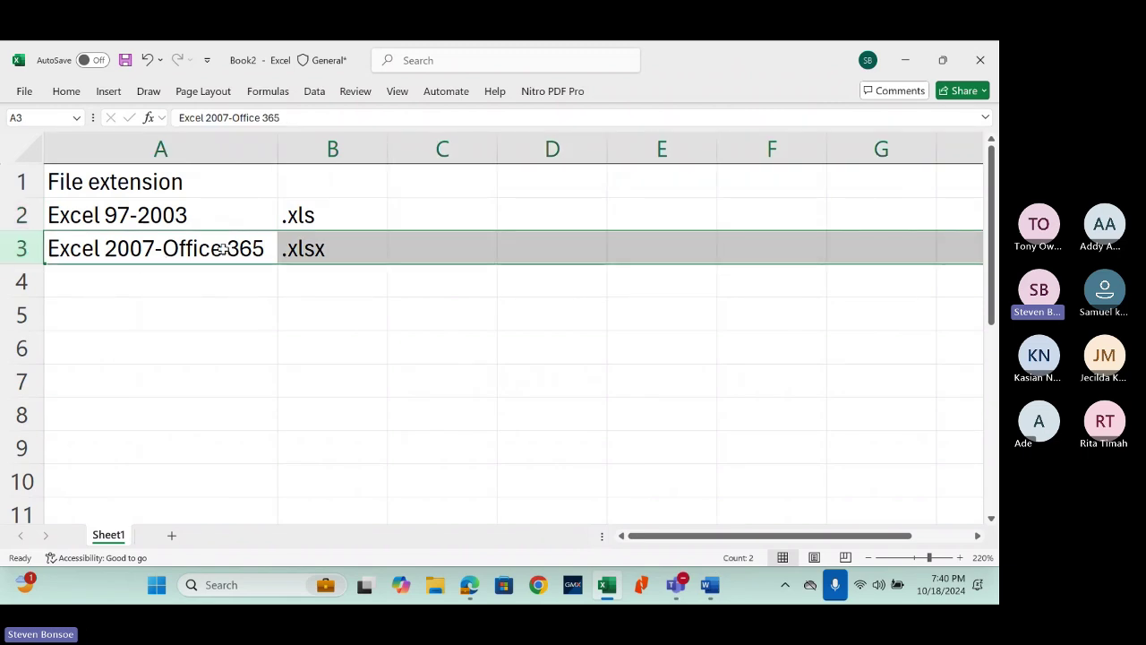
click(259, 117)
key(BackSpace)
key(BackSpace)
key(BackSpace)
key(BackSpace)
key(BackSpace)
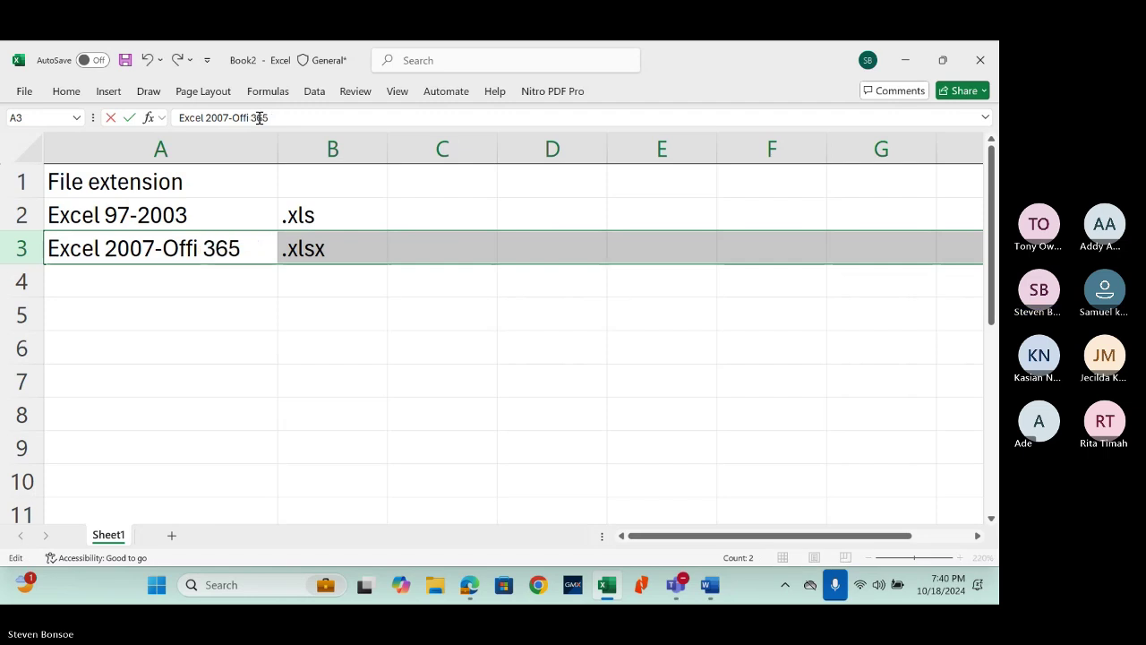
key(BackSpace)
text(Excel)
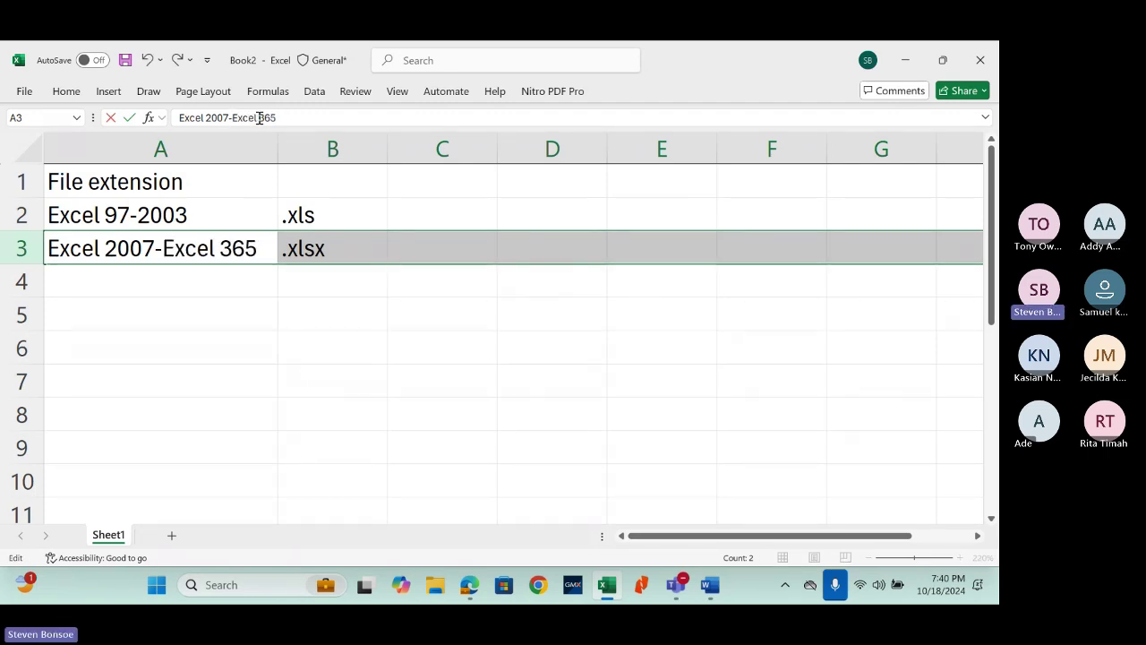
key(Return)
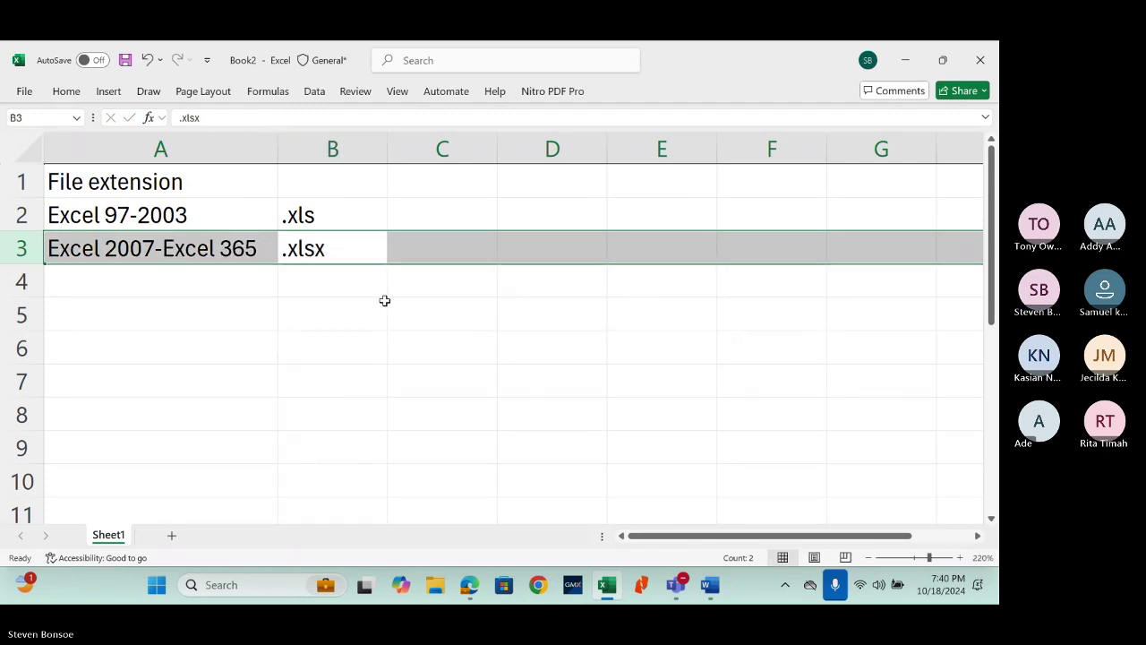
Step: Enter "XML" in cell C3 and its meaning "Extensible markup language" in cell D3
click(439, 249)
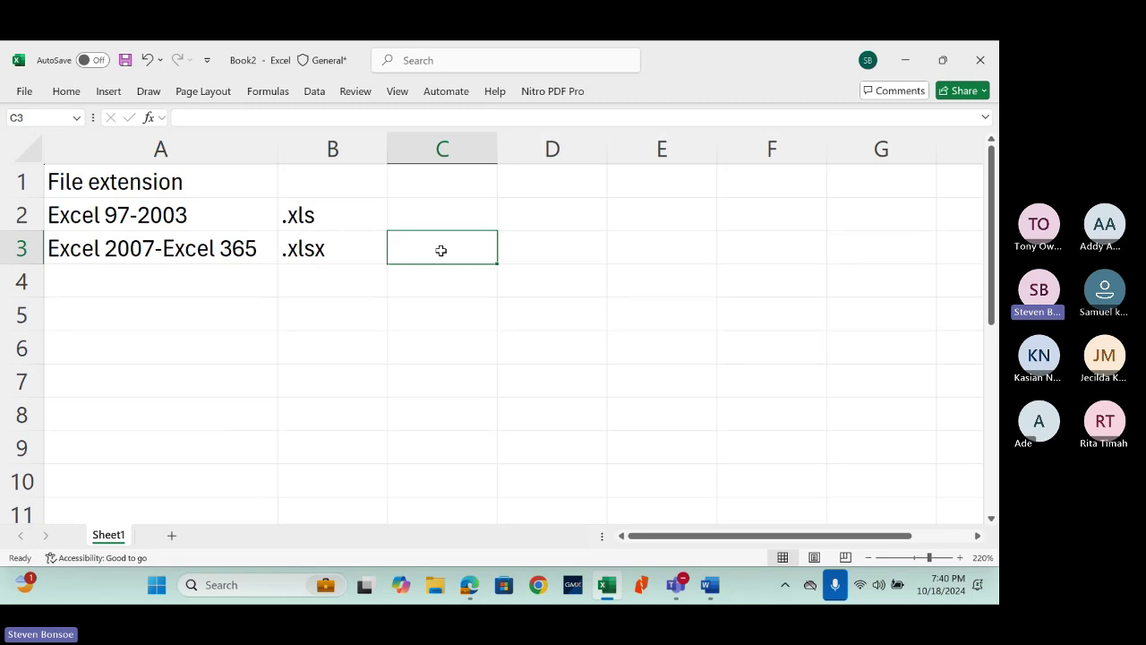
text(XML)
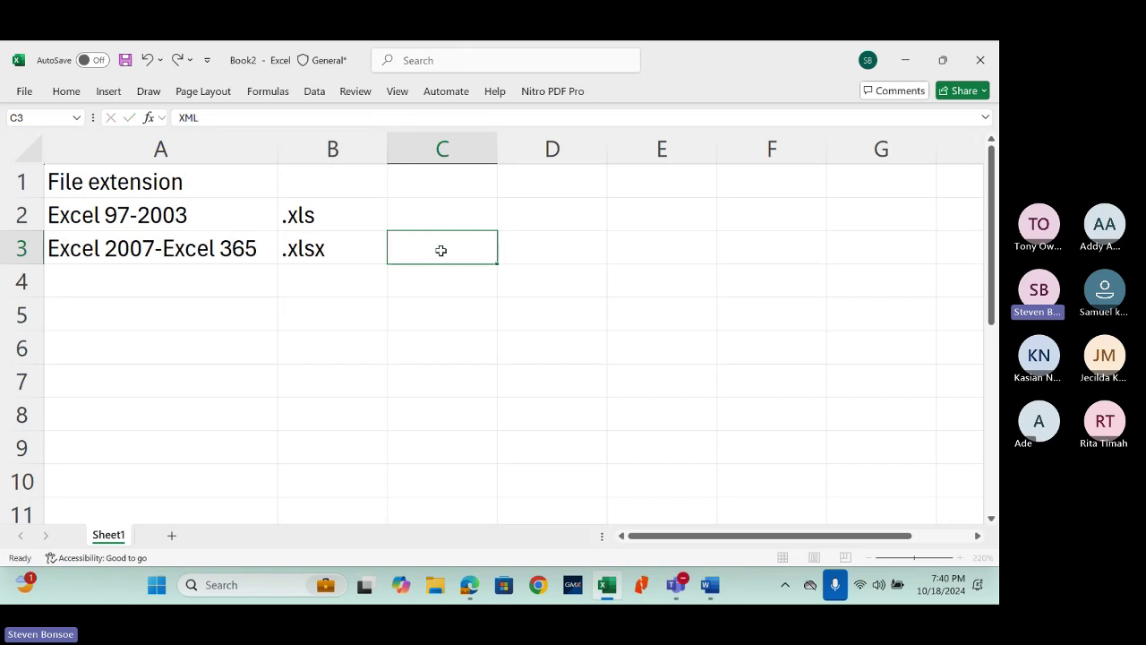
key(Tab)
text(E)
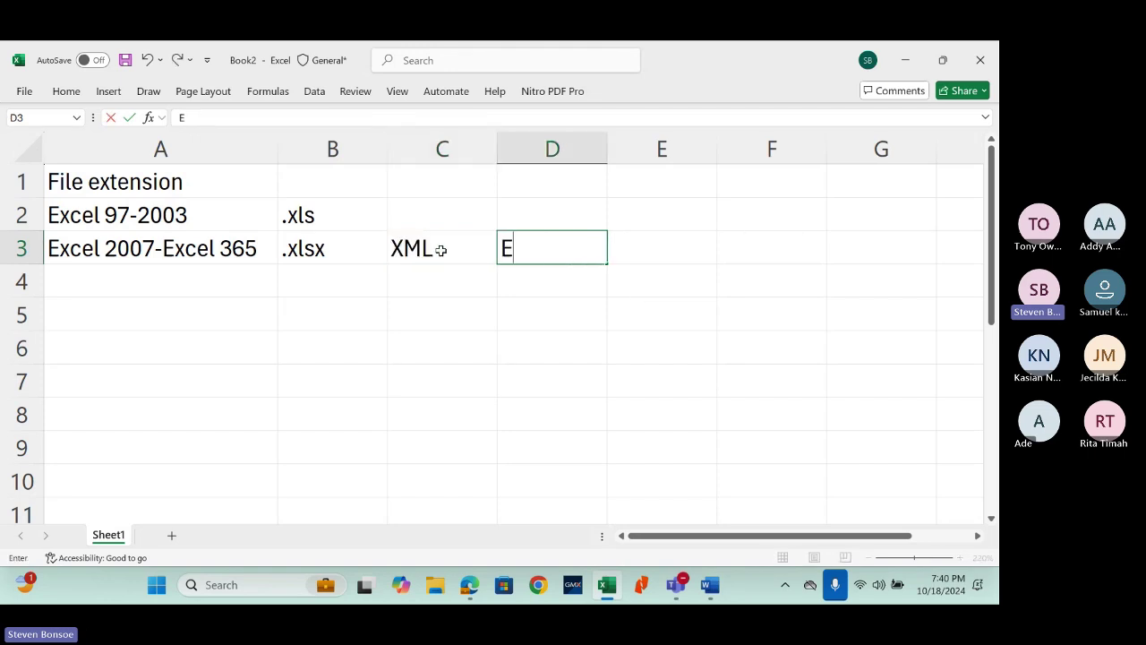
text(xtensible)
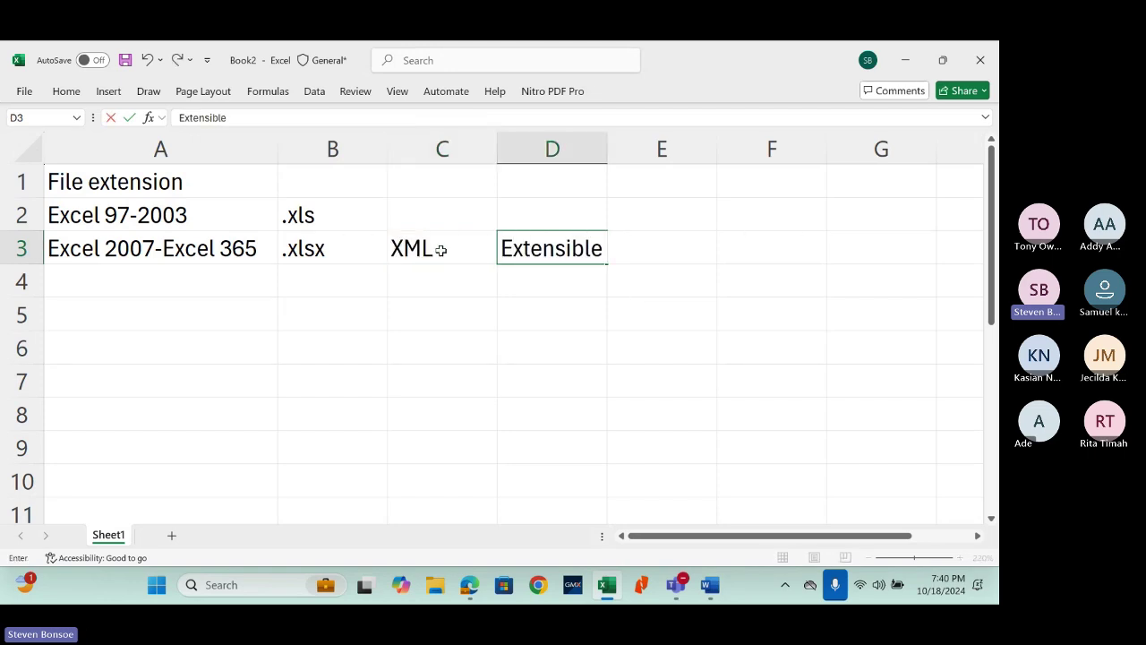
text( markup l)
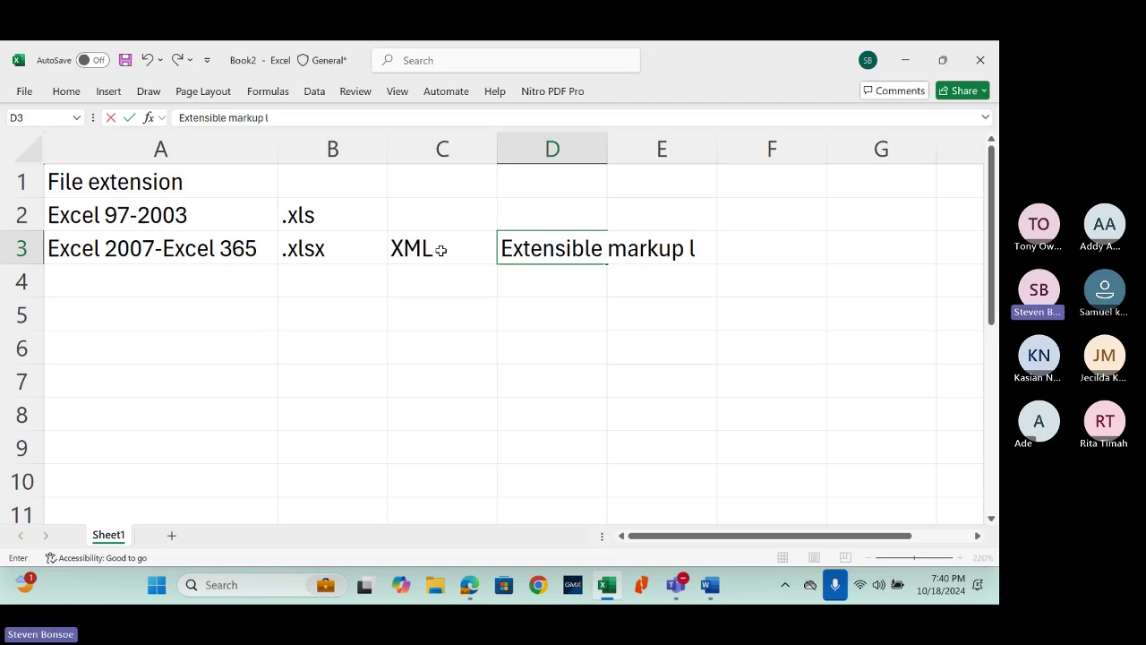
text(anguage)
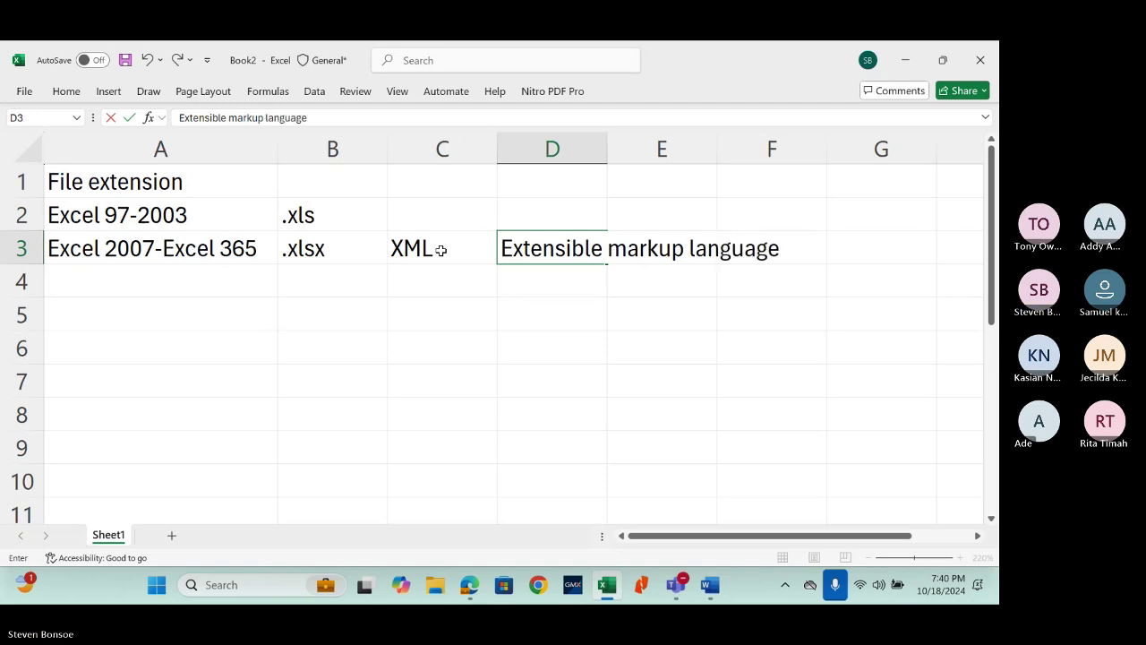
Step: Auto-fit the widths of columns C and D to their contents
click(440, 281)
double_click(498, 148)
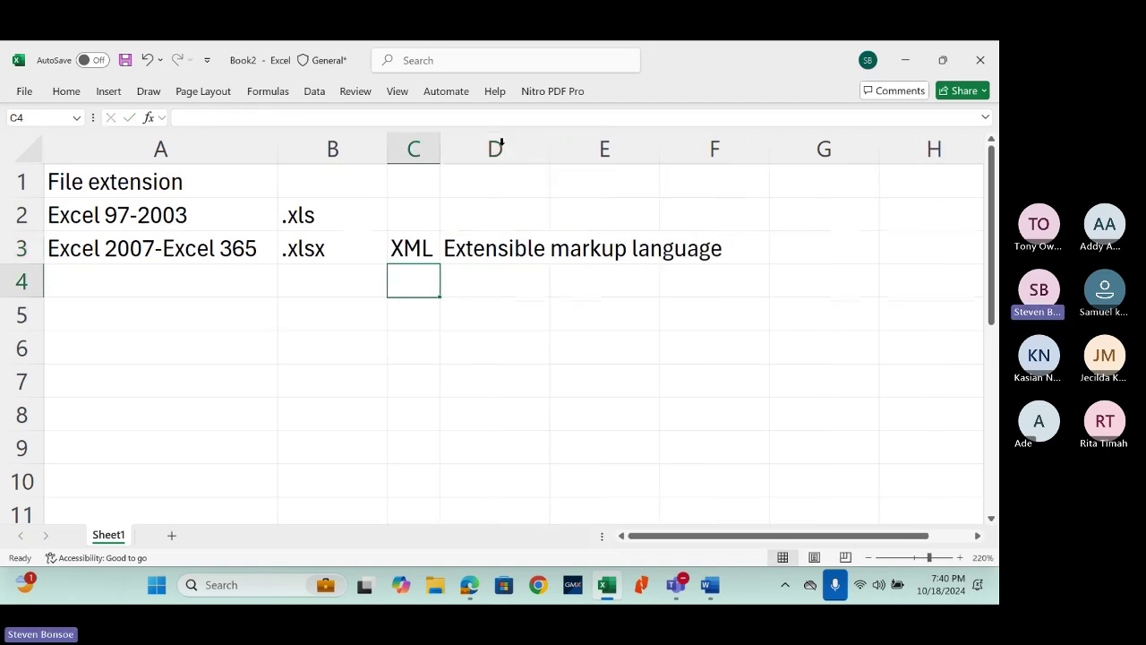
double_click(549, 146)
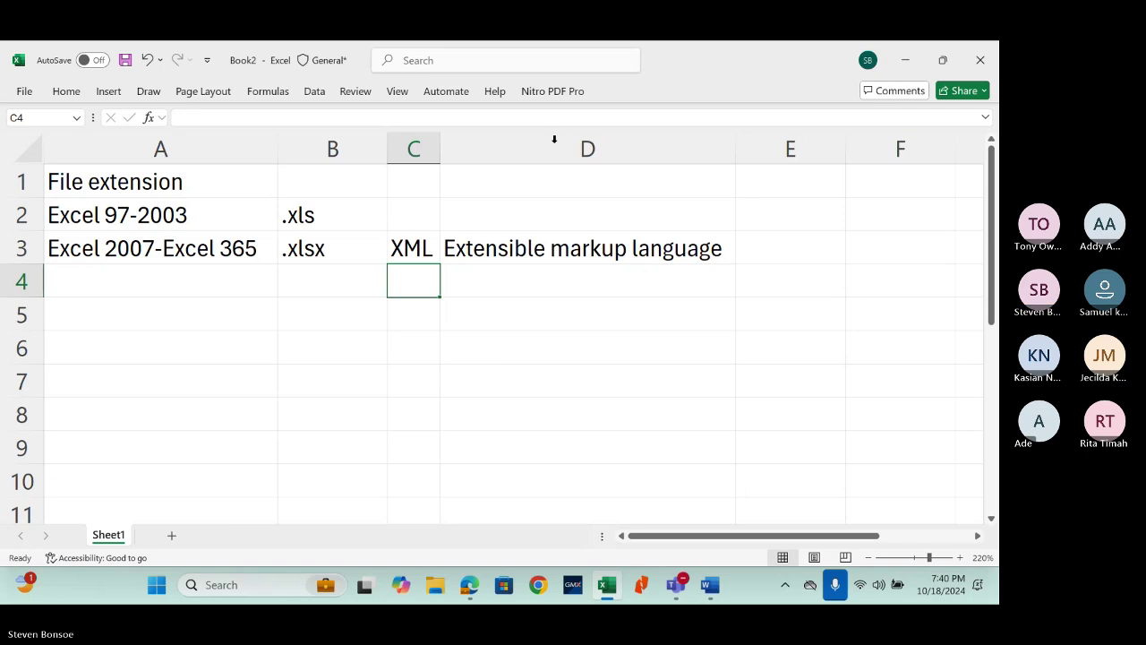
Step: Start saving a copy of the workbook through the file browser, with Excel 97-2003 Workbook as the file type
click(218, 217)
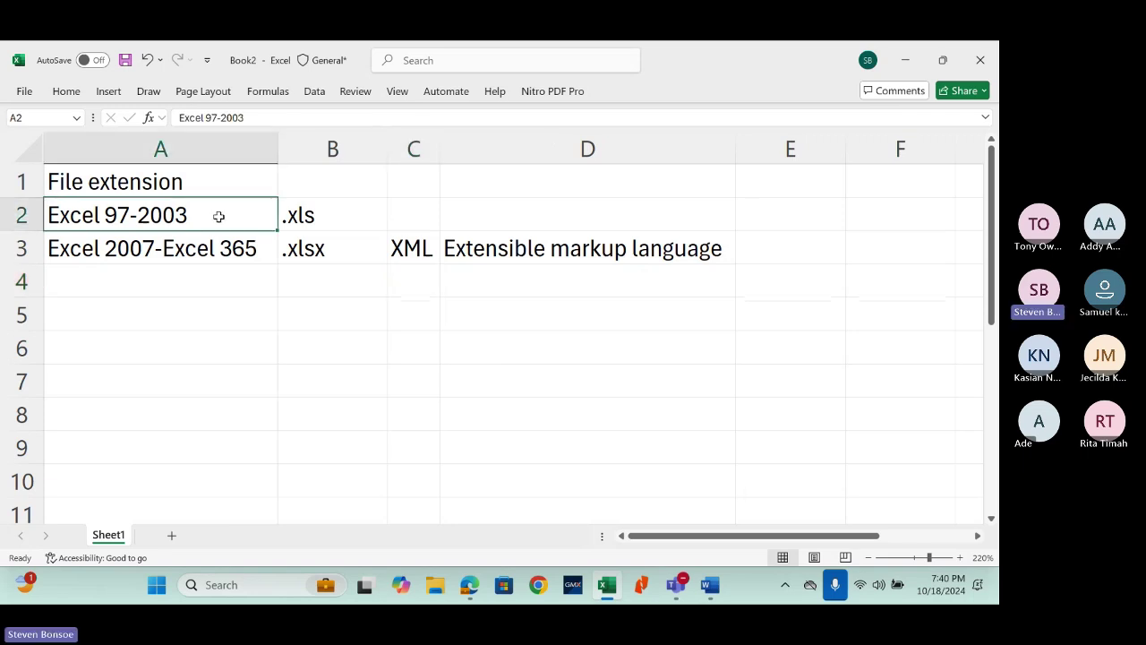
click(24, 92)
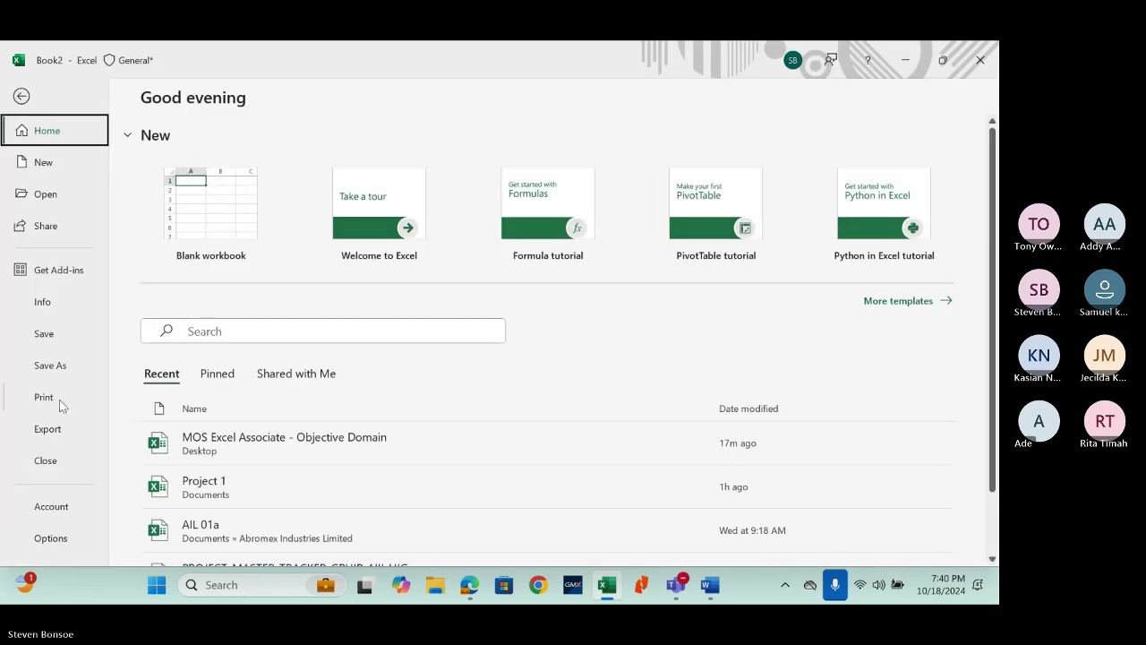
click(70, 370)
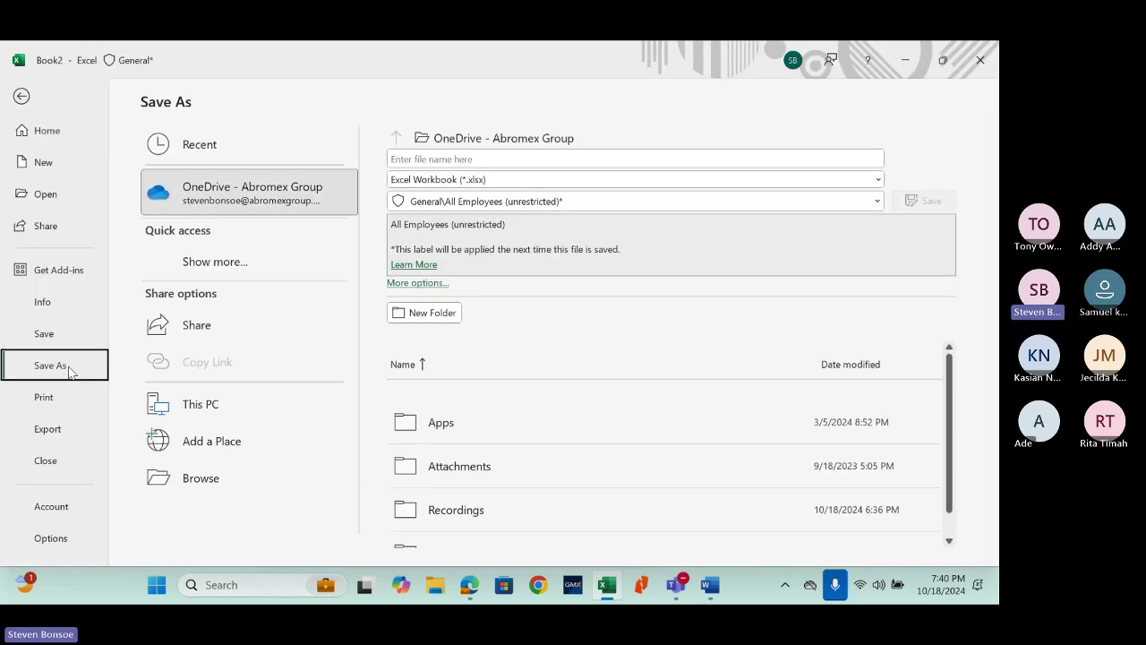
click(235, 483)
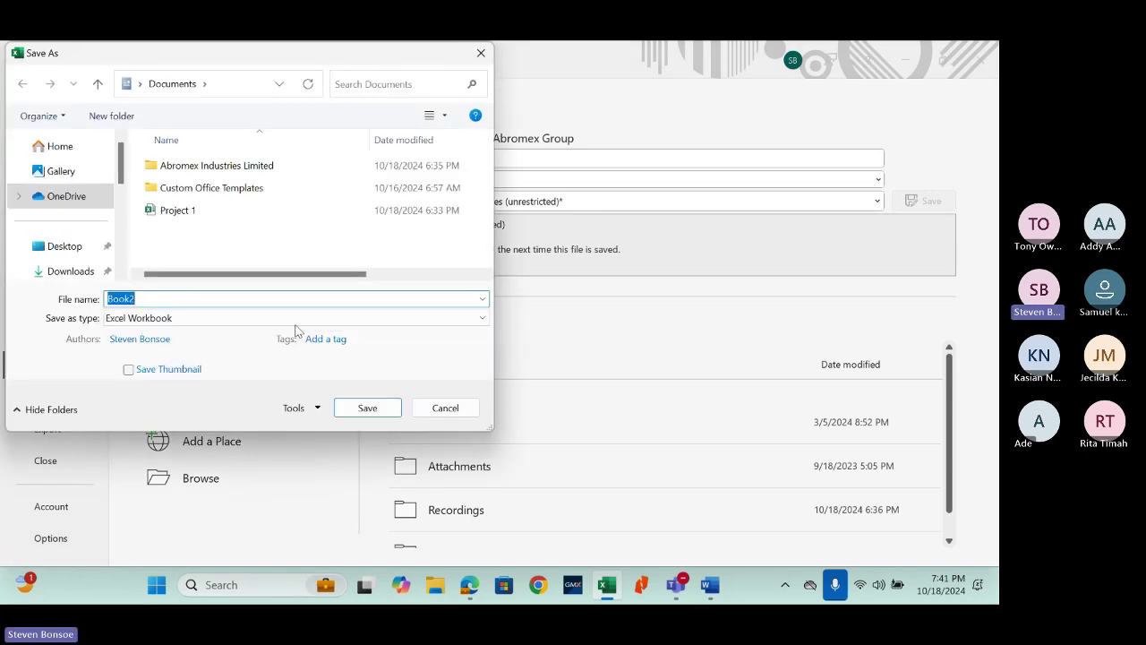
click(310, 317)
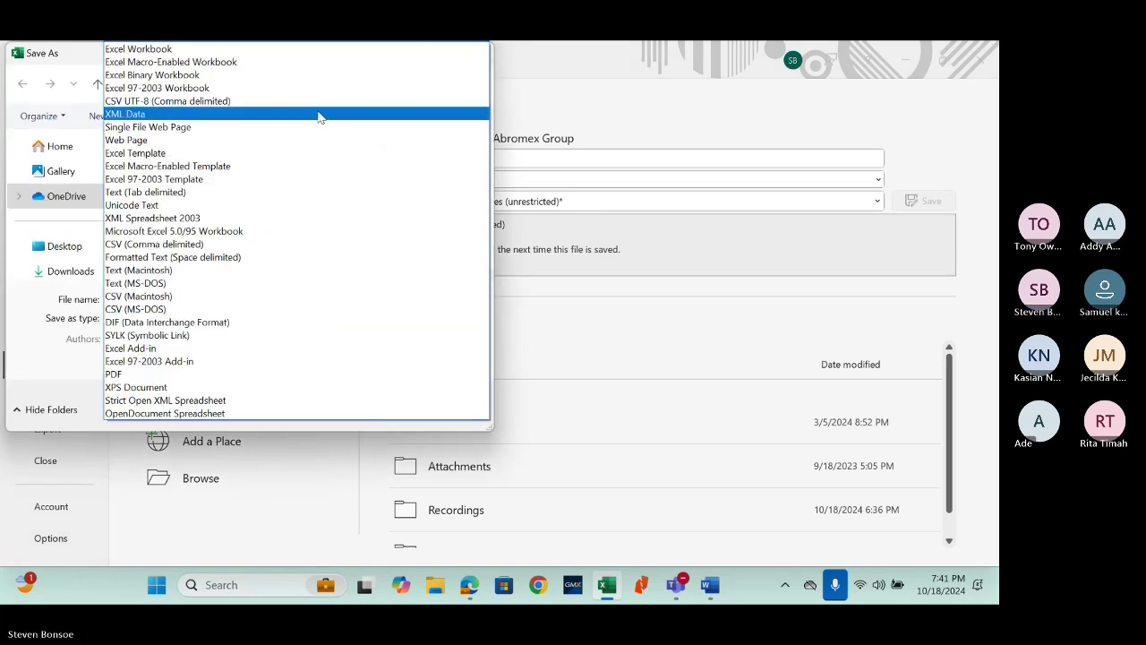
click(309, 95)
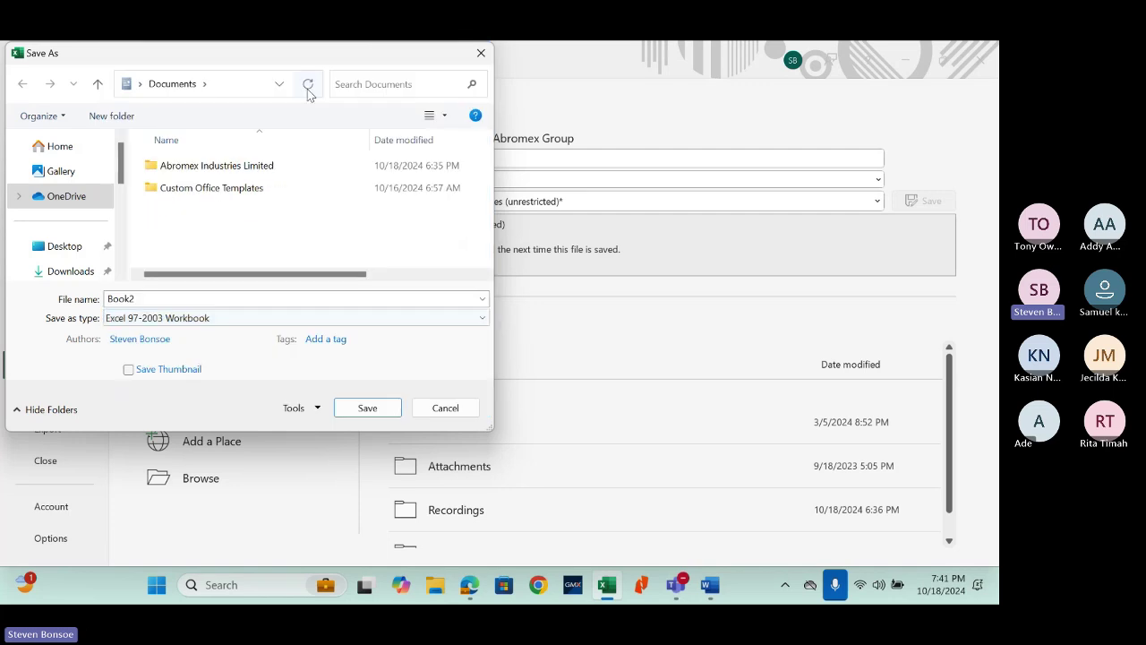
Step: Name the file "Old Version", save it to the Desktop and continue past the compatibility check
double_click(133, 300)
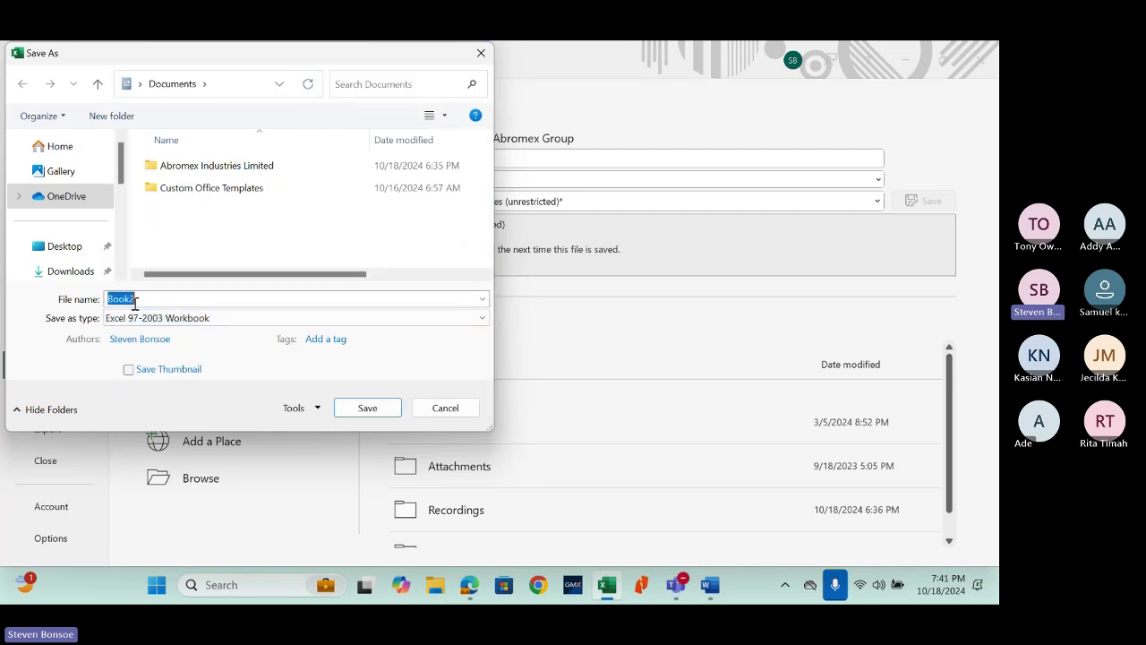
text(Old)
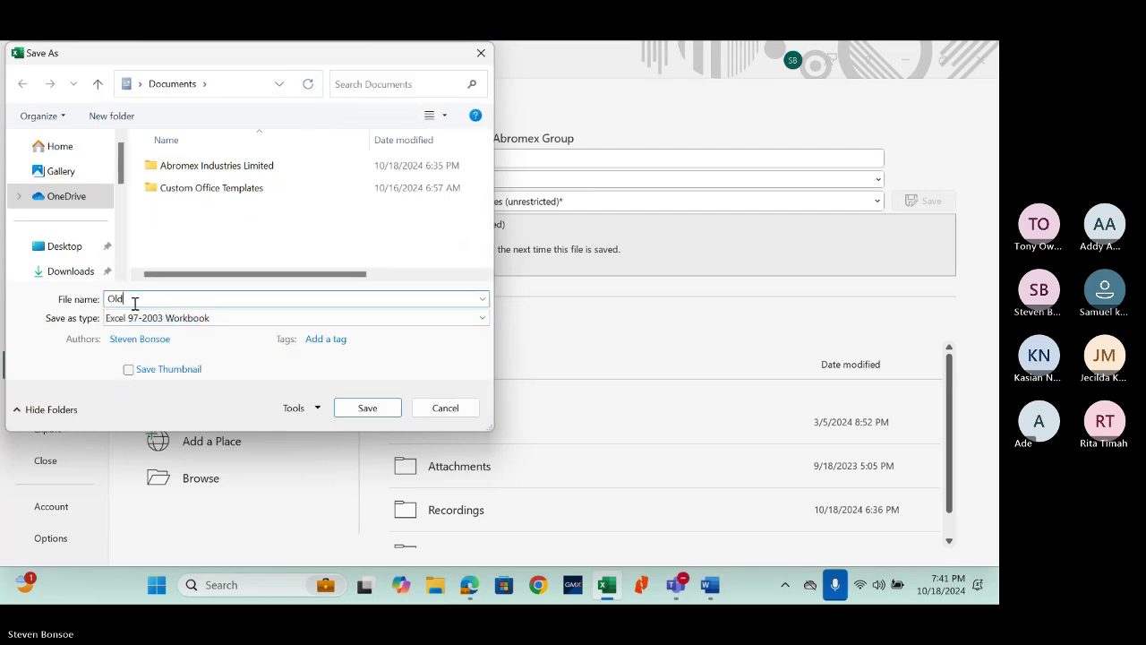
text( Version)
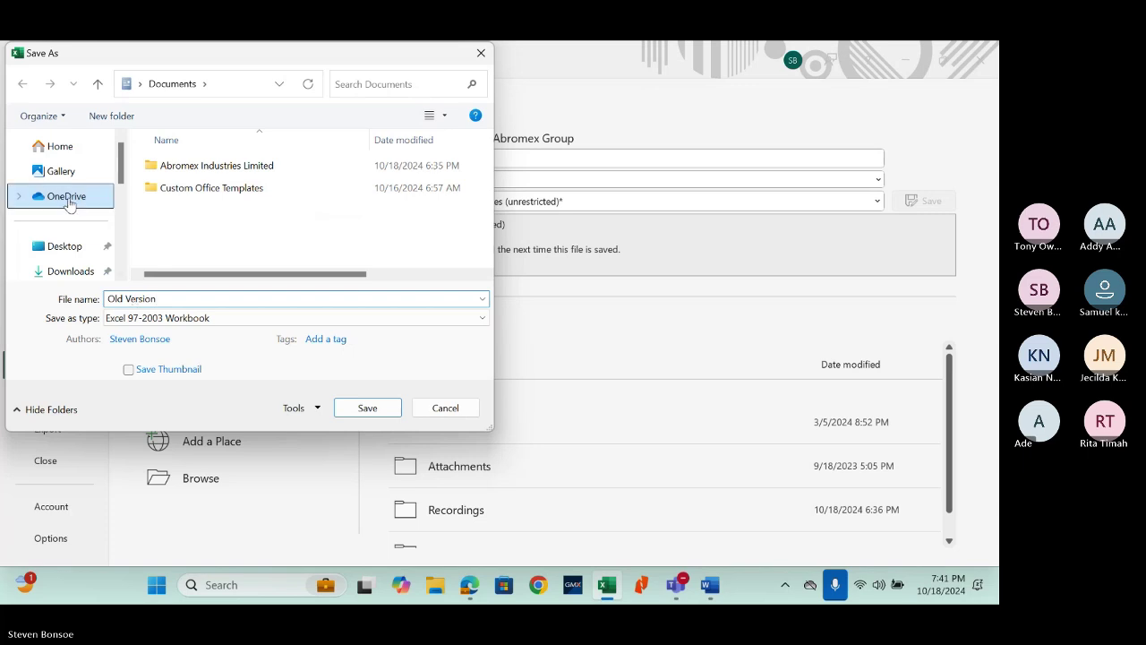
click(65, 248)
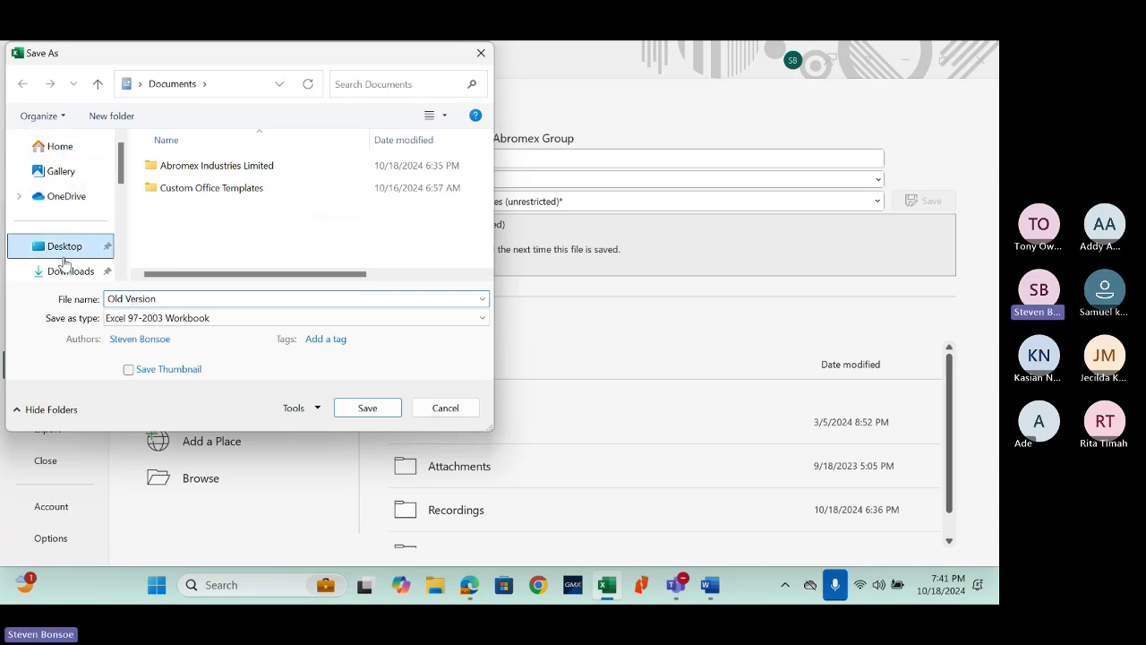
click(350, 406)
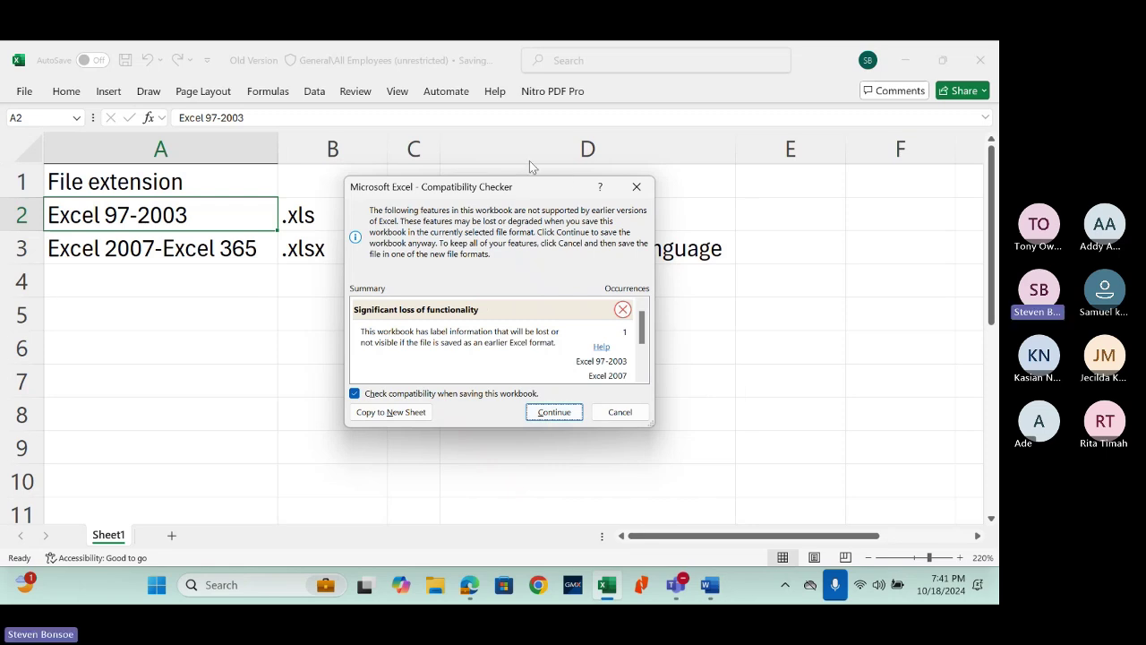
drag(519, 191, 461, 178)
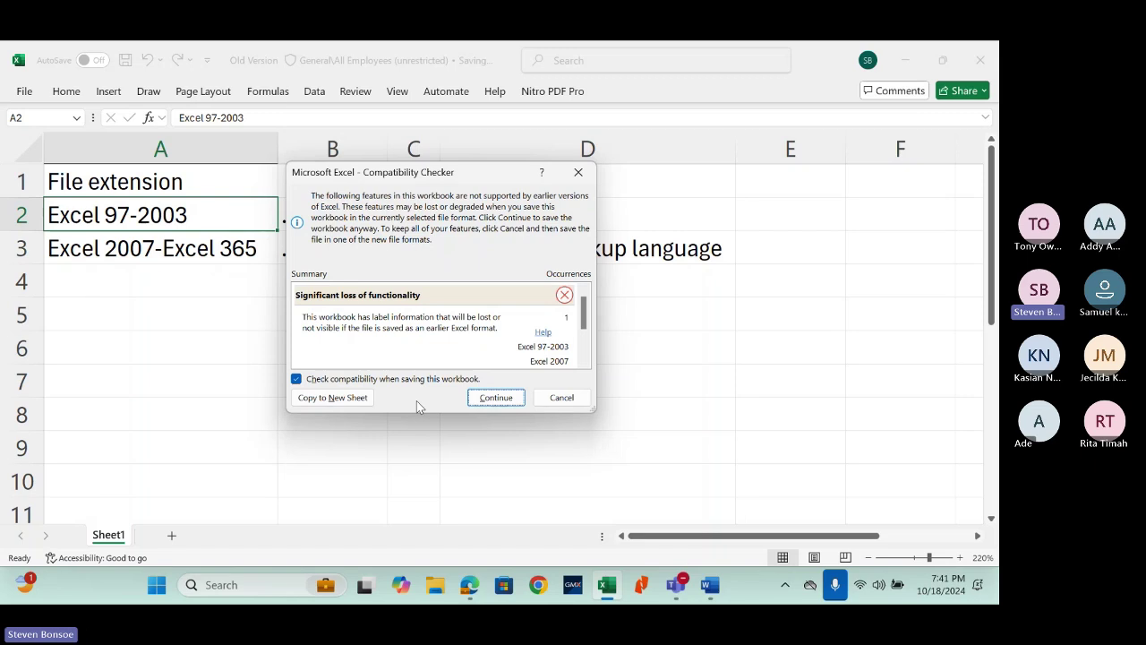
click(495, 397)
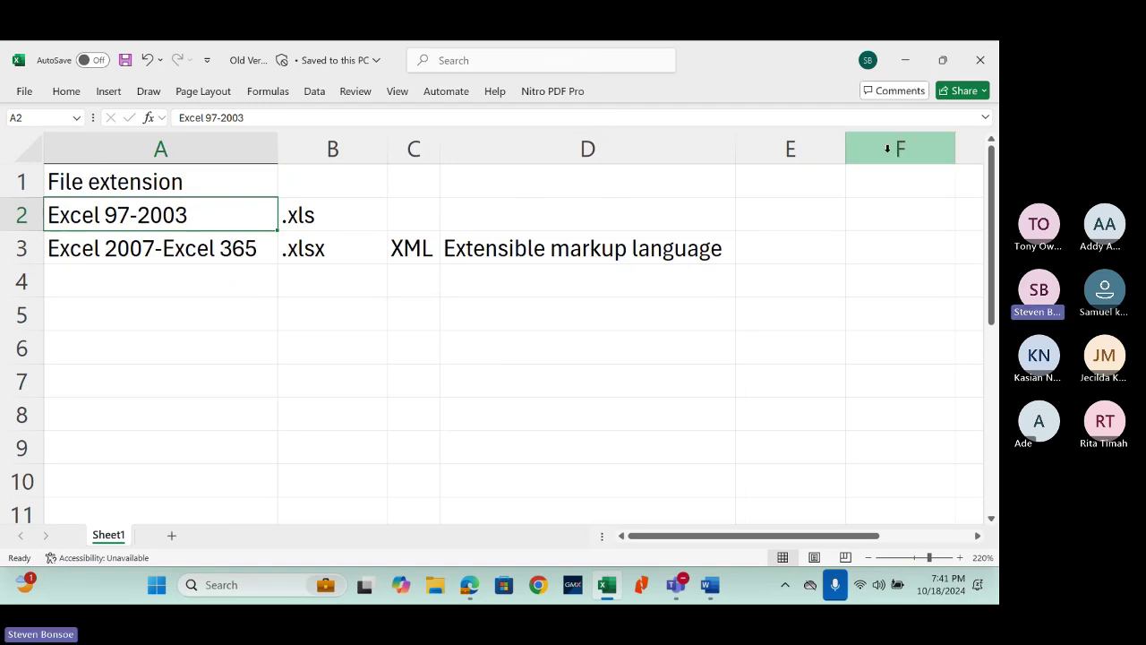
Step: Close the workbook, saving its changes, and minimize the browser and meeting windows to reach the desktop
click(984, 62)
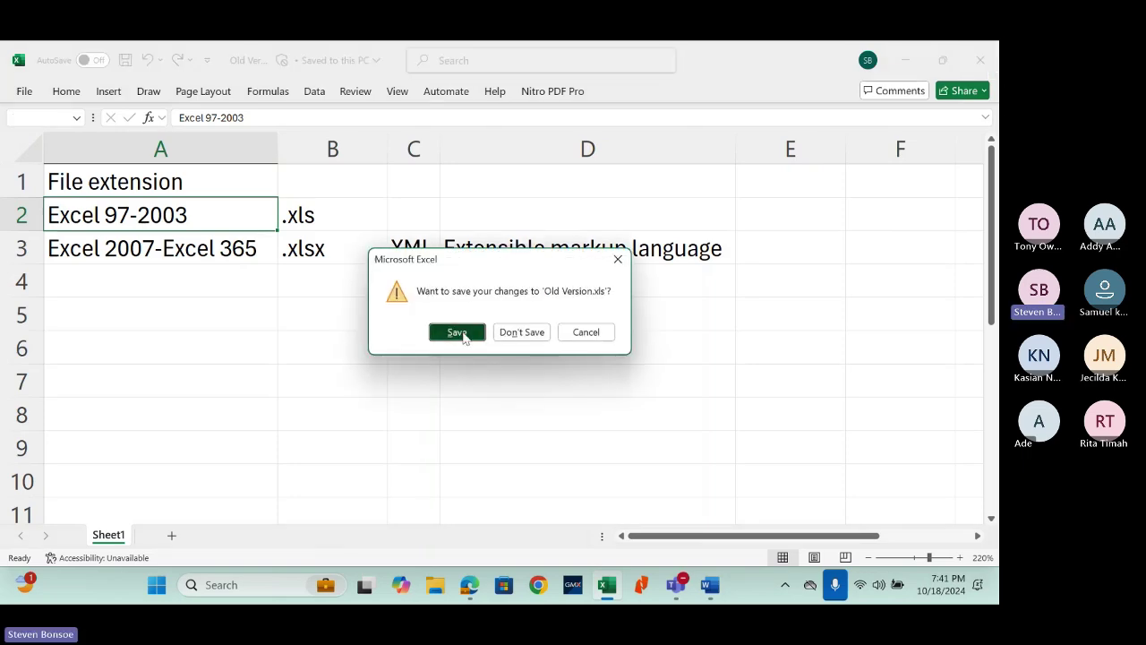
click(459, 333)
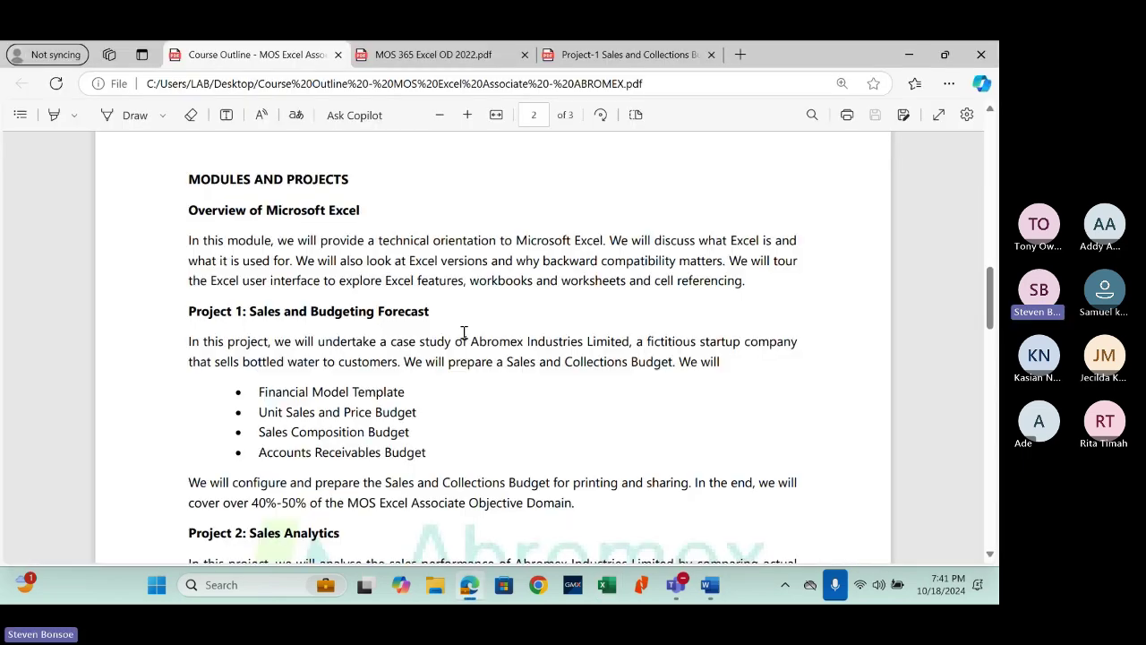
click(910, 55)
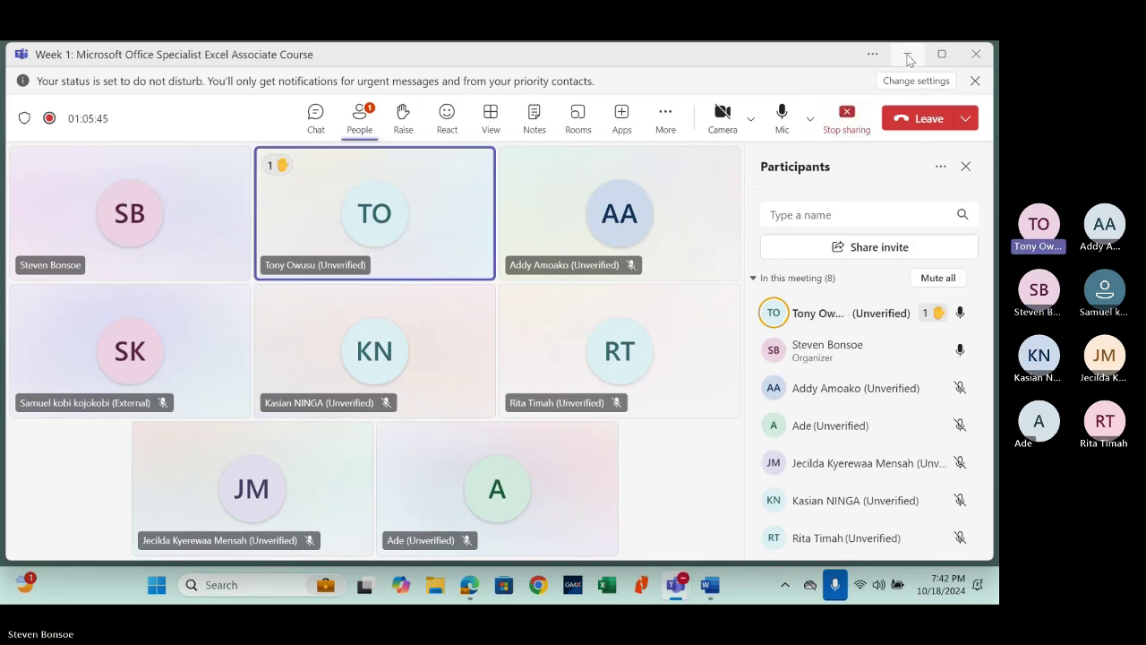
click(908, 56)
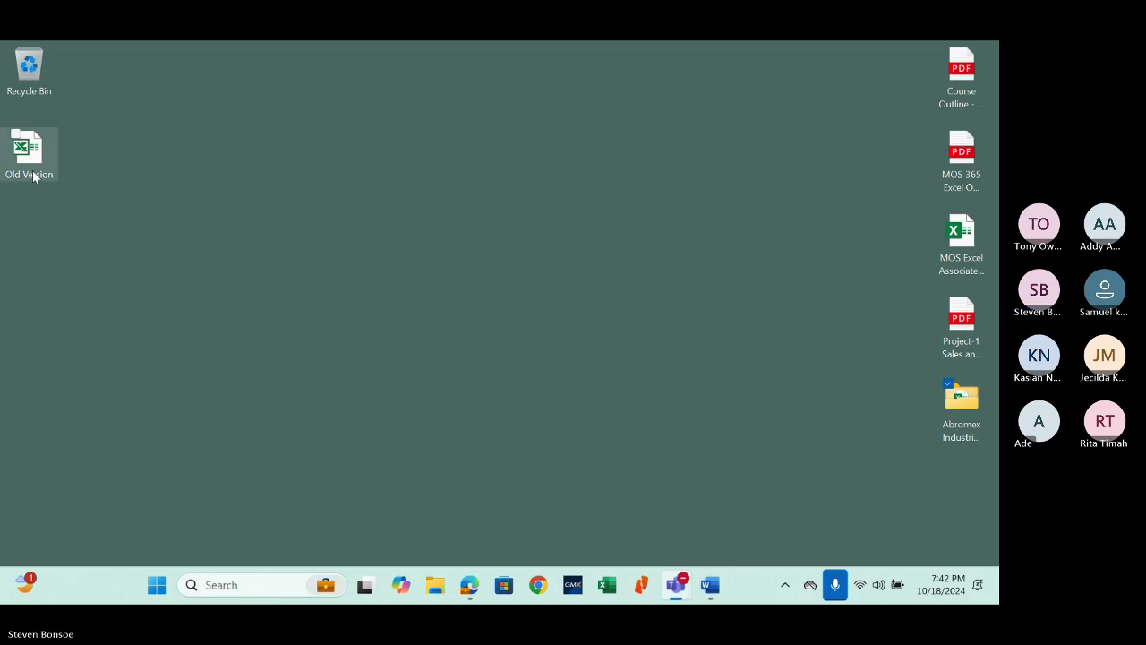
Step: Move the Old Version file to the middle of the desktop and create a new Excel worksheet beside it named "New Version"
drag(30, 176, 417, 238)
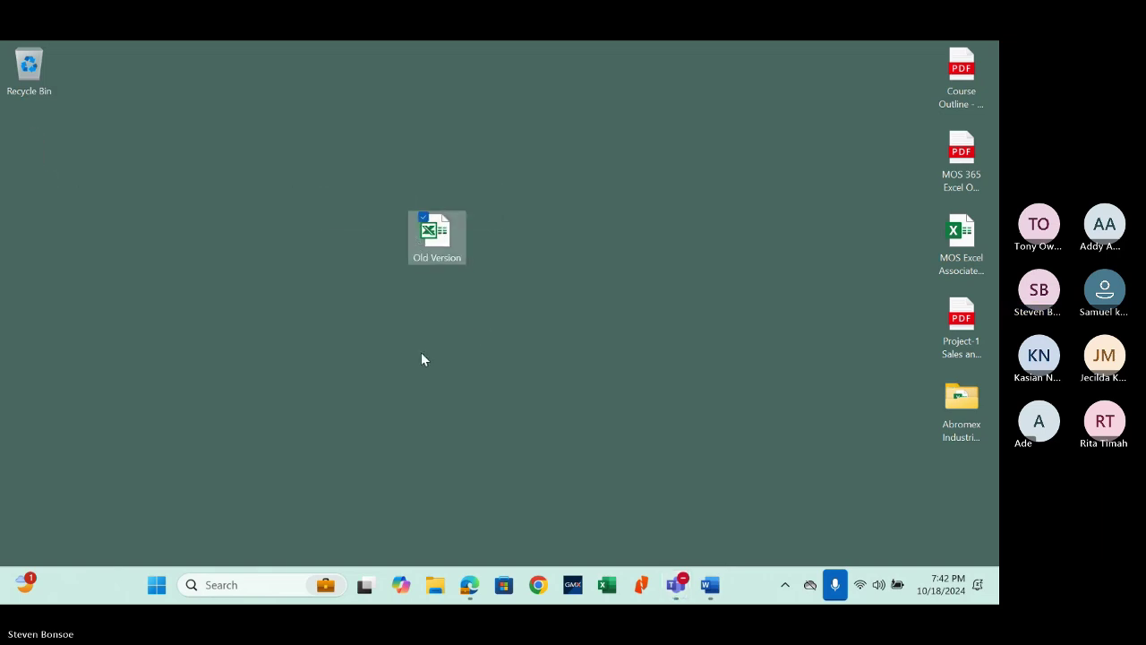
right_click(519, 248)
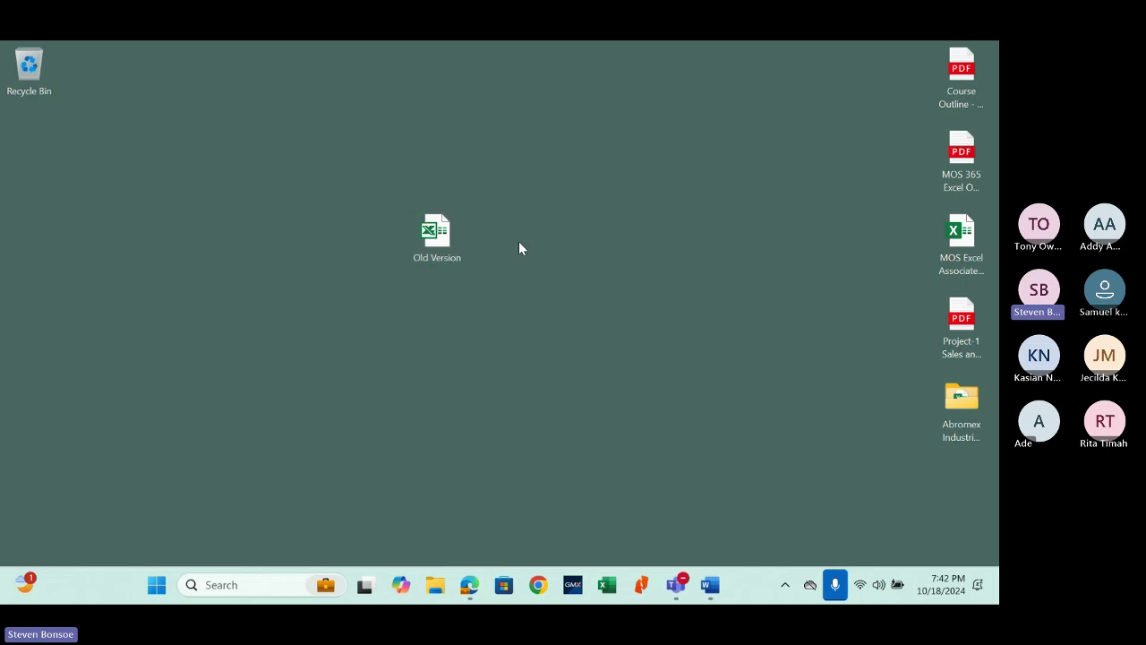
mouse_move(605, 380)
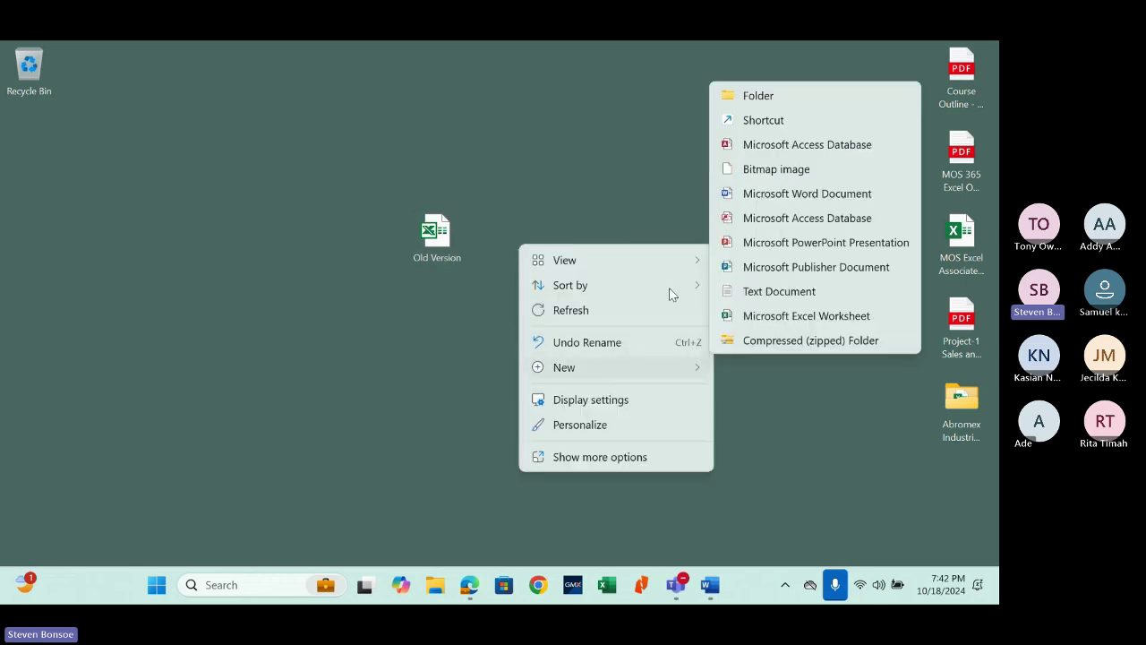
click(786, 316)
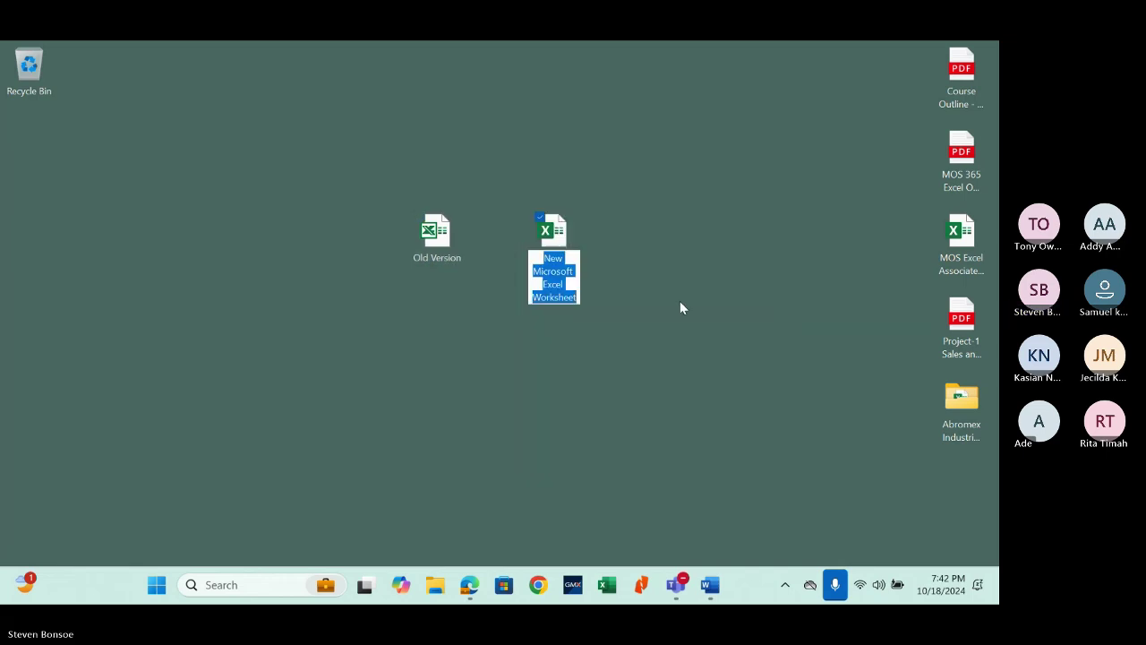
text(New Versio)
key(BackSpace)
key(BackSpace)
key(BackSpace)
key(BackSpace)
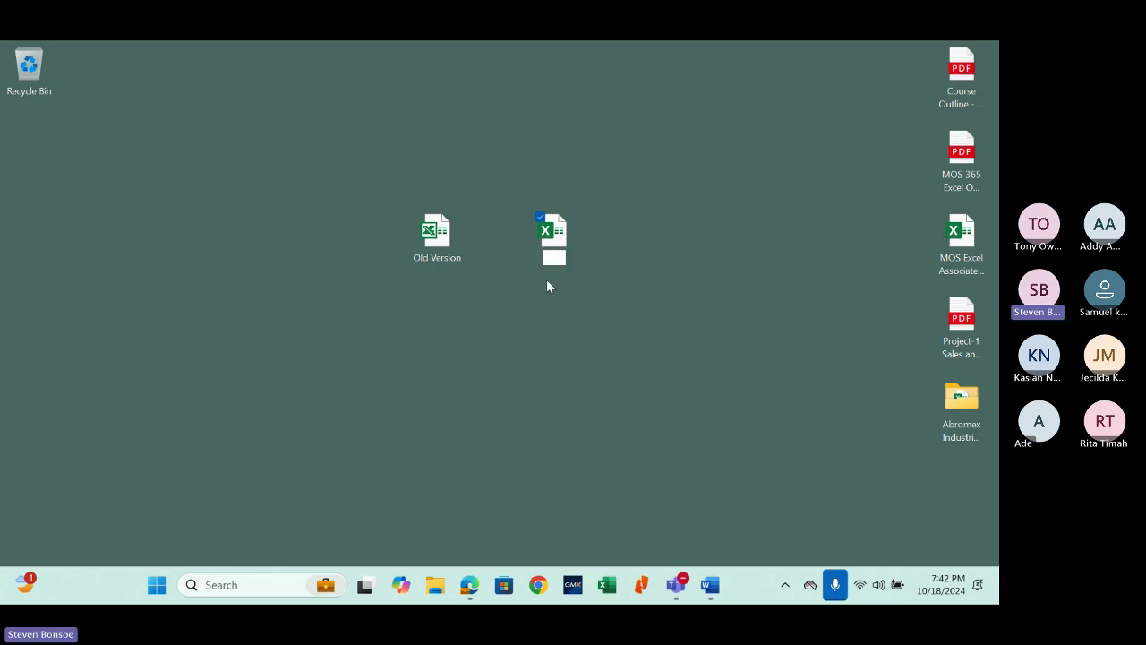
text(w Version)
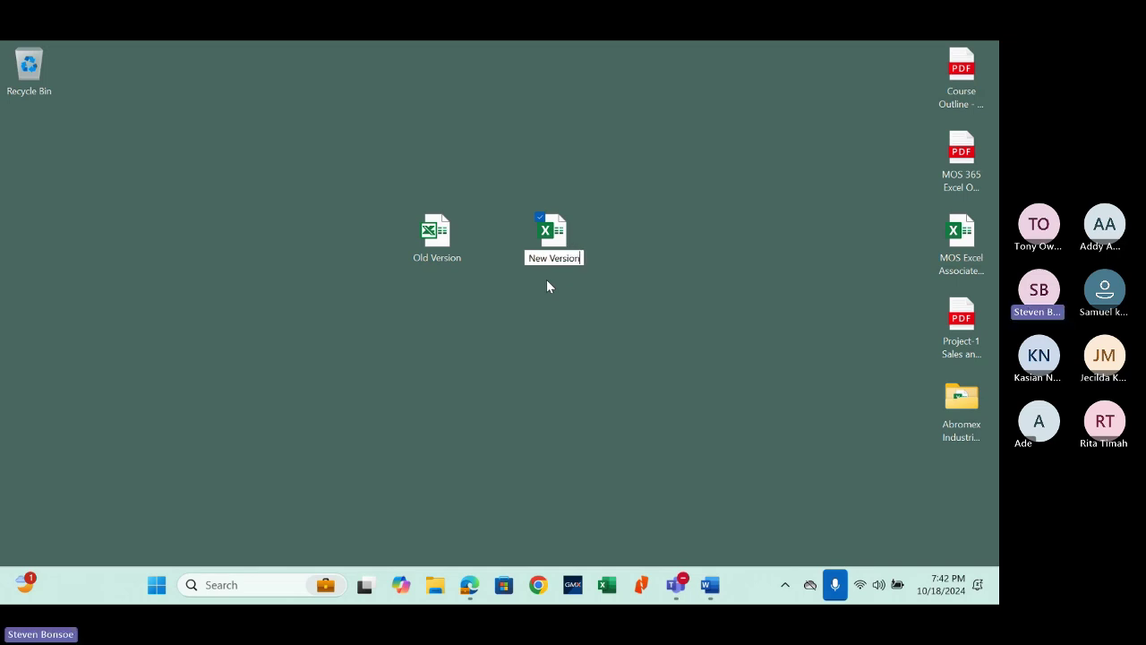
key(Return)
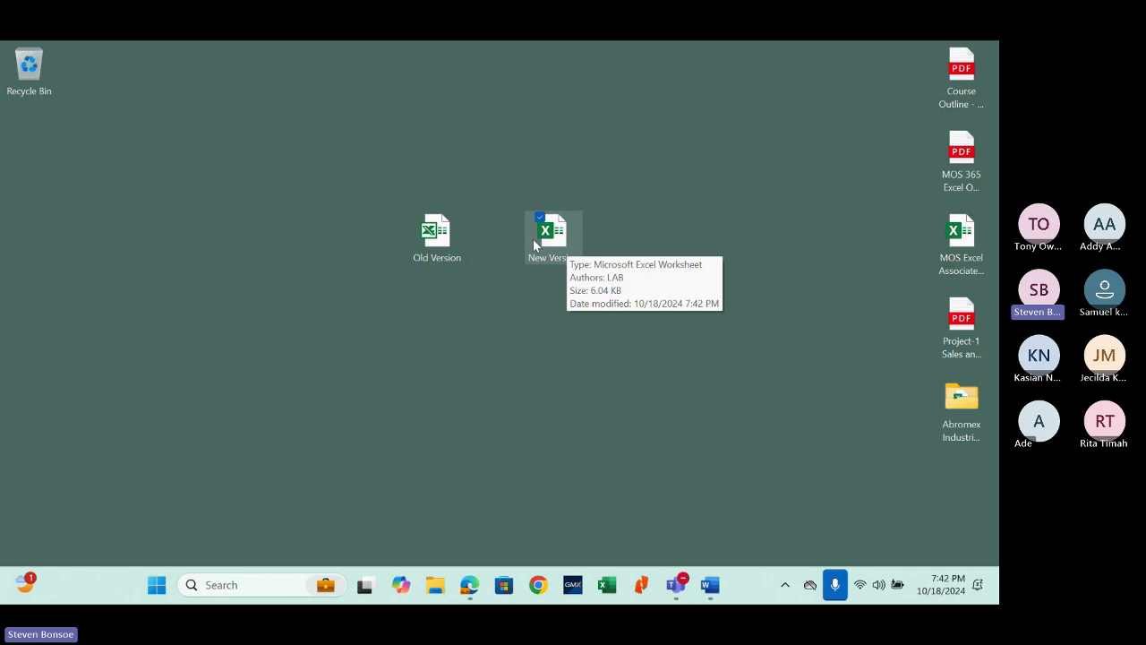
Step: Open the Old Version workbook and jump to the last row of column A to examine the sheet's row limit
click(435, 245)
double_click(435, 245)
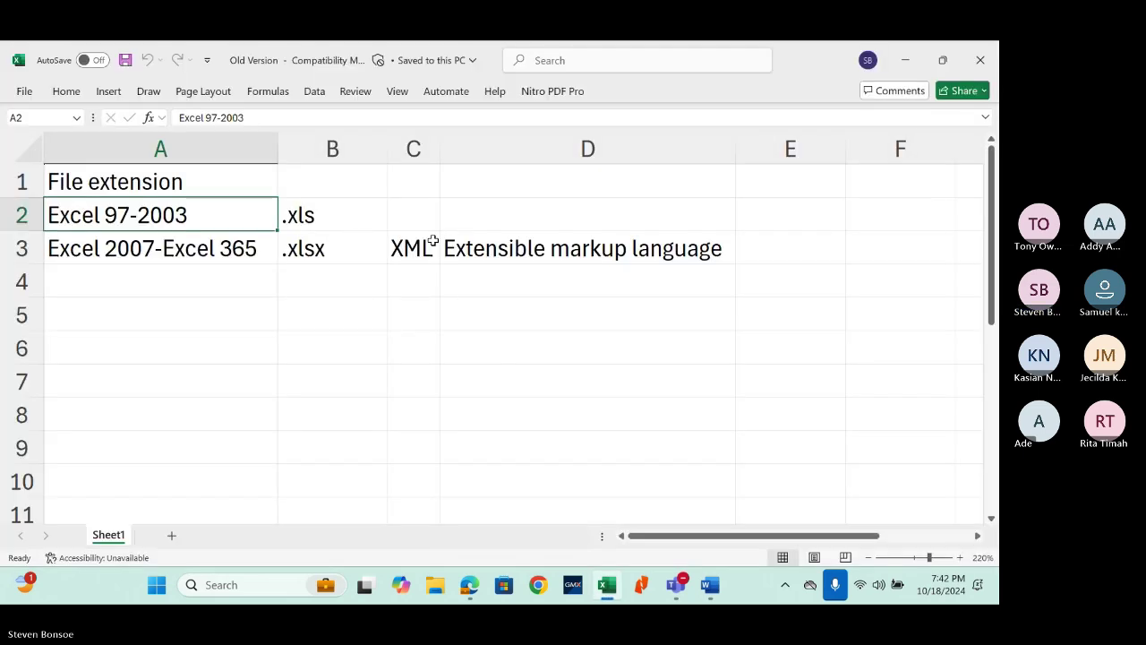
click(116, 290)
key(ctrl+Down)
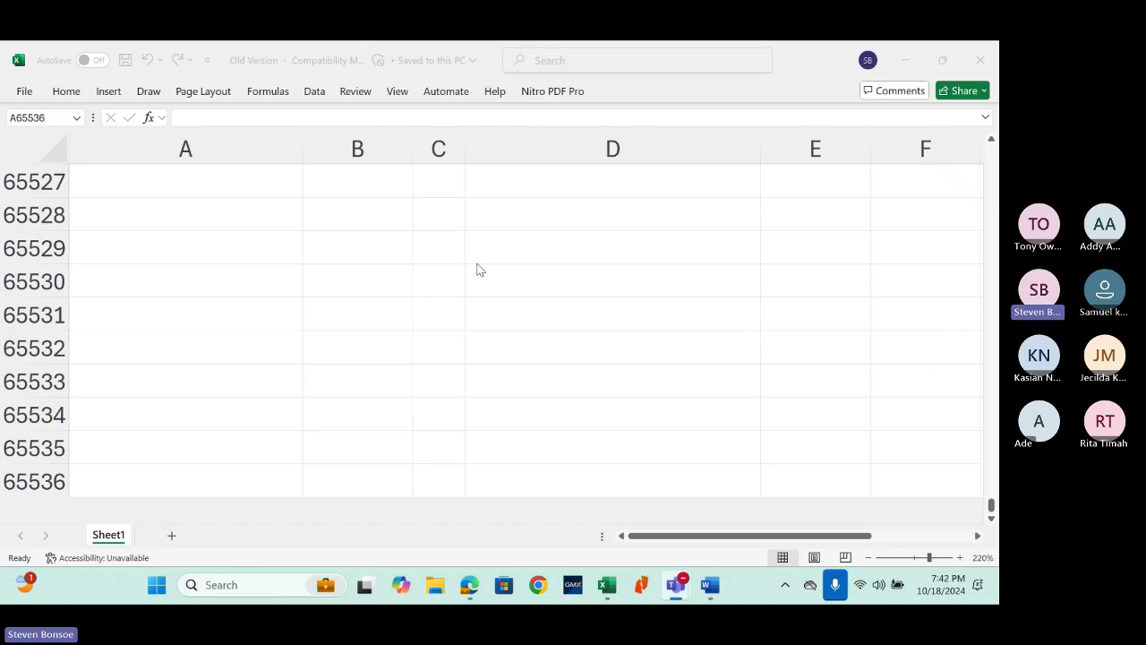
click(174, 428)
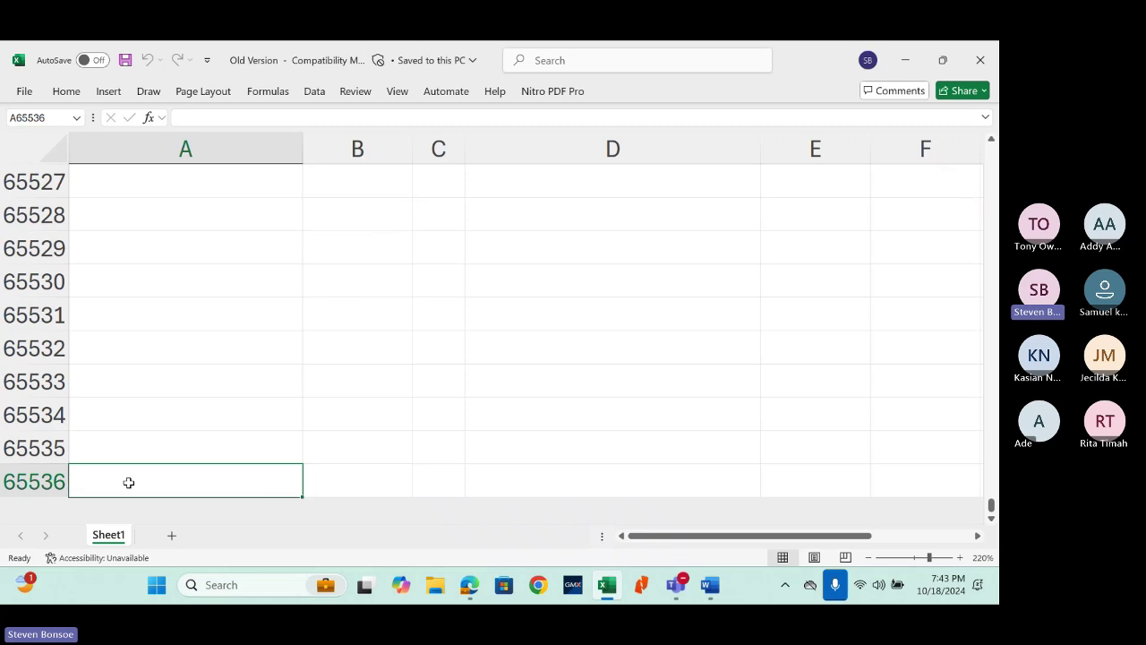
Step: Select the Old Version sheet's last row and jump to its last column to examine the column limit
click(32, 485)
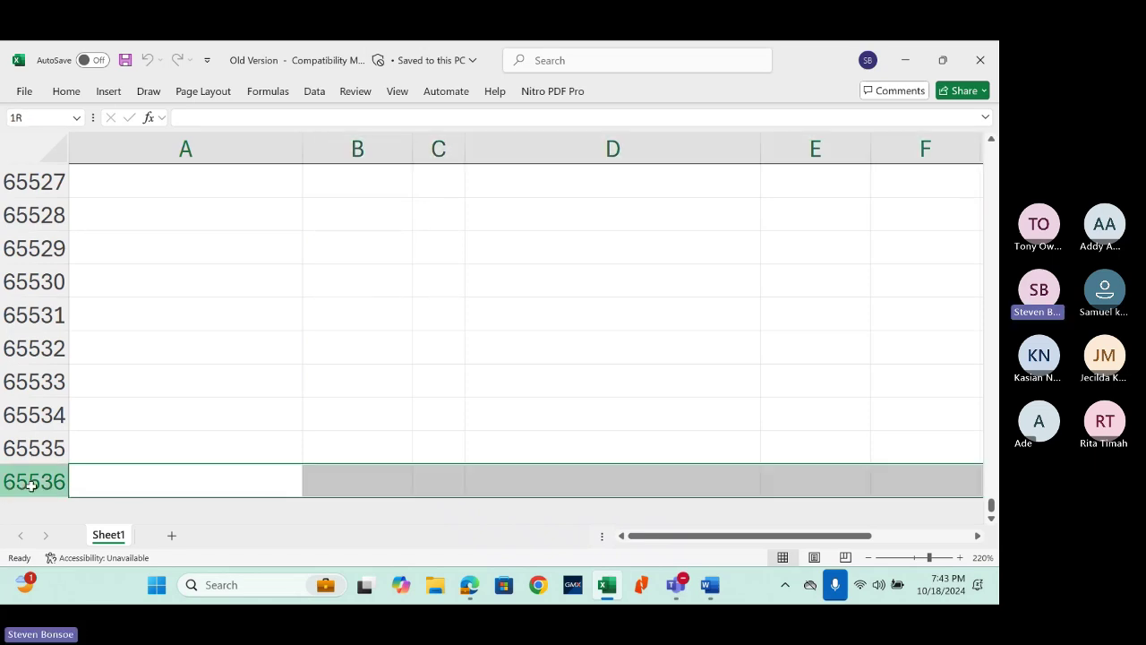
drag(31, 485, 200, 489)
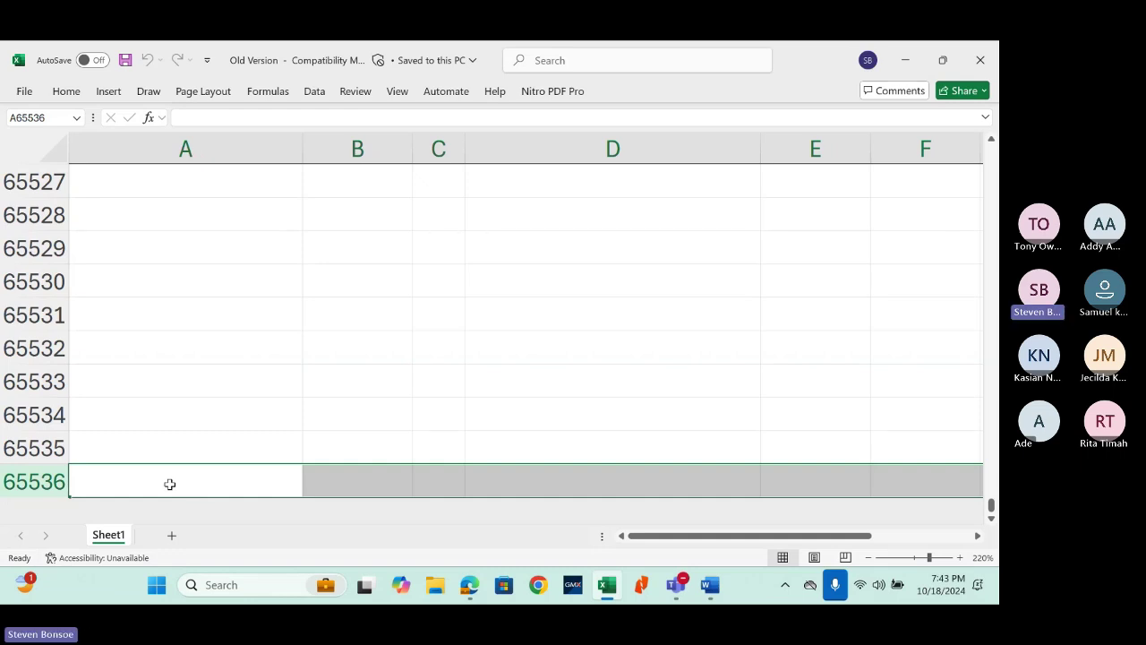
click(169, 483)
key(ctrl+Right)
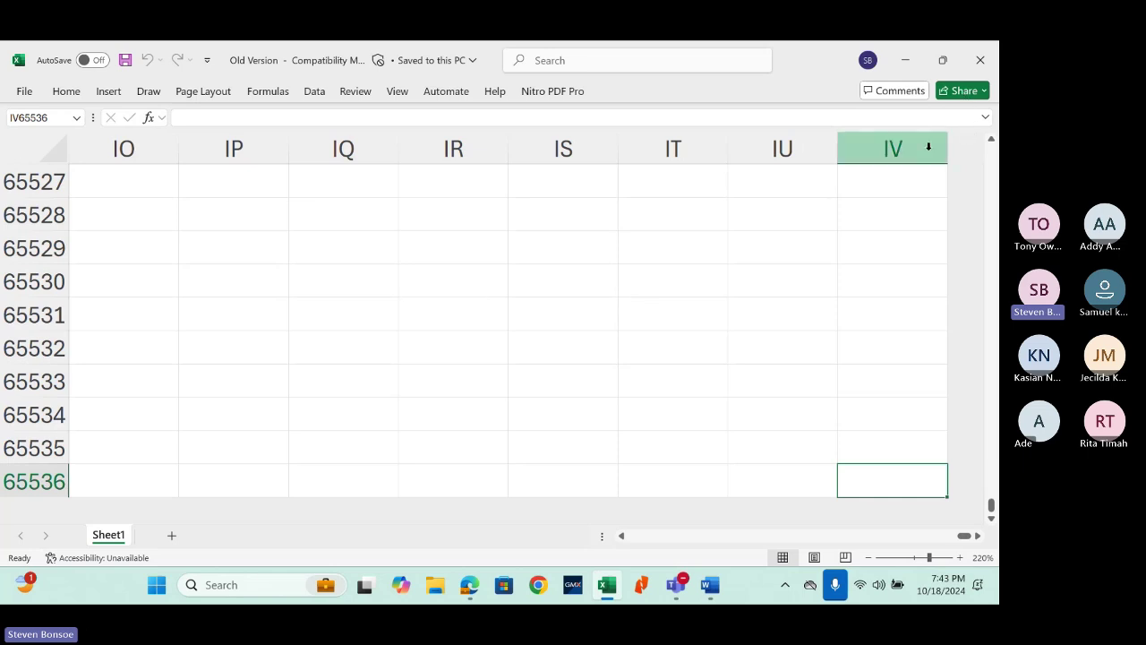
Step: Turn on the R1C1 reference style in the formula options and highlight the sheet's last column to examine its number
click(23, 92)
click(68, 534)
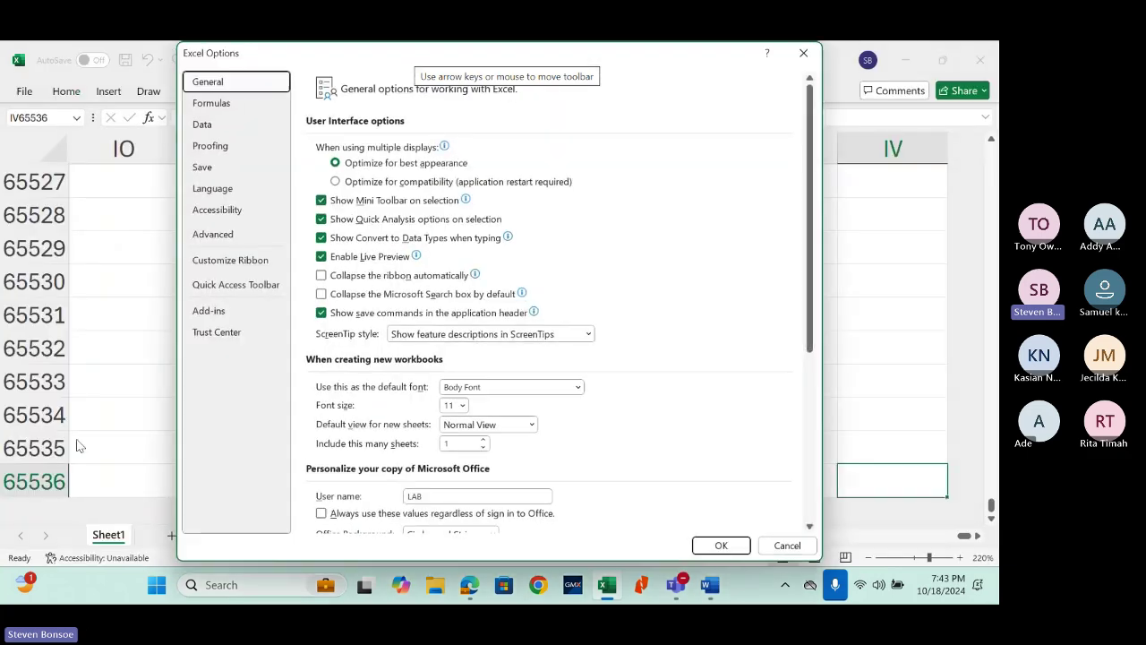
click(235, 105)
click(329, 273)
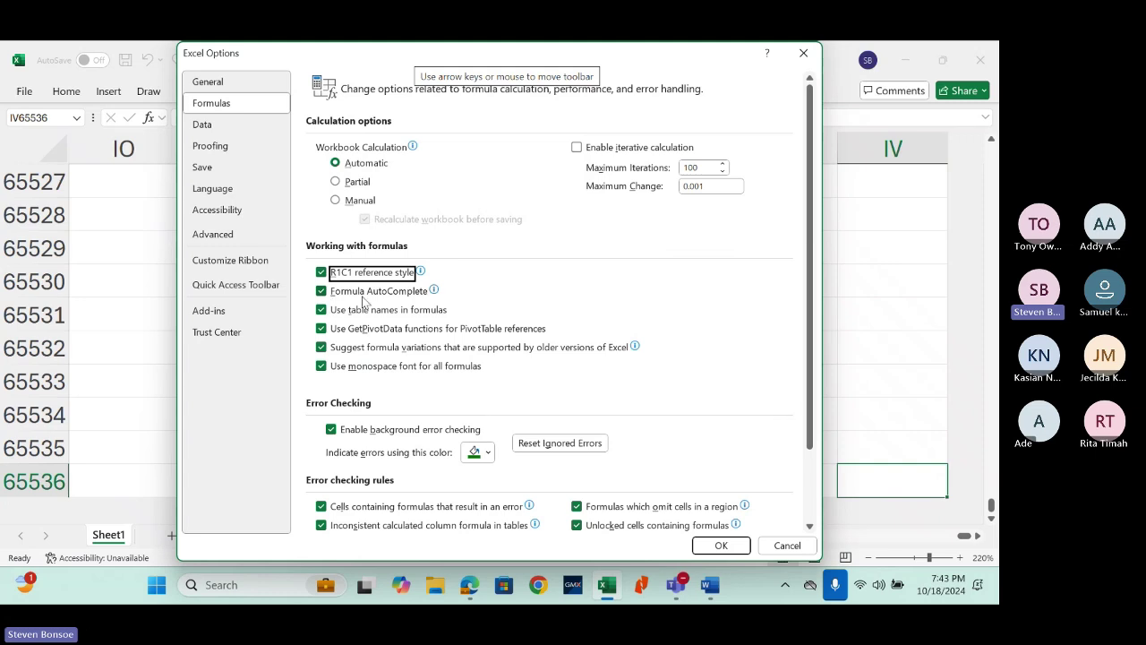
click(719, 546)
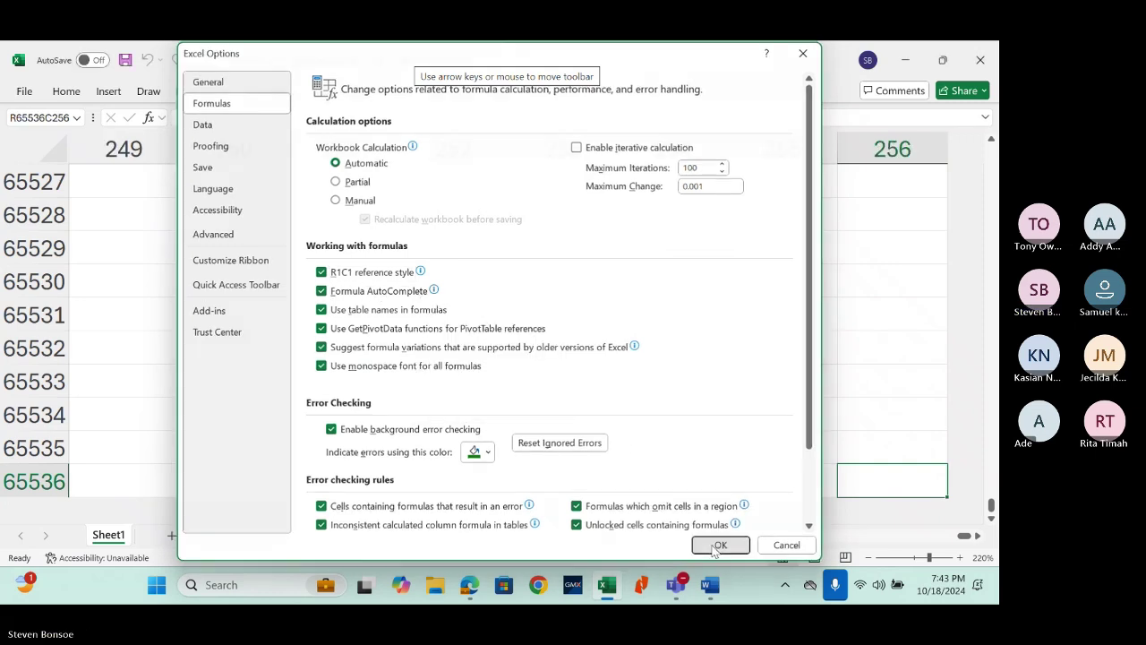
click(873, 156)
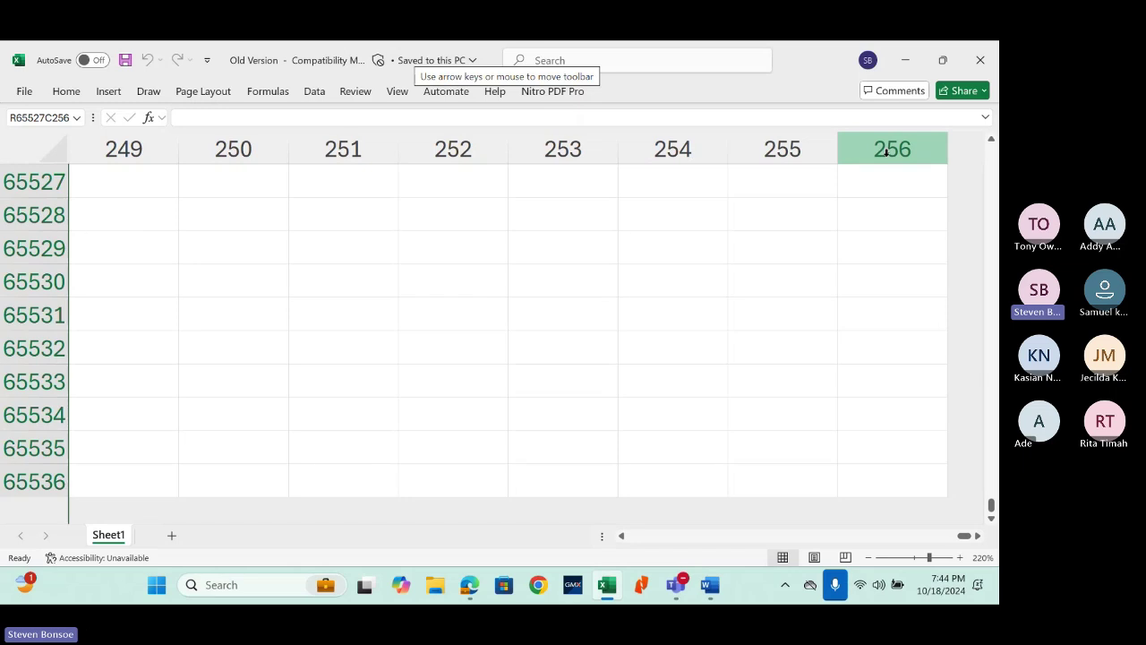
click(281, 406)
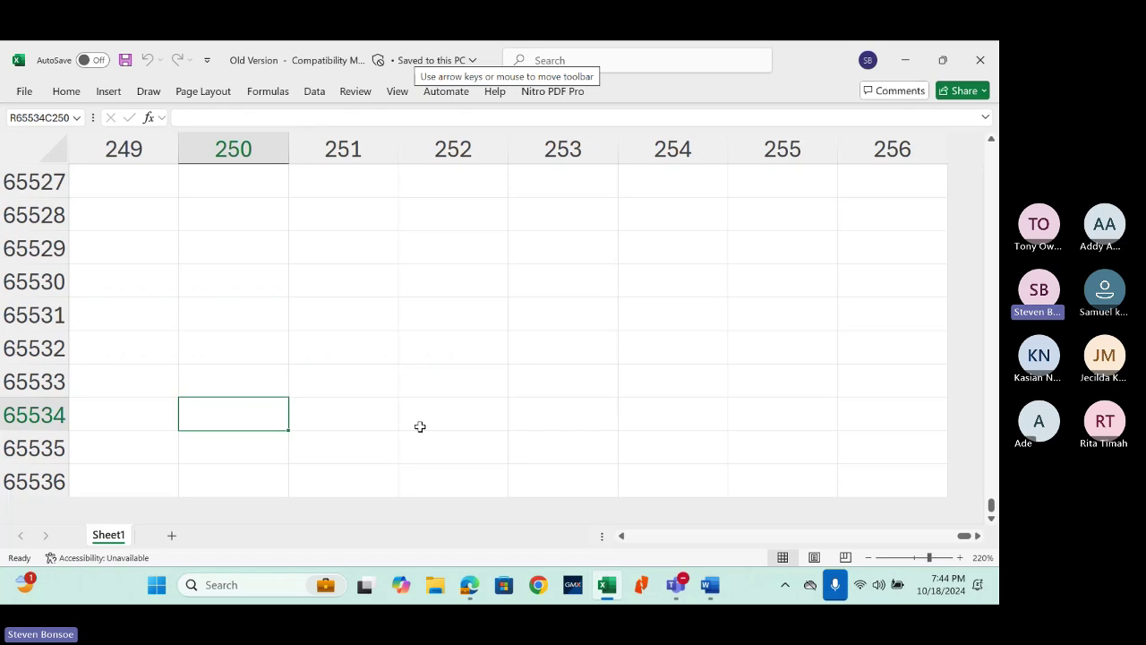
Step: Convert the Old Version workbook from Compatibility Mode to the current file format and reopen it
click(24, 94)
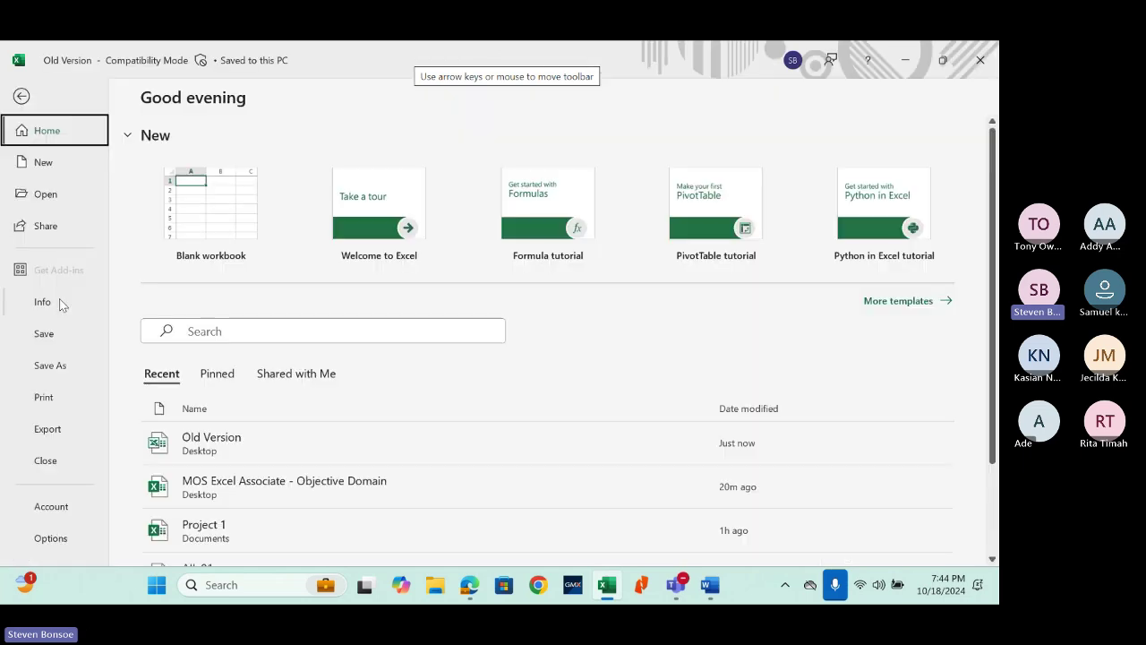
click(59, 302)
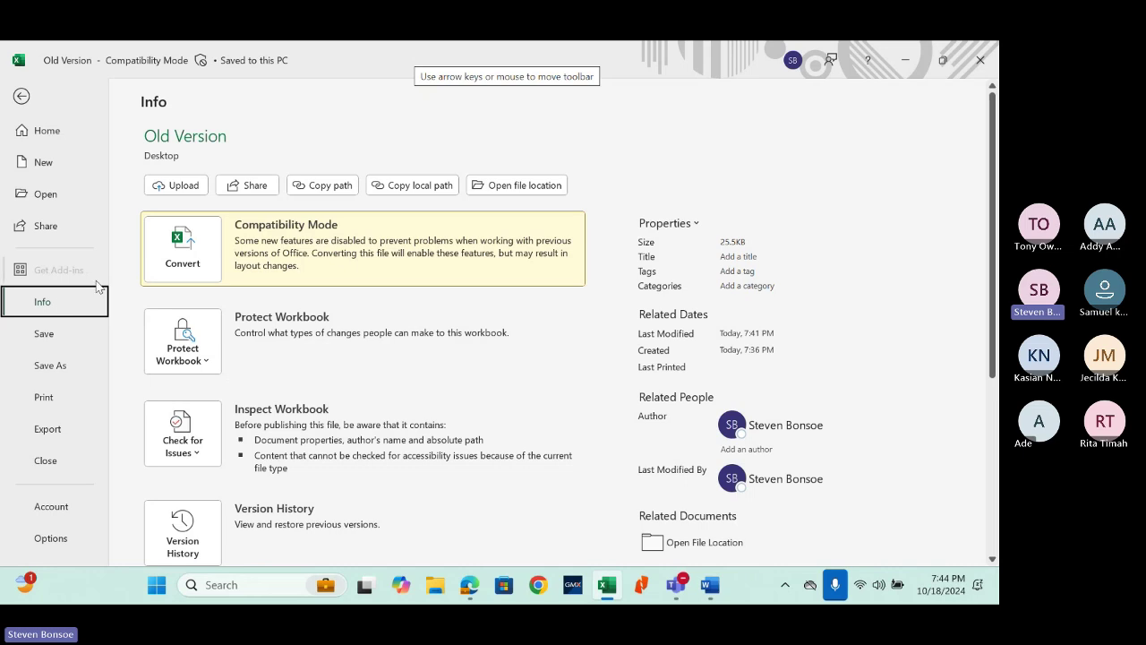
click(183, 251)
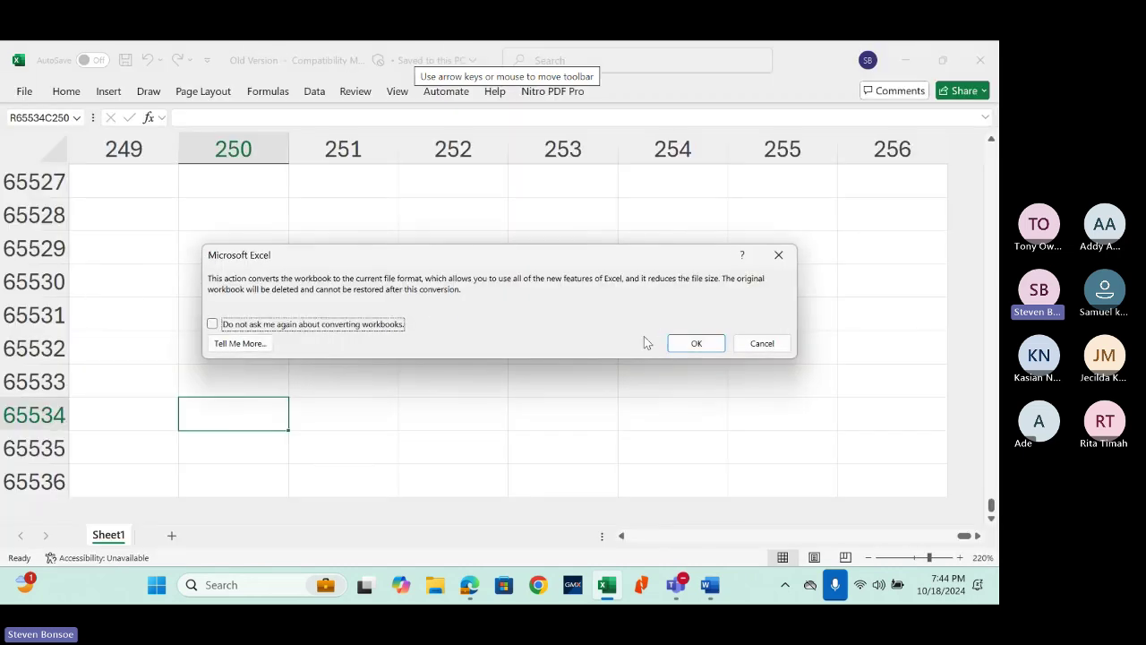
click(693, 345)
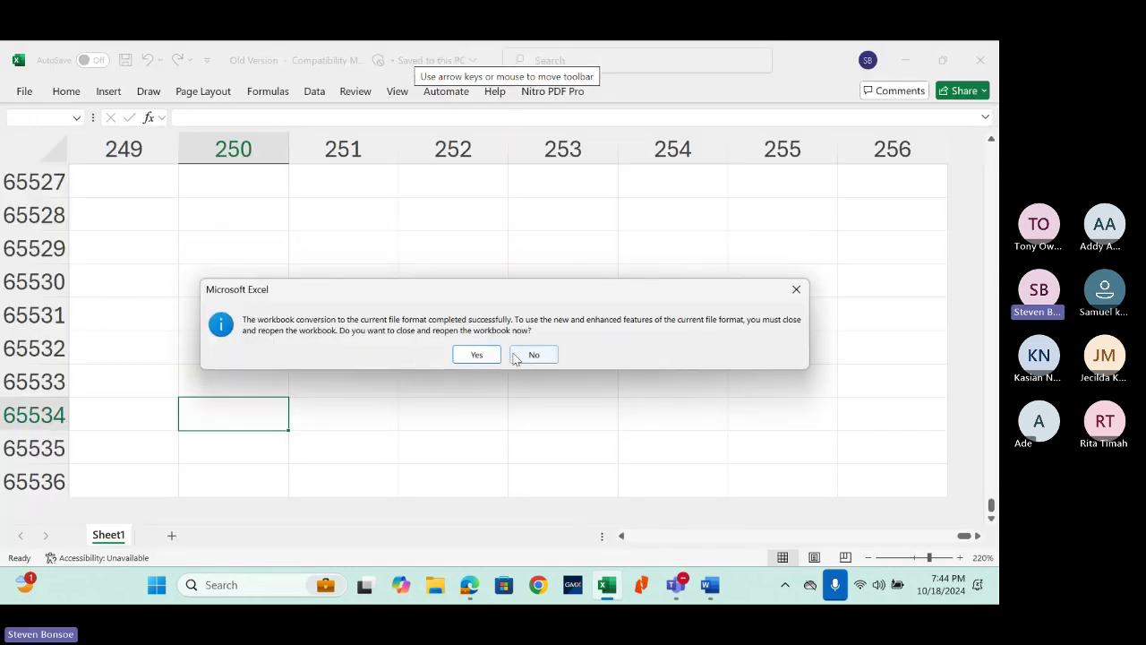
click(474, 355)
Step: Jump to the last row and last column of the converted sheet to examine its new size limits
click(109, 415)
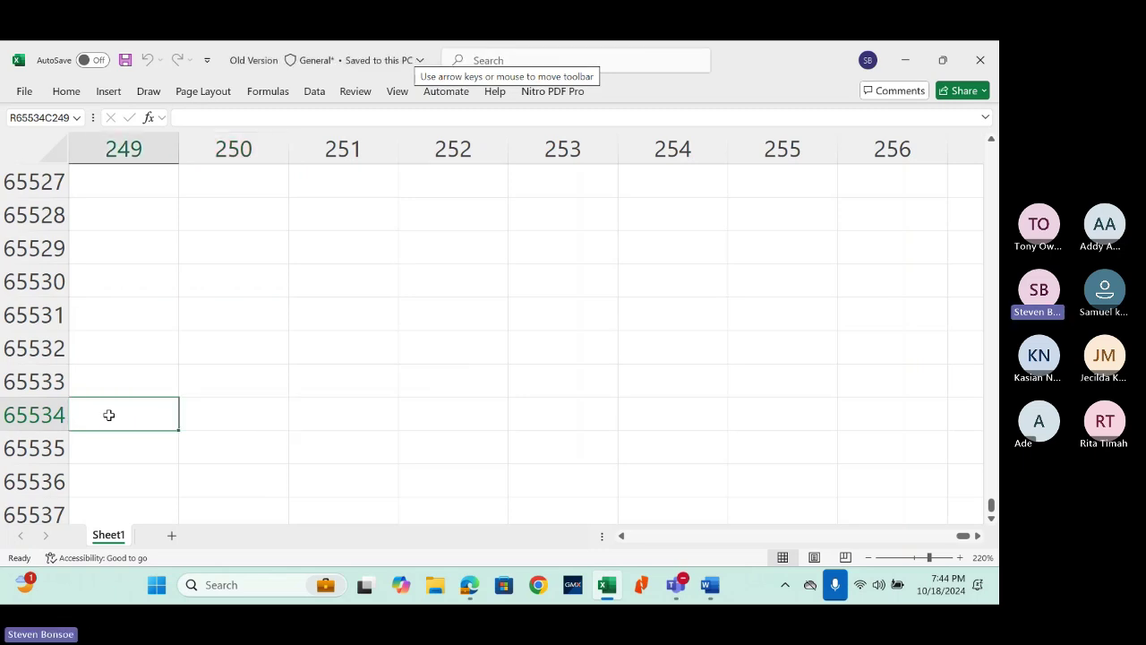
key(Left)
key(Home)
key(ctrl+Down)
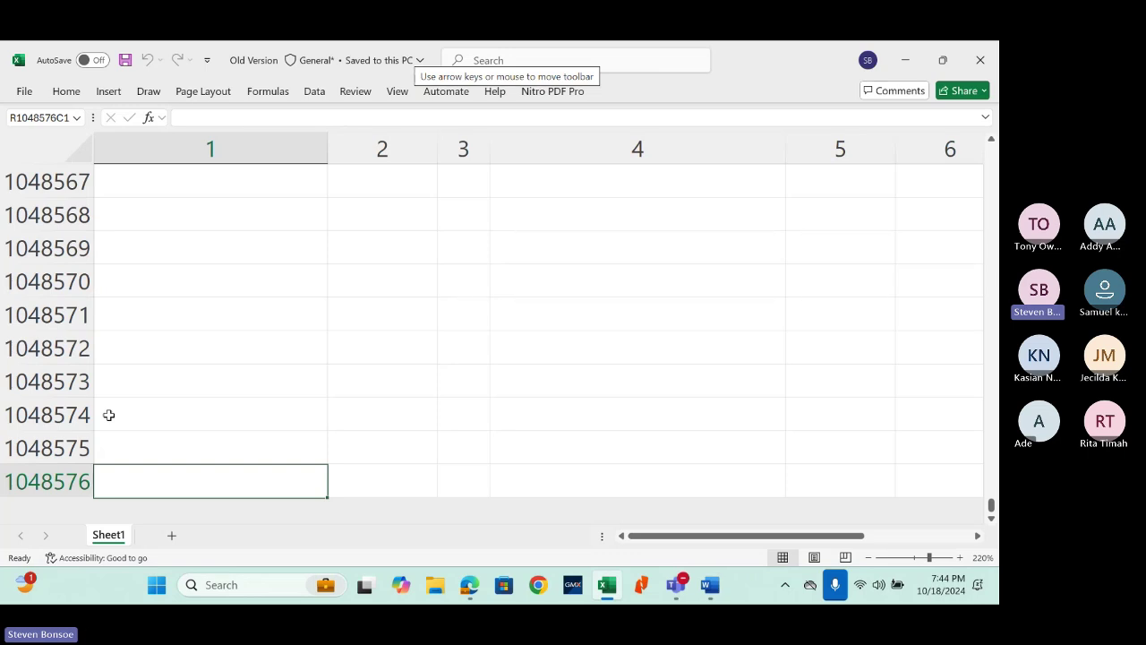
key(ctrl+Right)
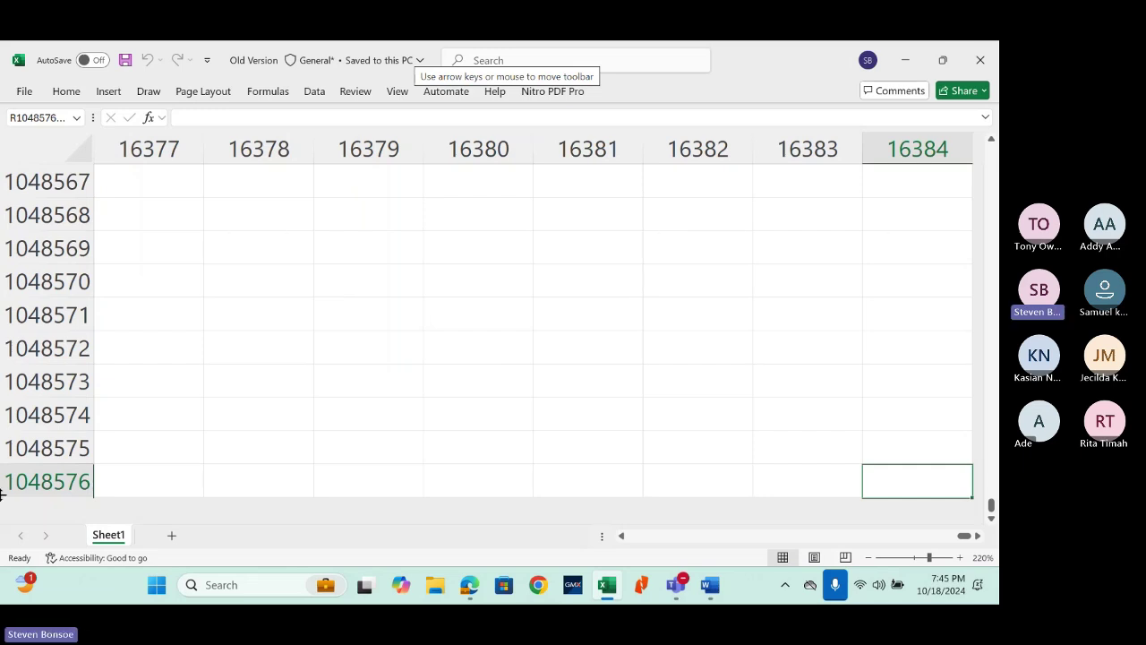
Step: Return to the start of the sheet and go through the file extension list to the .xlsx entry
click(130, 356)
key(ctrl+Up)
key(ctrl+Left)
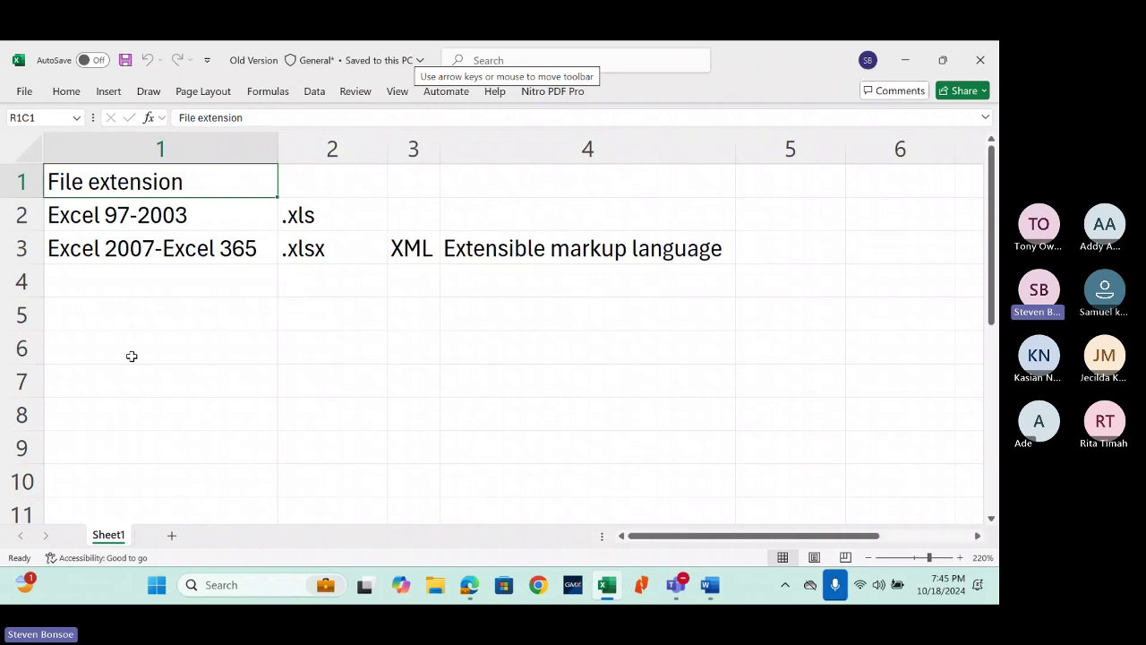
key(Down)
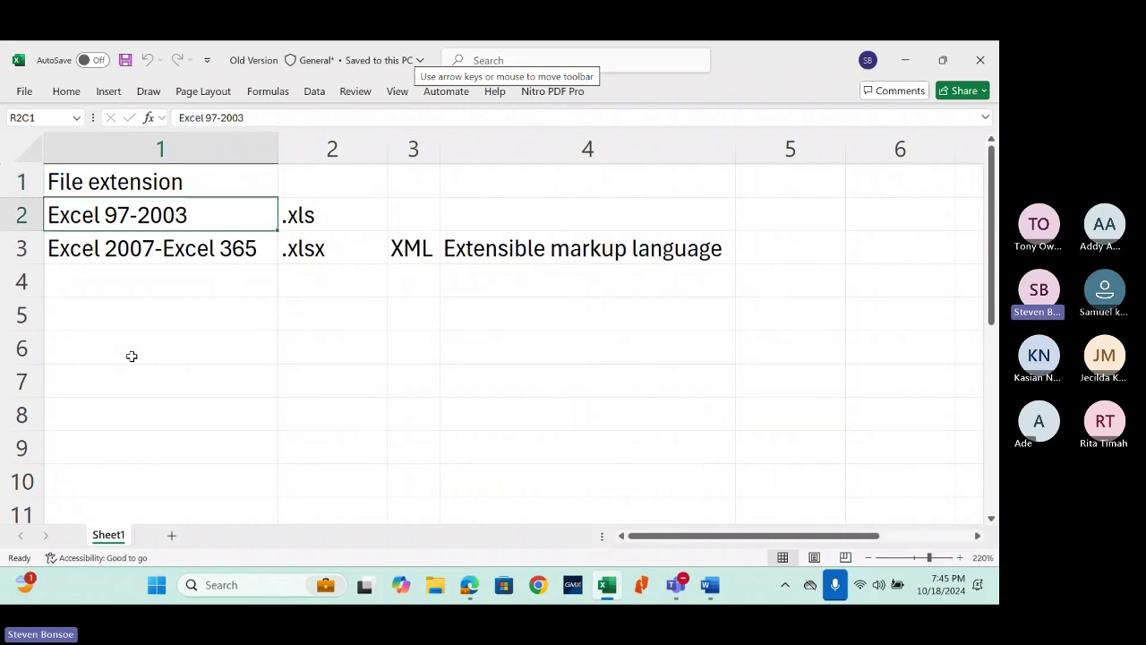
key(Down)
key(Right)
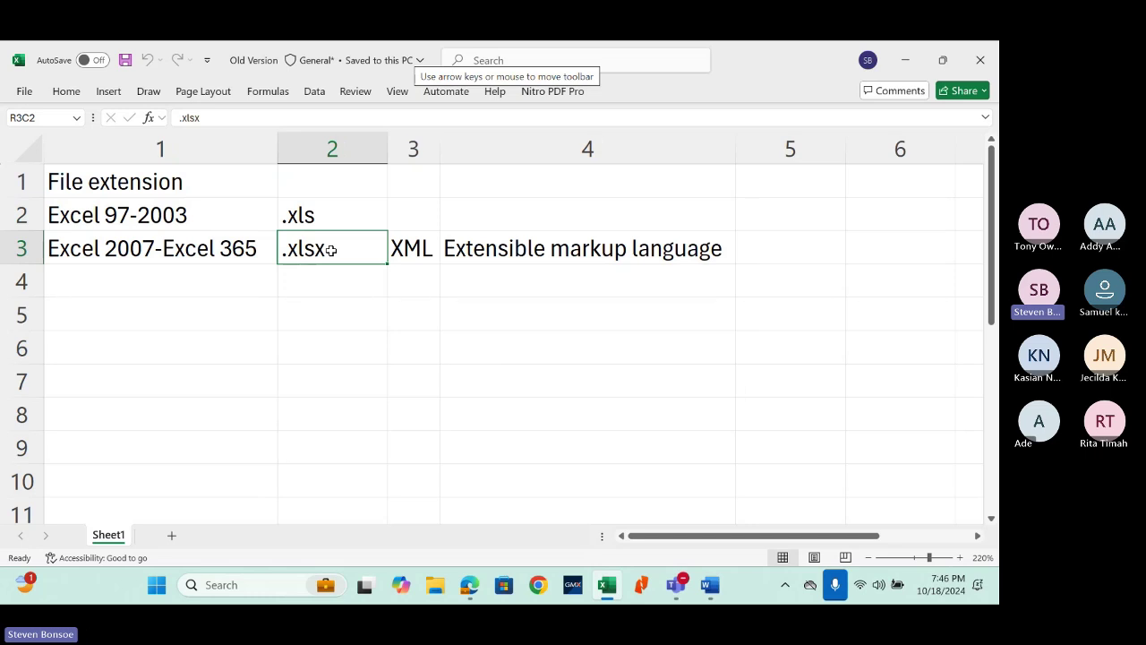
Step: Enter the question "Do Excel versions matter?" in row 5 of column 1
click(185, 320)
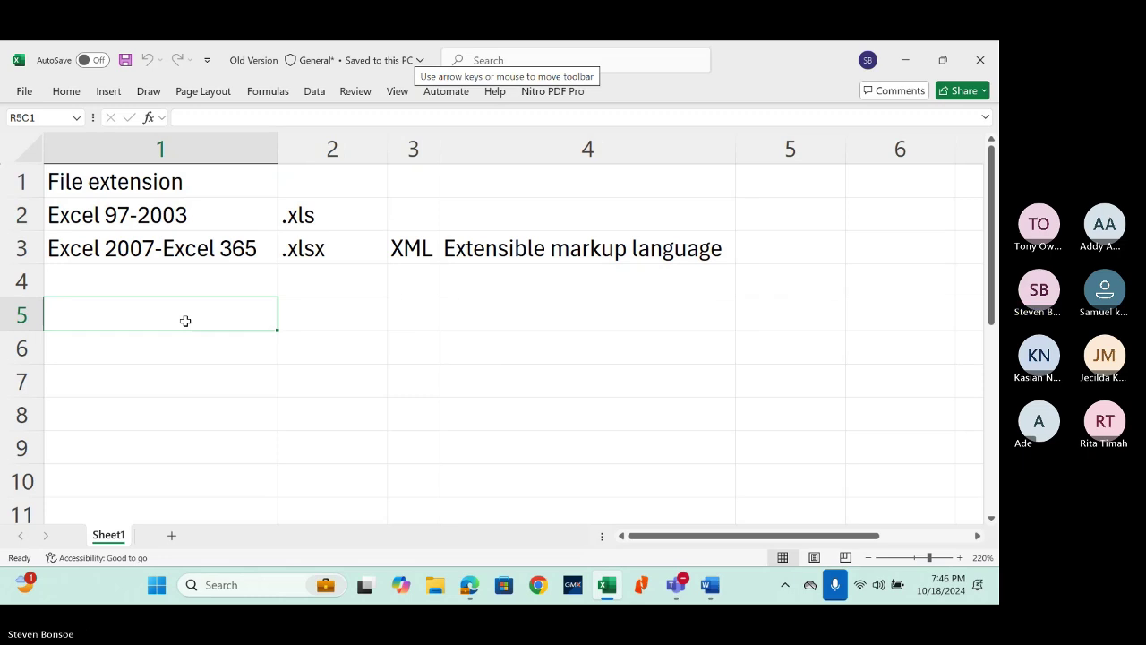
text(Does)
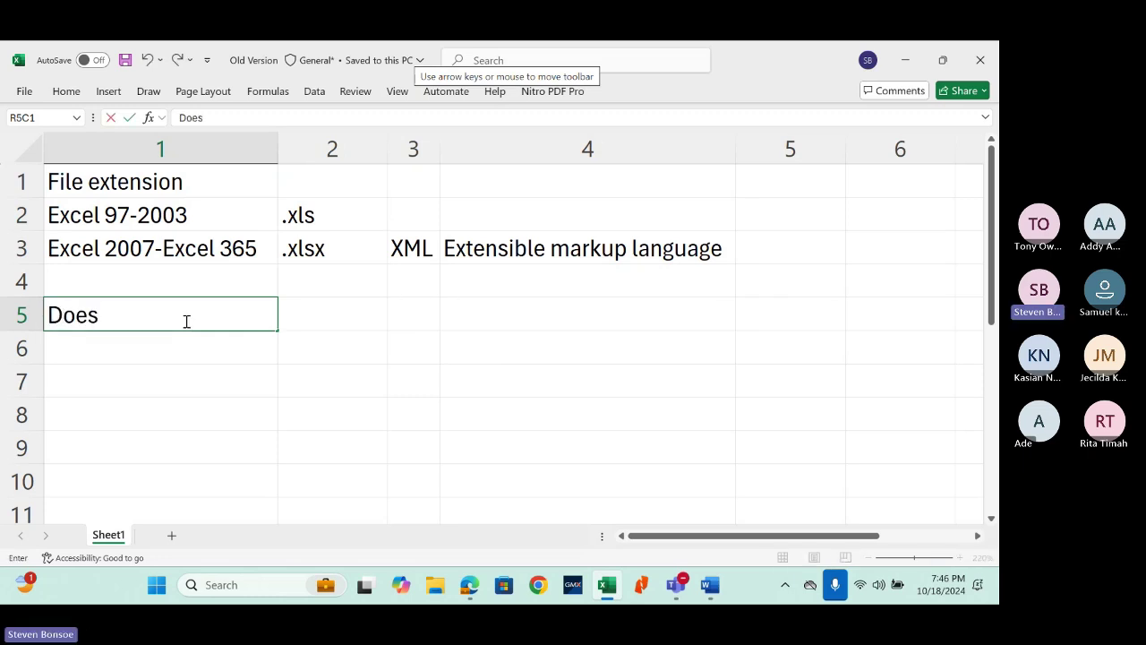
text( ba)
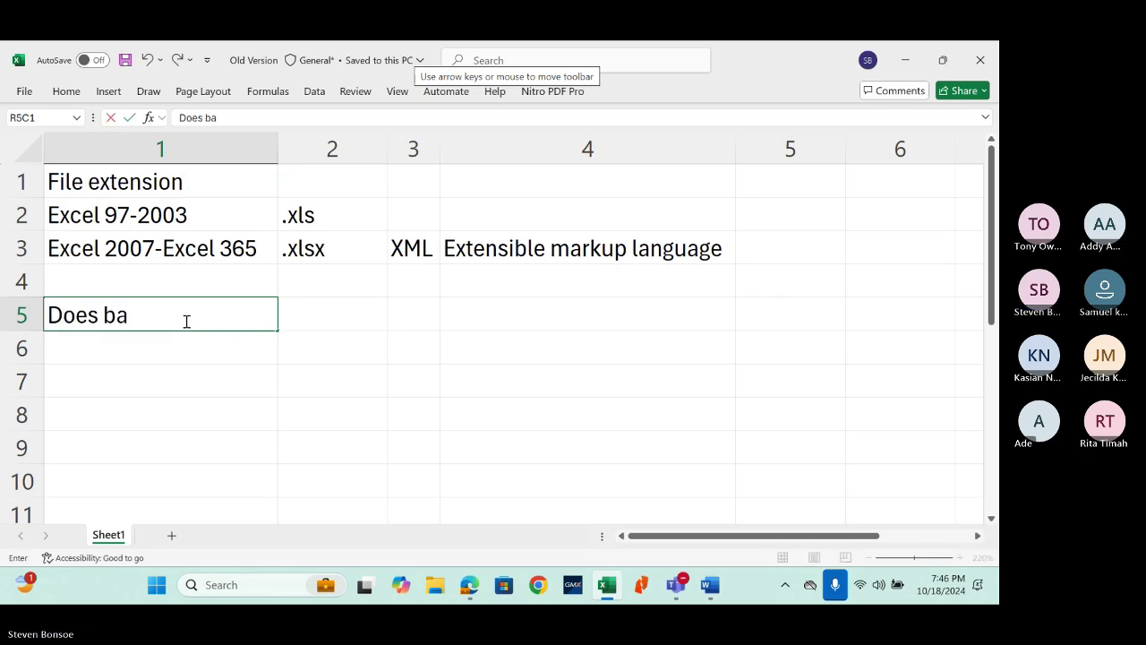
text(ckward co)
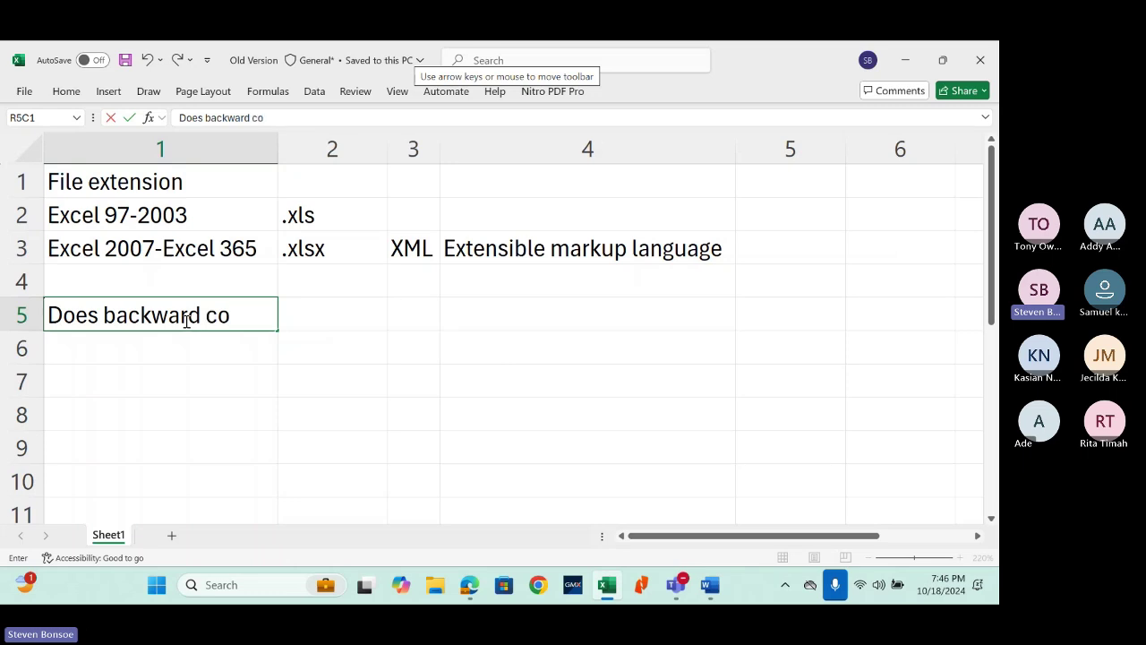
text(mpati)
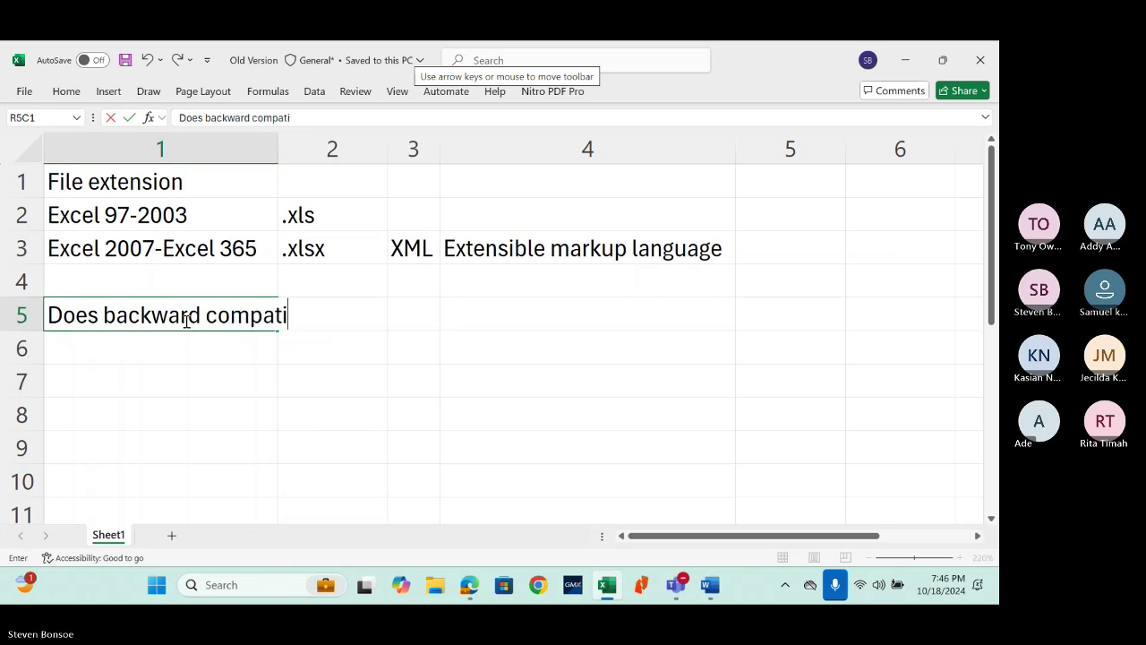
text(bility )
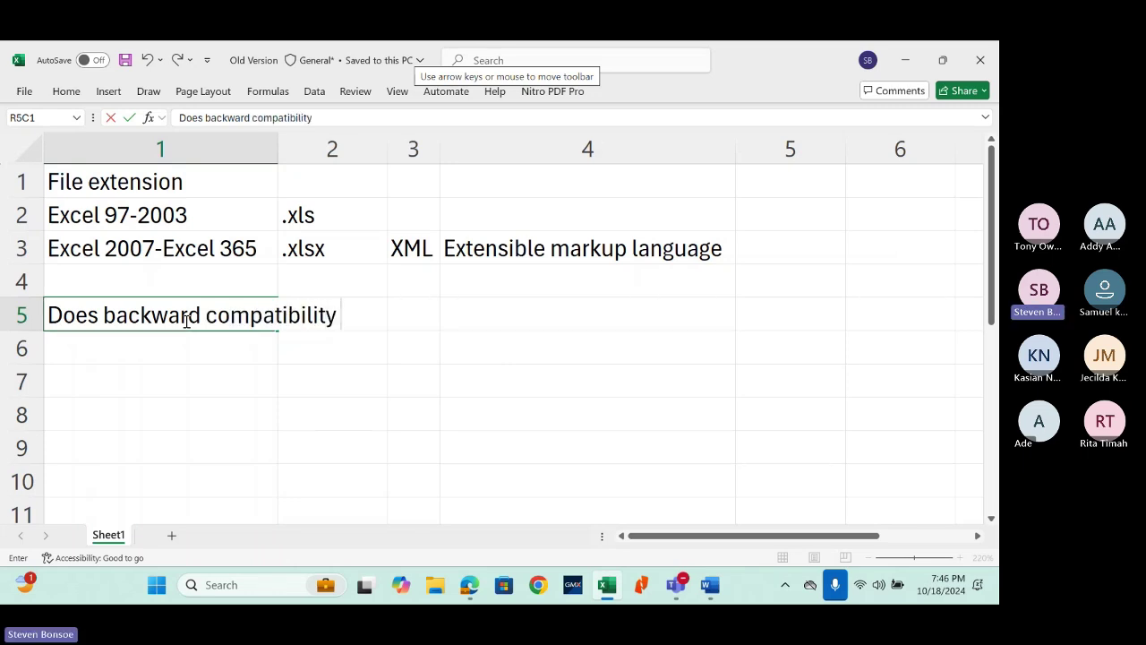
text(mart)
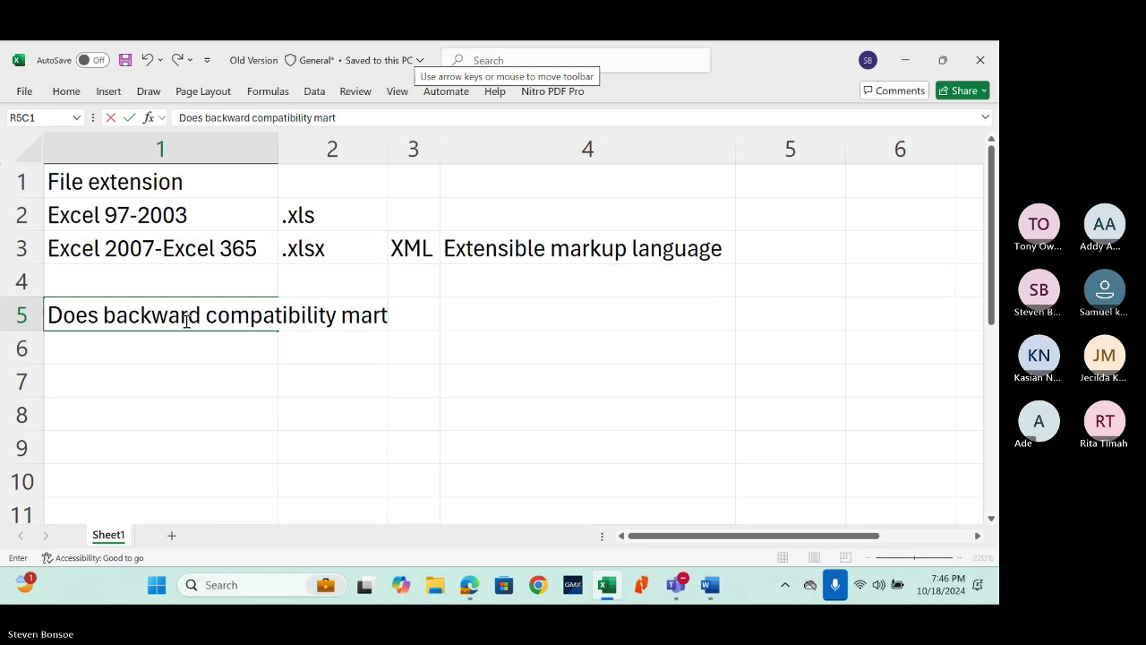
key(BackSpace)
key(BackSpace)
key(BackSpace)
key(BackSpace)
key(BackSpace)
key(BackSpace)
key(BackSpace)
key(BackSpace)
key(BackSpace)
key(BackSpace)
key(BackSpace)
key(BackSpace)
key(BackSpace)
key(BackSpace)
key(BackSpace)
key(BackSpace)
key(BackSpace)
key(BackSpace)
key(BackSpace)
key(BackSpace)
key(BackSpace)
key(BackSpace)
key(BackSpace)
key(BackSpace)
key(BackSpace)
key(BackSpace)
key(BackSpace)
key(BackSpace)
key(BackSpace)
key(BackSpace)
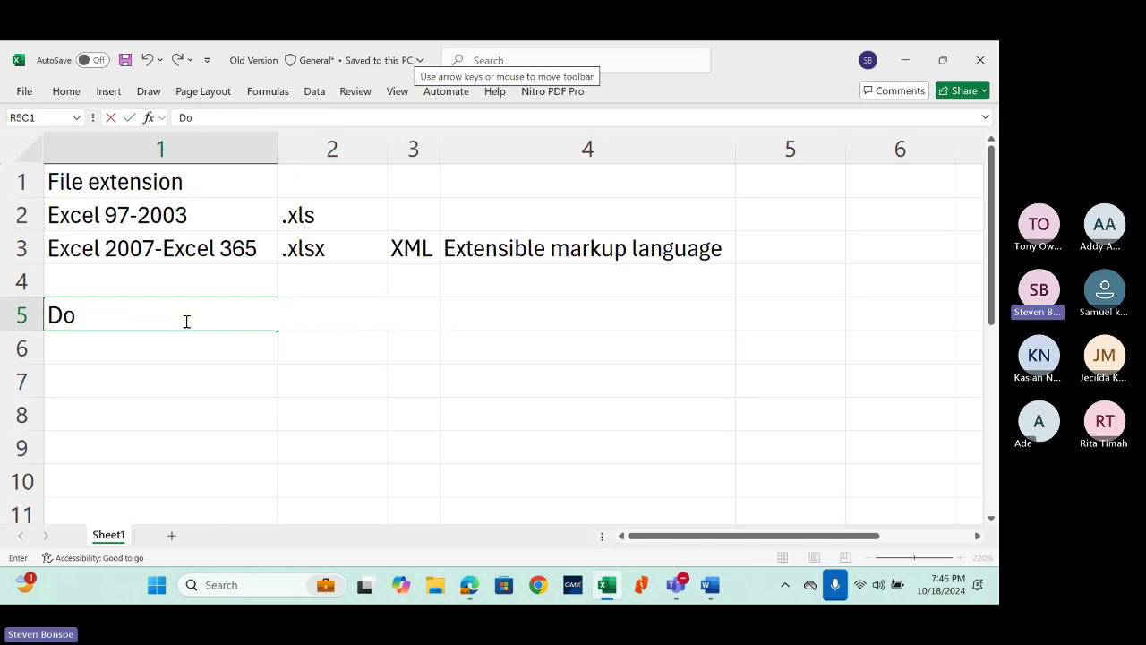
text(Excel versions m)
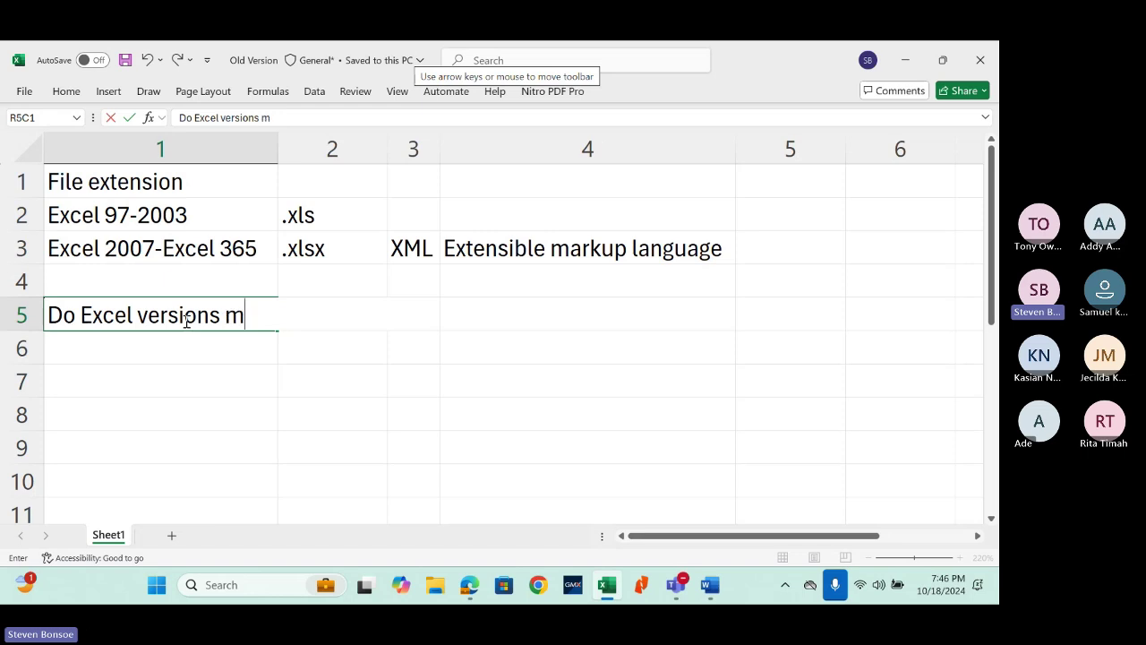
text(atter?)
key(Return)
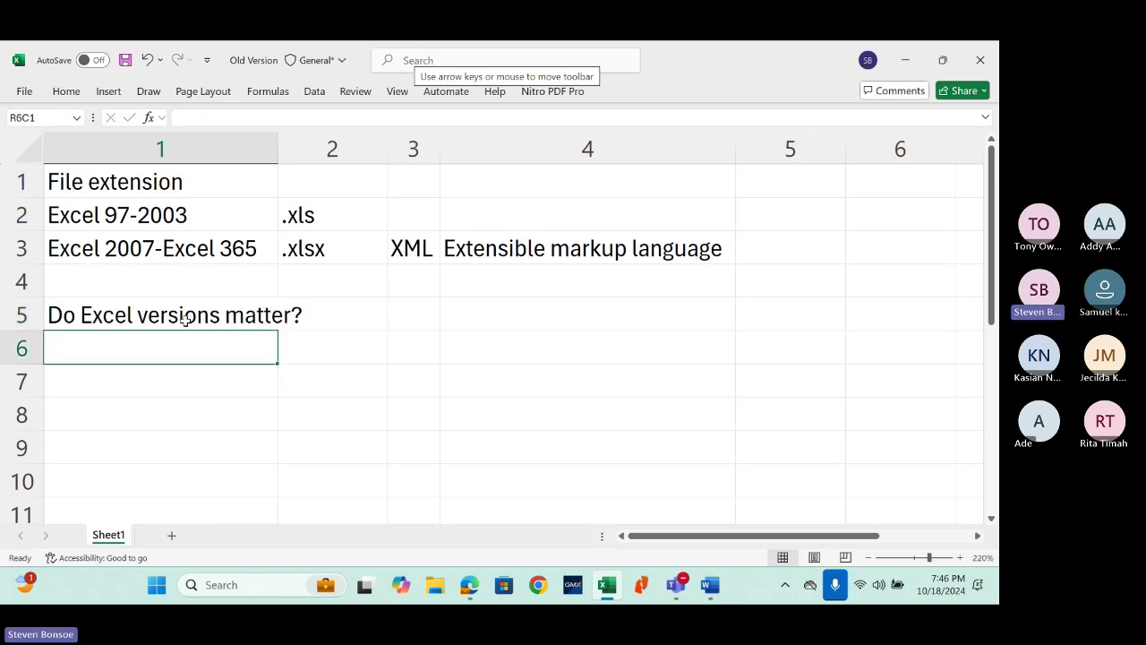
Step: Enter "Backward compatibility" in row 6 of column 1, below the question
text(Back)
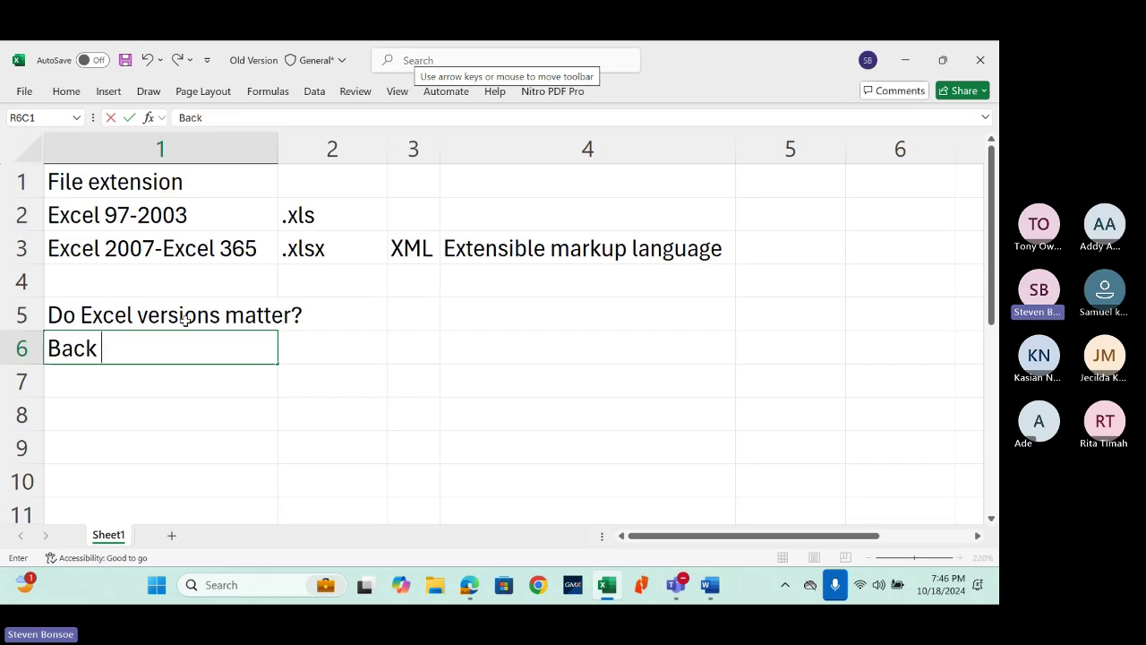
text(ward comp)
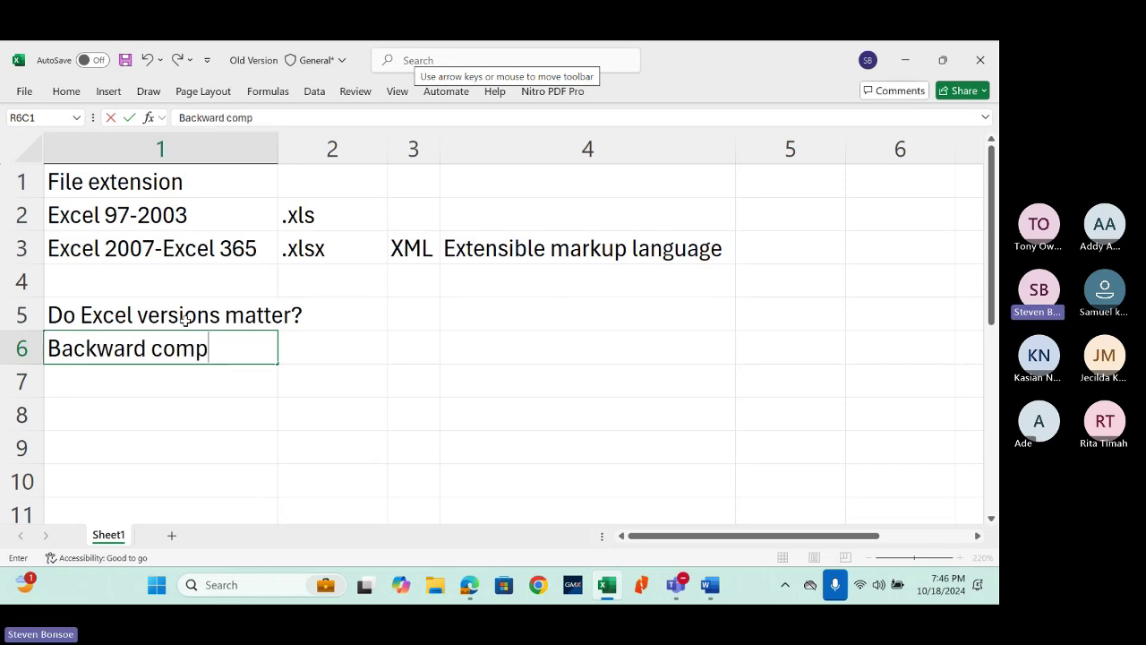
text(atib)
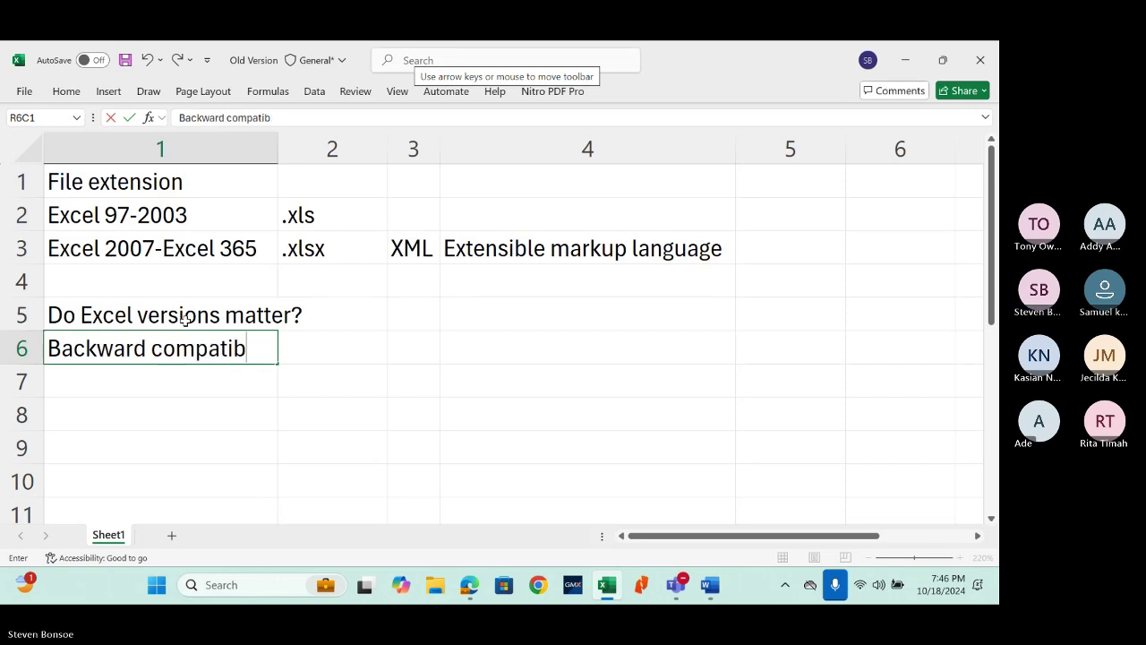
text(ility)
key(Return)
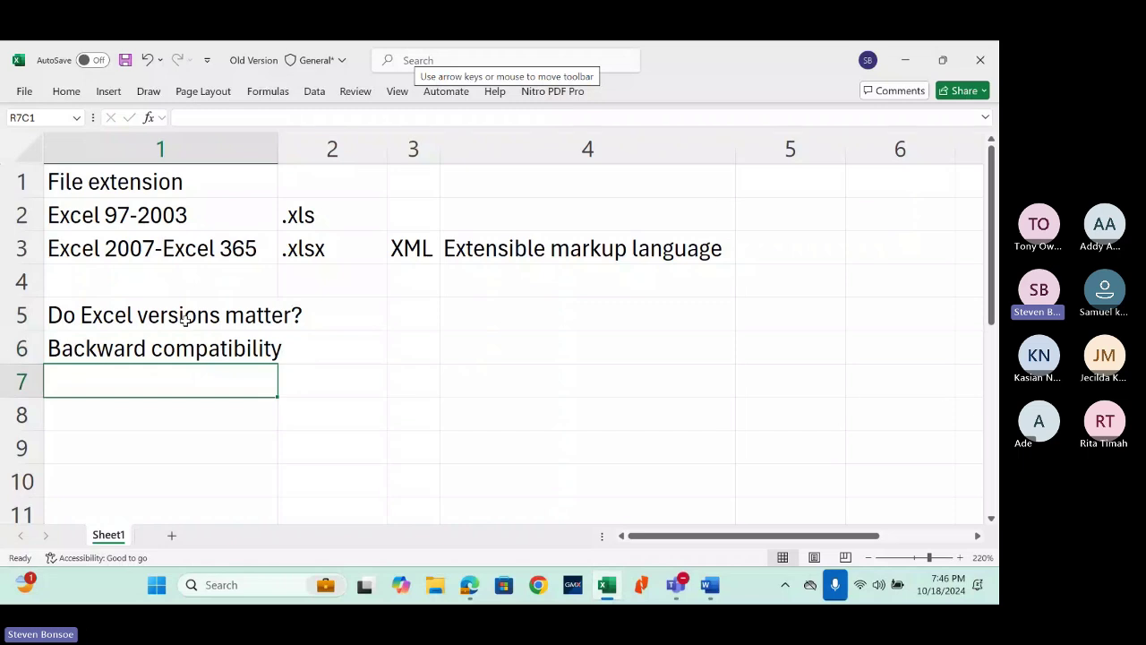
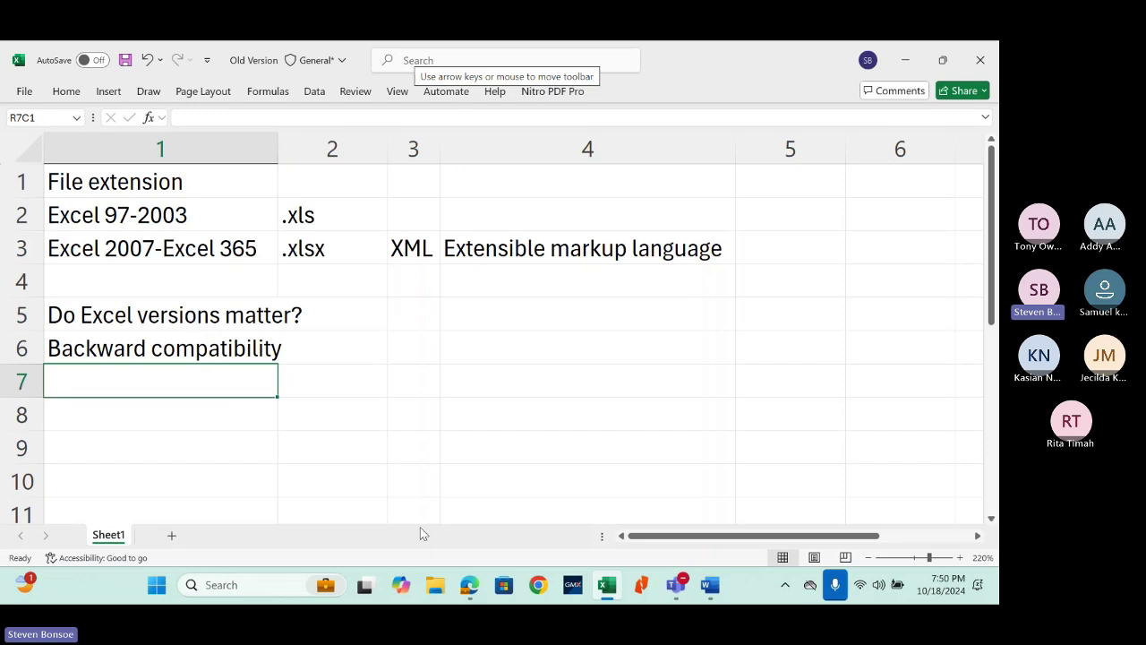
Step: Switch to the Microsoft Teams meeting window for the Week 1 course session
mouse_move(678, 597)
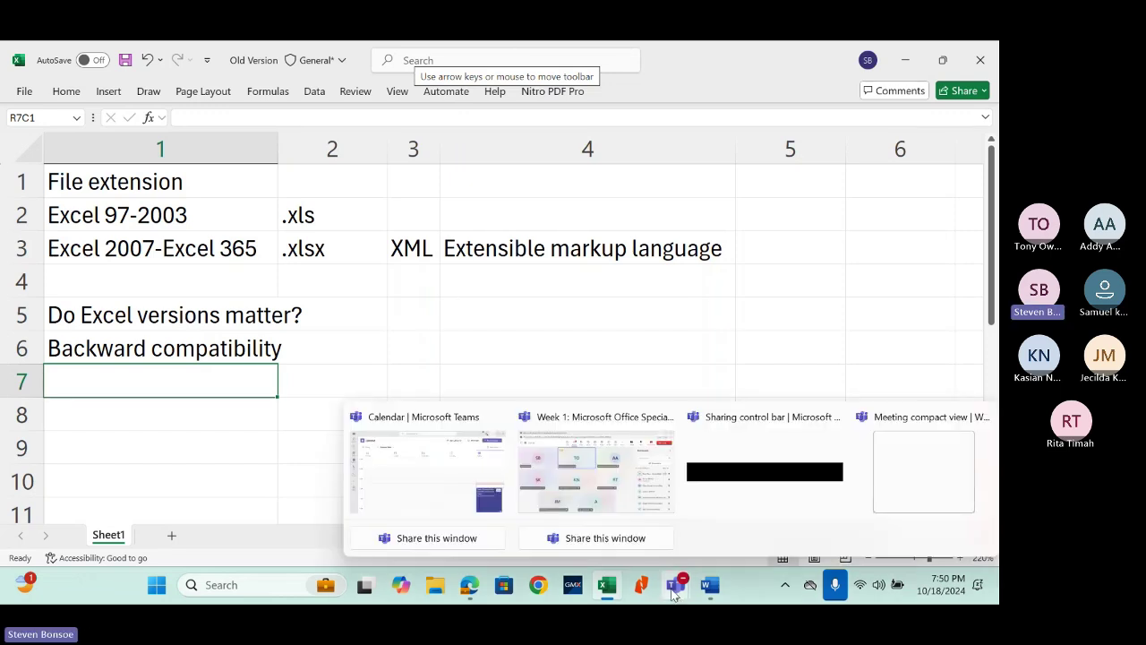
click(606, 483)
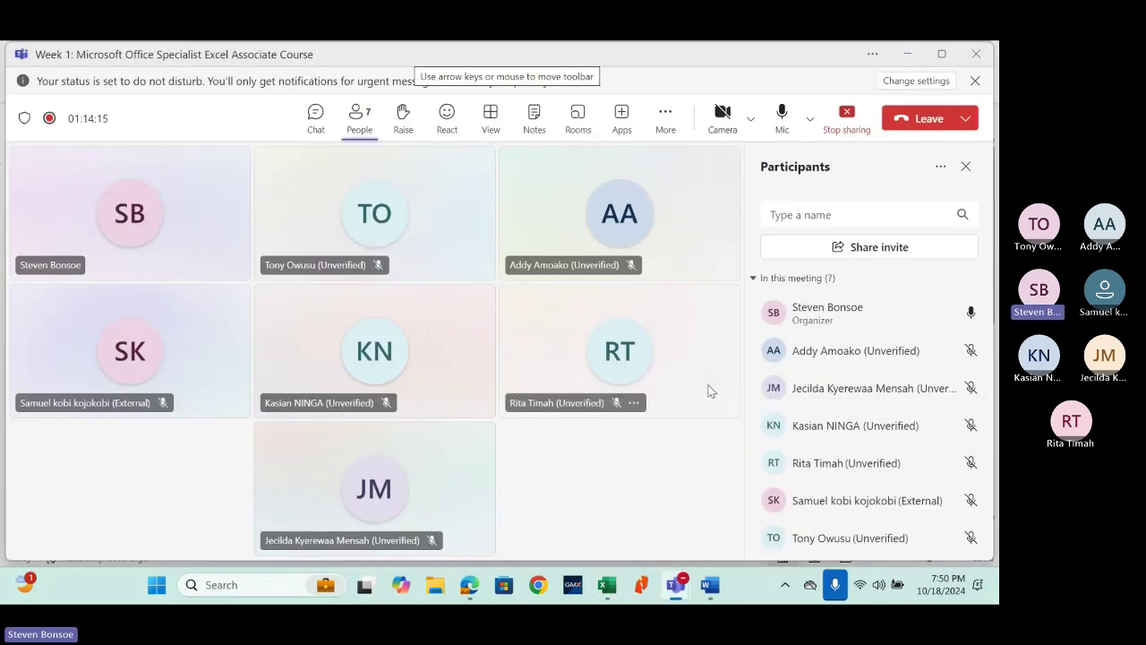
Step: Return from the Teams meeting to the Excel workbook and add two new worksheets after Sheet1
click(908, 56)
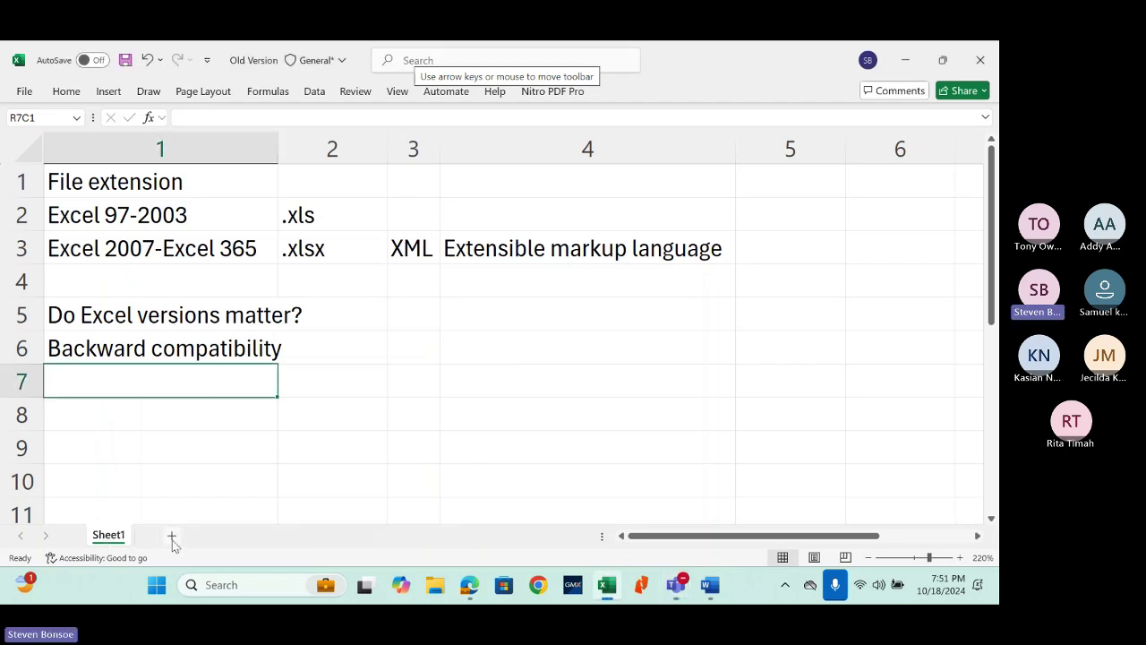
click(172, 538)
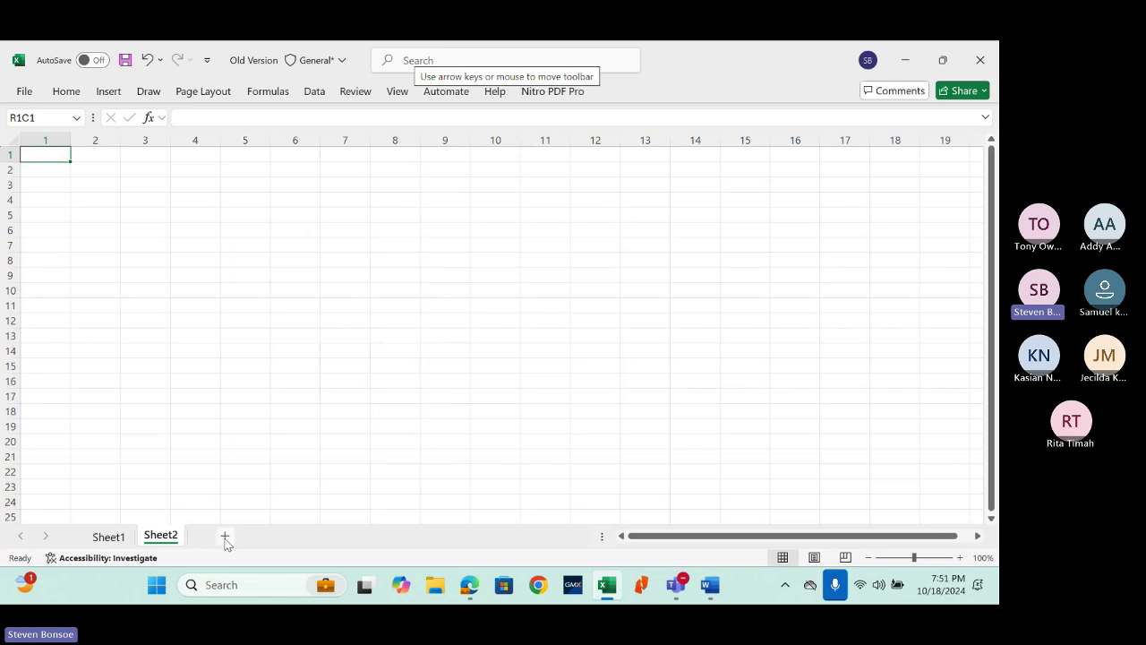
click(224, 537)
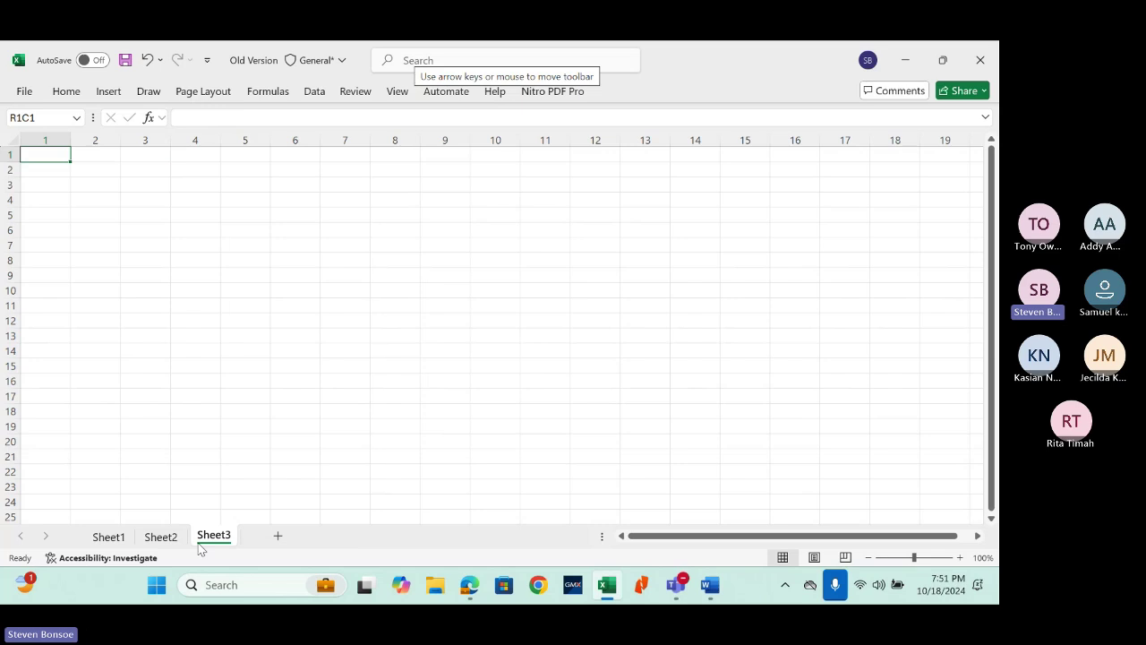
Step: Add two more worksheets directly after Sheet1, ahead of Sheet2 and Sheet3
click(112, 540)
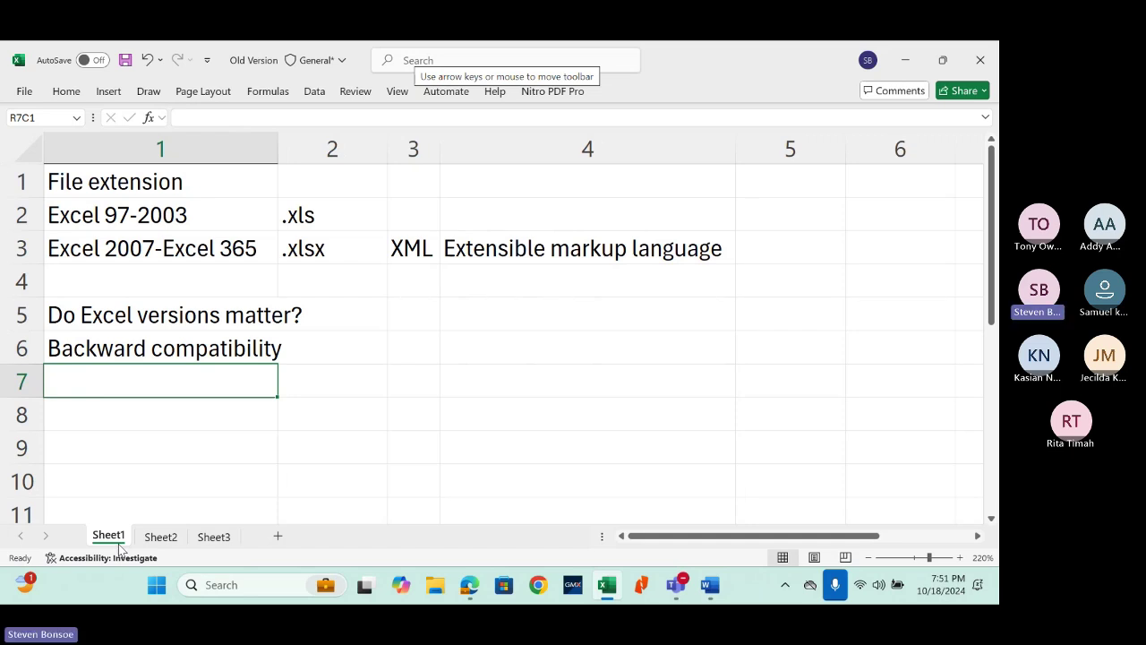
click(277, 535)
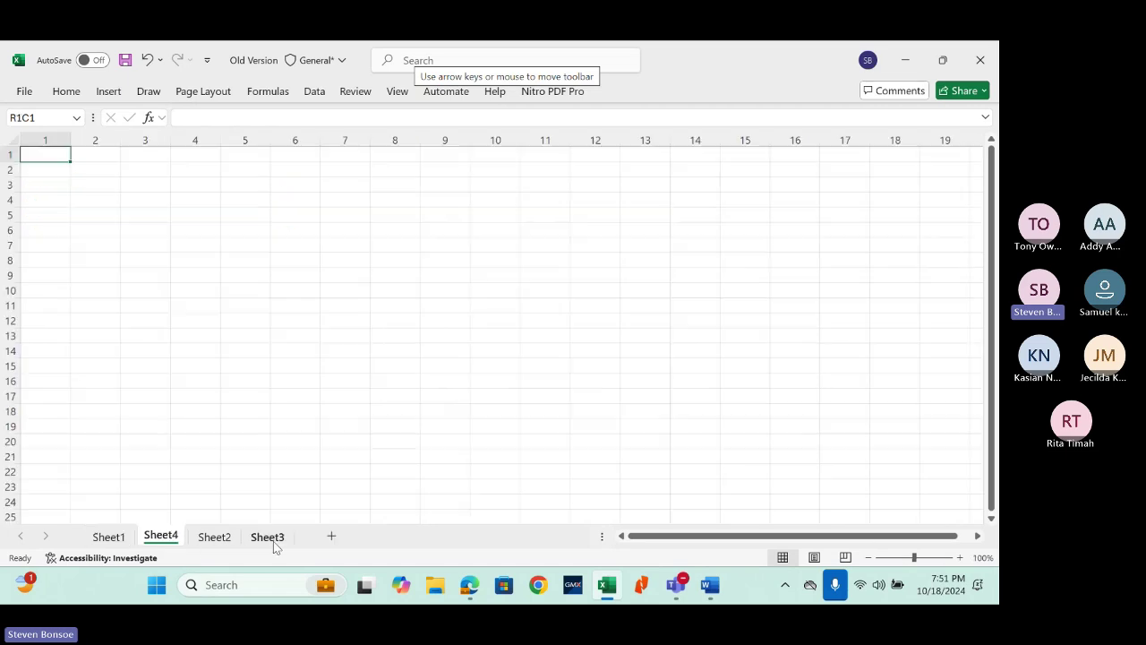
click(333, 535)
Step: Reorder the worksheets so that Sheet2 and Sheet3 directly follow Sheet1, and return to Sheet1
drag(268, 538, 157, 542)
click(318, 537)
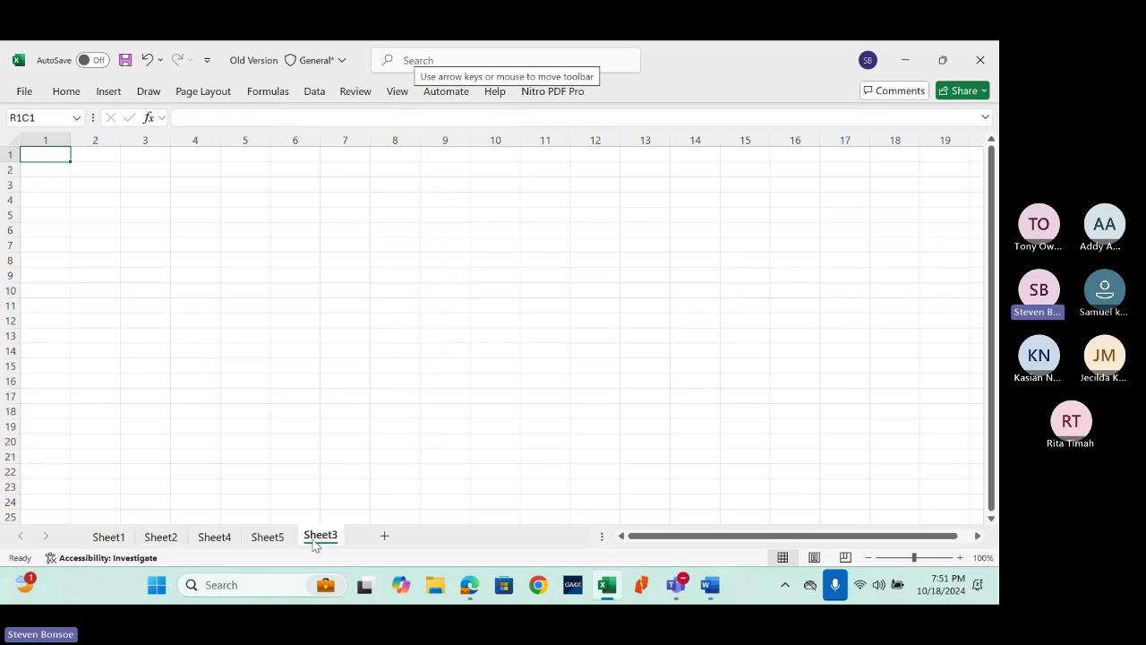
drag(285, 538, 212, 542)
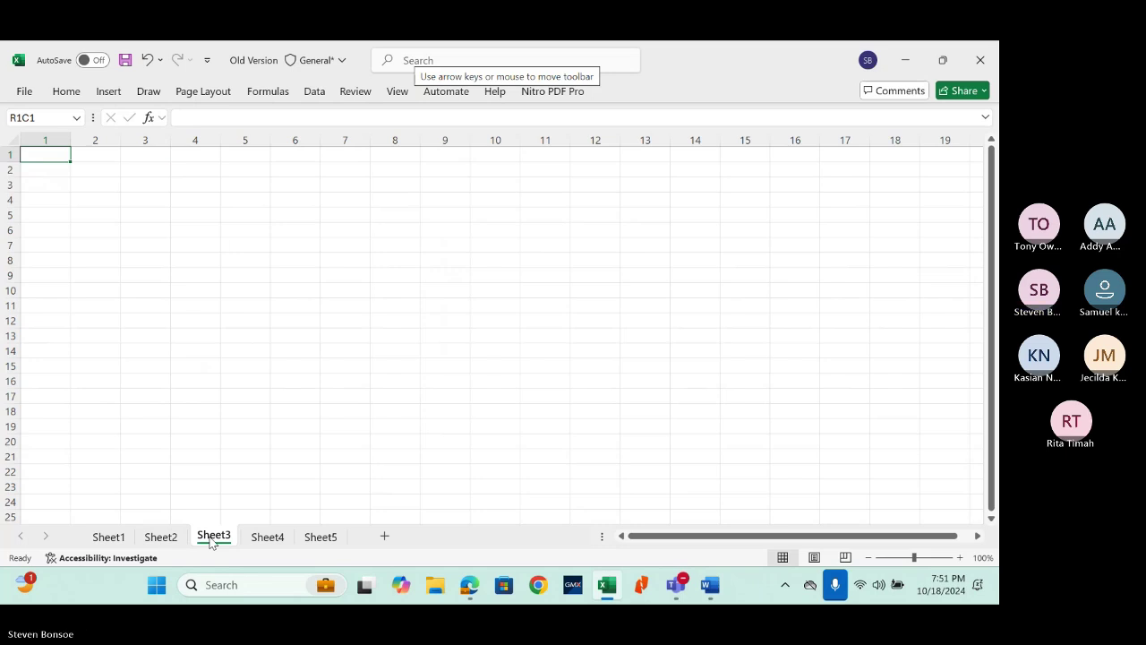
click(121, 537)
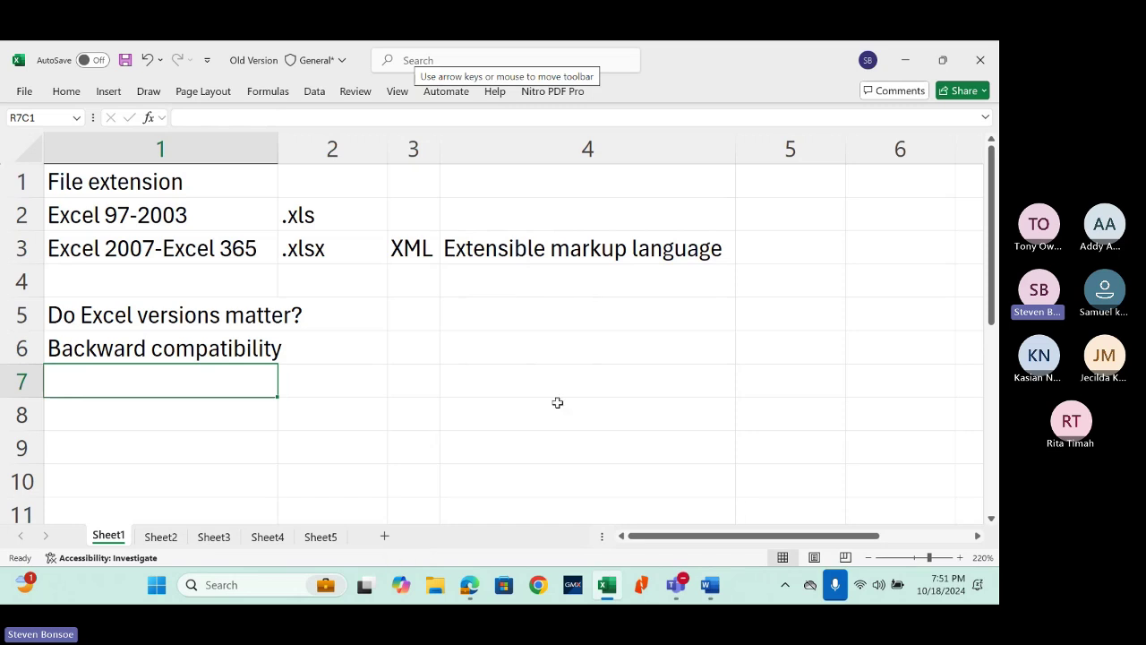
Step: On Sheet2, enter Jan in row 2 of column 3 and fill the month series across to Mar in column 5
click(180, 539)
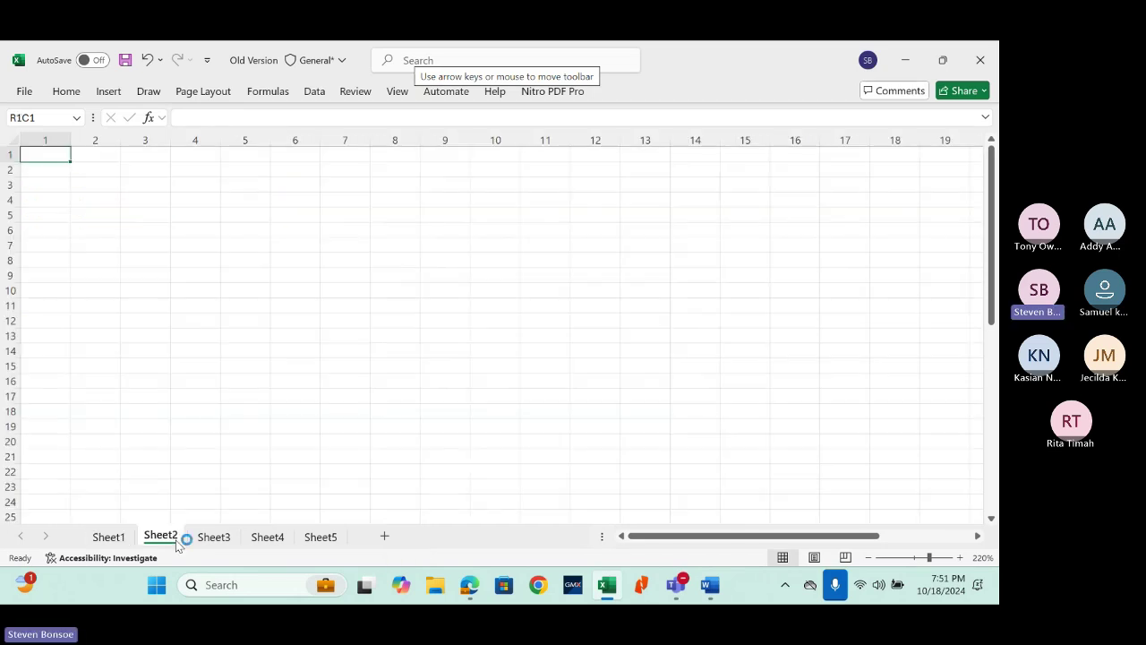
click(156, 173)
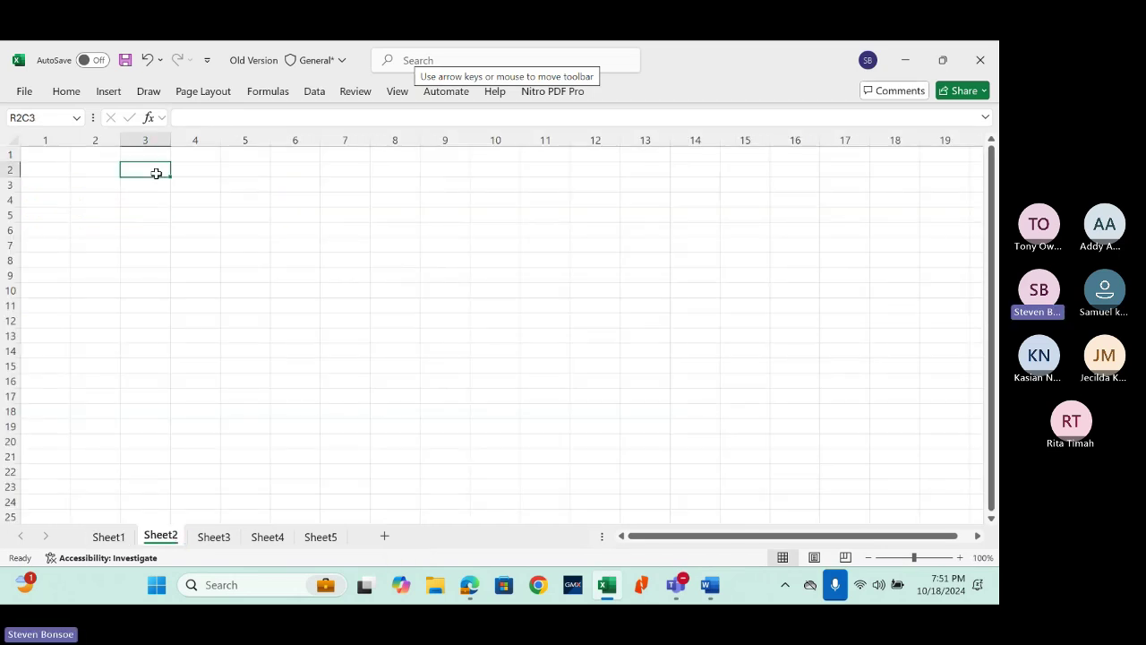
text(Jan)
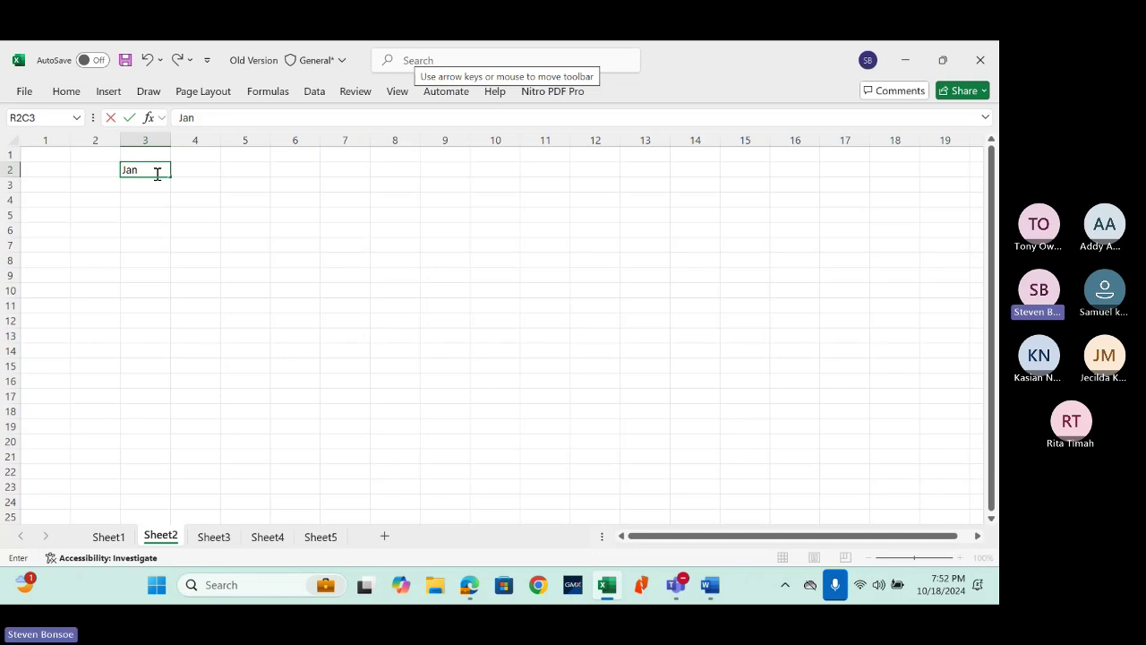
key(Return)
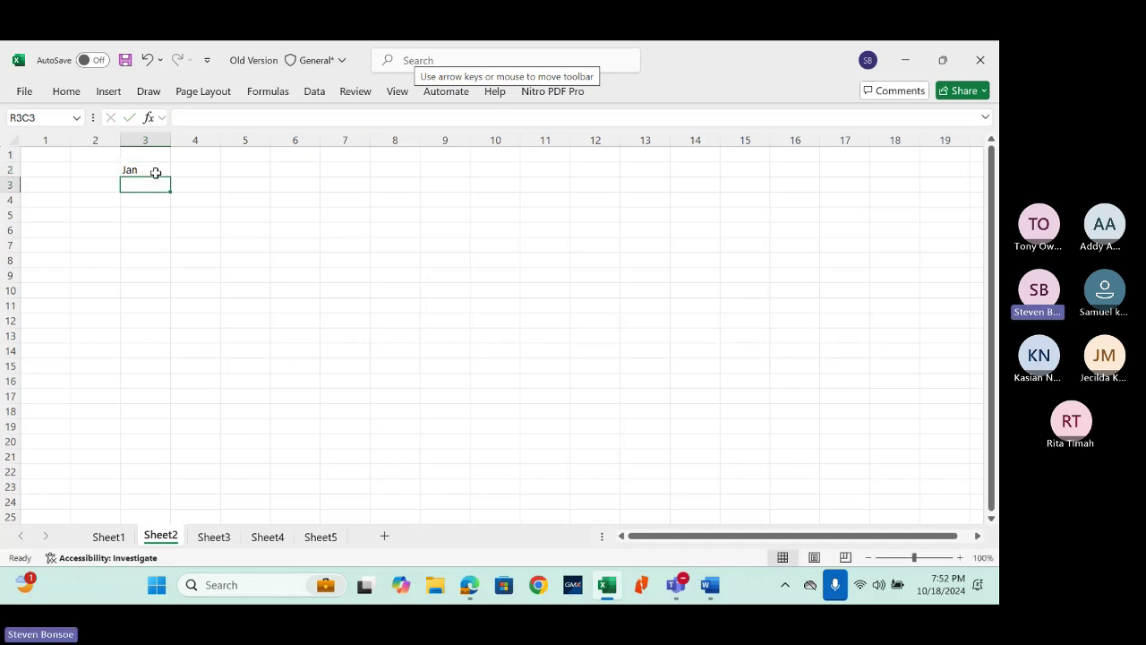
click(157, 172)
drag(170, 175, 279, 172)
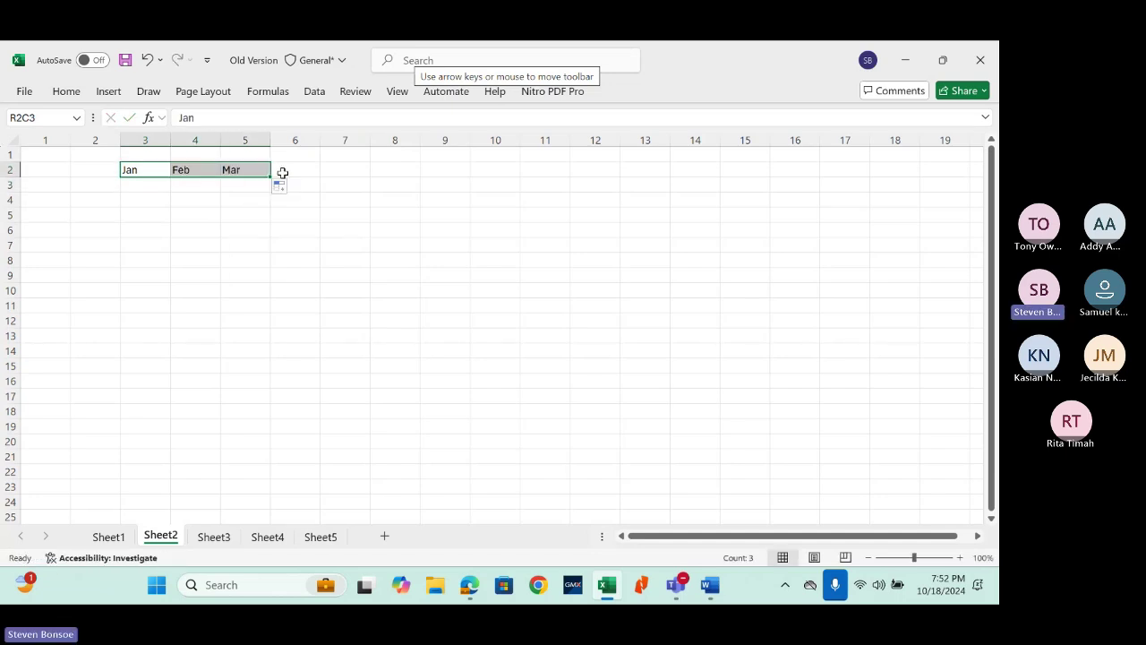
Step: Enter the header Product in row 2 of column 2 and fill Product 1 to Product 3 down rows 3 to 5
click(98, 172)
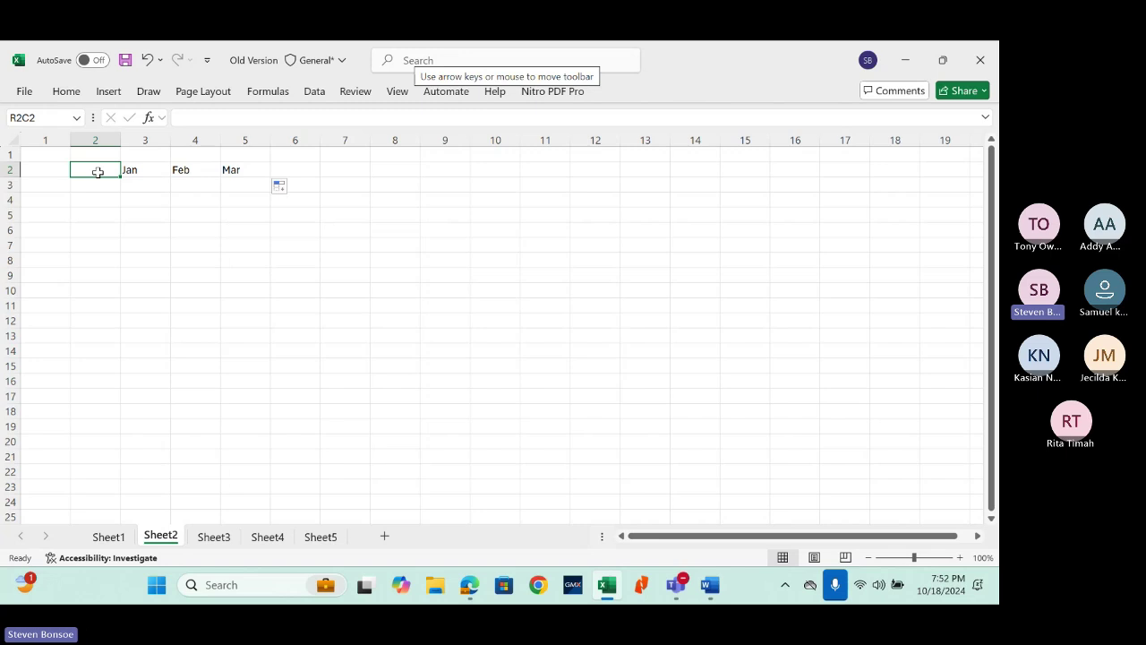
text(Product)
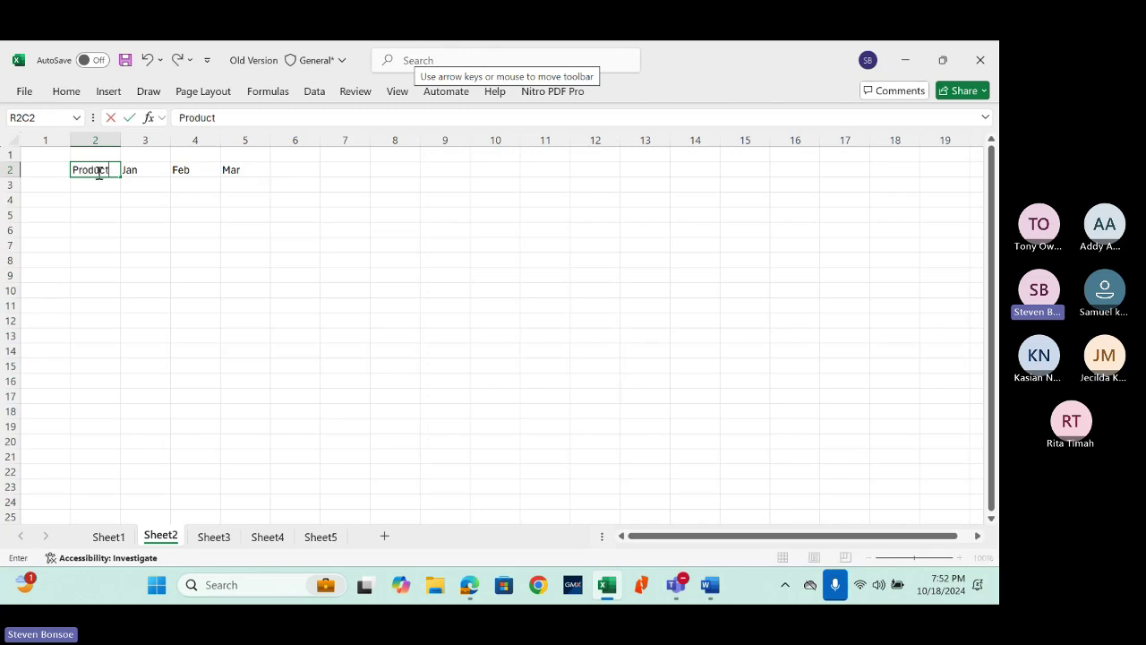
key(Return)
text(Product)
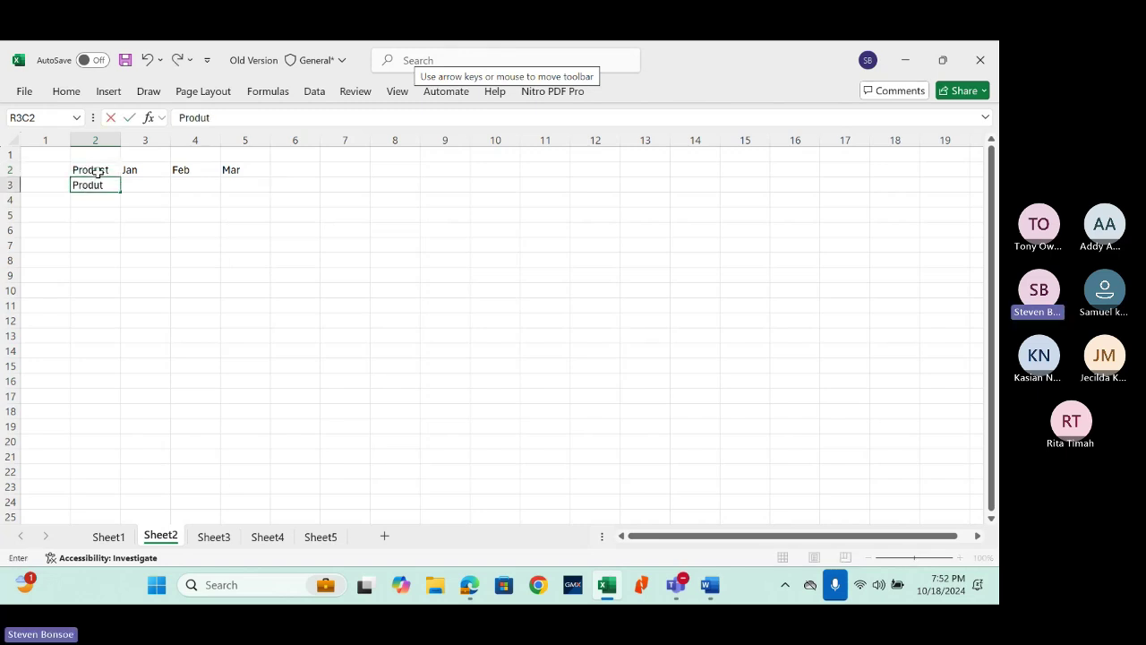
text( 1)
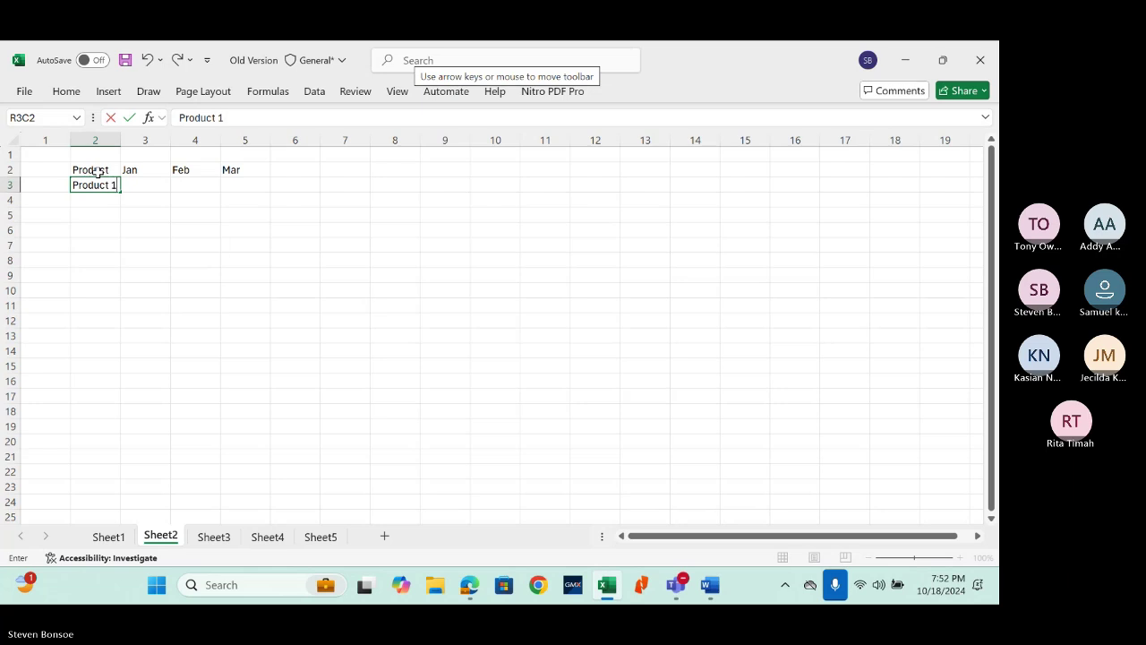
key(Return)
click(108, 184)
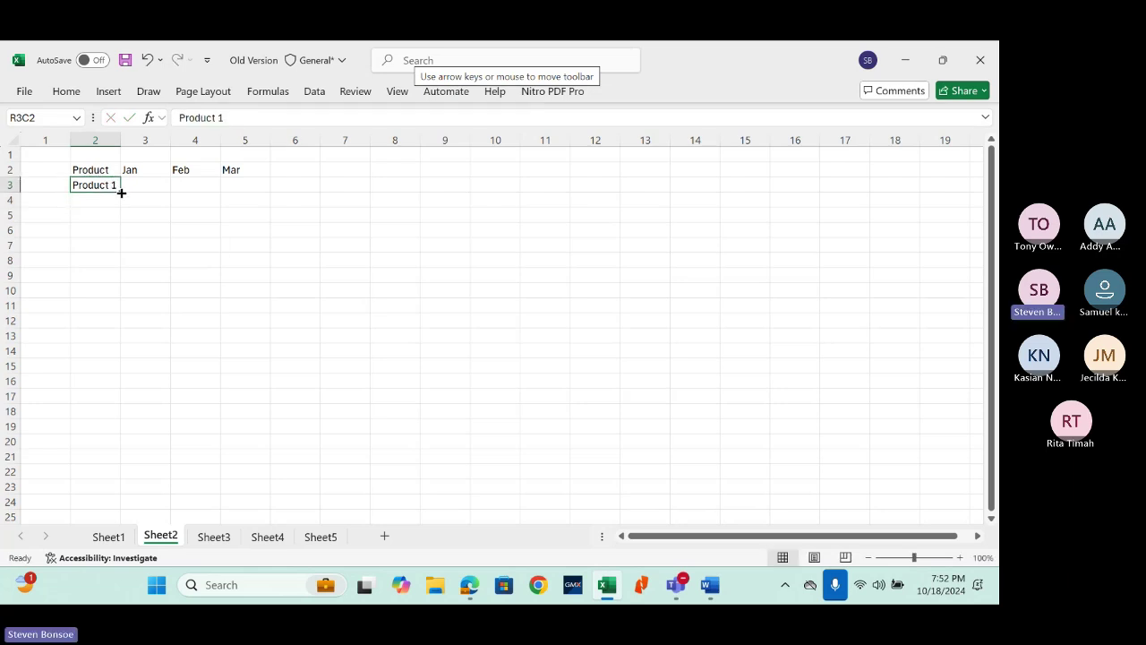
drag(120, 191, 123, 224)
Step: Fill all cells for Product 1 to Product 3 under Jan, Feb and Mar with the value 100
drag(163, 190, 239, 213)
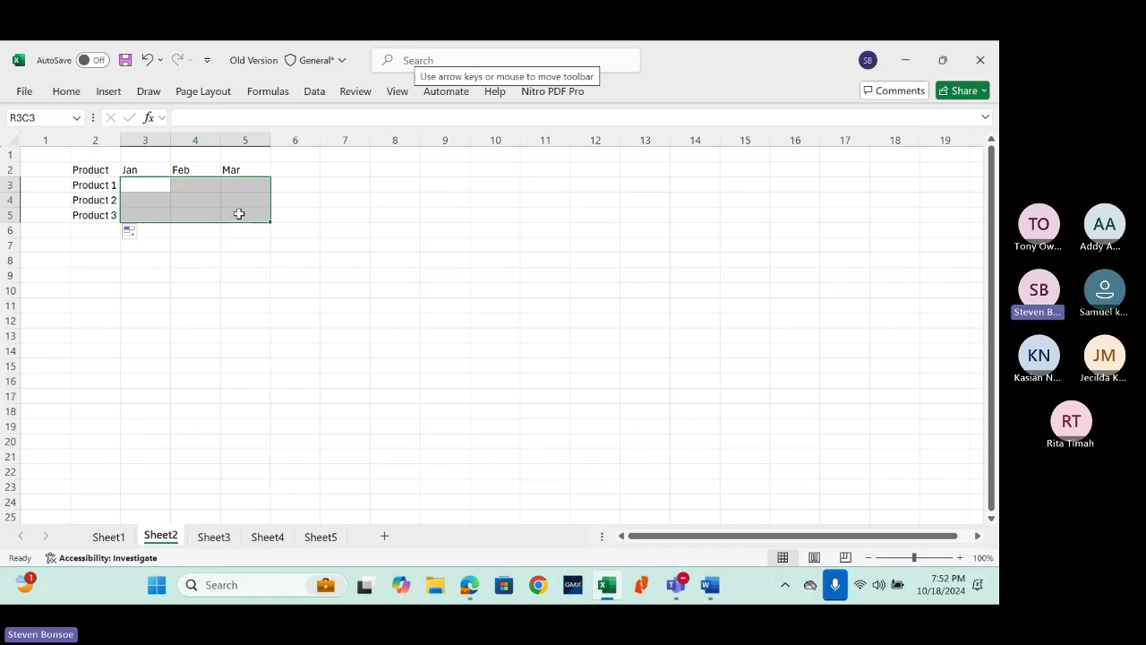
text(1)
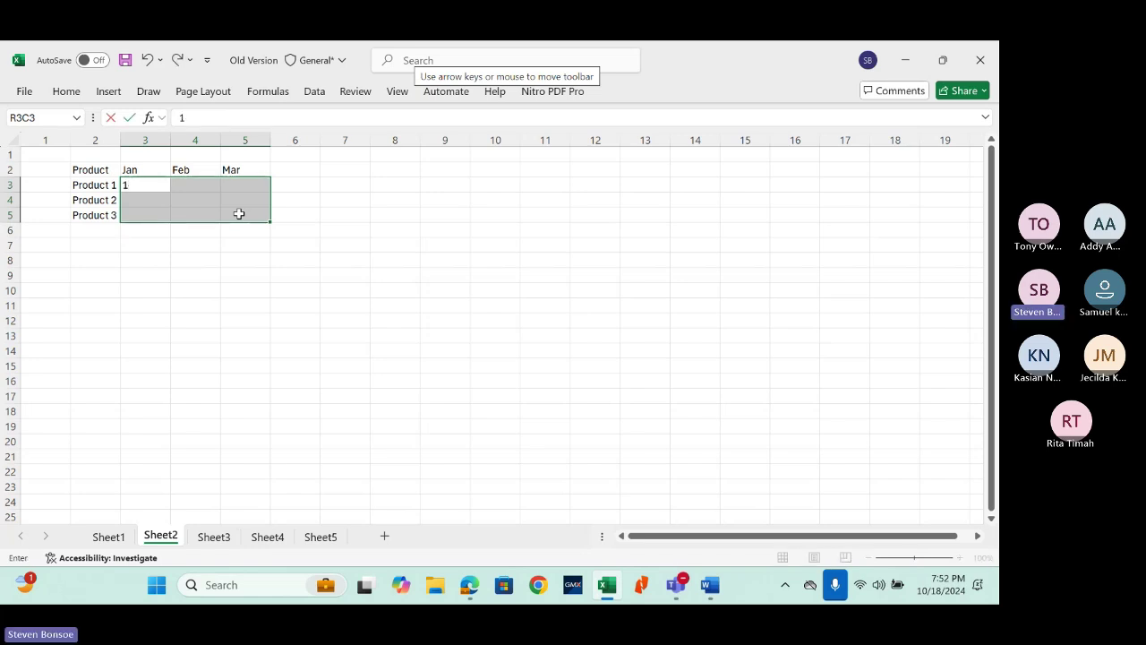
text(00)
key(ctrl+Return)
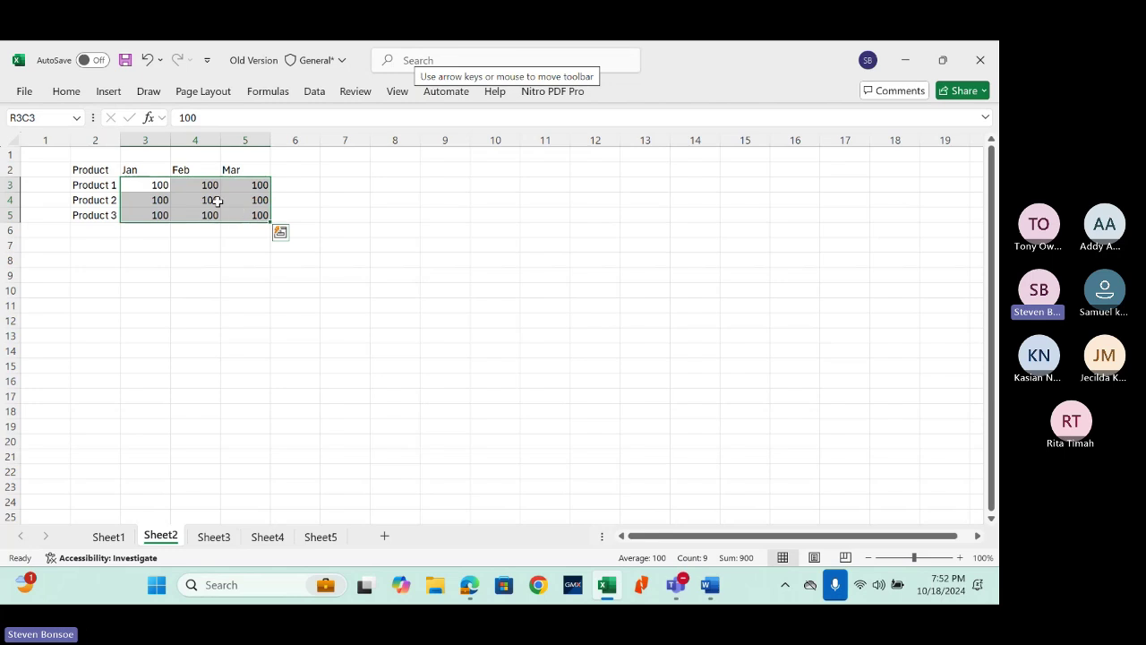
click(217, 201)
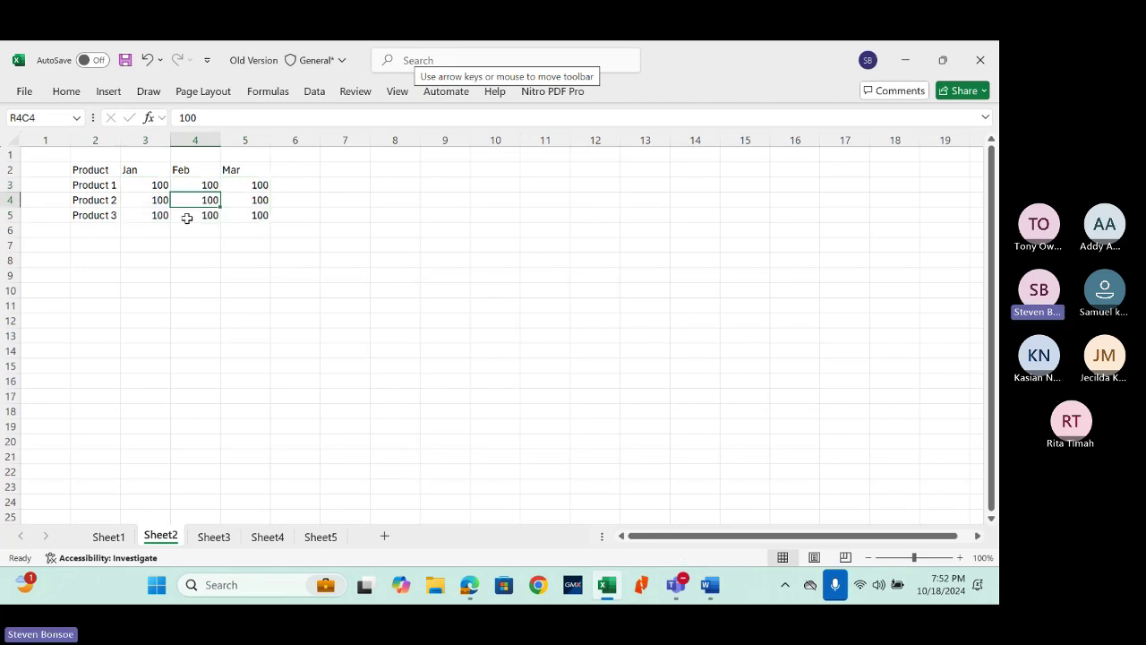
Step: Insert the recommended Clustered Column chart from the whole product table, including its headers
click(97, 170)
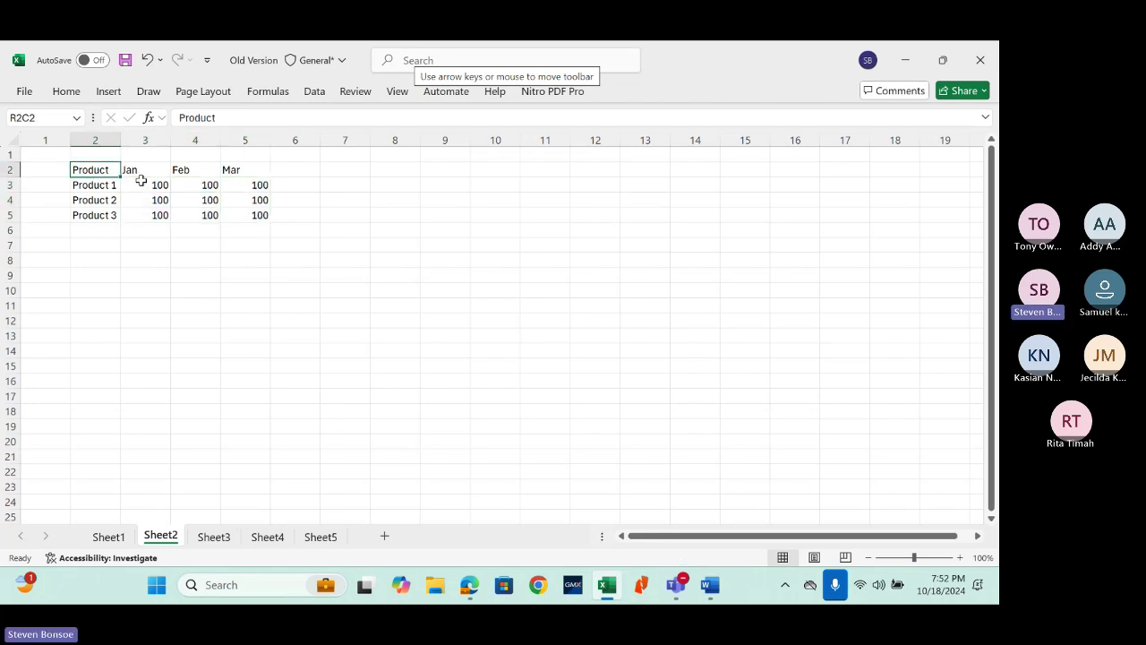
drag(141, 181, 269, 219)
click(108, 91)
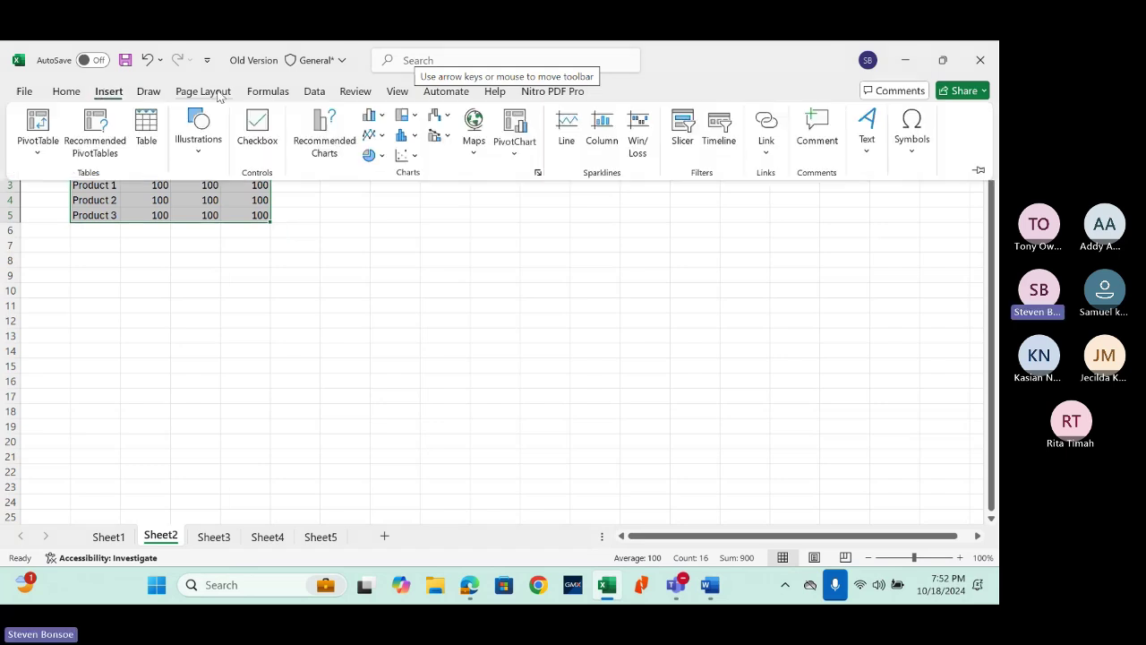
click(340, 148)
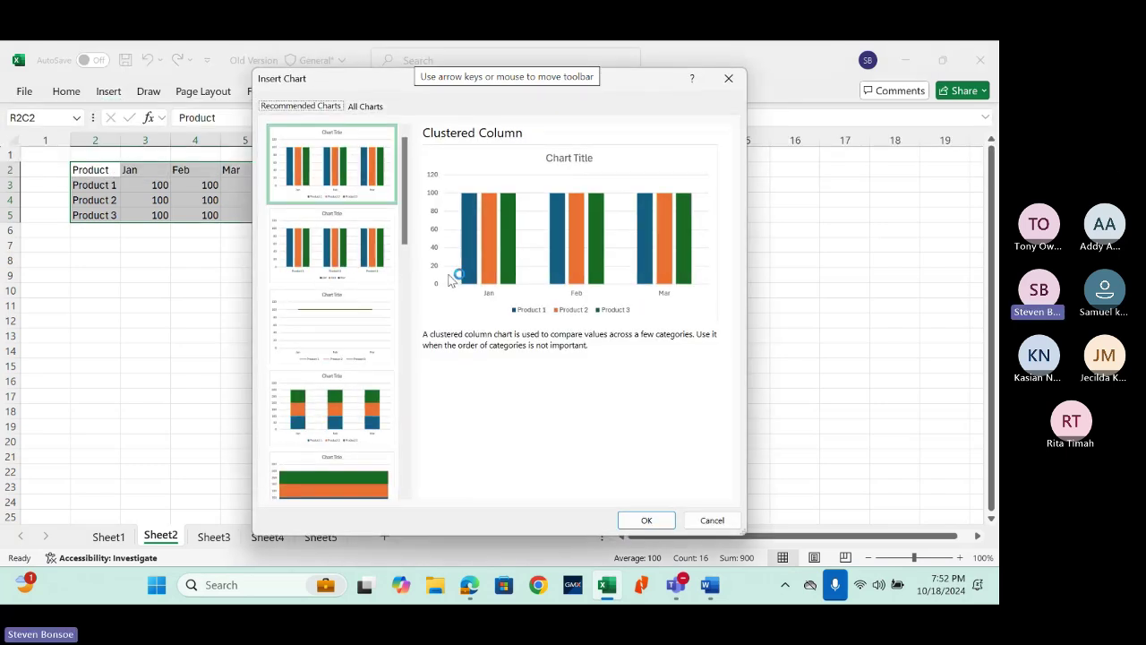
click(648, 520)
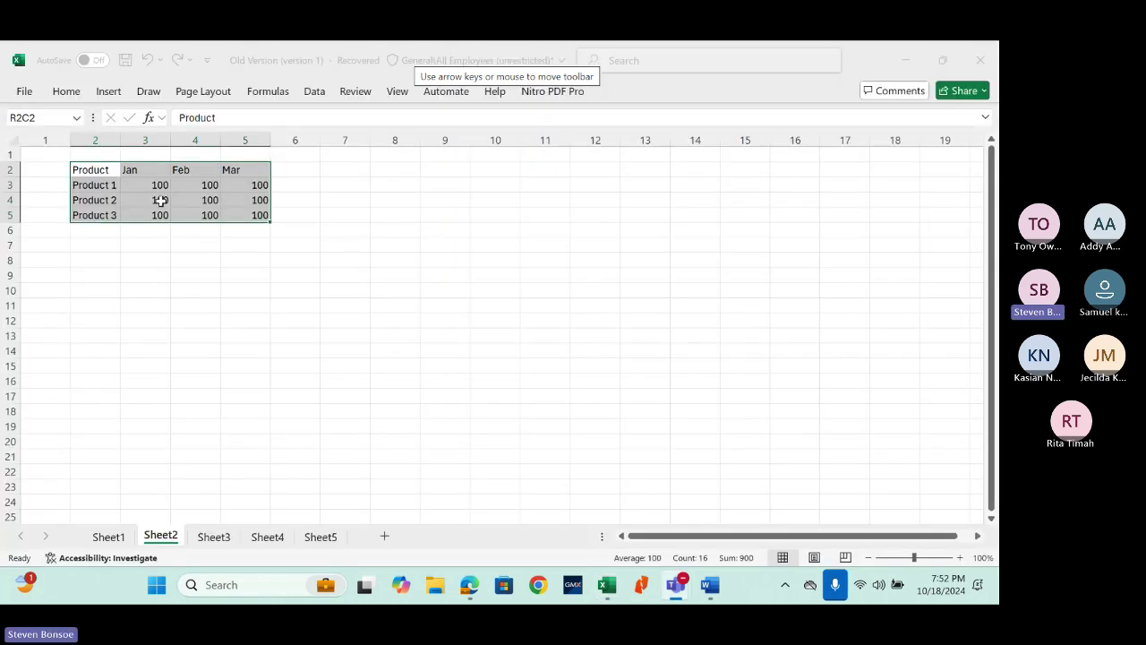
click(104, 92)
click(325, 130)
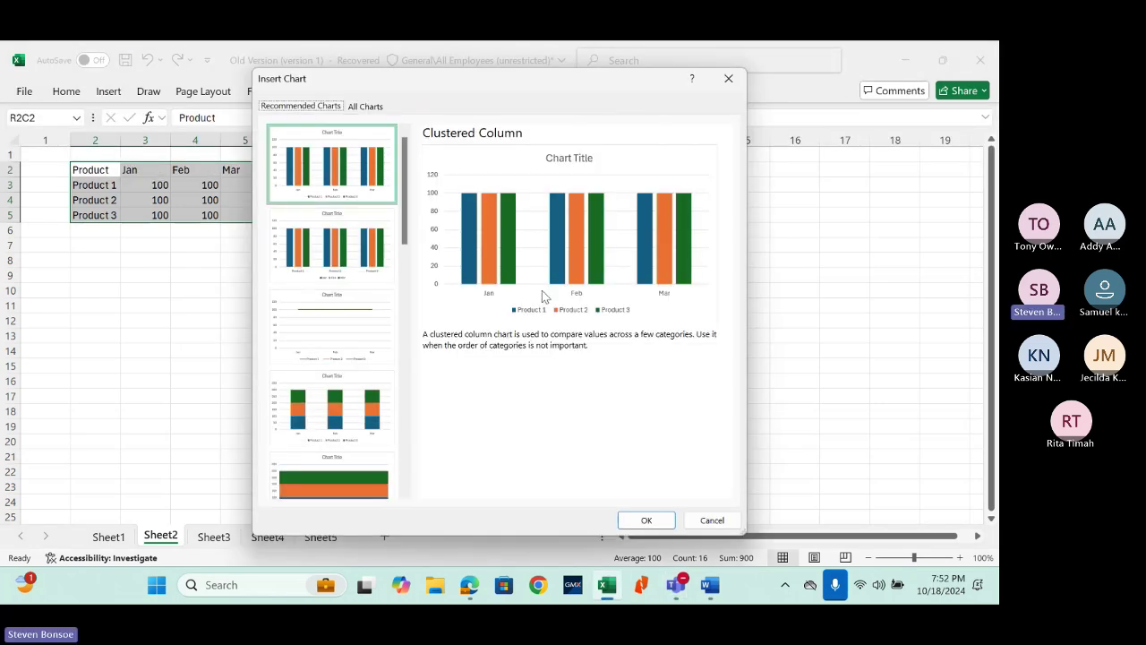
click(648, 520)
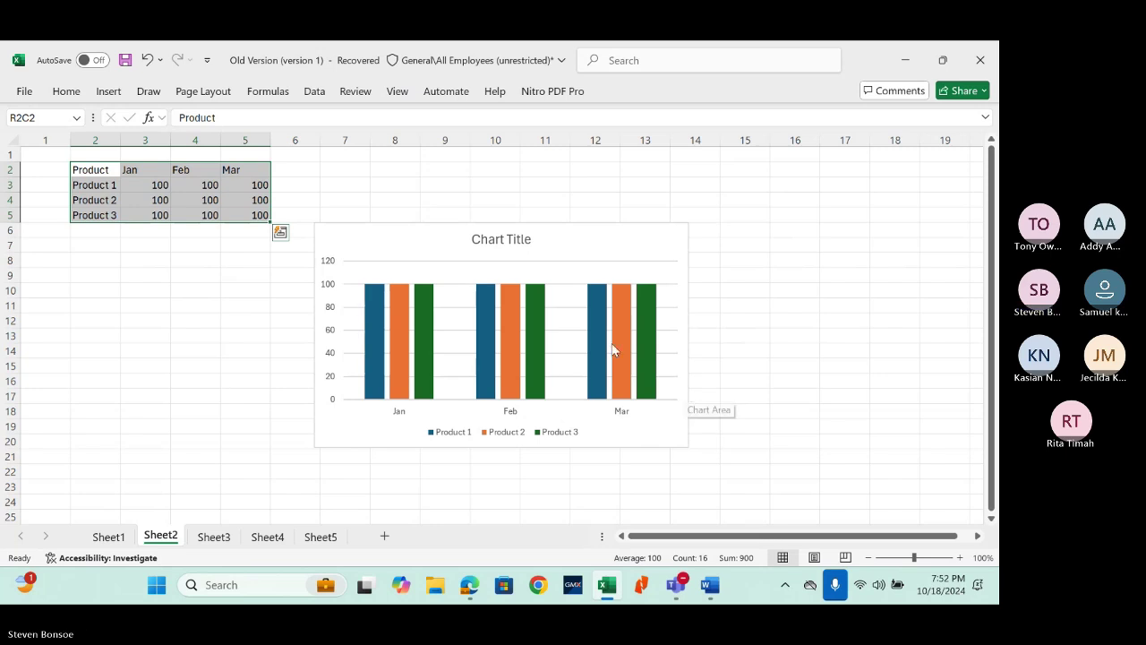
Step: Move the column chart from Sheet2 to a new chart sheet of its own
click(625, 237)
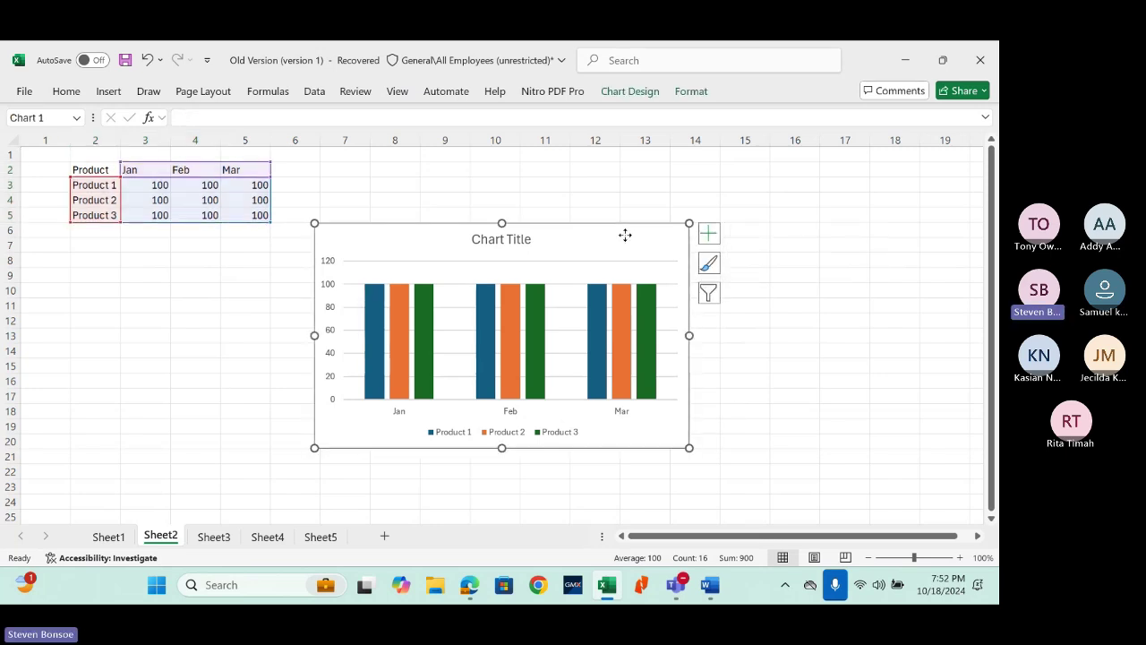
right_click(625, 236)
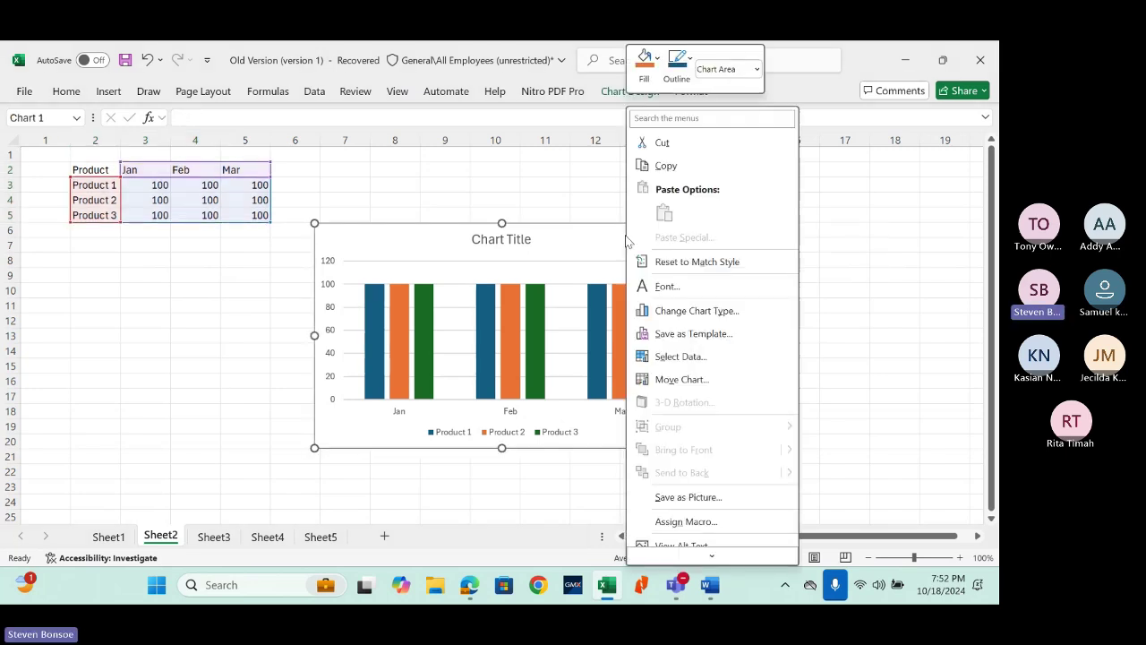
click(707, 381)
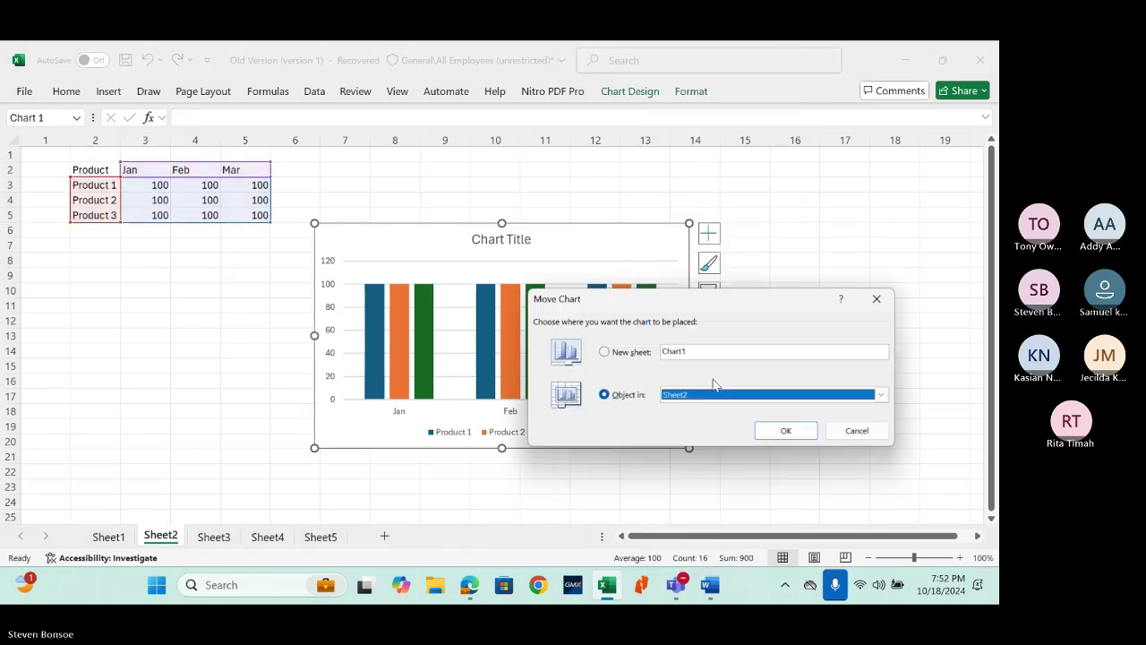
click(630, 354)
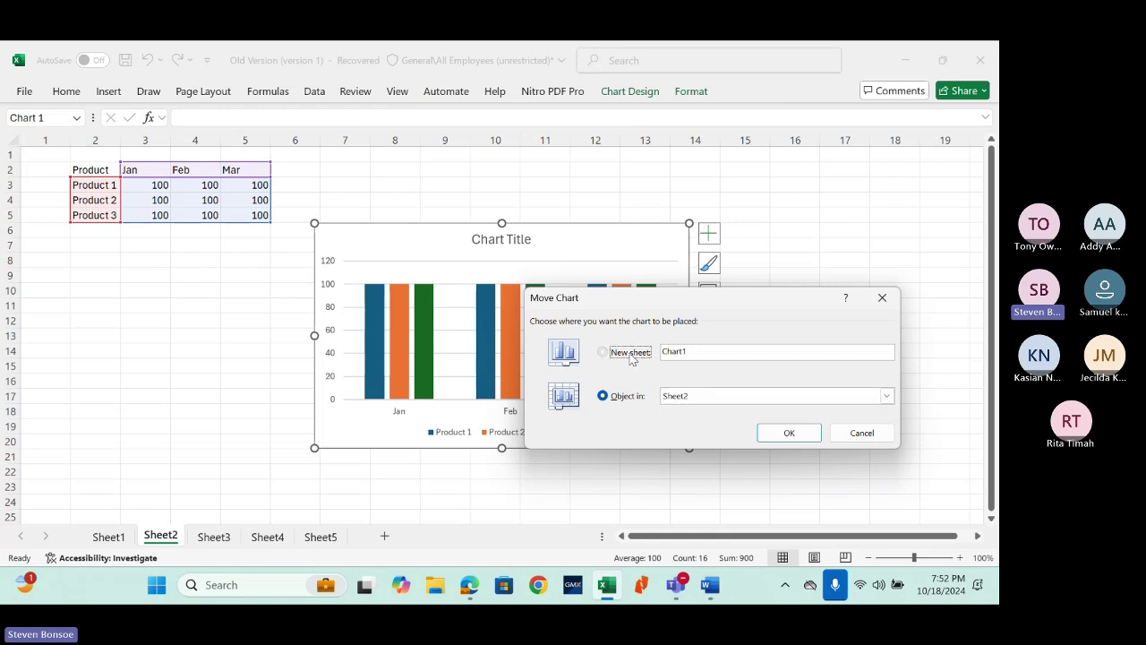
click(789, 434)
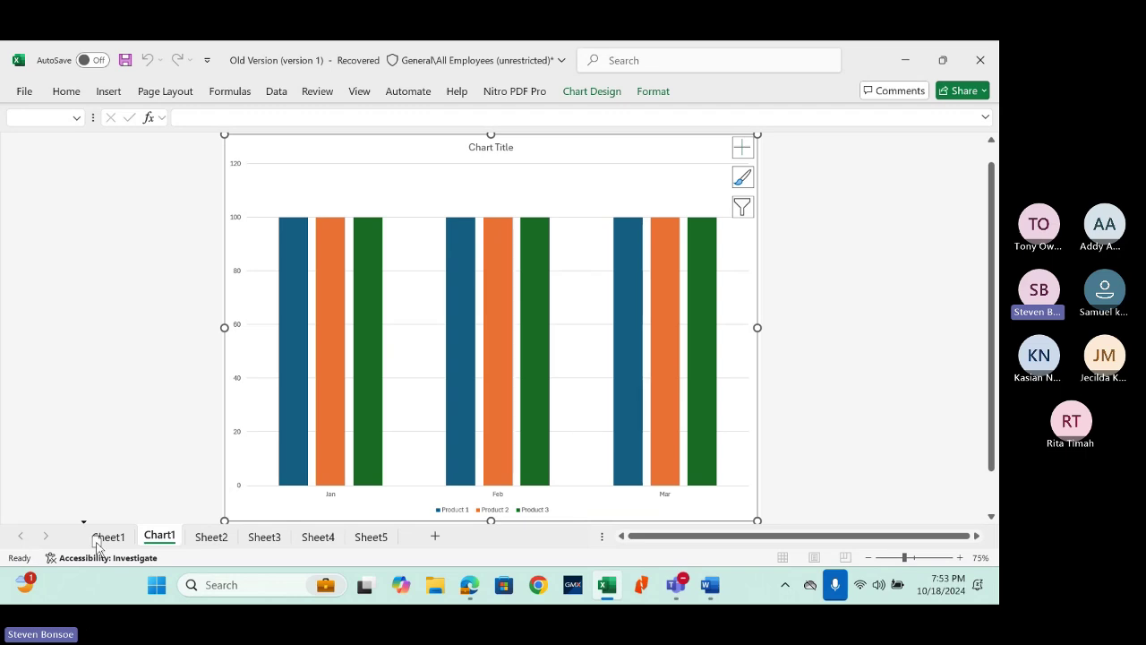
Step: Look at the data table on Sheet2, then return to the chart sheet to compare the two sheet types
click(212, 537)
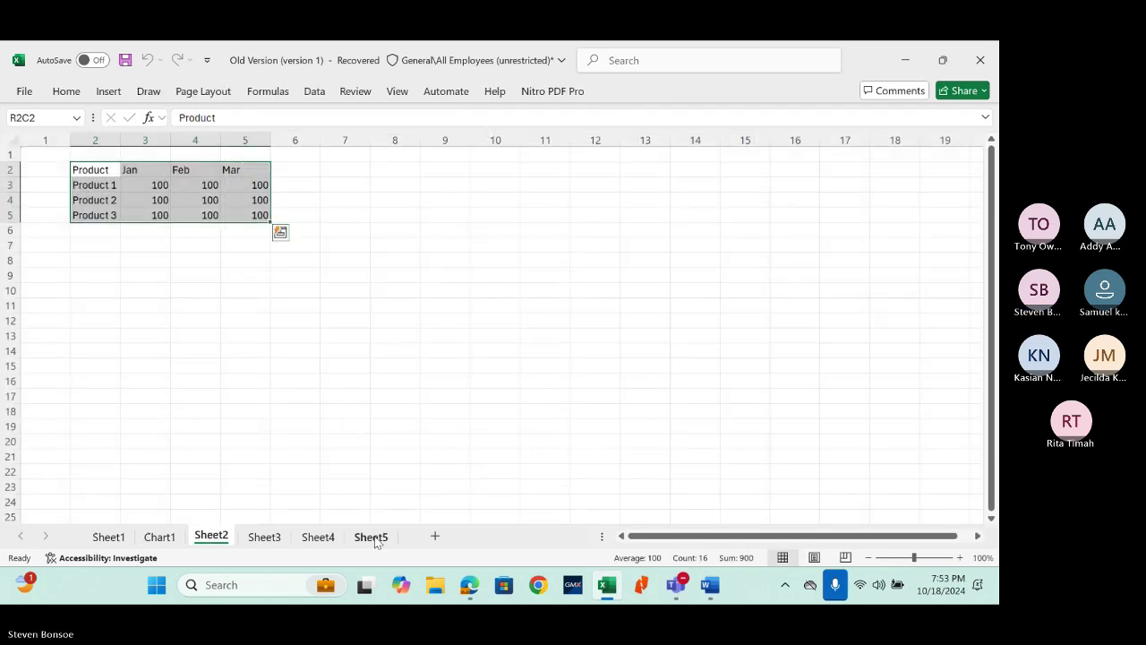
shift+click(371, 538)
right_click(374, 537)
click(158, 537)
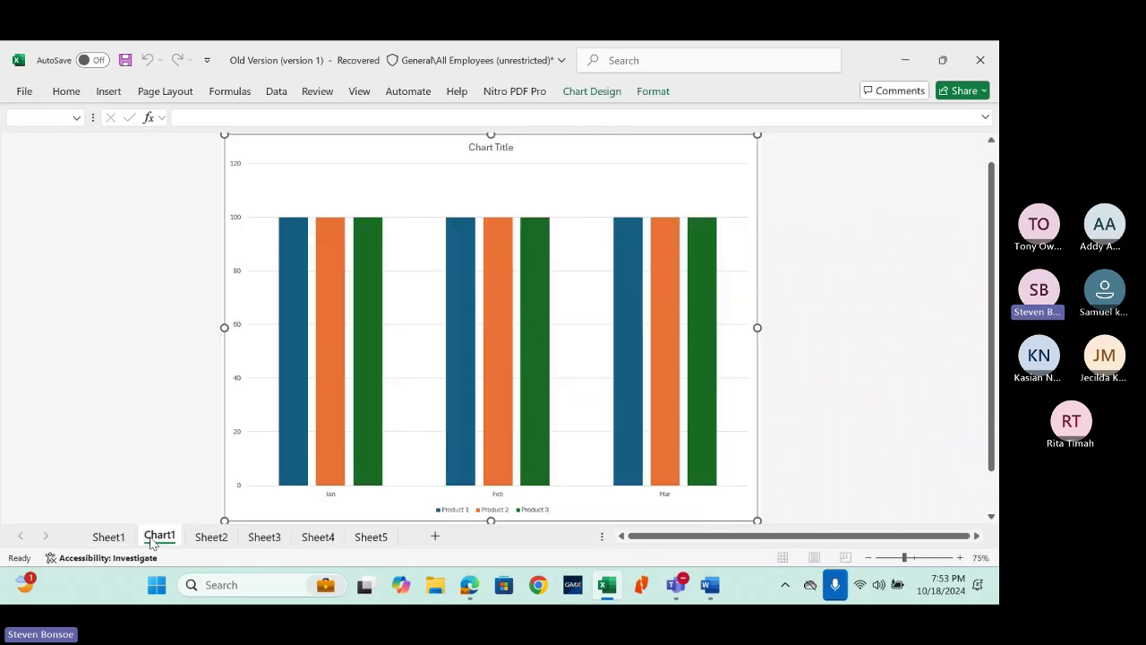
Step: Move the Chart1 sheet to directly after Sheet2 and delete the grouped Sheet3, Sheet4 and Sheet5
drag(152, 544, 244, 539)
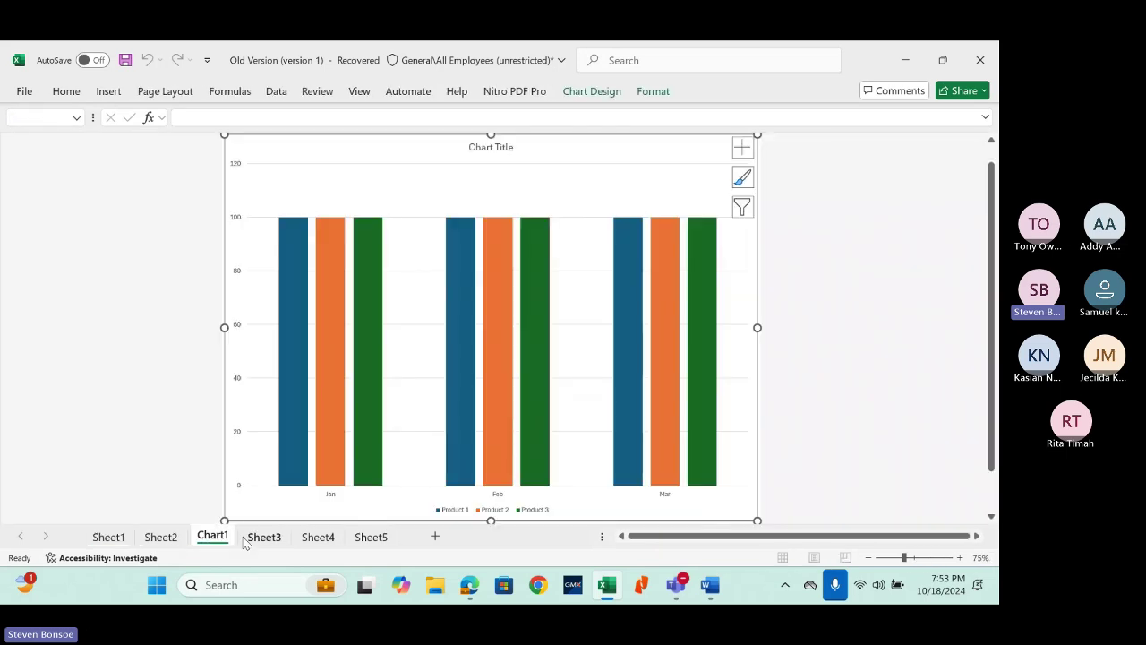
click(264, 537)
shift+click(371, 538)
right_click(372, 539)
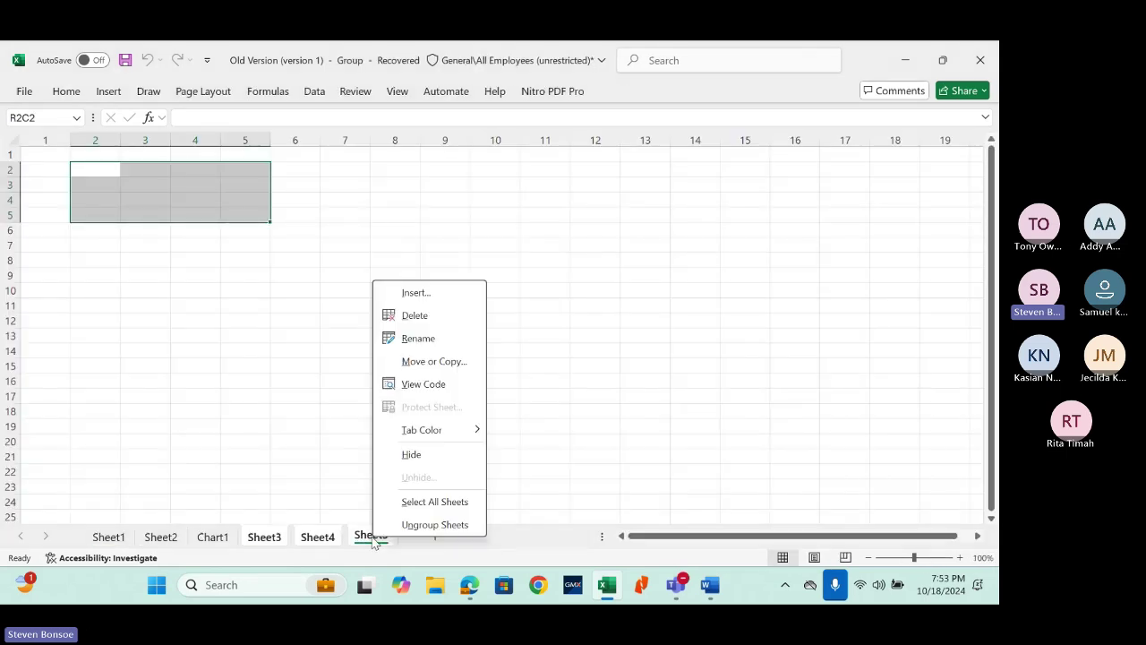
click(414, 315)
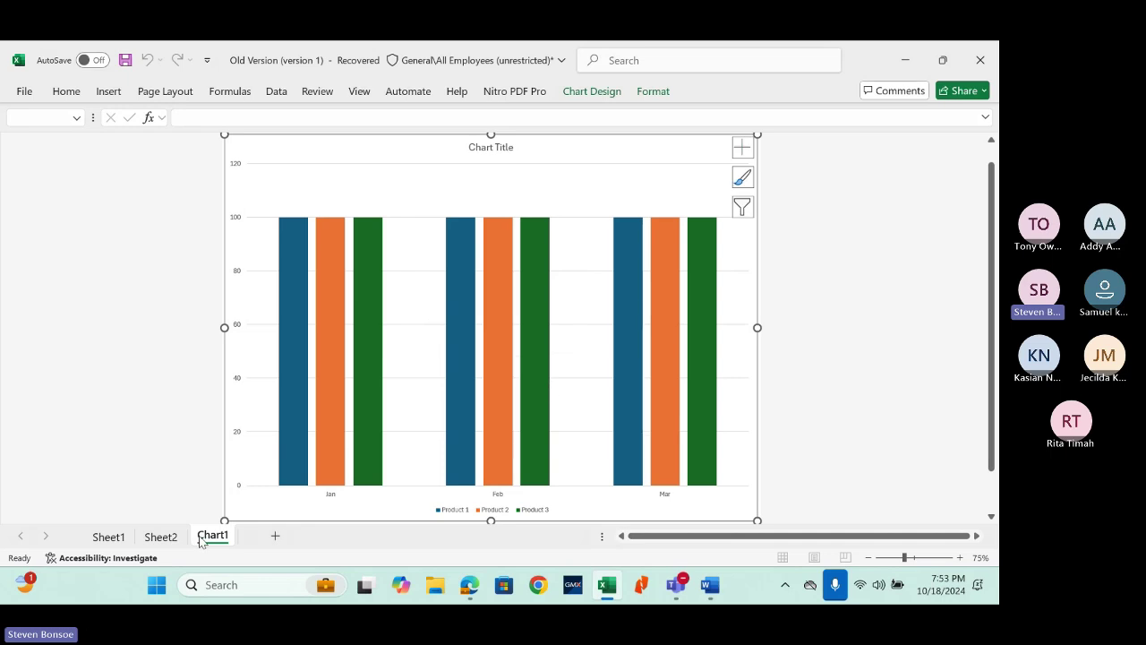
Step: Review Sheet1, Chart1 and Sheet2 with the Home commands expanded, and add a blank worksheet after Sheet2
click(114, 539)
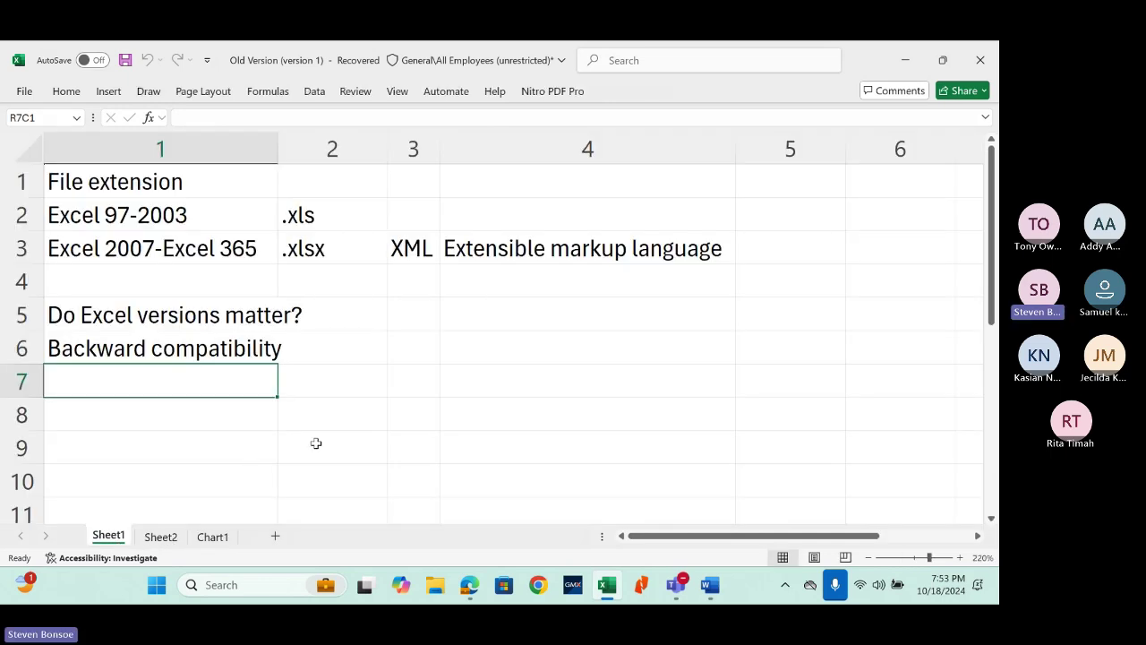
click(212, 536)
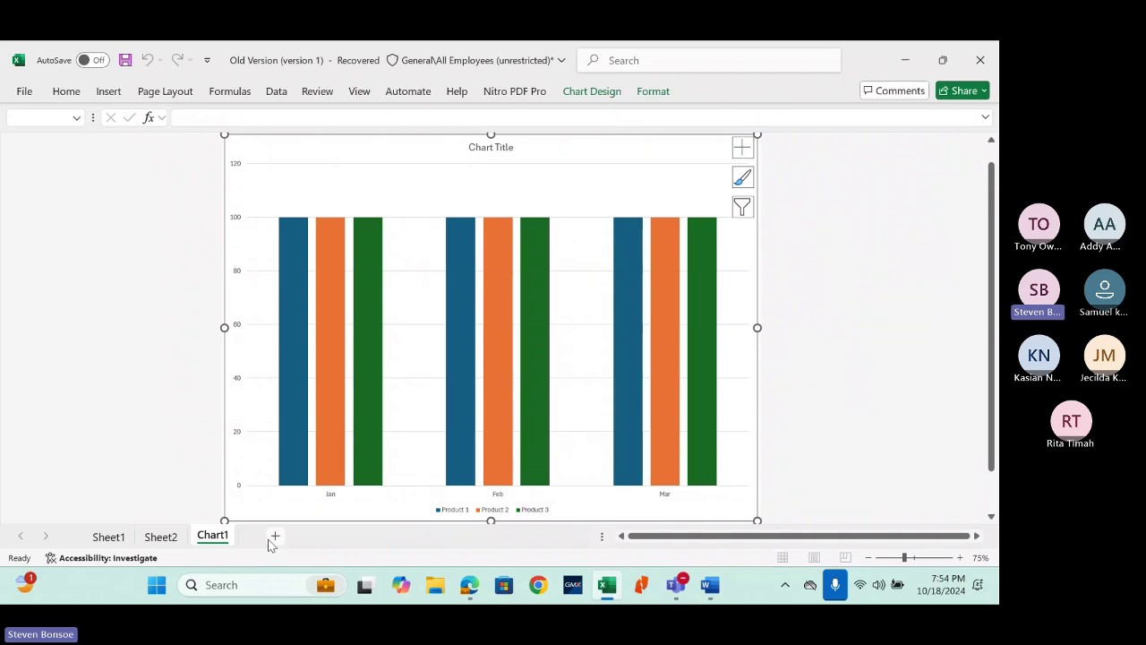
click(66, 90)
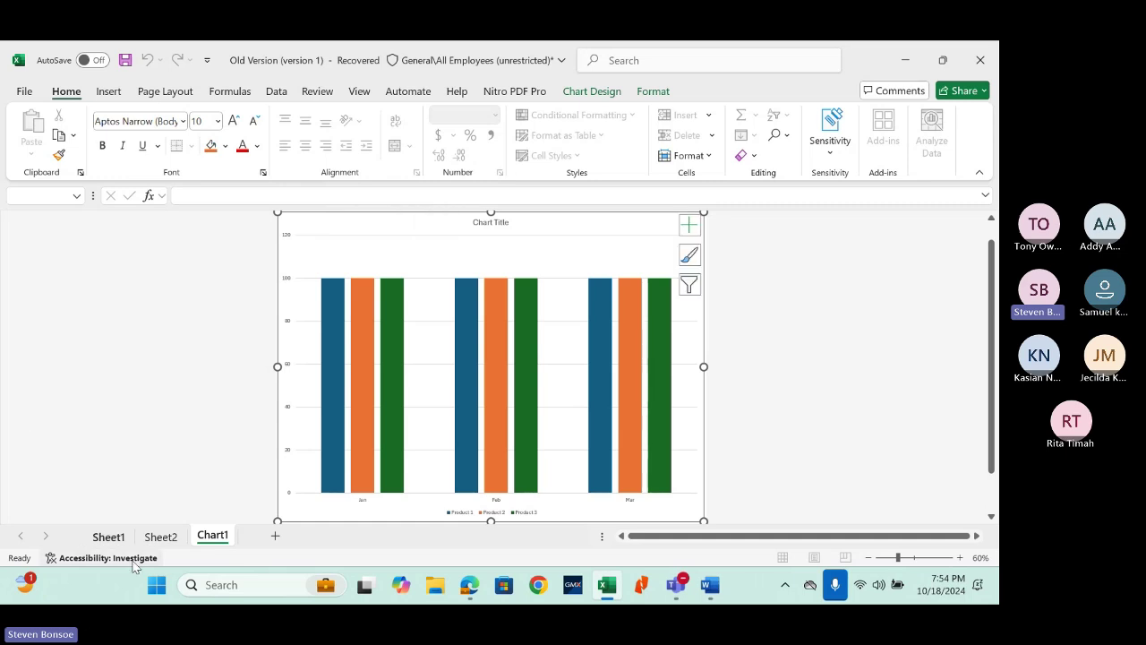
click(108, 536)
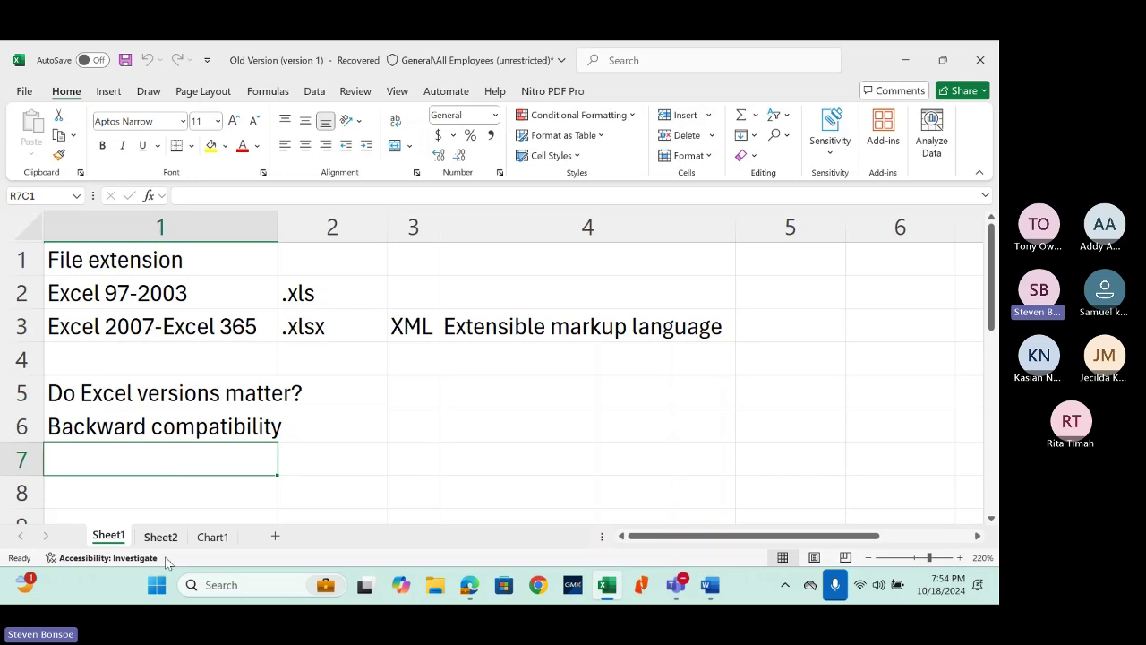
click(166, 538)
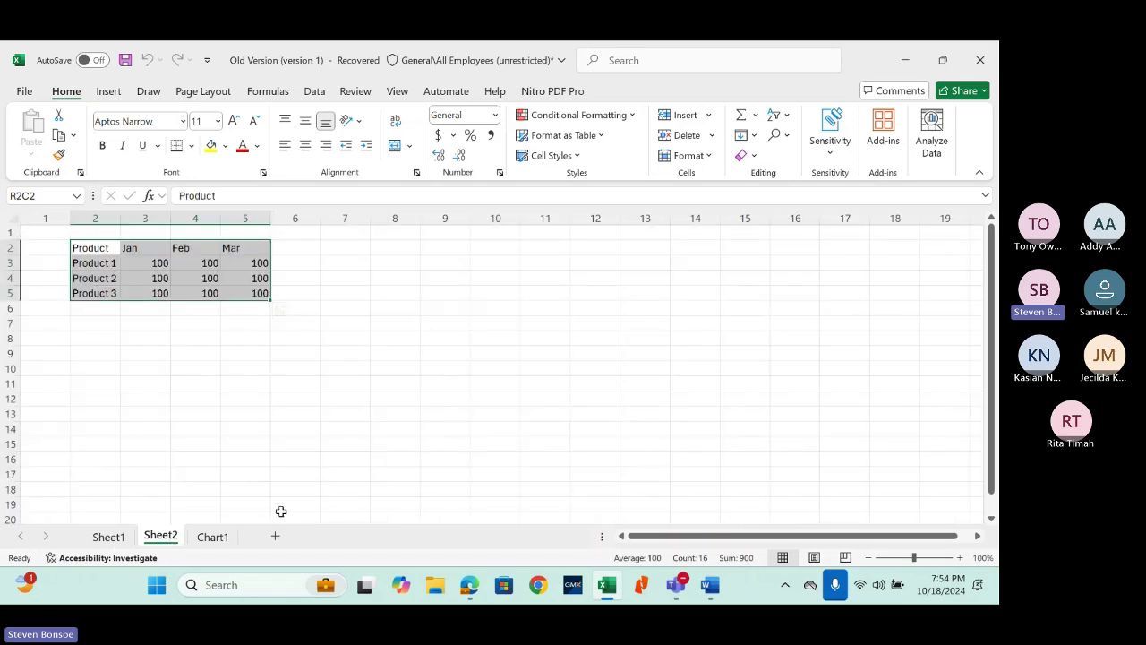
click(274, 537)
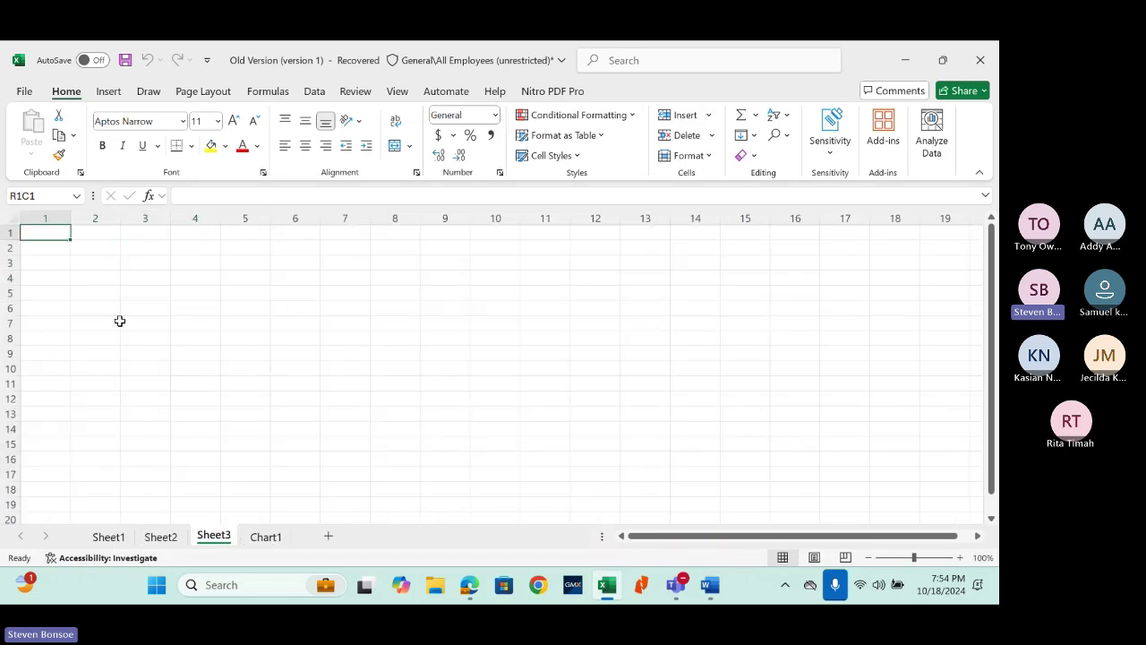
Step: Enter "Macros" in row 8, column 1 of Sheet1
click(104, 536)
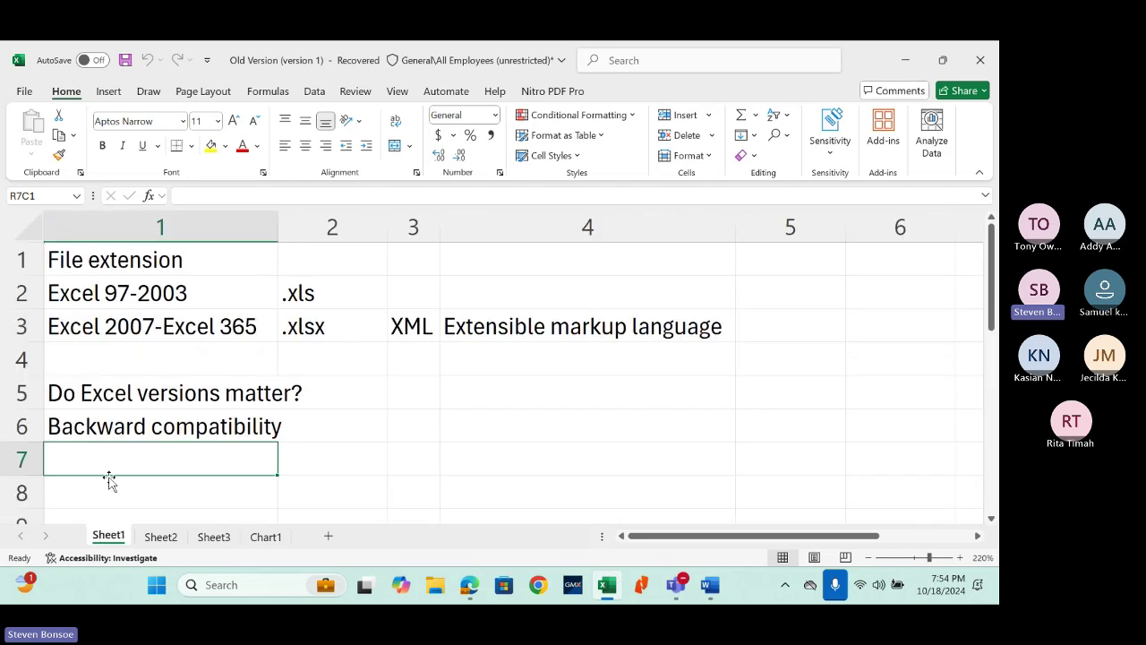
click(133, 488)
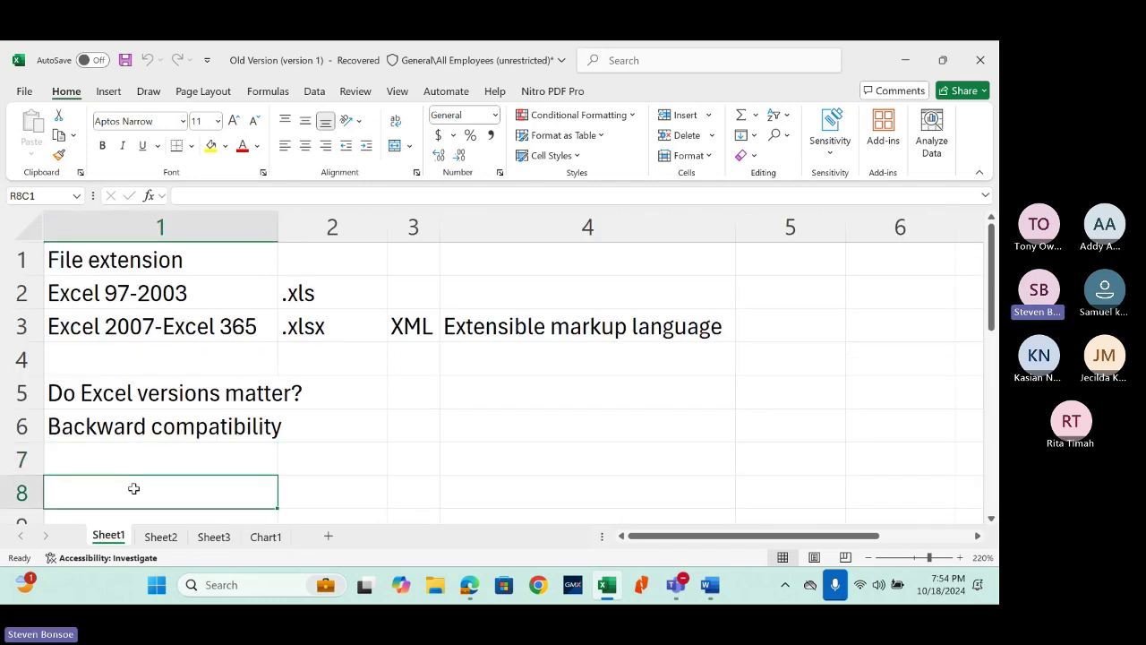
text(Macro)
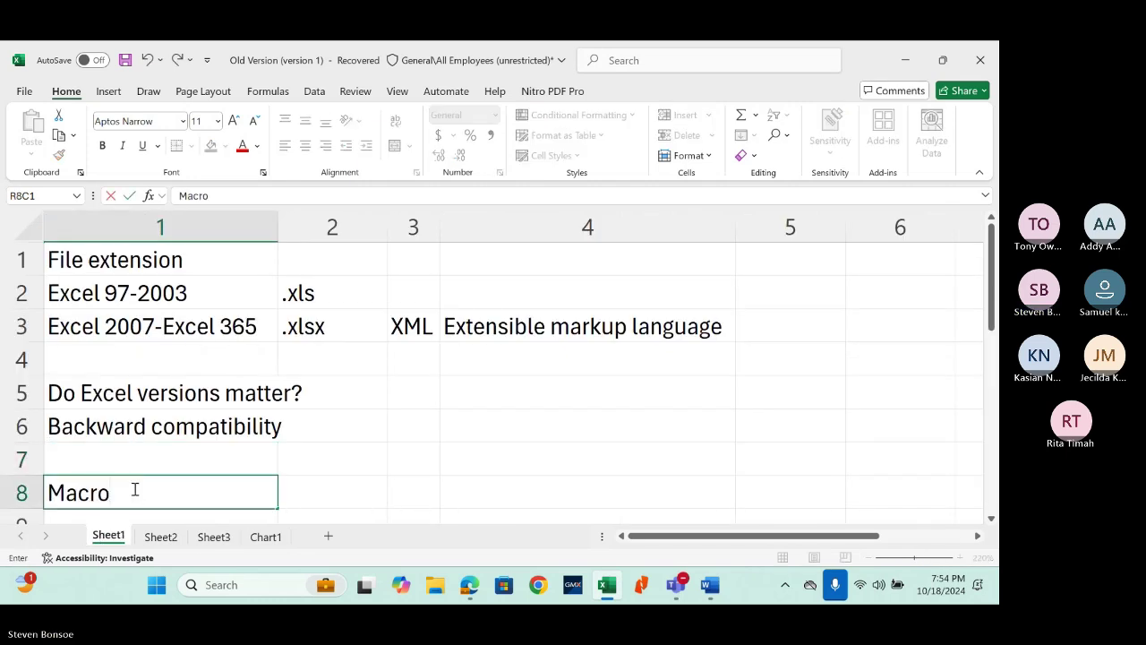
text(s)
key(Return)
Step: Insert a row above "Macros" on Sheet1 and enter "Chart Sheets" in its first cell
click(16, 459)
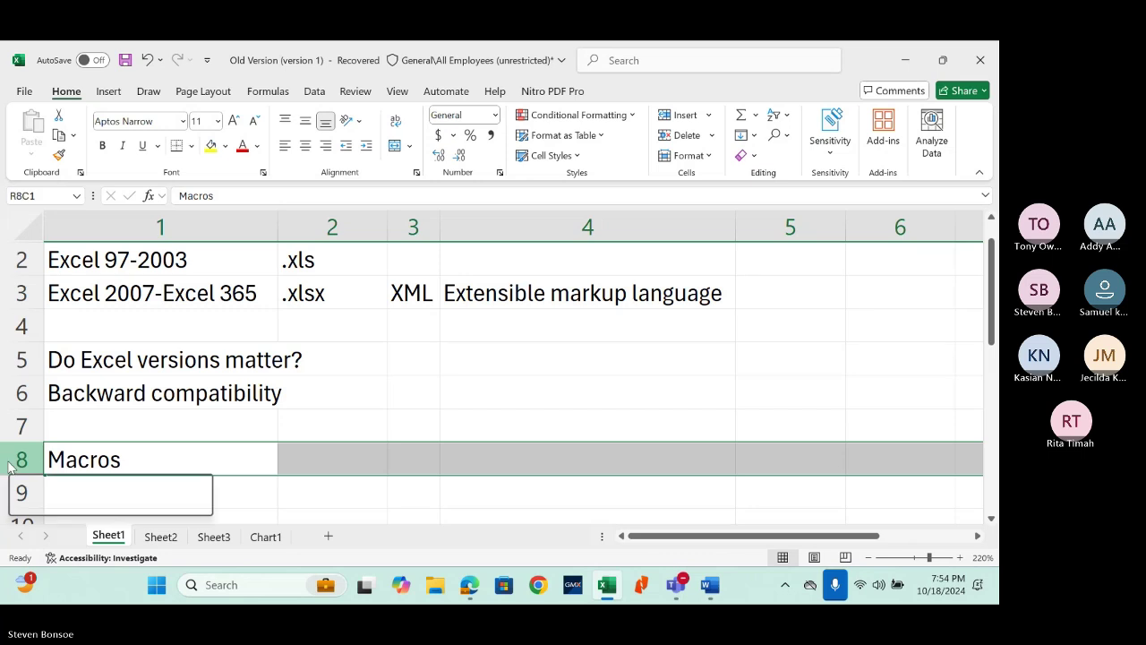
right_click(11, 465)
click(117, 309)
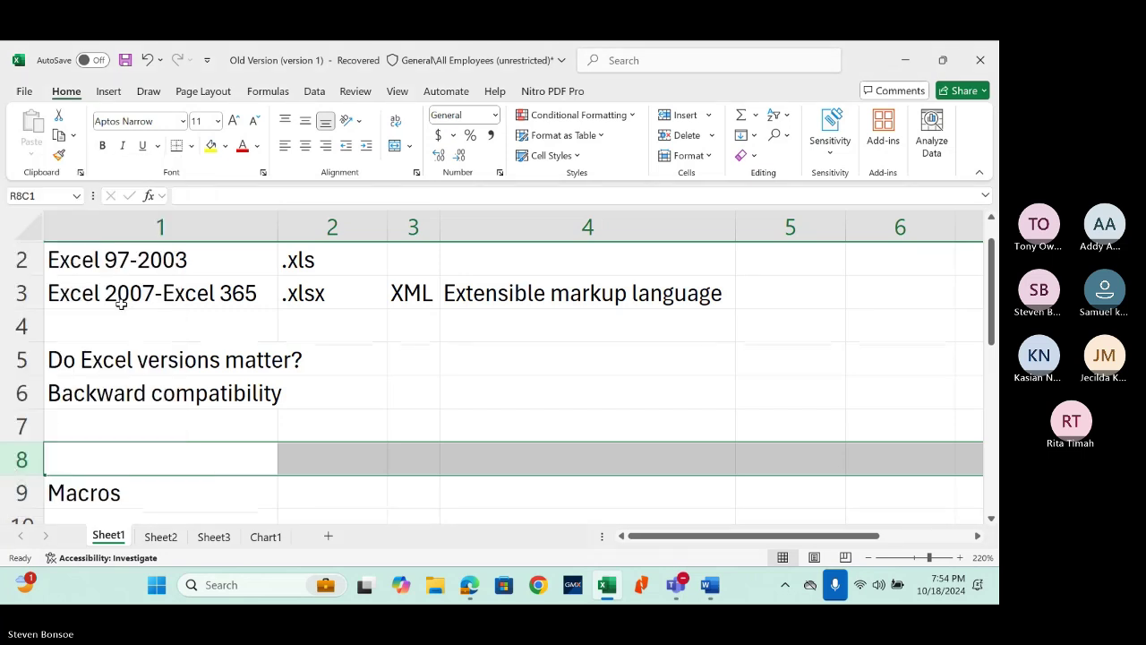
click(134, 461)
text(C)
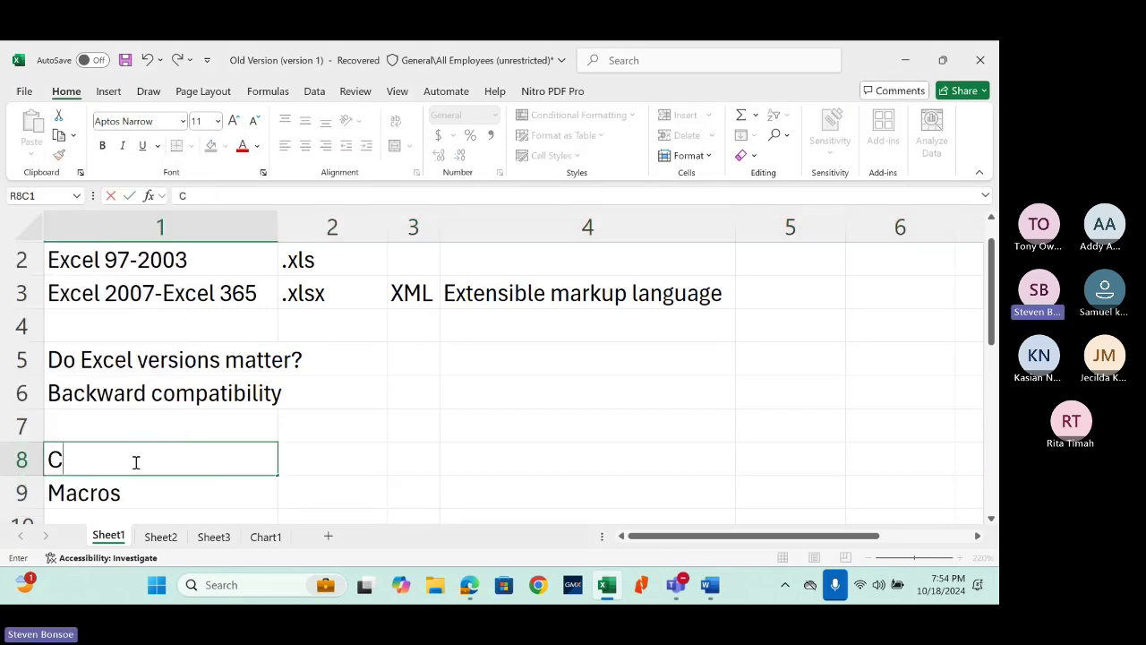
text(harts)
key(BackSpace)
text(She)
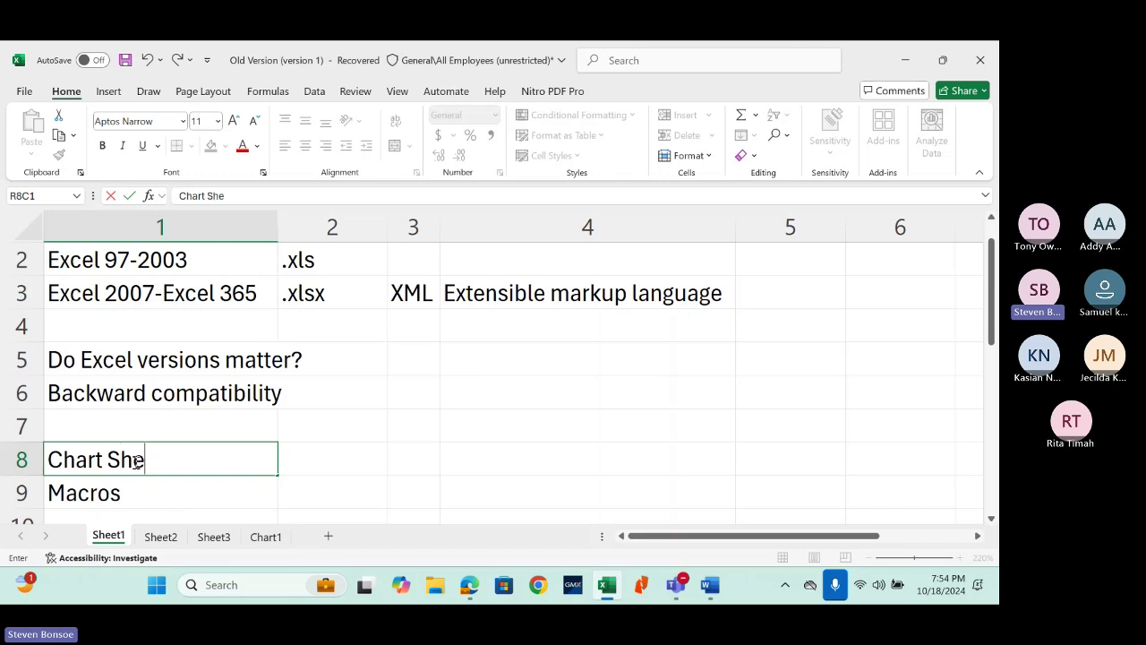
text(ets)
key(Return)
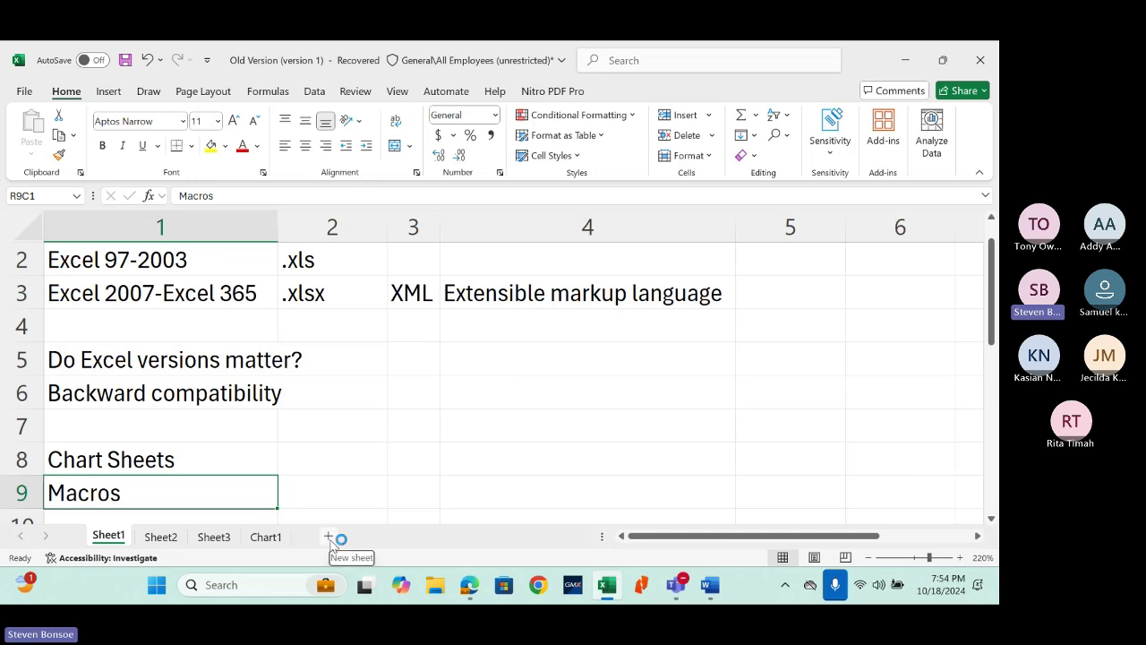
Step: Add a blank worksheet after Sheet1, set its zoom to 250%, and select the cell at row 3, column 3
click(329, 537)
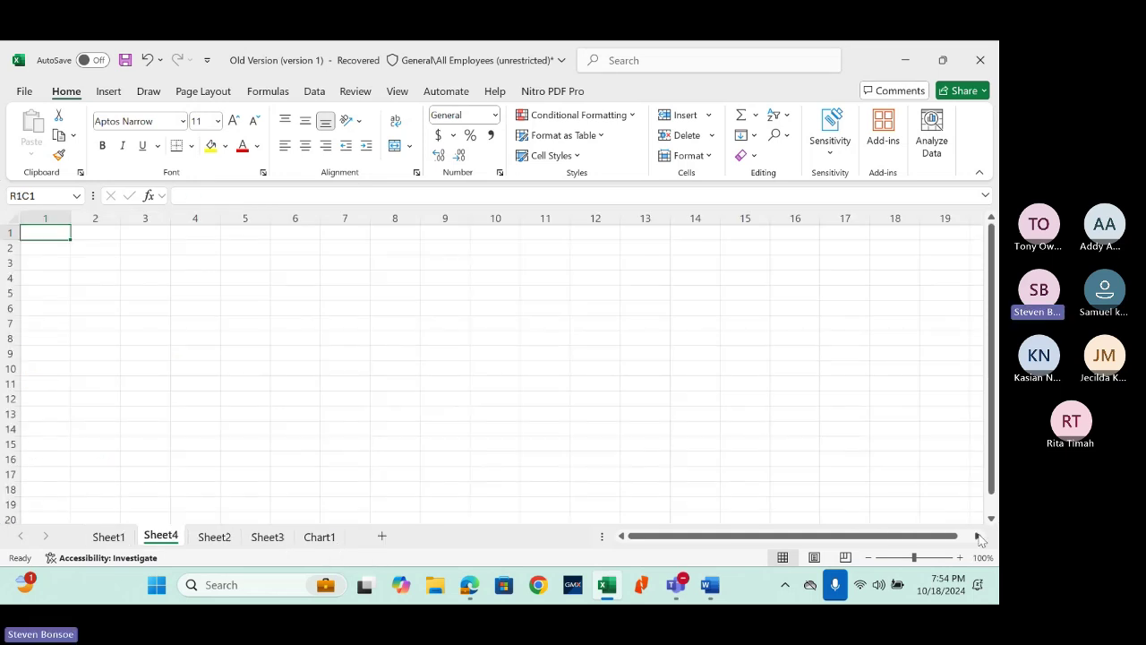
click(959, 557)
click(959, 557)
click(959, 557)
click(958, 556)
click(959, 557)
click(959, 557)
click(959, 556)
click(959, 557)
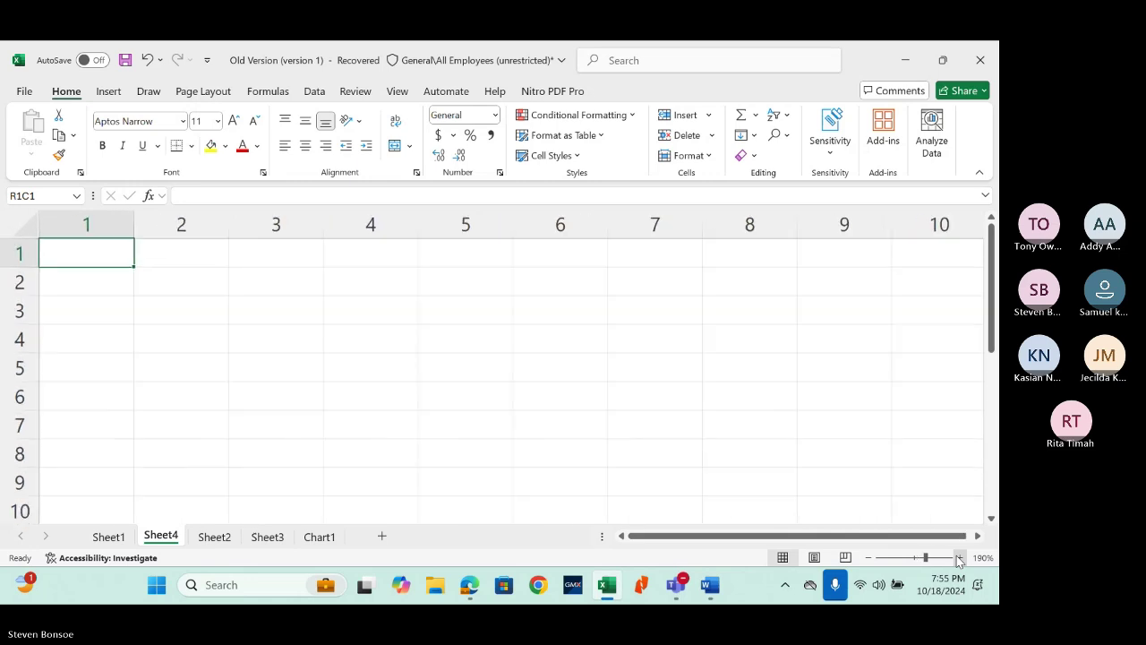
click(959, 557)
click(959, 557)
click(959, 556)
click(959, 557)
click(959, 557)
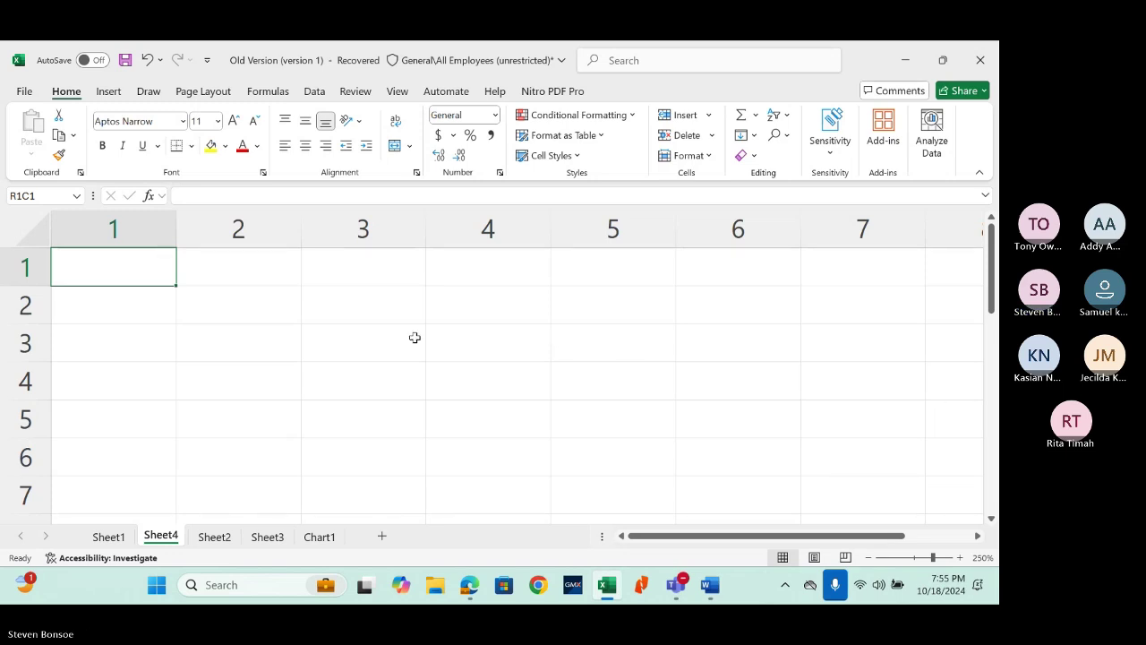
click(354, 329)
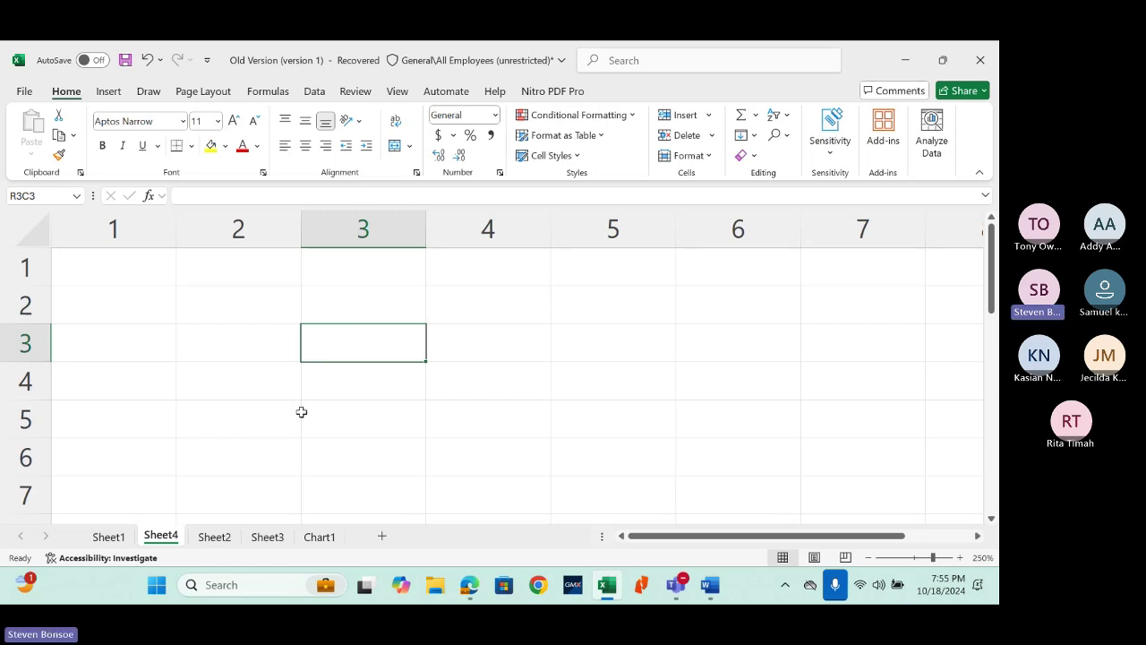
Step: List "Application level", "Workbook Level" and "Worksheet Level" in rows 11 to 13 of Sheet1's first column
click(108, 538)
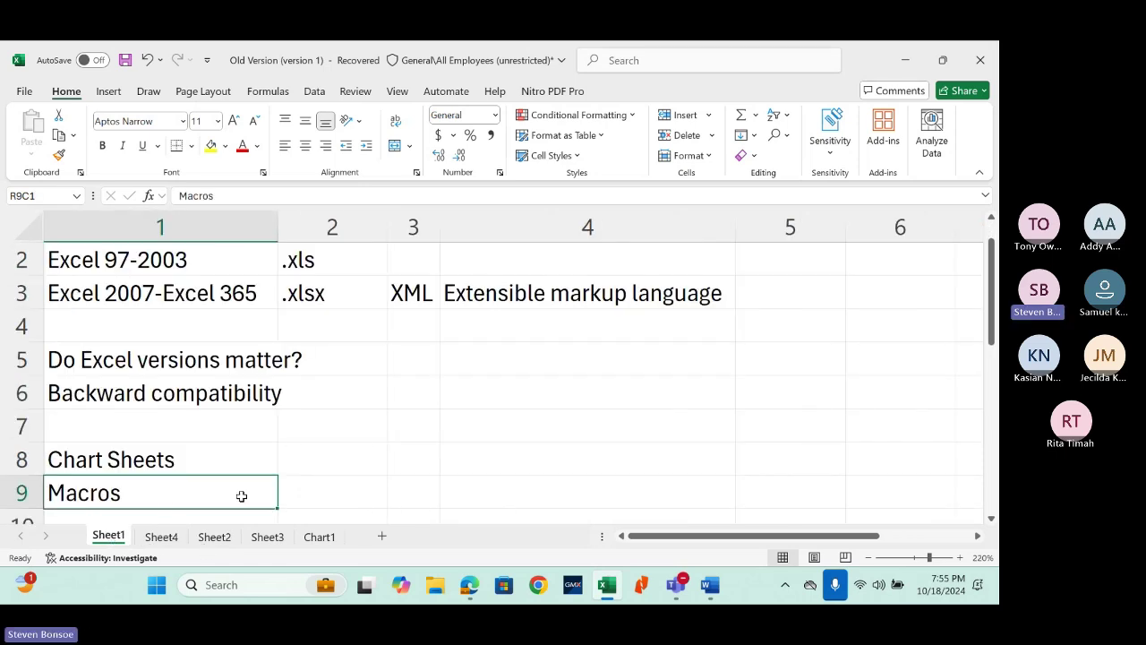
scroll(992, 524, down, 3)
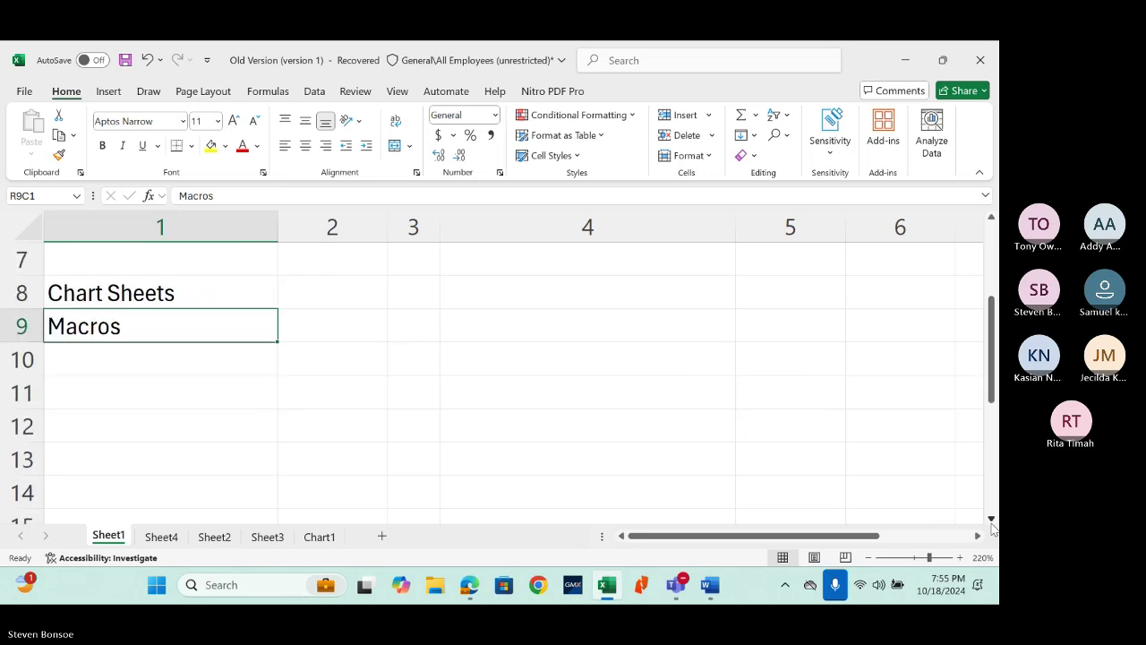
click(179, 294)
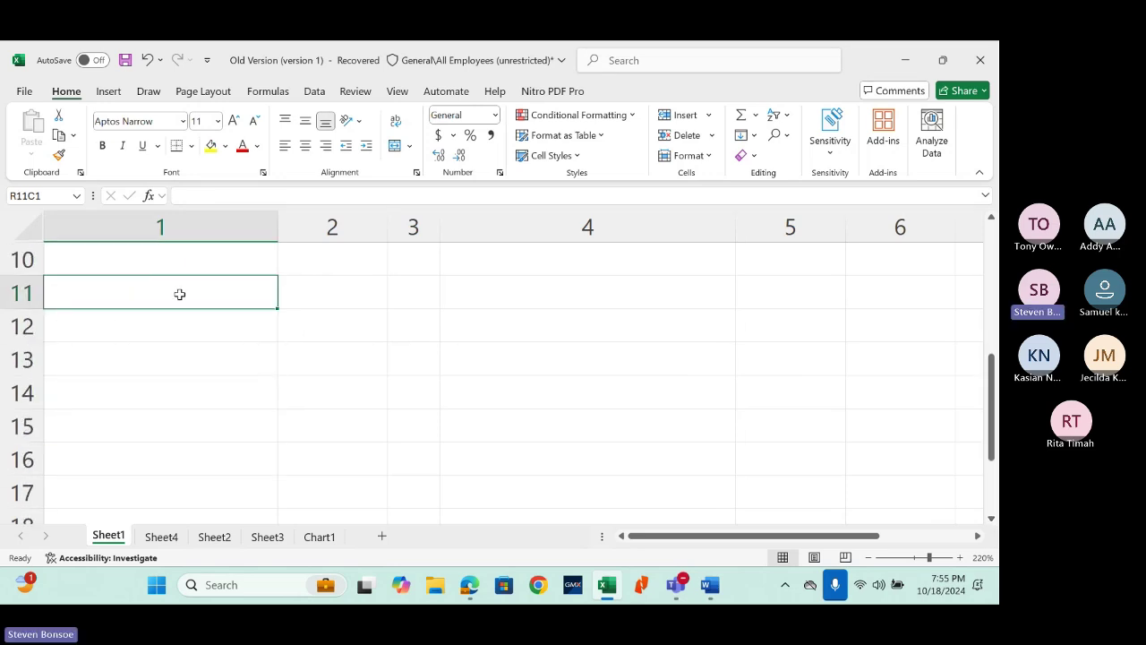
text(Application level)
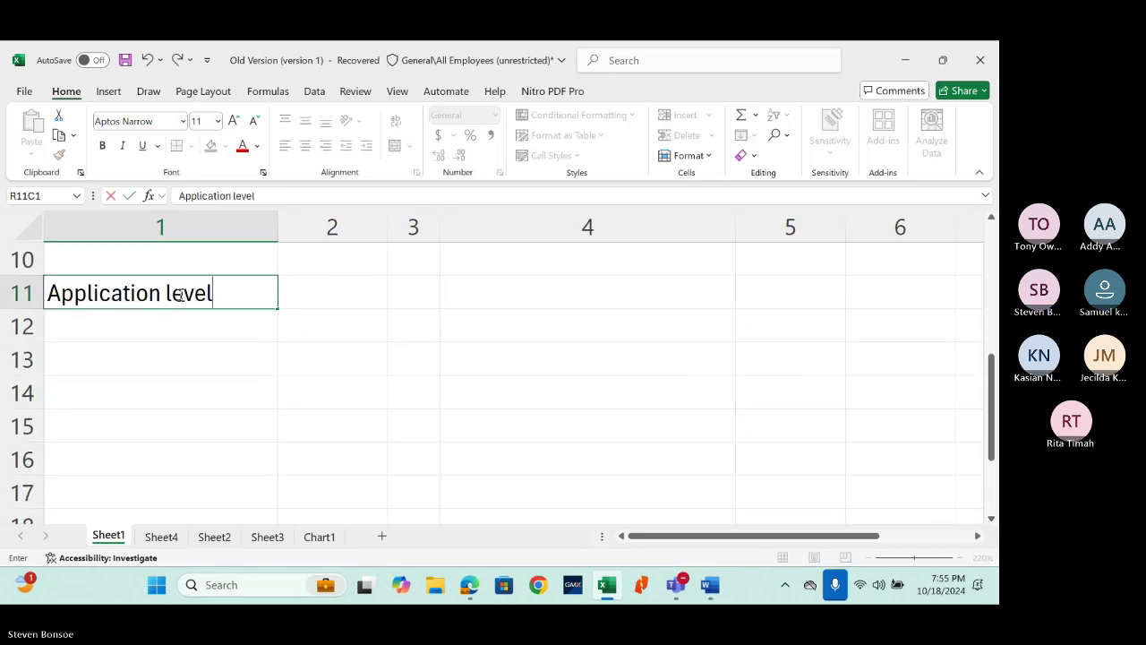
key(Return)
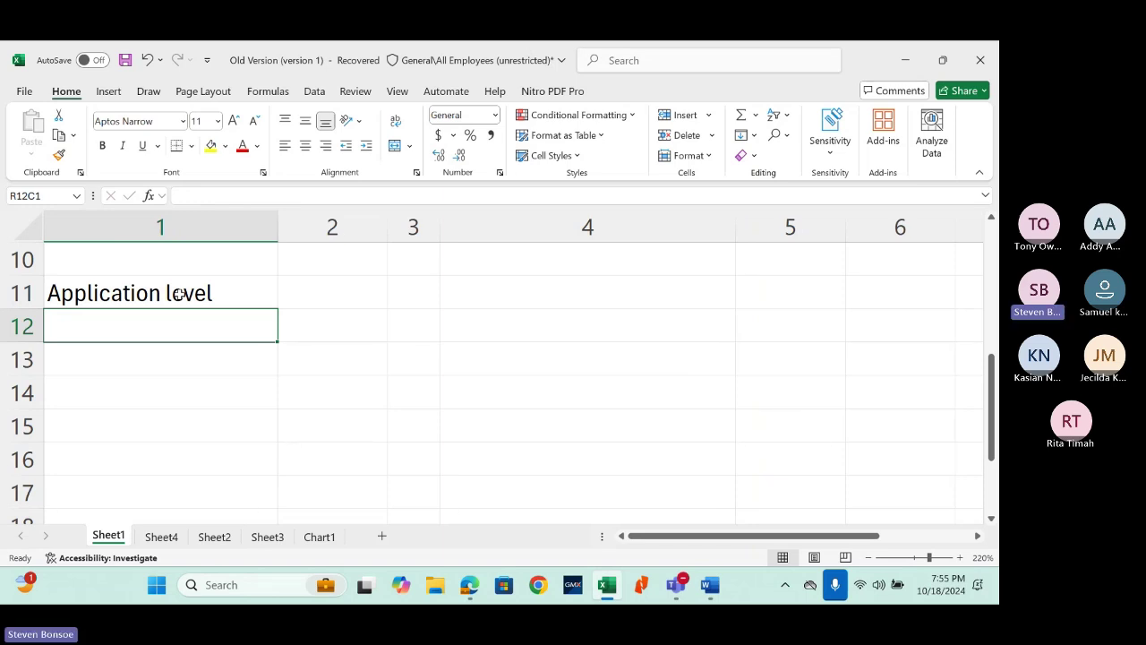
text(Work)
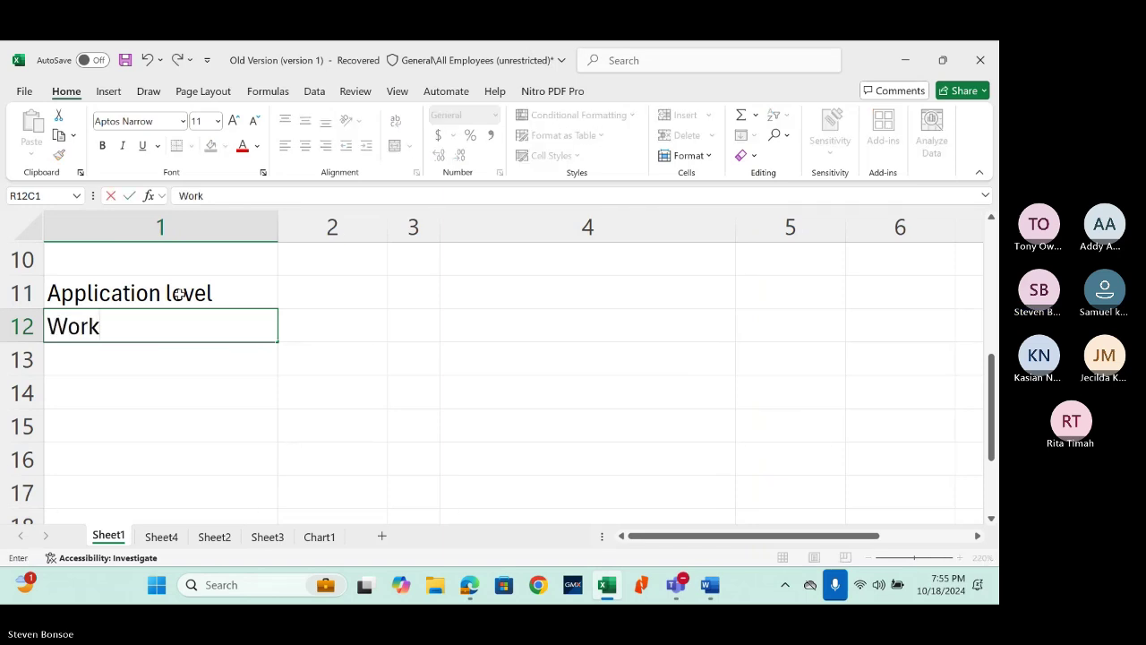
text(book Level)
key(Return)
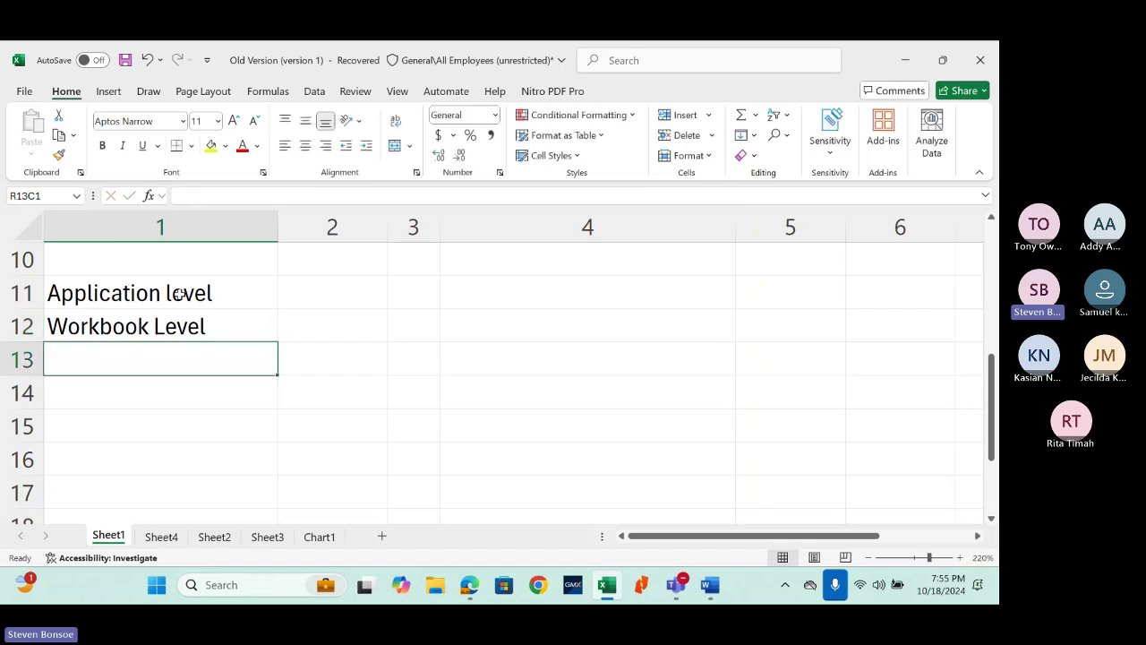
text(Worksh)
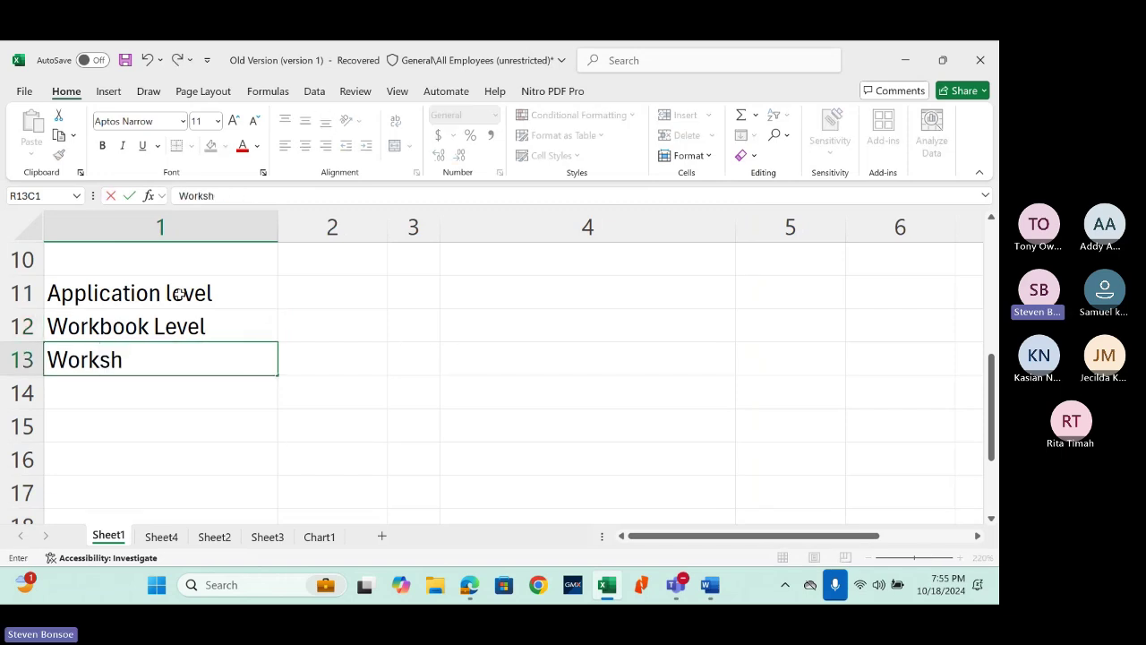
text(eet Level)
key(Return)
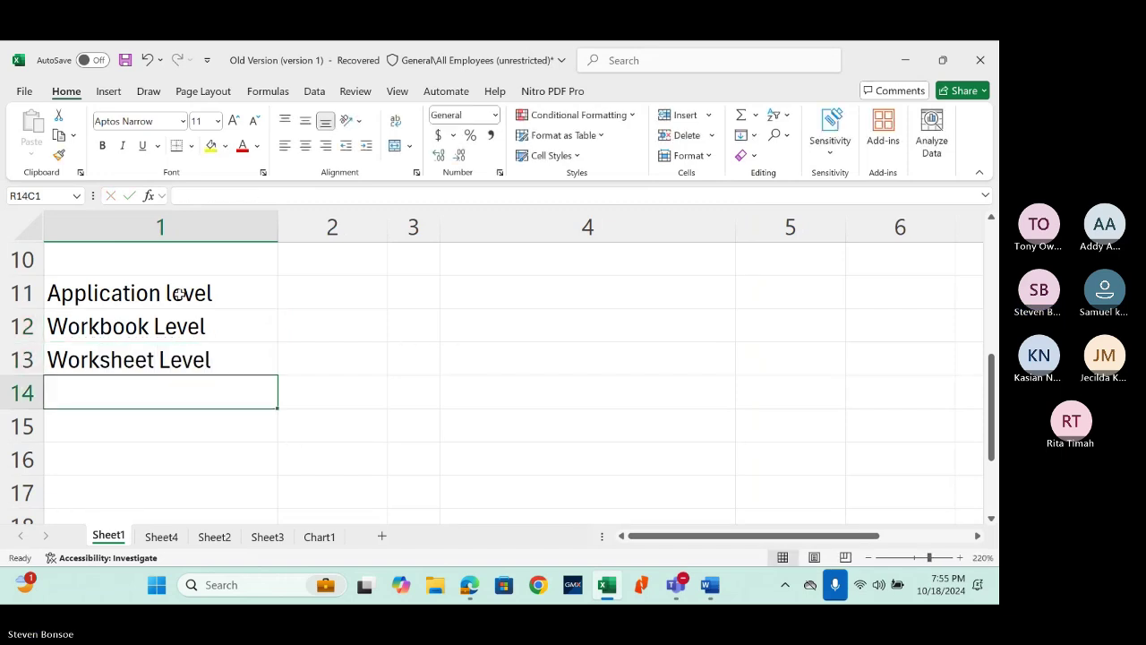
click(318, 361)
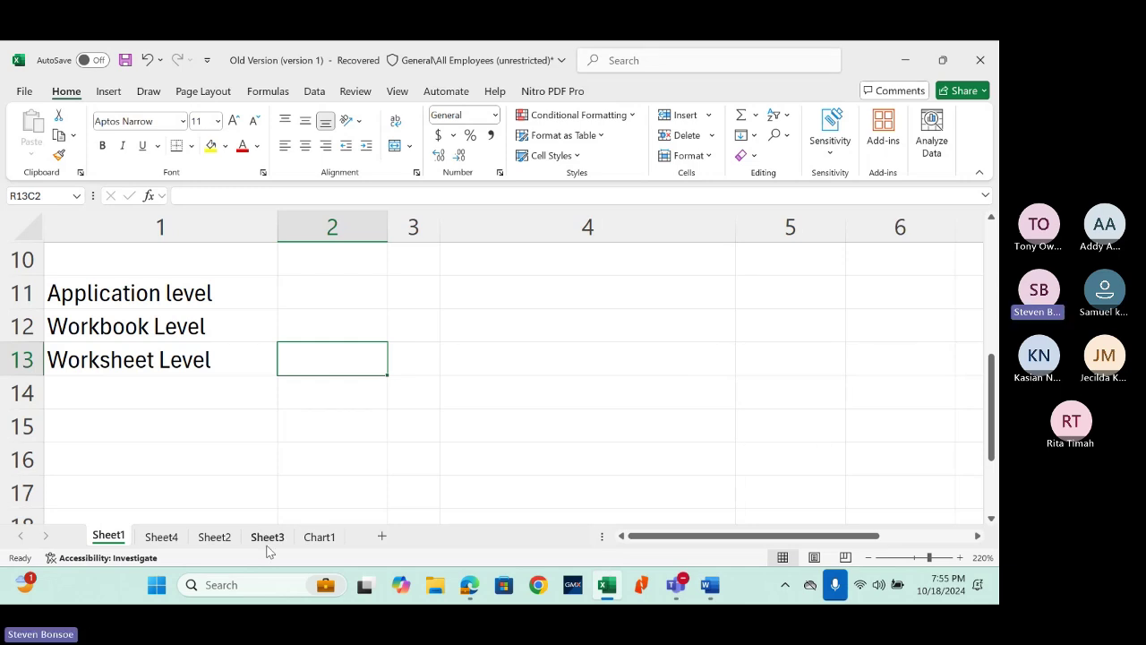
Step: Add another blank worksheet after Sheet1, set its zoom to 240%, and return to the first empty cell below "Worksheet Level" on Sheet1
click(382, 536)
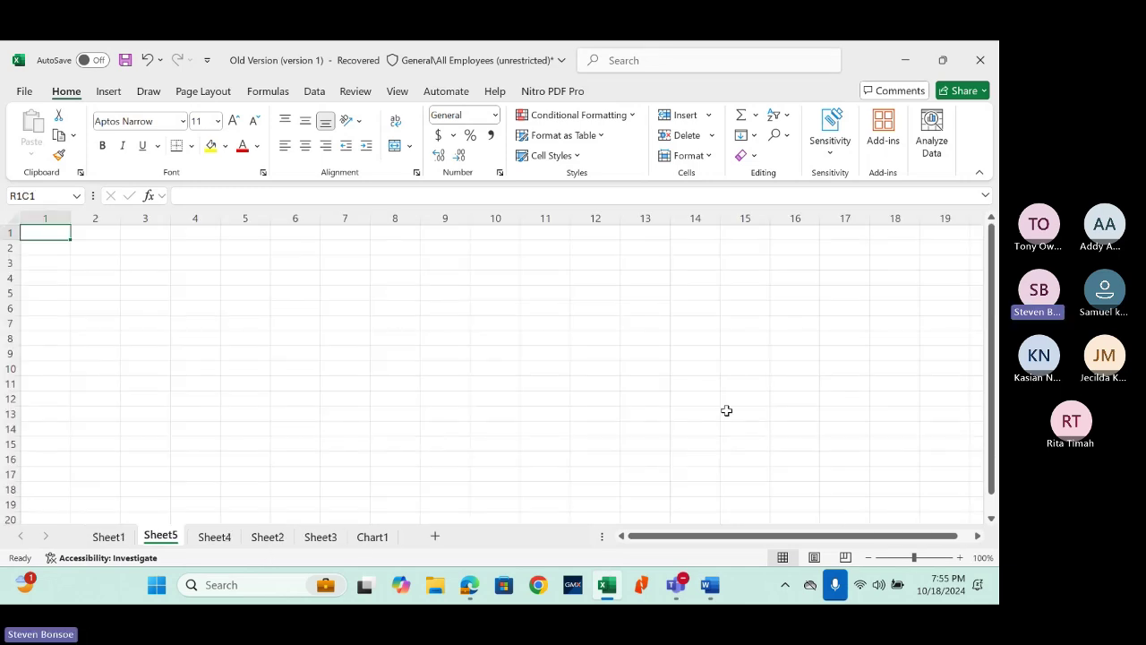
click(960, 557)
click(960, 557)
click(959, 556)
click(959, 557)
click(960, 557)
click(959, 557)
click(960, 557)
click(959, 557)
click(960, 557)
click(959, 556)
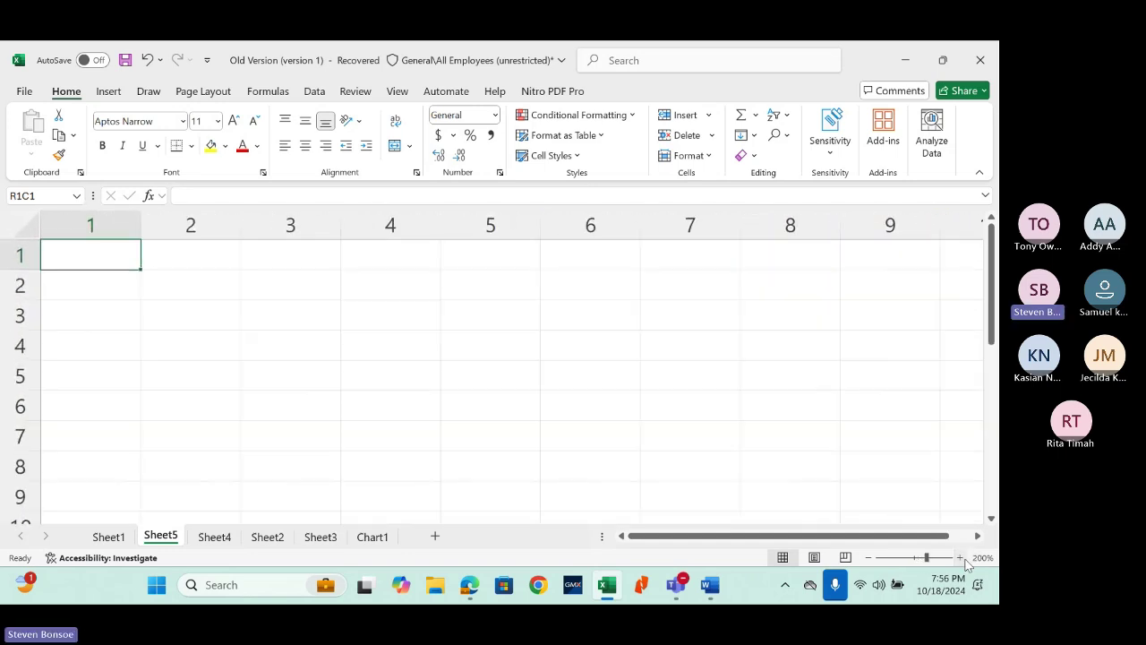
click(960, 557)
click(960, 557)
click(960, 556)
click(960, 557)
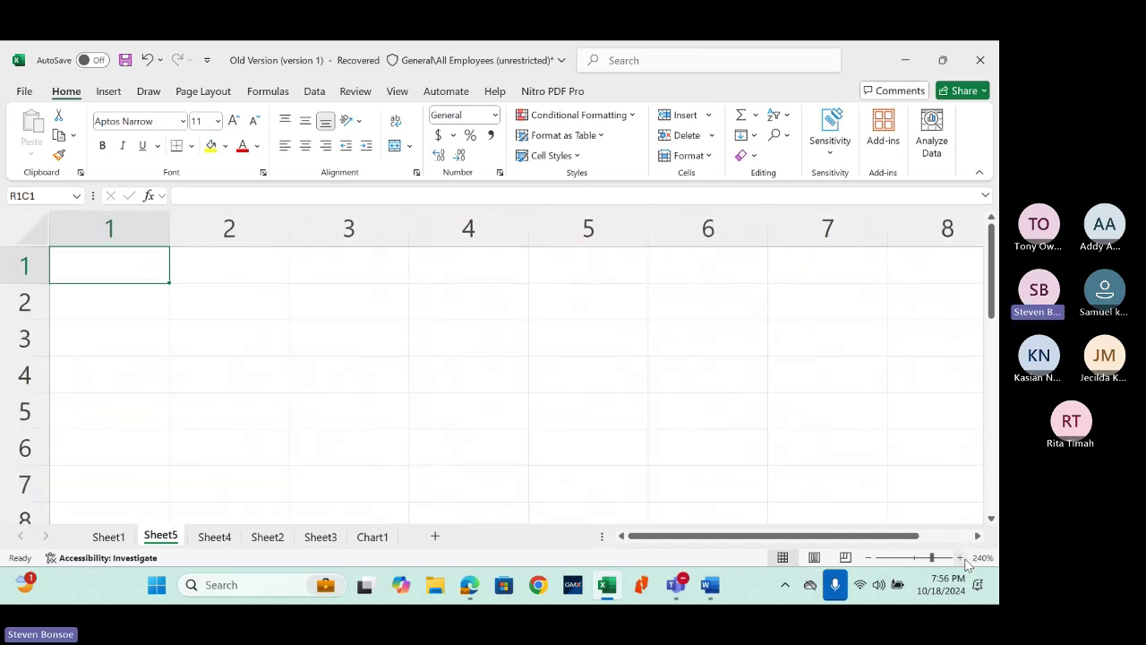
key(ctrl+Page_Up)
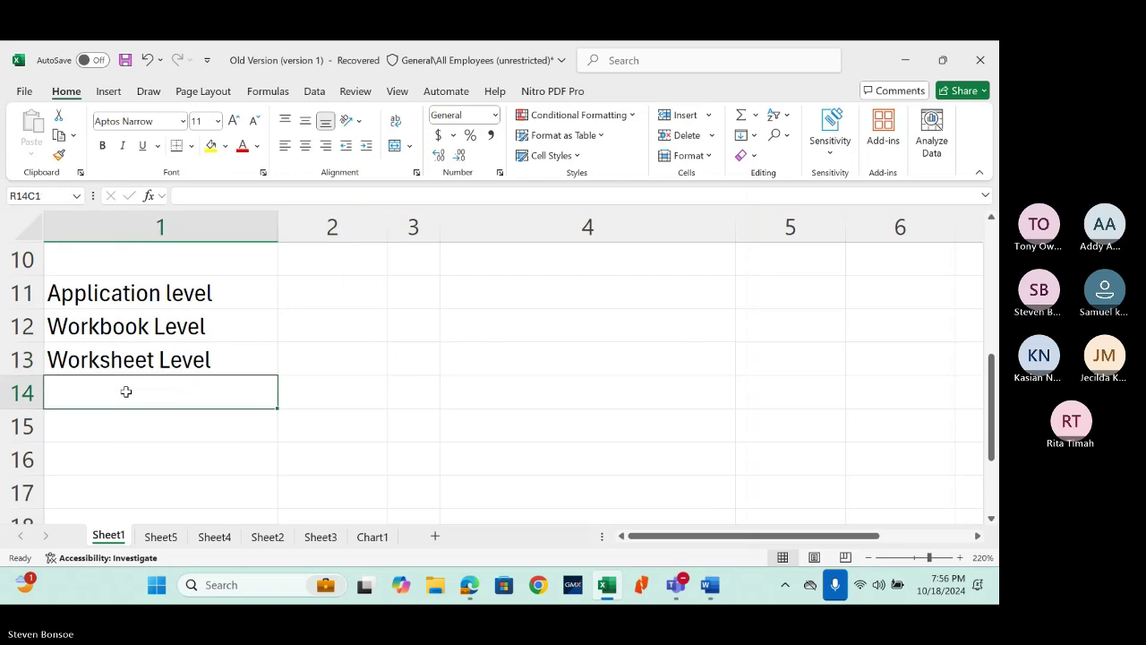
Step: Enter "Workbooks", "Sheets" and "Cells" beside the application, workbook and worksheet levels in rows 11 to 13 of the second column
click(335, 348)
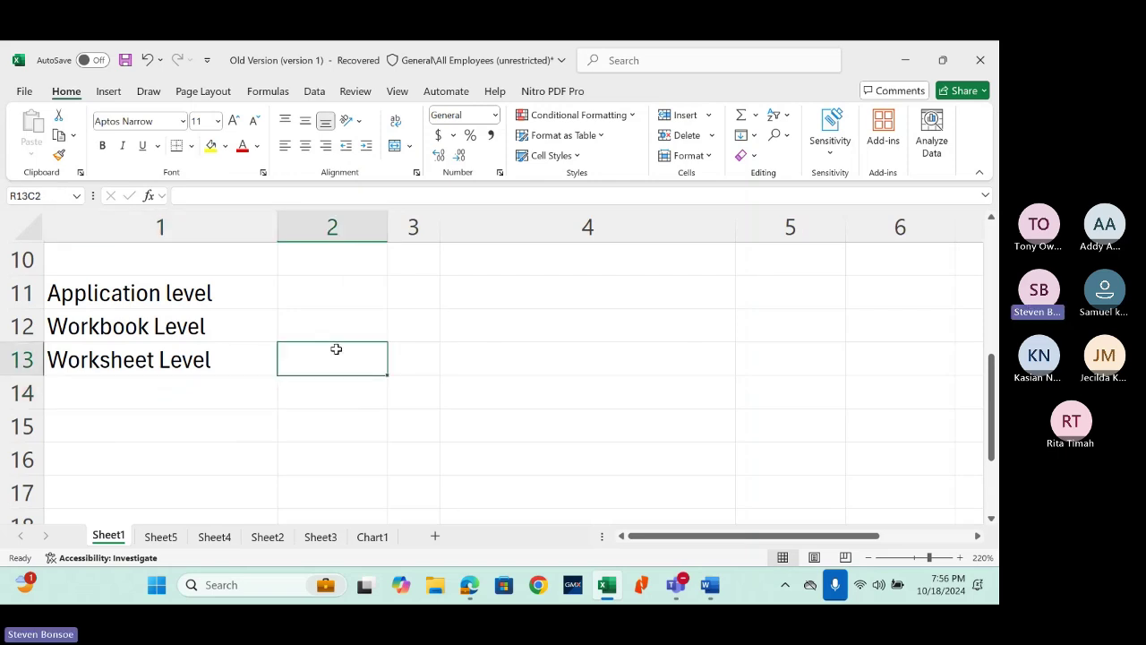
text(Cells)
key(Return)
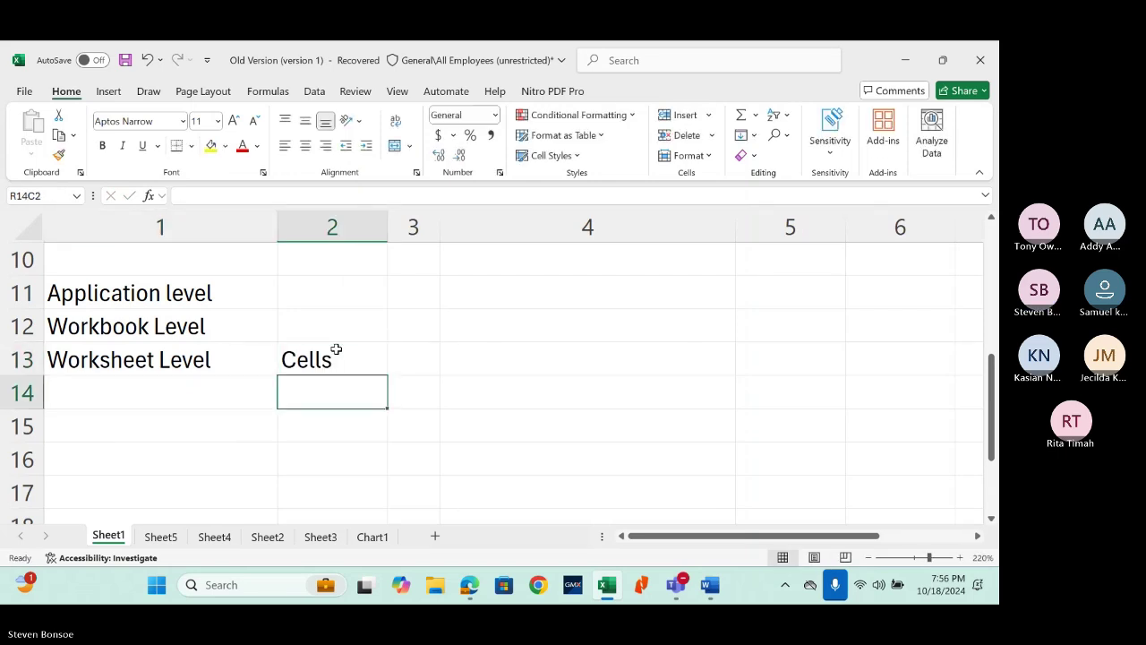
click(352, 335)
text(She)
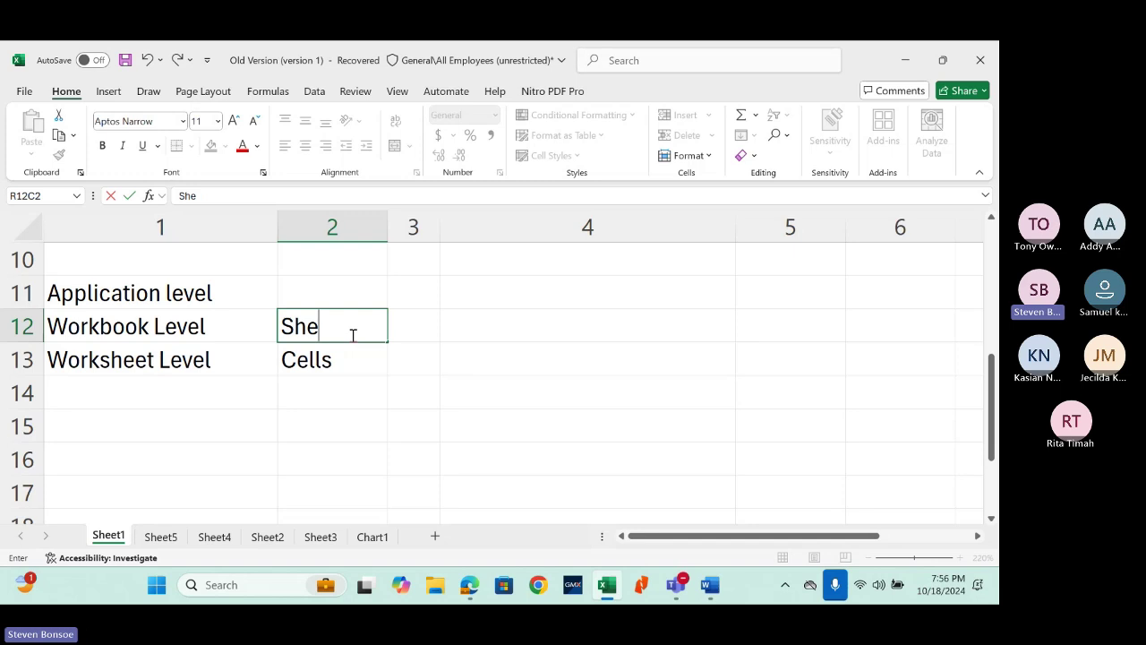
text(ets)
key(Up)
text(W)
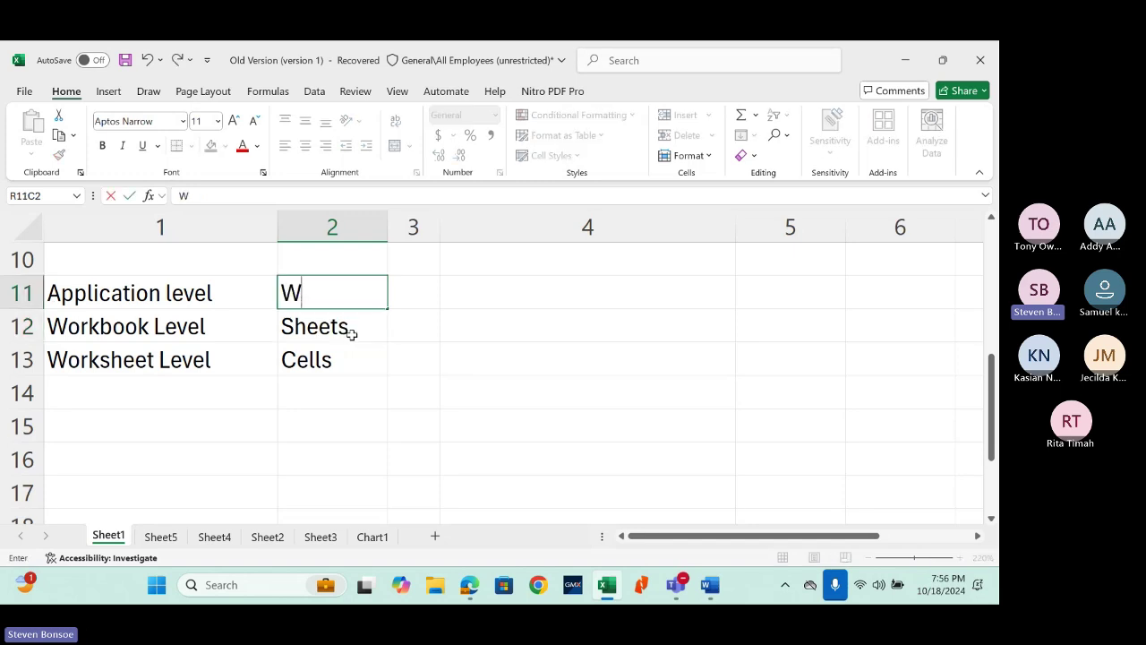
text(orkbooks)
key(Return)
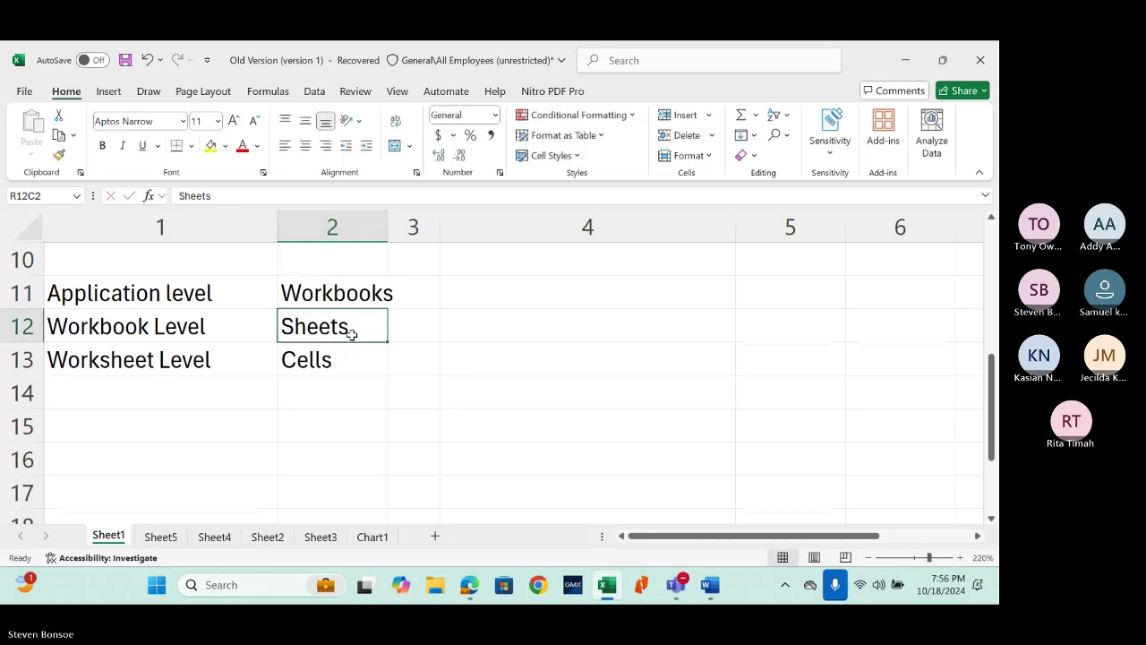
Step: On Sheet5, select the cell at row 4, column 4, followed by the whole of column 4 and the whole of row 4
click(161, 537)
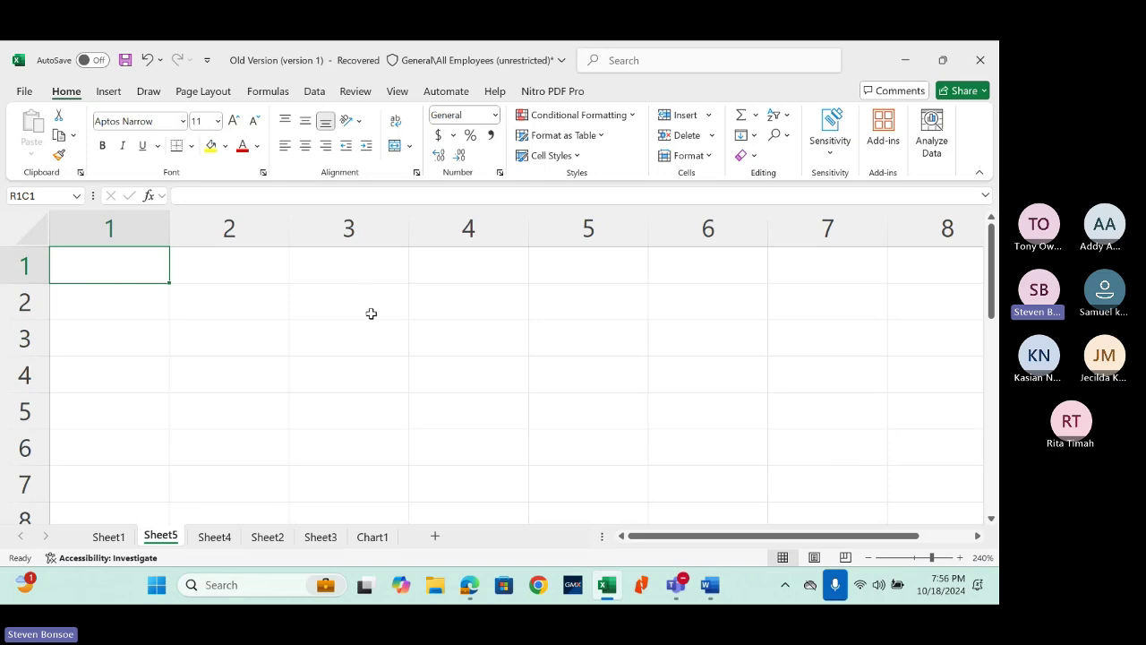
click(472, 360)
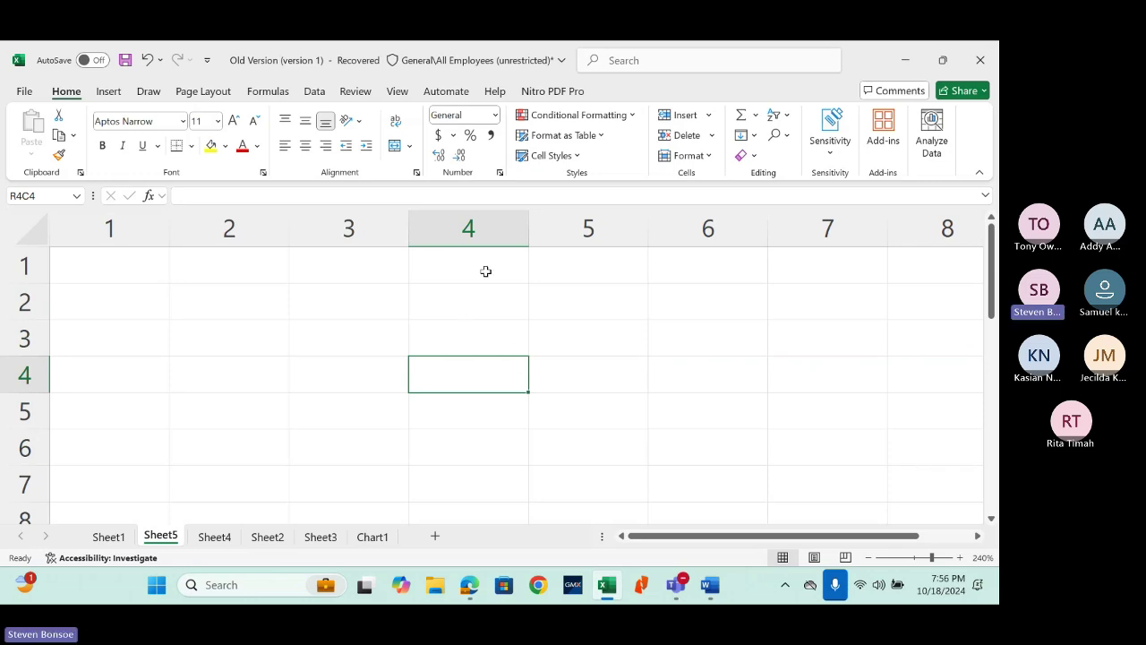
click(479, 216)
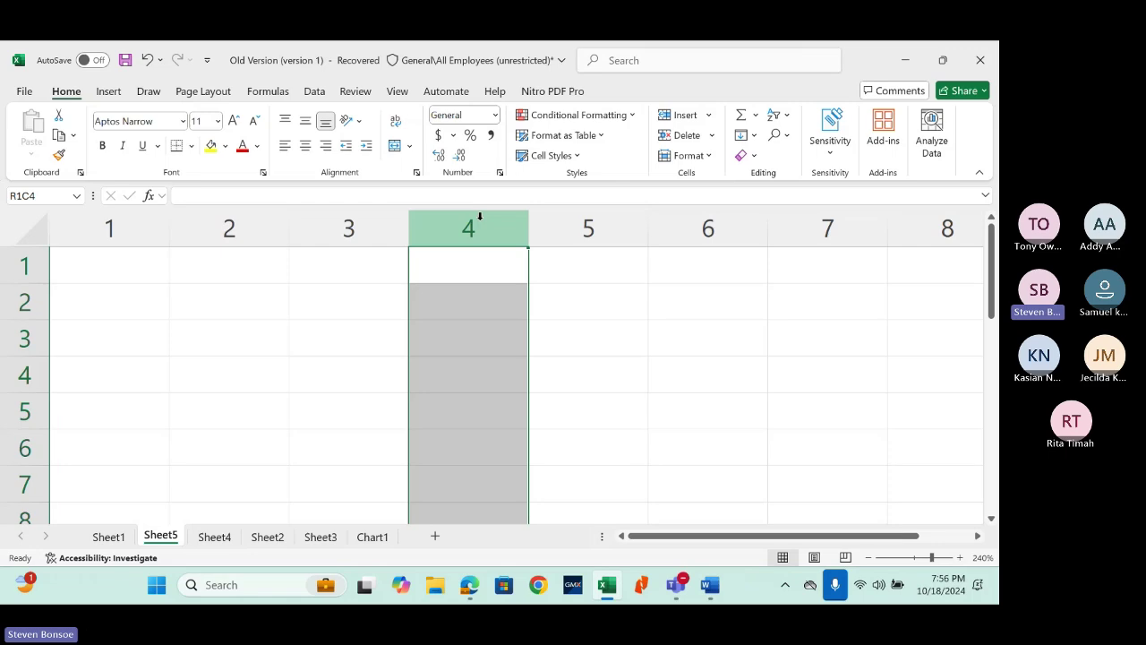
click(18, 373)
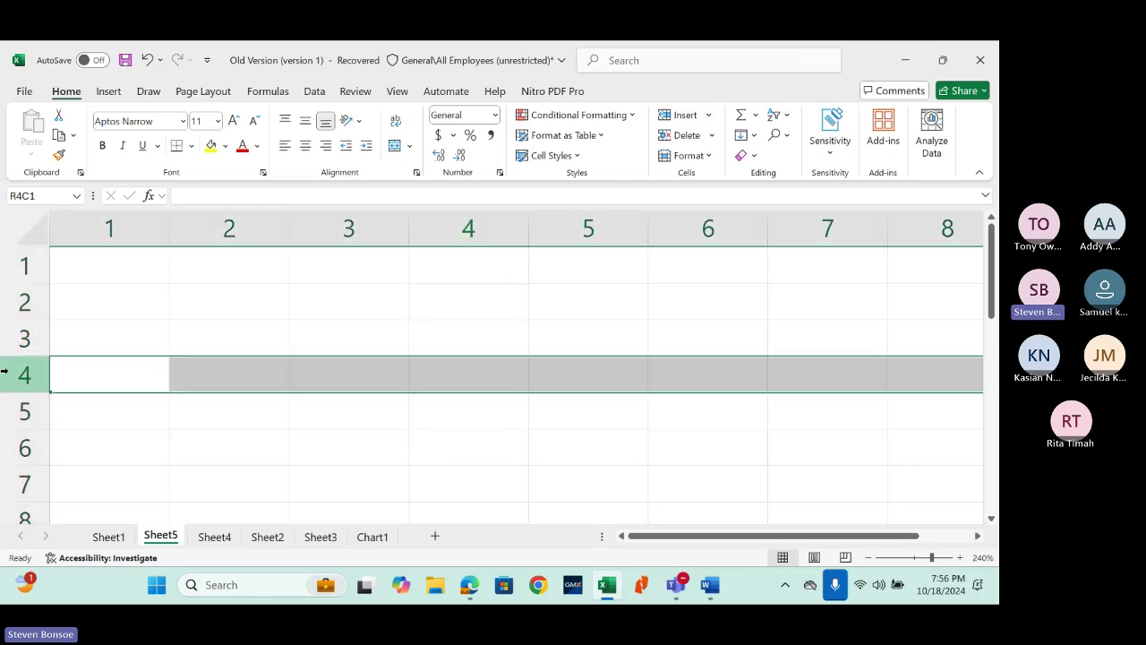
Step: Turn off the R1C1 reference style in the formula options
click(25, 92)
click(40, 544)
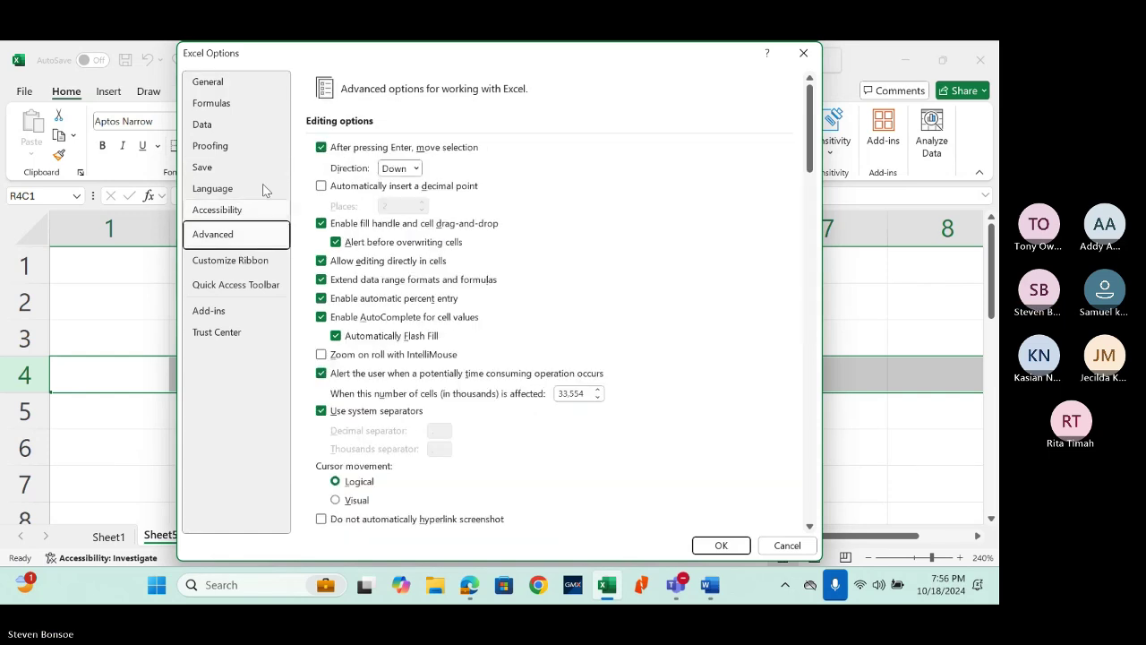
click(240, 103)
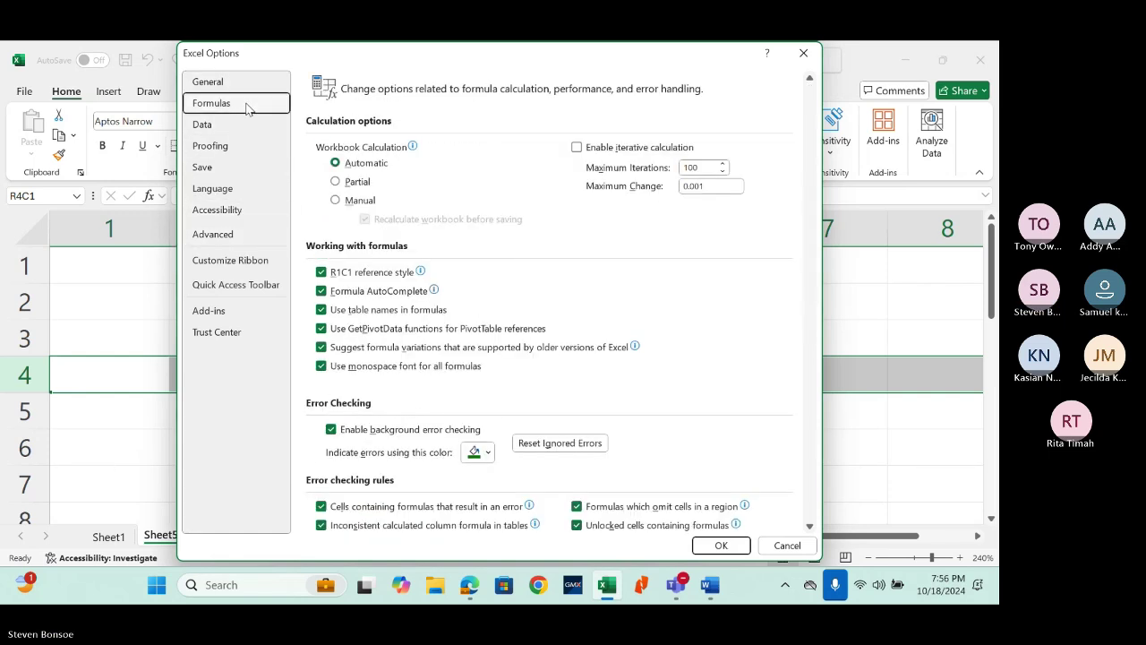
click(346, 273)
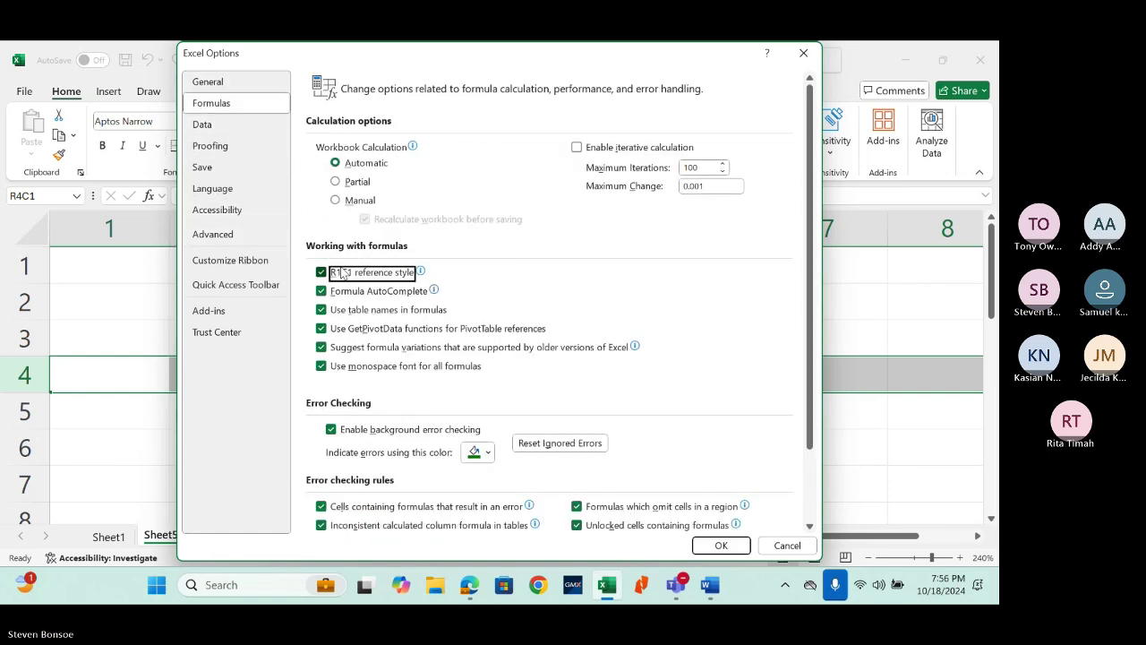
click(720, 545)
Step: Select cell C2, row 3, column E and row 5 in turn, ending with column E and row 5 selected together
click(329, 315)
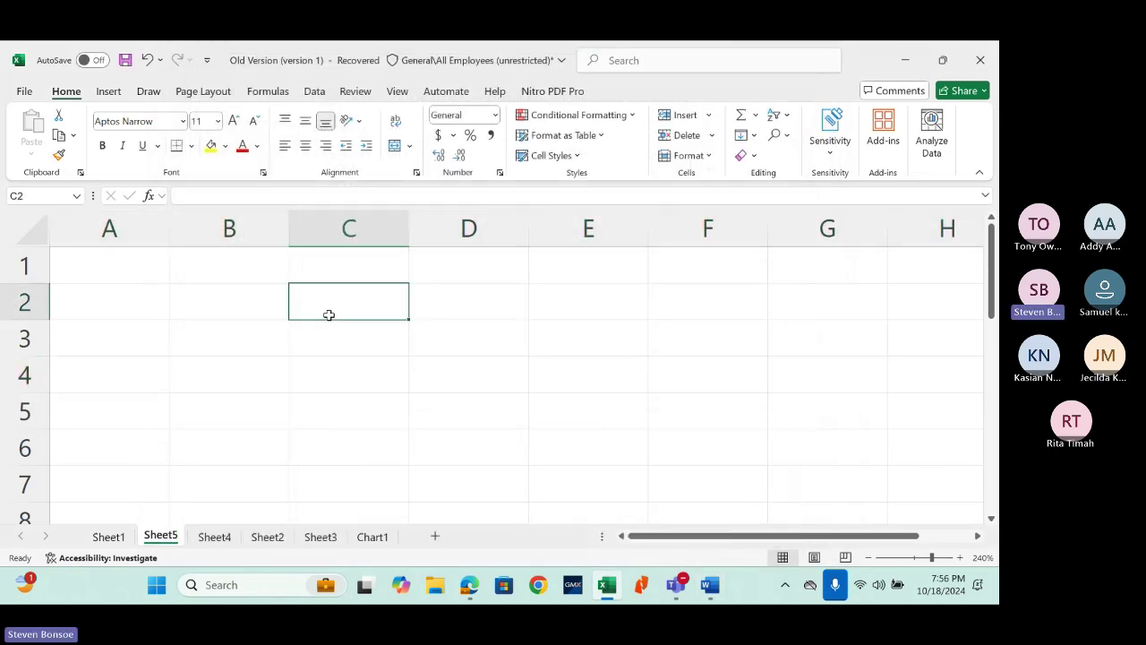
click(13, 333)
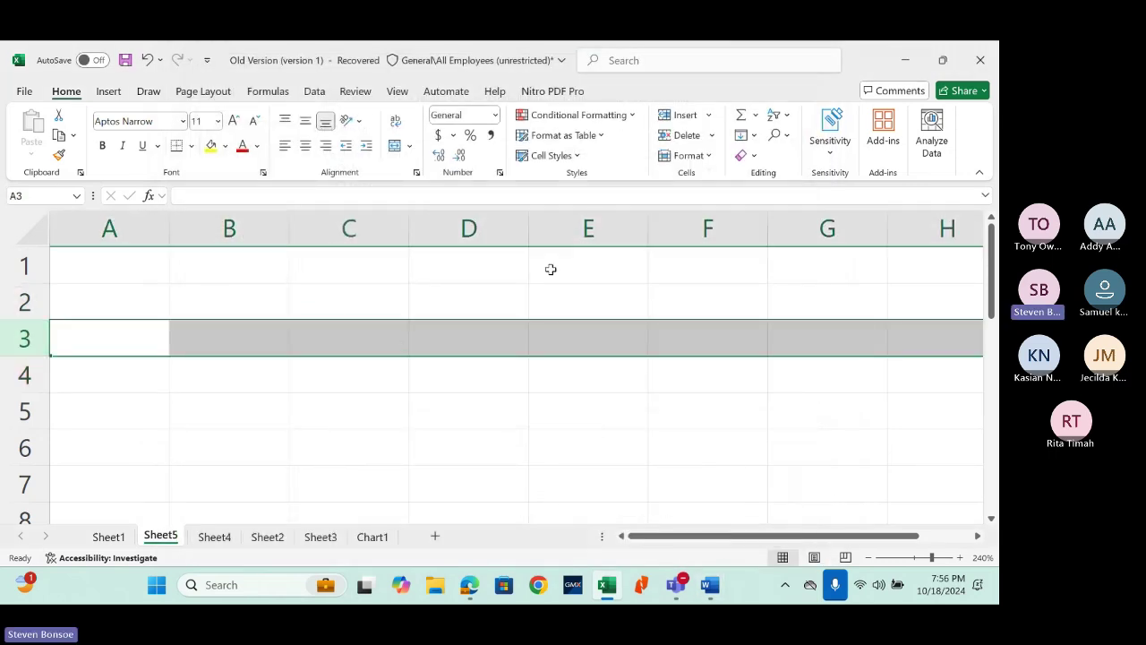
click(596, 235)
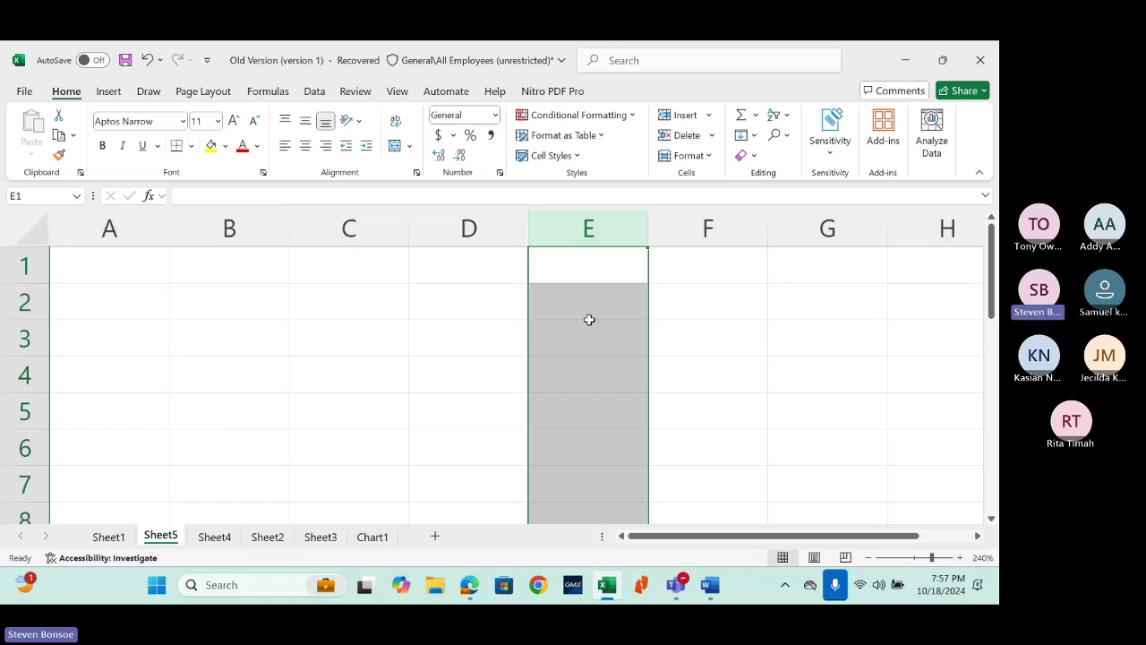
click(25, 412)
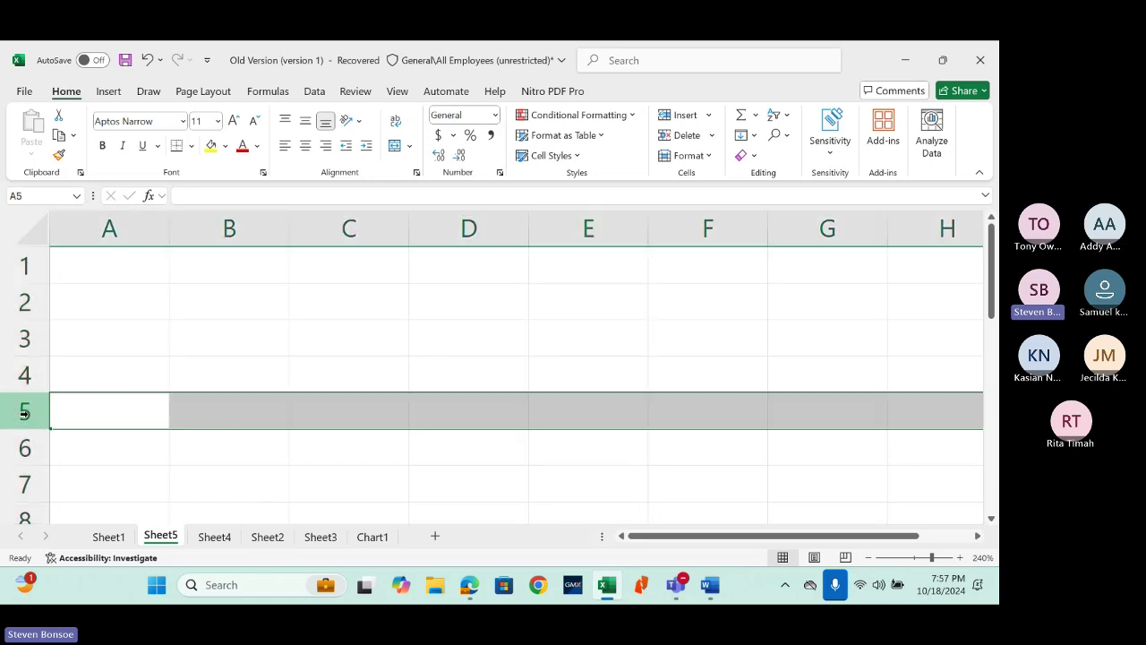
click(573, 228)
ctrl+click(25, 411)
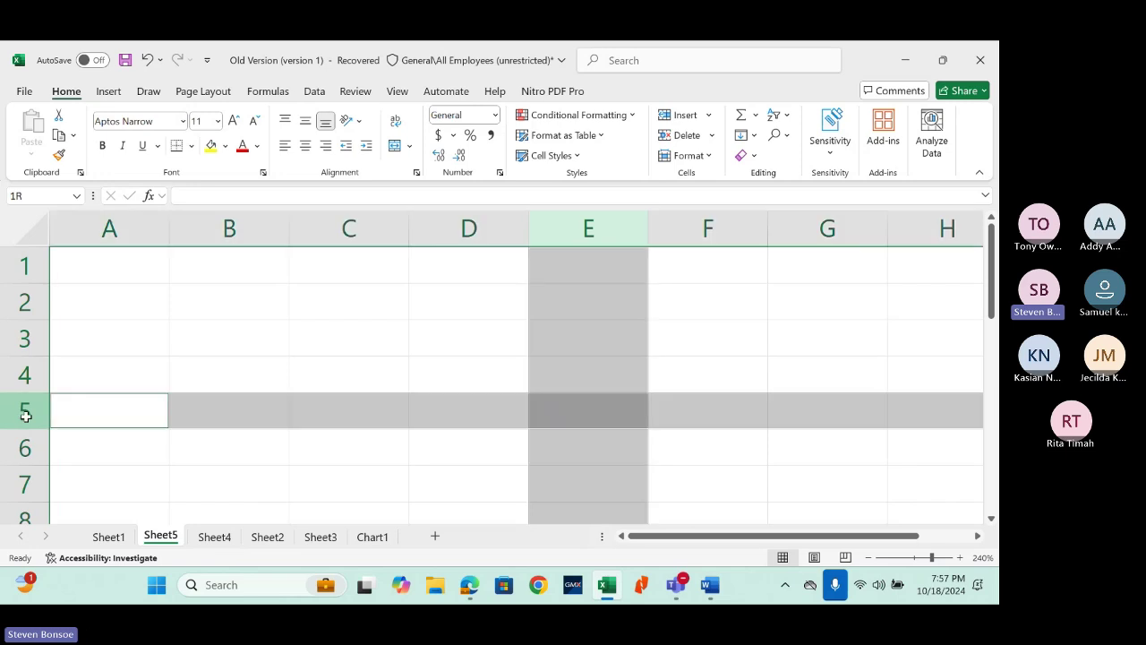
Step: Enter "Cell" in E5, where column E and row 5 intersect, and select that cell again
click(571, 419)
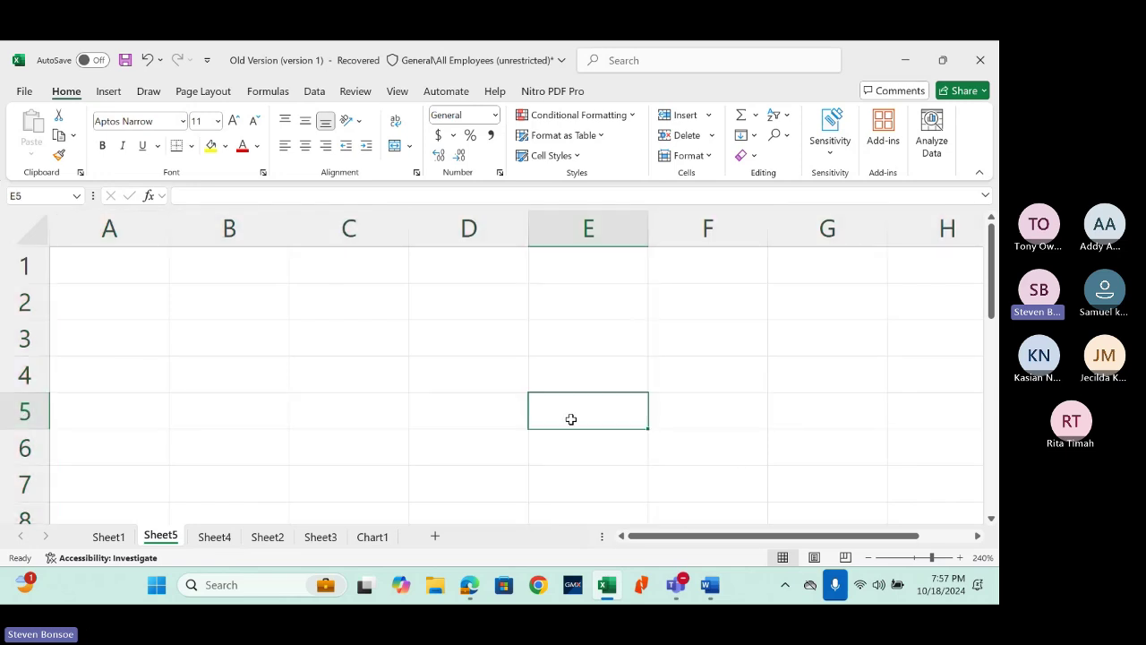
text(Cells)
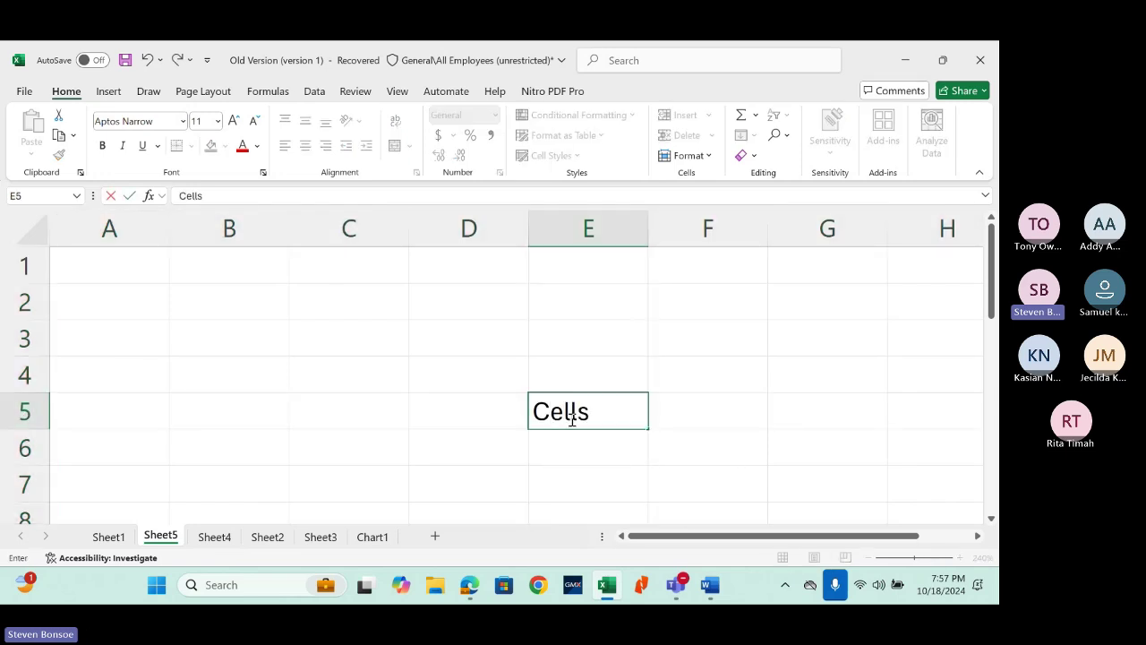
key(BackSpace)
key(Return)
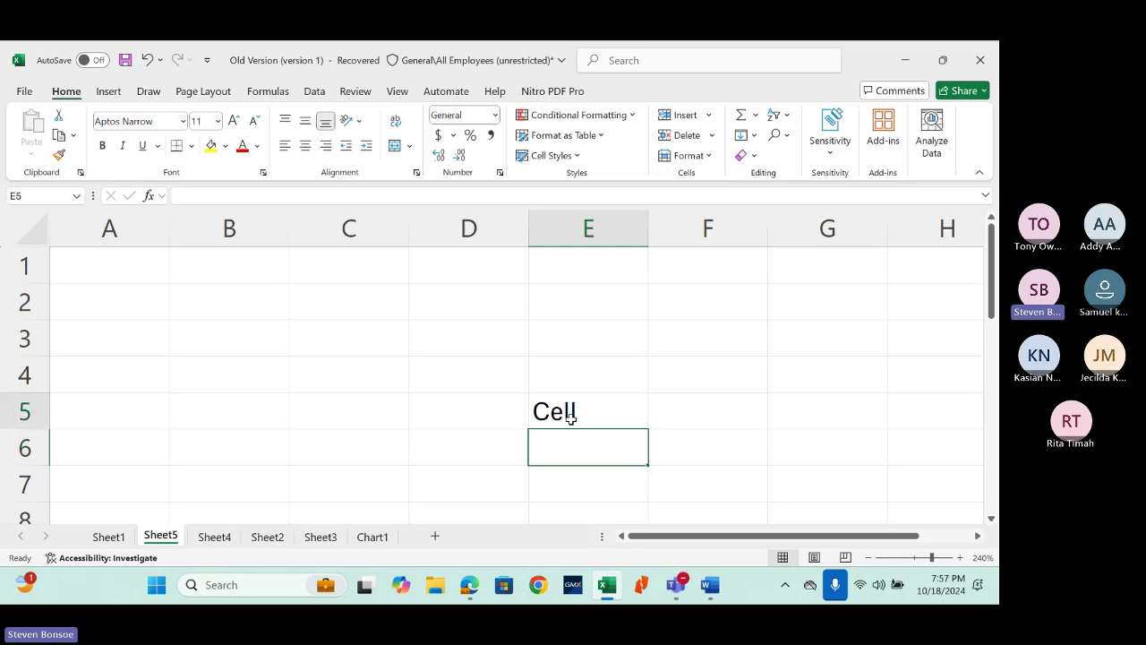
click(571, 419)
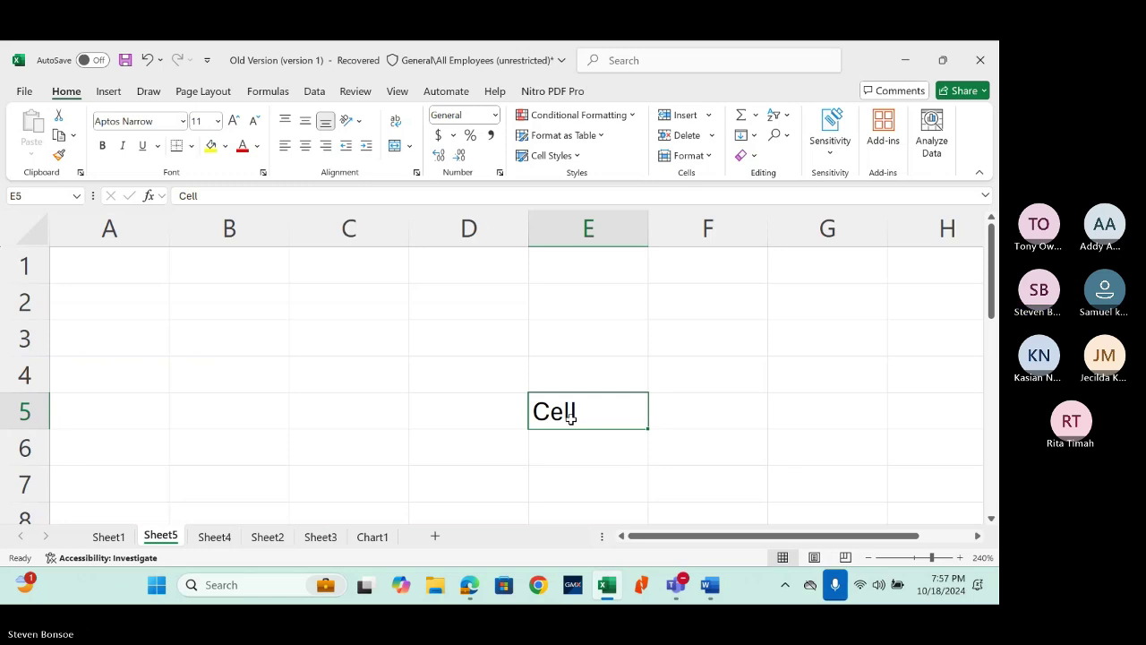
Step: Select column E and step the active cell down to E22, and return to E5 to extend the selection down the column
click(589, 232)
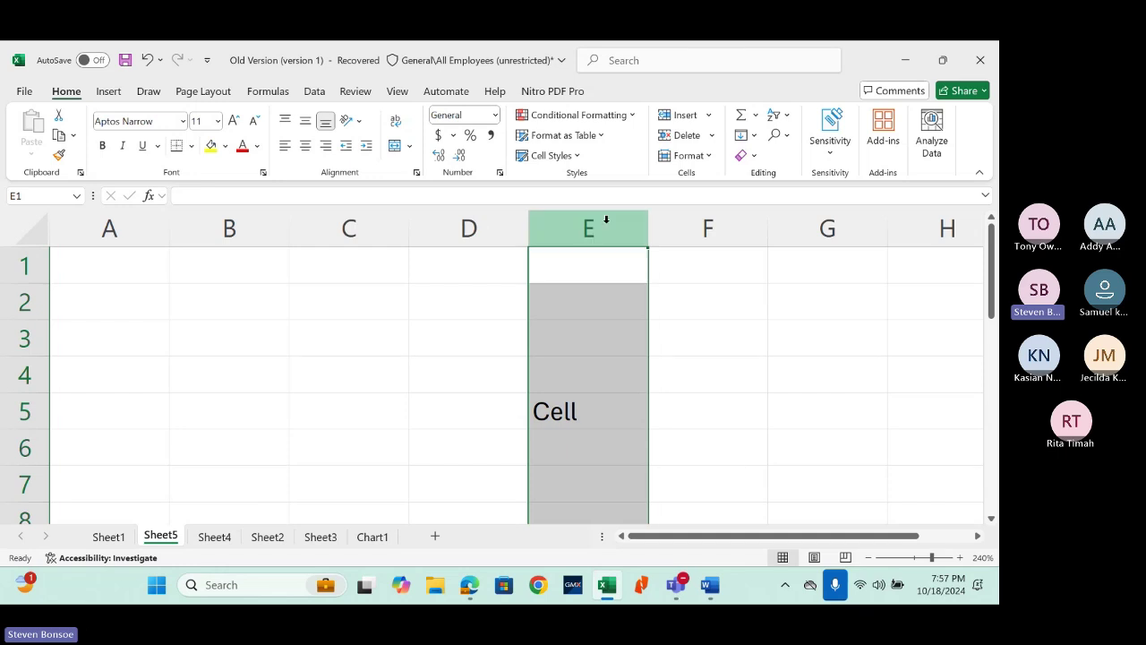
key(Down)
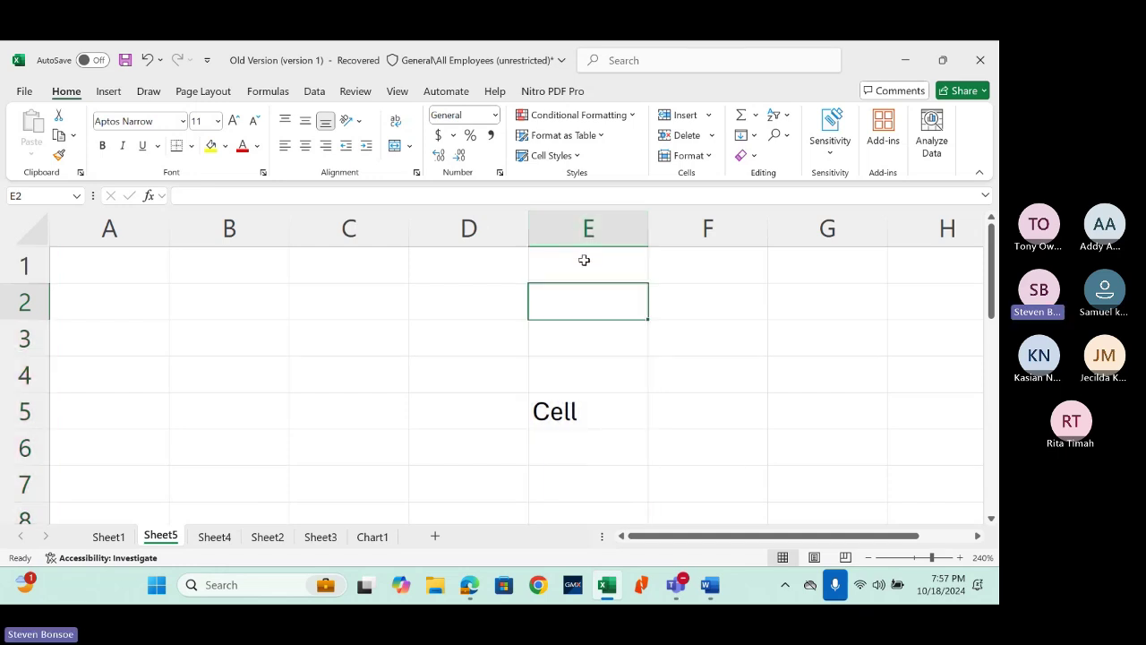
click(616, 222)
key(Return)
key(Return)
key(Return)
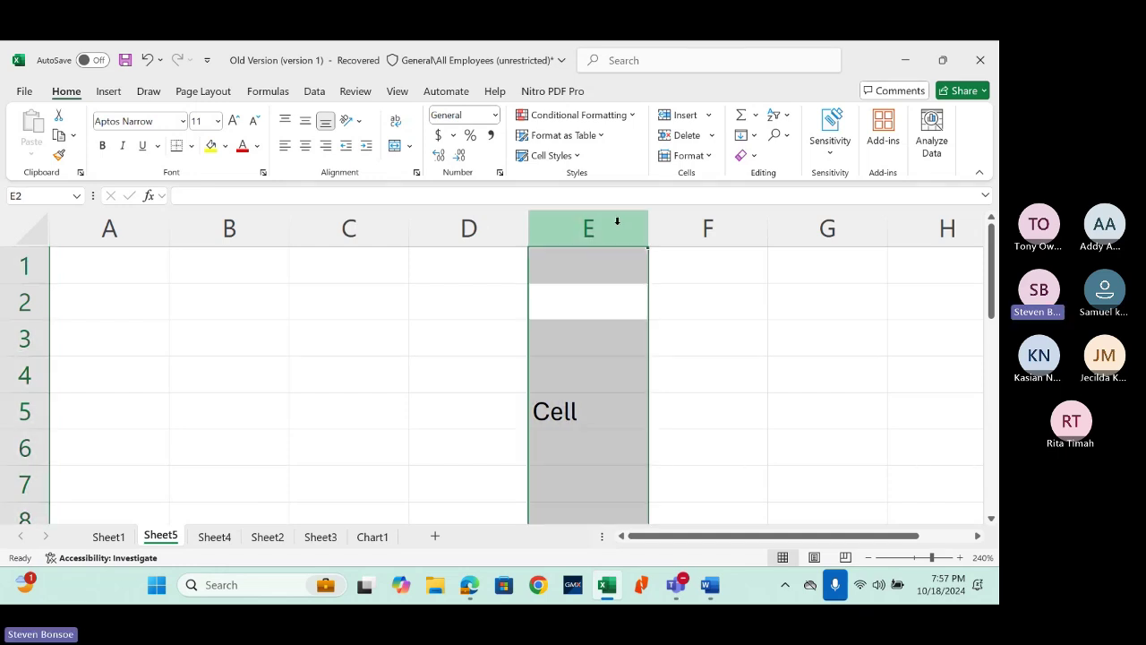
key(Return)
key(Return)
key(Return)
key(Return)
key(Return)
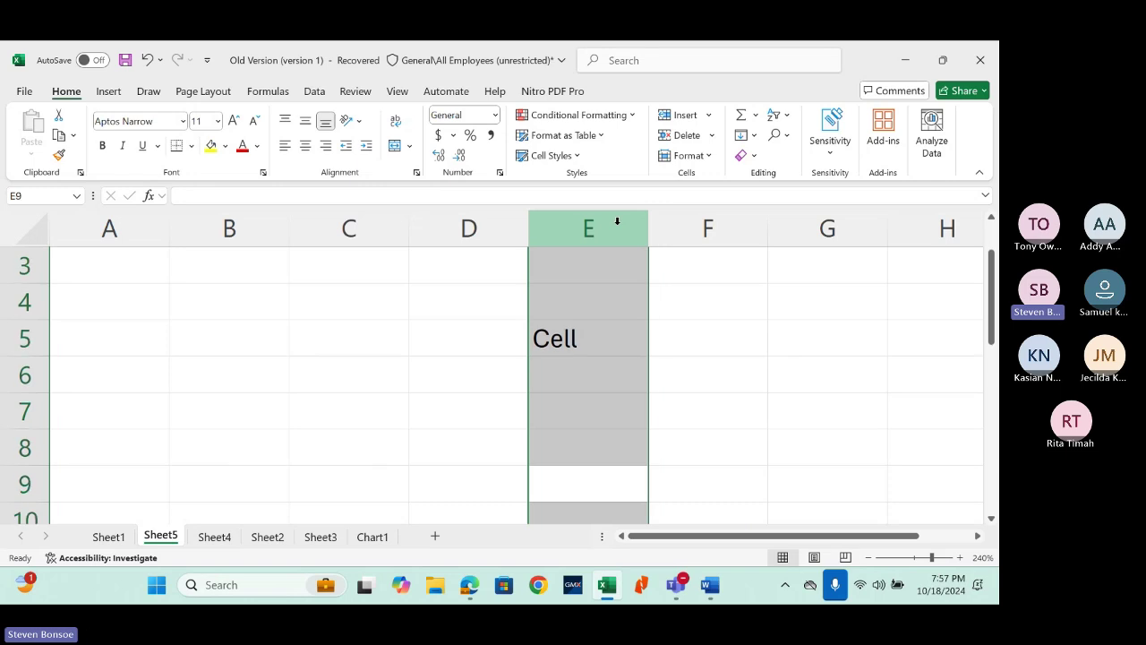
key(Return)
key(Return)
key(Return)
key(Return)
key(Return)
key(Return)
key(Return)
key(Return)
key(Return)
key(Return)
key(Return)
key(Return)
key(Return)
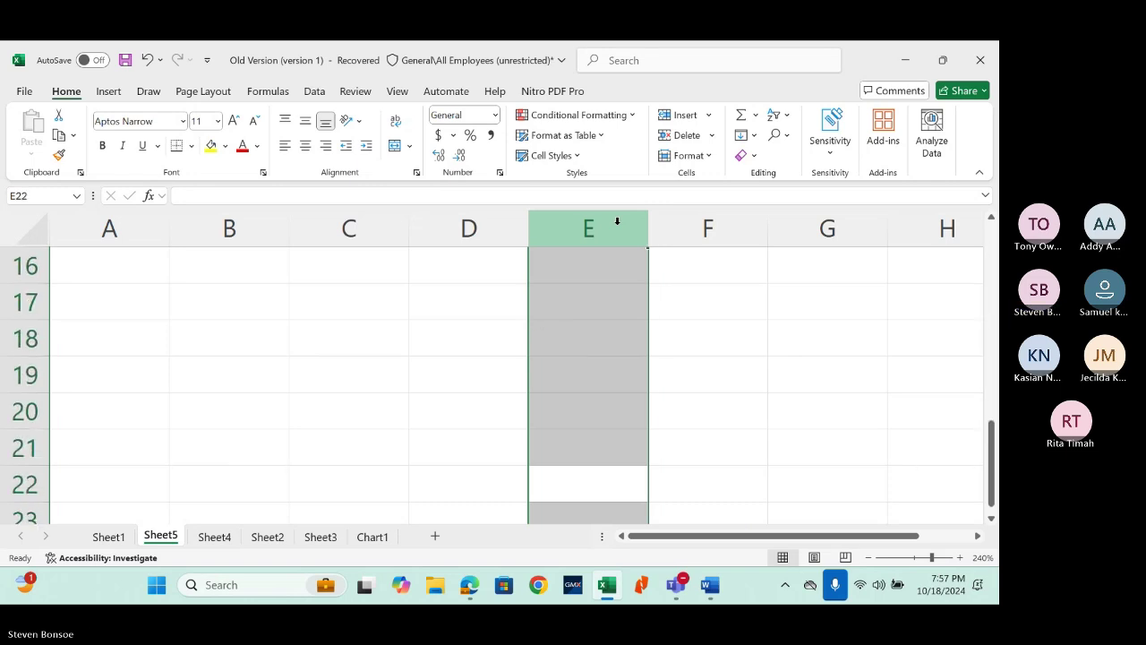
key(ctrl+Up)
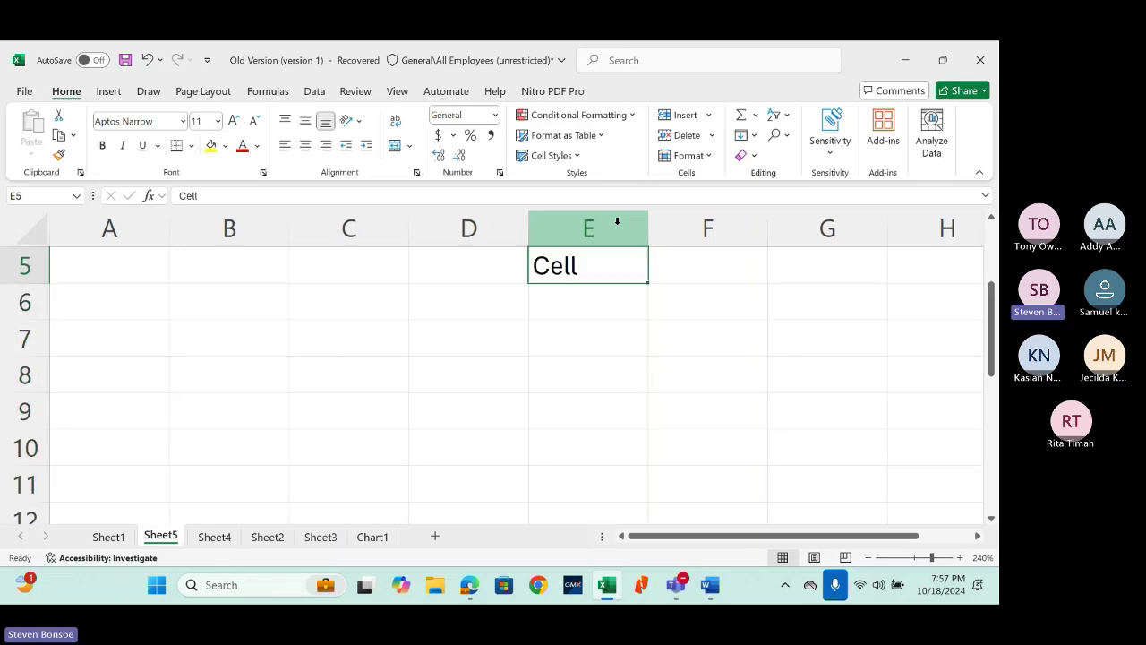
key(ctrl+shift+Down)
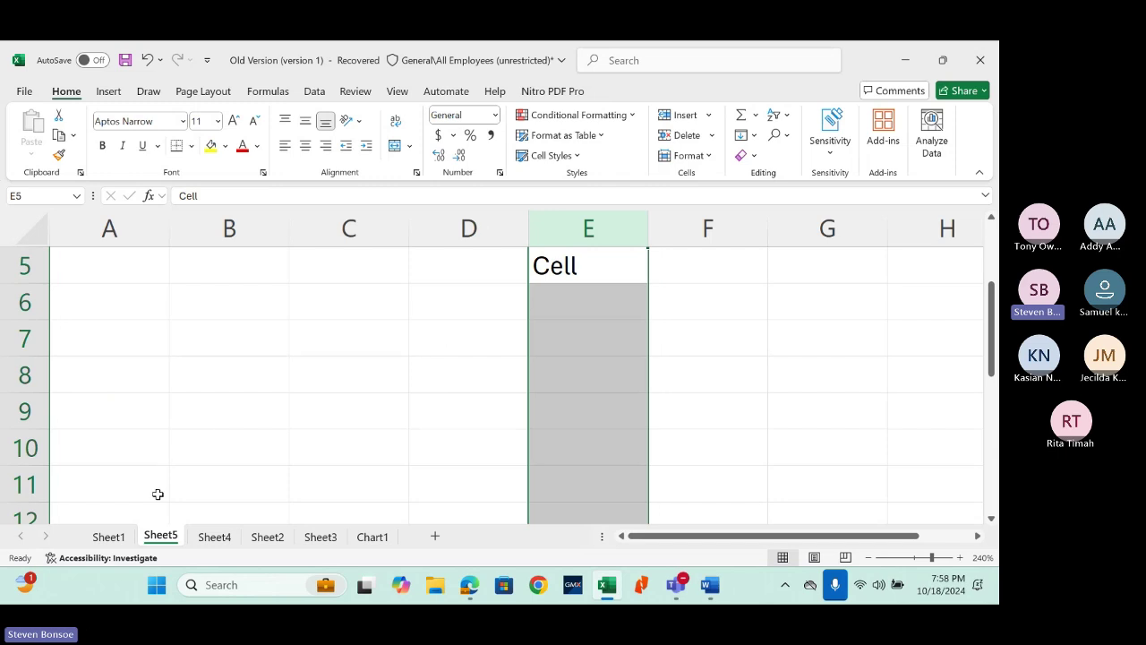
Step: Enter "Cell Referencing System" in cell A15 of Sheet1
click(108, 536)
click(148, 417)
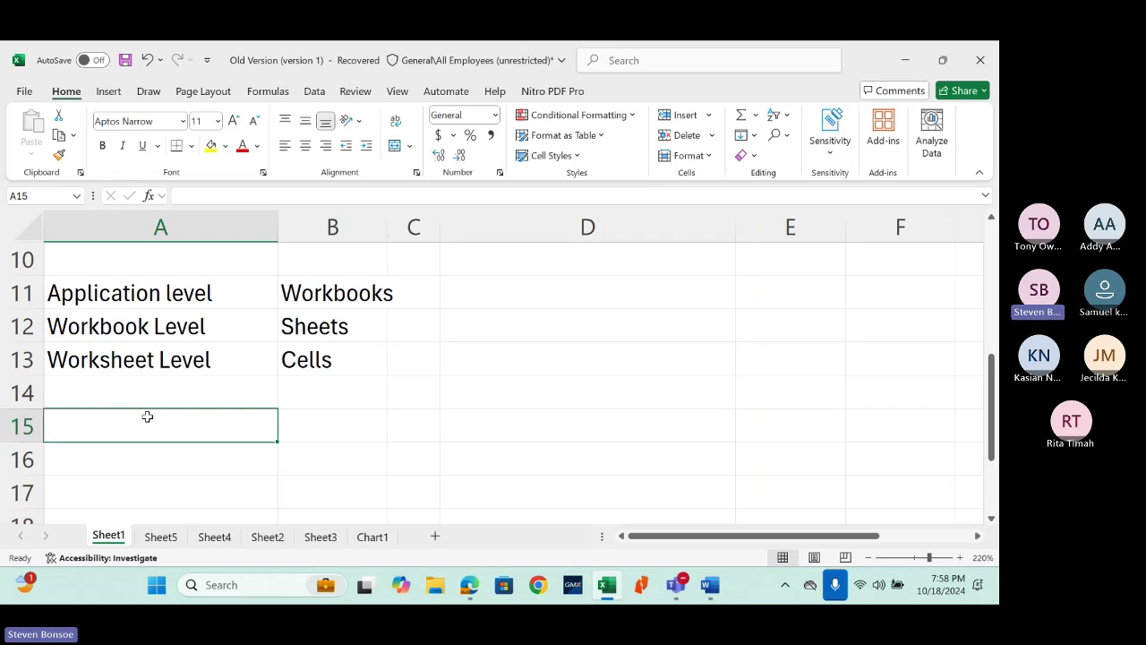
text(C)
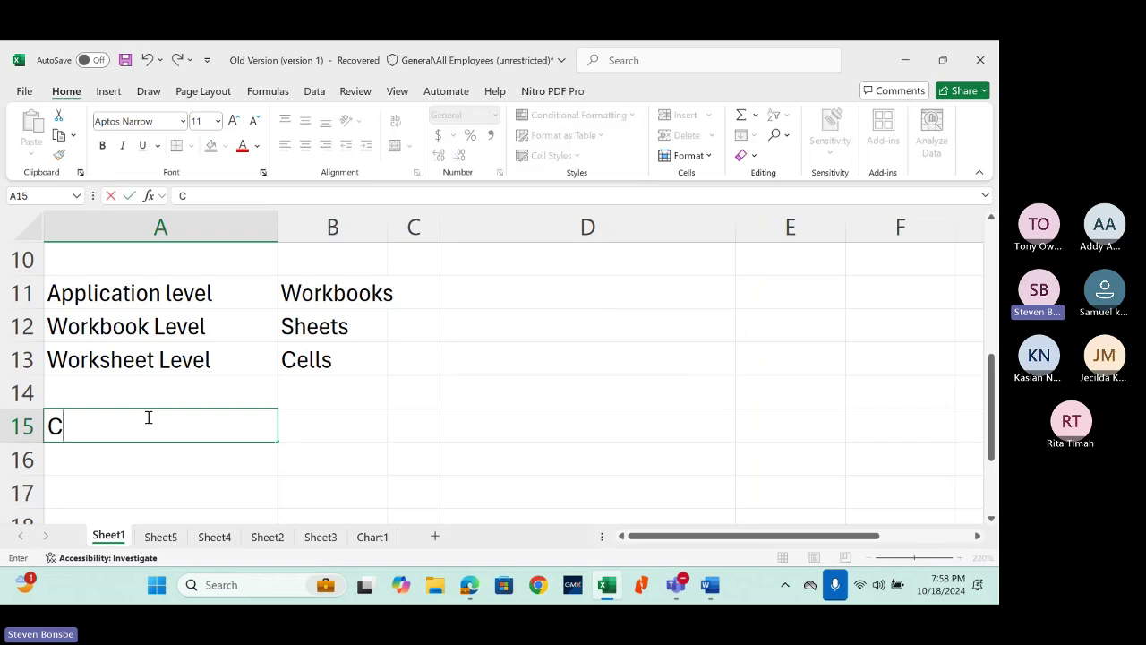
text(ell Refere)
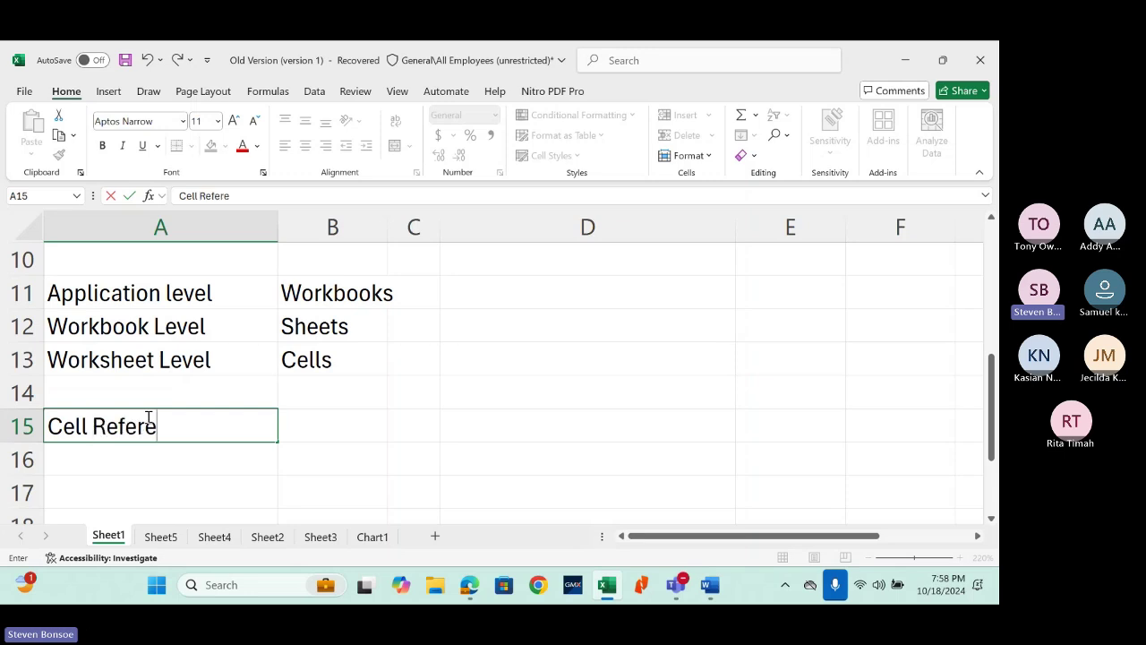
text(ncing Syst)
key(BackSpace)
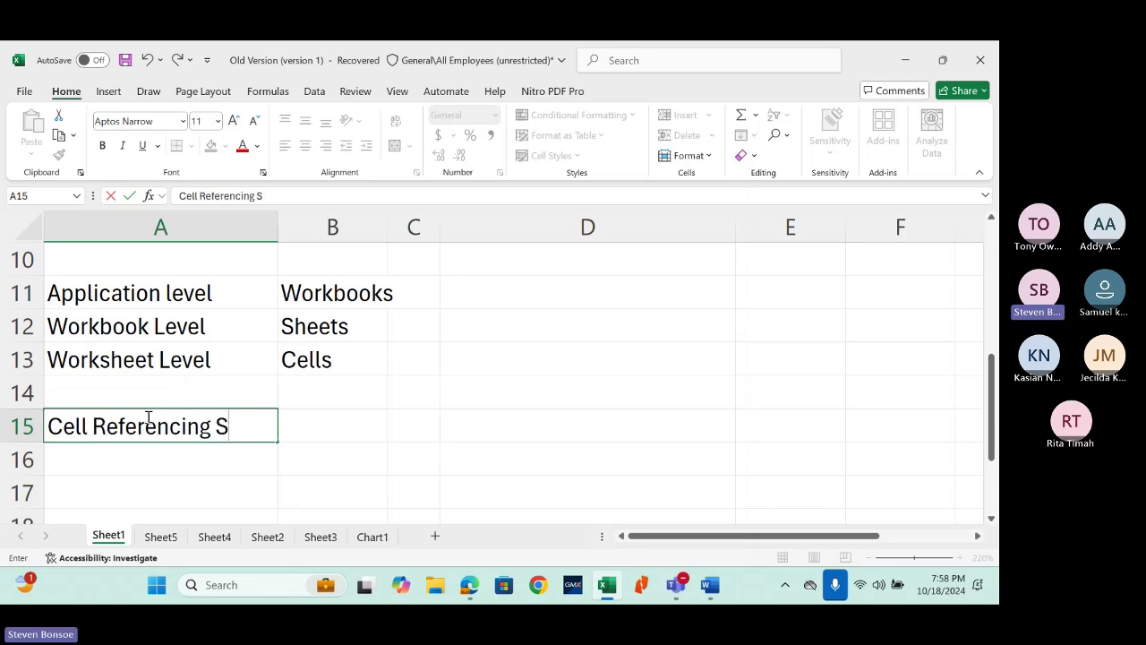
text(ystem)
key(Return)
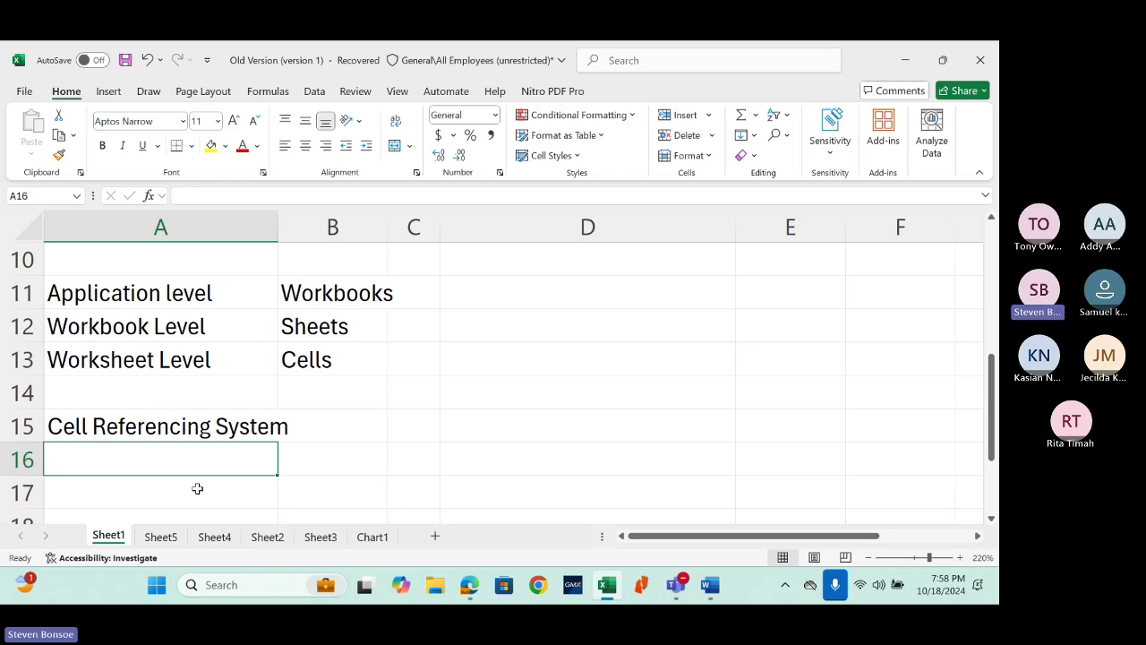
Step: Look through Sheet3, Sheet2 and Sheet4, and on Sheet4 select column C, row 4 and cell D4 in turn
click(328, 541)
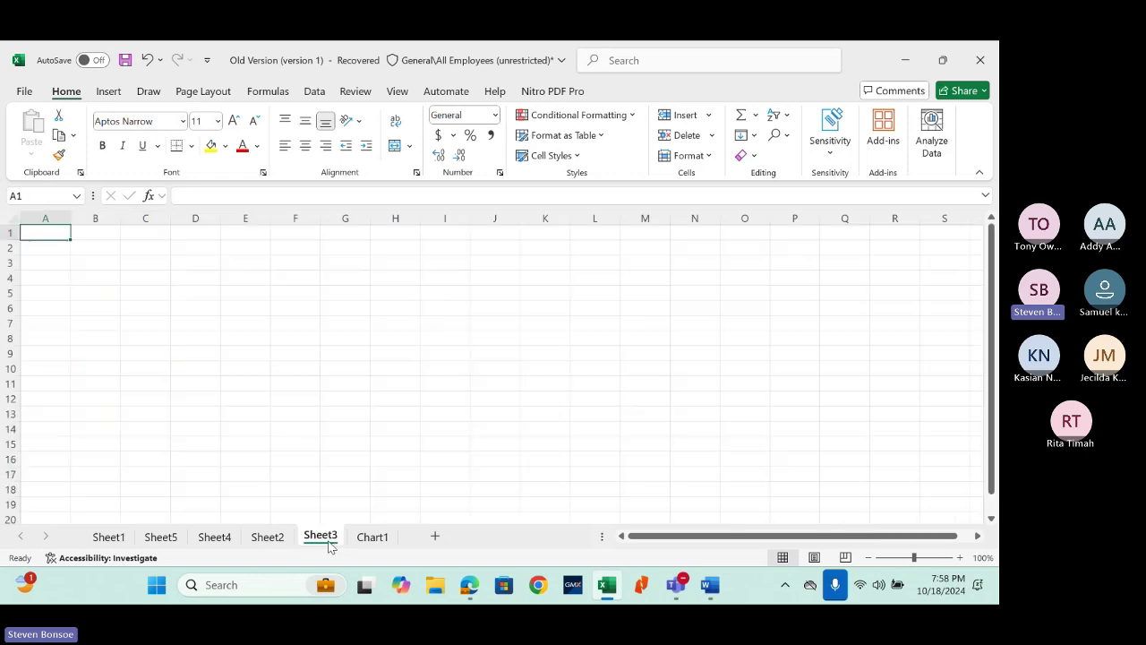
click(271, 540)
click(215, 539)
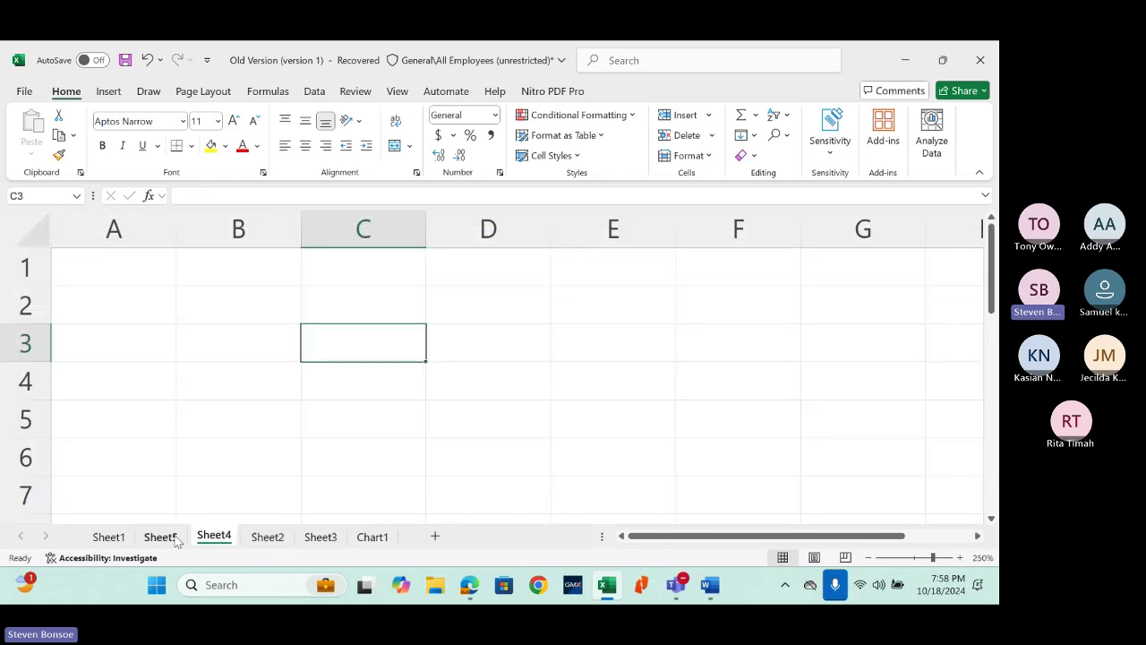
click(389, 231)
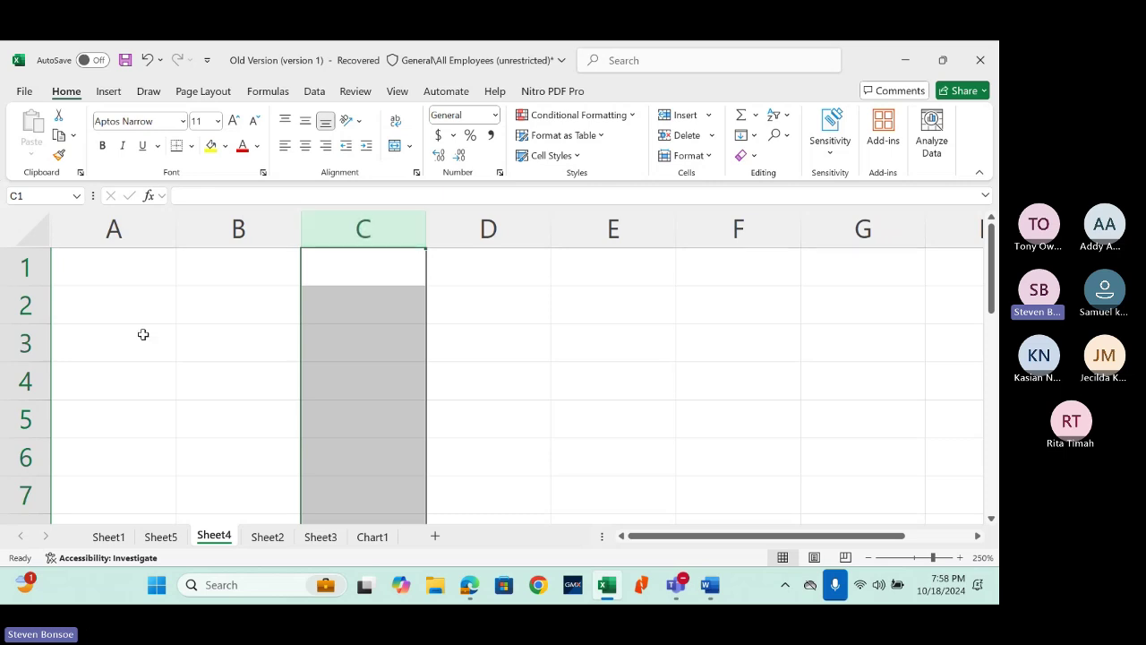
click(26, 379)
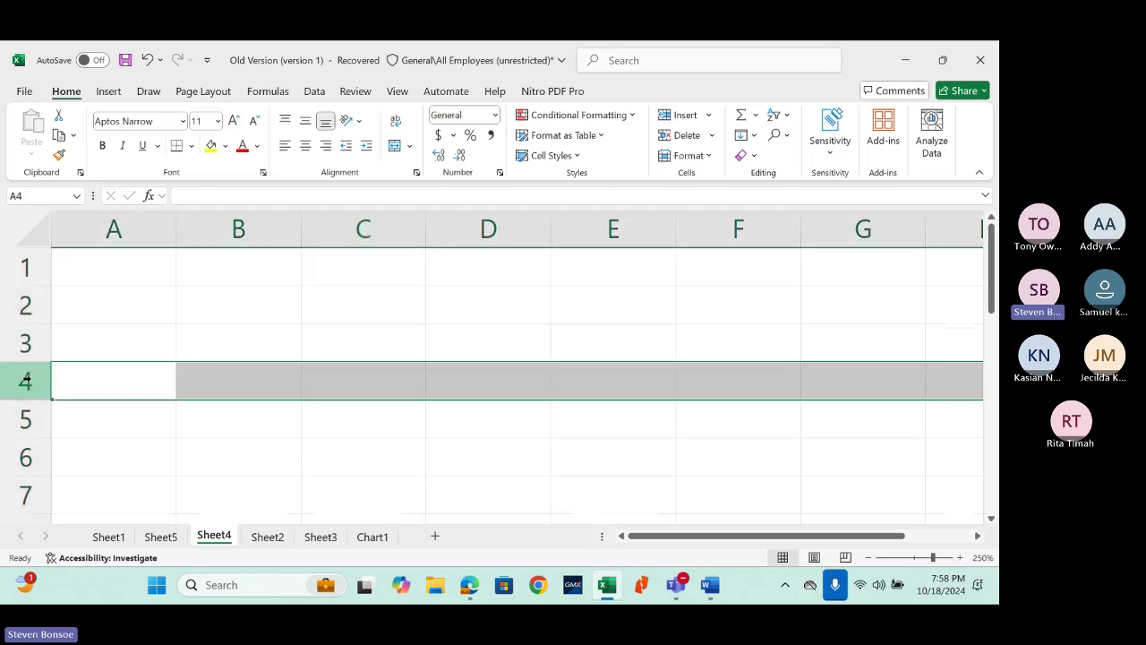
click(538, 376)
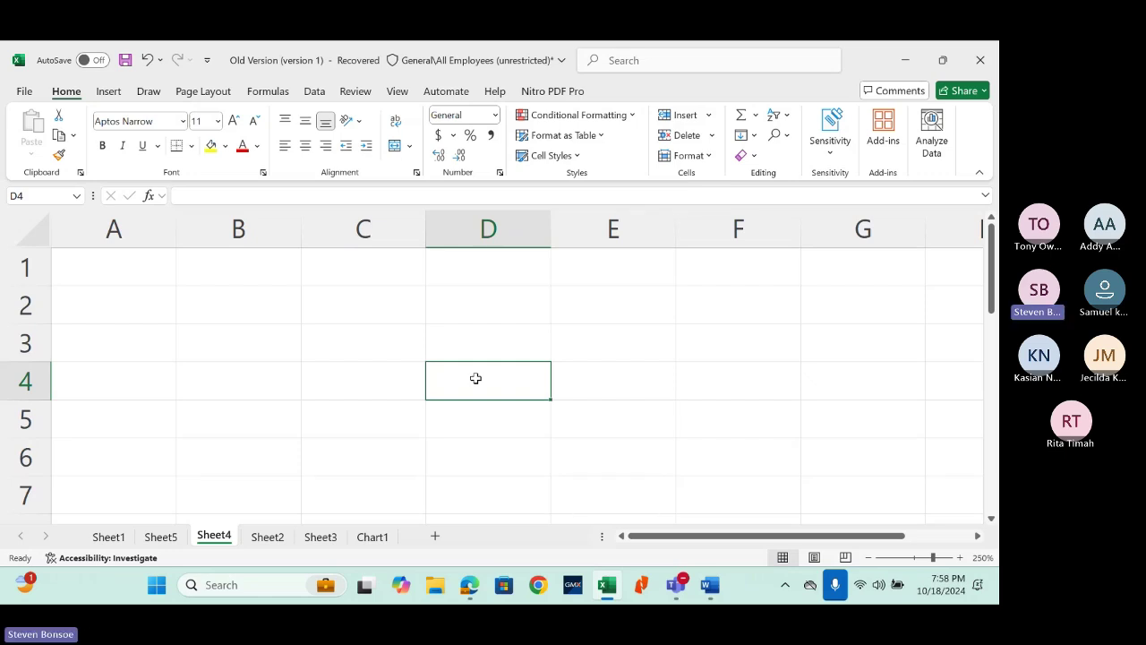
Step: Select column D of Sheet4, enter "Cell Address" in D4 and select that cell again
click(501, 230)
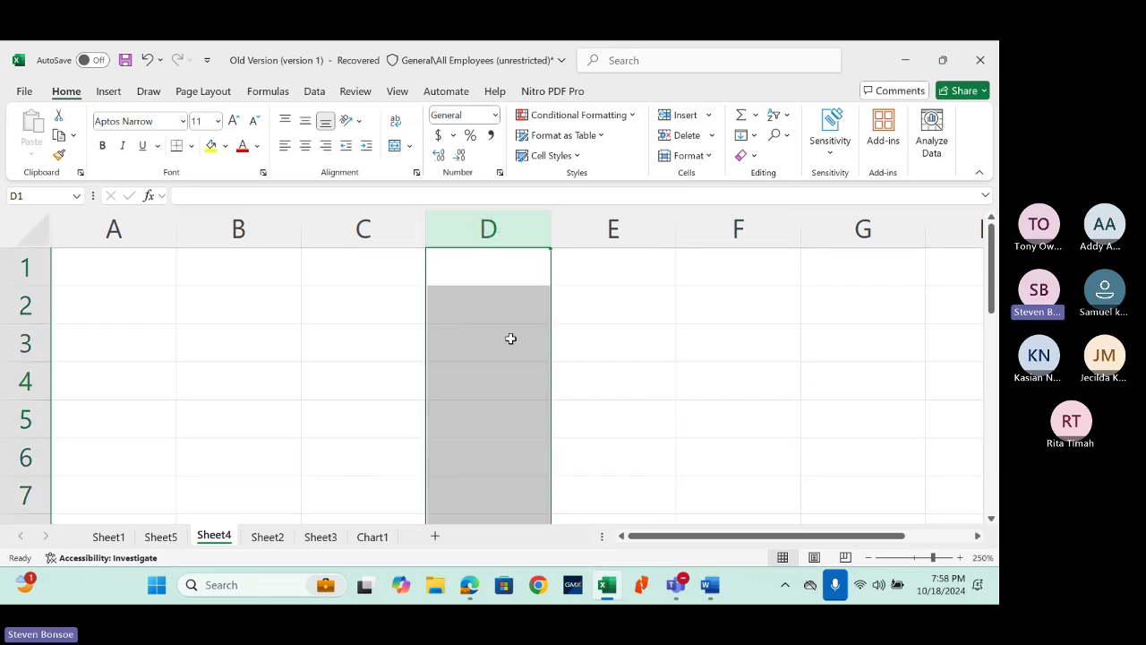
click(502, 377)
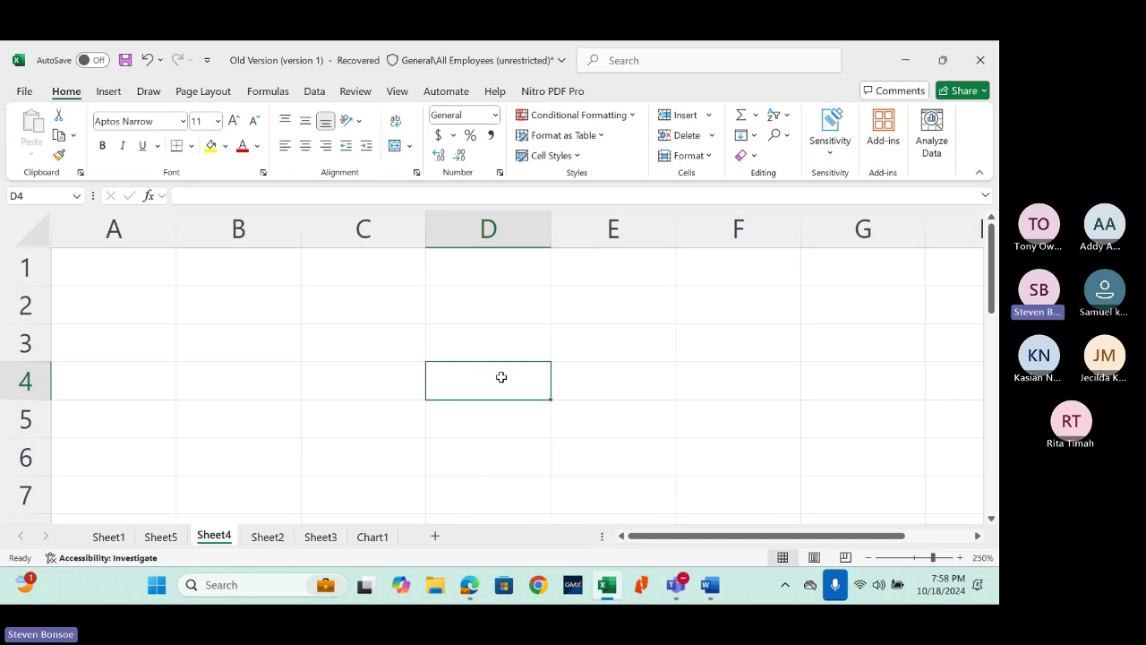
text(Cell Address)
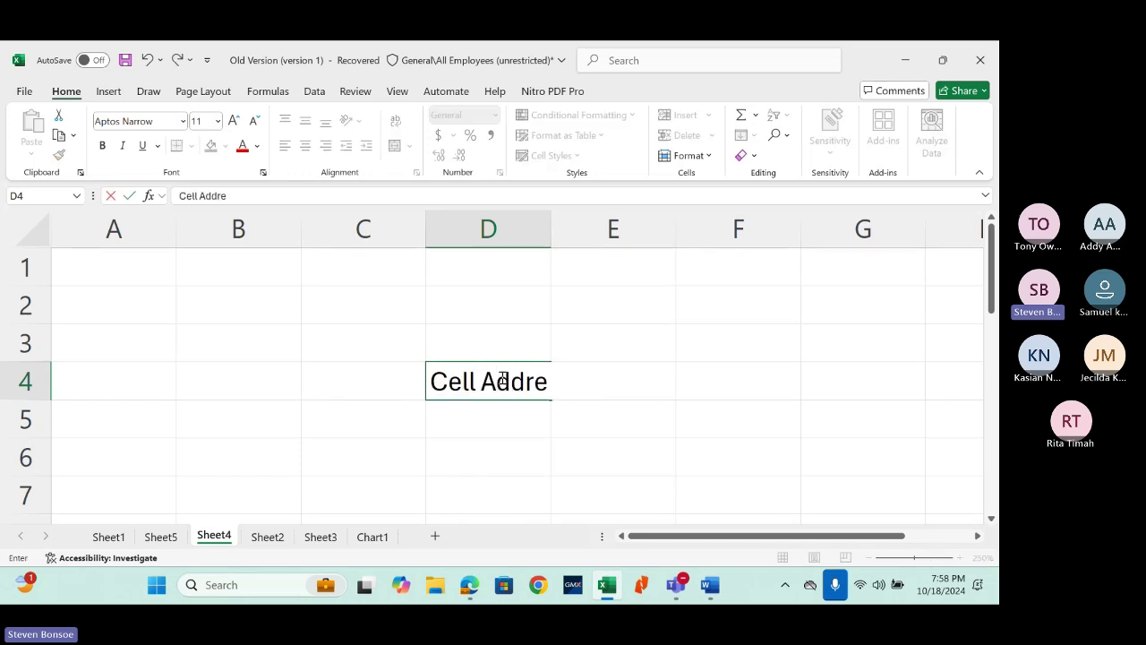
key(Return)
click(501, 380)
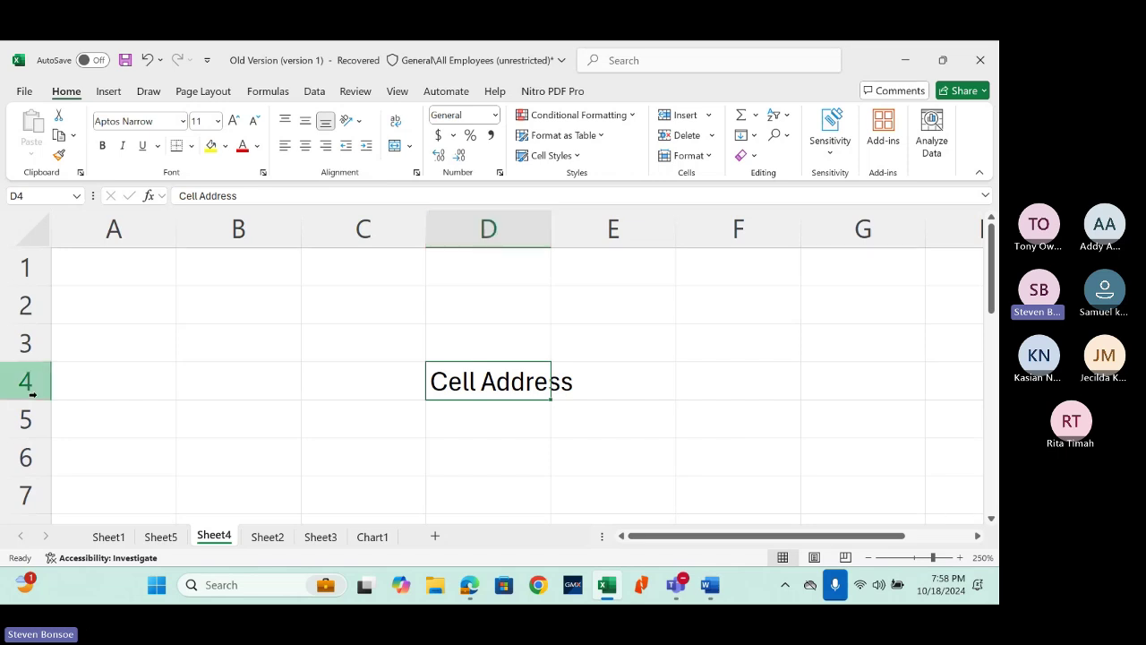
Step: Select column D and row 4 together, return to D4, and select column D and row 5 in turn
click(499, 215)
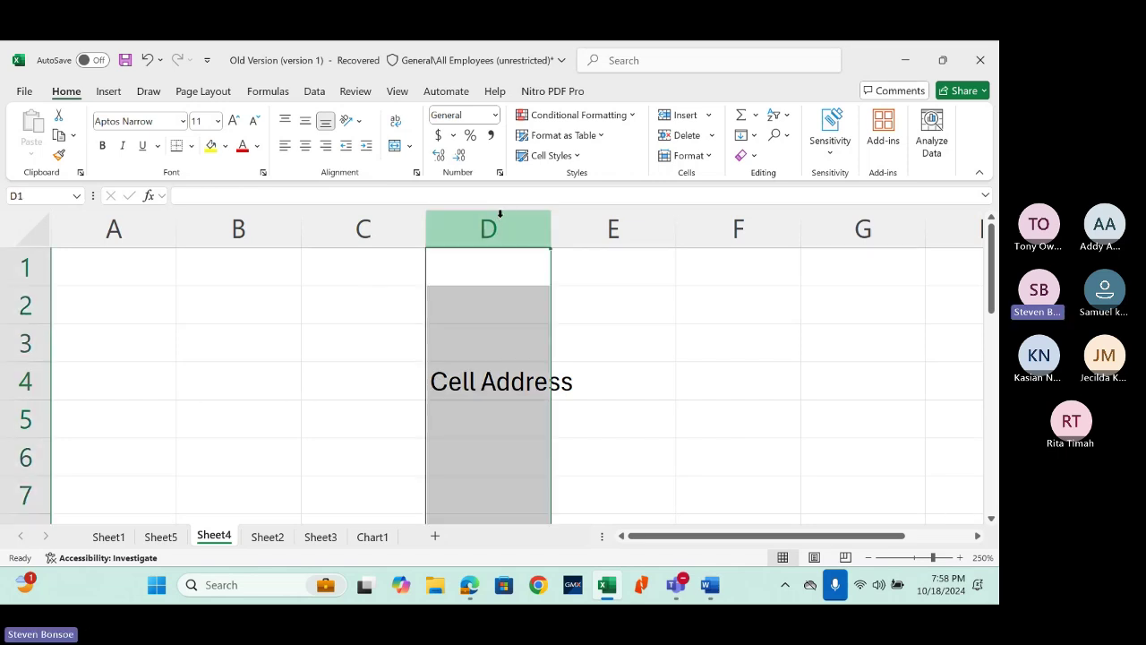
click(20, 381)
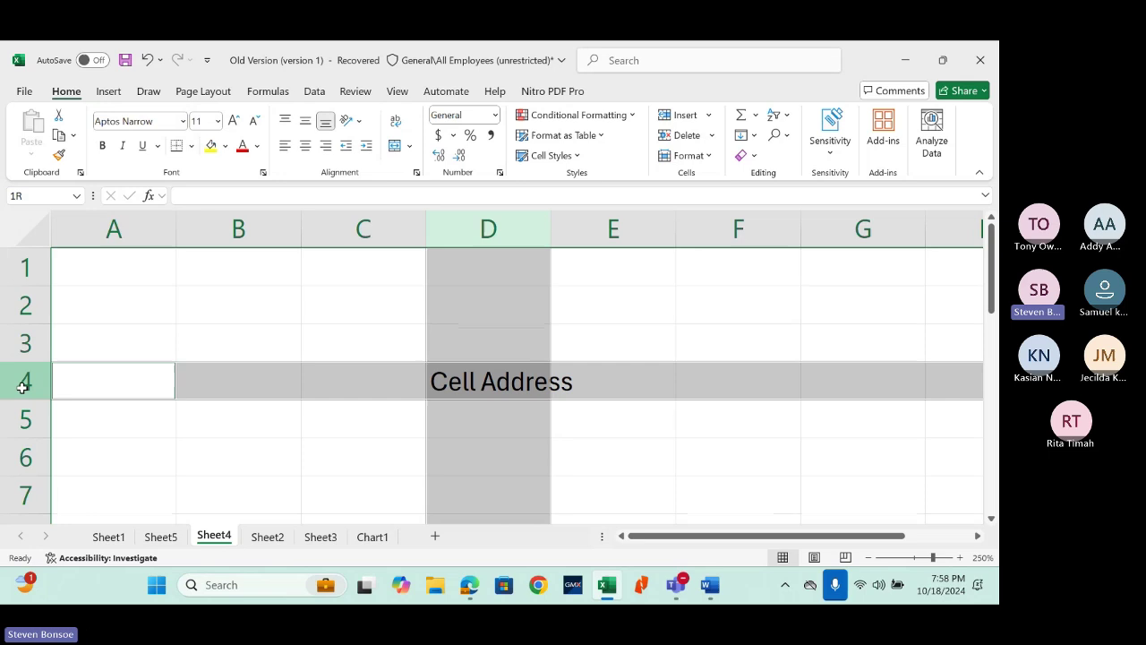
click(483, 387)
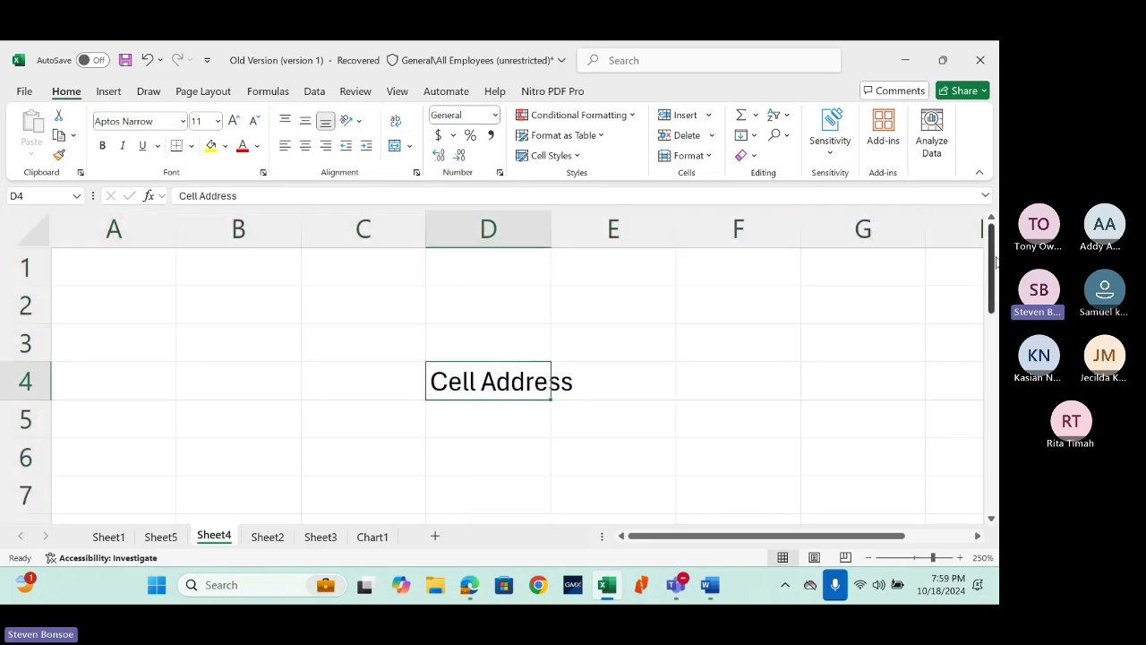
drag(992, 269, 990, 274)
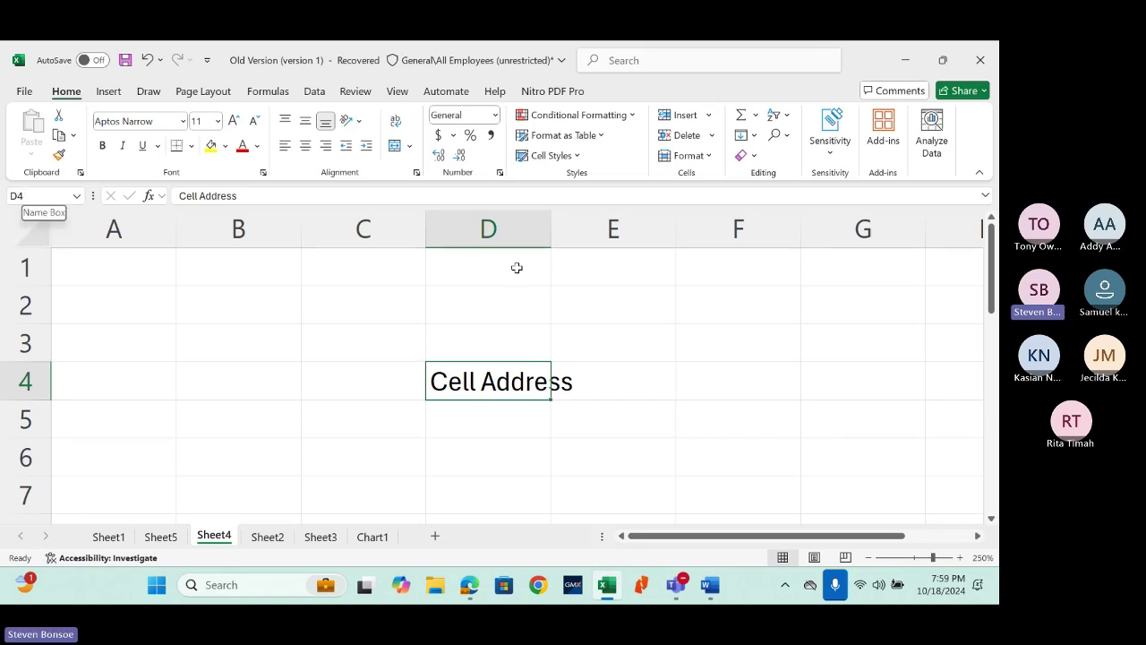
click(513, 230)
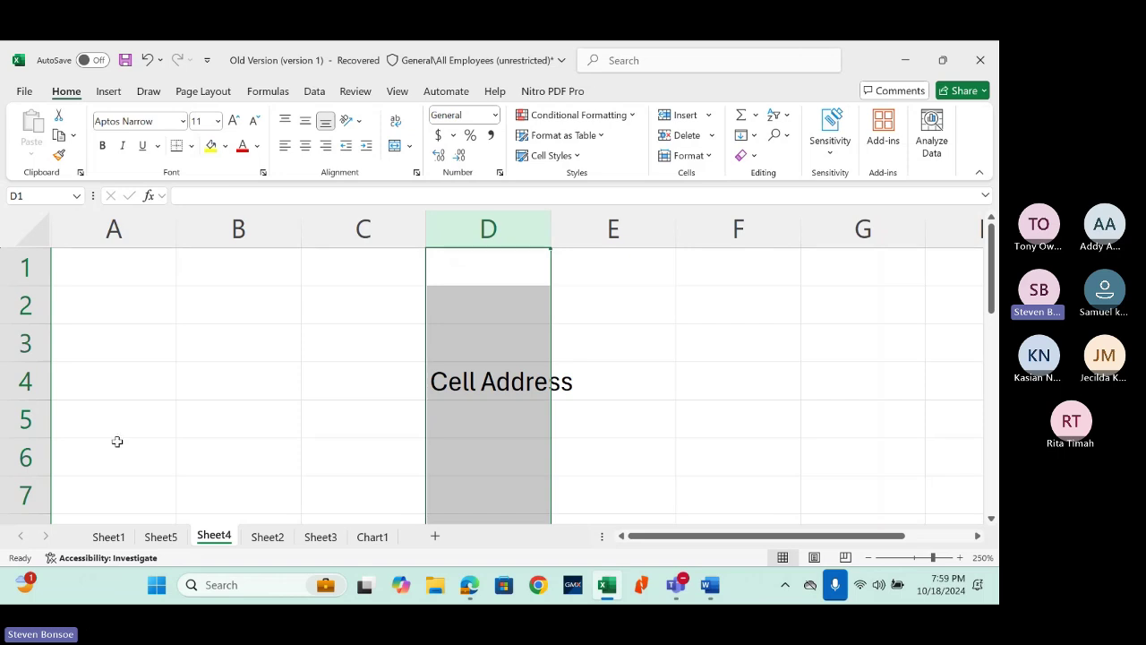
click(34, 423)
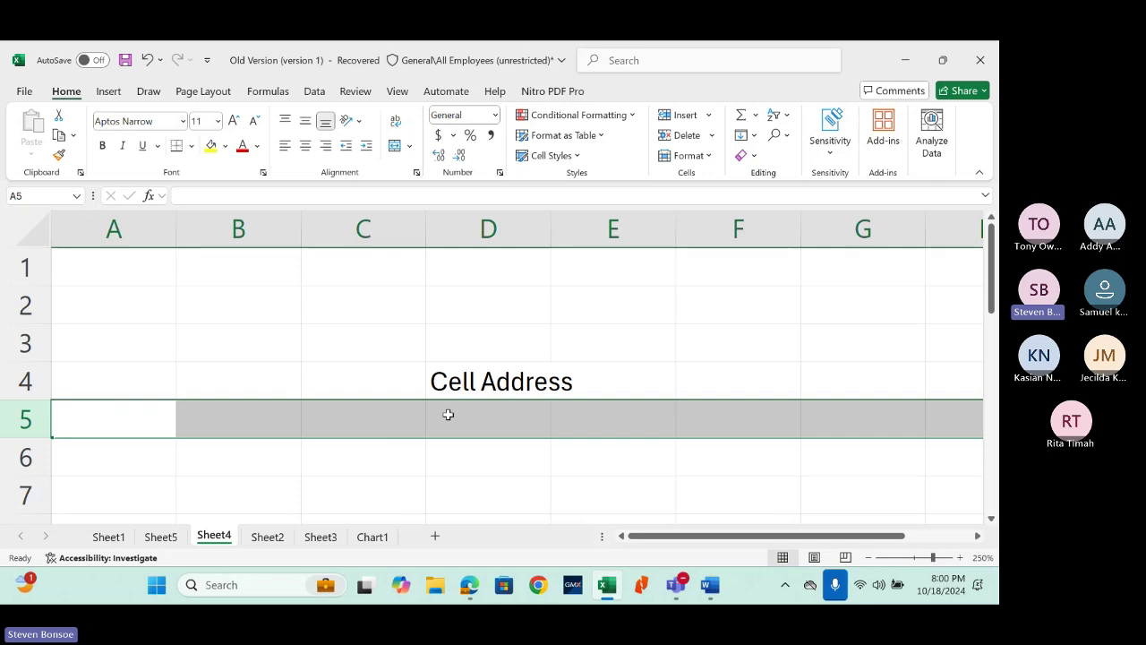
Step: Enter "Relative Referencing" in cell A16 of Sheet1, below the Cell Referencing System heading
click(99, 538)
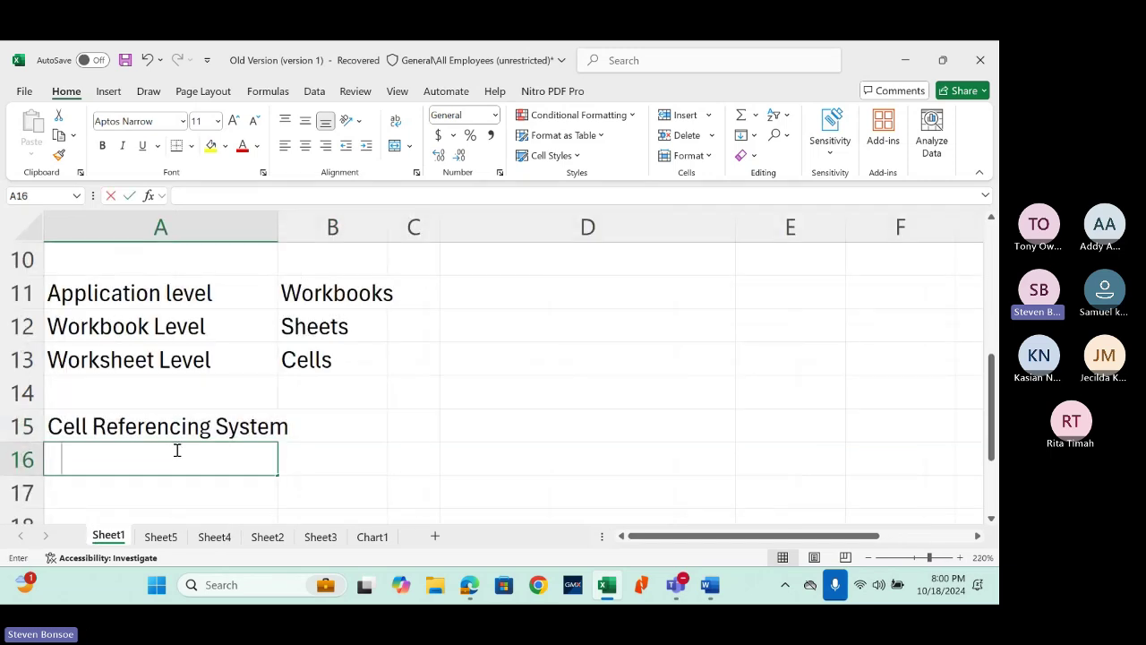
text(Relative Refere)
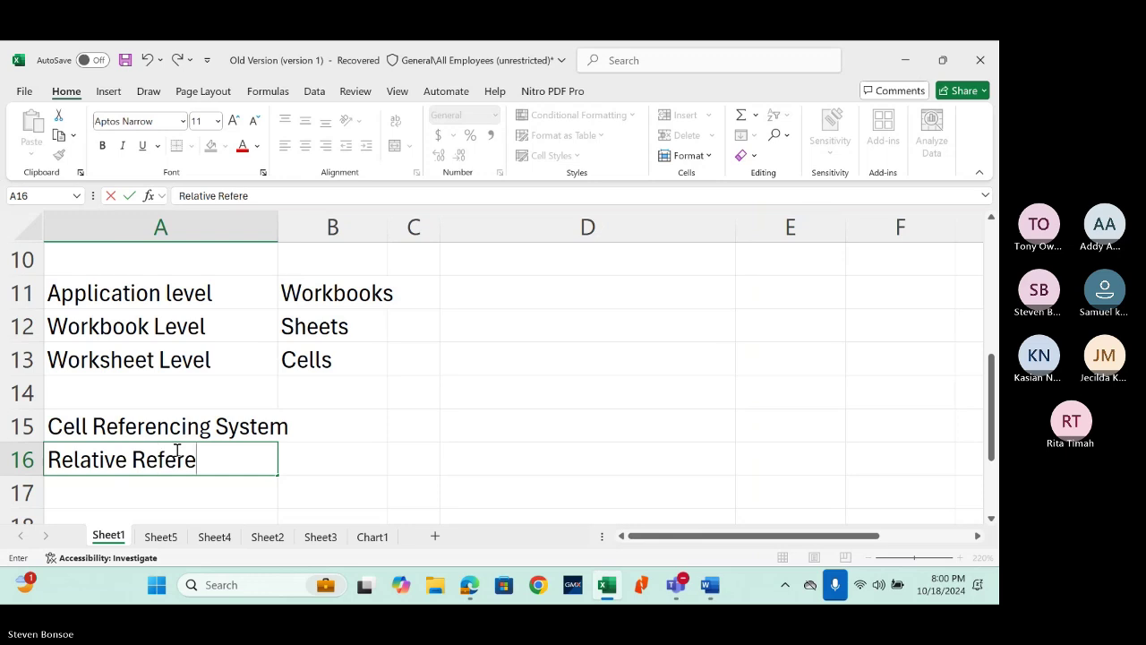
text(ncing)
key(Return)
Step: Enter "Absolute Referencing" in A17 and "Mixed Referencing" in A18
text(Abi)
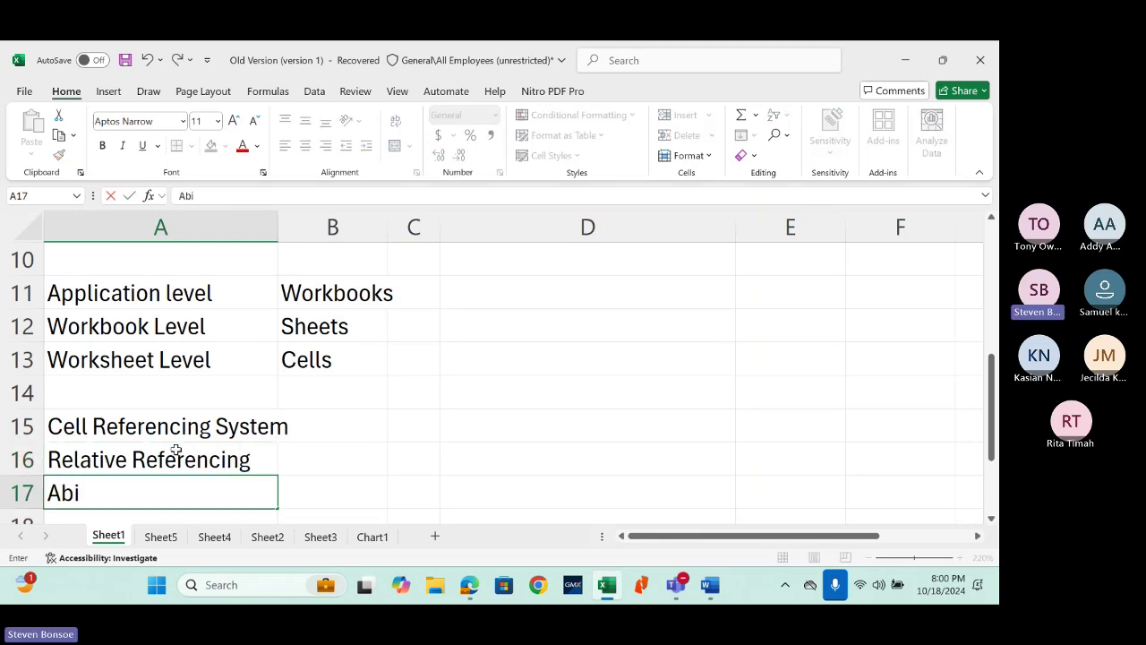
key(BackSpace)
text(solut)
text(e R)
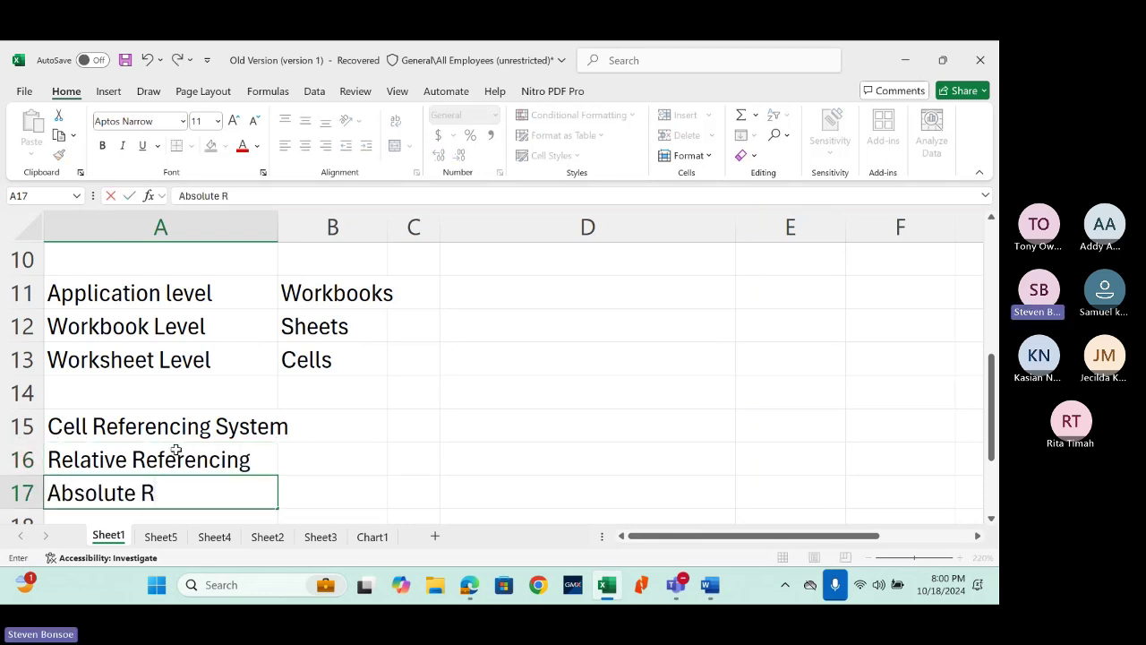
text(eferencing)
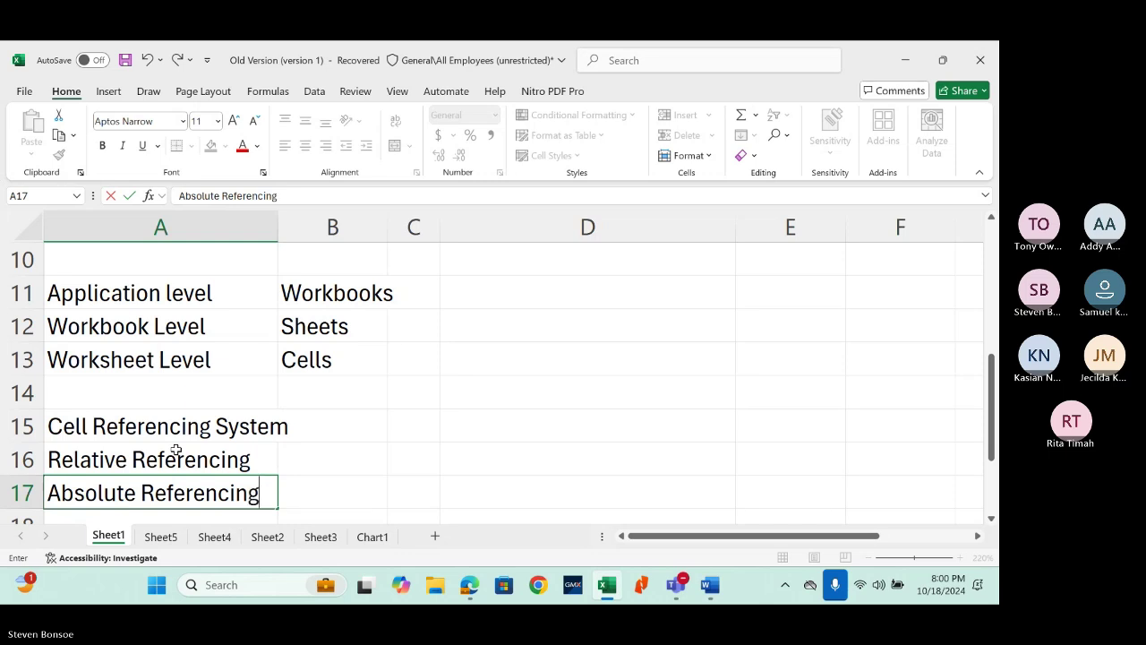
key(Return)
text(Mixed Re)
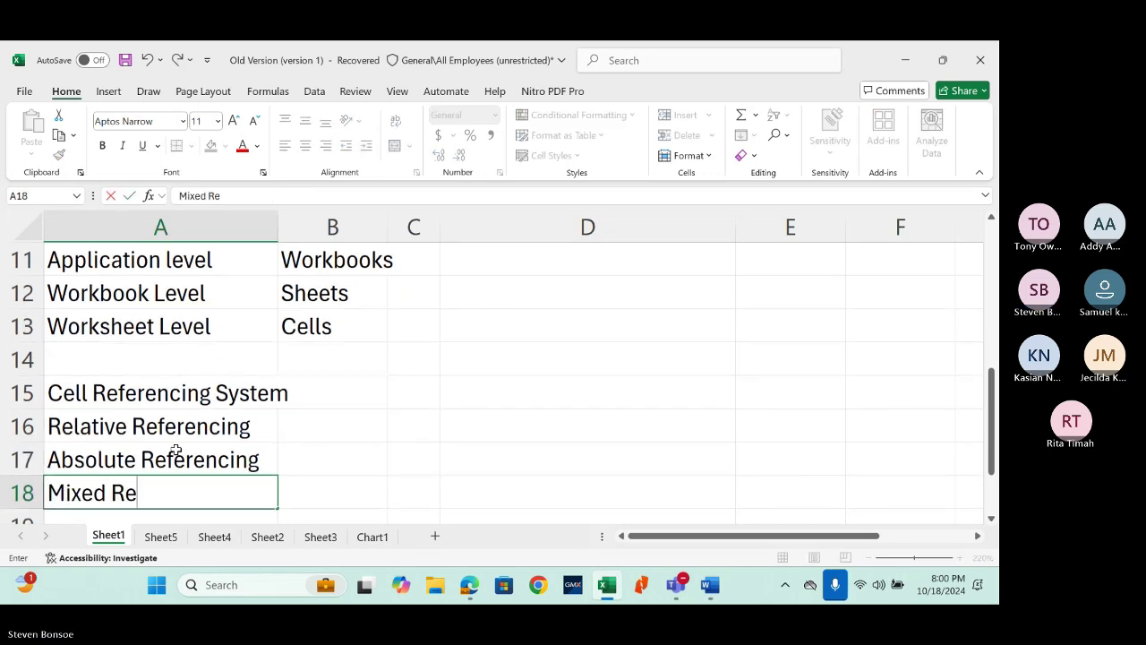
text(ferencing)
key(Return)
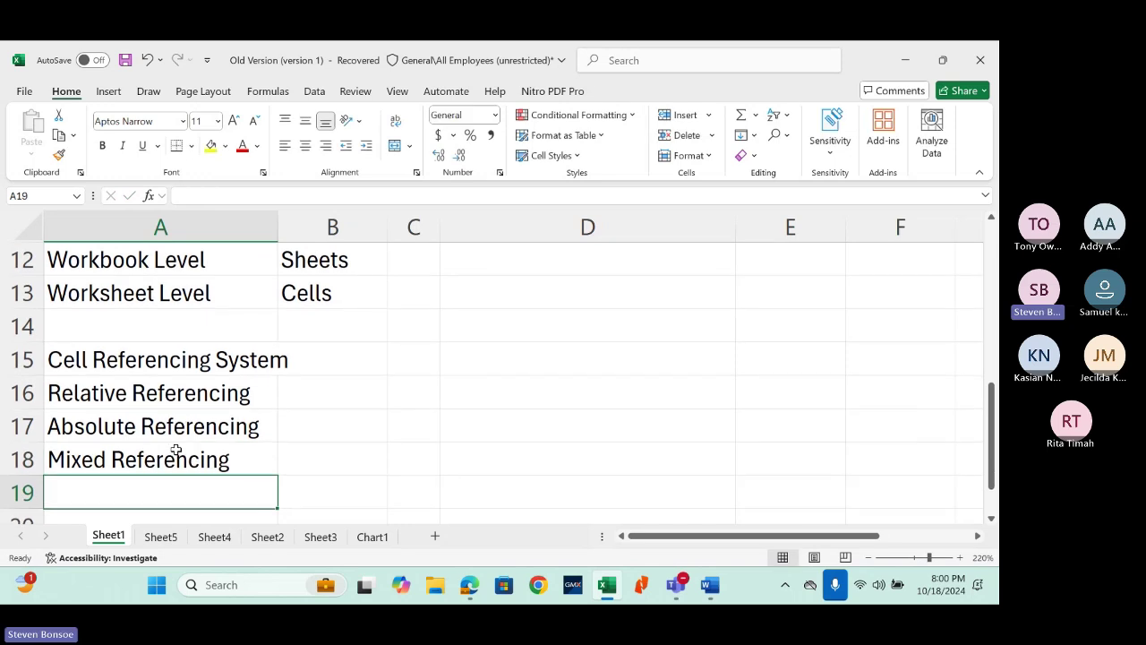
Step: Enter "Columns", "Rows" and "Cells" in B15, C15 and D15, and widen column C to fit its heading
click(356, 366)
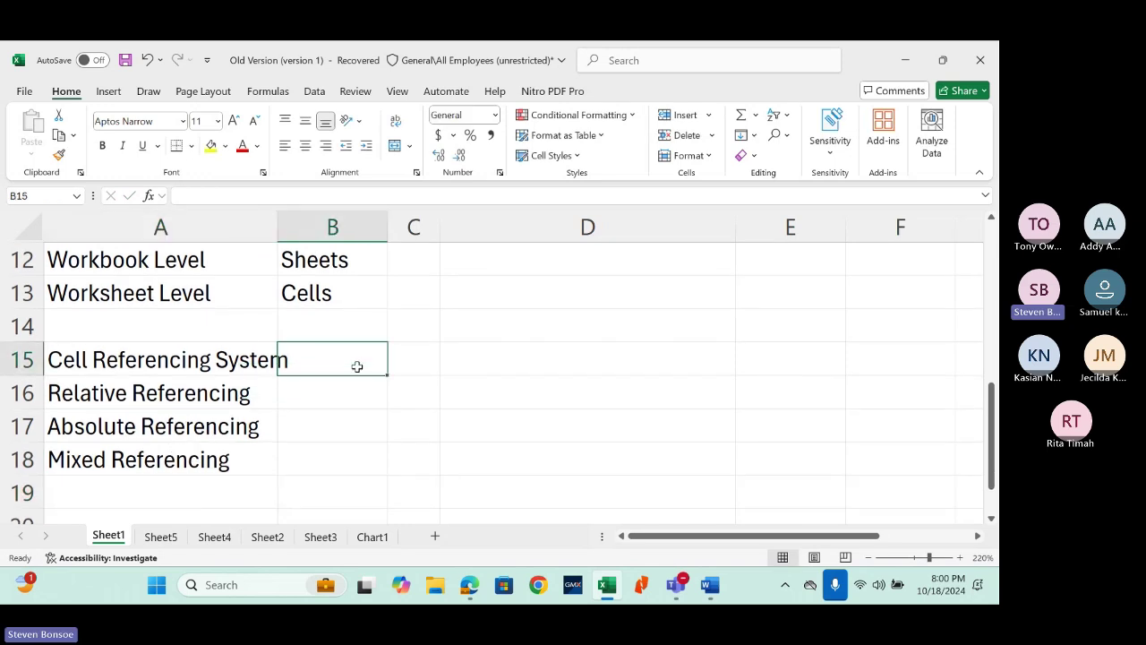
click(9, 365)
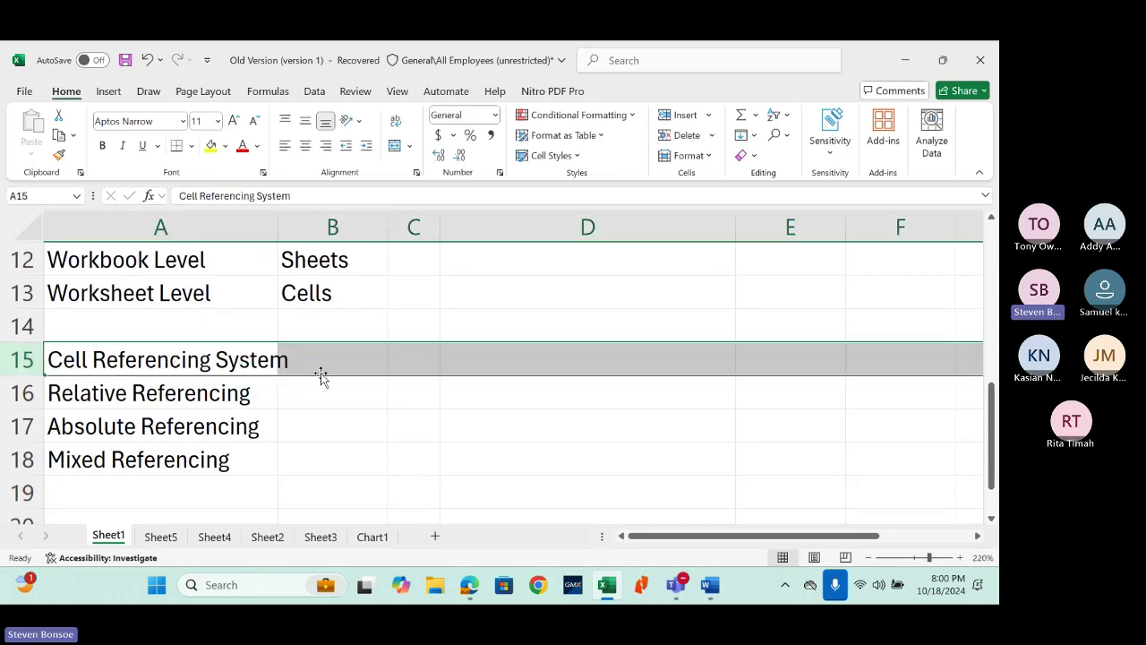
click(356, 358)
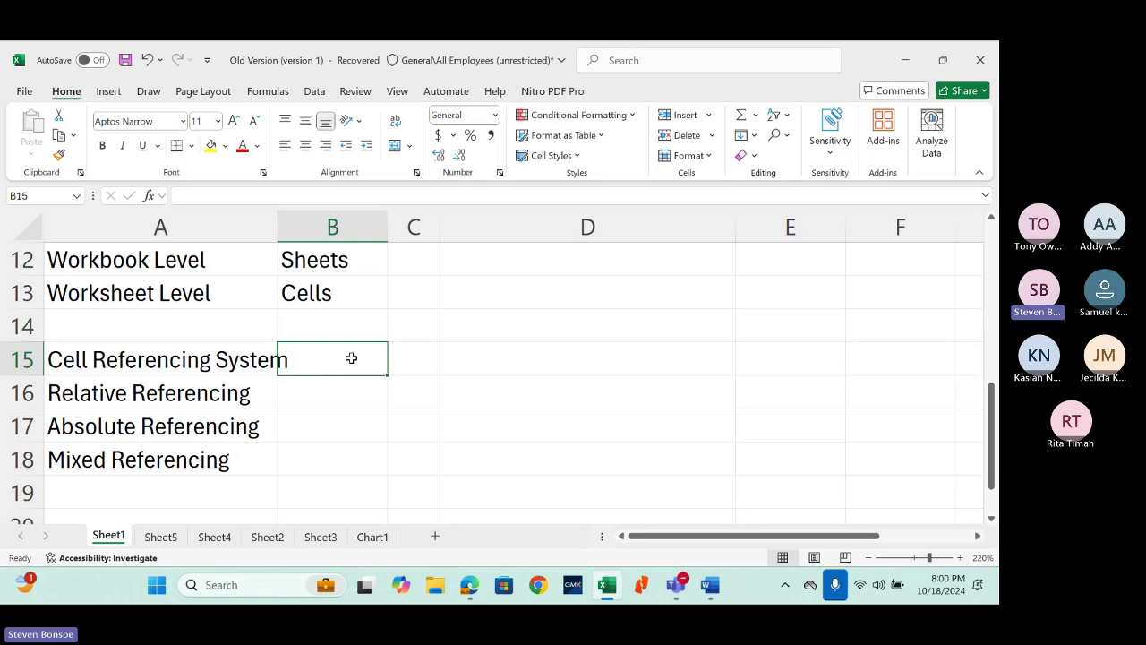
text(Columns)
key(Tab)
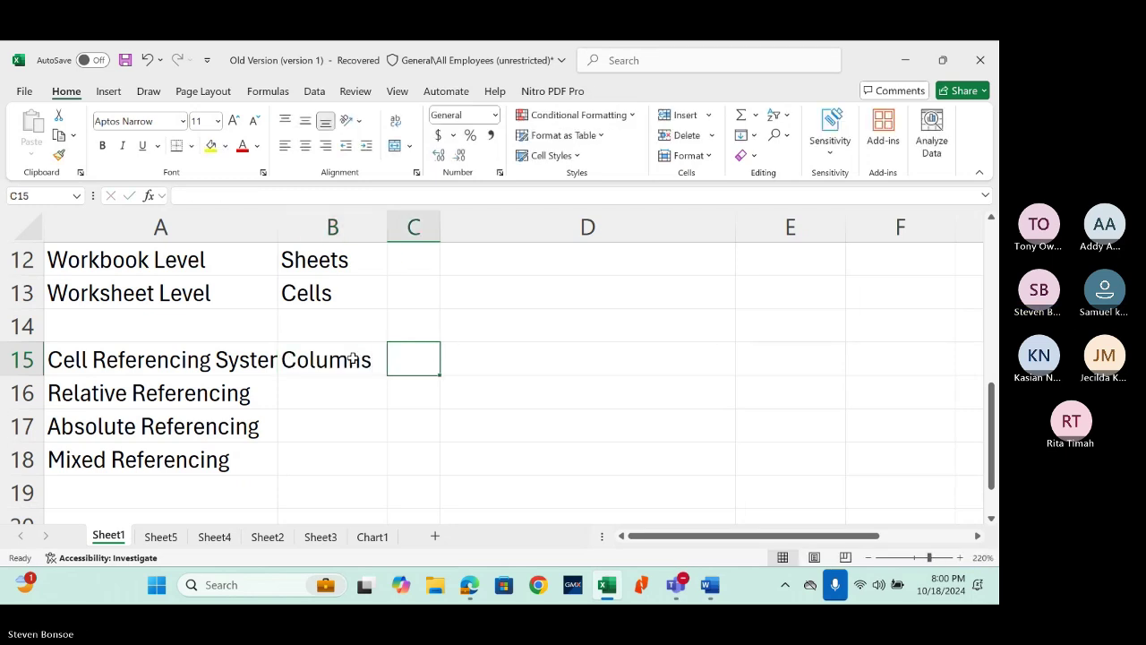
text(Rows)
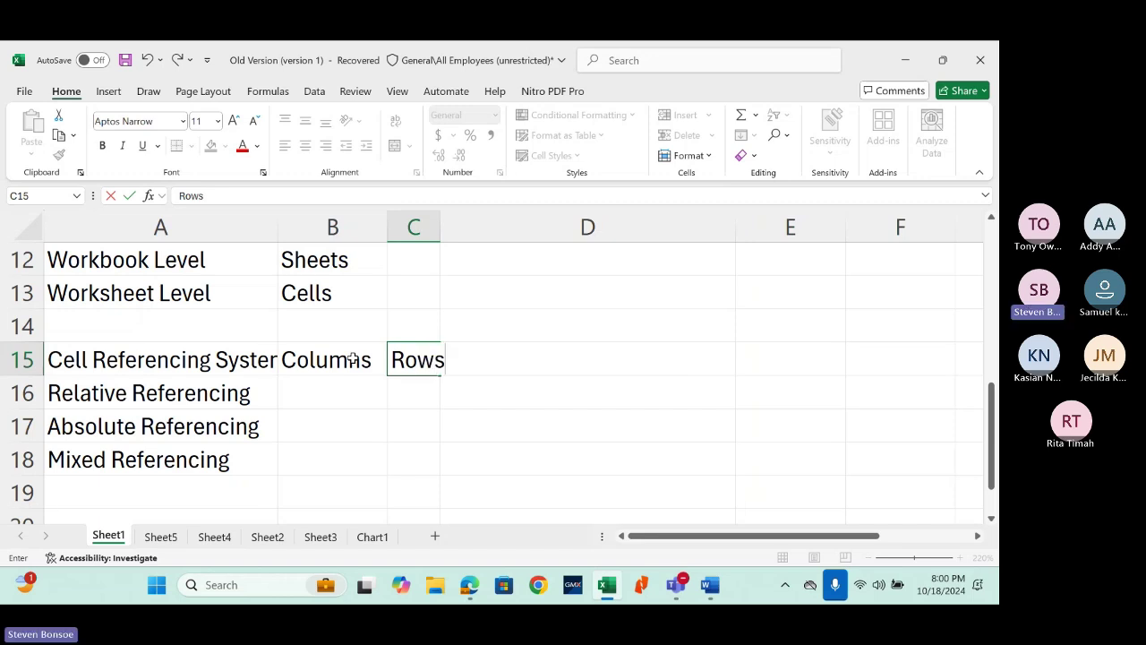
key(Tab)
text(Cells)
key(Return)
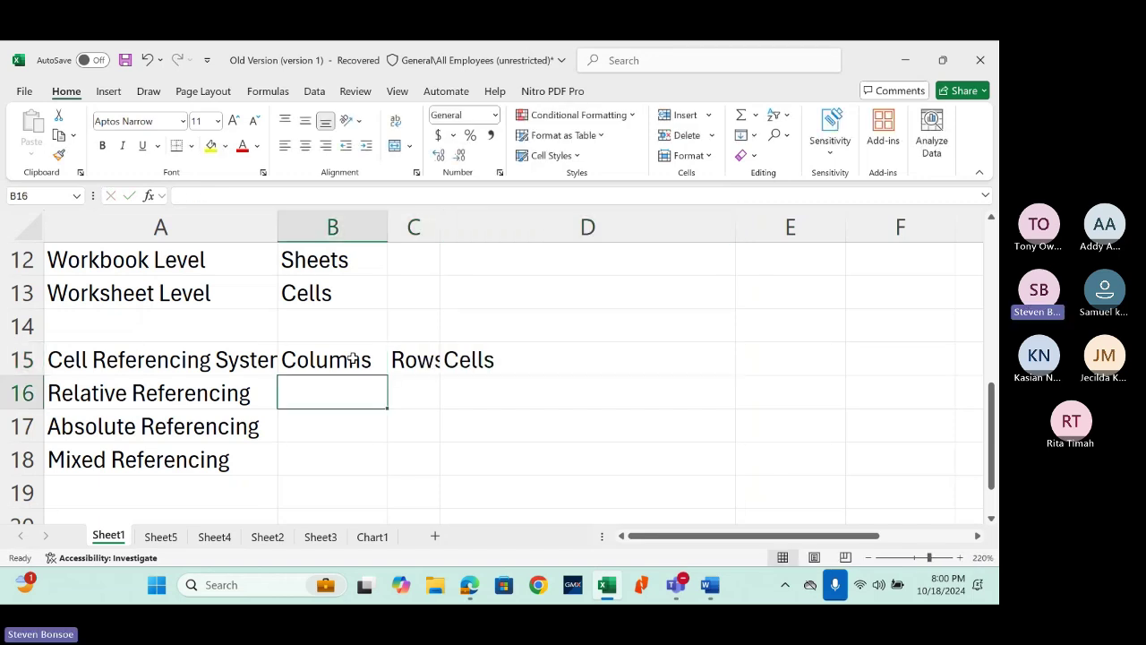
drag(443, 228, 485, 229)
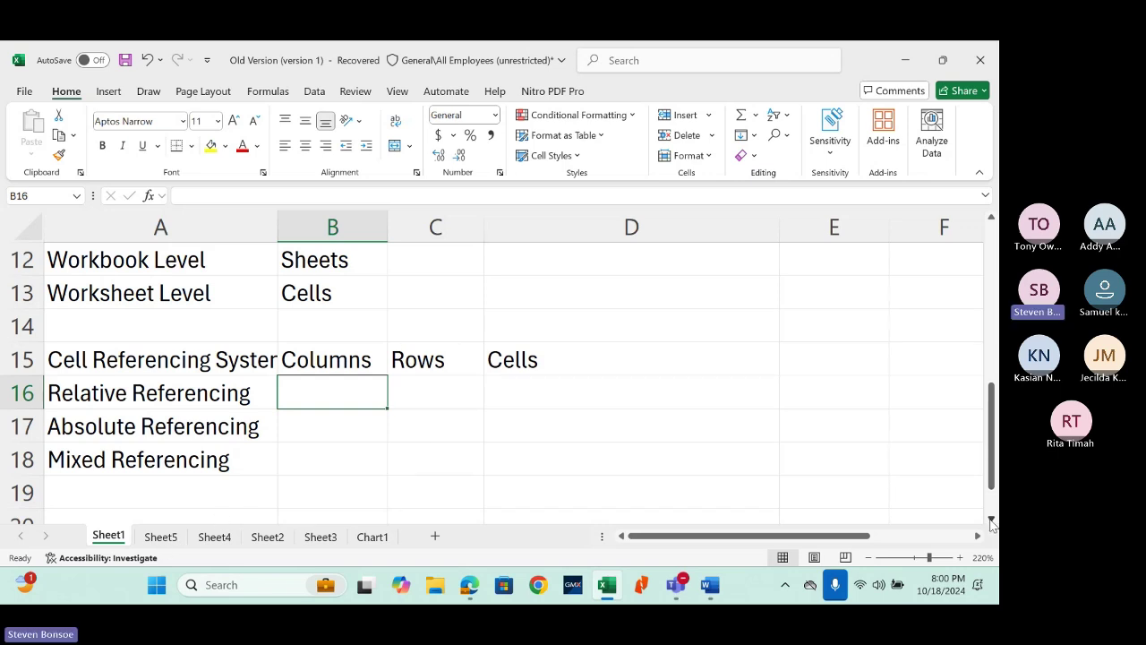
Step: Enter "Keeping an eye on the active cell" in cell A20
scroll(374, 400, down, 2)
click(149, 395)
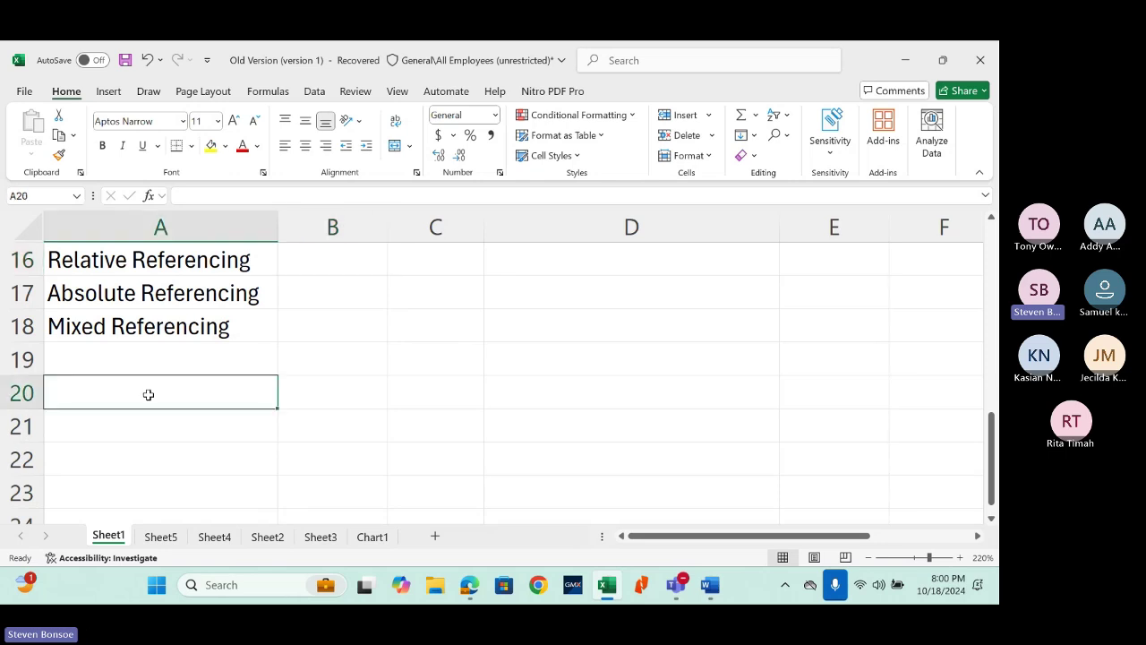
text(Kee)
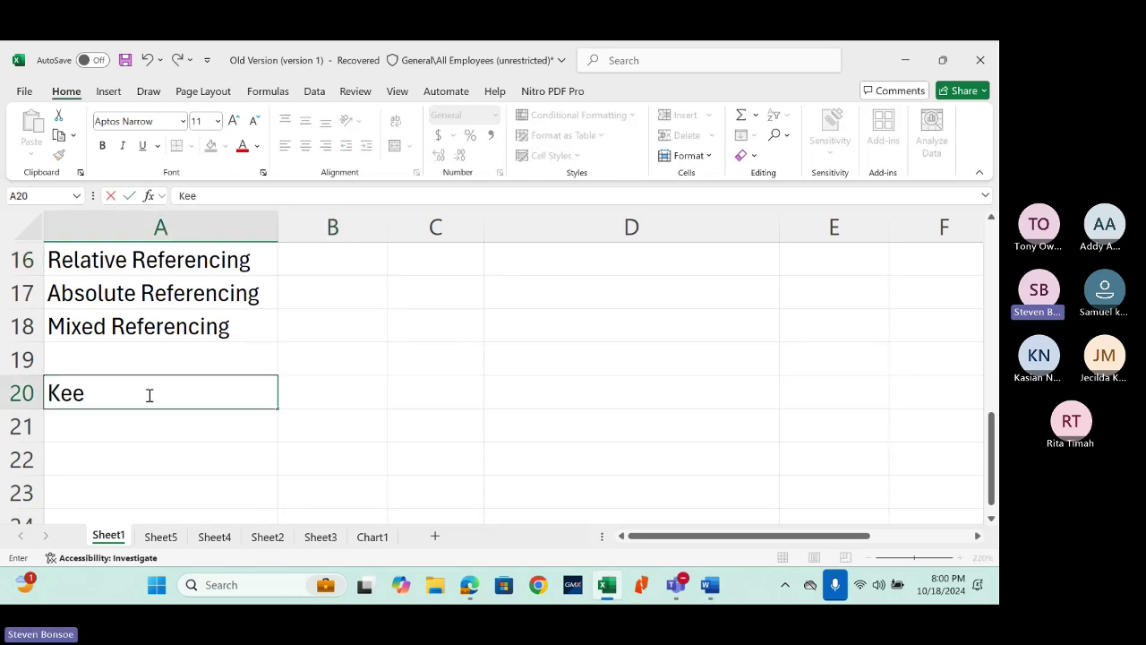
text(ping a)
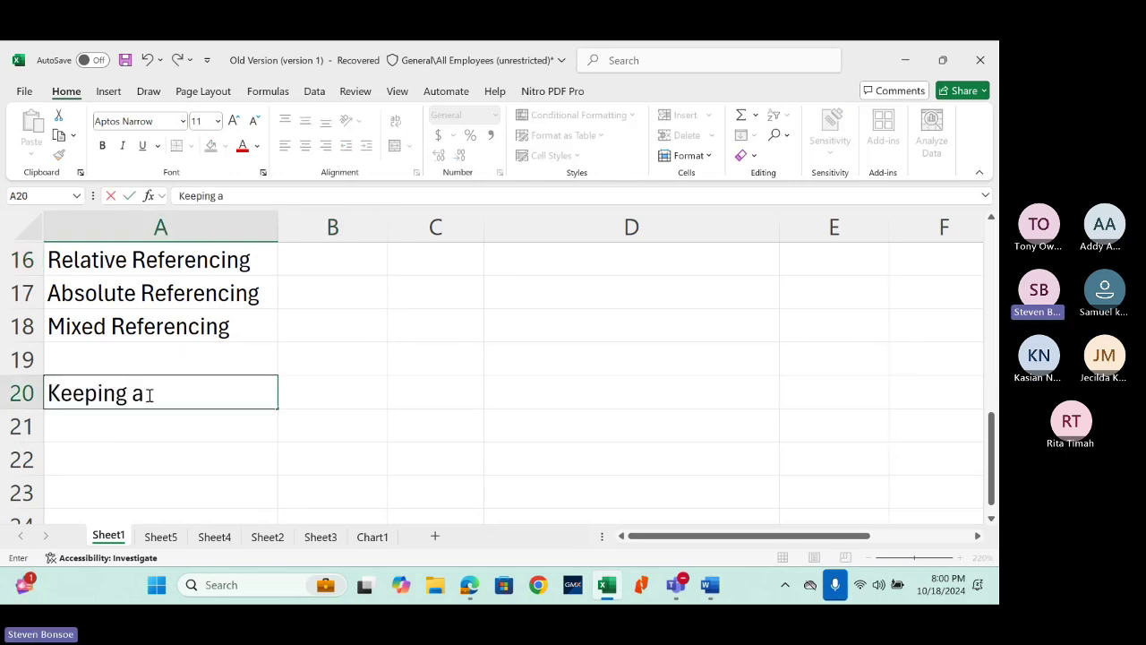
text(n eu)
key(BackSpace)
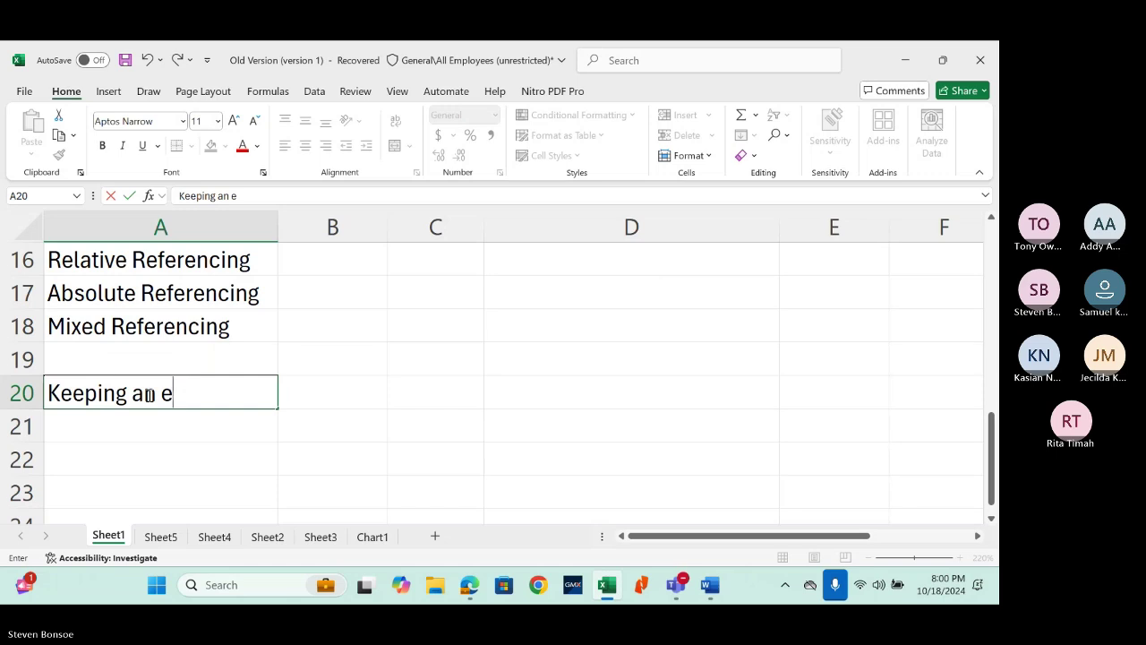
text(ye on the ac)
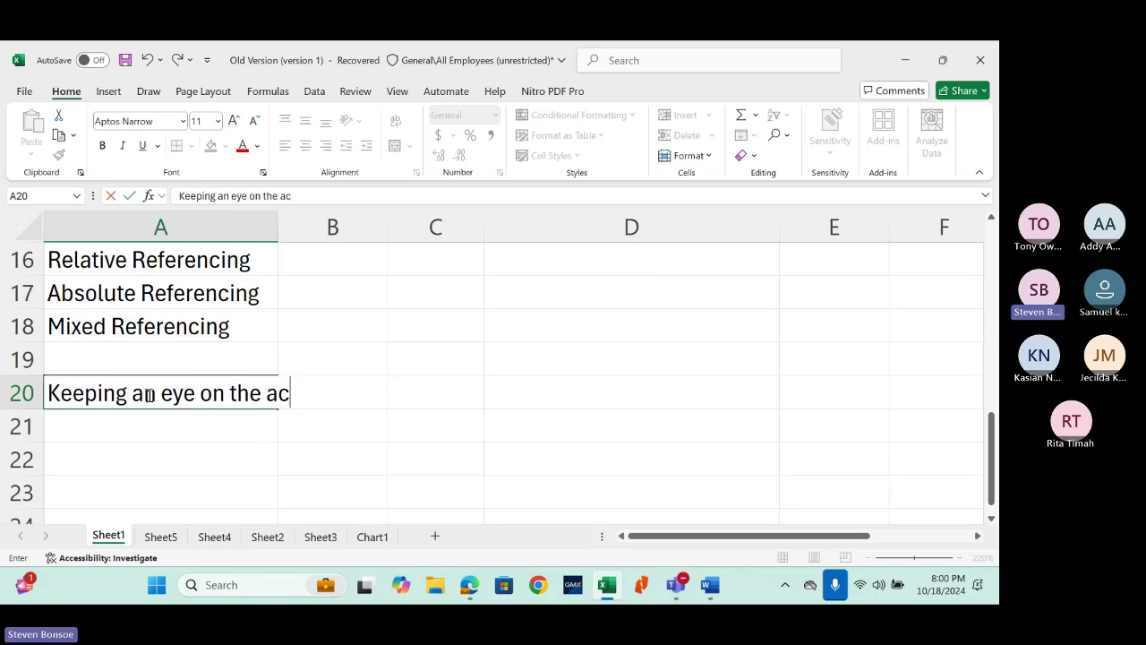
text(tive cell)
key(Return)
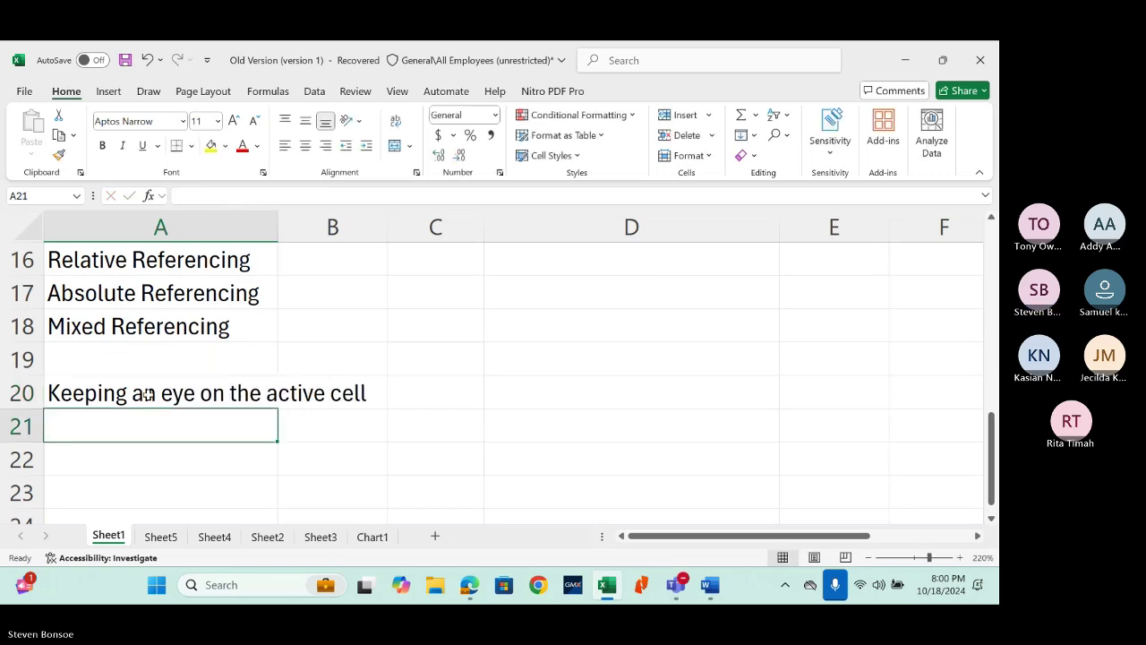
Step: Widen column A of Sheet1 to fit its longest entry and enter "RDBMS" in cell A21
double_click(279, 230)
click(448, 391)
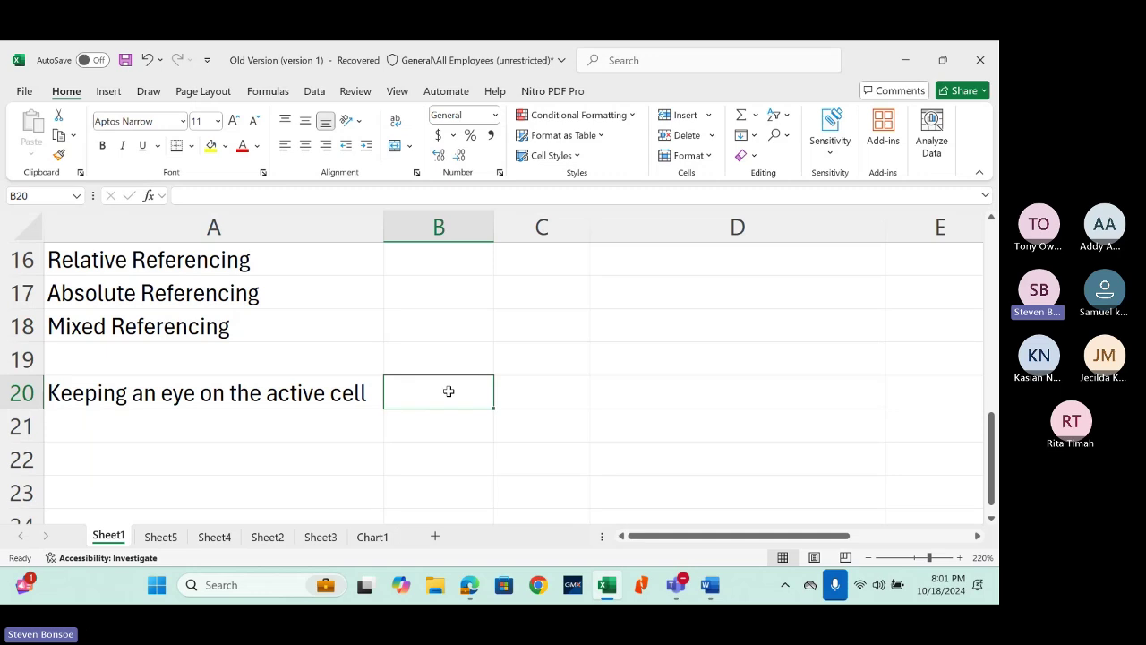
click(336, 420)
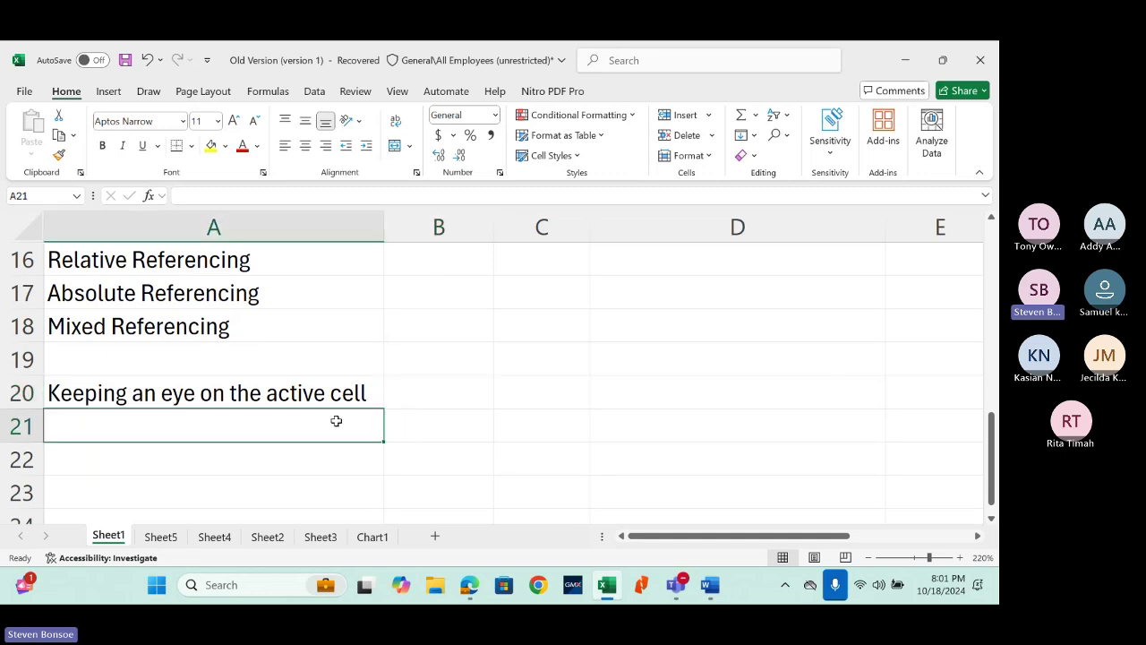
text(RDBMS)
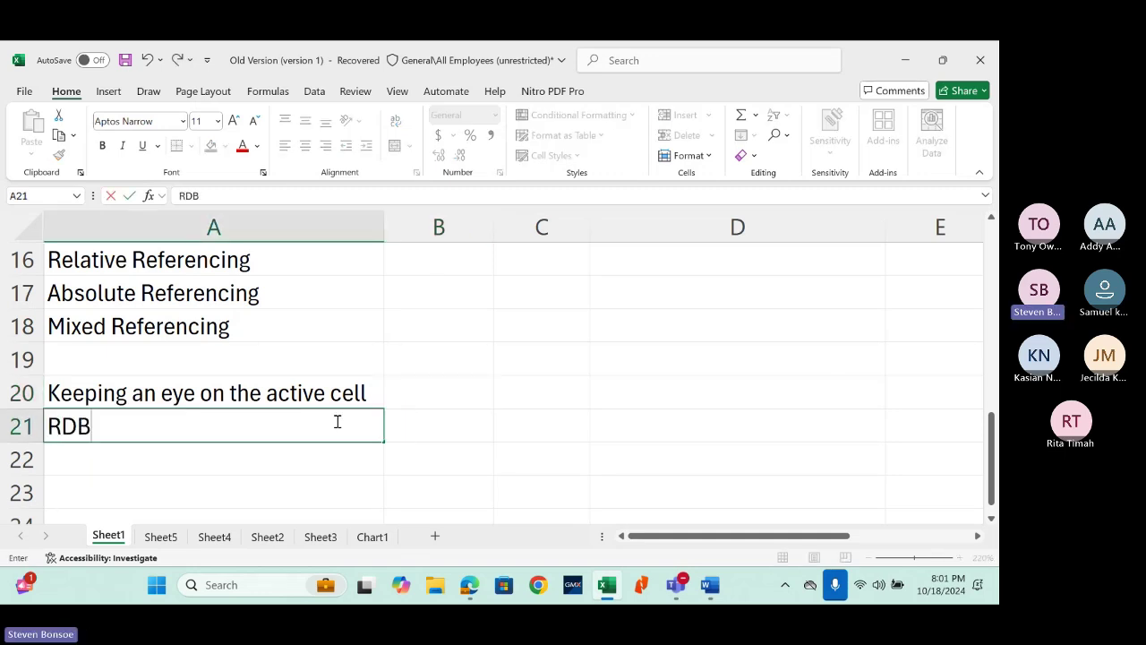
key(Tab)
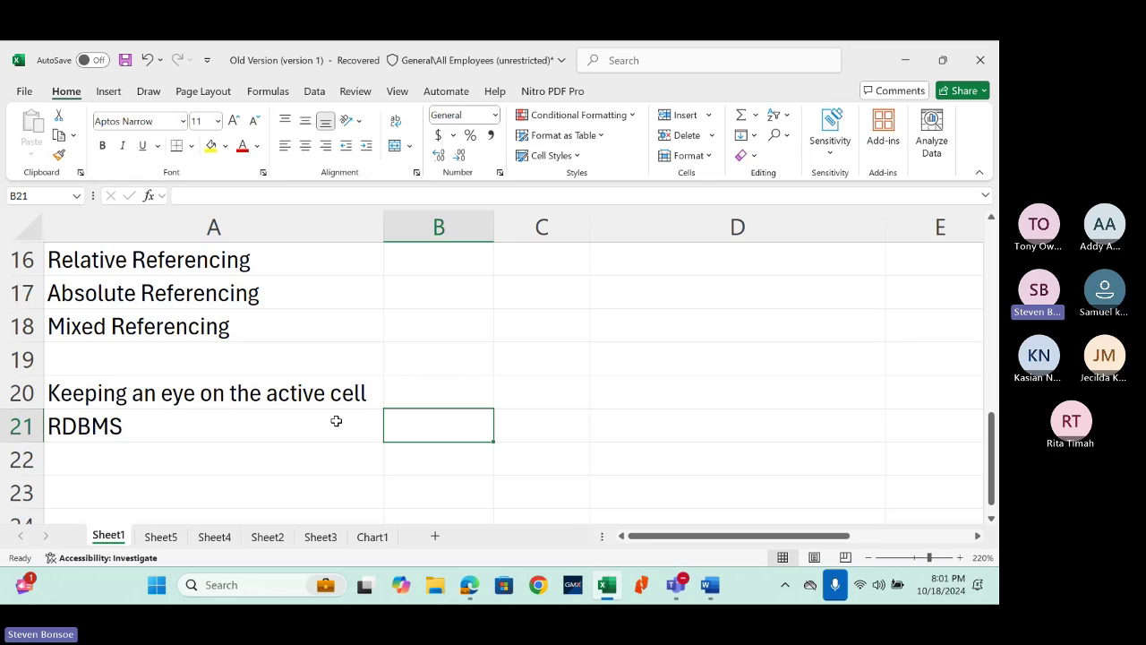
Step: Demonstrate the active cell by moving the selection among A20, C18, E21, A21 and D18, ending on A23
click(345, 399)
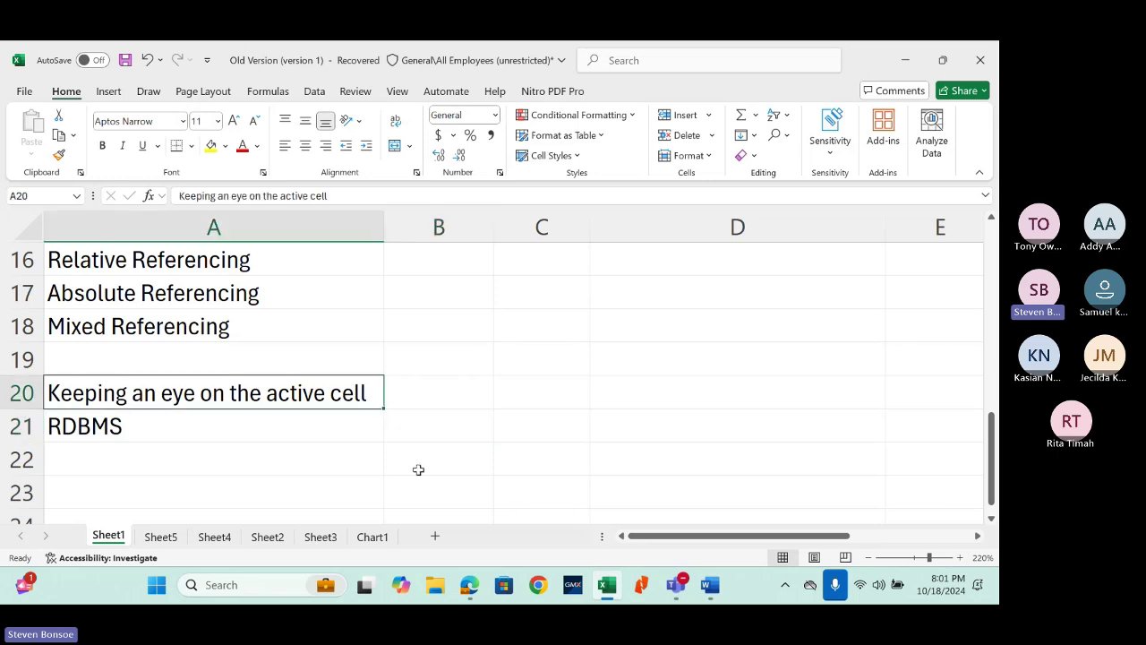
click(575, 325)
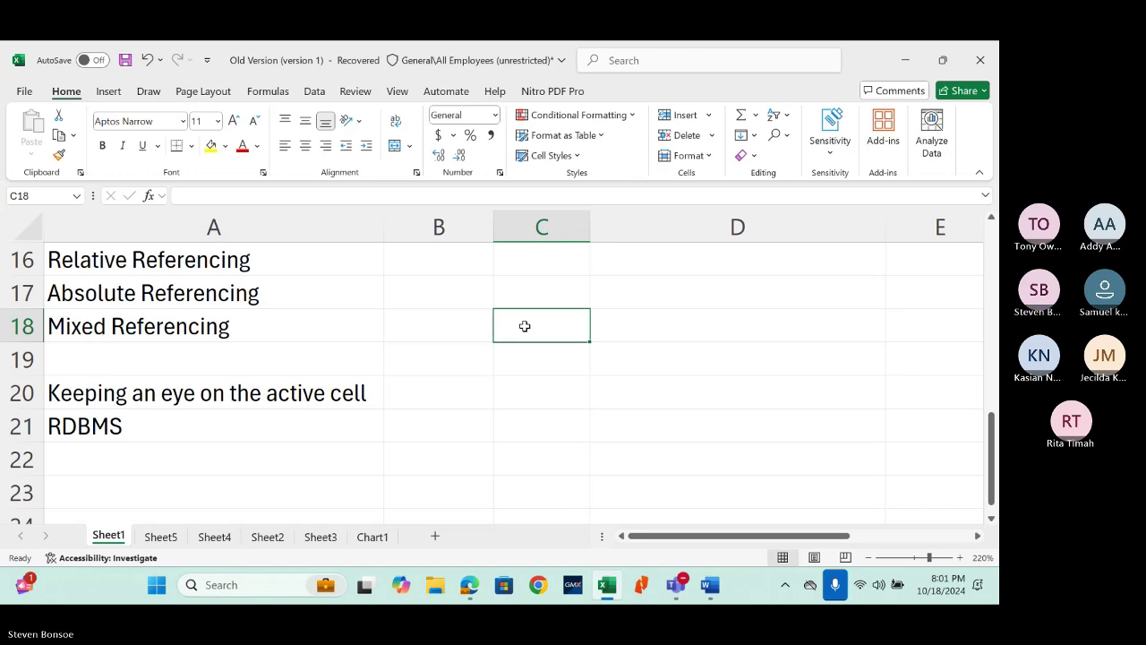
click(567, 348)
key(Down)
key(Down)
key(Right)
key(Right)
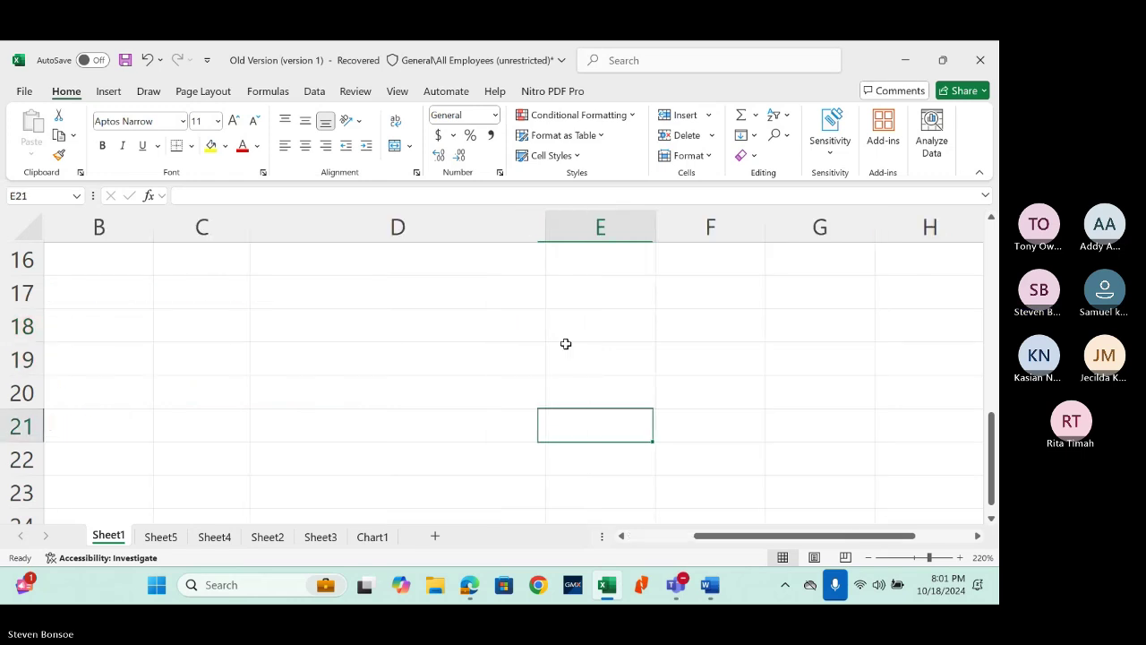
key(Left)
key(Left)
key(Left)
key(Left)
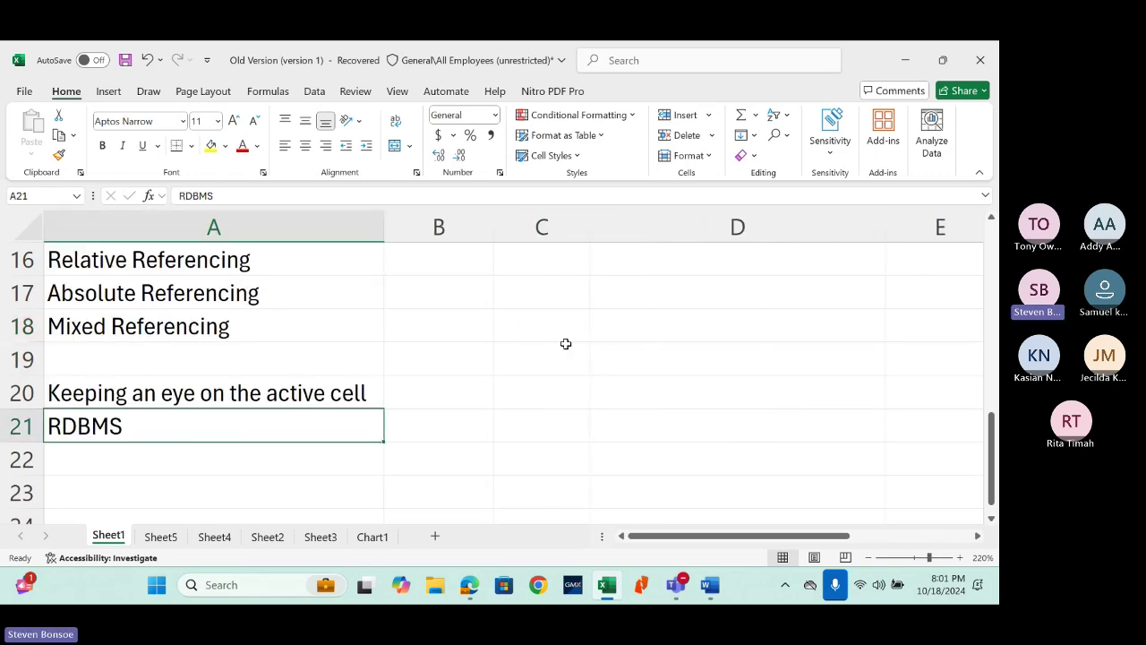
click(649, 333)
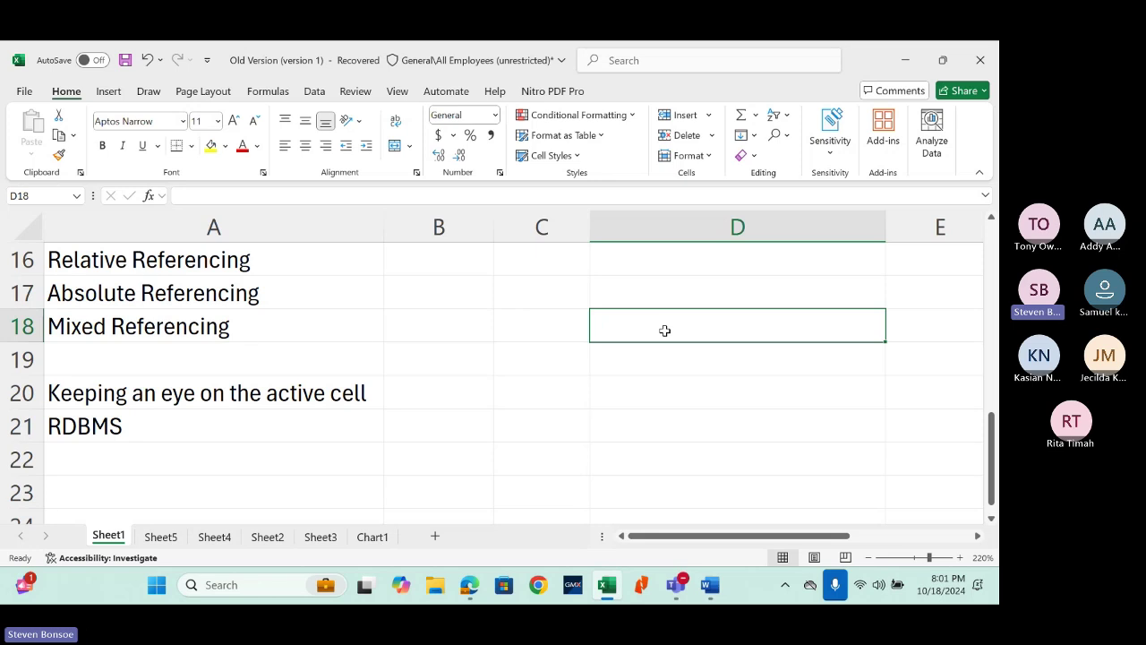
click(153, 484)
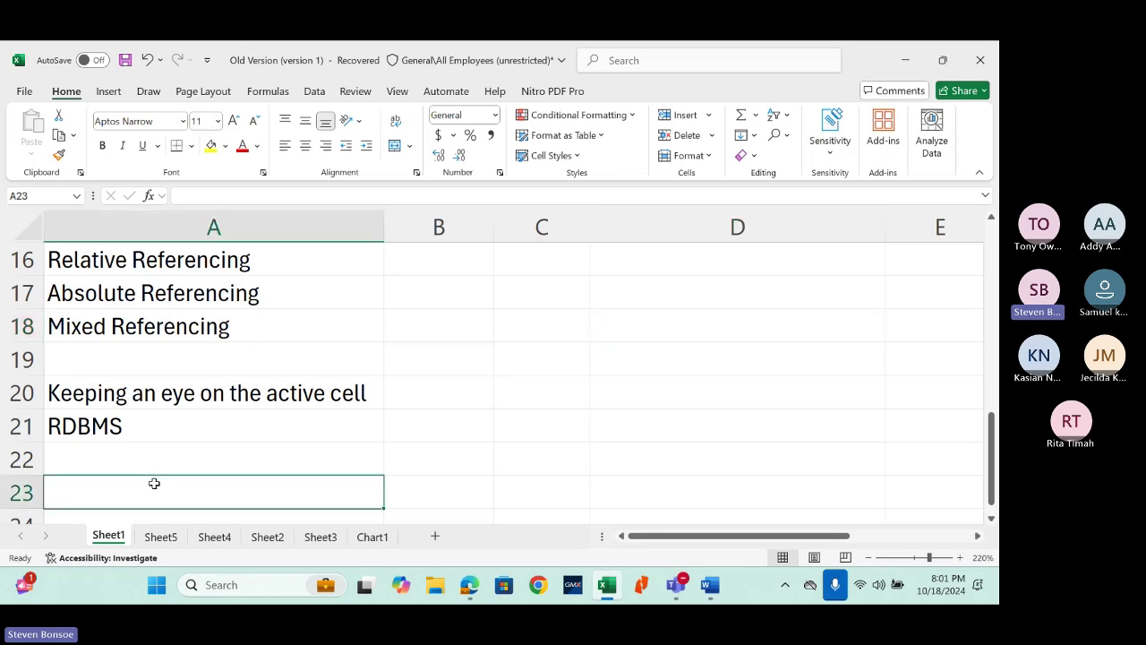
Step: Enter the labels "Name Box", "Formula Bar" and "Status Bar" in cells A23, A24 and A25
key(Down)
key(Down)
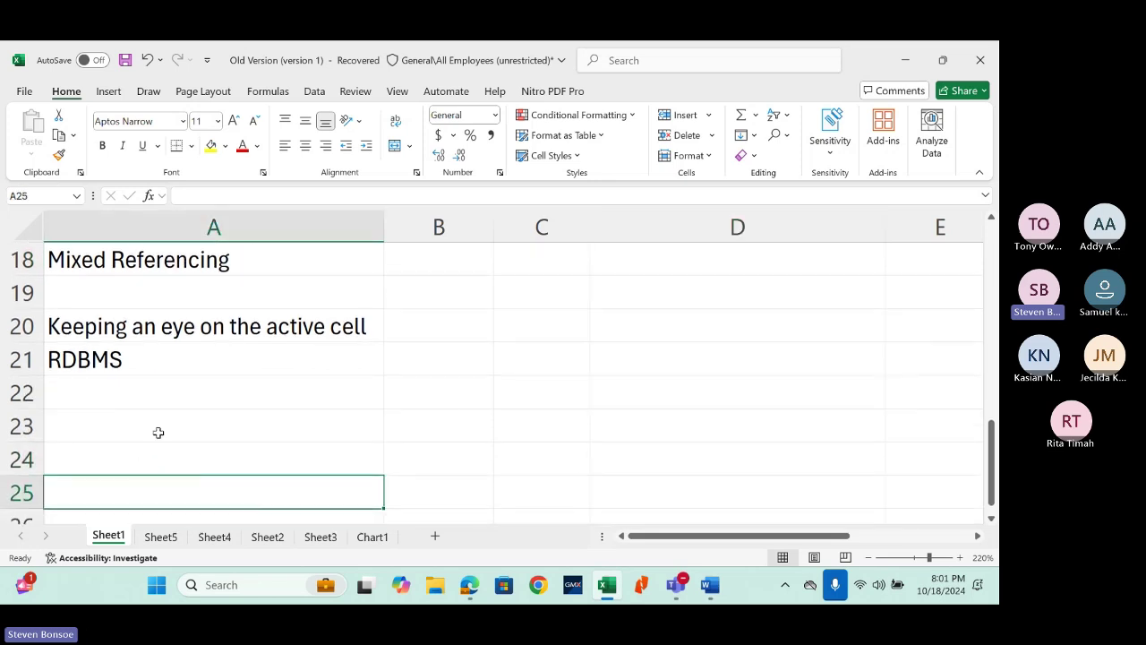
click(159, 432)
text(Name)
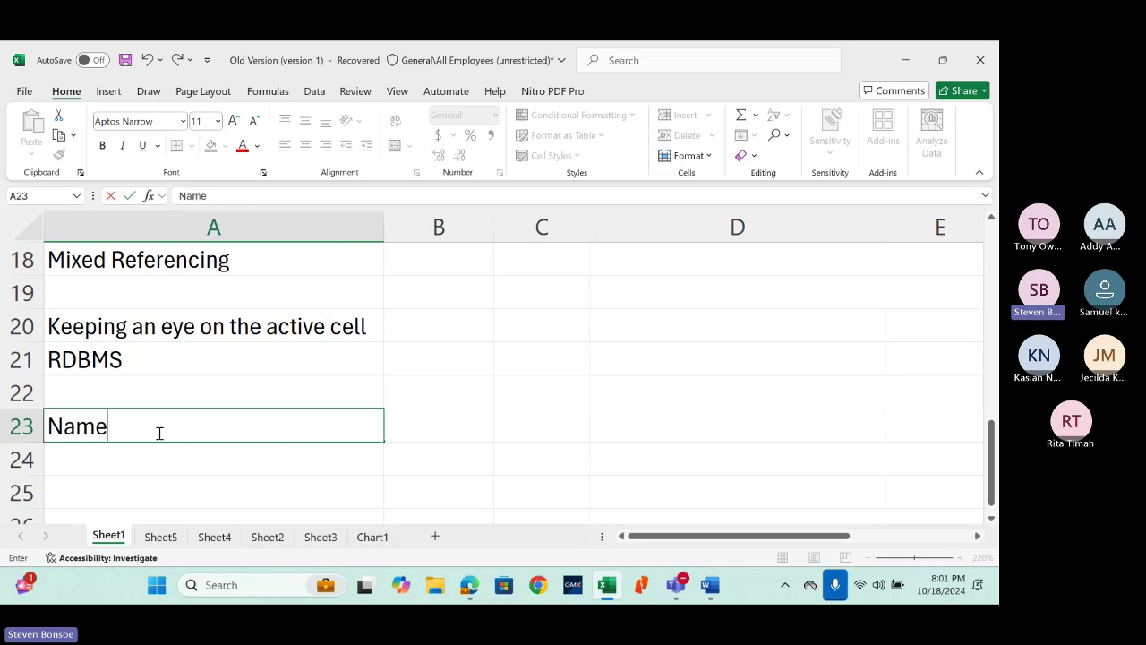
text( Box)
key(Return)
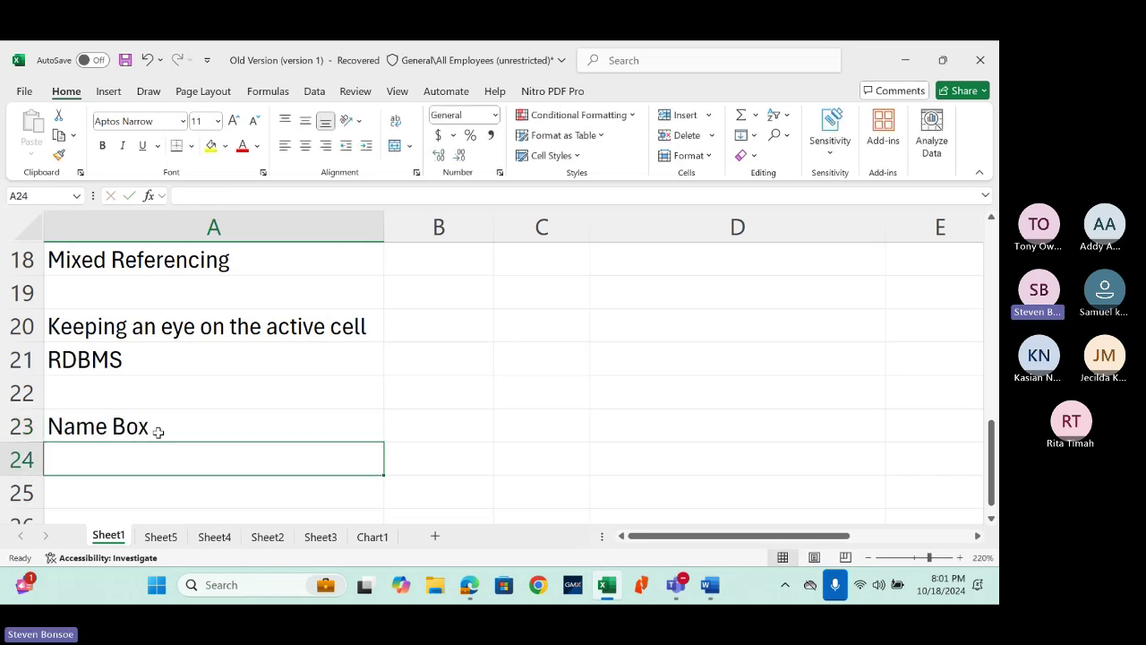
text(Formula Bar)
key(Return)
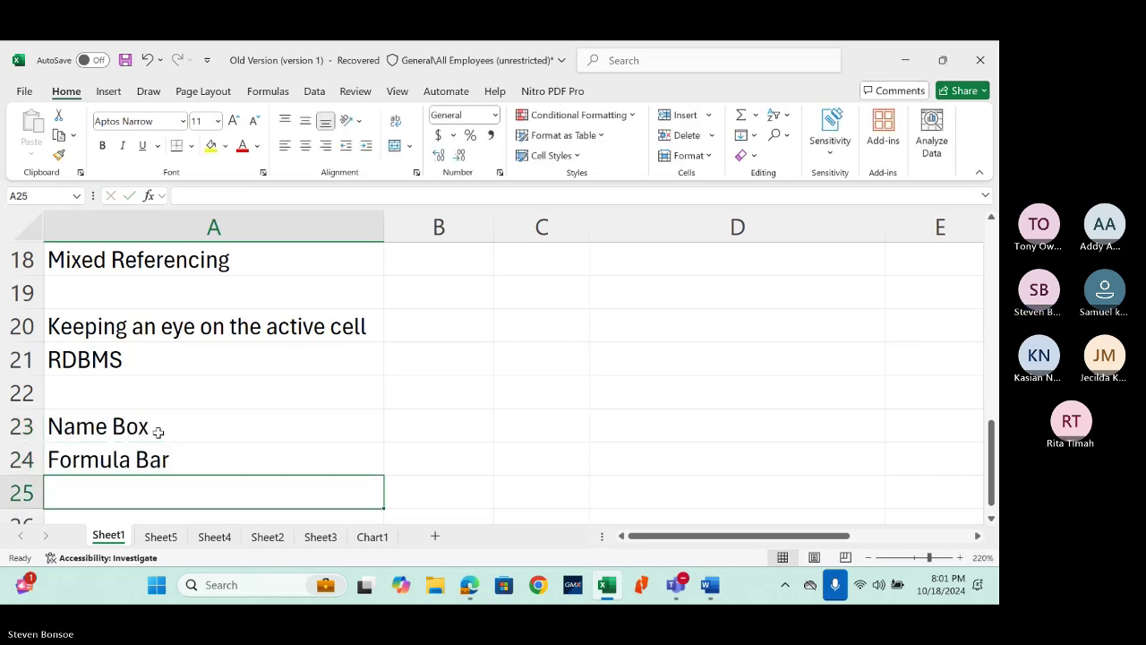
text(Status Bar)
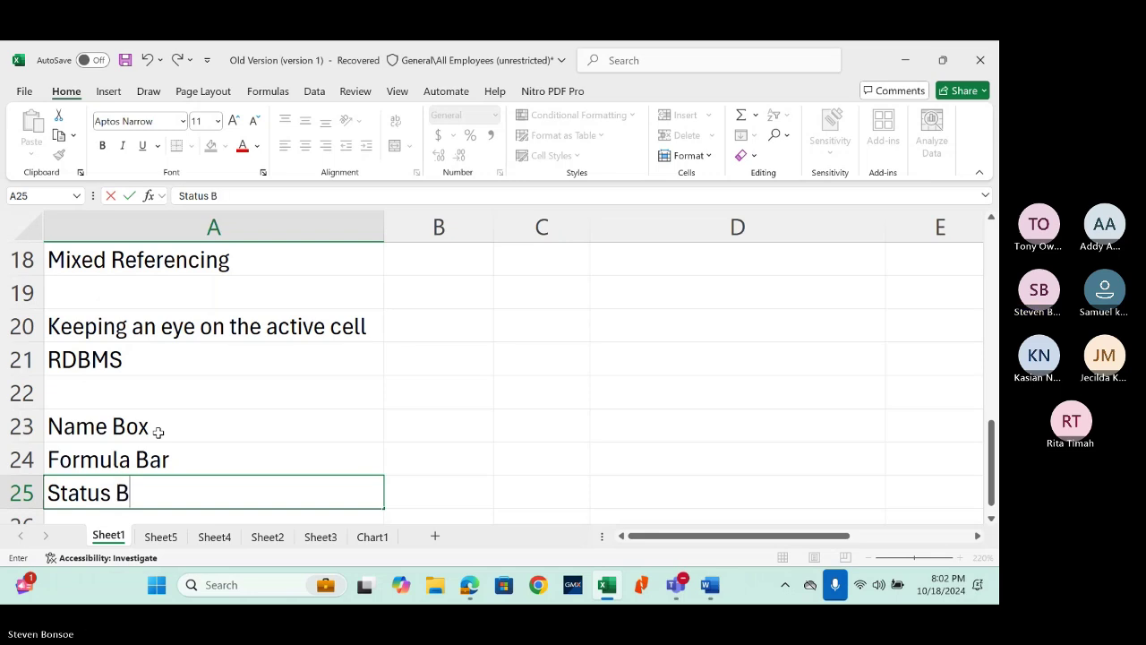
key(Return)
Step: Fill the range B20:D26 with yellow
click(289, 390)
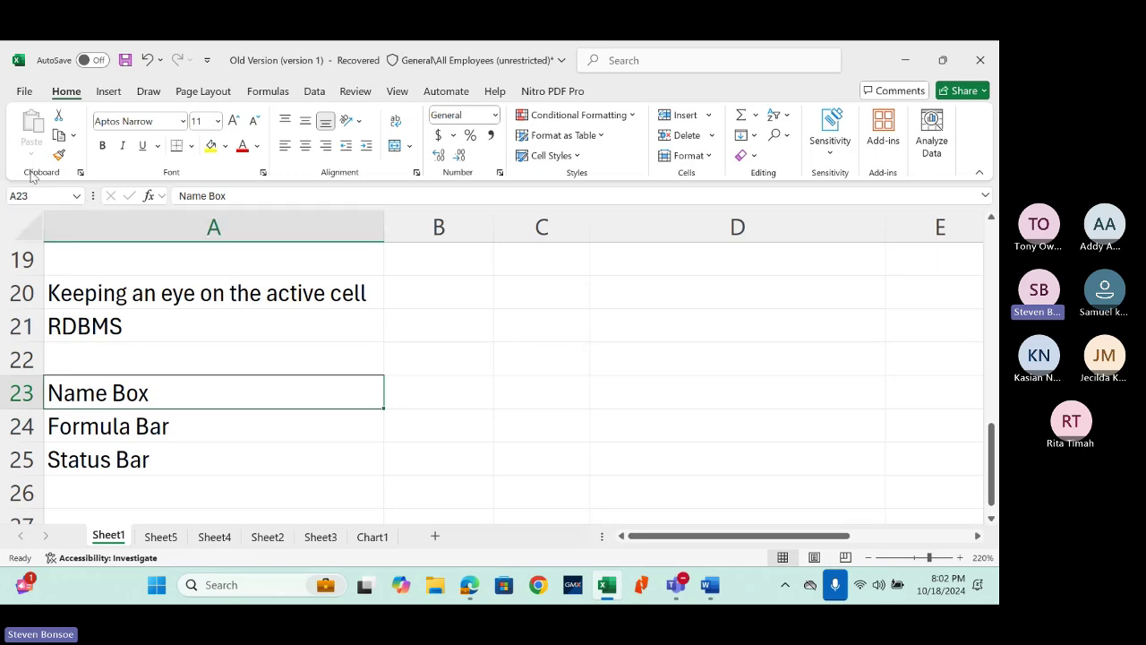
click(444, 291)
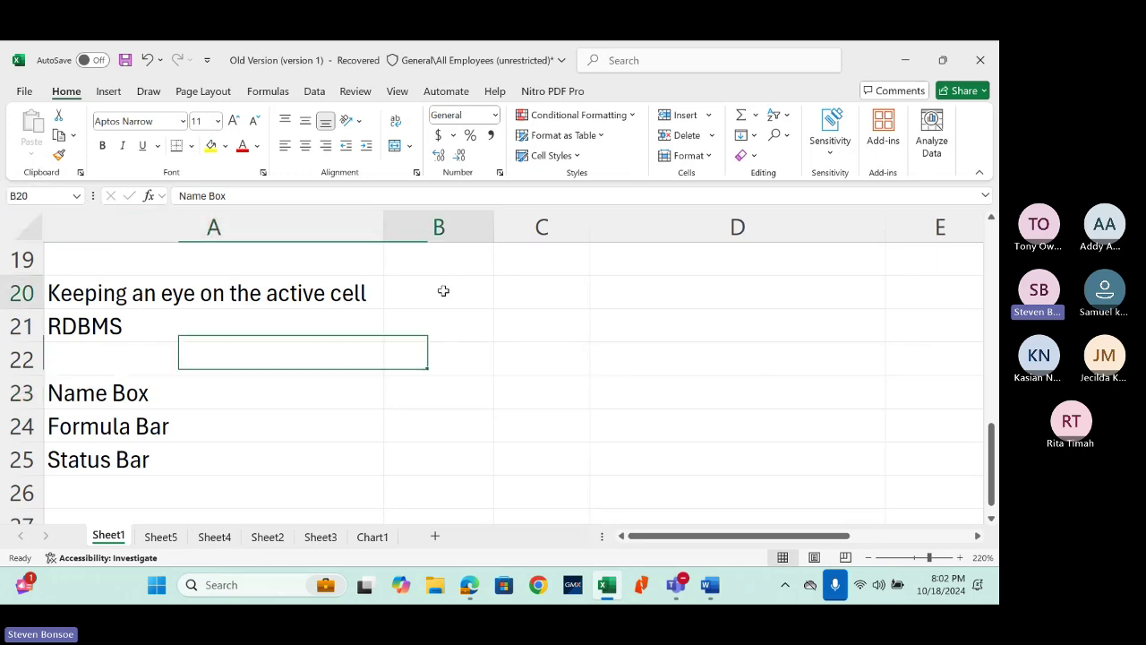
drag(443, 291, 818, 481)
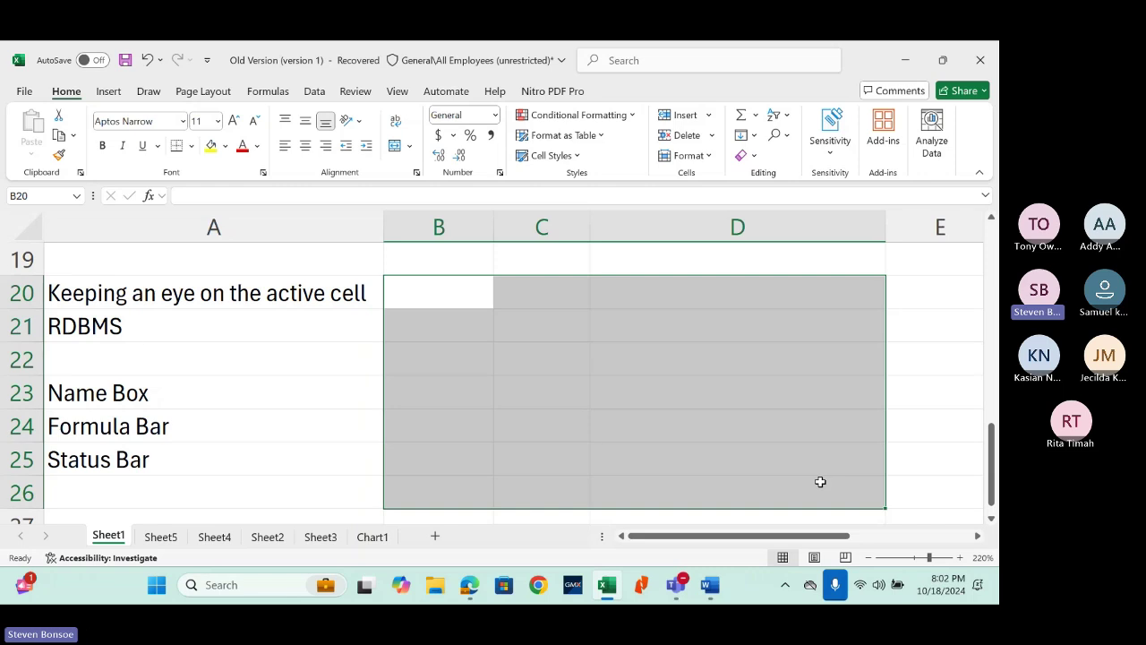
click(212, 147)
Step: Cycle the active cell through the selected range B20:D26 to follow its address, ending with only D23 selected
key(Return)
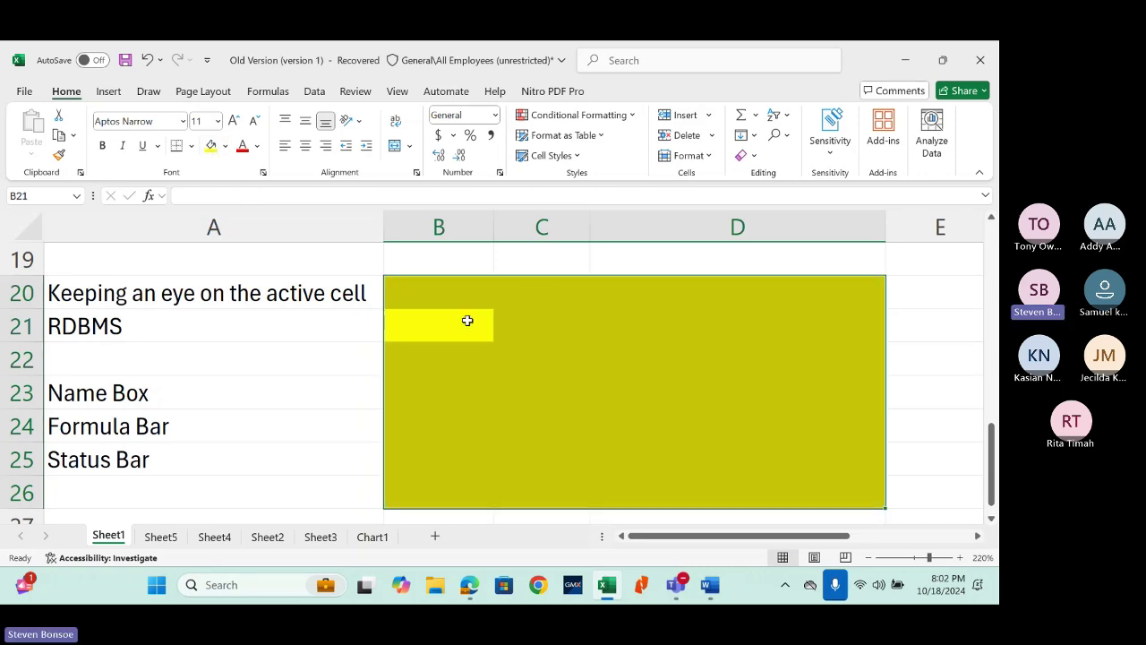
key(Return)
key(Return)
key(Return)
key(Return)
key(Return)
key(Return)
key(Return)
key(Return)
key(Return)
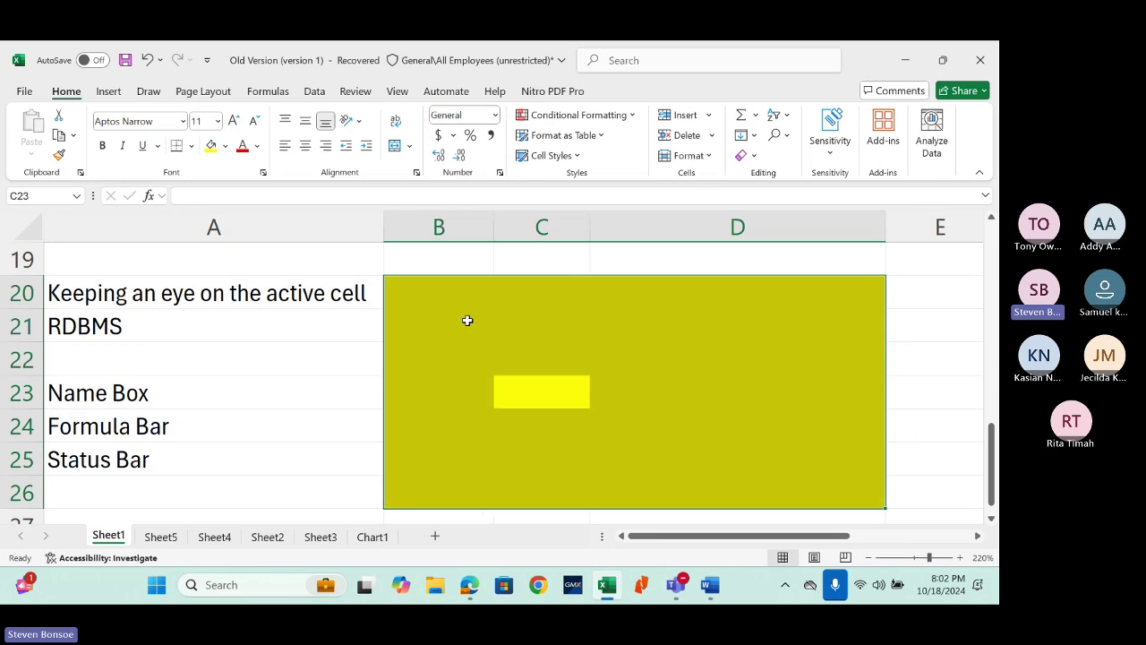
key(Return)
key(Return)
key(Return)
key(Return)
key(Return)
key(Return)
key(Return)
key(Return)
key(Return)
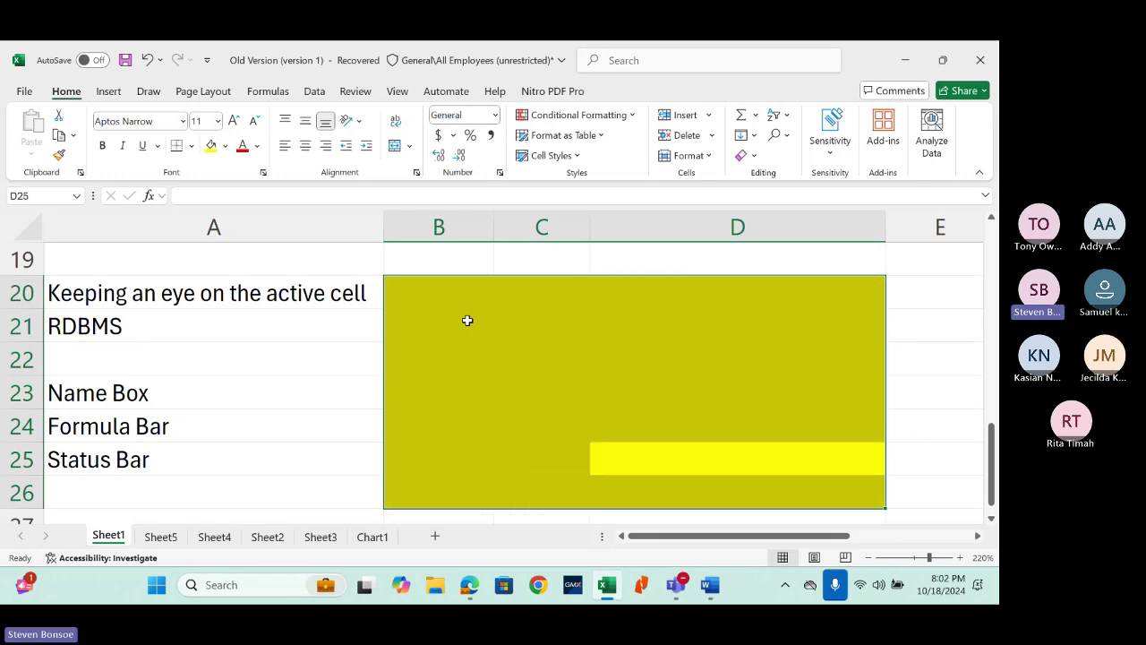
key(Return)
key(Return)
key(Return)
key(Return)
key(Return)
key(Return)
key(Return)
key(Return)
key(Return)
key(Return)
key(Return)
key(Return)
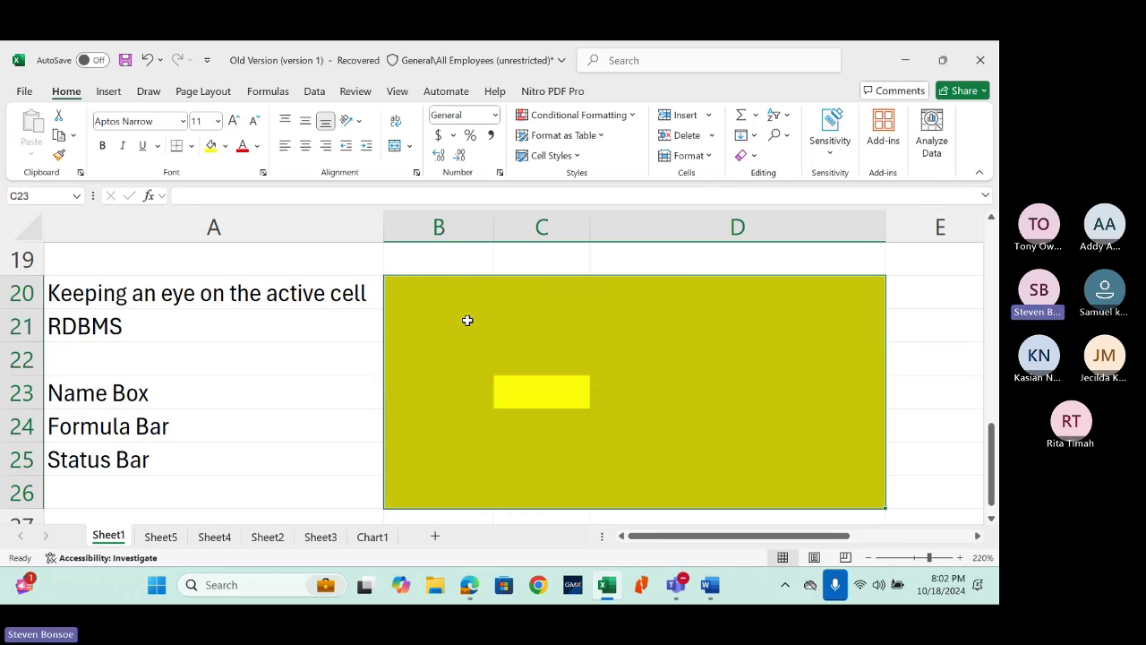
key(Return)
key(Return)
key(Return)
key(Return)
key(Return)
key(Return)
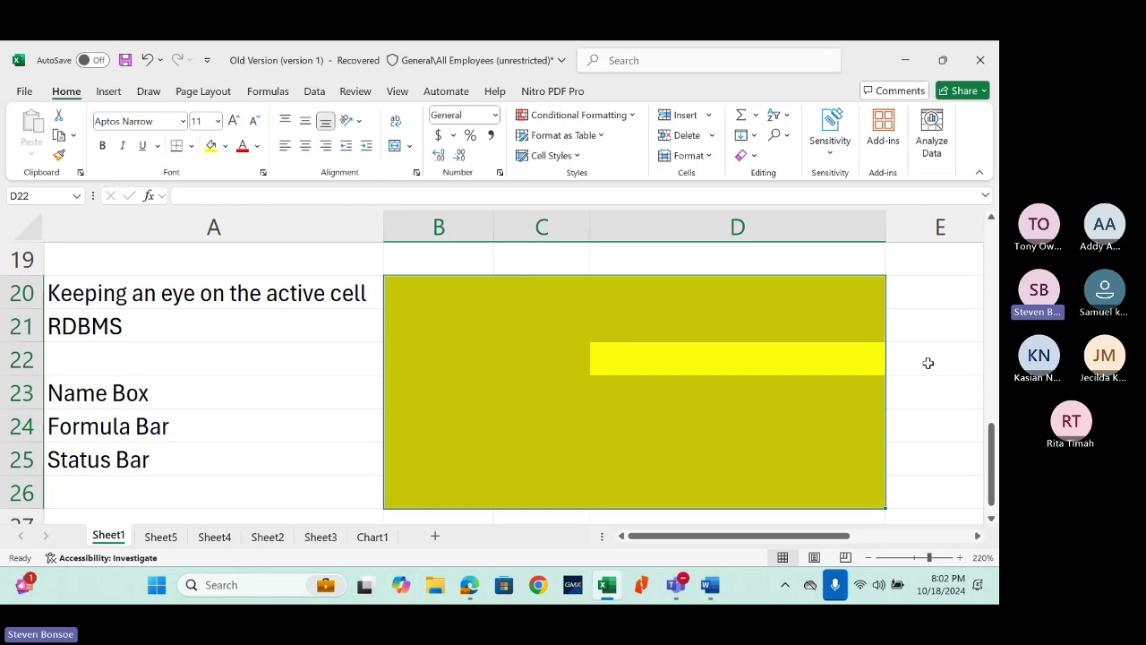
click(730, 378)
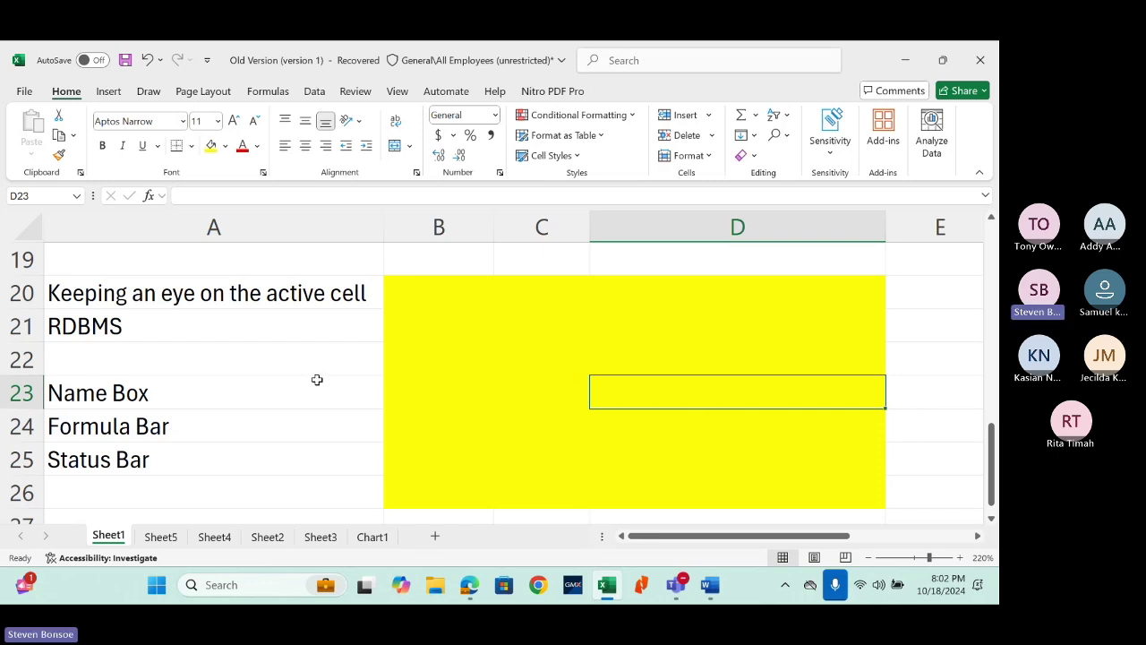
click(181, 419)
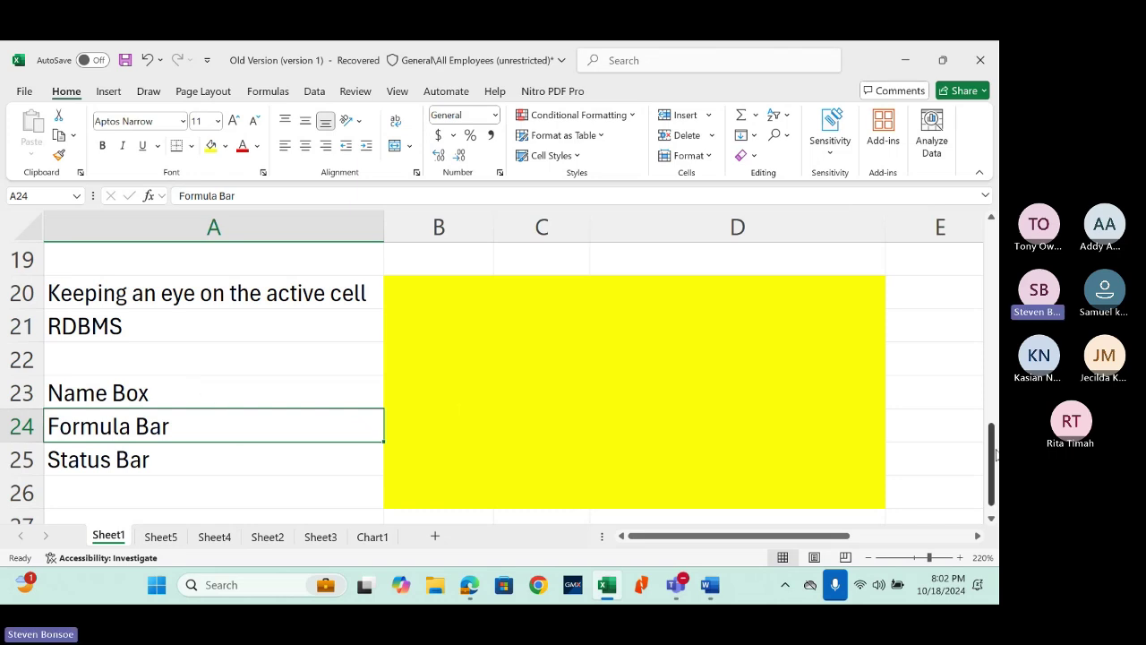
drag(994, 455, 994, 470)
scroll(992, 515, down, 2)
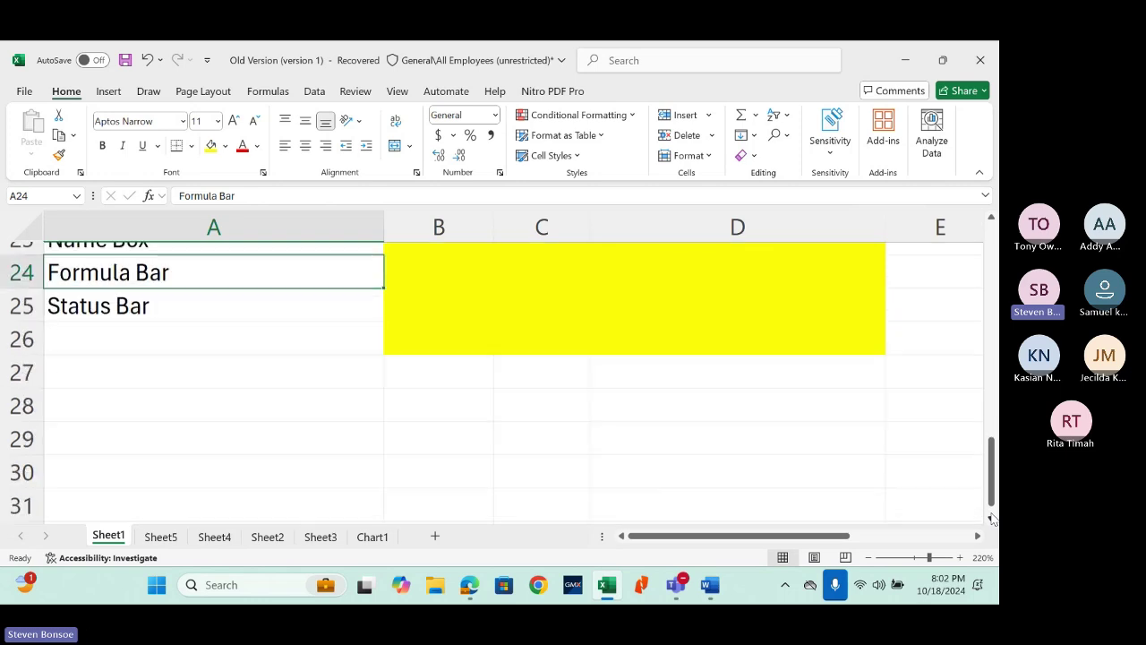
click(440, 357)
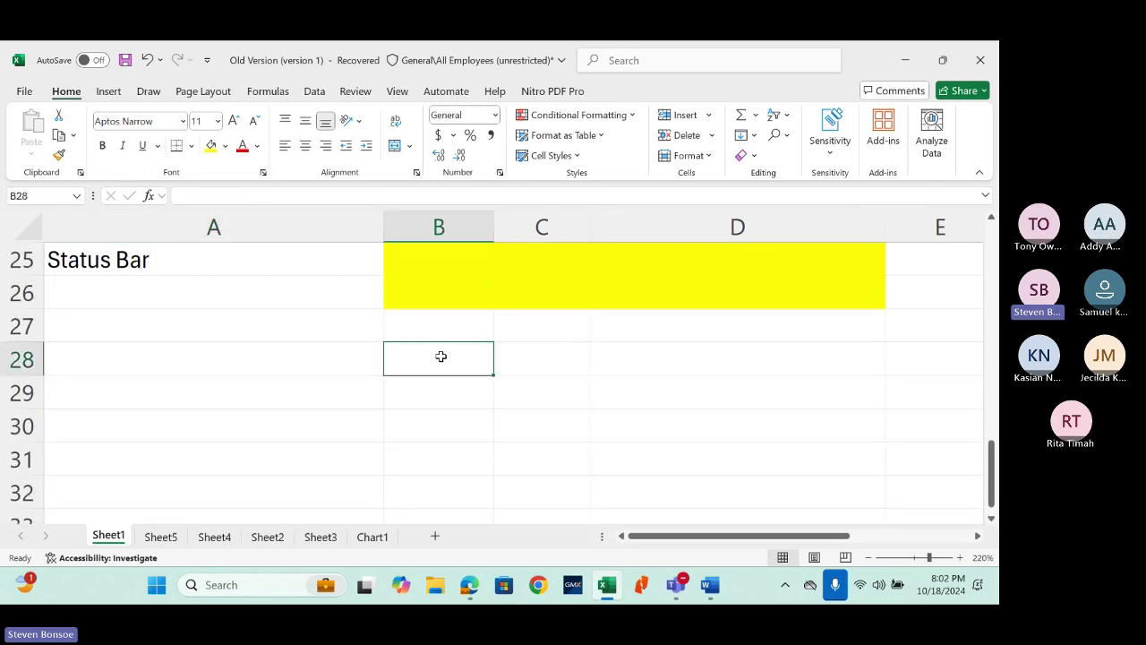
click(313, 359)
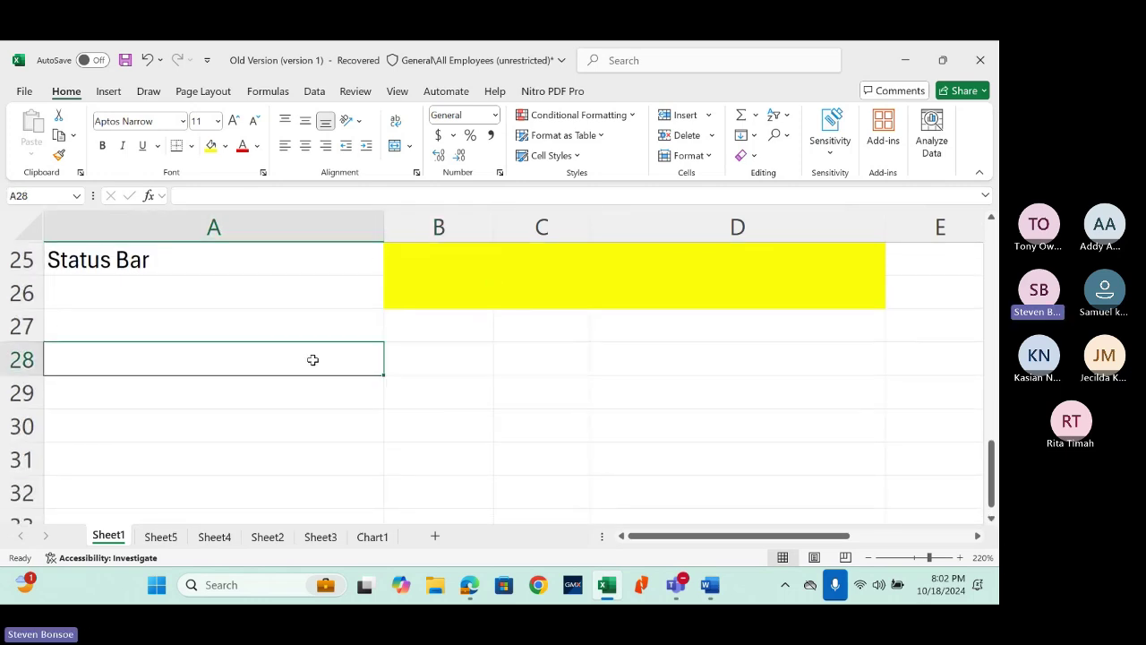
Step: Clear the text "Cell" from cell E5 on Sheet5
click(161, 536)
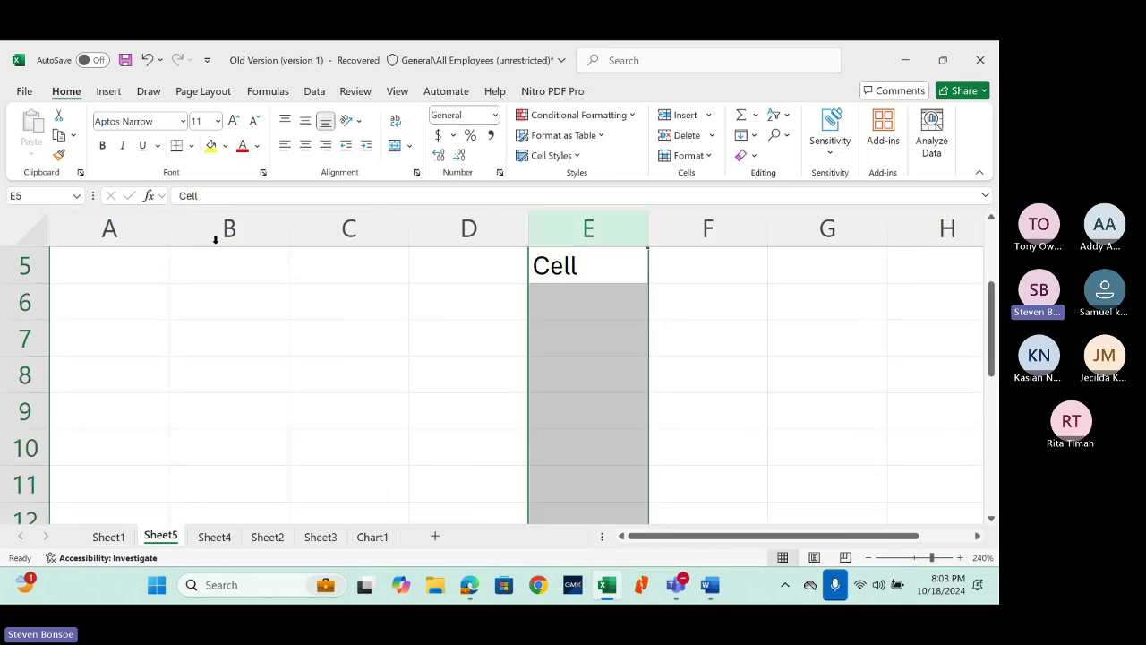
key(ctrl+Up)
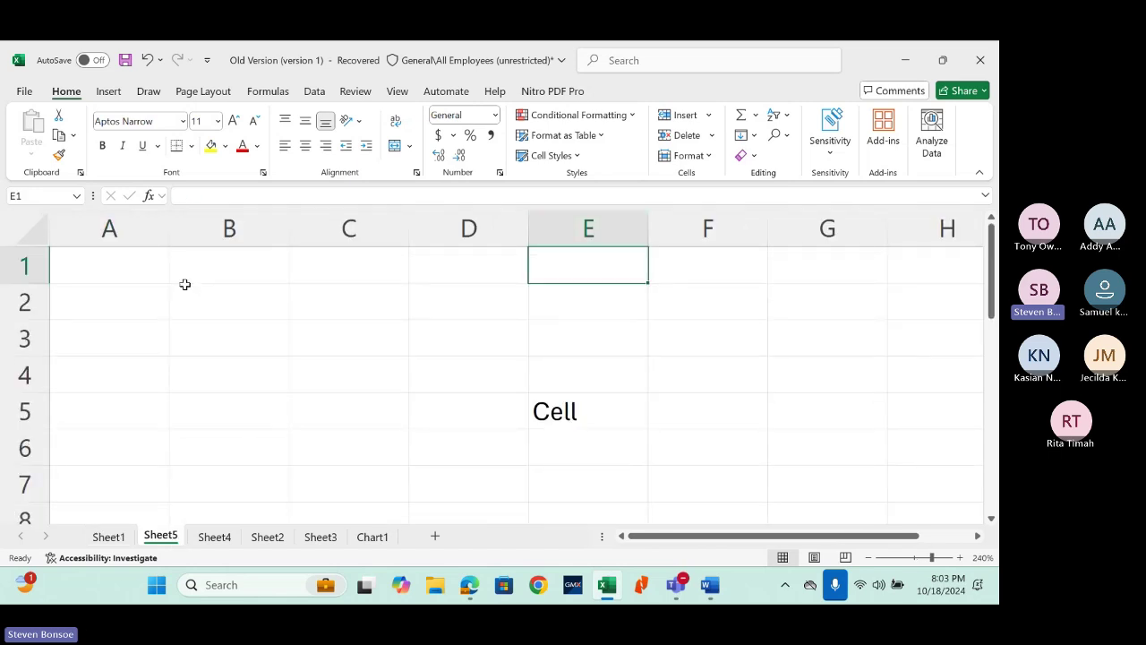
click(567, 414)
key(Delete)
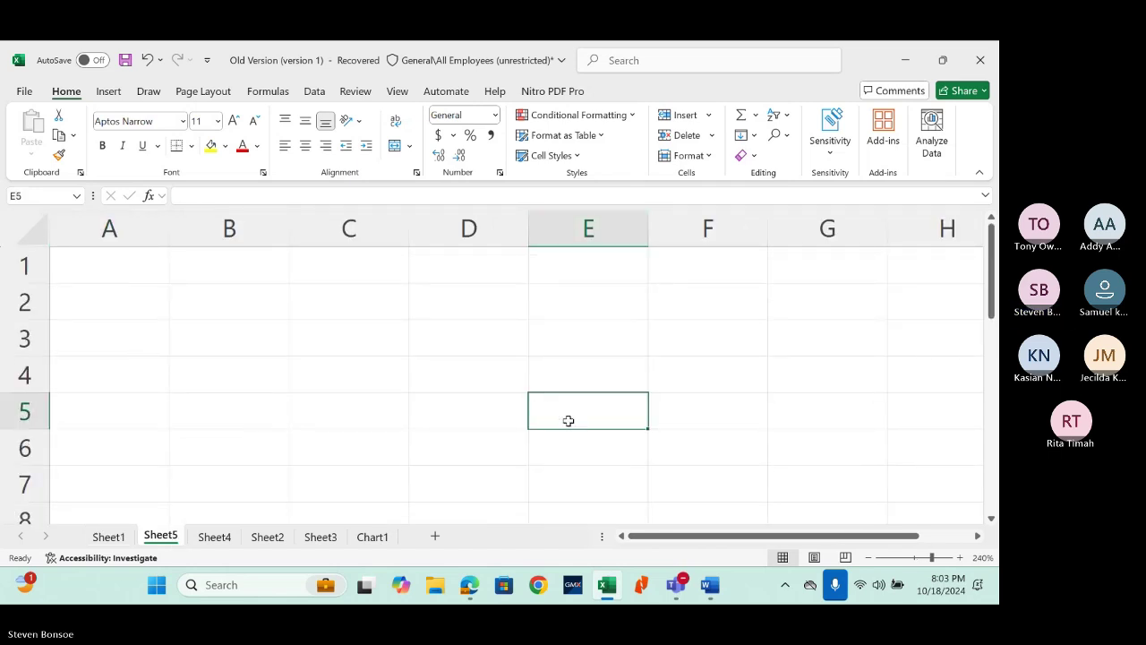
Step: Enter the label "Revenues" in cell A1 of Sheet5
click(112, 264)
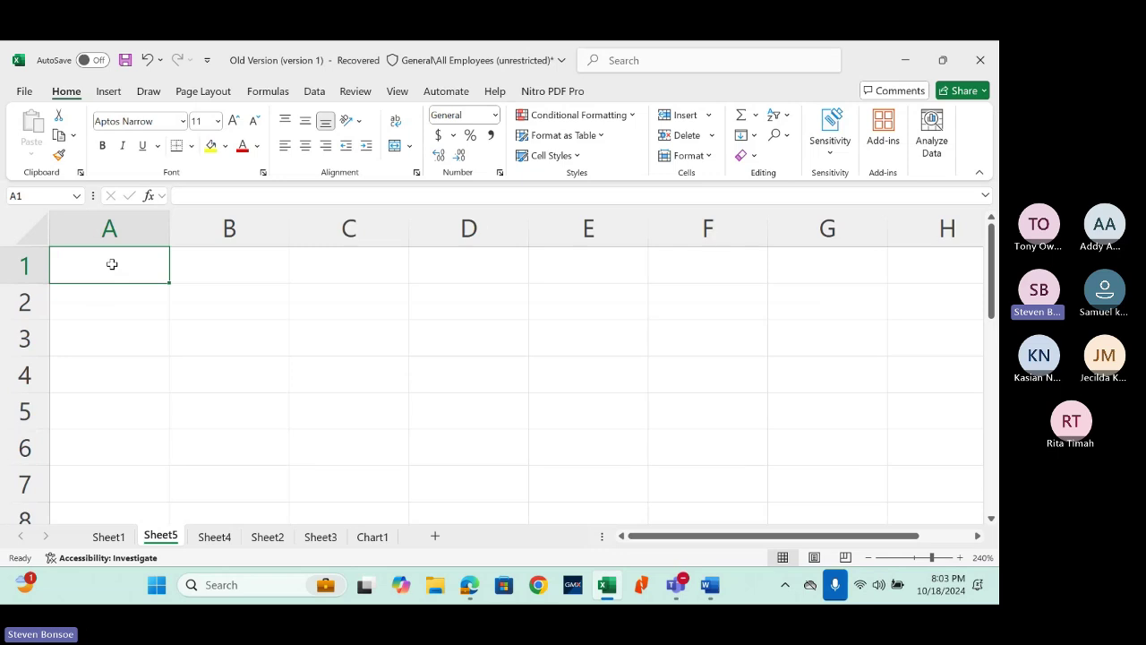
text(Revenues)
key(Return)
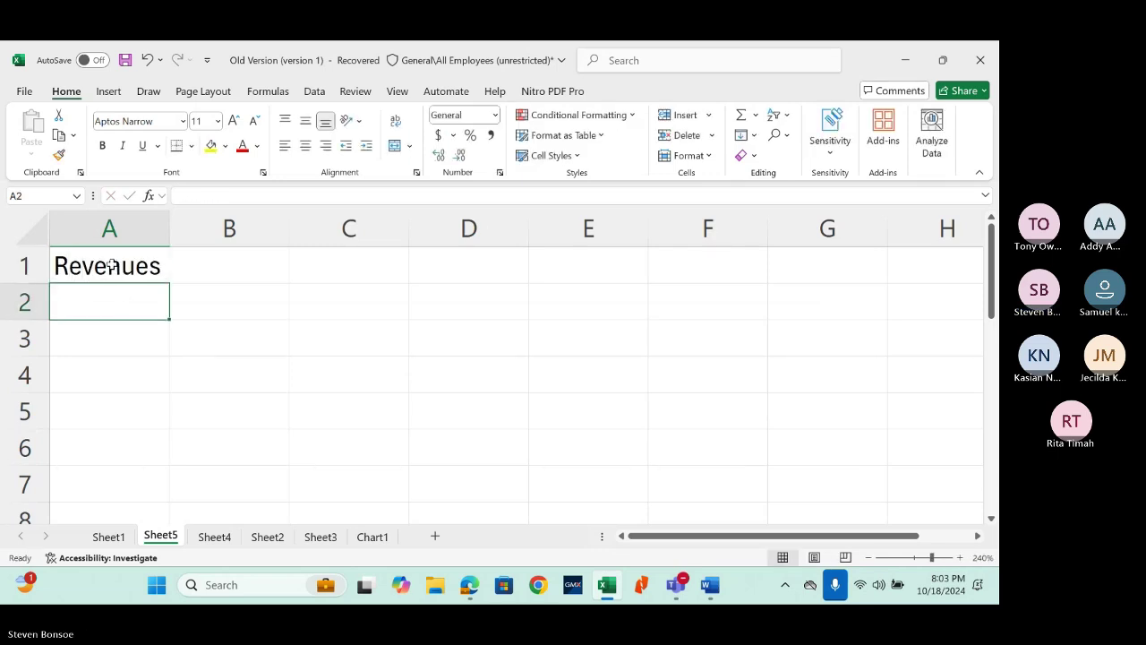
Step: Enter the label "Expenses" in cell A2
text(Cost)
key(BackSpace)
key(BackSpace)
key(BackSpace)
key(BackSpace)
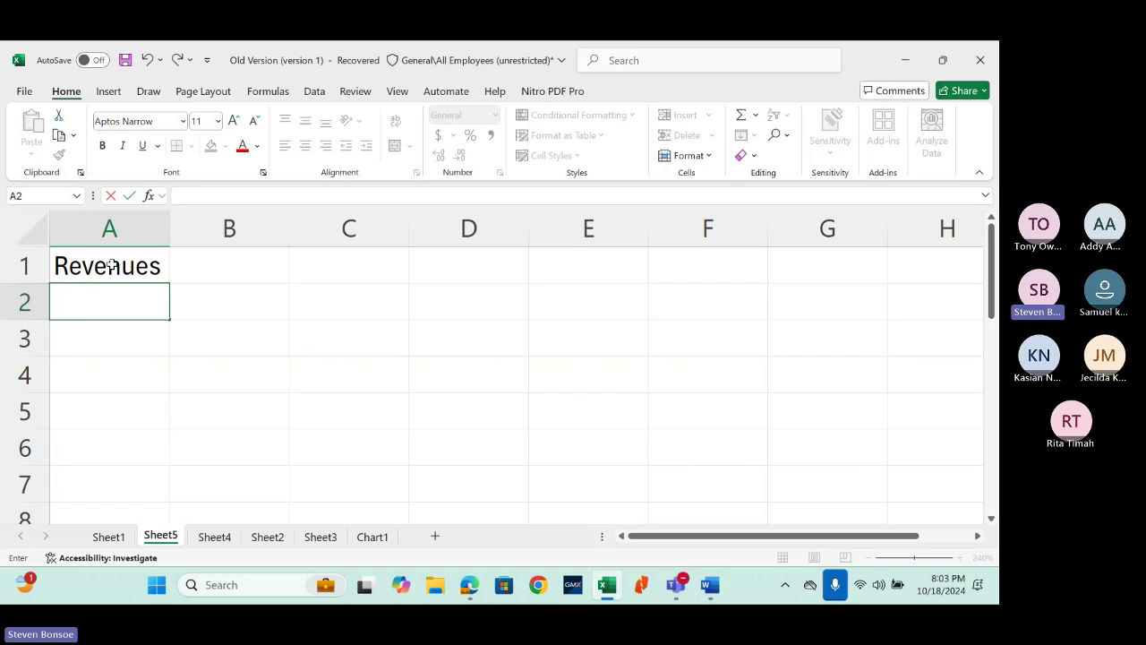
text(Expenses)
key(Return)
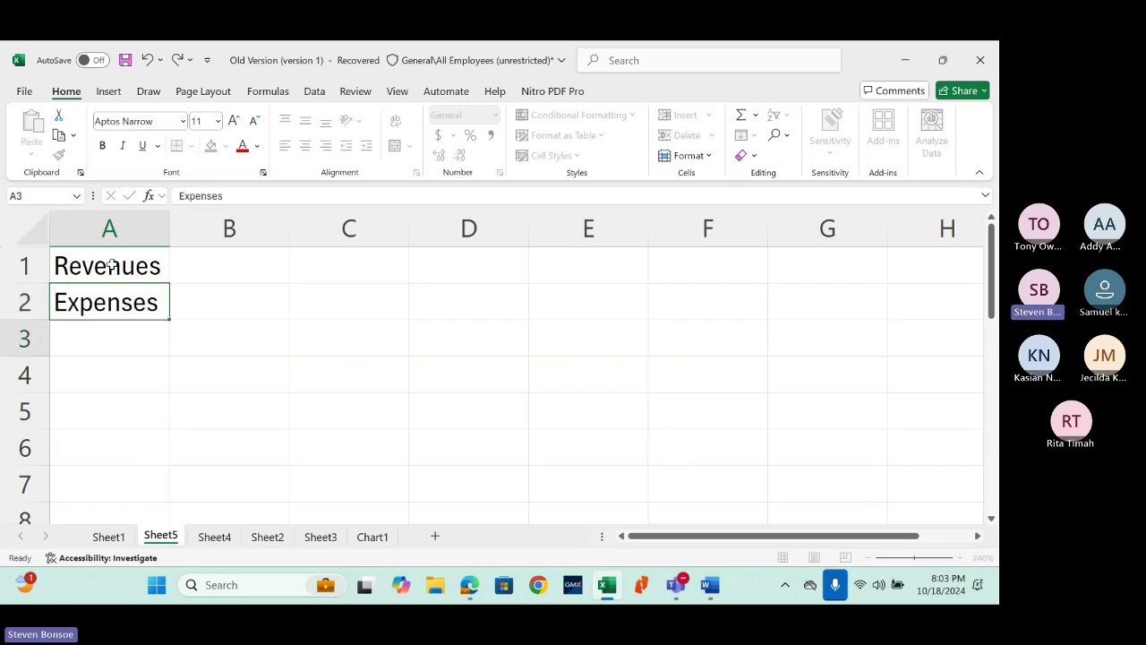
Step: Enter "Cost of Sales" in A2 and "Gross Profit" in A3, and widen column A to fit the labels
key(Up)
text(Cost of Sales)
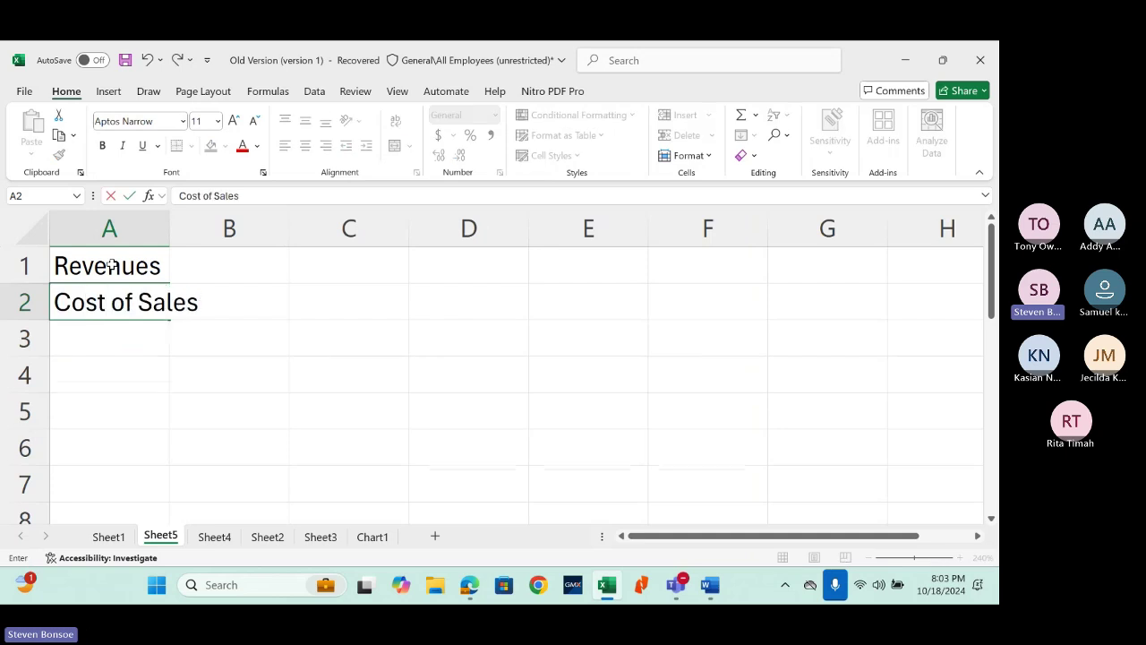
key(Return)
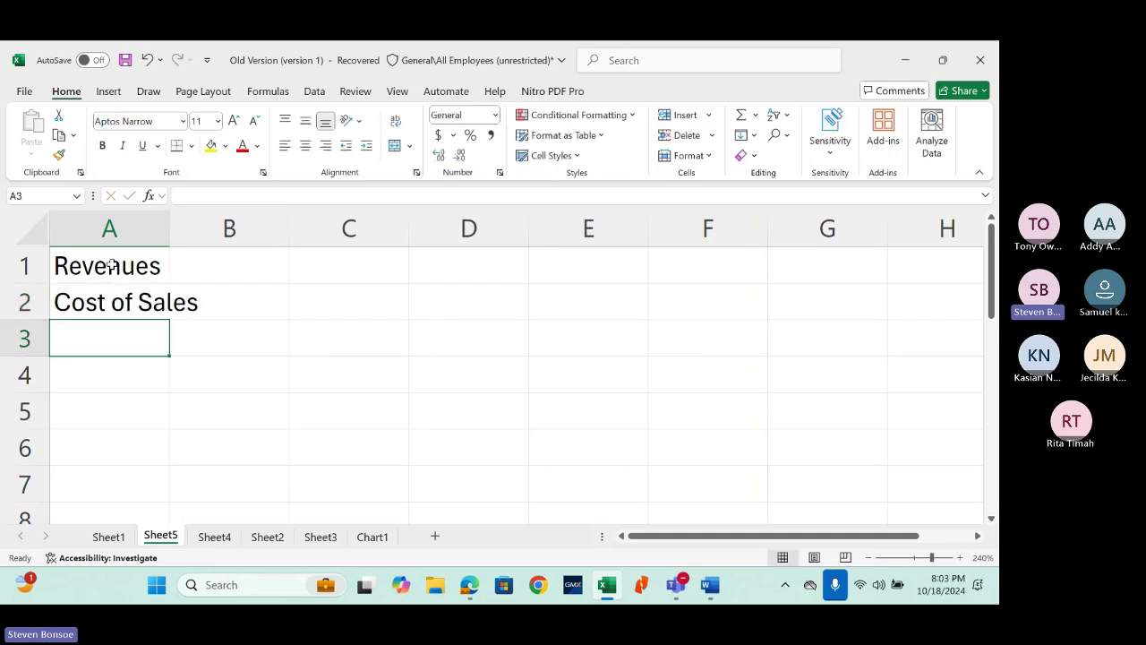
text(Gross Profit)
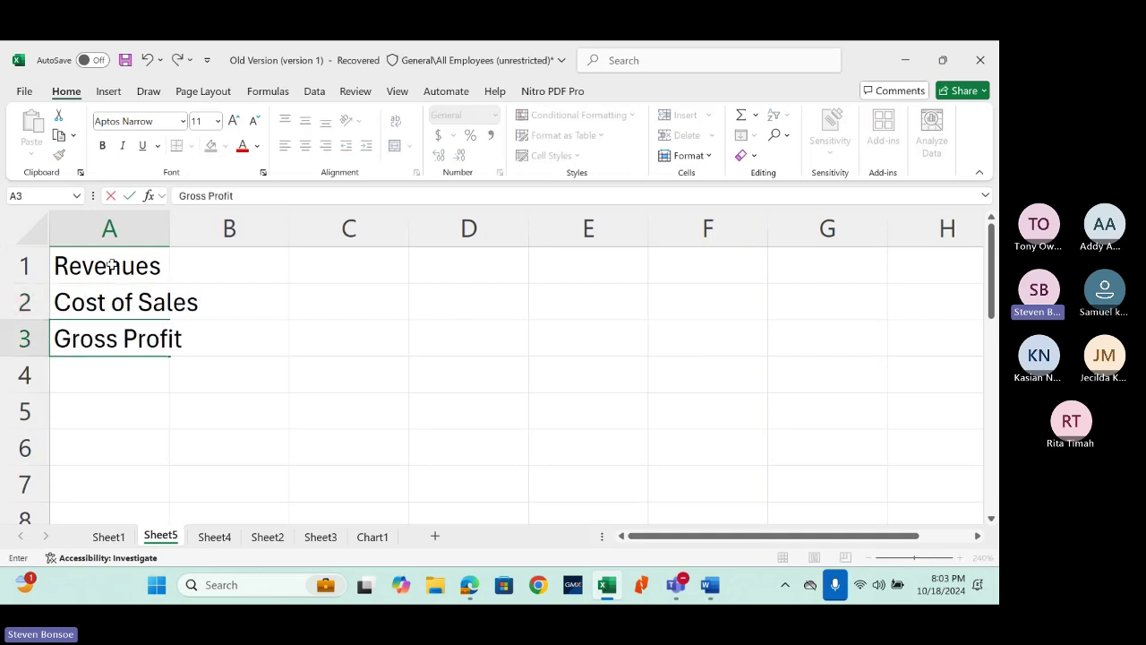
key(Return)
drag(173, 215, 257, 215)
Step: Enter 10000 as the Revenues amount in B1 and 4000 as the Cost of Sales amount in B2
click(323, 282)
text(10)
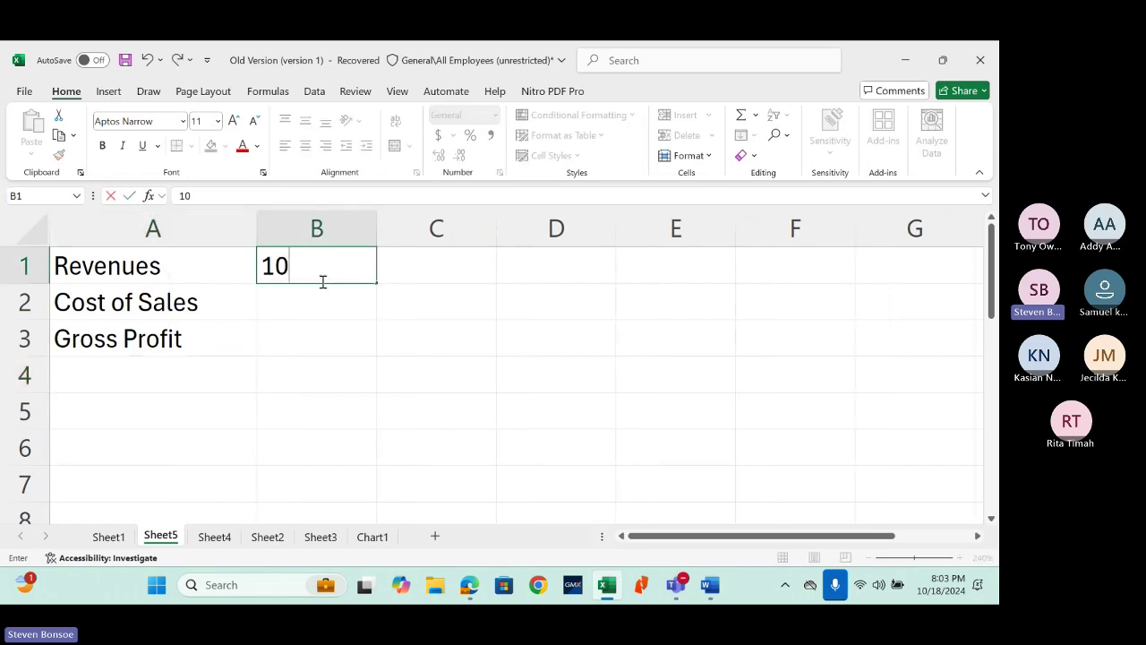
text(000)
key(Return)
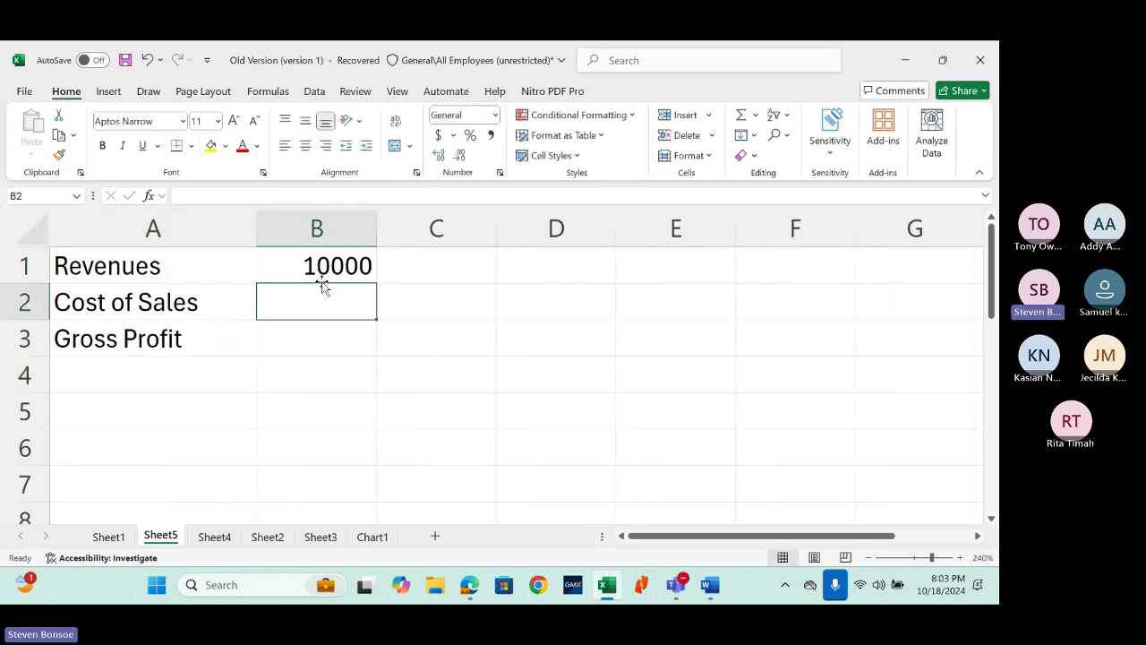
text(4000)
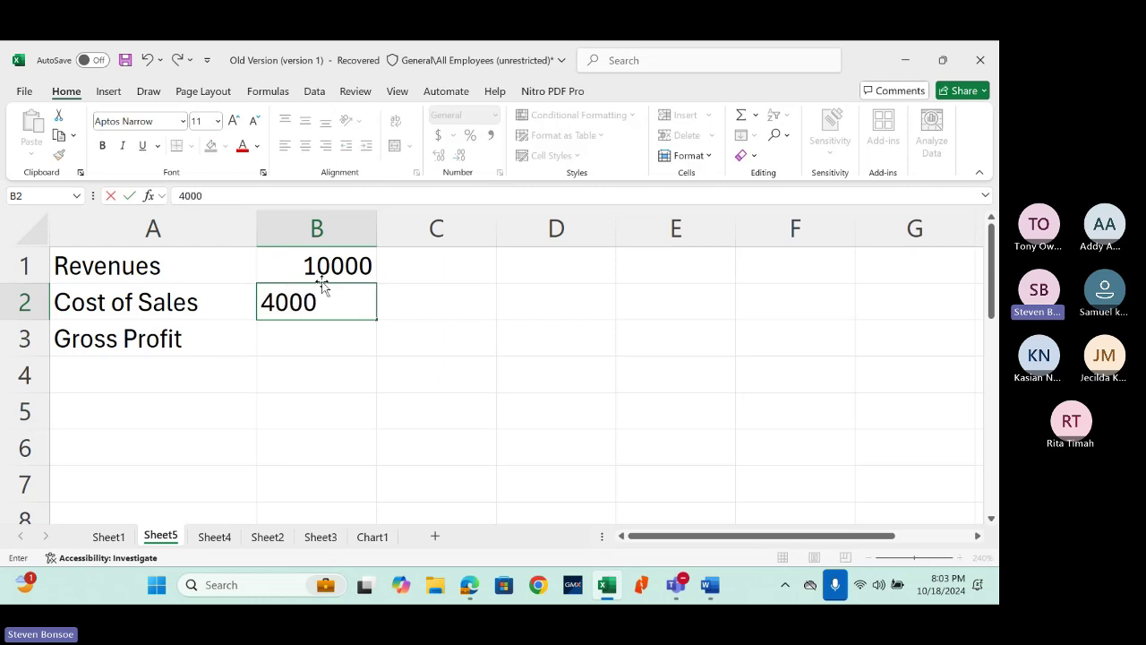
key(Return)
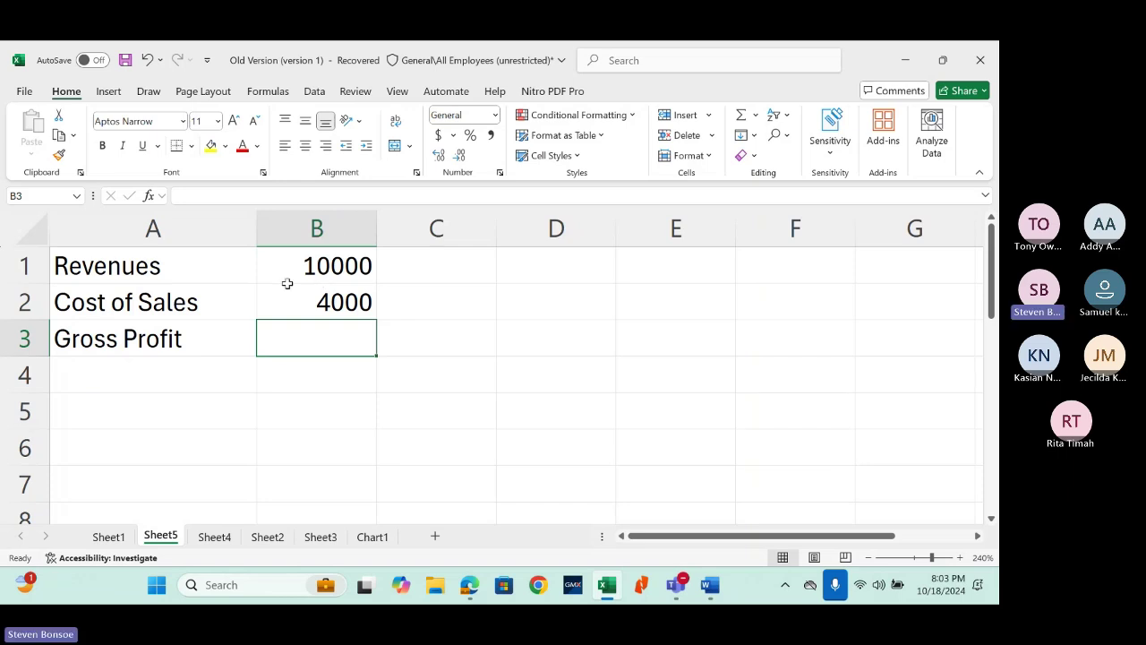
click(194, 268)
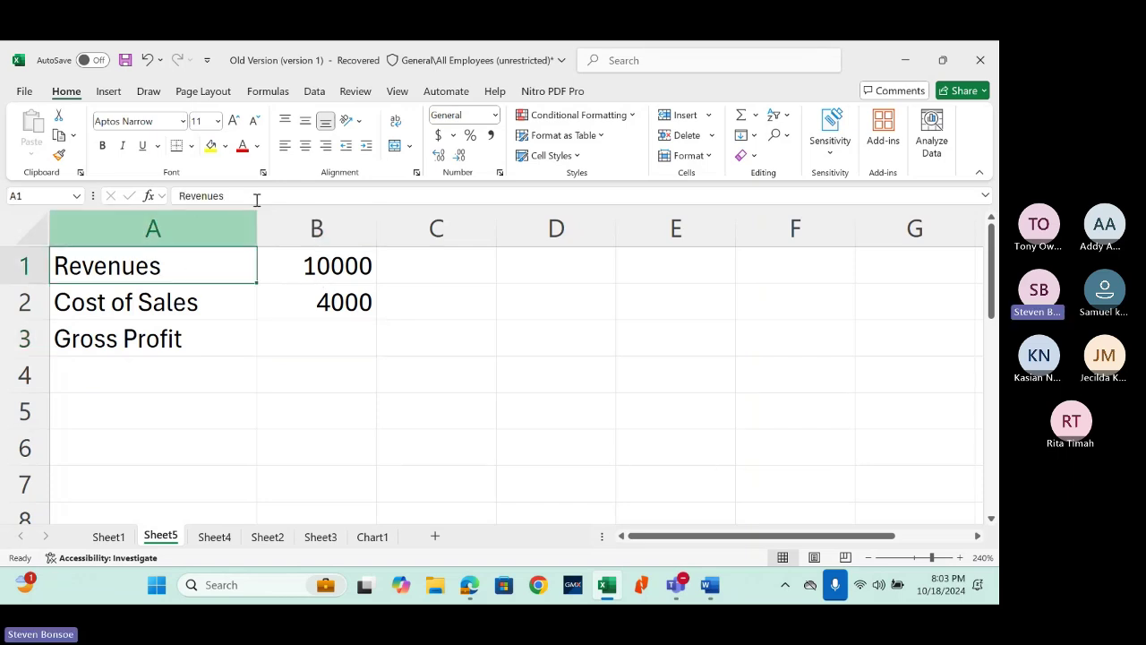
click(206, 298)
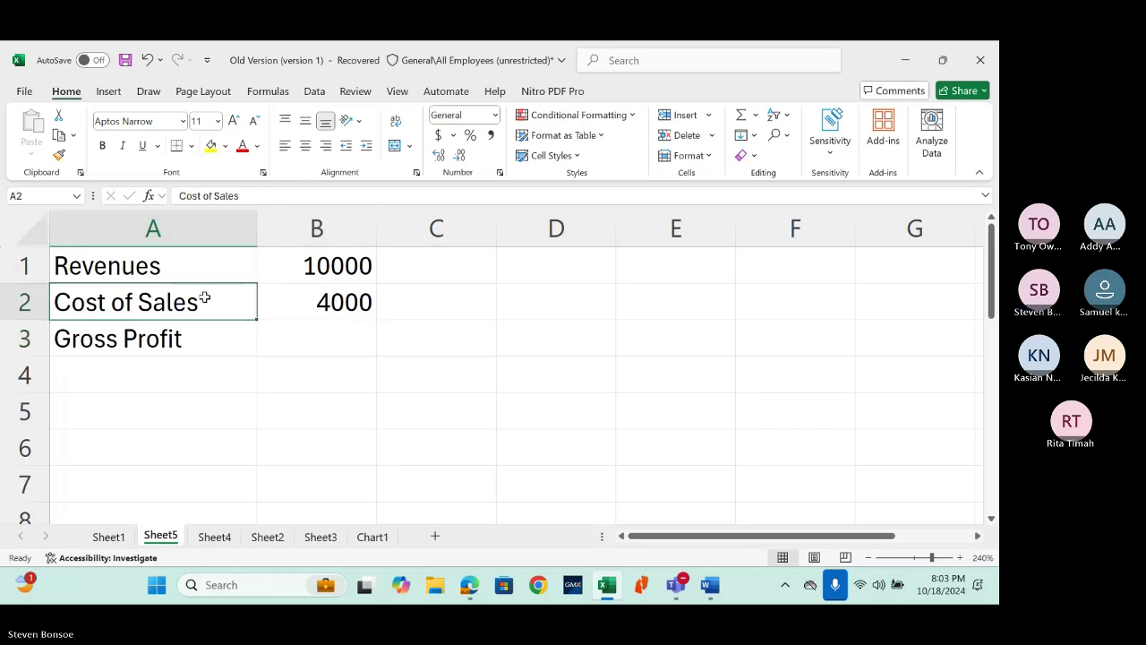
click(159, 339)
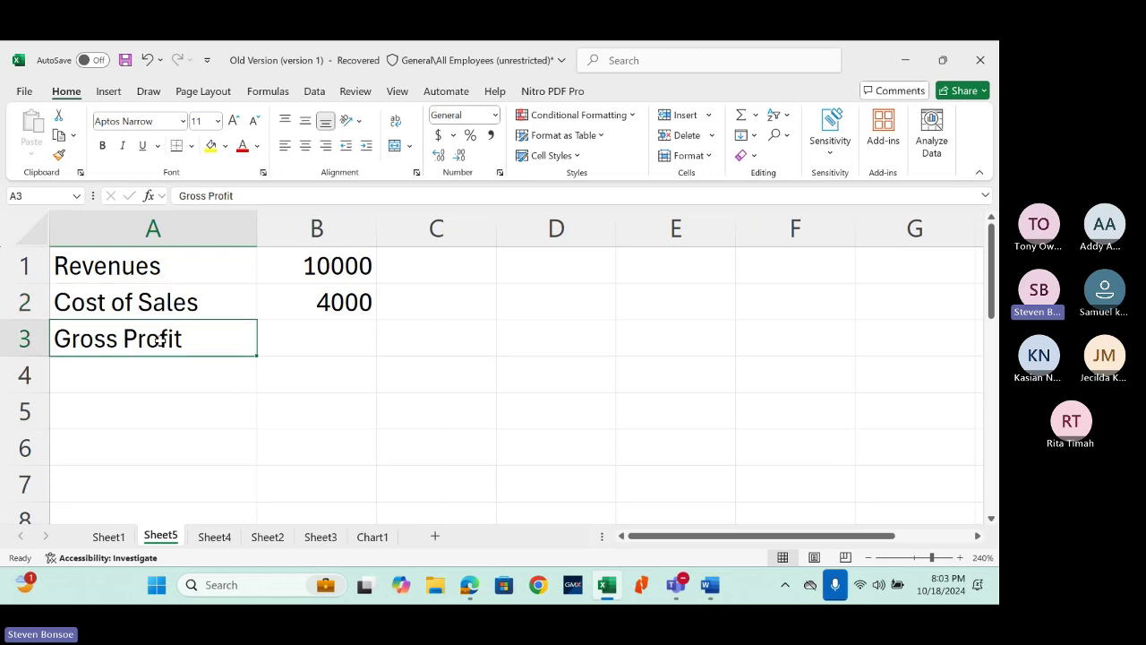
Step: Calculate the gross profit in B3 from typed amounts with the formula =10000-4000
click(348, 259)
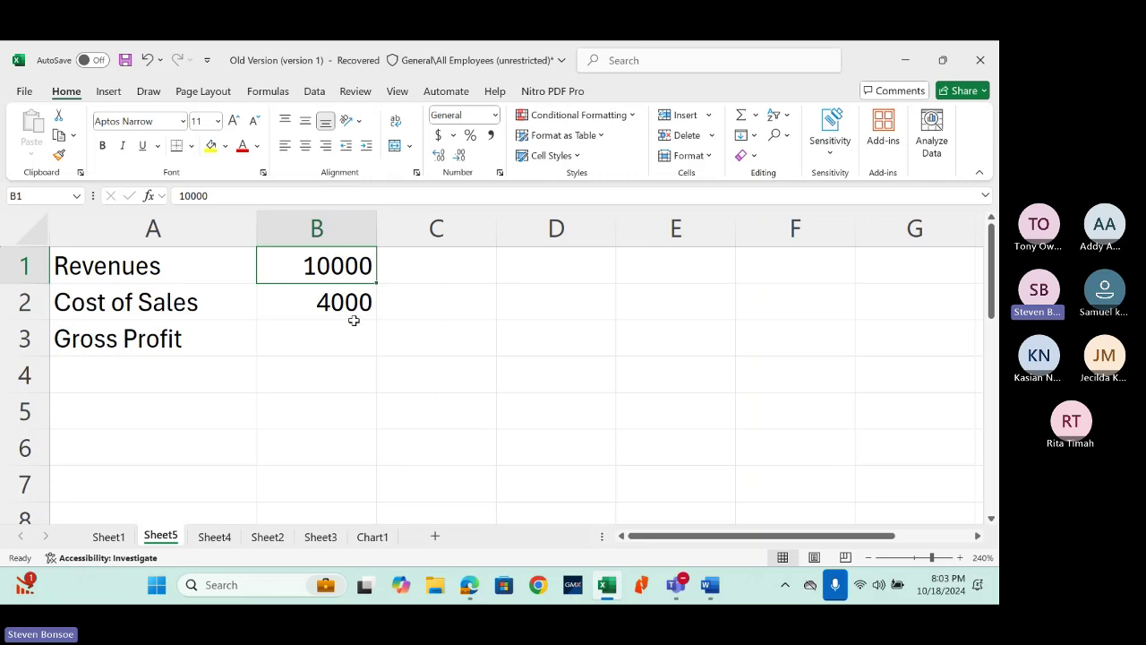
click(341, 350)
text(=)
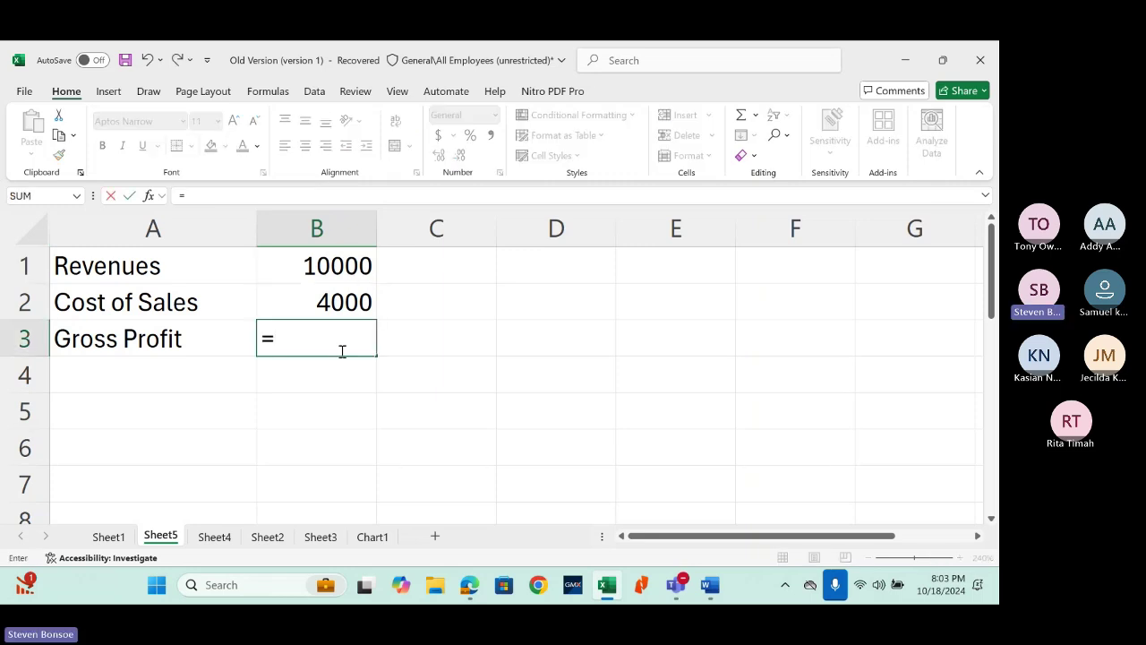
text(10000)
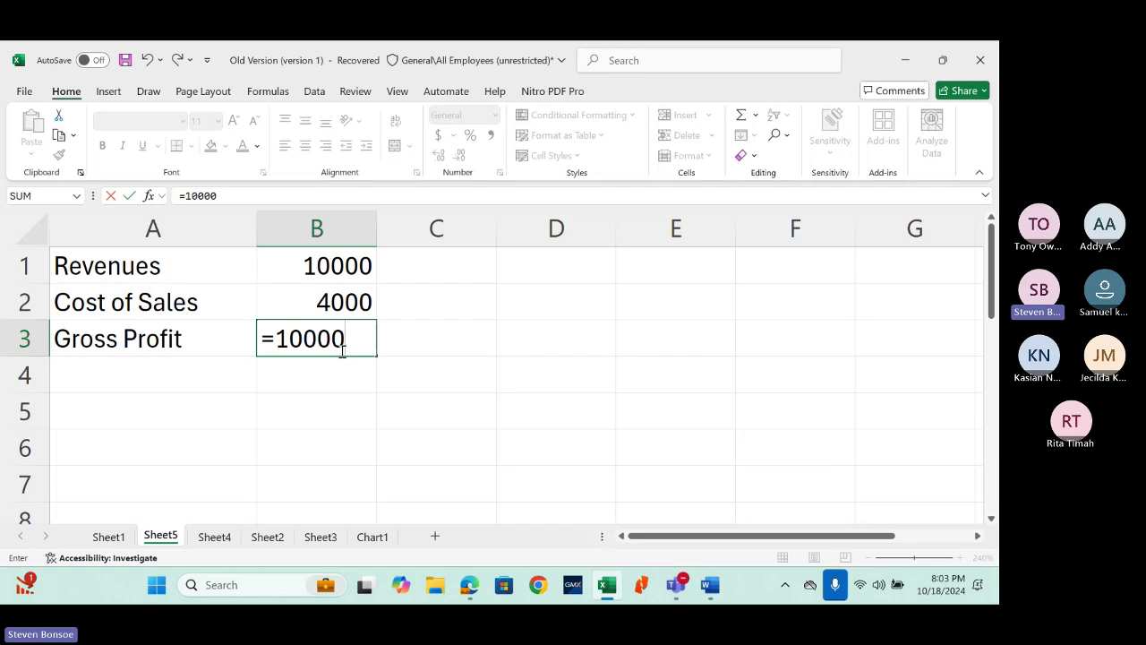
text(-4000)
key(ctrl+Return)
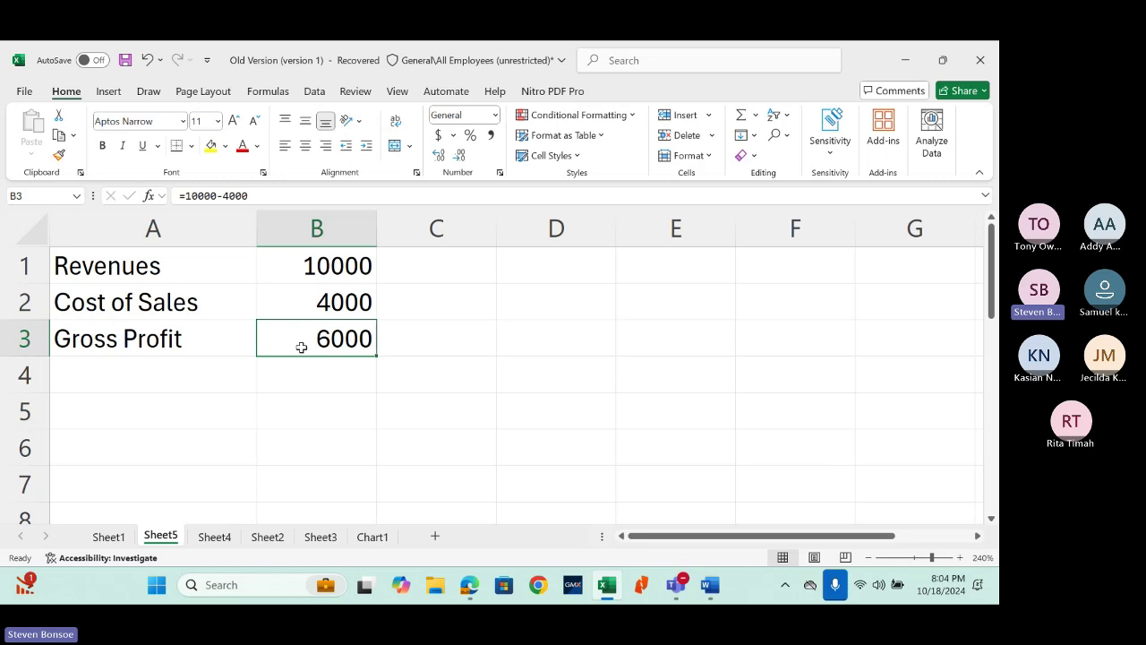
Step: Compare the contents of B1, B2 and B3 in the Formula Bar, and fill the Gross Profit amount in B3 with yellow
click(331, 275)
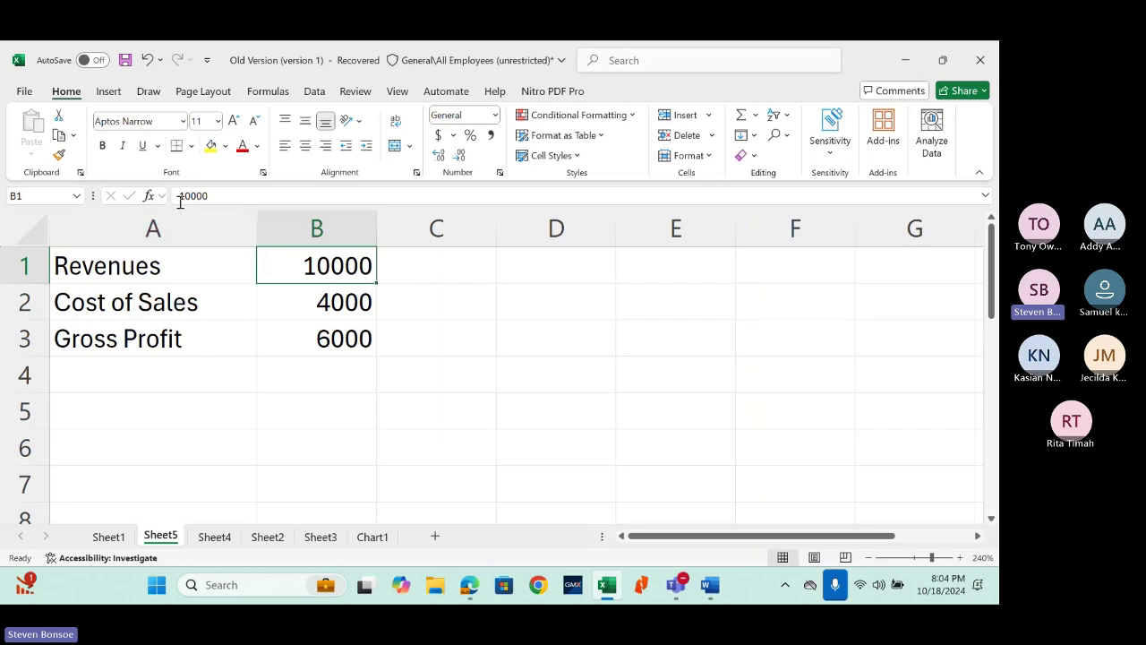
click(364, 295)
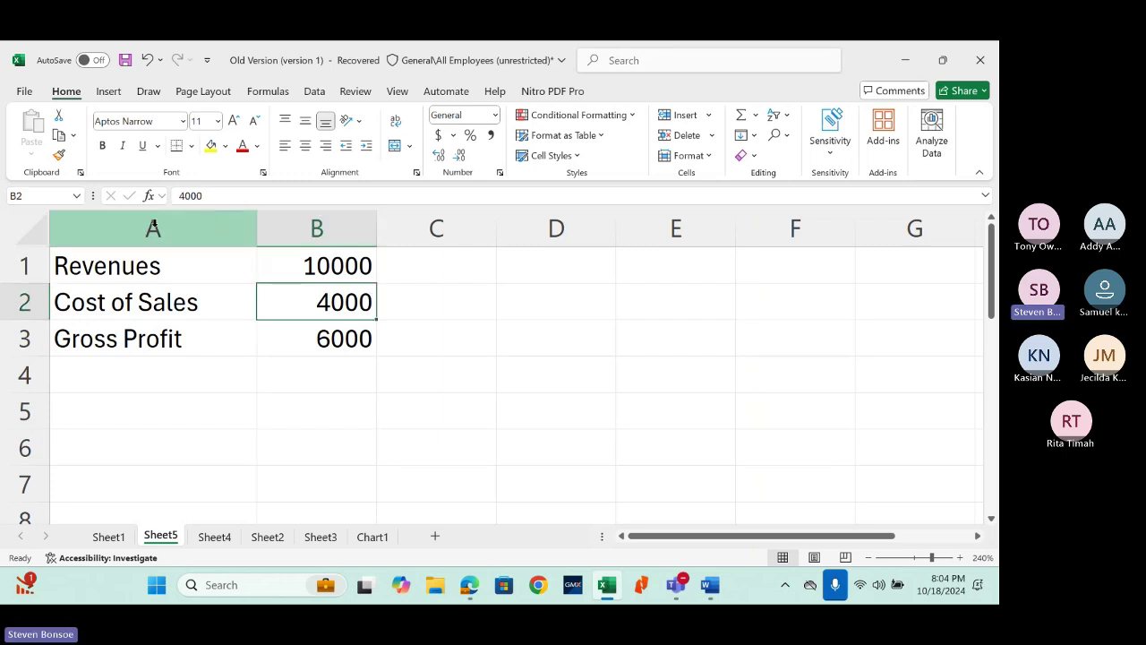
click(305, 336)
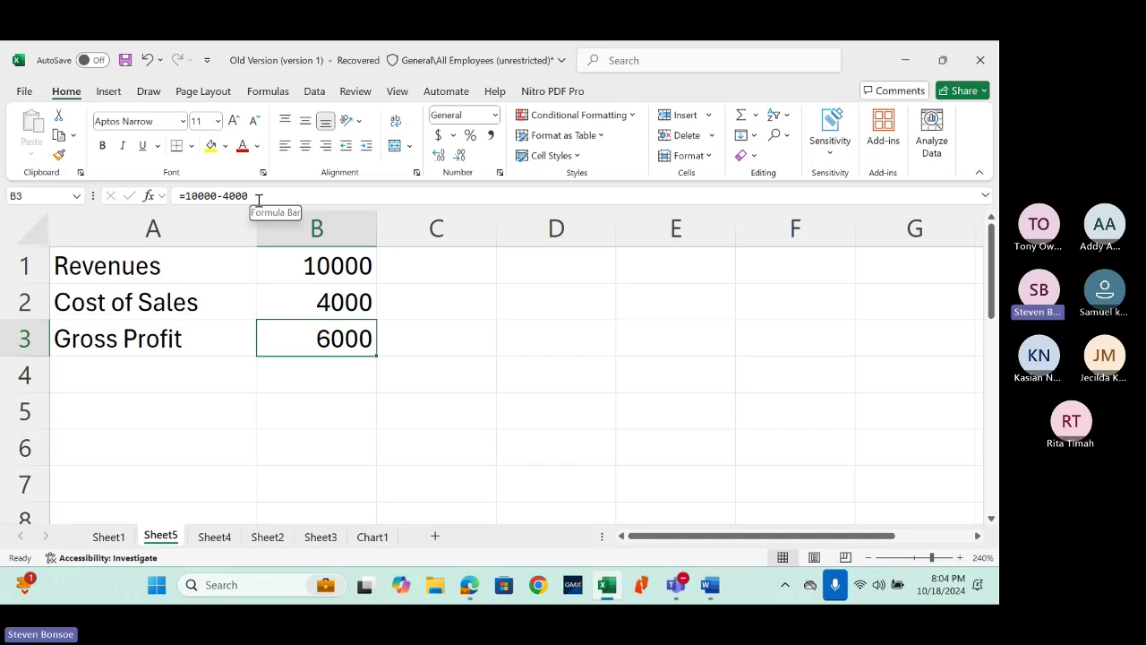
click(210, 146)
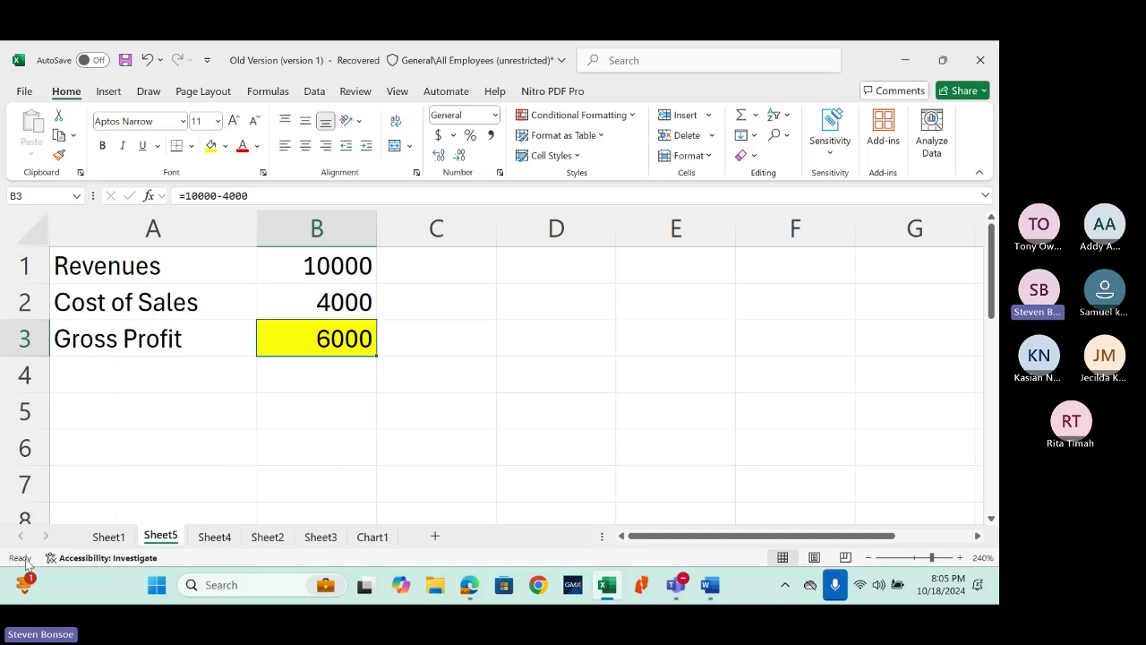
Step: Review the Name Box, Formula Bar and Status Bar topics listed on Sheet1, and return to Sheet5
click(116, 537)
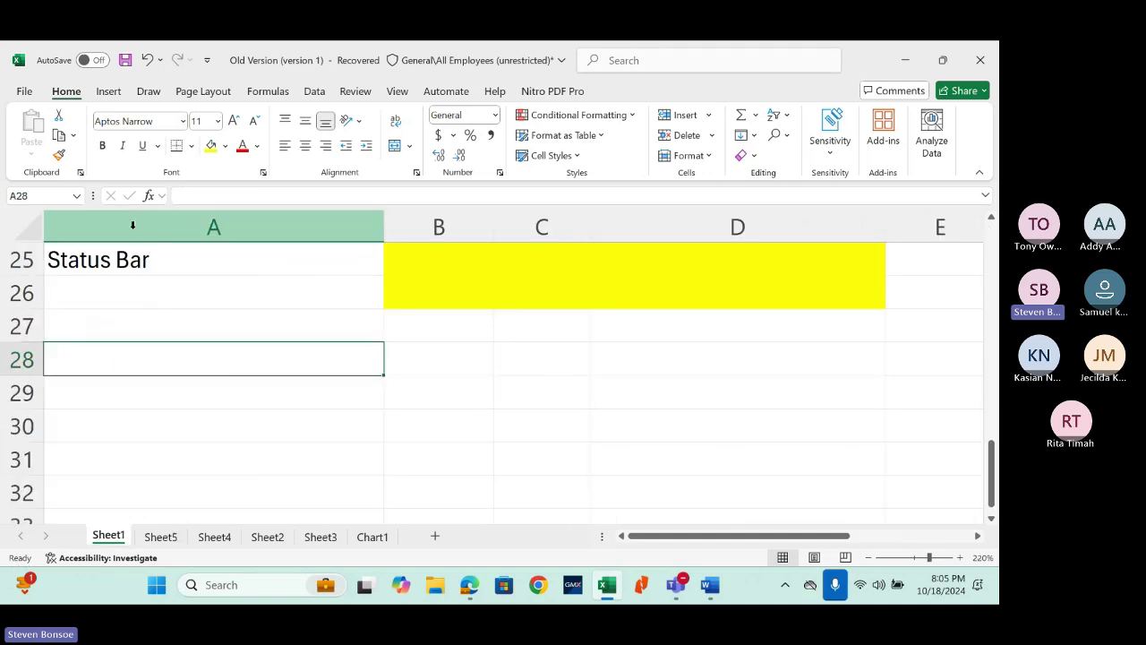
click(146, 258)
key(Up)
key(Up)
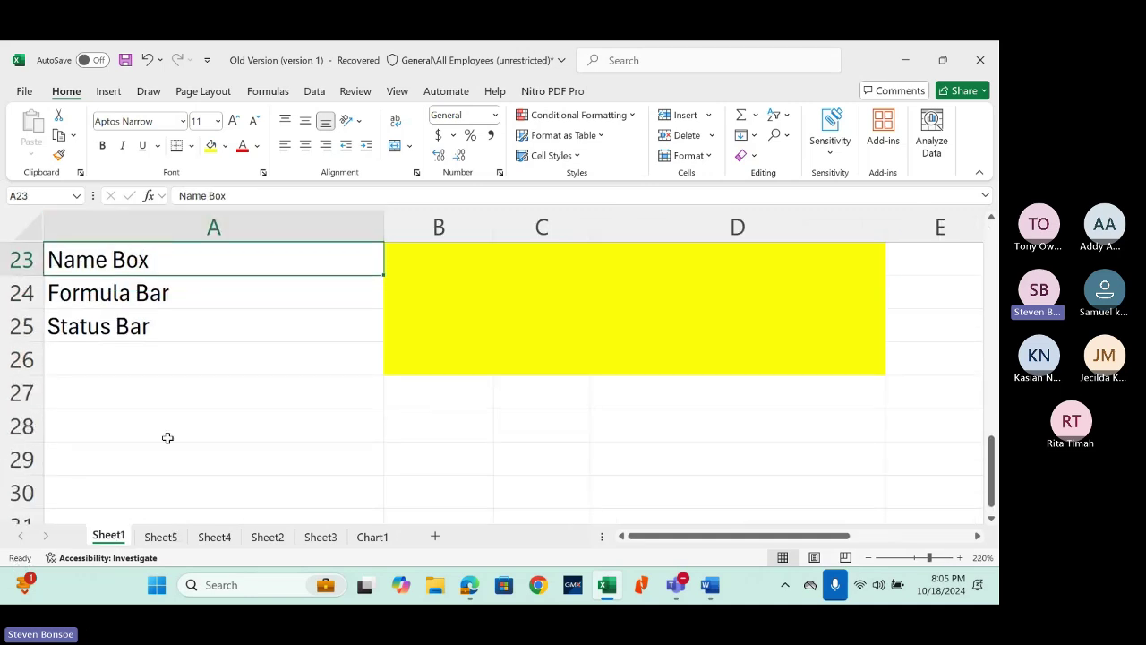
click(160, 536)
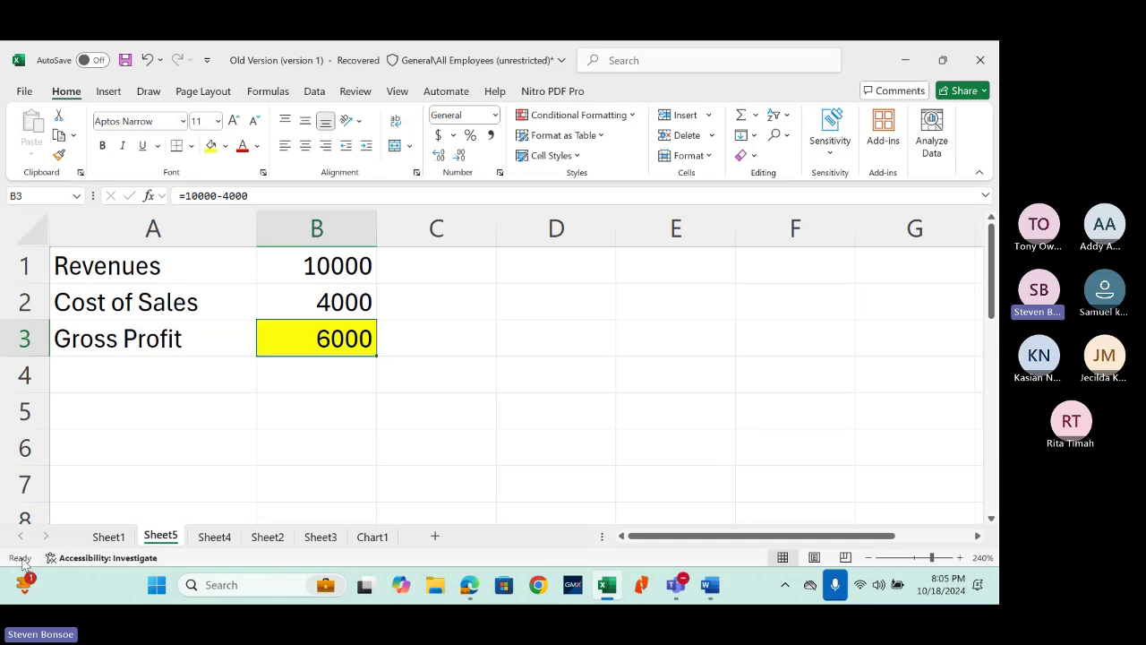
Step: Check the Status Bar's cell mode while editing B3 and during a trial entry "jjj" in C1, and cancel that entry
double_click(321, 337)
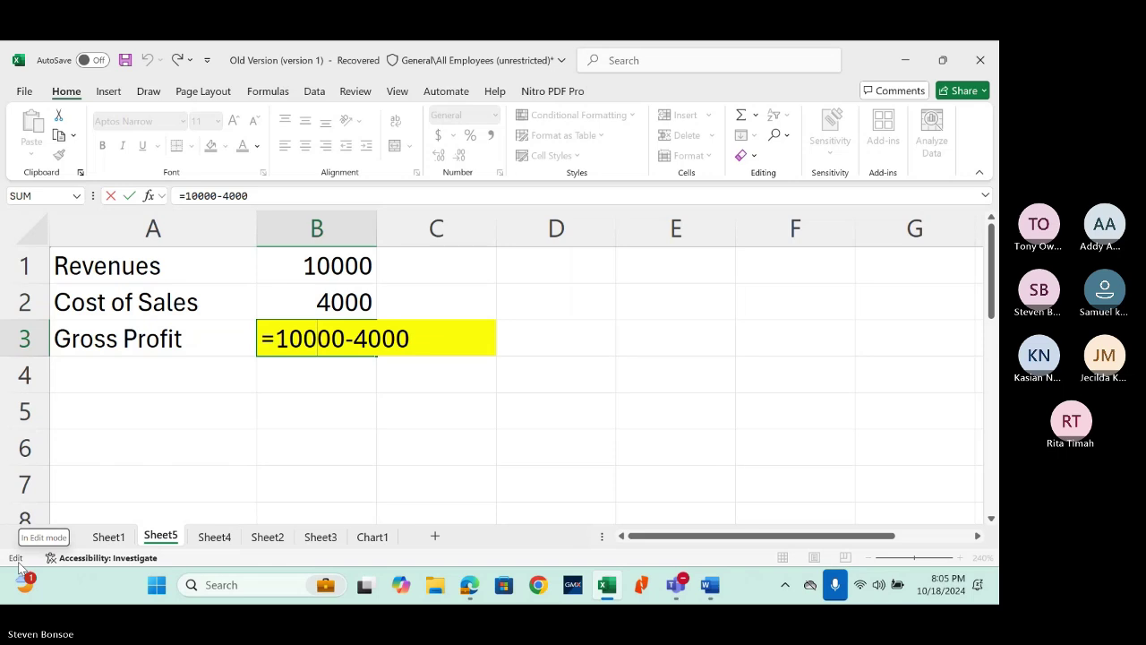
key(ctrl+Return)
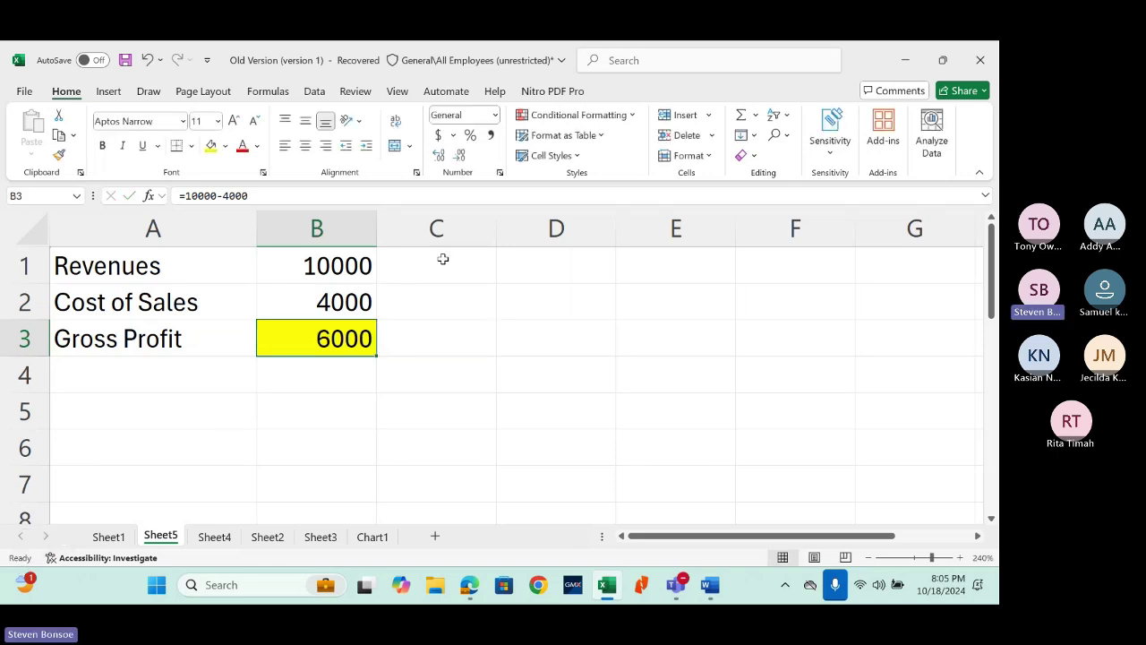
double_click(442, 259)
text(jjj)
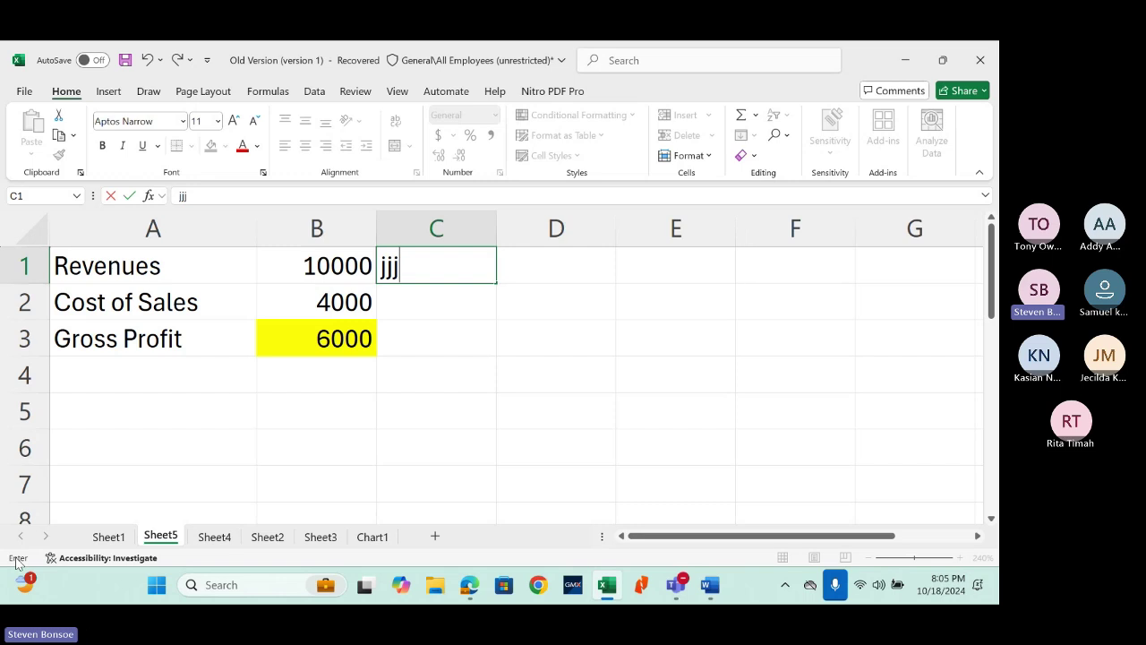
key(Escape)
Step: Replace the gross profit formula in B3 with the cell-reference formula =B1-B2
click(342, 343)
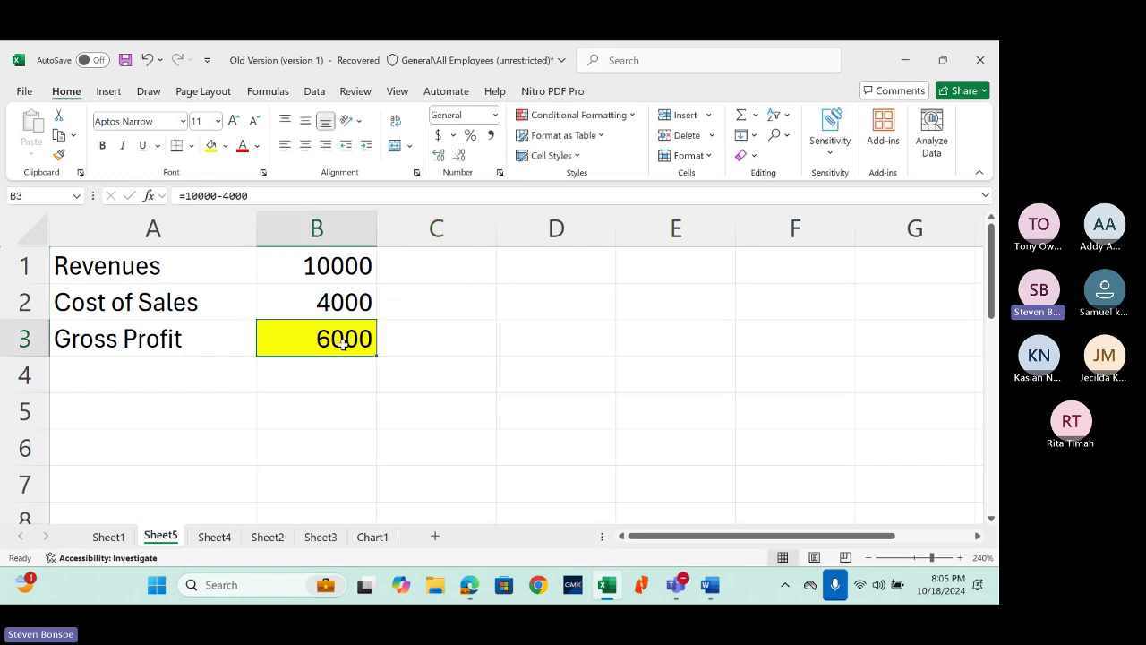
text(=)
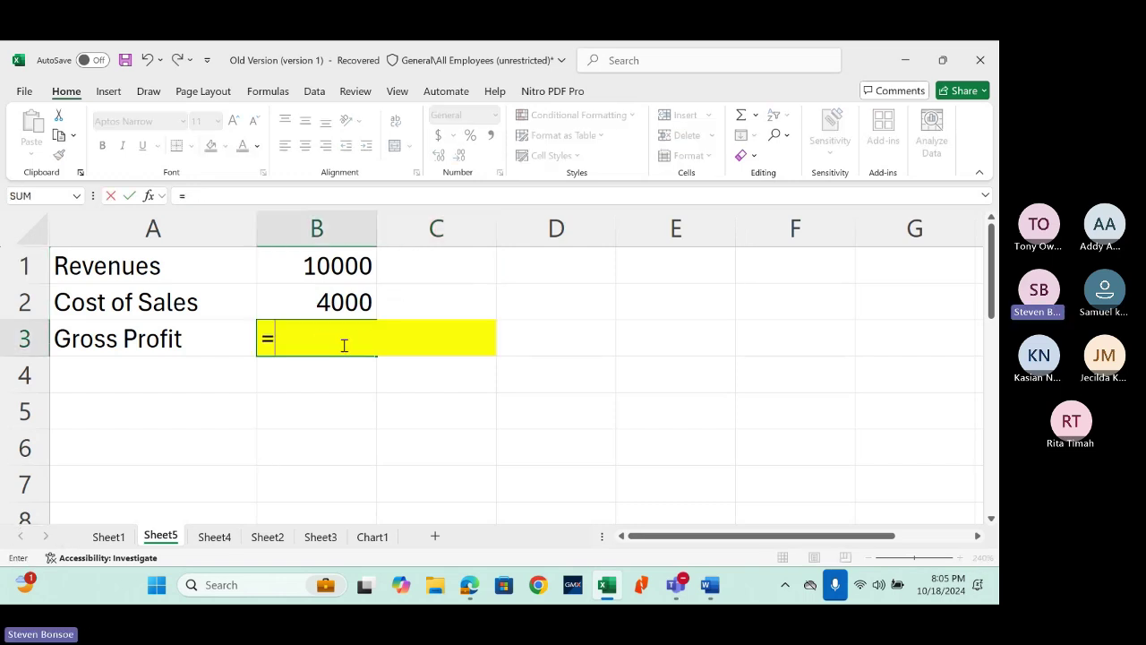
click(349, 267)
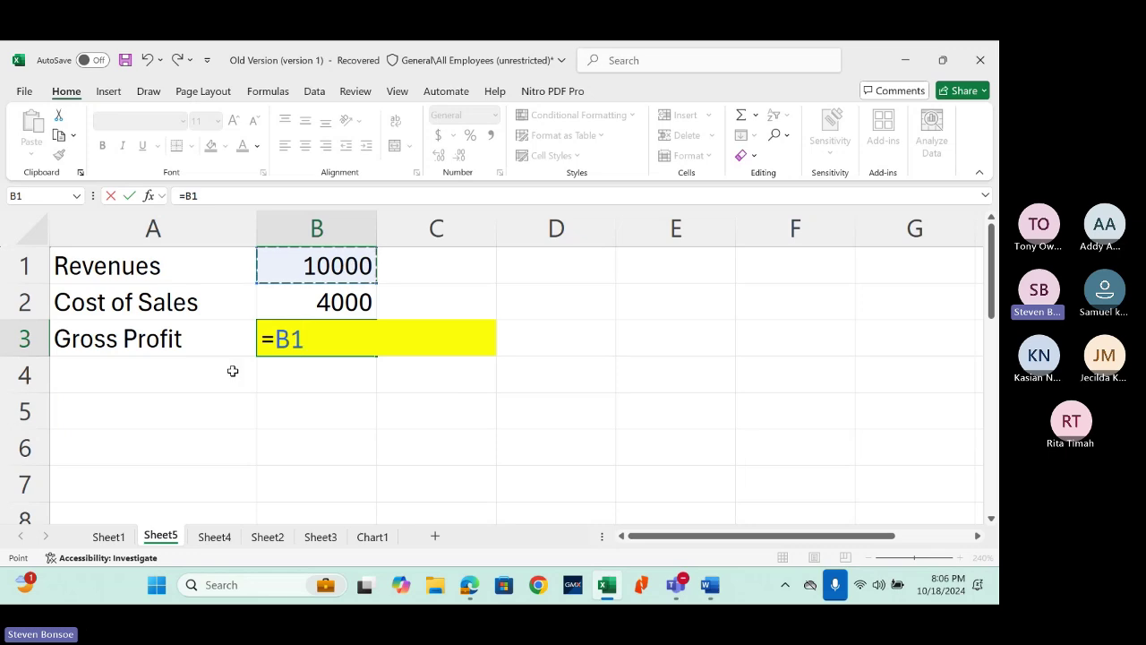
mouse_move(15, 576)
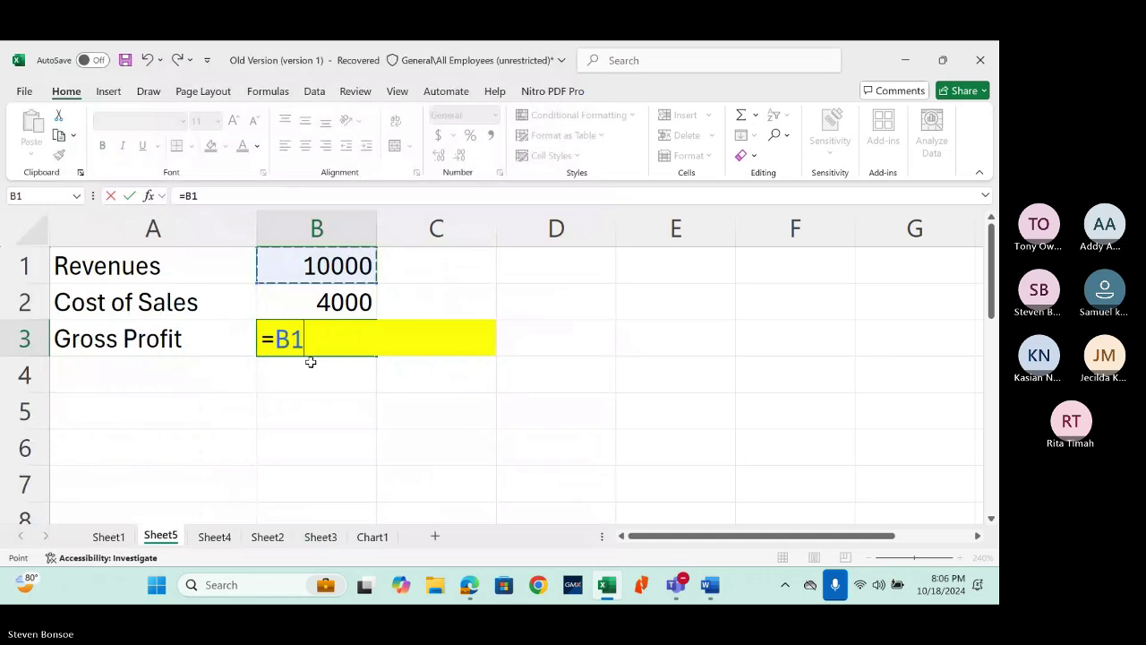
text(-)
click(318, 302)
key(Return)
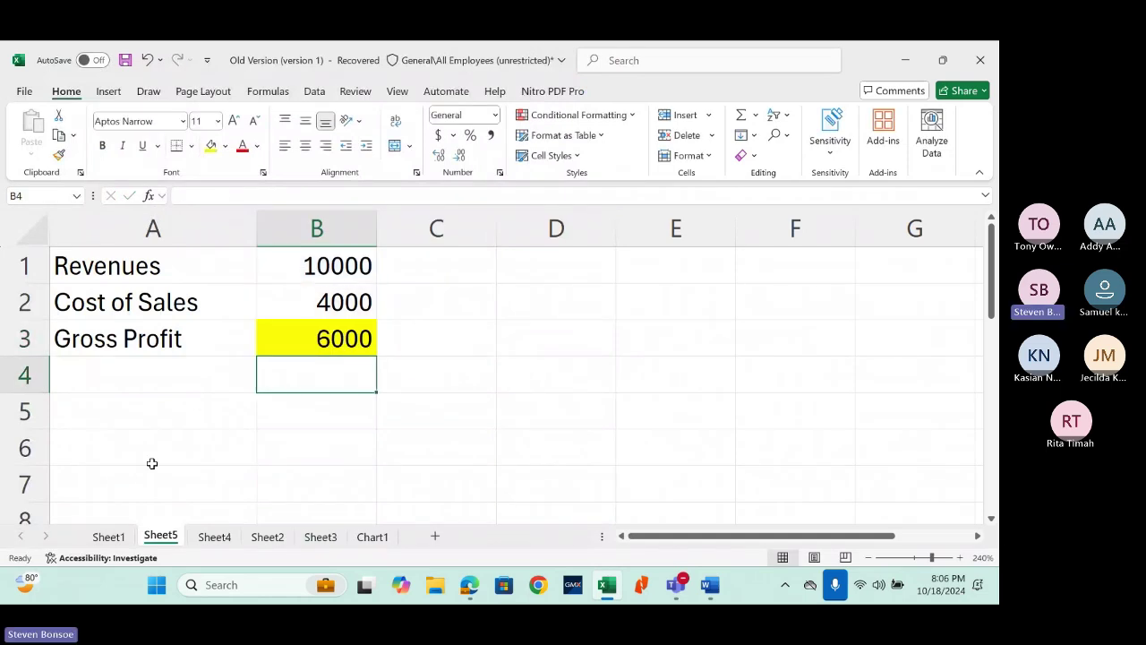
Step: Inspect the B3 formula in Edit mode, and select B1:B2 to read its average, count and sum in the Status Bar
double_click(322, 337)
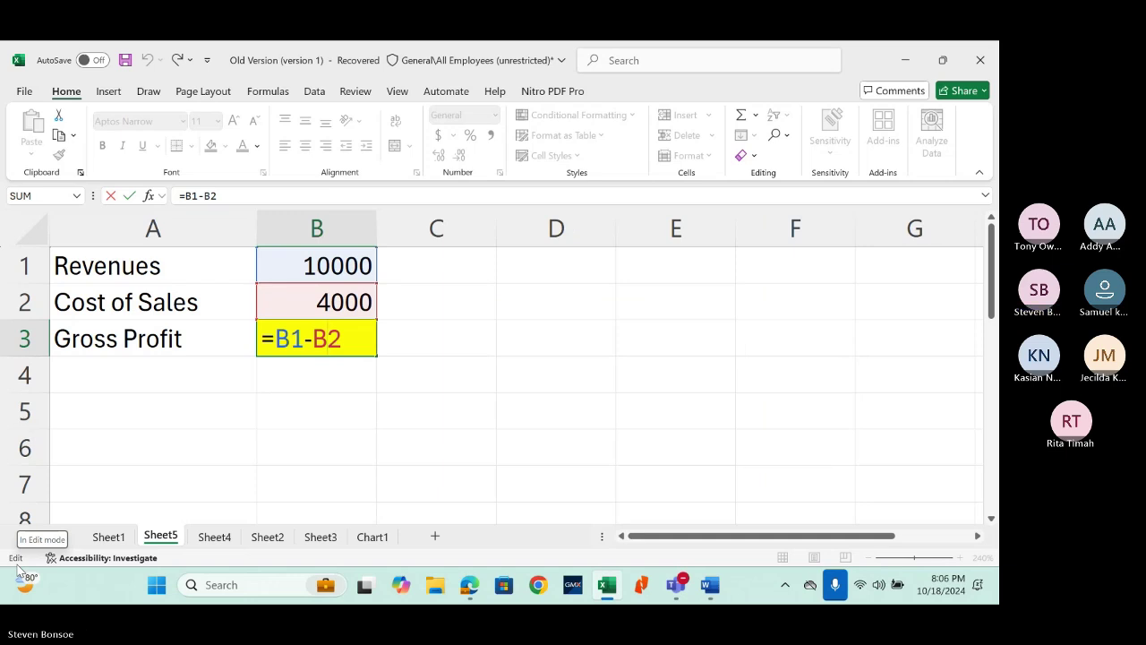
key(ctrl+Return)
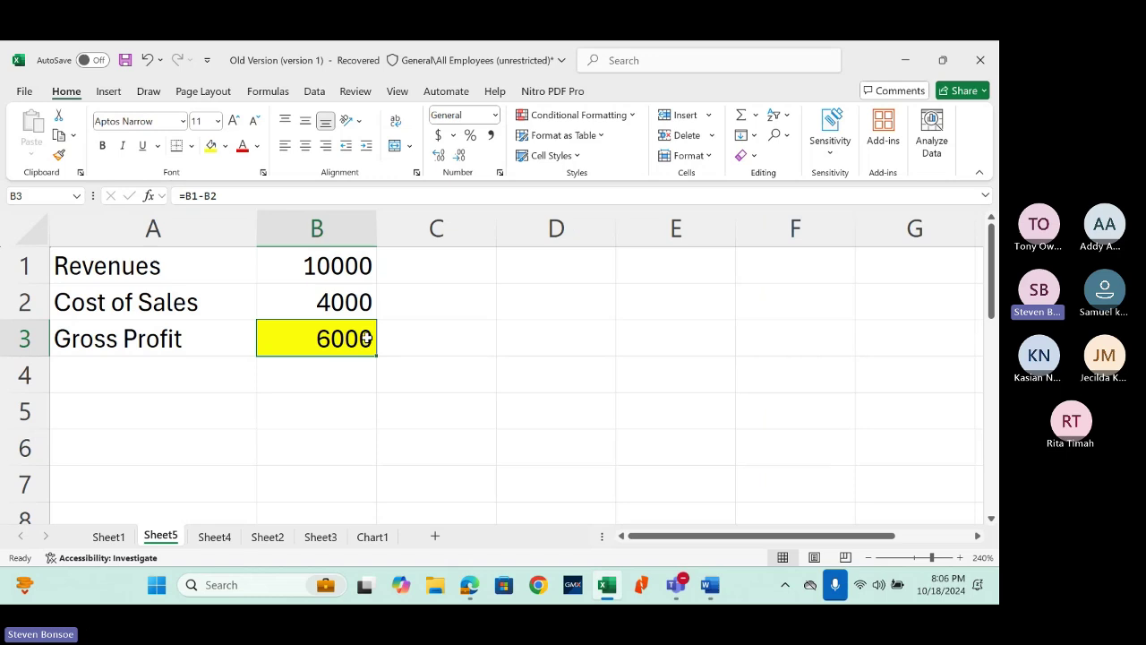
drag(346, 264, 343, 296)
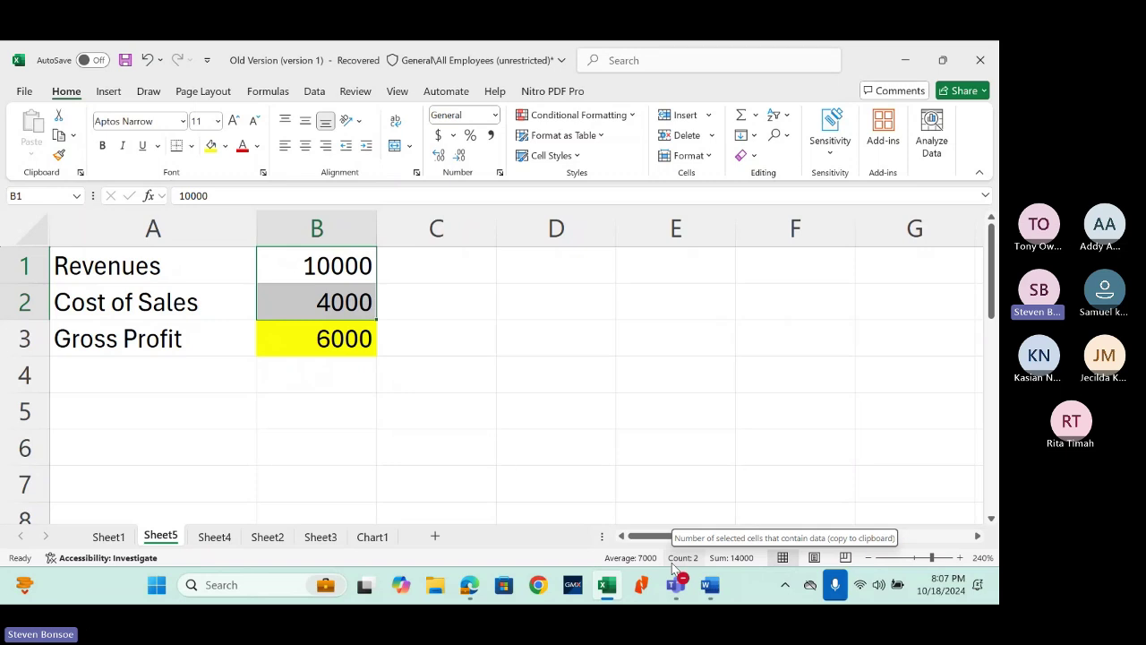
click(365, 342)
Step: Fill all the cells of D1:D3 with 20000 in a single entry
drag(580, 261, 577, 323)
text(2000)
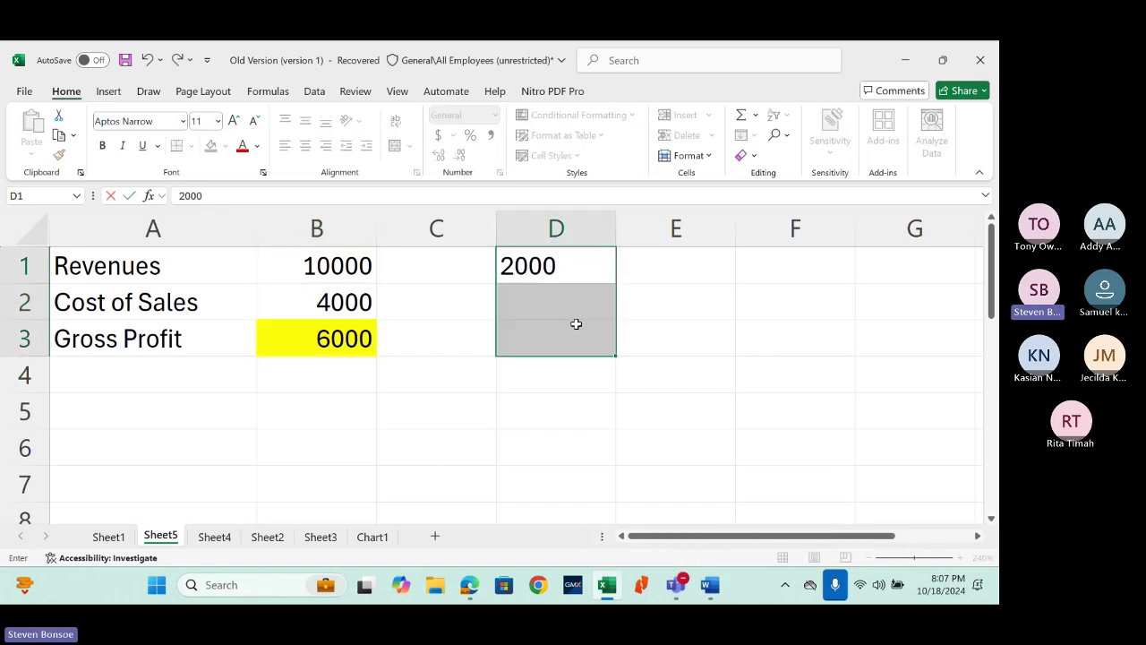
text(0)
key(ctrl+Return)
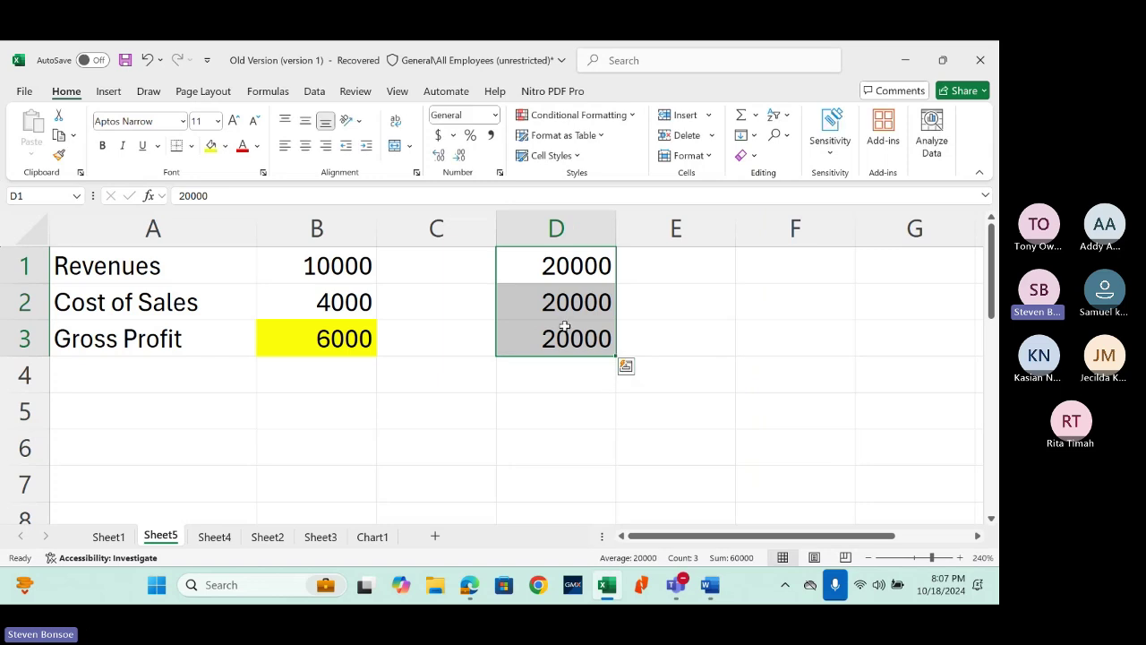
Step: Replace the last zero in D2 with the letter O and right-align the cell
click(554, 306)
key(F2)
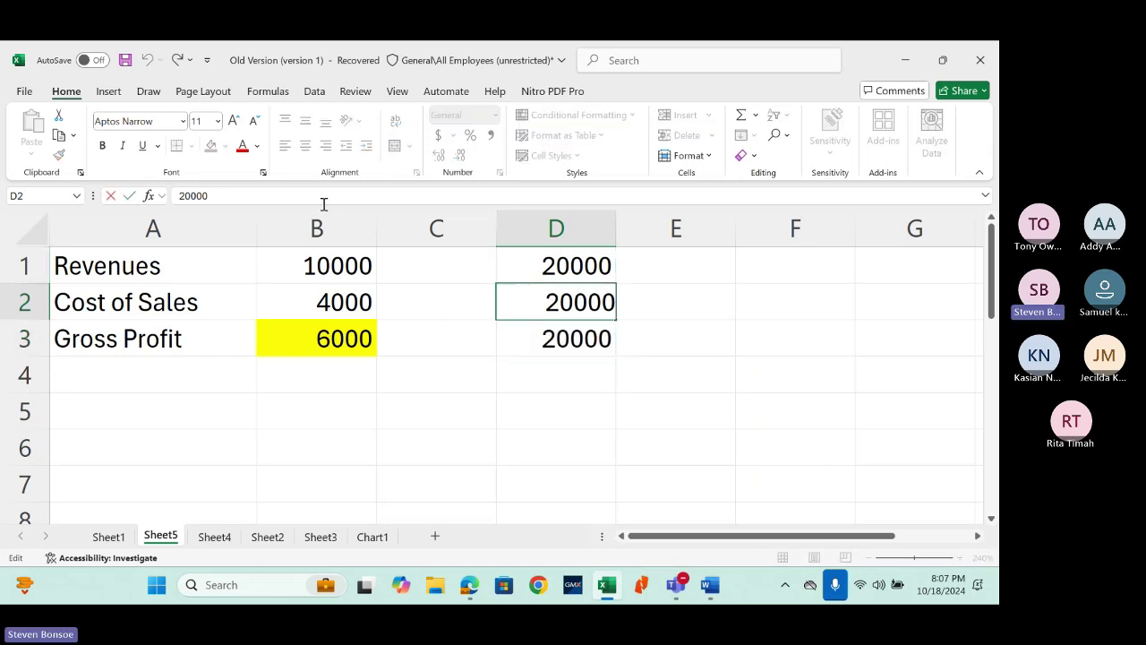
key(BackSpace)
text(O)
key(Return)
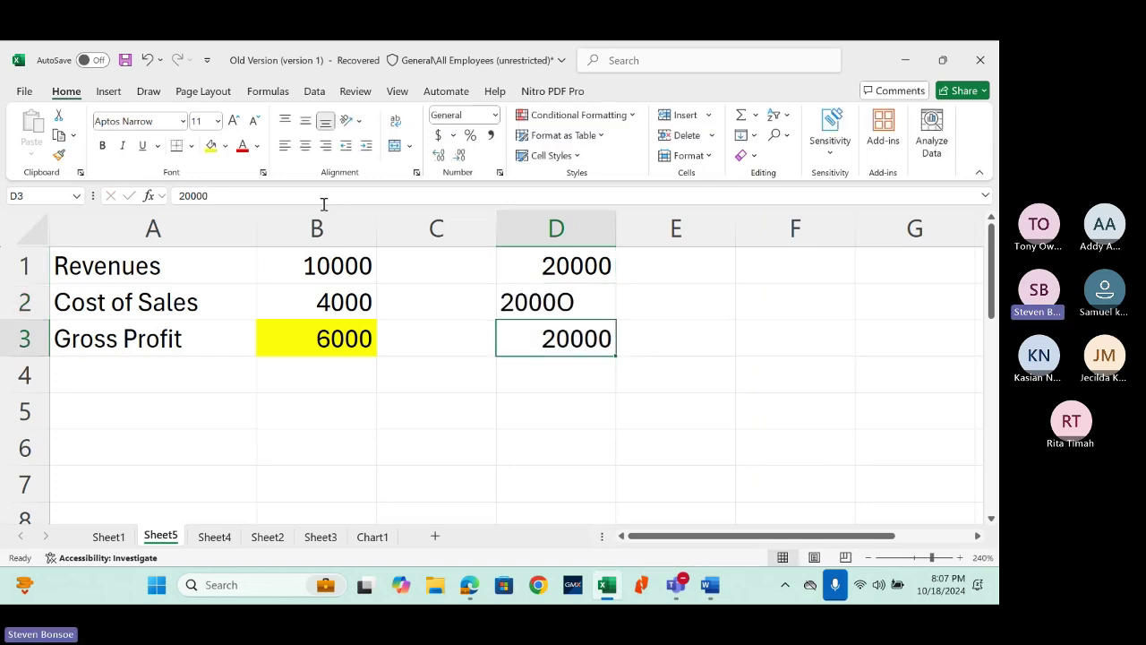
click(528, 287)
click(326, 145)
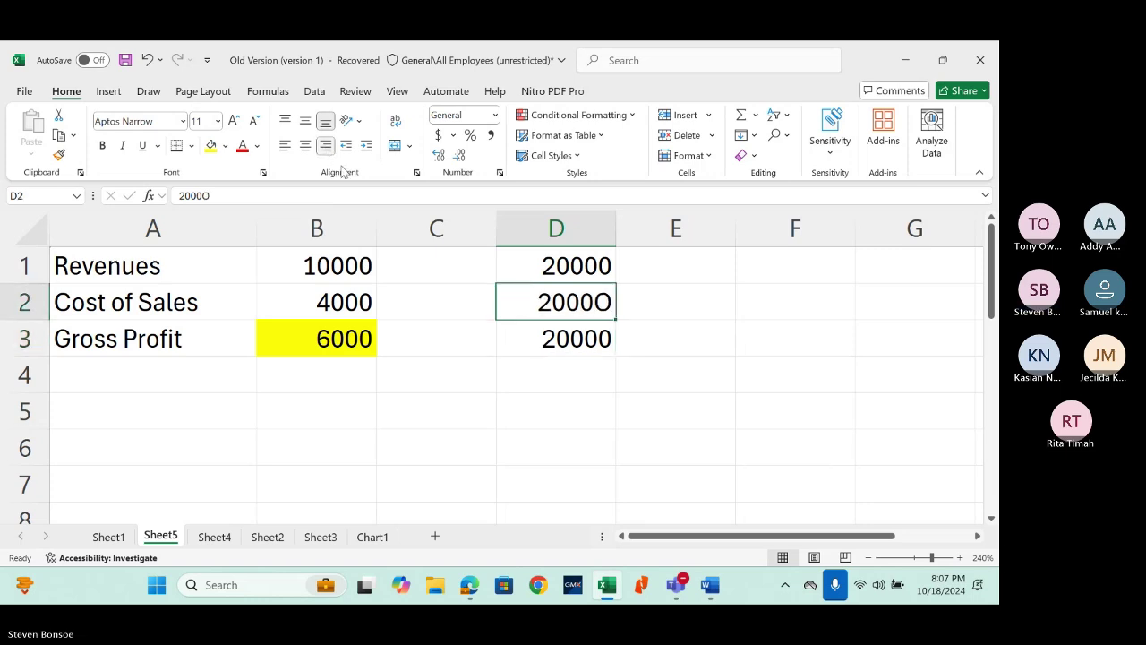
Step: Total the column in D4 with the formula =SUM(D1:D3)
click(554, 371)
text(=SUM()
click(555, 339)
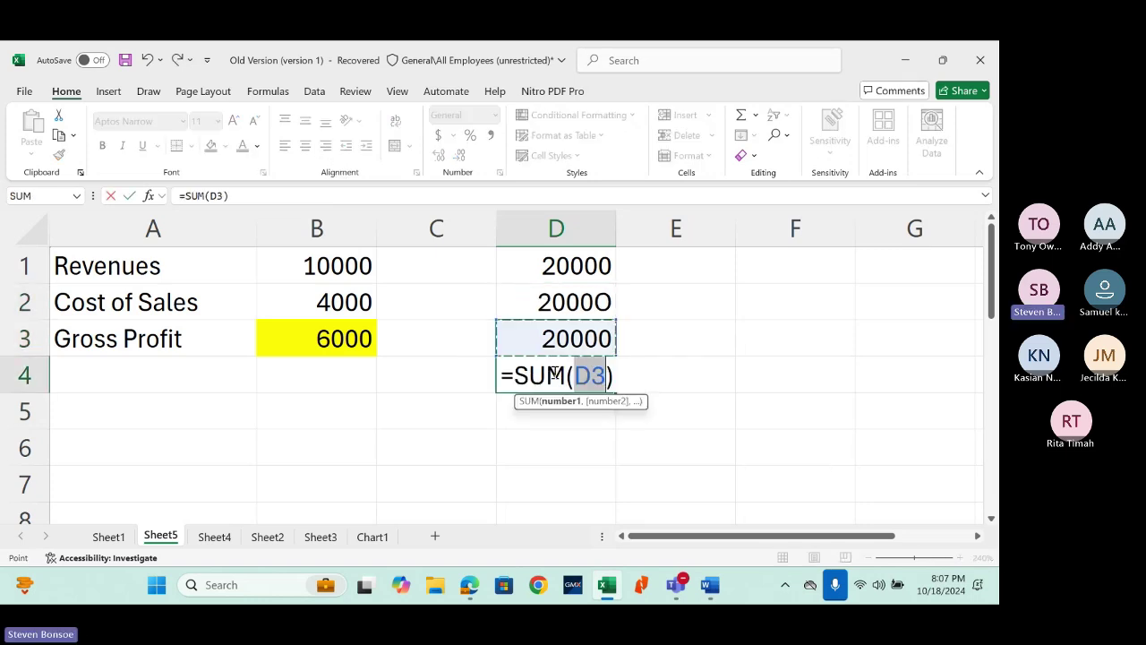
drag(573, 261, 571, 342)
key(Return)
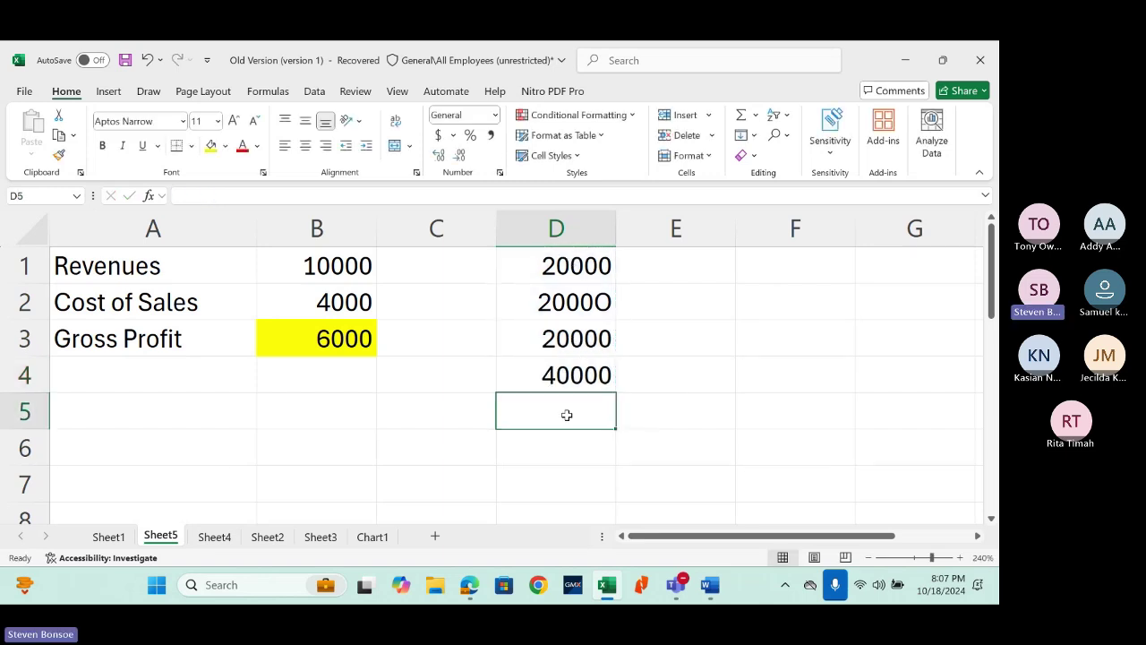
Step: Check the formula in D4, and select D1:D3 to compare its total with the Status Bar's count and sum
click(581, 379)
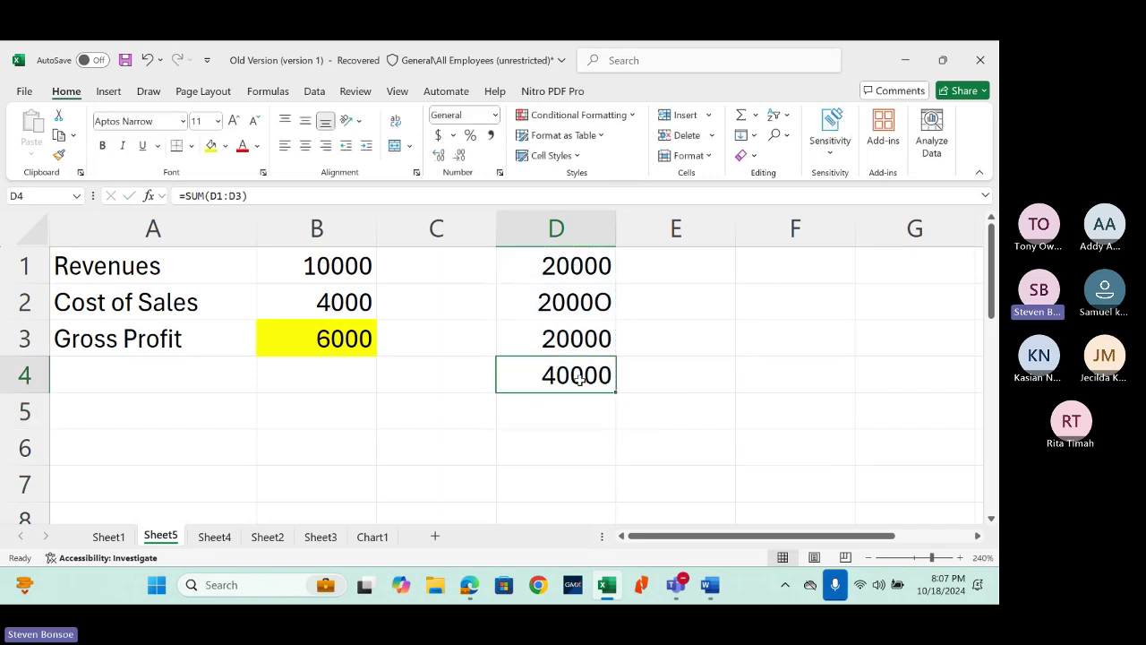
drag(578, 265, 580, 340)
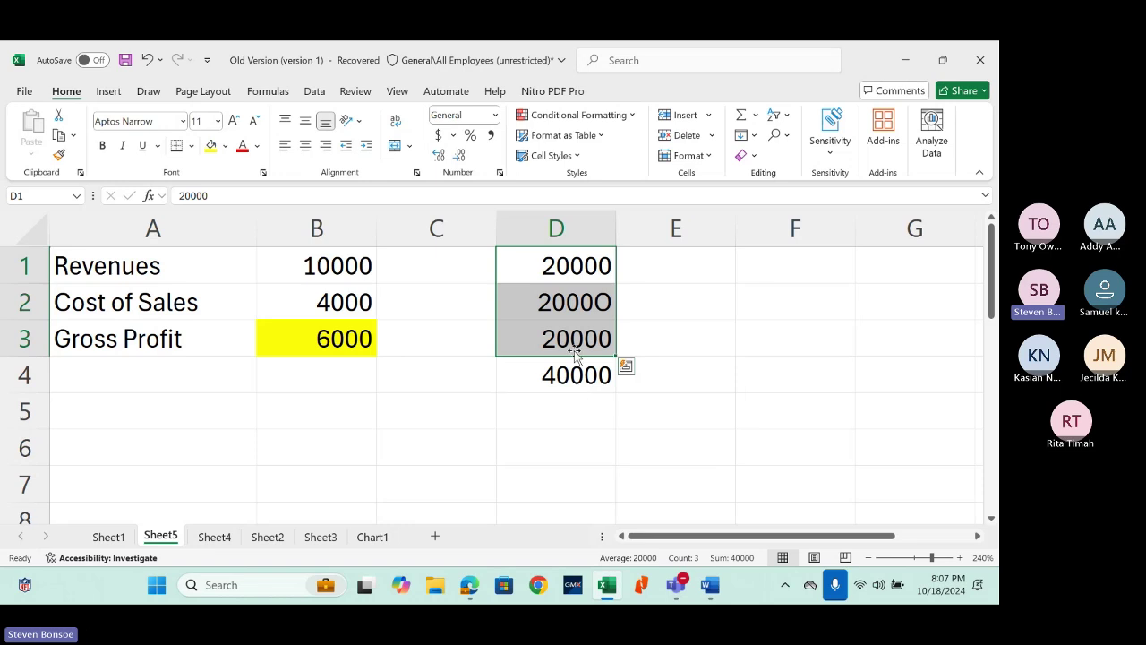
drag(550, 270, 558, 335)
click(244, 401)
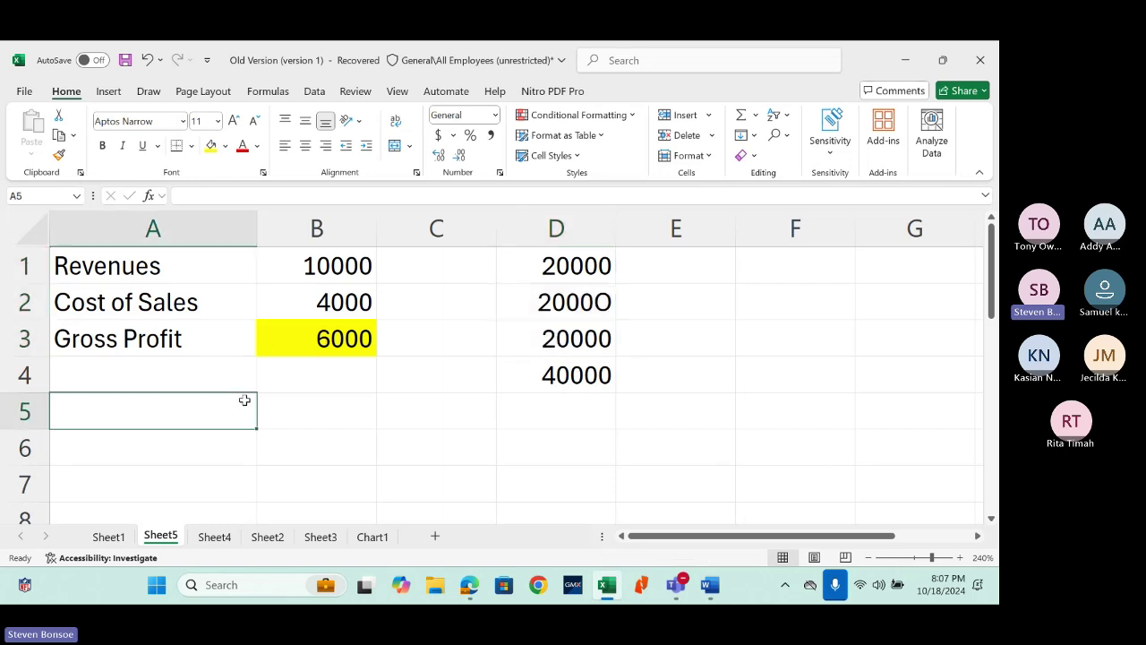
Step: Return to the topic list on Sheet1 after a quick look back at the Sheet5 example
click(110, 536)
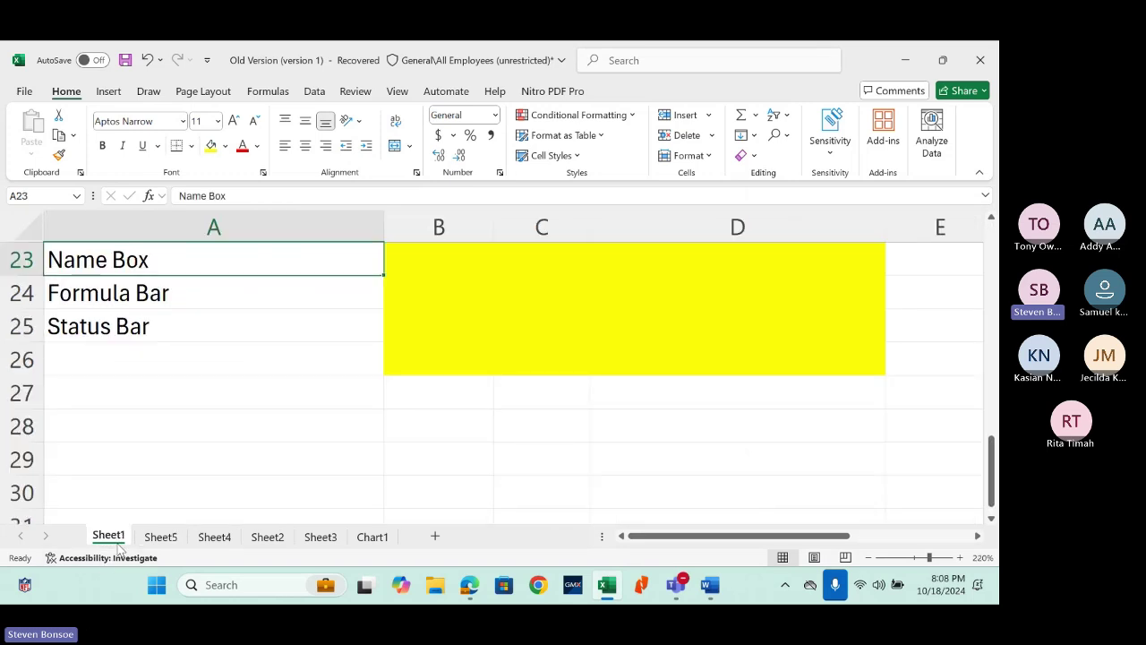
click(160, 537)
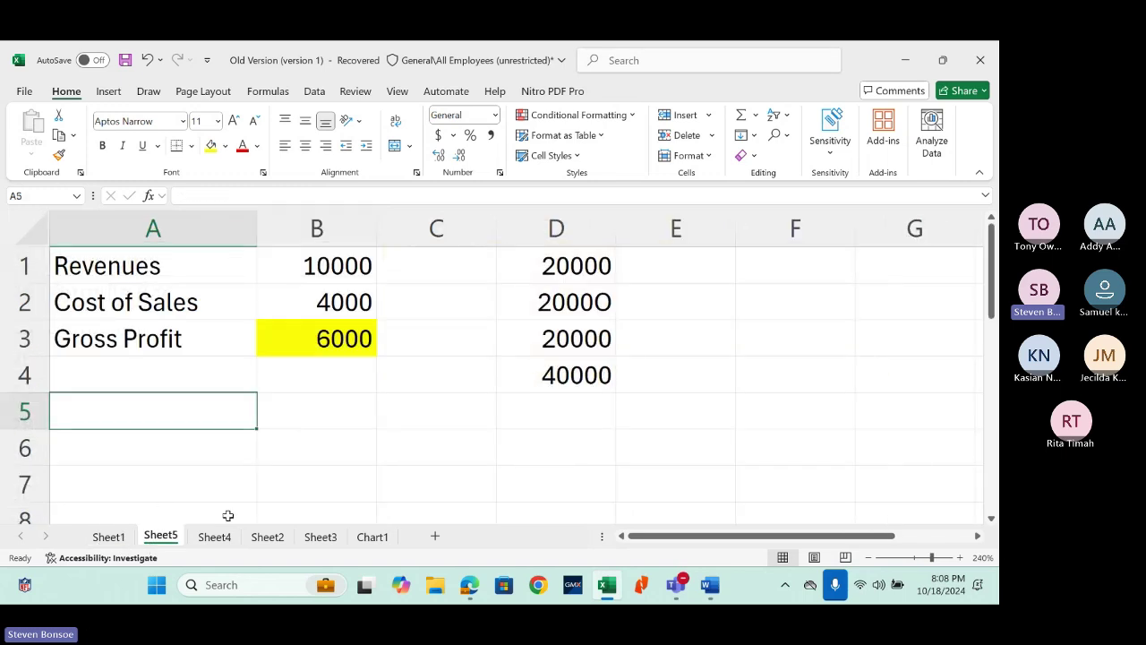
click(108, 536)
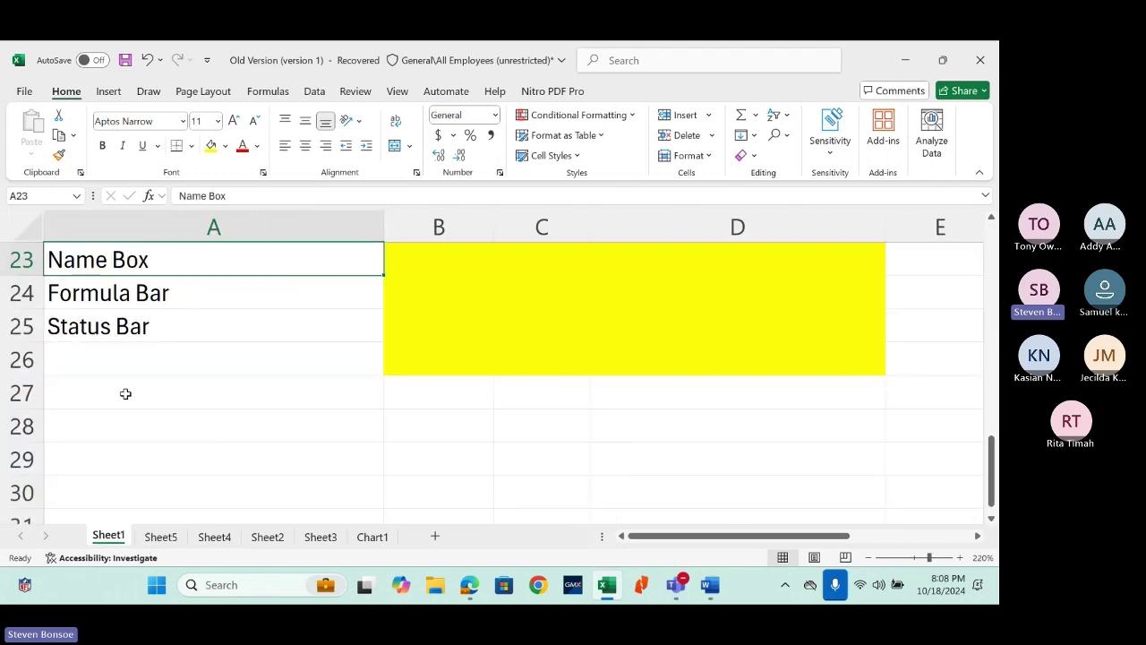
Step: Add the topic "Mouse" in cell A27, one blank row below the Status Bar entry
click(125, 394)
text(Mosue)
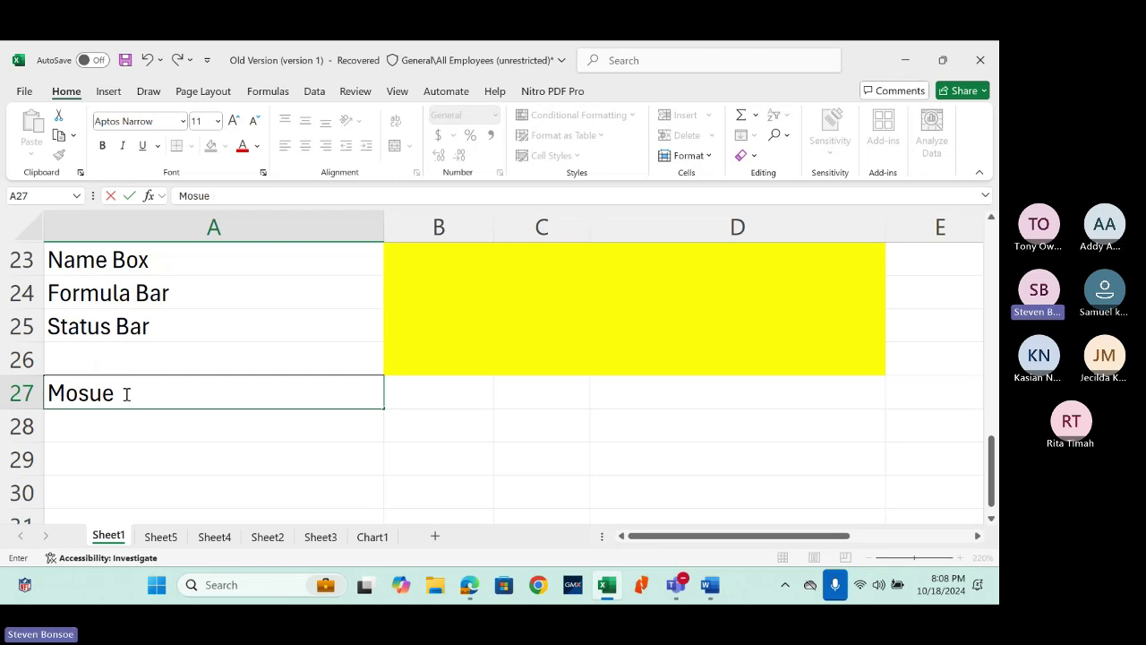
key(BackSpace)
key(BackSpace)
key(BackSpace)
text(use Poin)
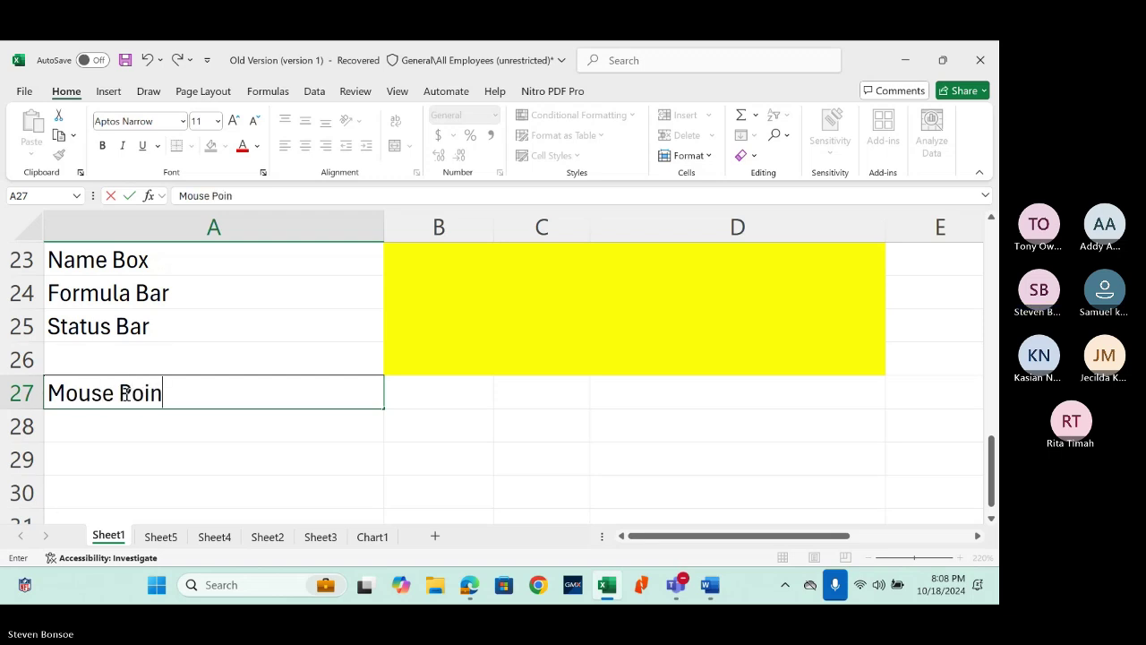
key(BackSpace)
key(BackSpace)
key(BackSpace)
key(BackSpace)
key(Return)
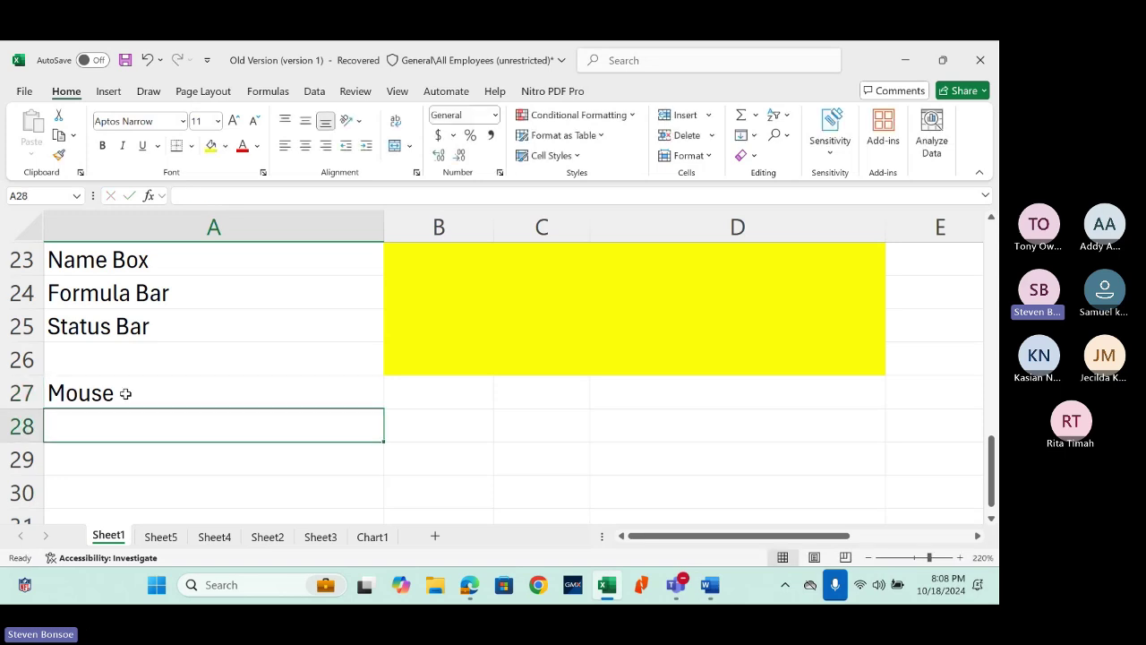
Step: Add the topics "Mouse Pointer" in A28 and "Shortcut Menu" in A29
text(Moiu)
key(BackSpace)
key(BackSpace)
text(use)
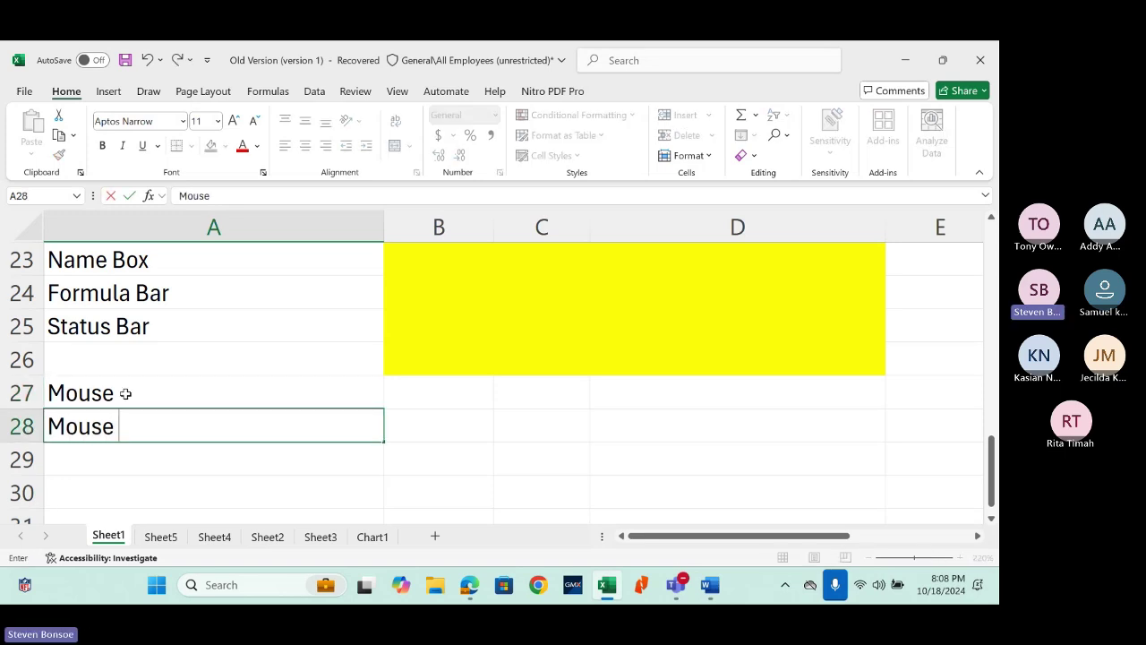
text( Pointer)
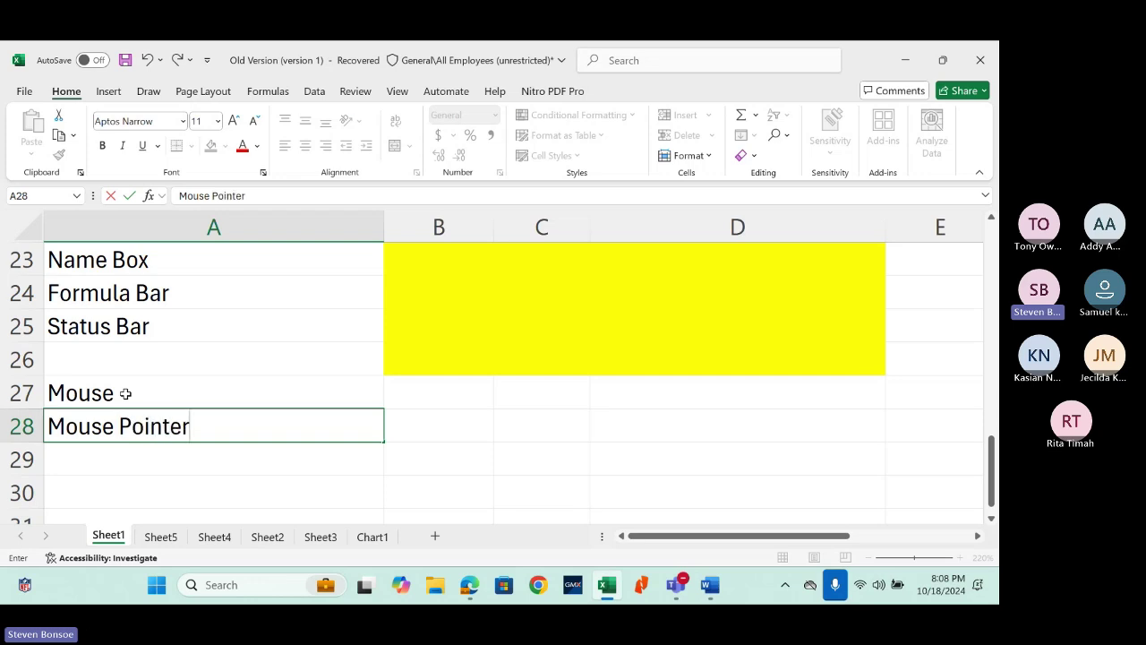
key(Return)
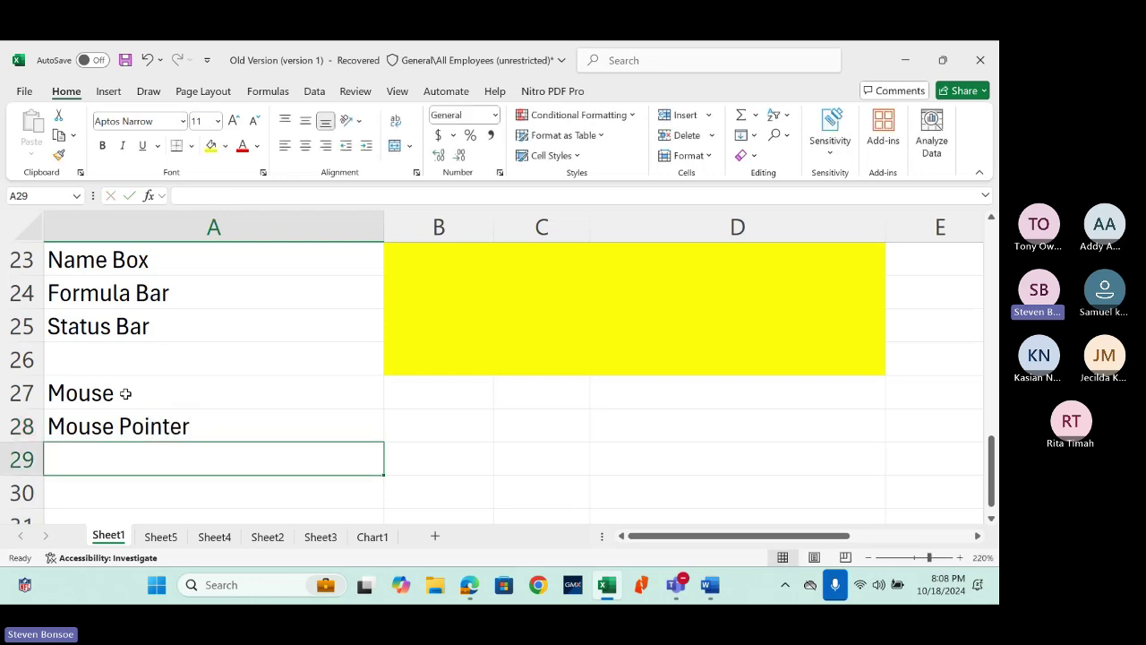
text(Short)
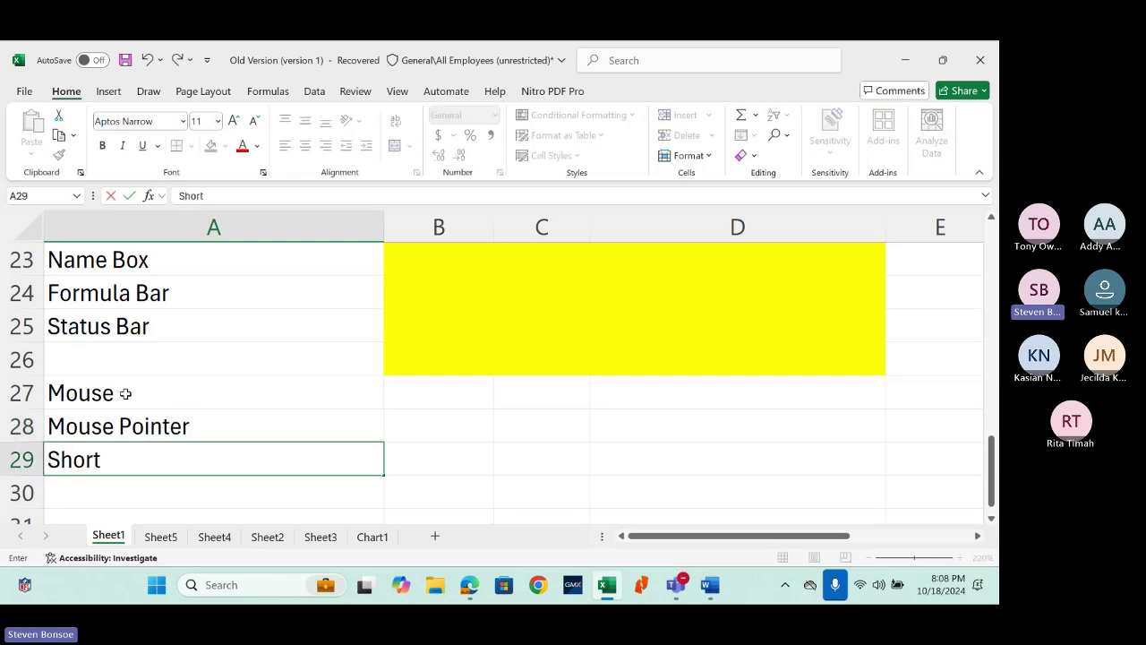
text(cut Menu)
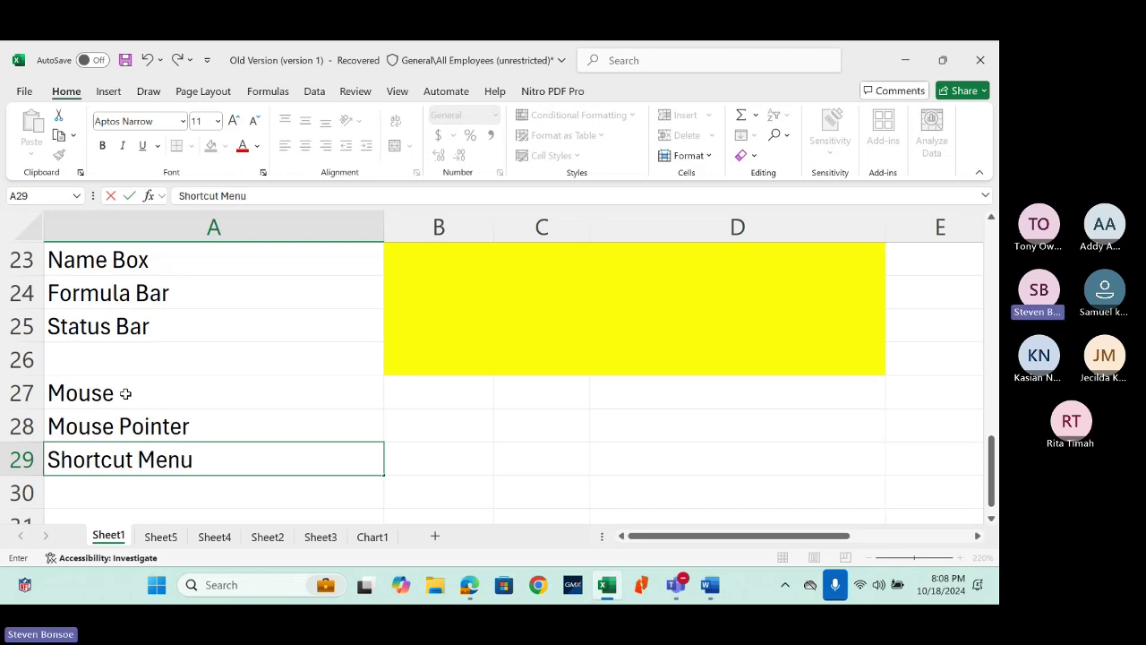
key(Return)
Step: Extend the entry in A27 so that it reads "Mouse is area-sensitive"
click(412, 397)
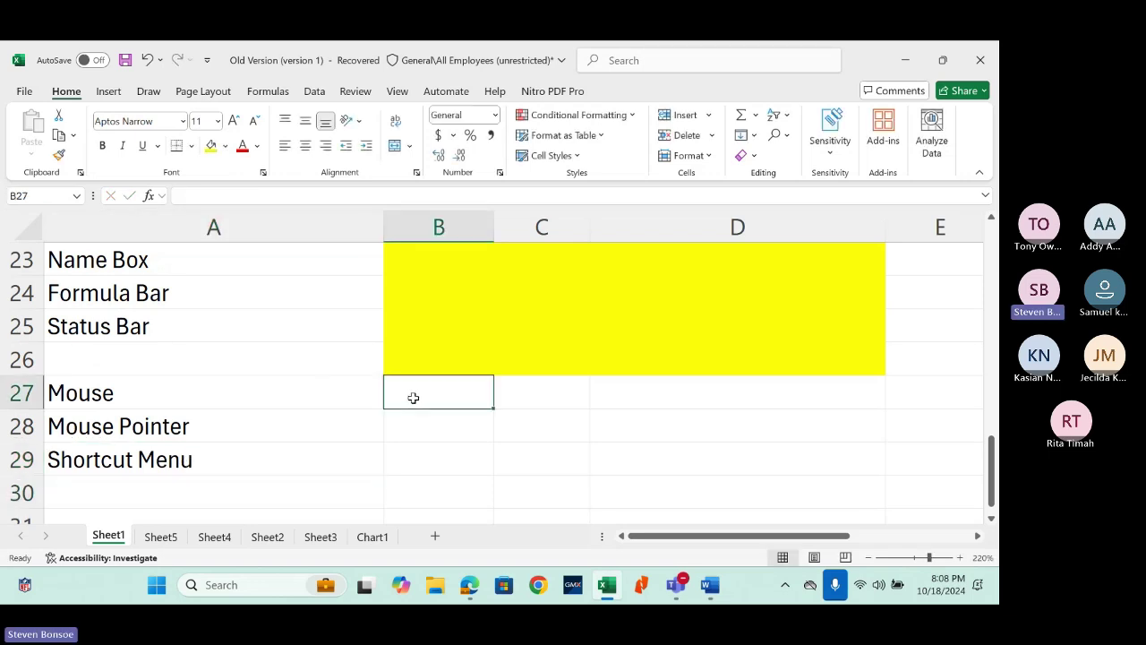
click(275, 397)
double_click(275, 397)
text(is)
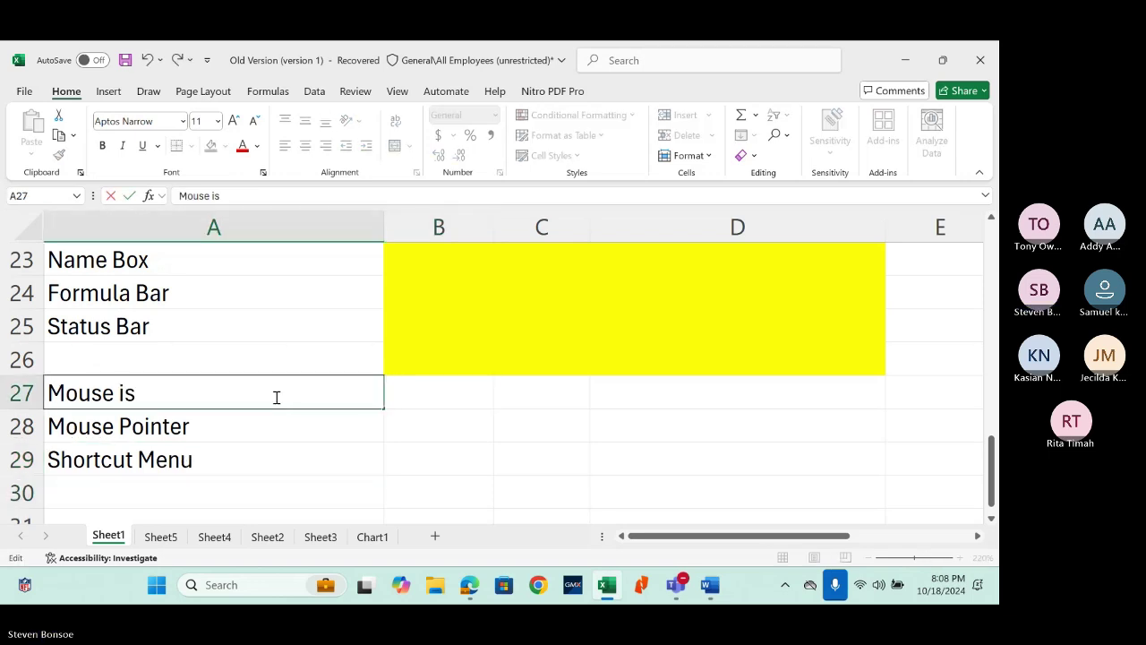
text( area-senti)
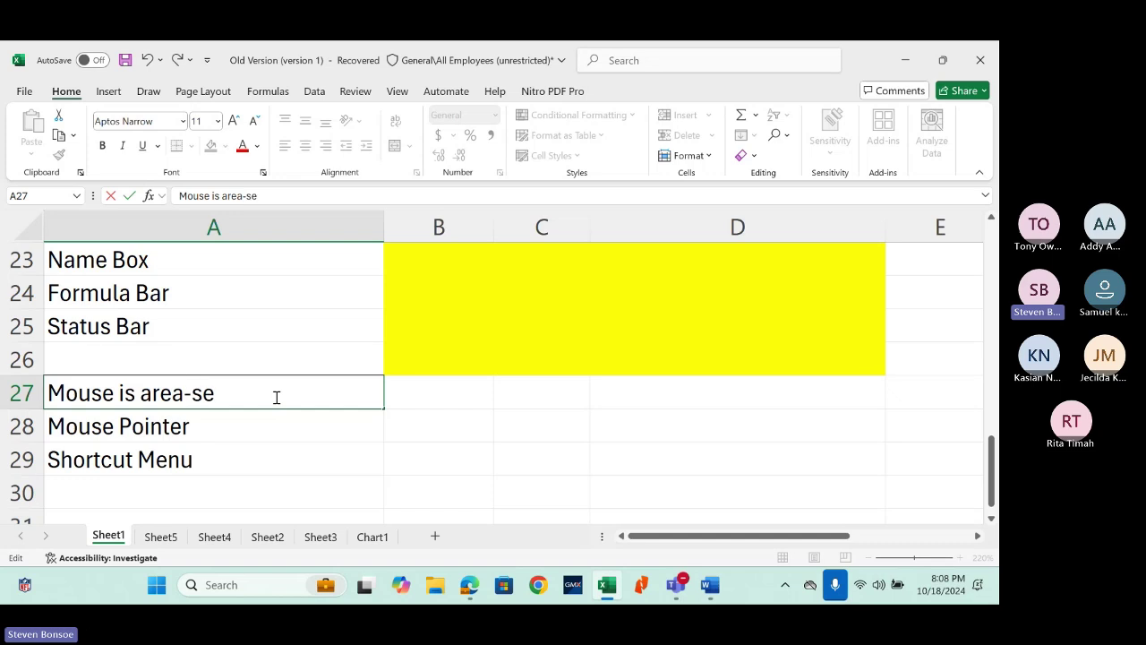
key(BackSpace)
key(BackSpace)
text(sit)
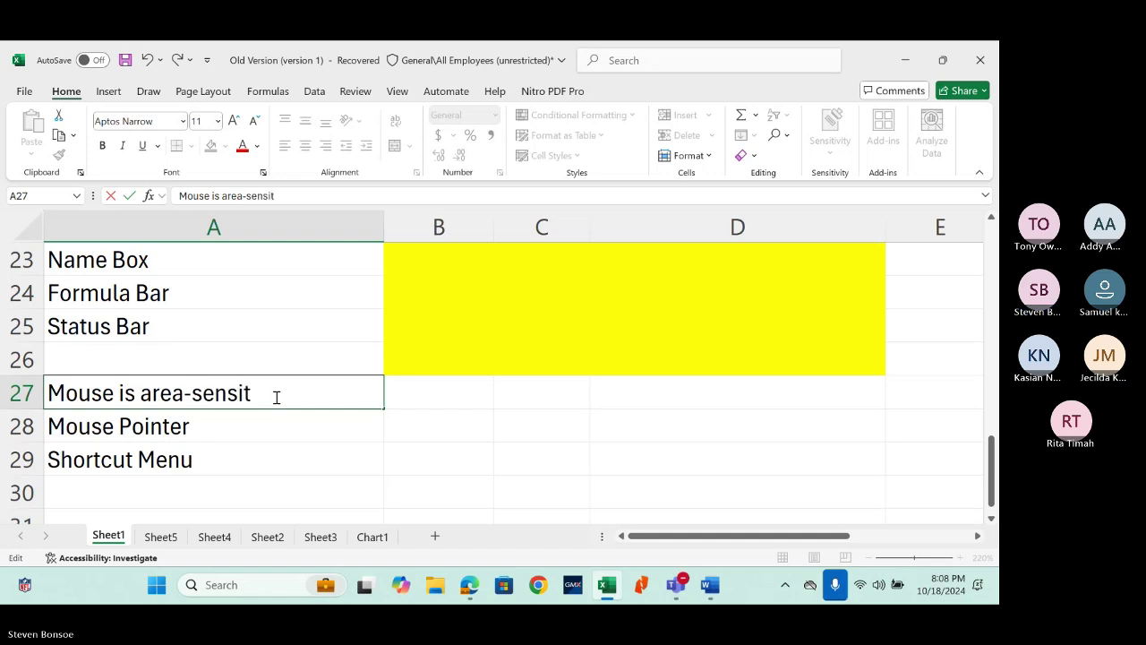
text(ive)
key(Return)
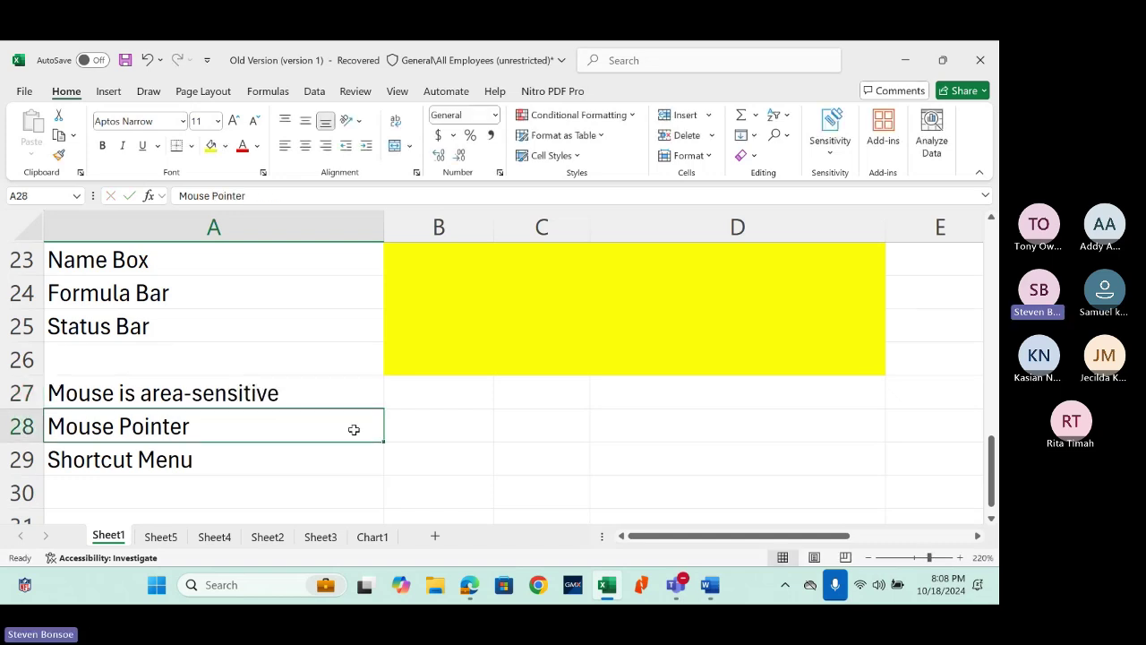
Step: Select the empty cell C28 and briefly put it in edit mode, leaving it without an entry
click(535, 425)
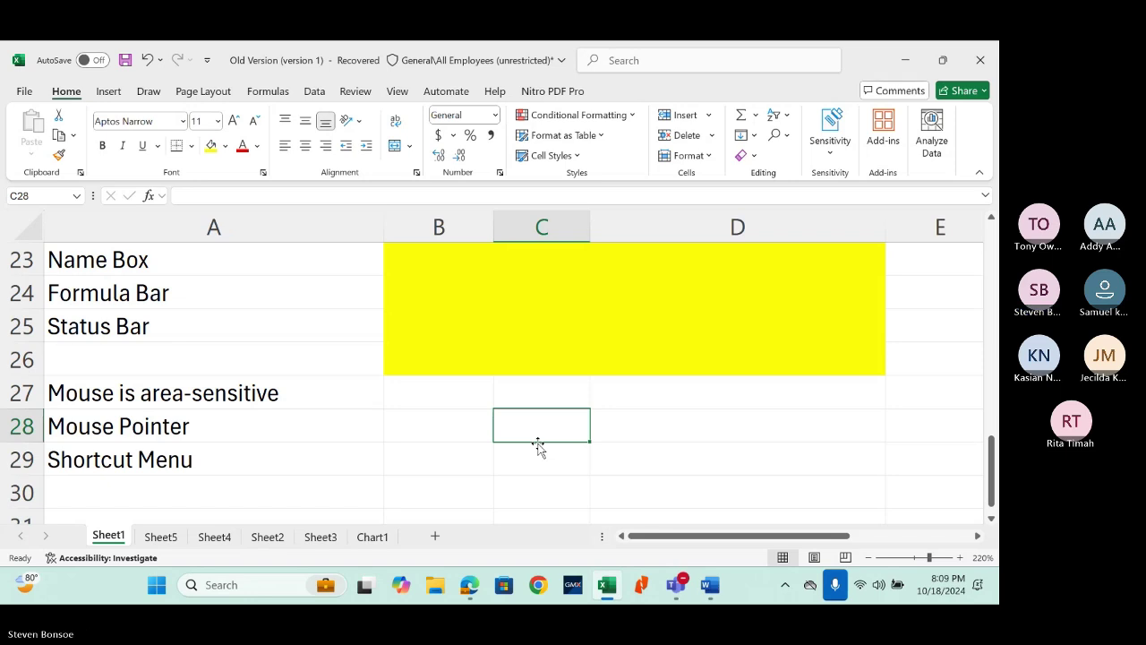
double_click(540, 427)
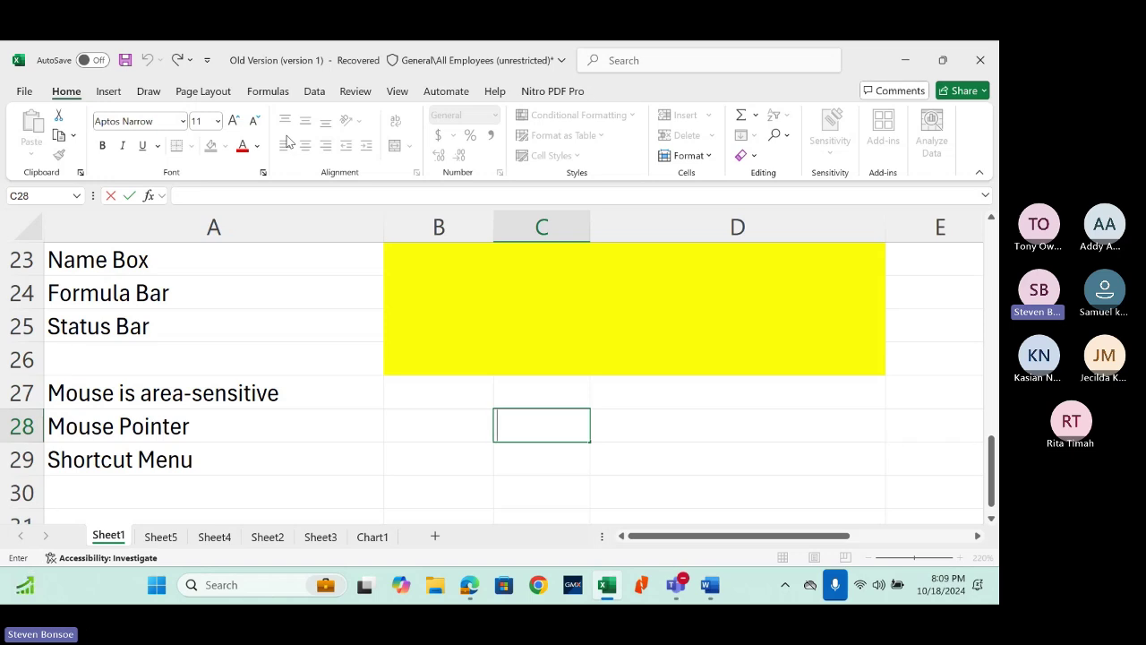
key(Escape)
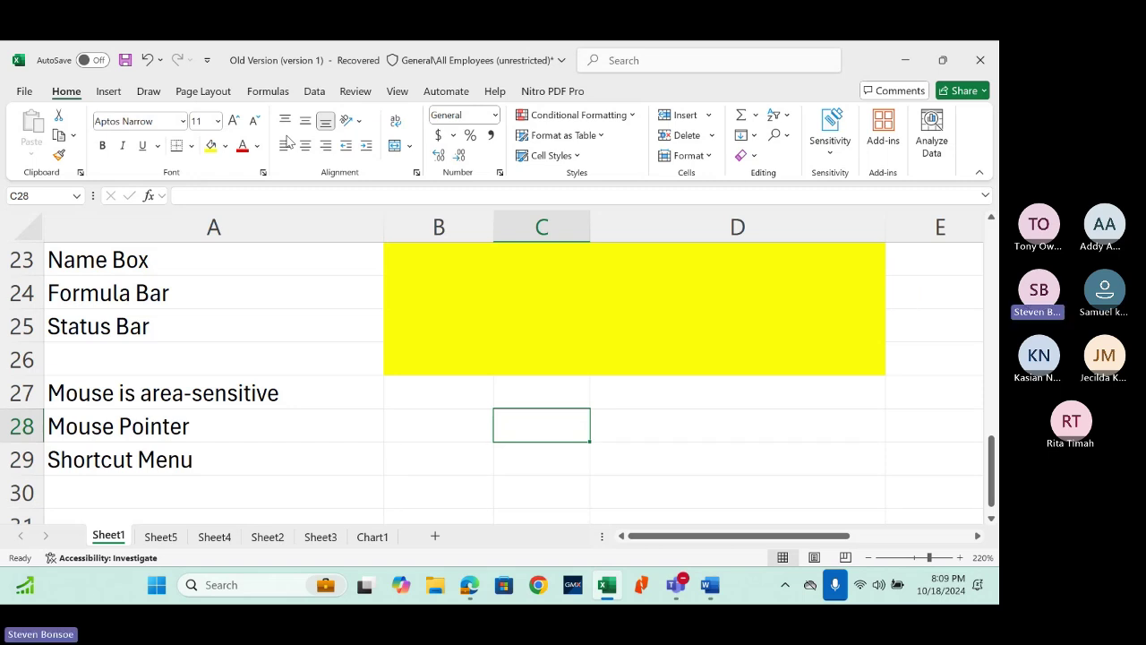
Step: Compare the shortcut menus offered for cell C28, the column C header, the Sheet1 tab and the ribbon
right_click(512, 420)
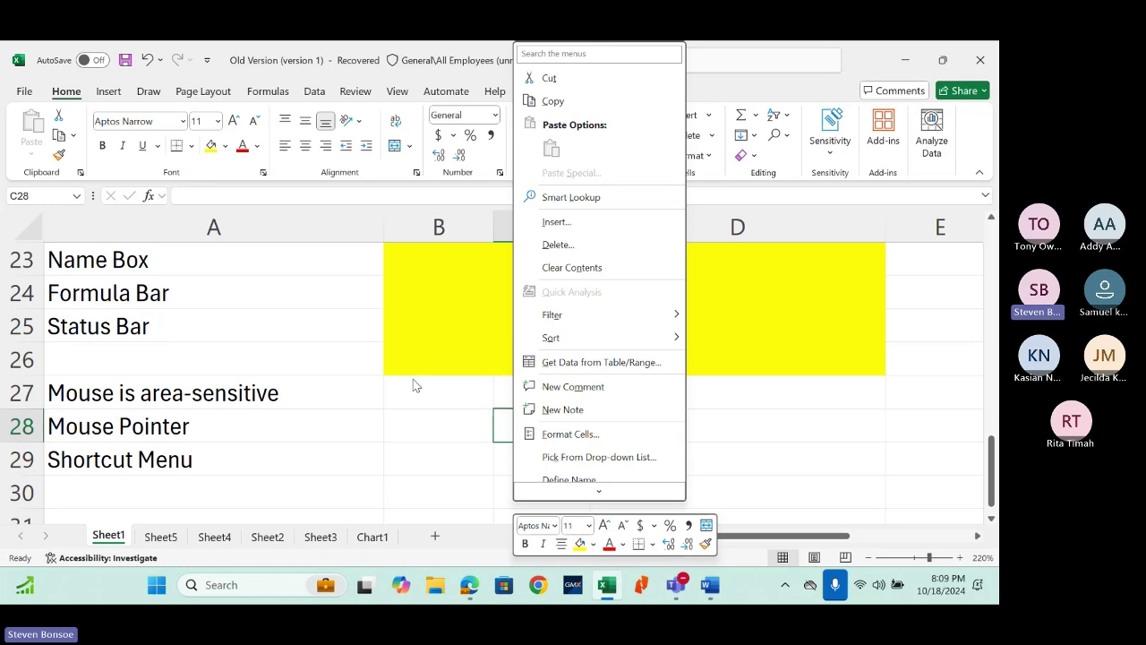
click(457, 419)
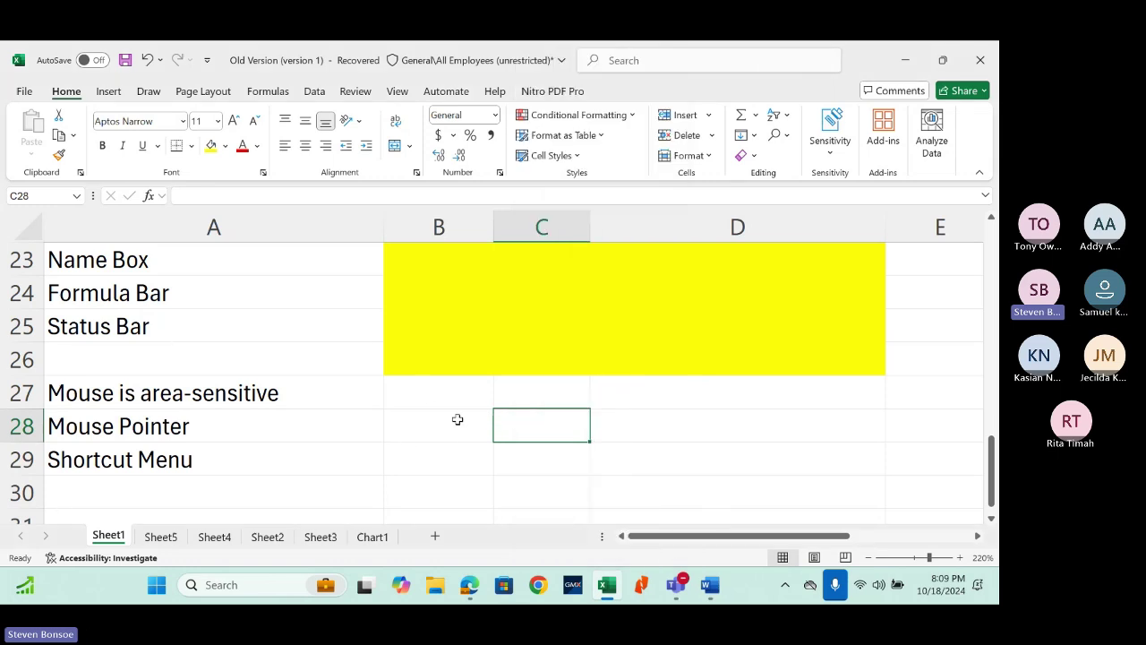
right_click(546, 423)
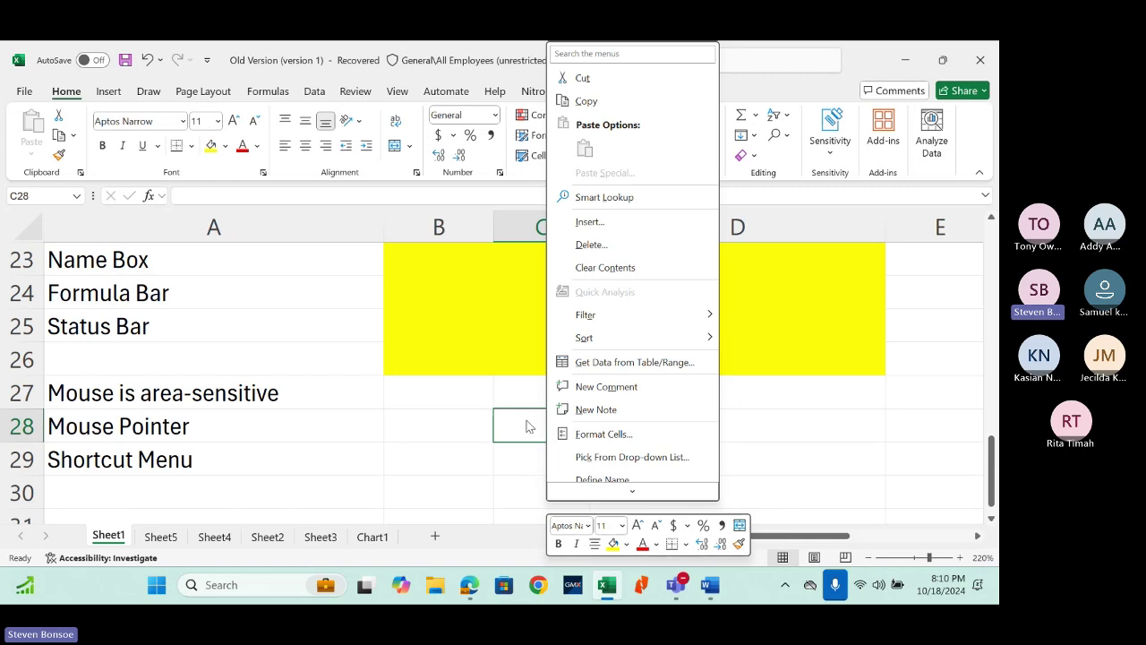
right_click(524, 222)
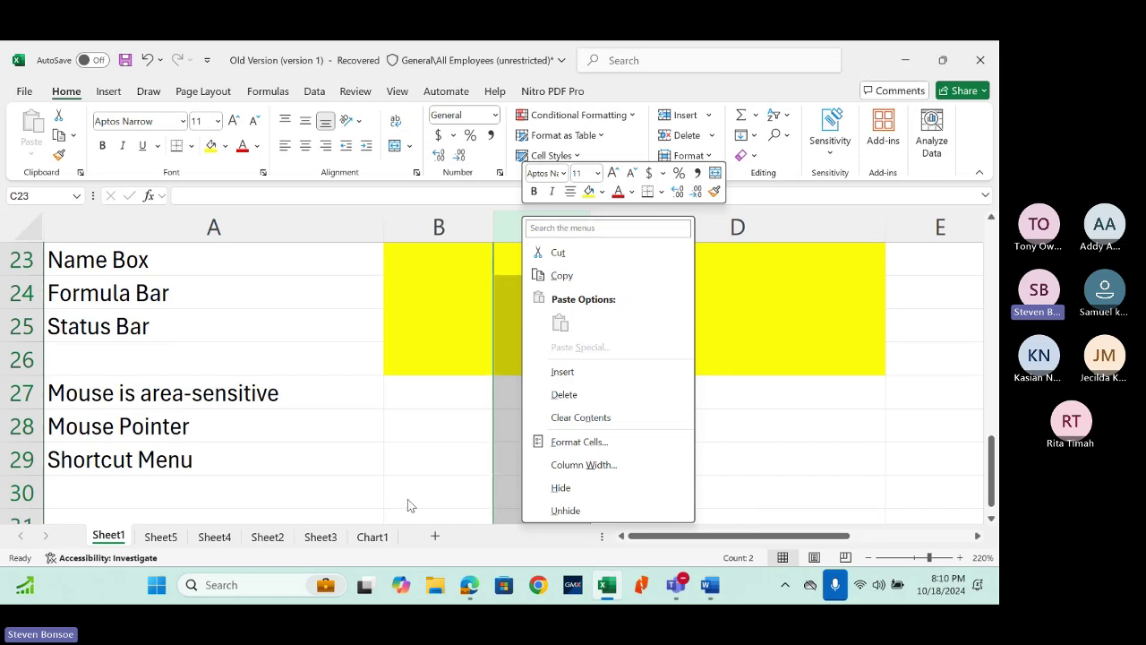
right_click(114, 541)
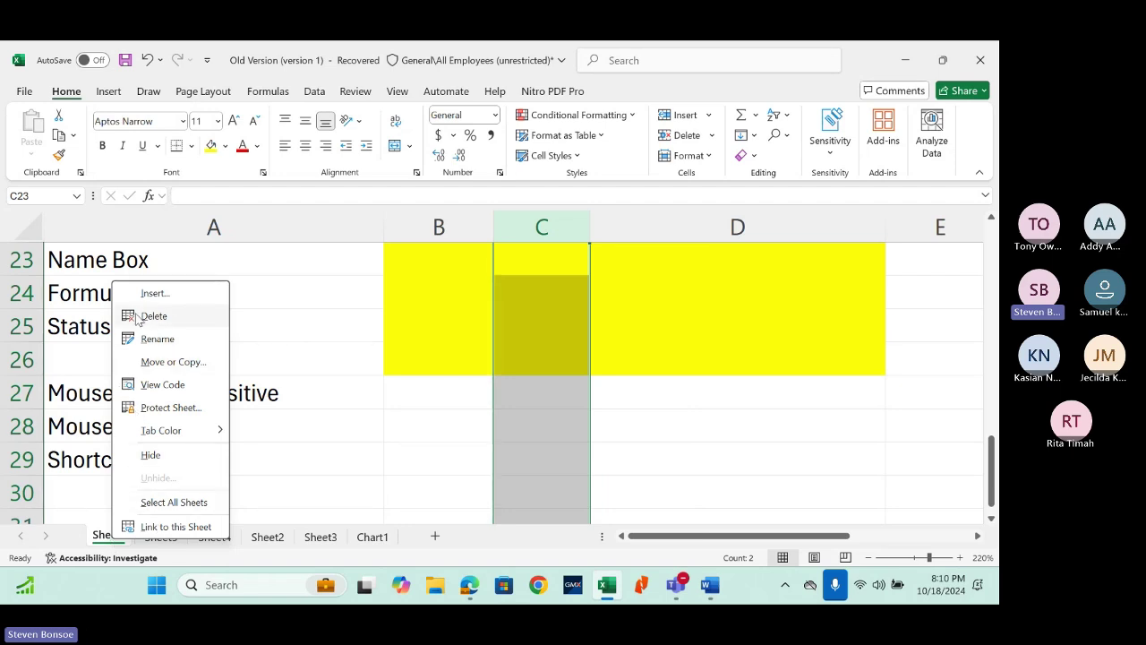
right_click(279, 175)
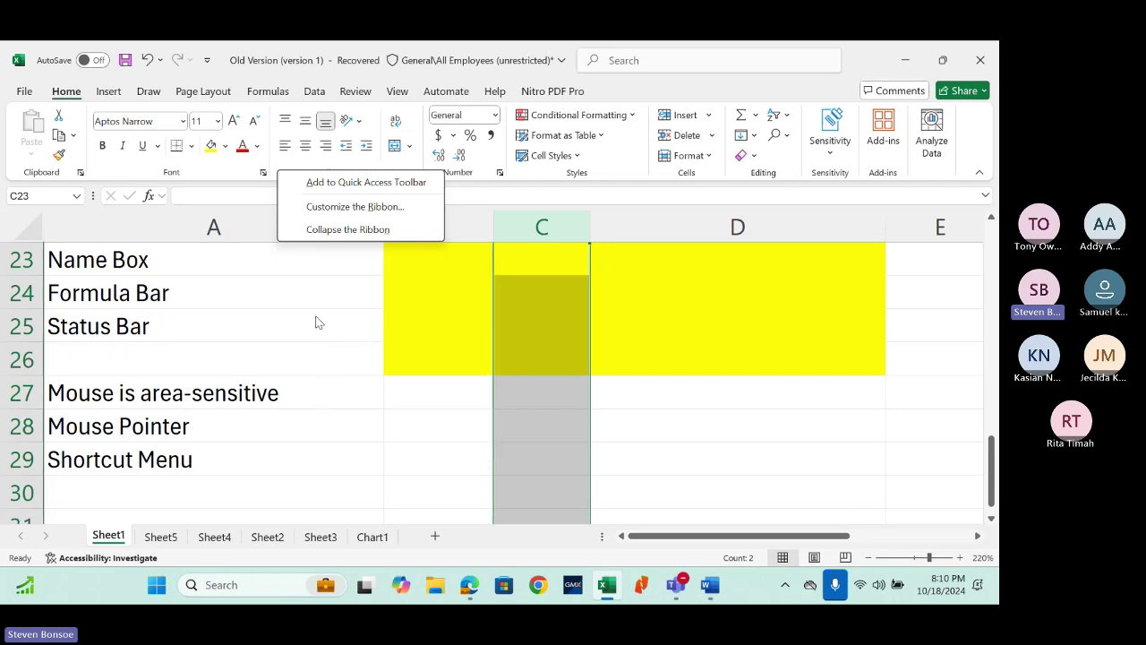
key(Escape)
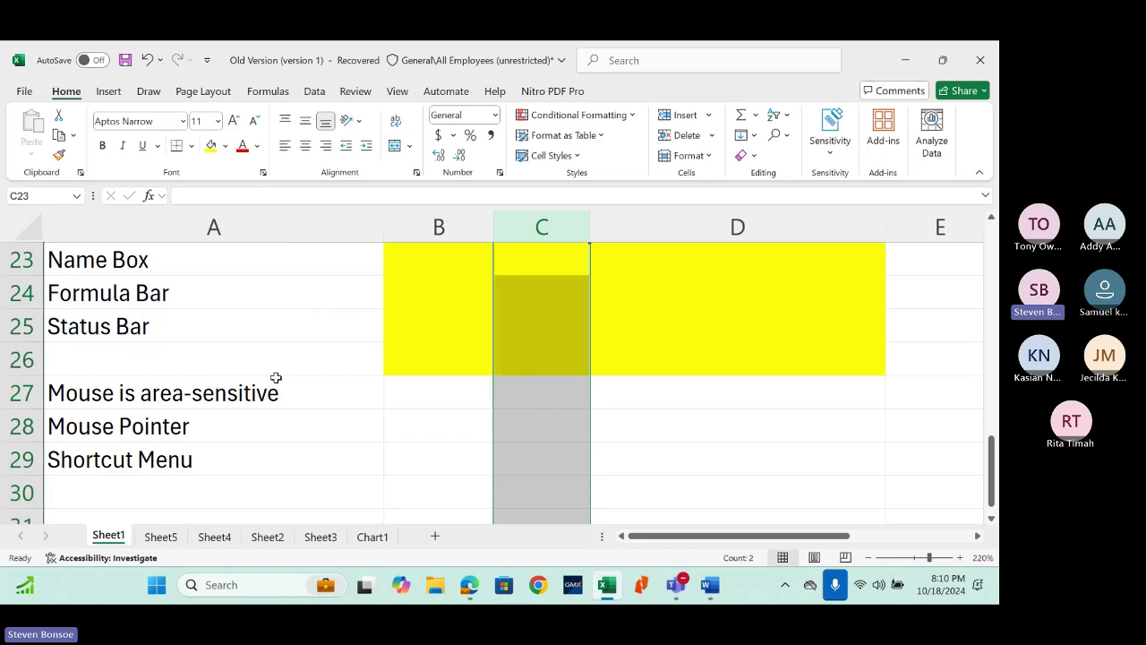
Step: Add the topic "Keyboard" in A31, leaving A30 blank
click(177, 506)
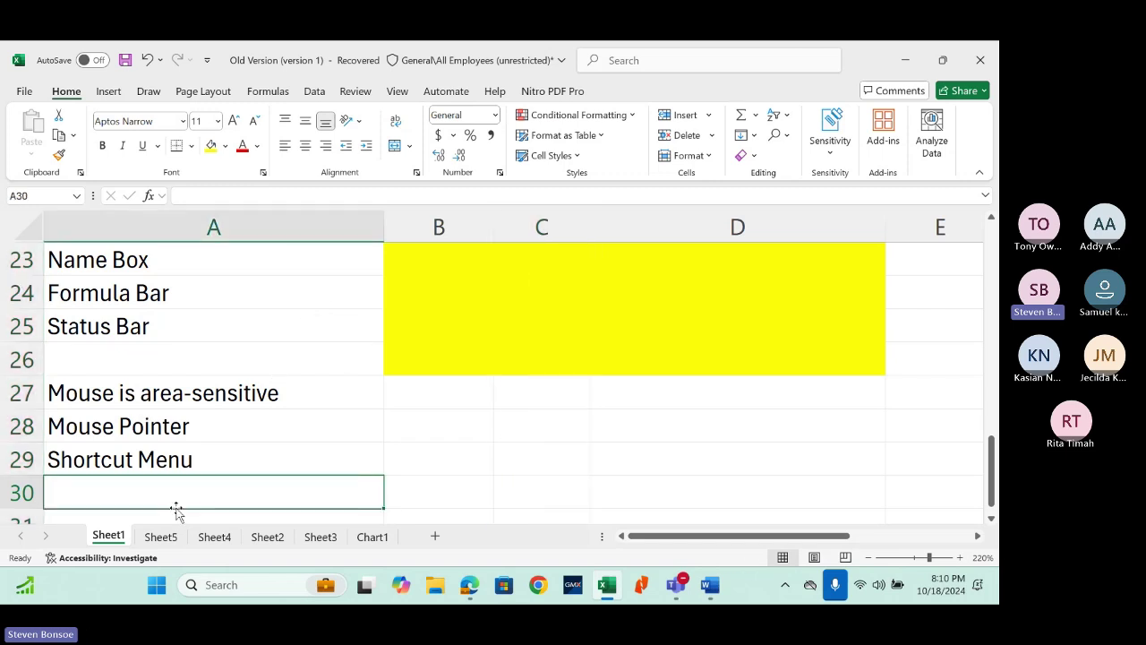
key(Return)
text(Ke)
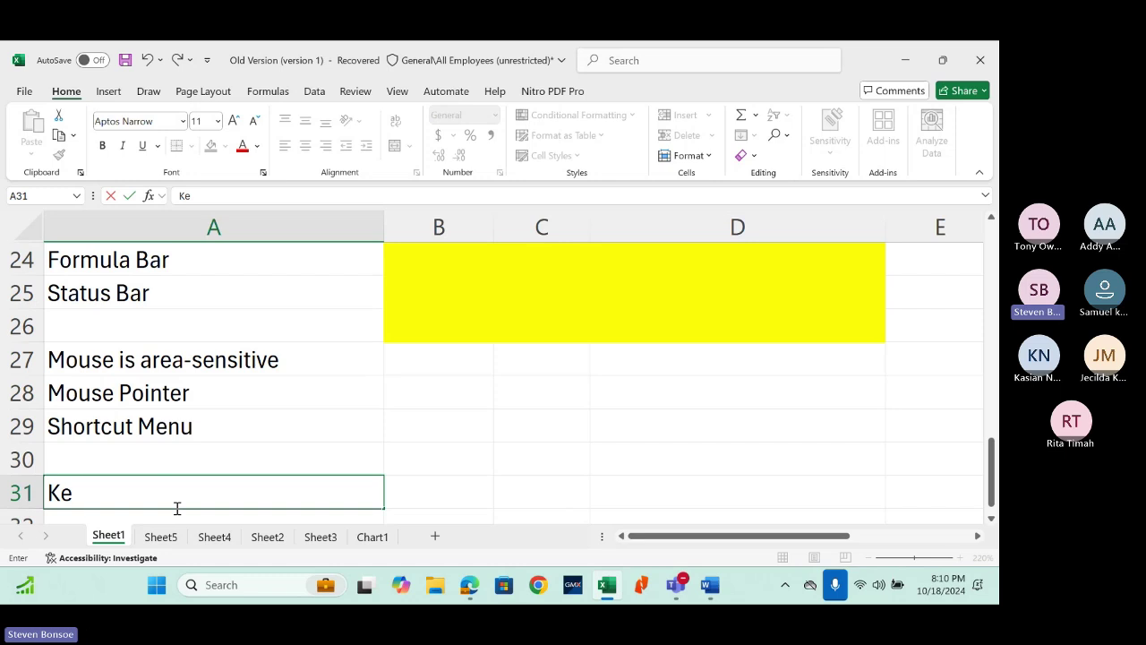
text(yboard)
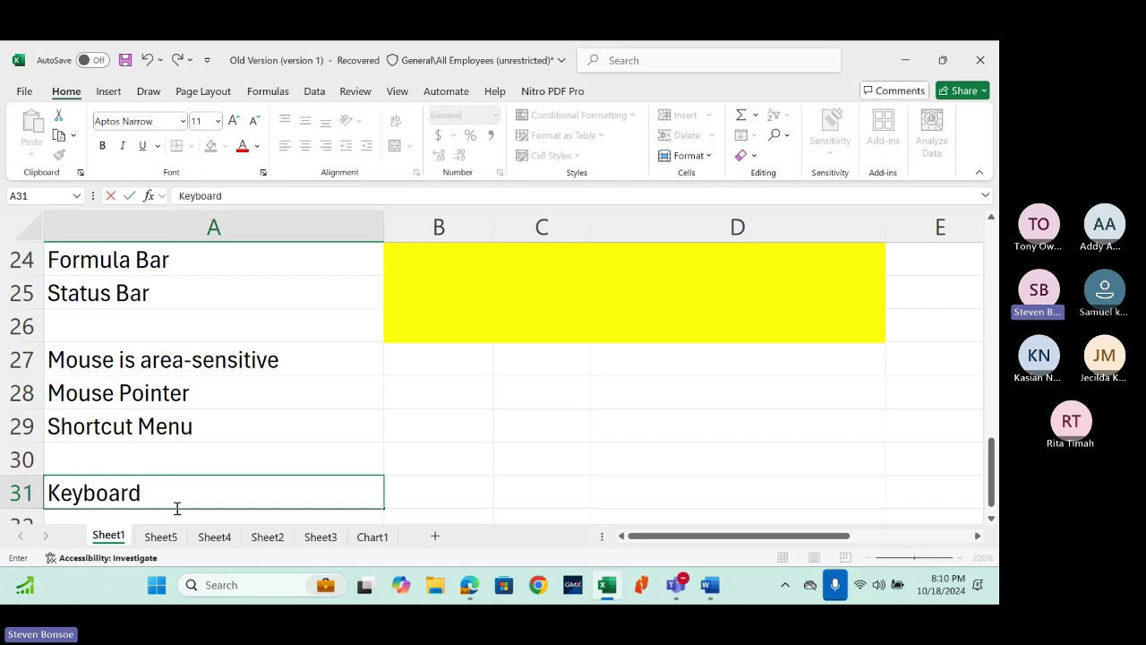
key(Return)
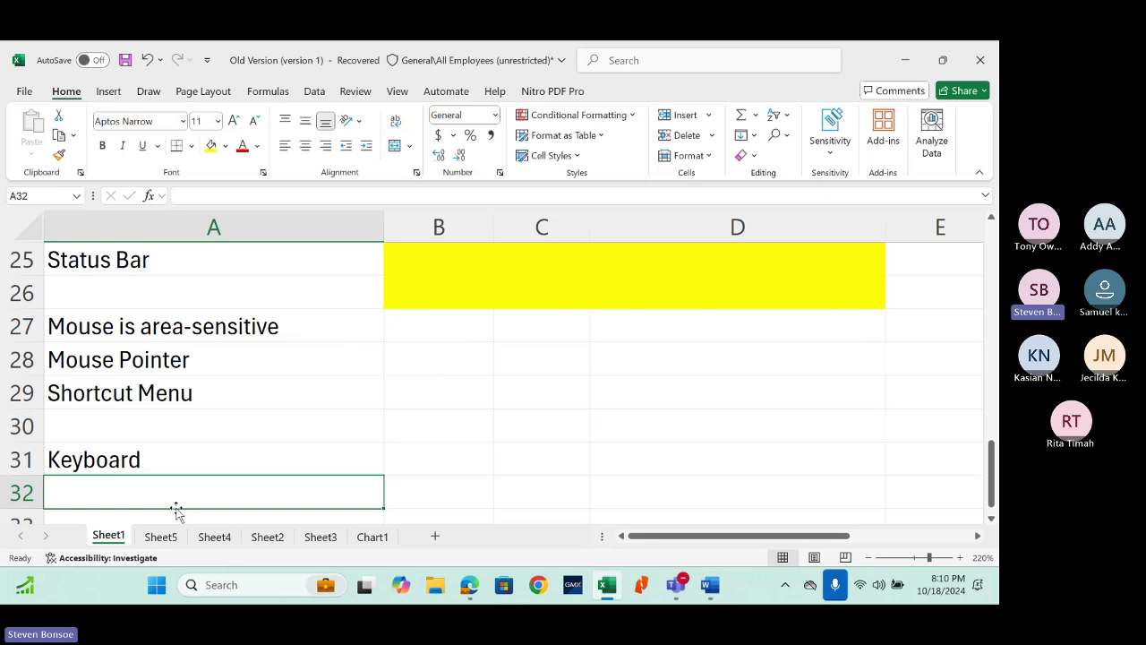
Step: Move the active cell four columns across row 32 and back to A32
key(Right)
key(Right)
key(Right)
key(Right)
key(Left)
key(Left)
key(Left)
key(Left)
Step: Enter "Keystroke shortcuts" in A32 below the Keyboard topic
text(K)
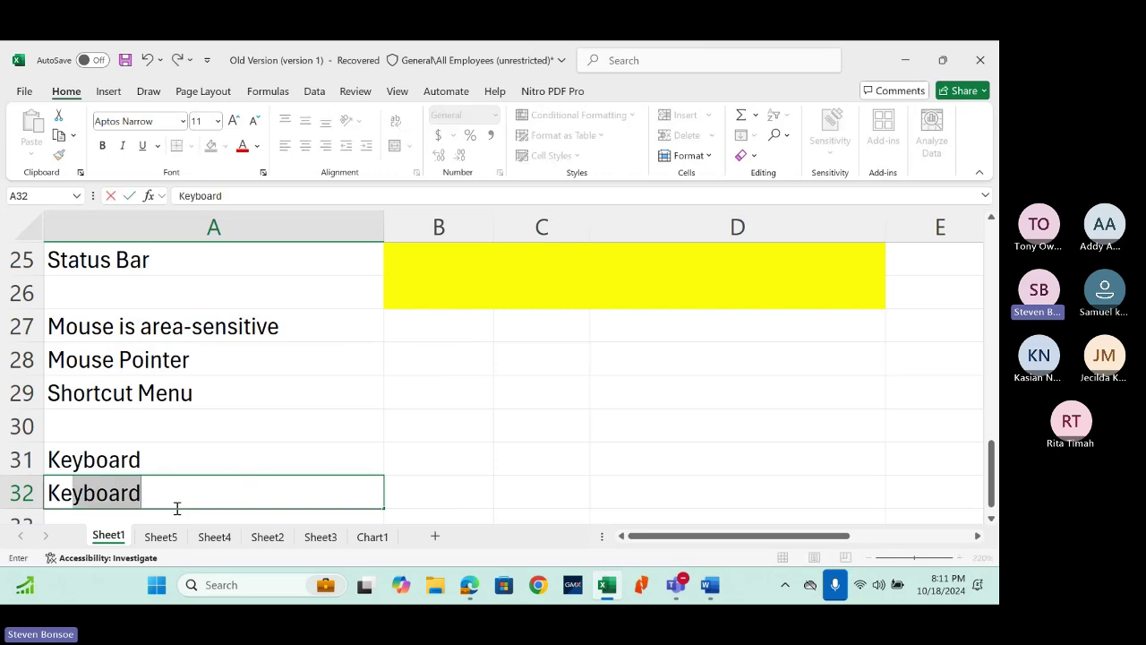
text(eystroke )
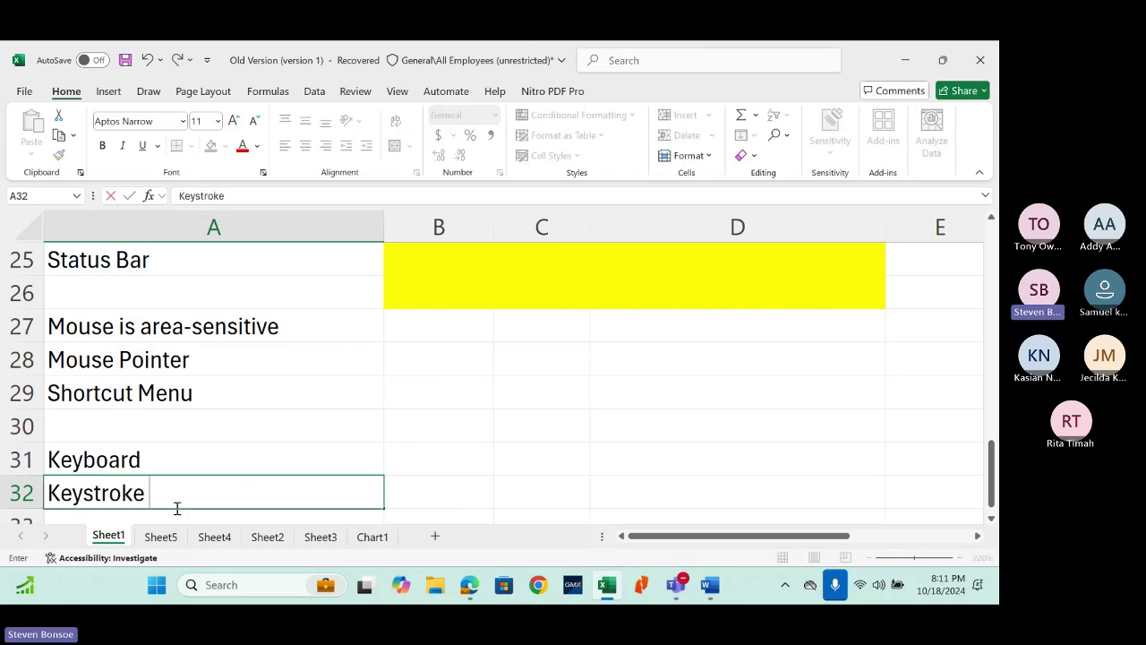
text(sjahortcuts)
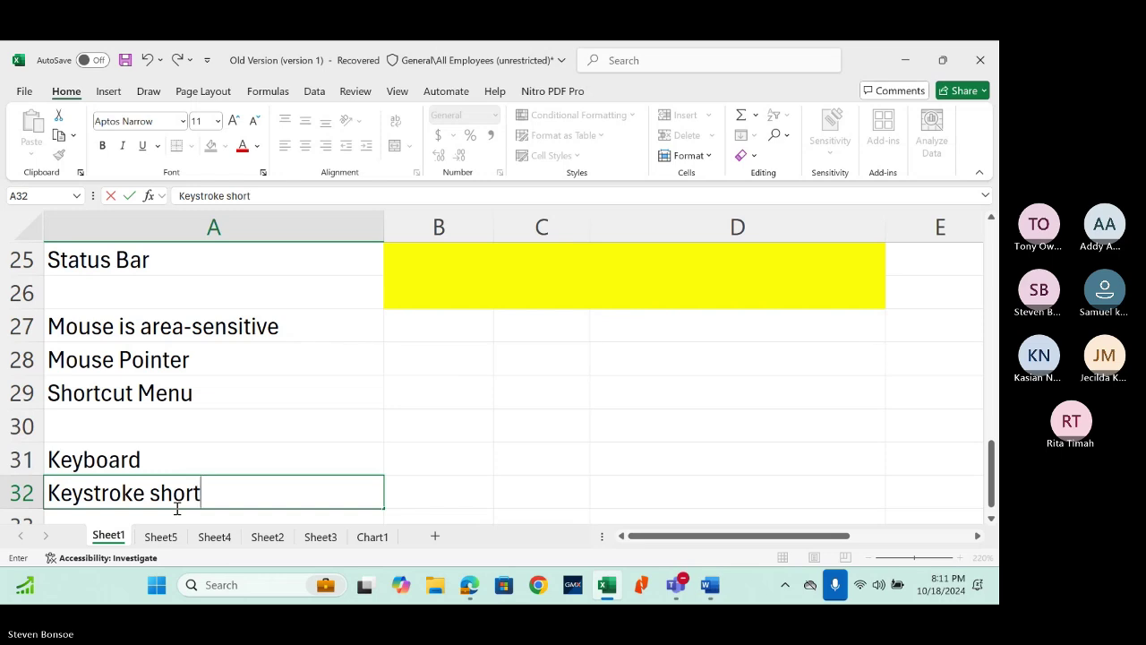
key(Return)
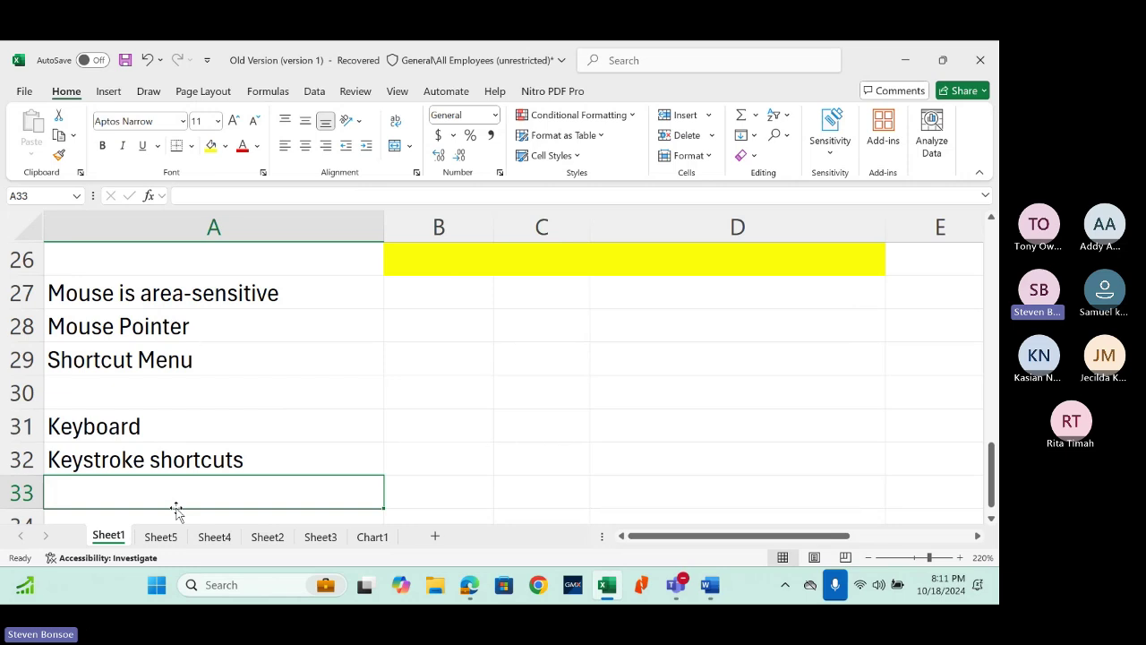
Step: Note "Ribbon mode" in B32 beside the keystroke shortcuts topic and "Alt key" in B33 below it
click(431, 459)
text(Ribbon)
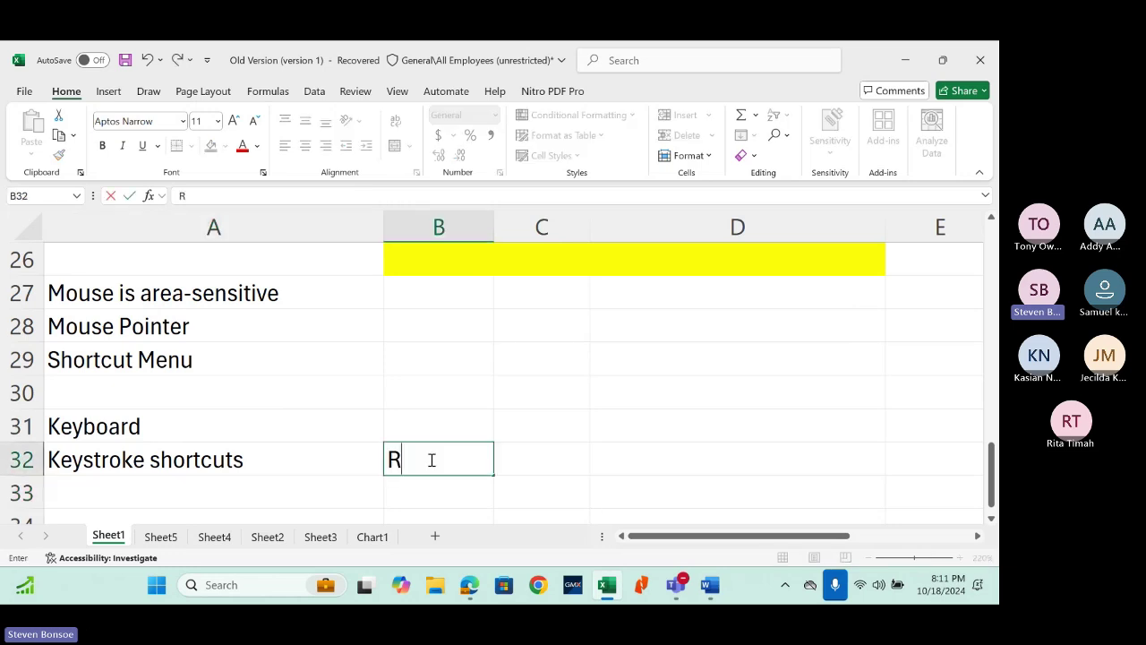
key(BackSpace)
key(BackSpace)
key(BackSpace)
text(on mode)
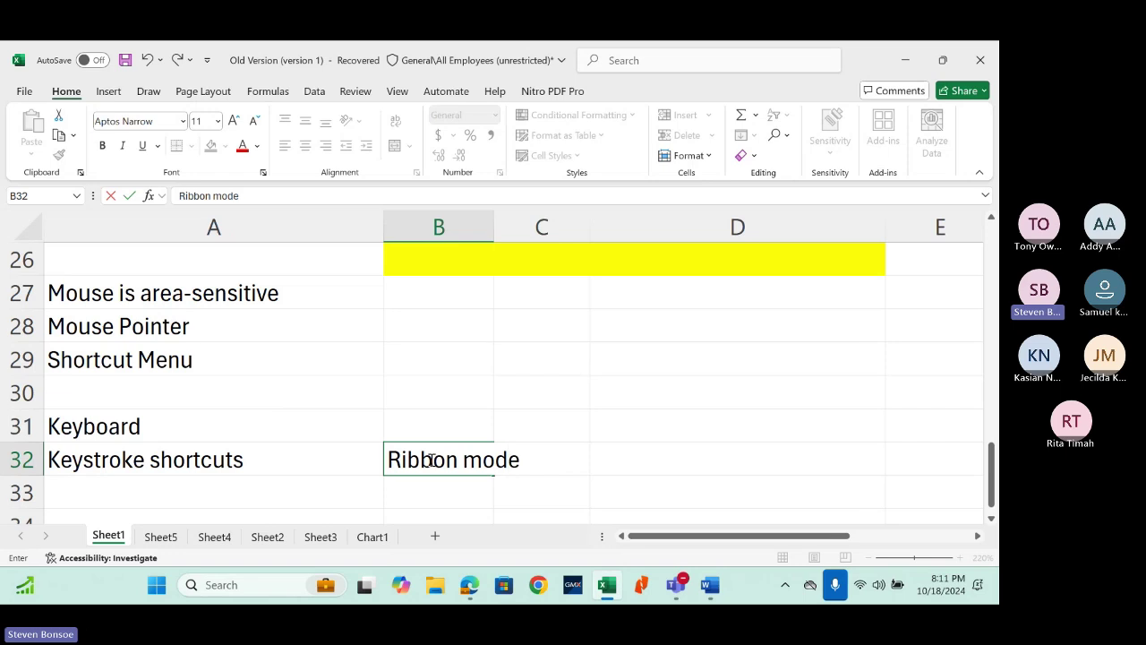
key(Return)
text(Alt key)
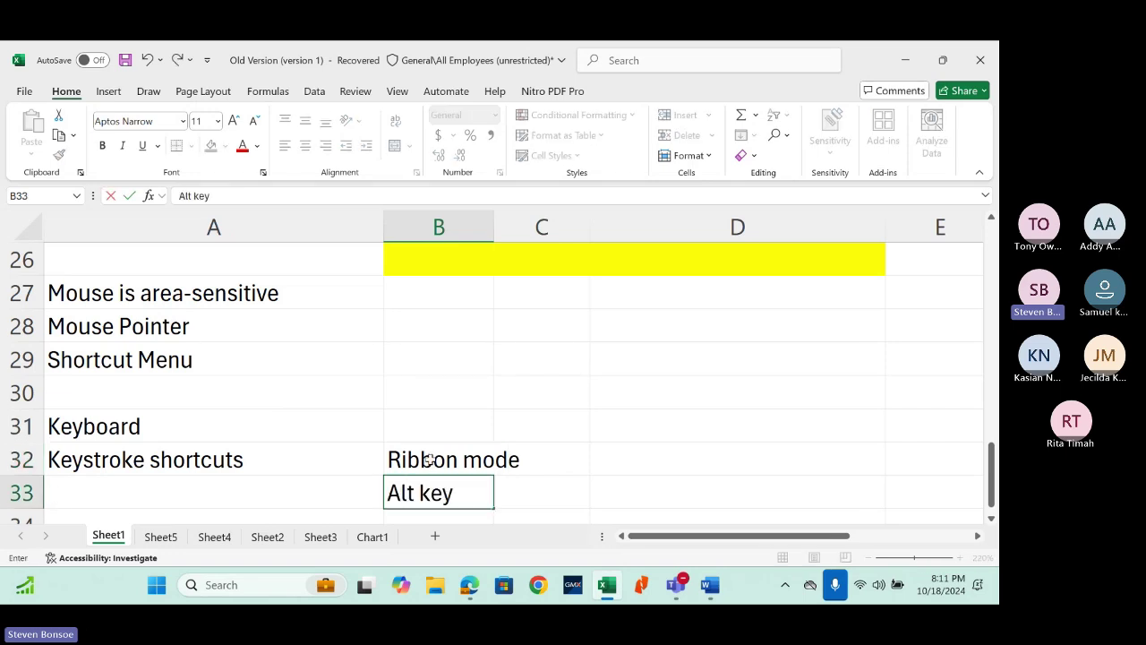
key(Return)
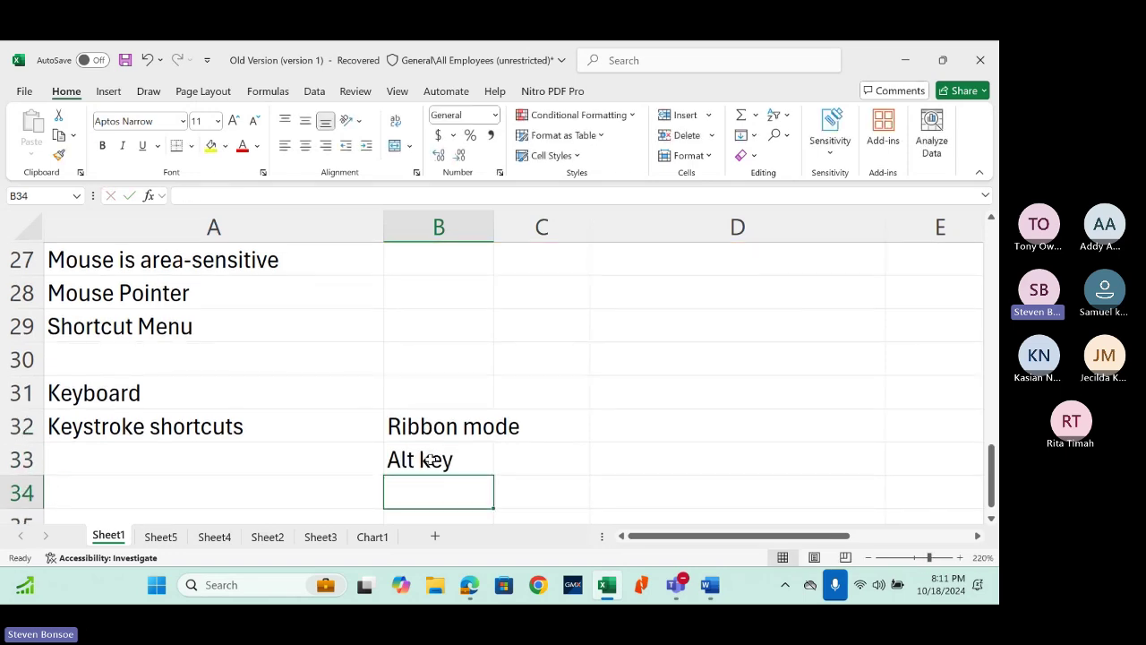
Step: Show and hide the ribbon's key tips, and look through the Insert, Home, Draw, Page Layout and File commands
key(alt)
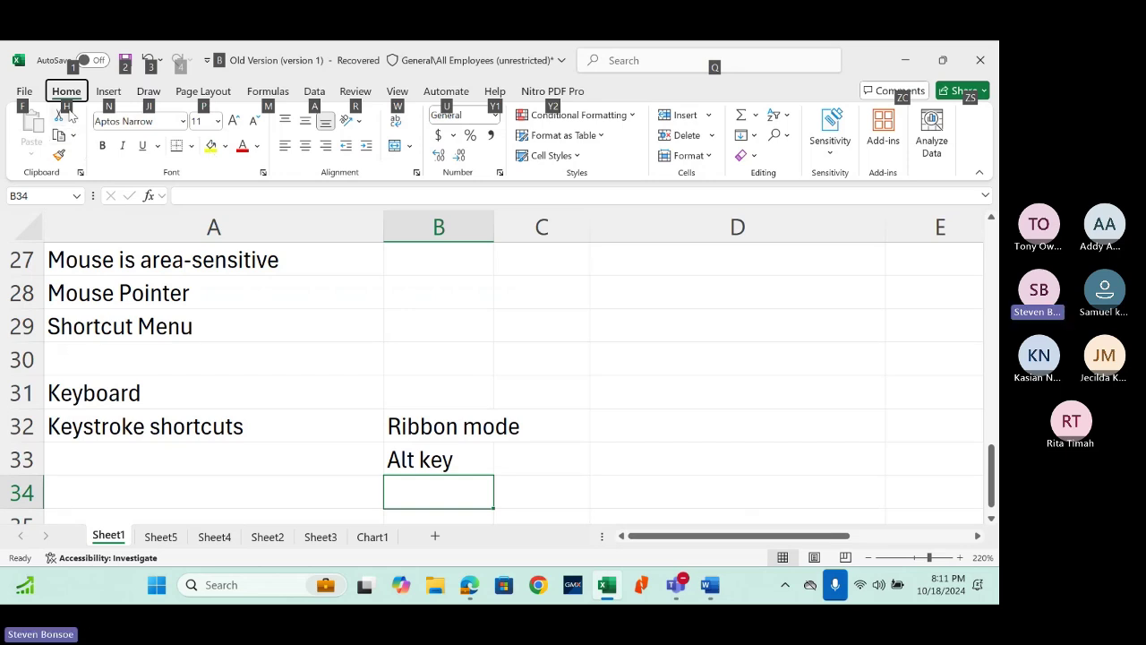
key(alt)
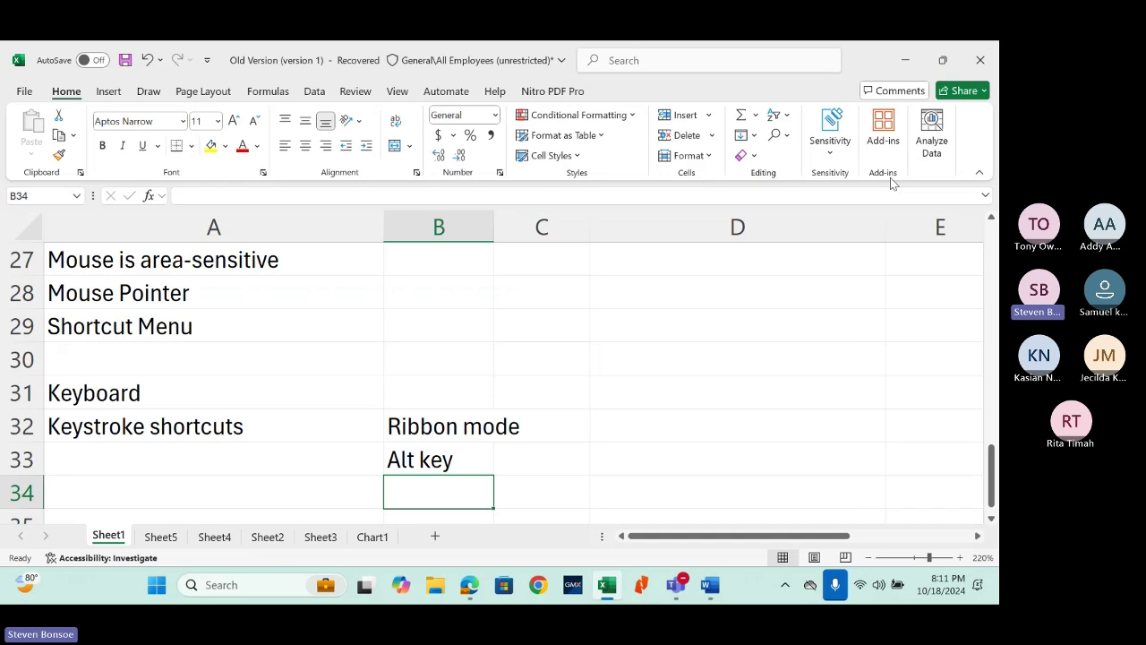
click(107, 91)
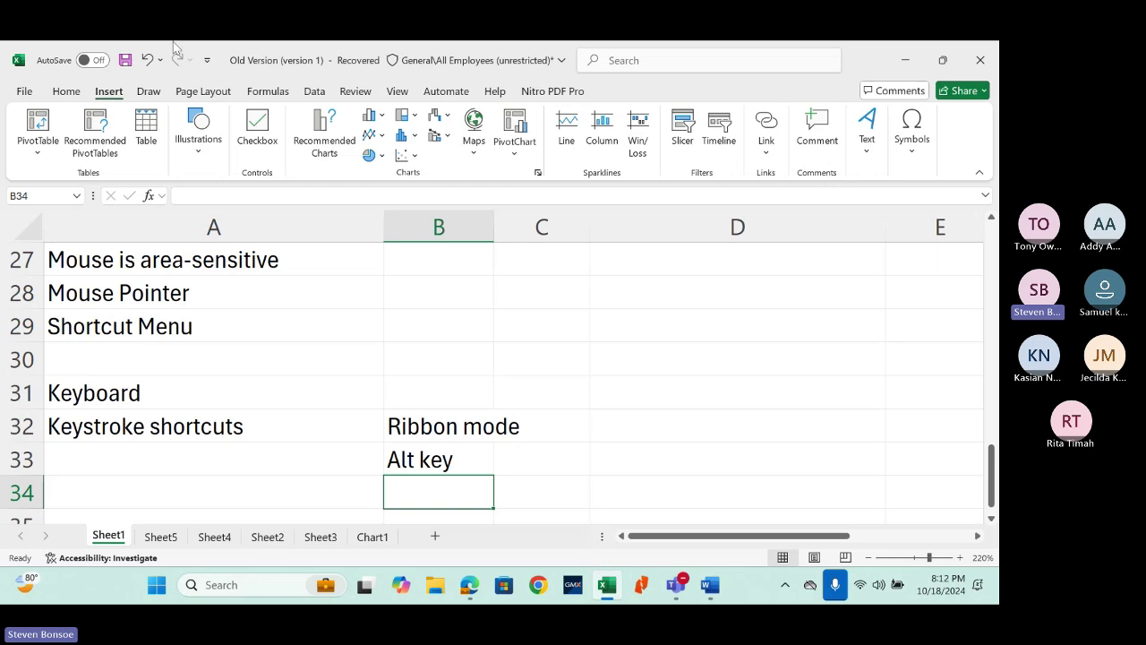
click(68, 92)
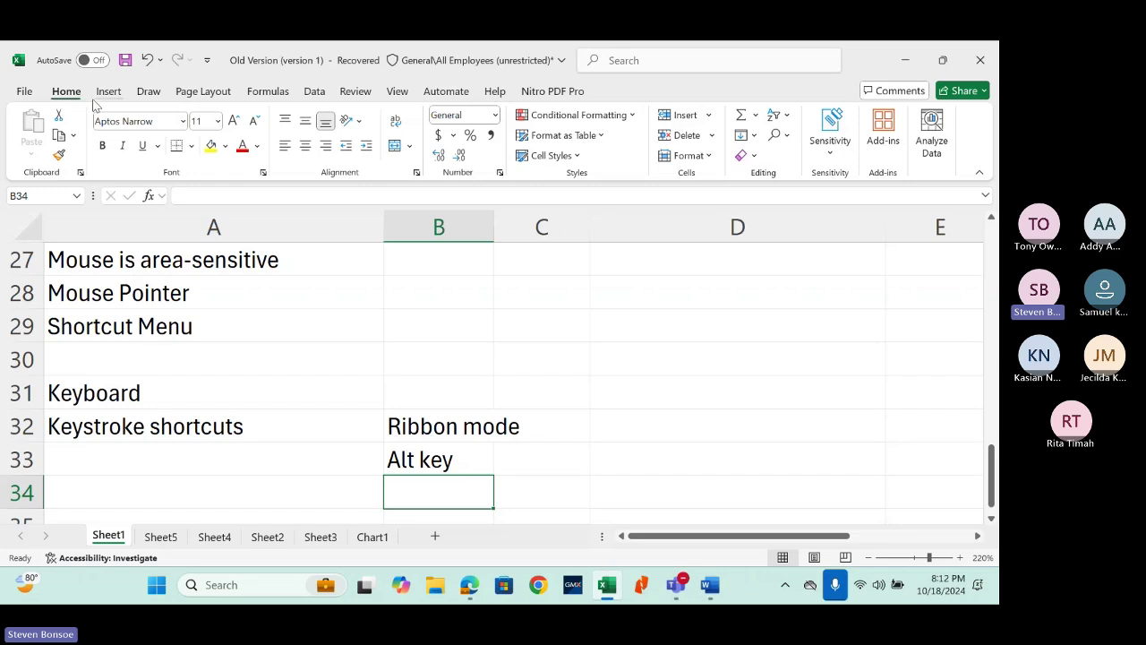
click(150, 93)
click(180, 93)
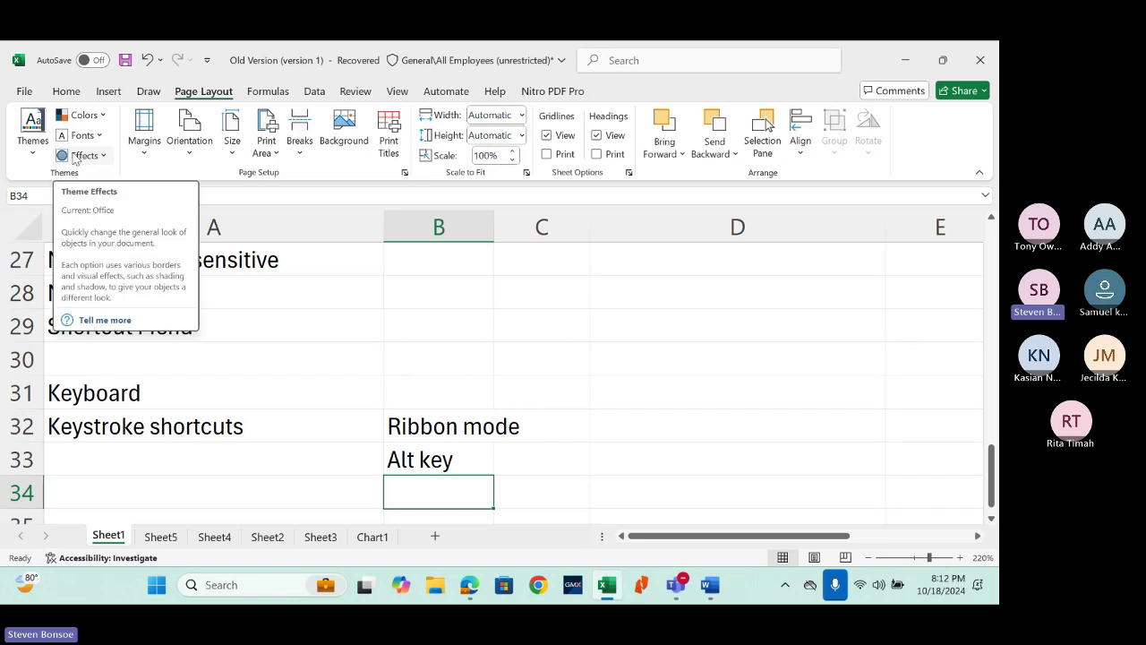
click(25, 90)
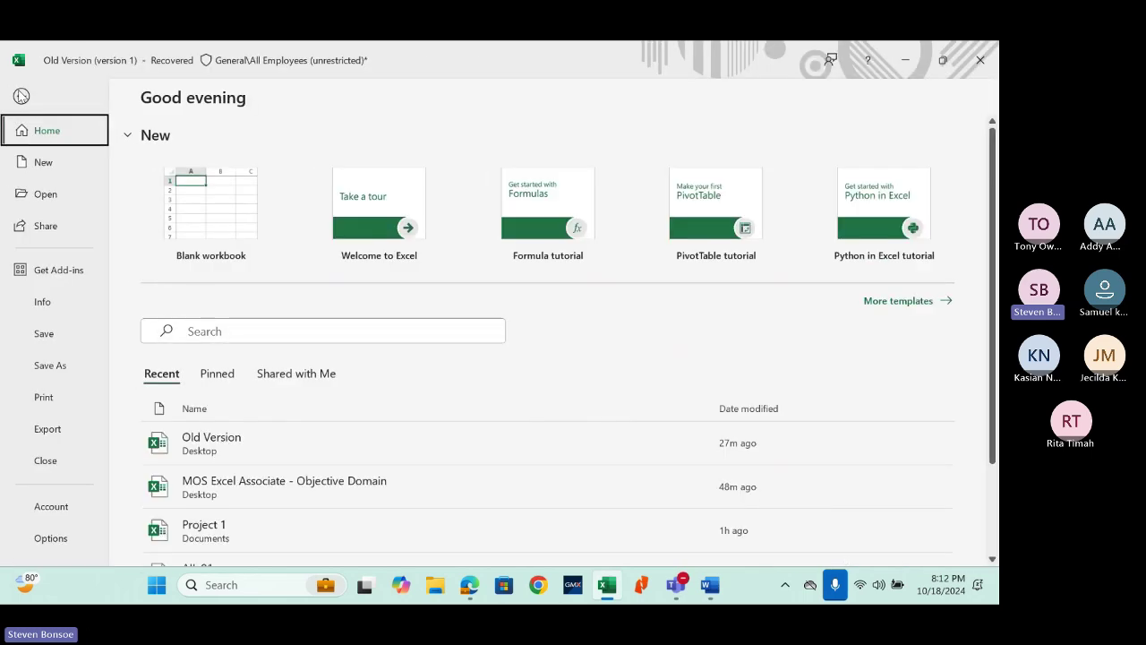
click(21, 96)
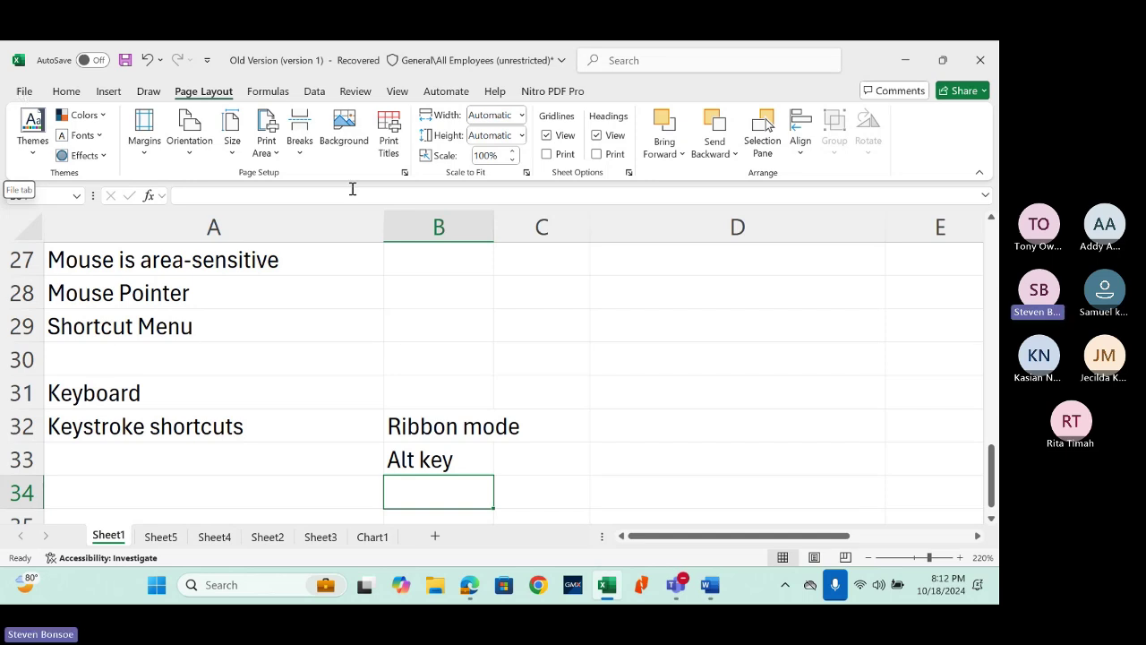
Step: View the Page Setup dialog, and examine the Alignment, Font and Number settings in Format Cells without applying anything
click(404, 173)
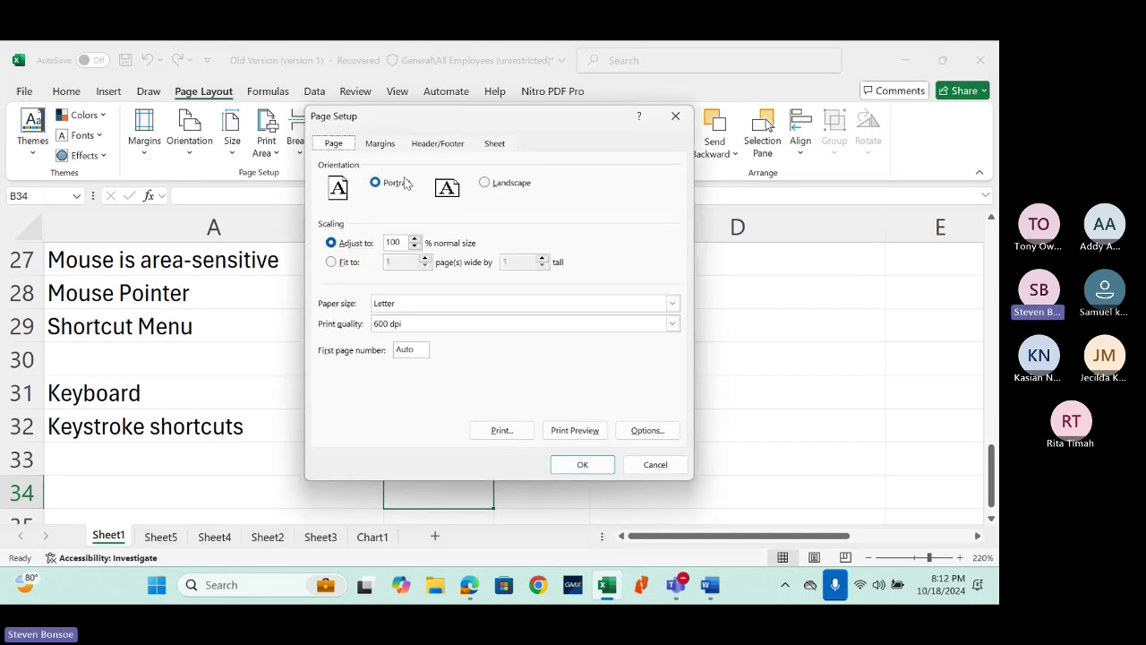
click(675, 118)
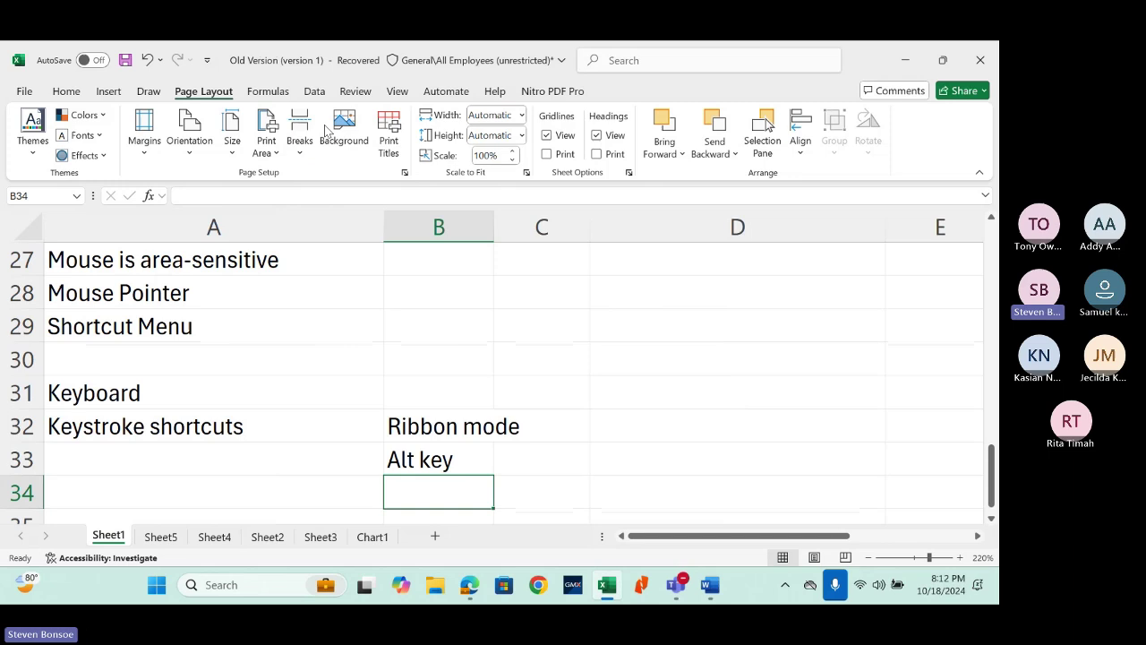
click(67, 91)
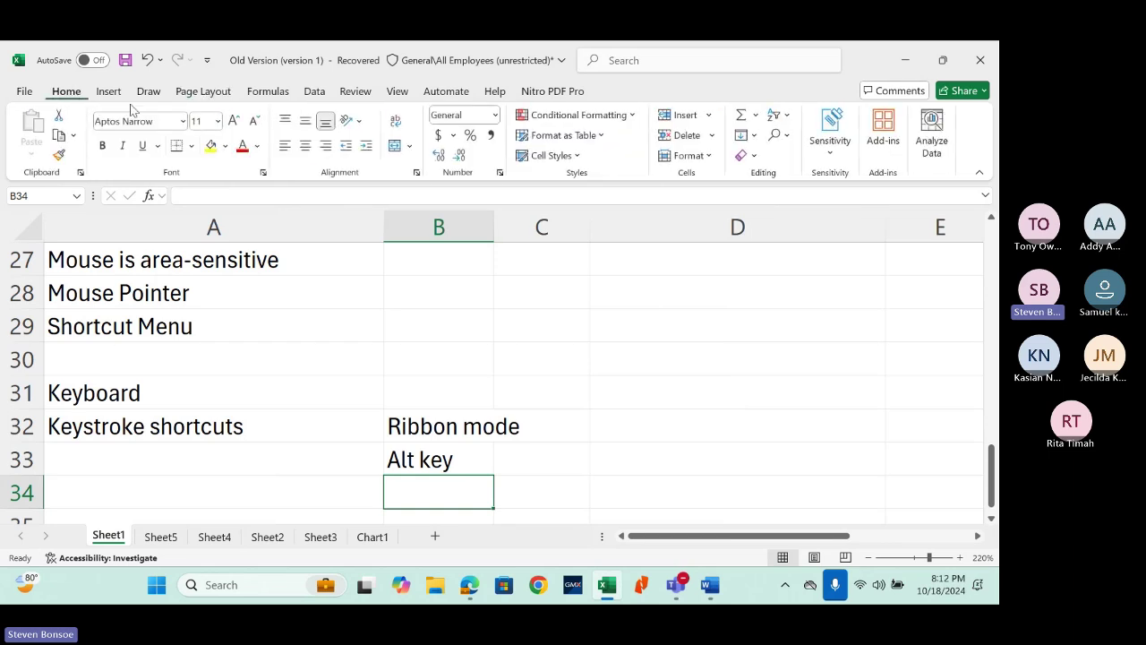
click(417, 175)
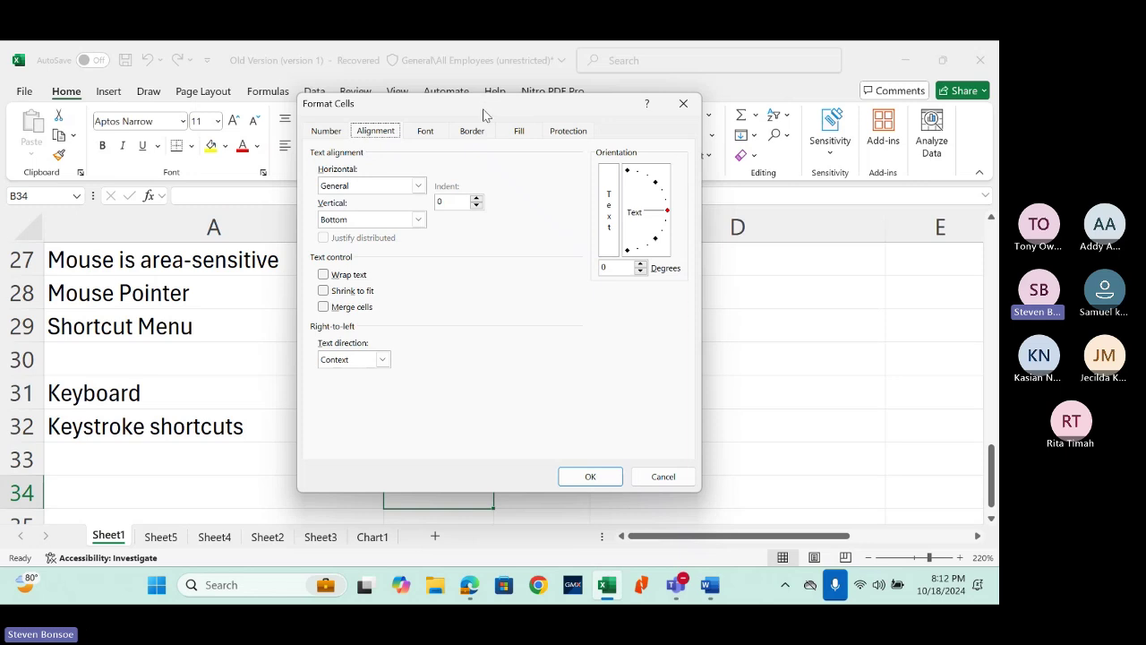
drag(483, 105, 549, 141)
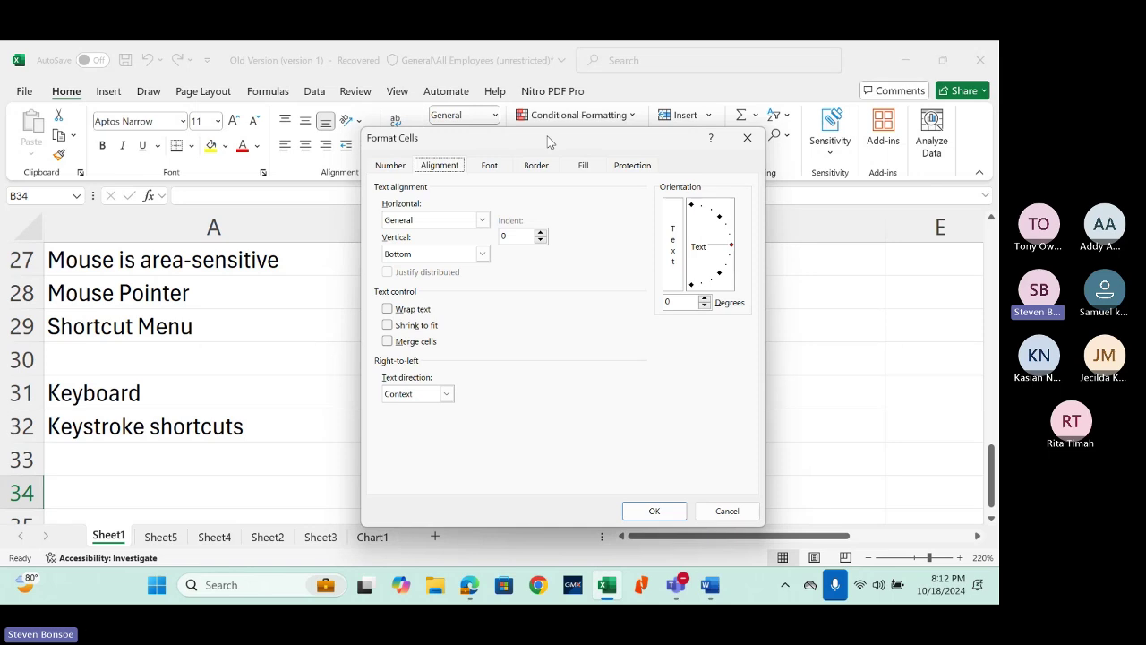
click(484, 168)
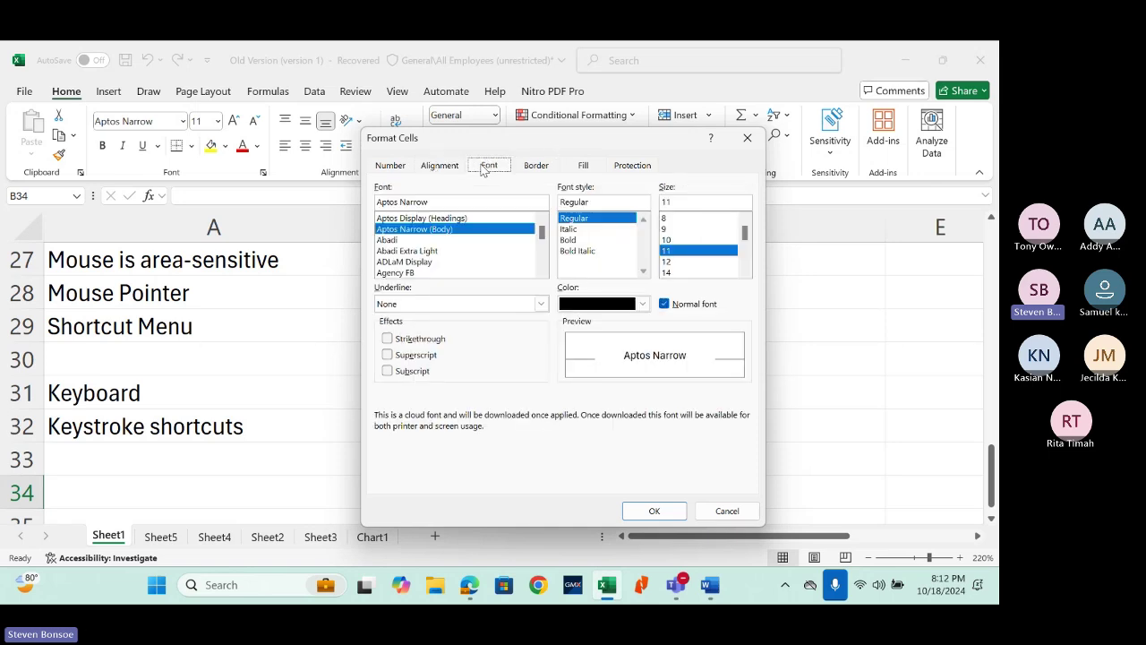
click(405, 166)
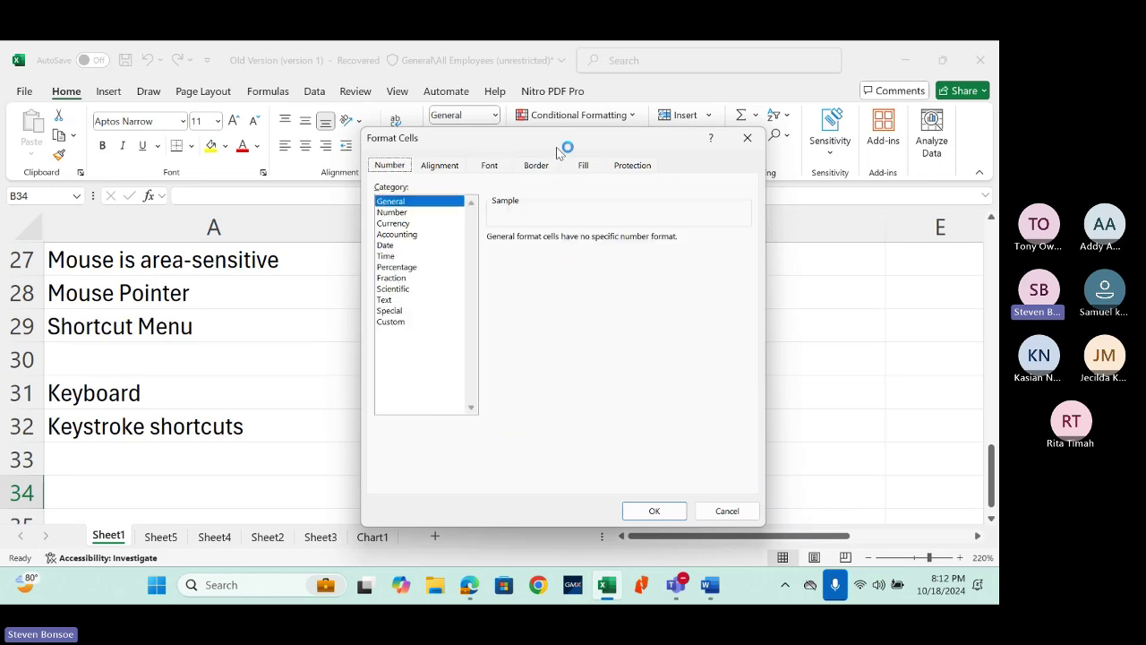
click(748, 138)
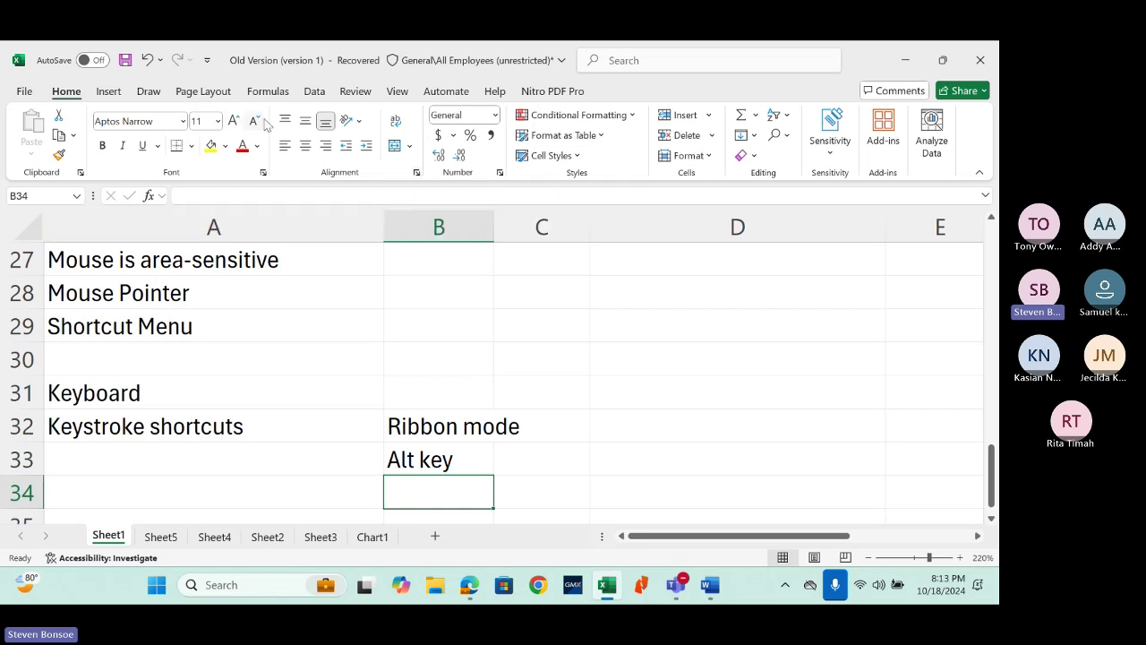
Step: Add the New and Quick Print commands to the Quick Access Toolbar
click(207, 61)
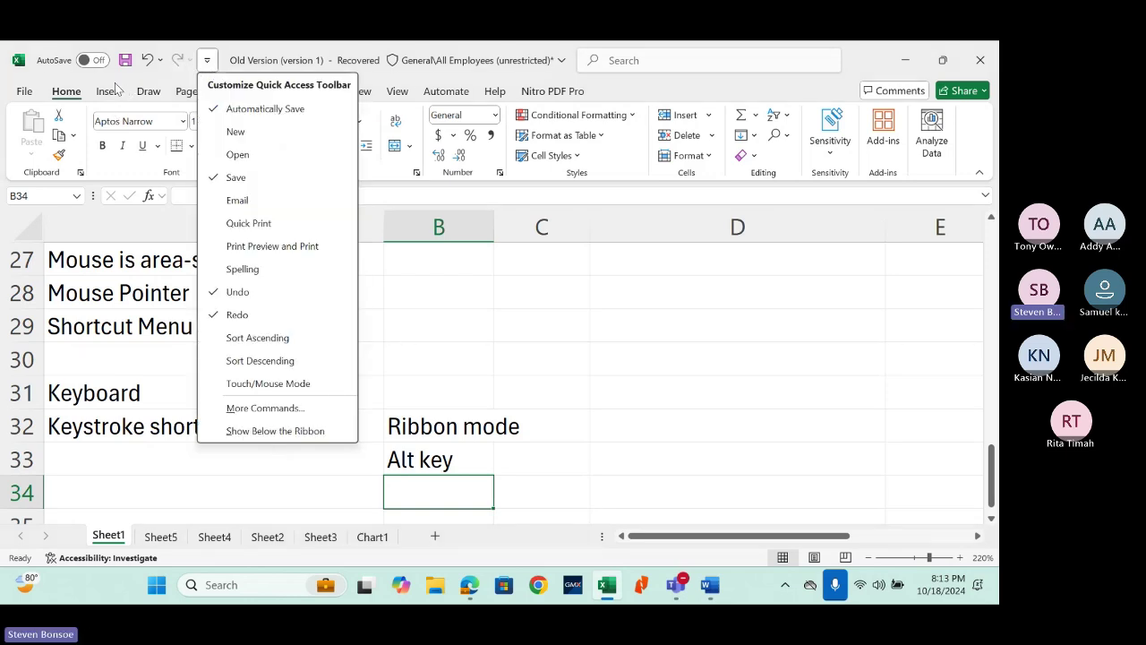
click(254, 132)
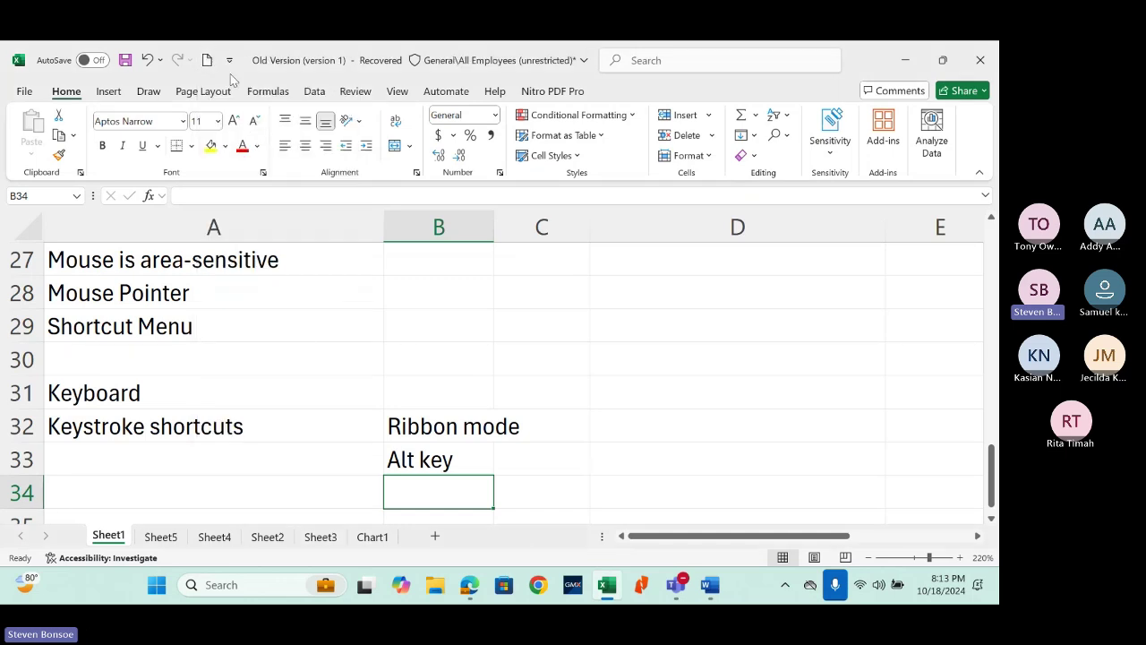
click(229, 60)
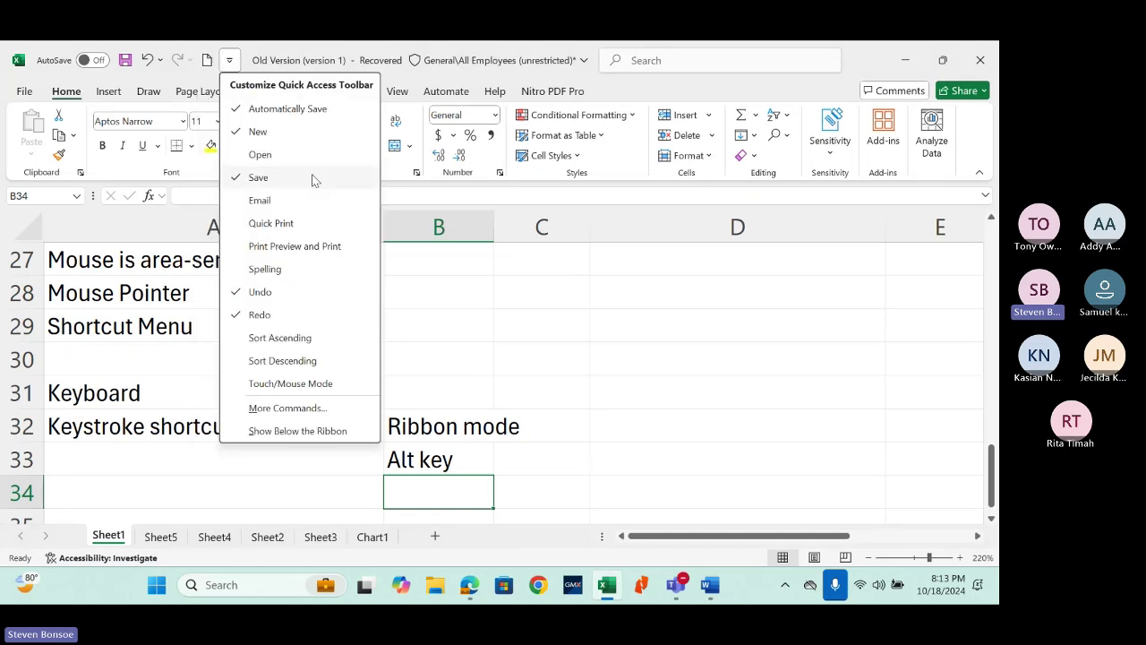
click(309, 225)
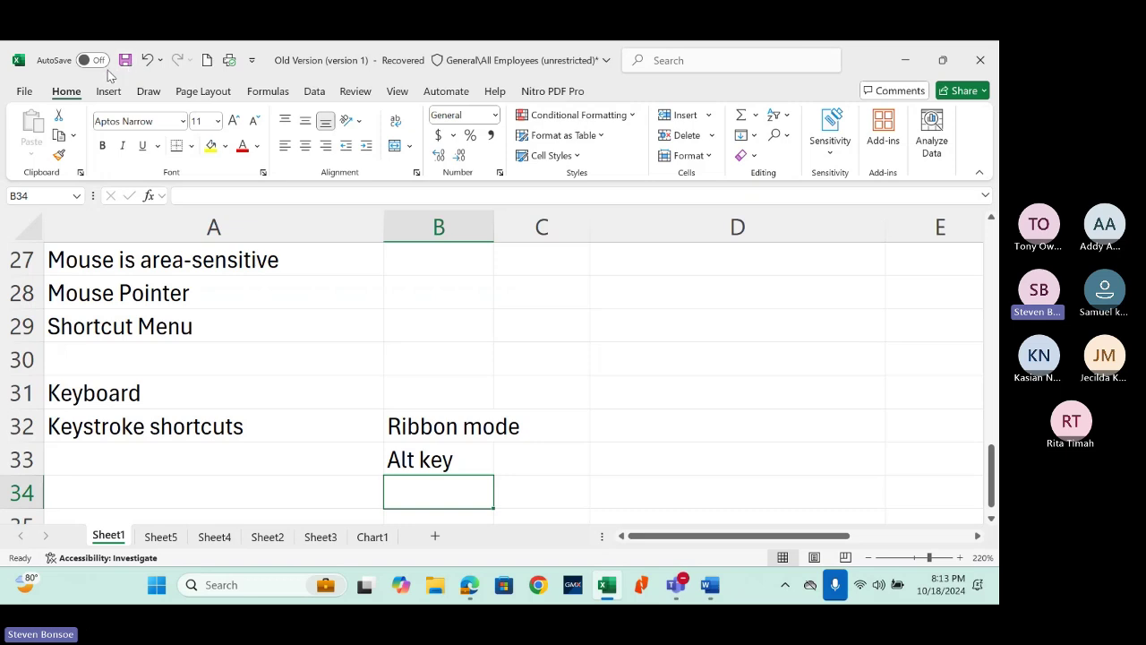
Step: Move the Quick Access Toolbar below the ribbon and back above it
click(252, 60)
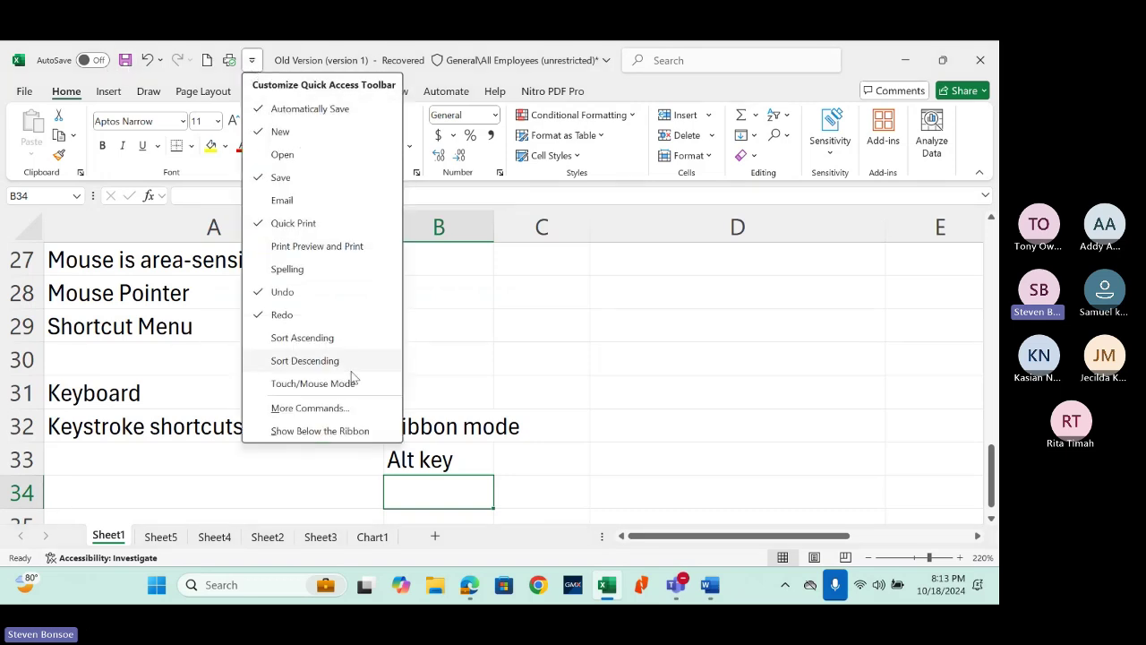
click(346, 427)
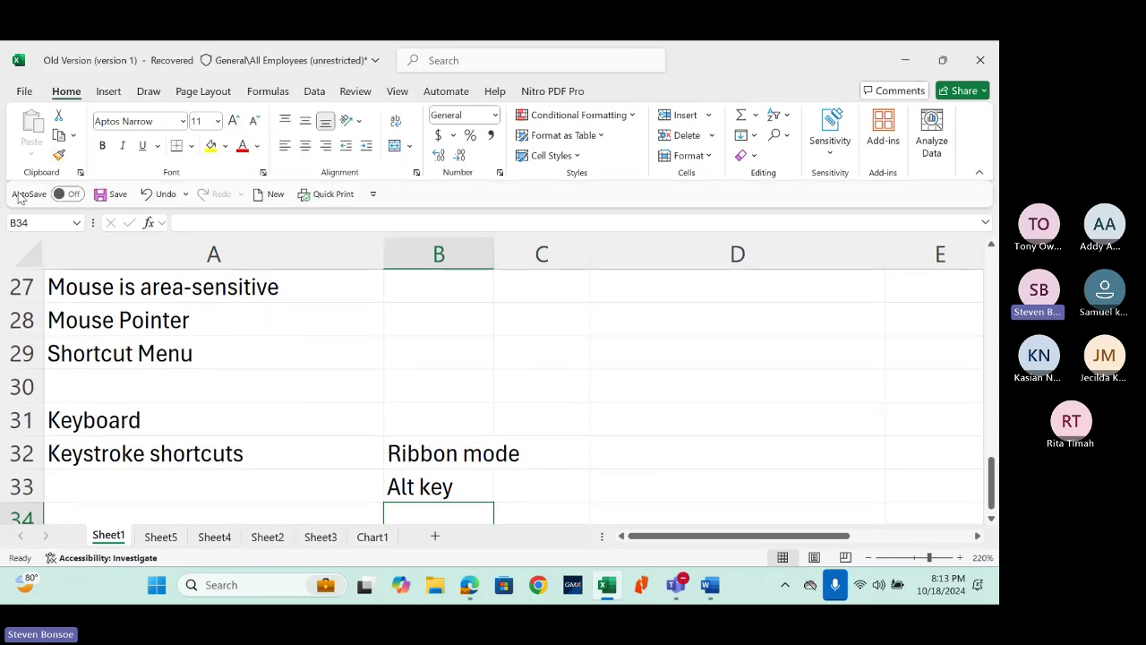
click(373, 194)
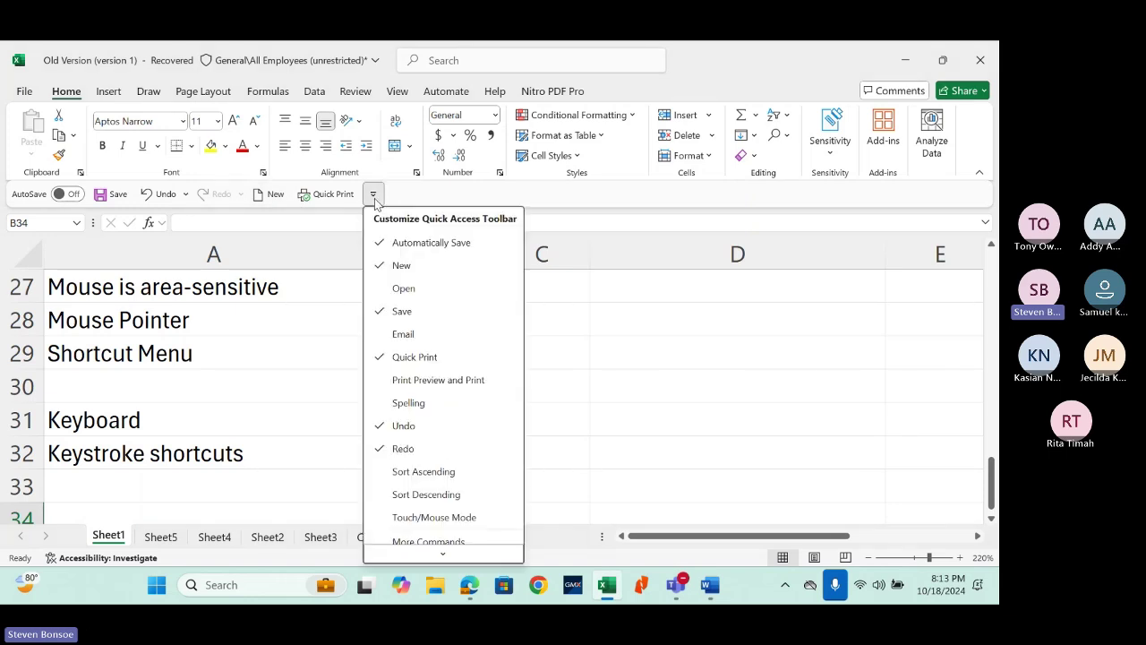
click(440, 551)
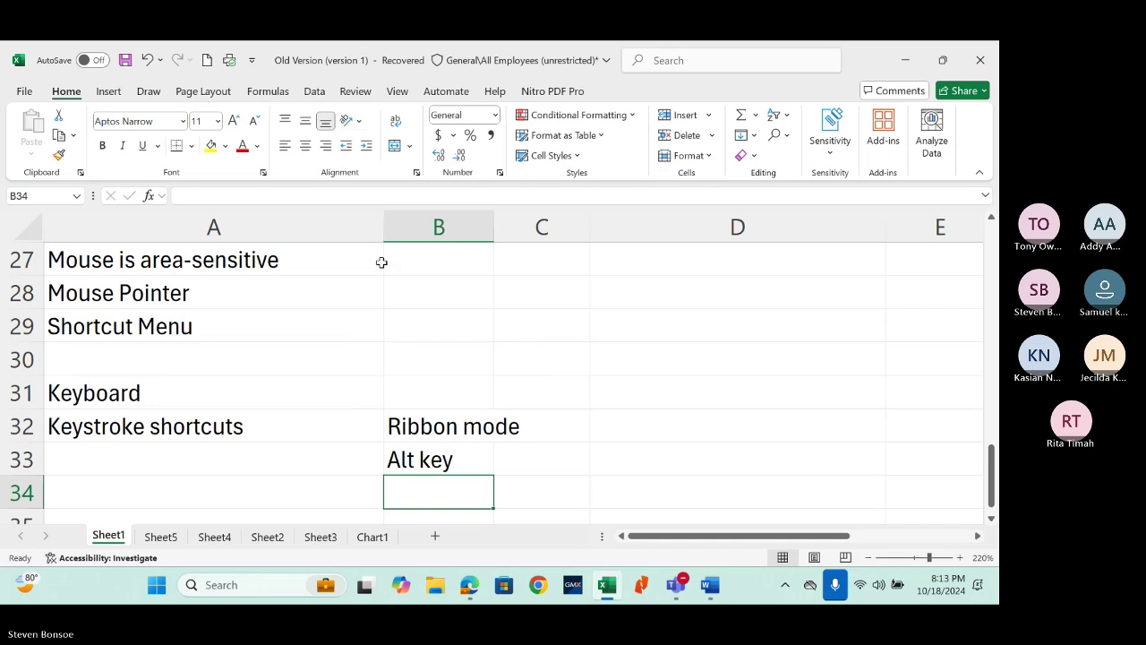
Step: Open the Print Titles settings twice through the ribbon's key tips, closing the Page Setup dialog unchanged each time
key(alt)
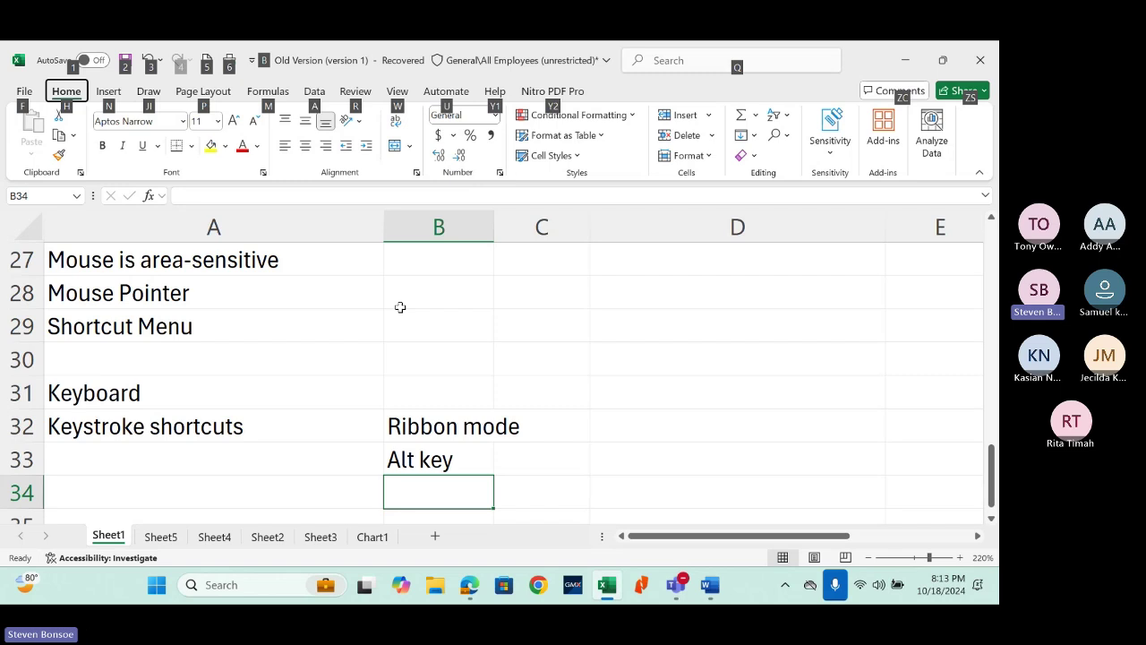
key(p)
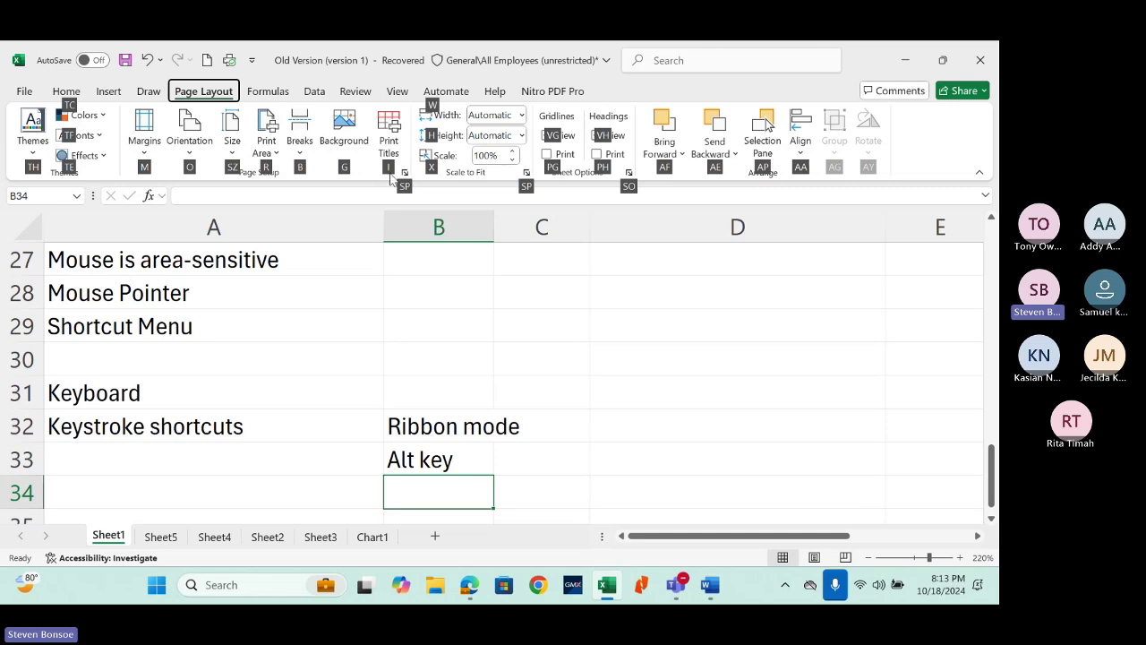
key(i)
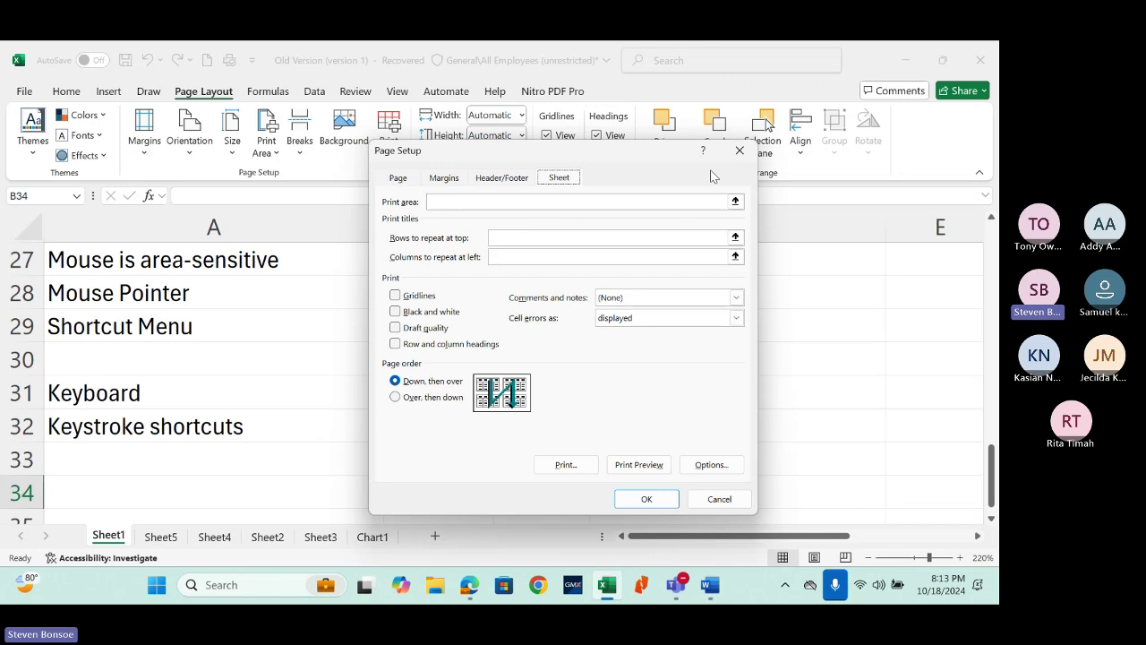
click(740, 152)
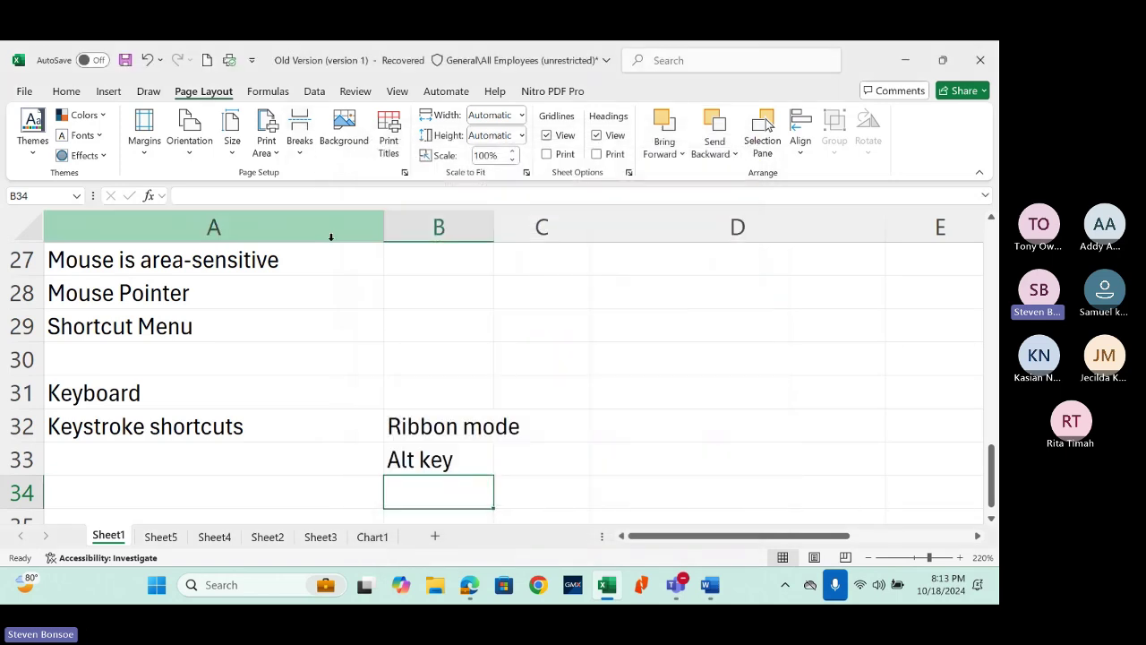
key(alt)
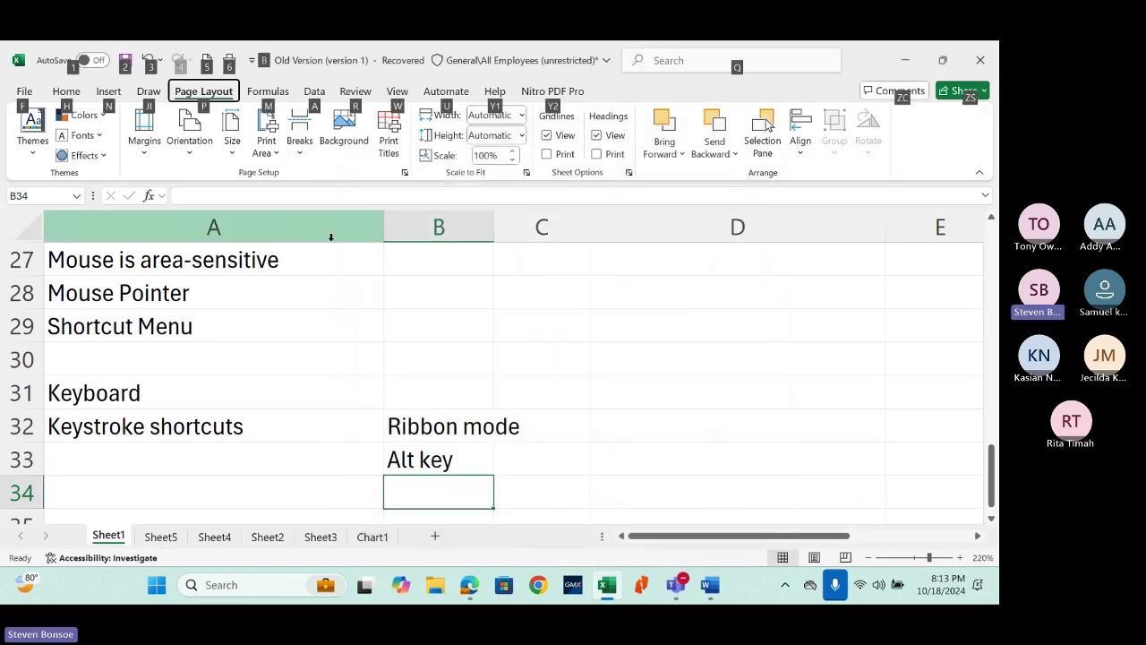
key(i)
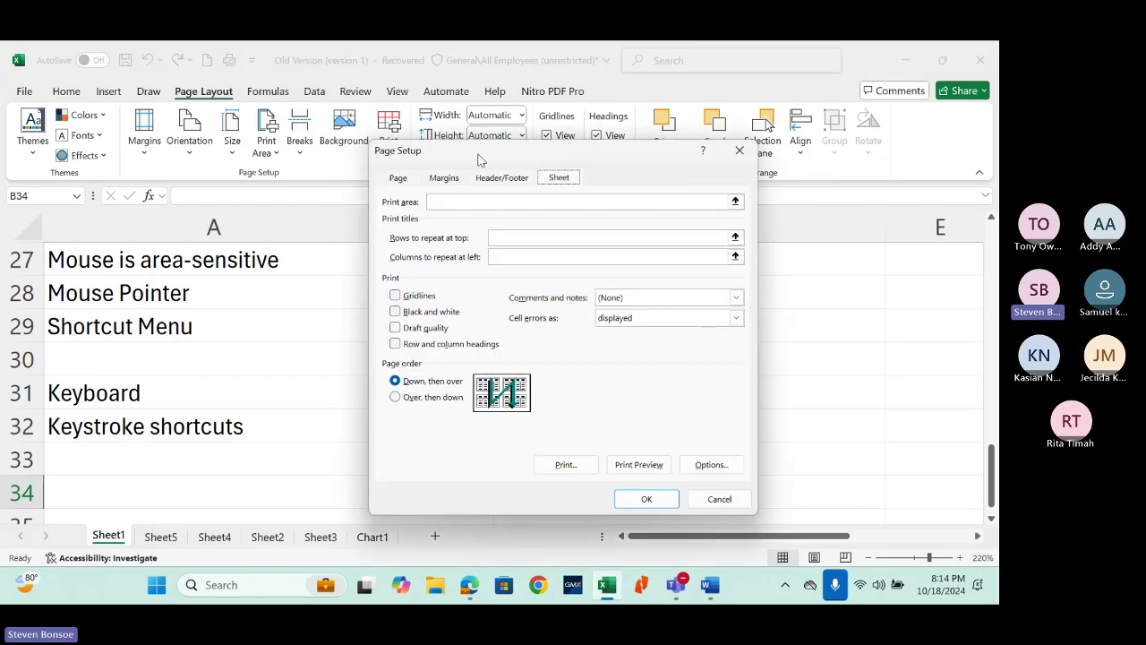
drag(479, 160, 488, 165)
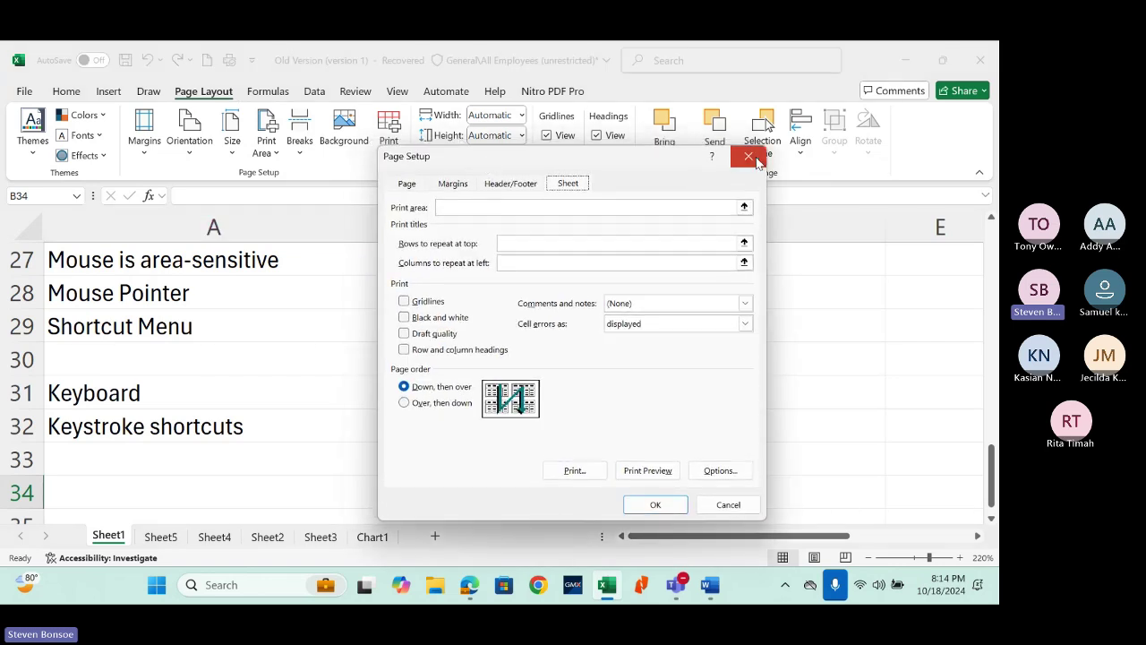
click(750, 155)
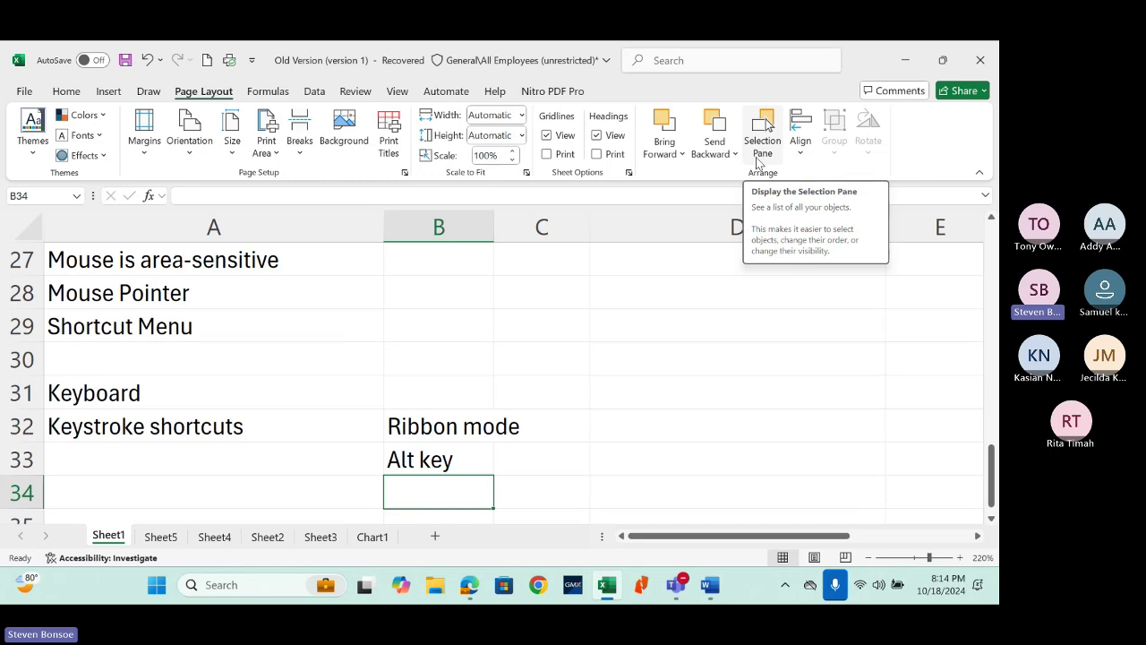
Step: Review the Sheet1 topic list from File extension at the beginning through the cell referencing, mouse and Keyboard topics
click(992, 358)
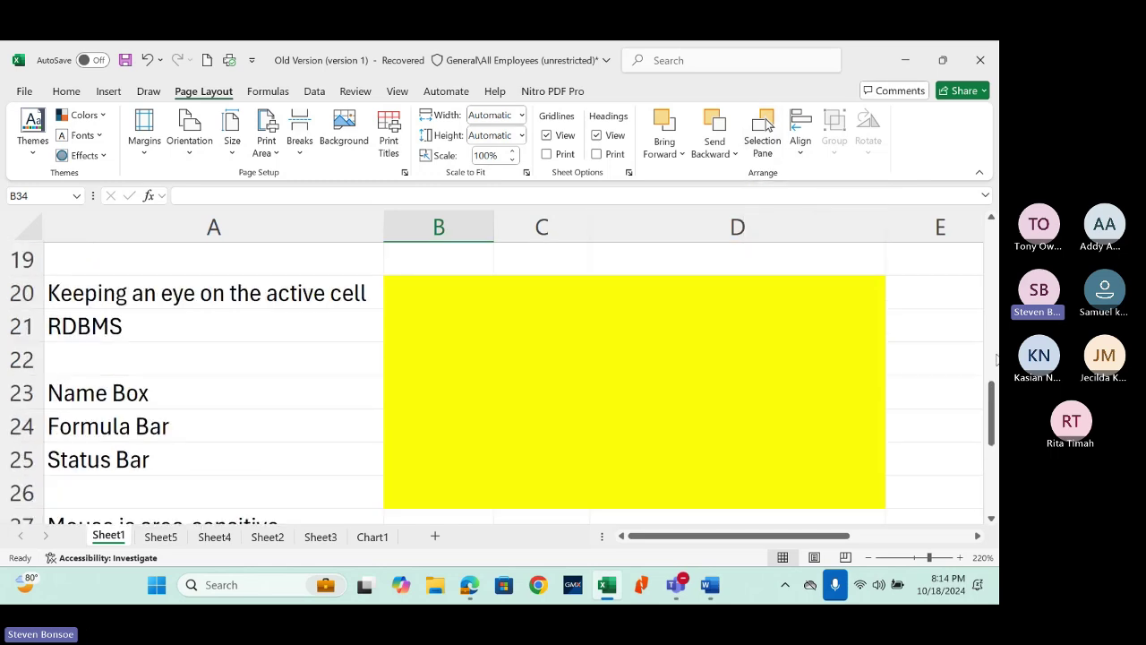
drag(992, 399, 991, 228)
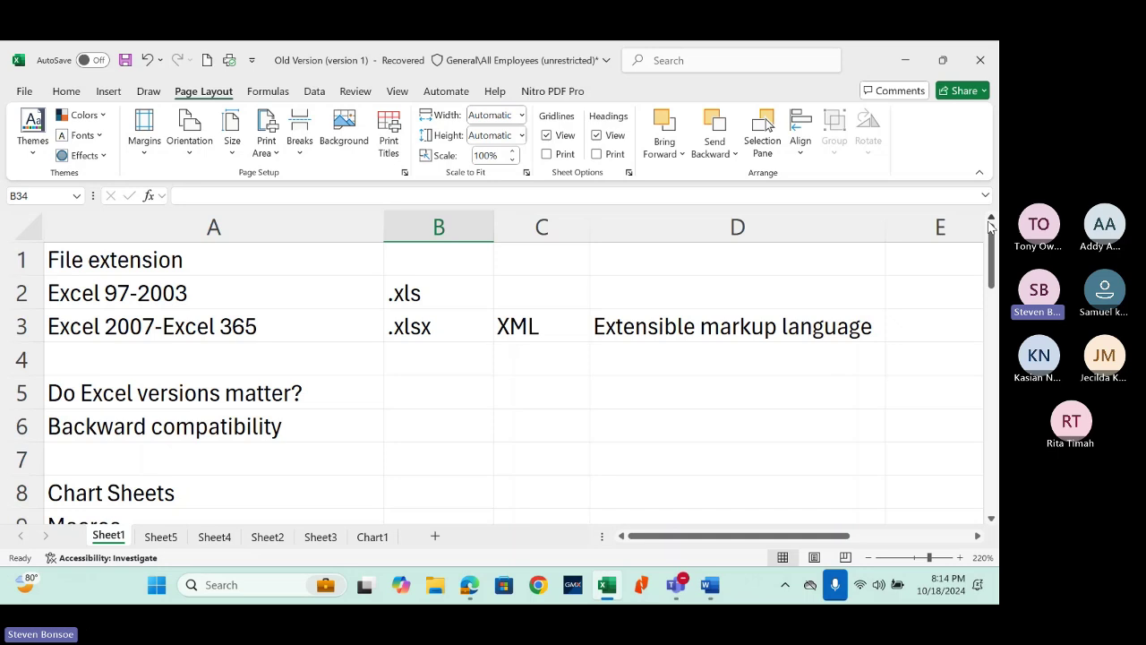
drag(992, 259, 994, 284)
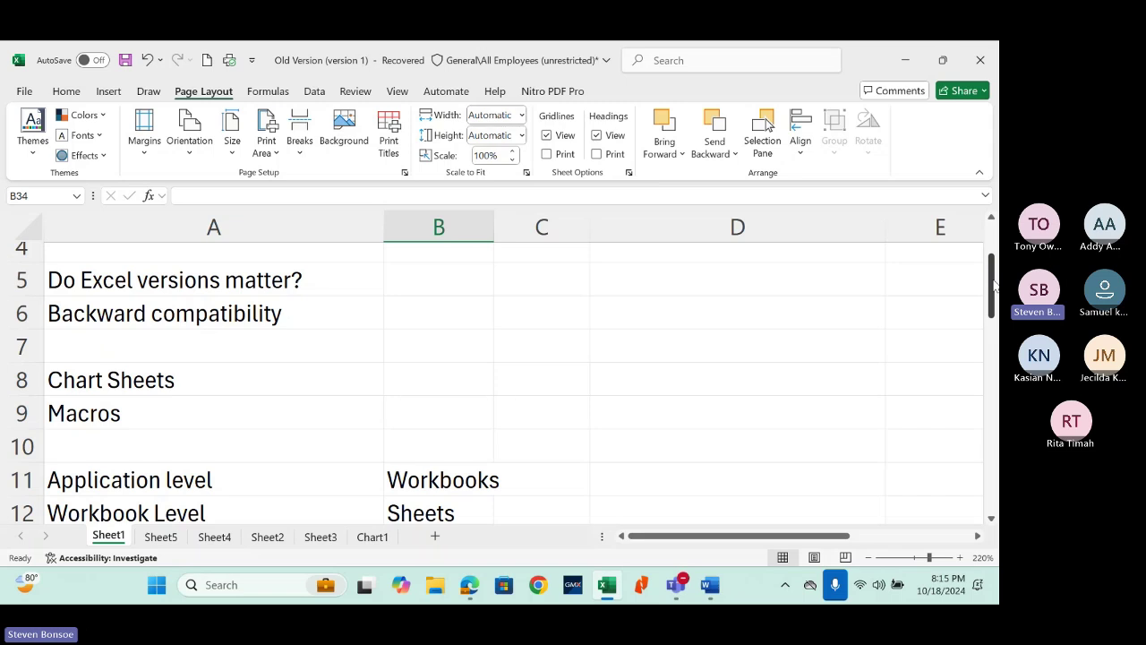
drag(993, 285, 993, 302)
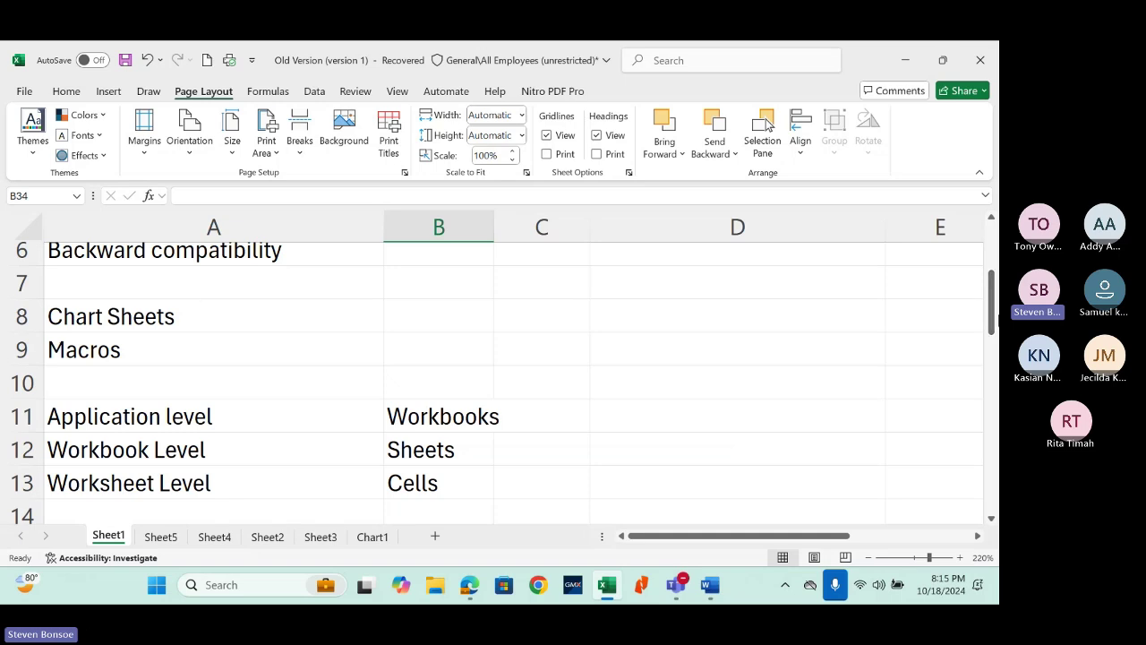
drag(991, 327, 988, 346)
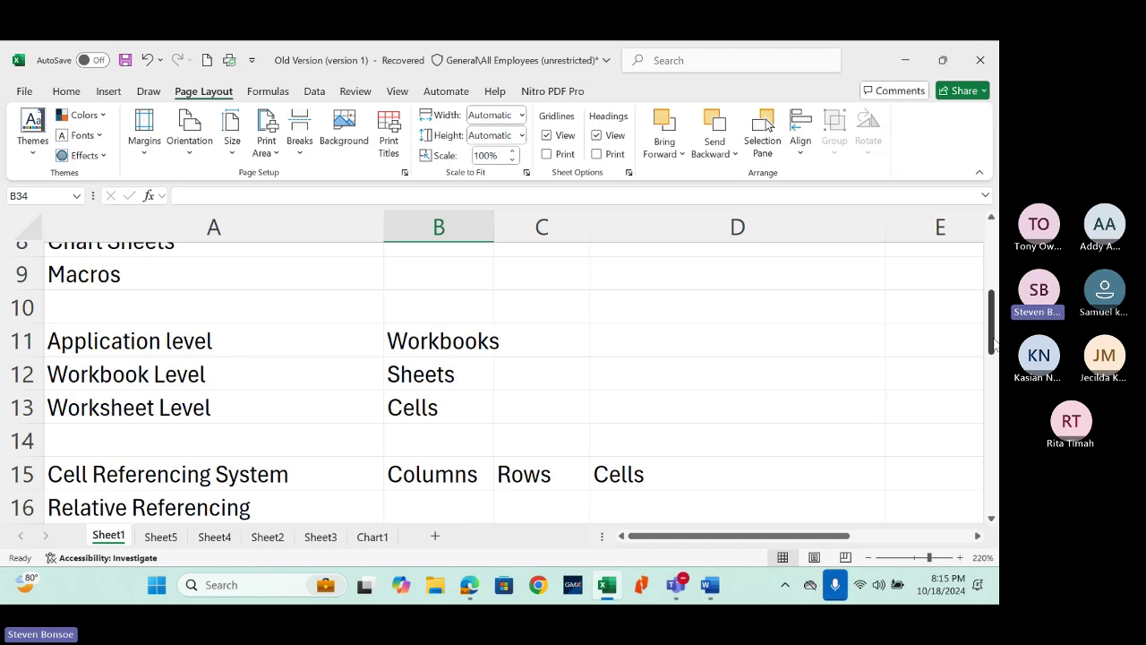
drag(992, 345, 992, 345)
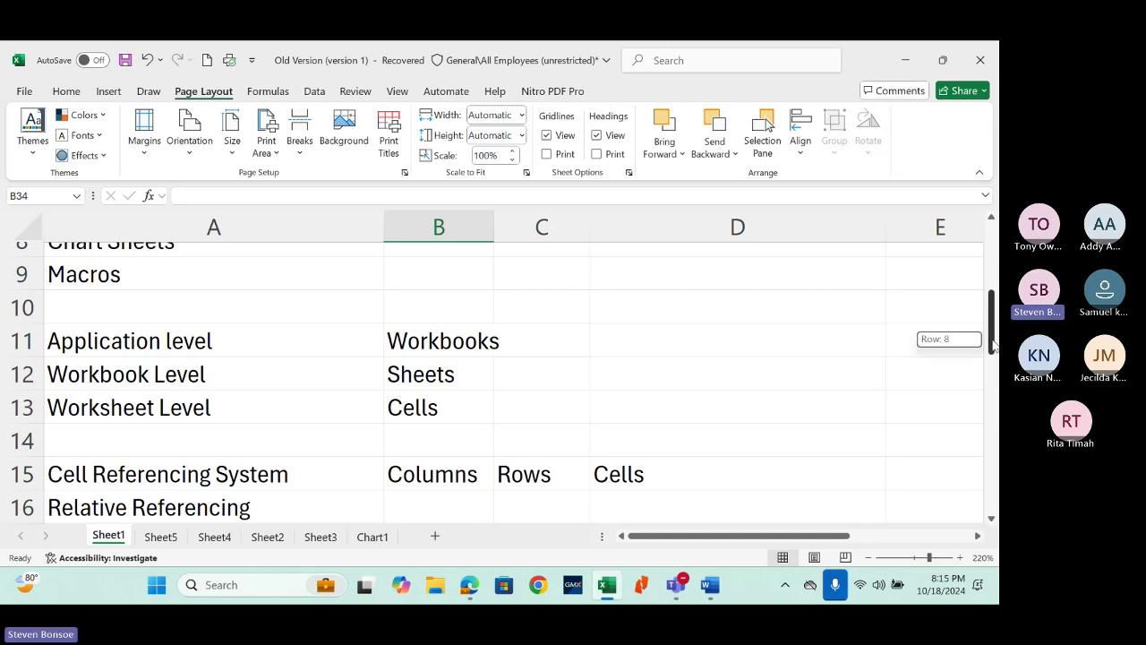
drag(992, 345, 992, 372)
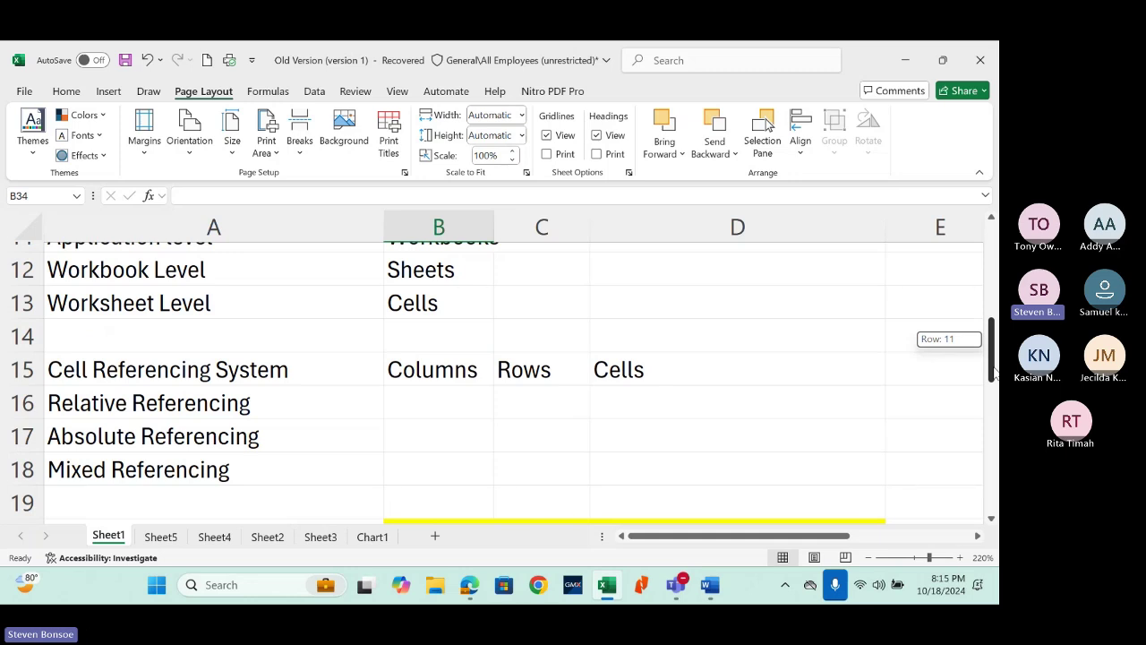
drag(994, 372, 979, 472)
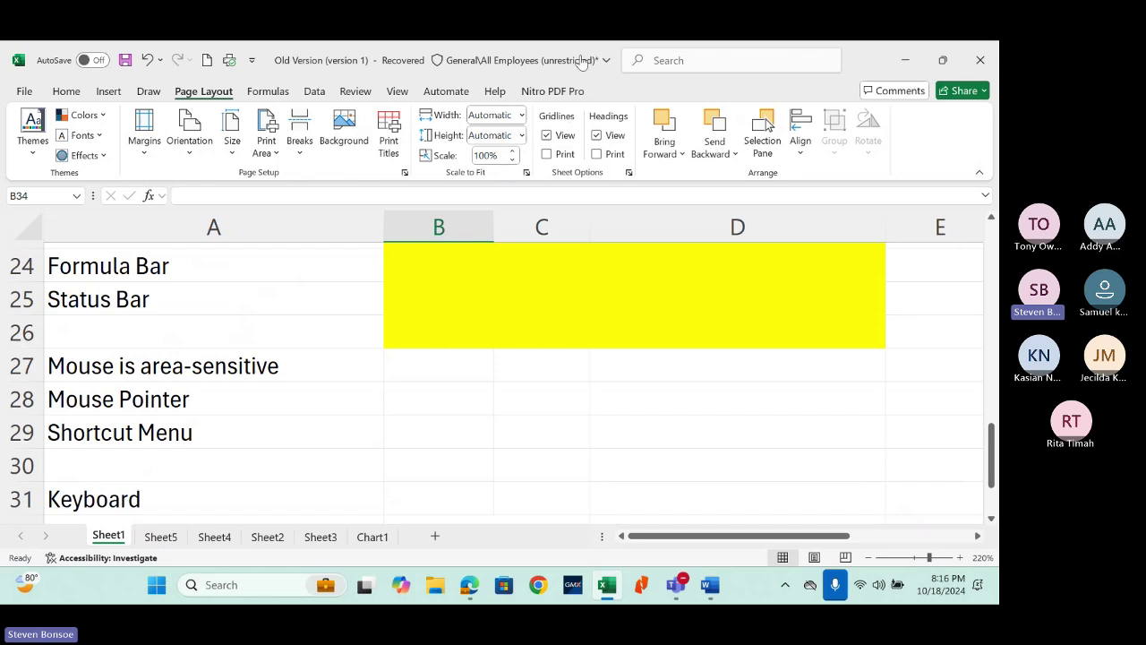
Step: Minimize Excel, switch to the Teams meeting window for the Week 1 course and unmute the microphone
click(906, 60)
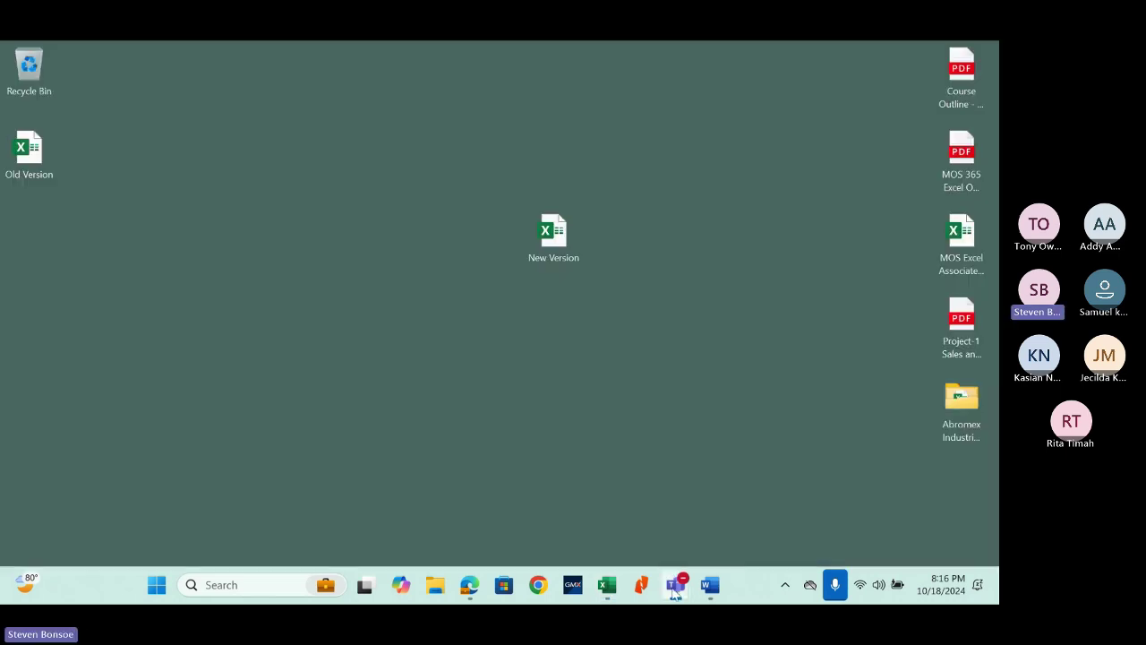
mouse_move(675, 591)
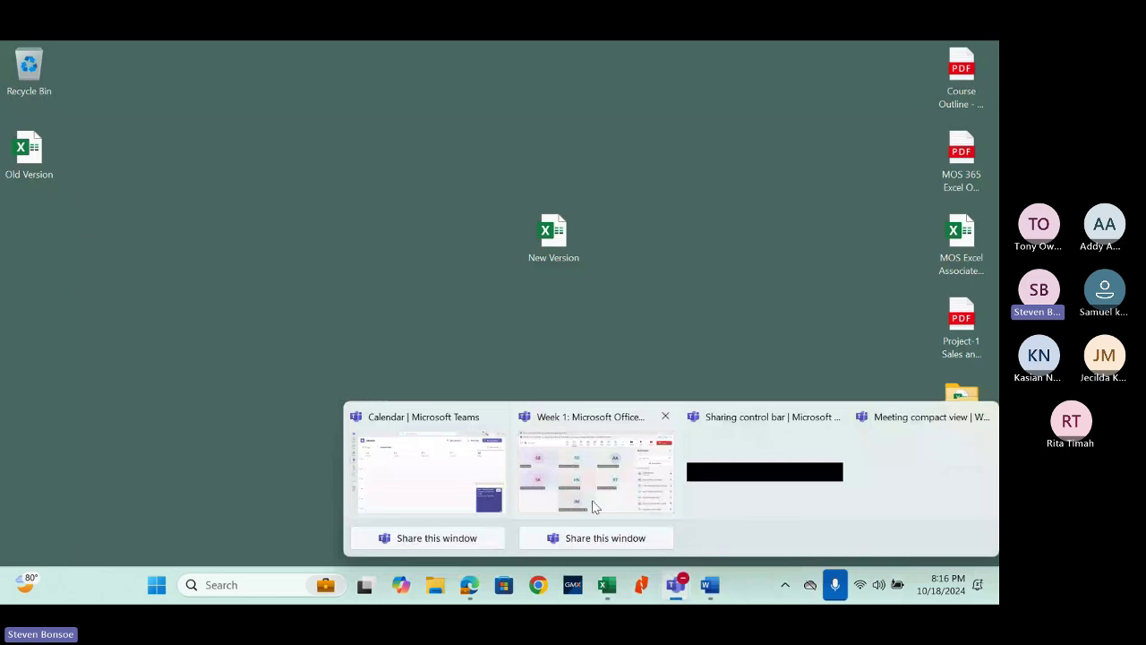
click(594, 506)
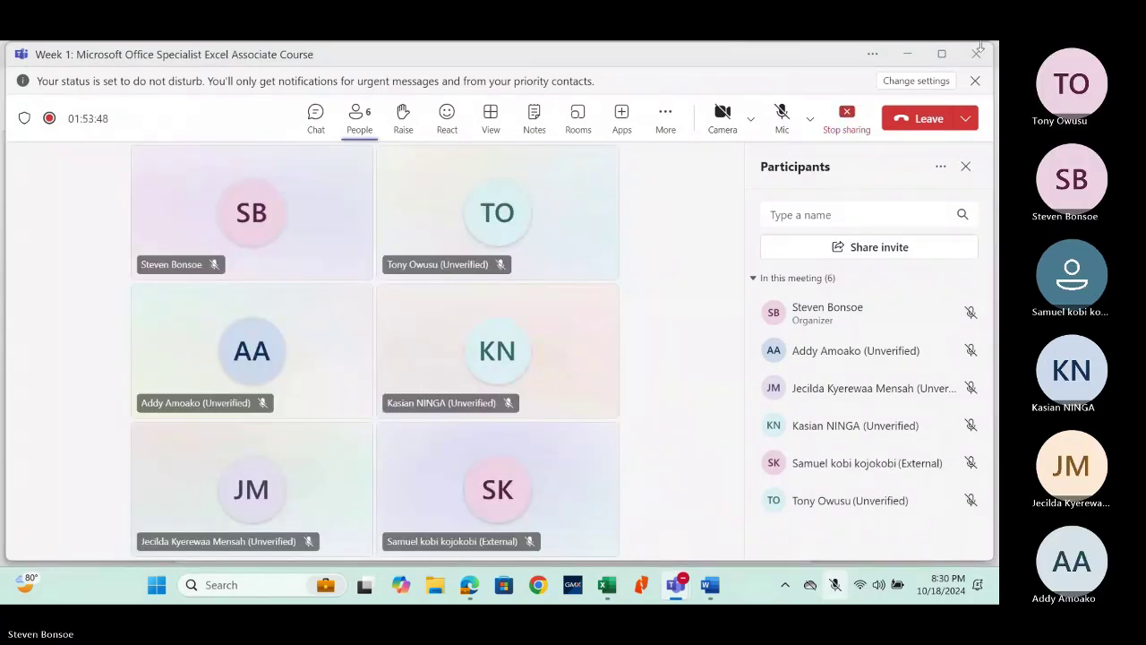
click(782, 113)
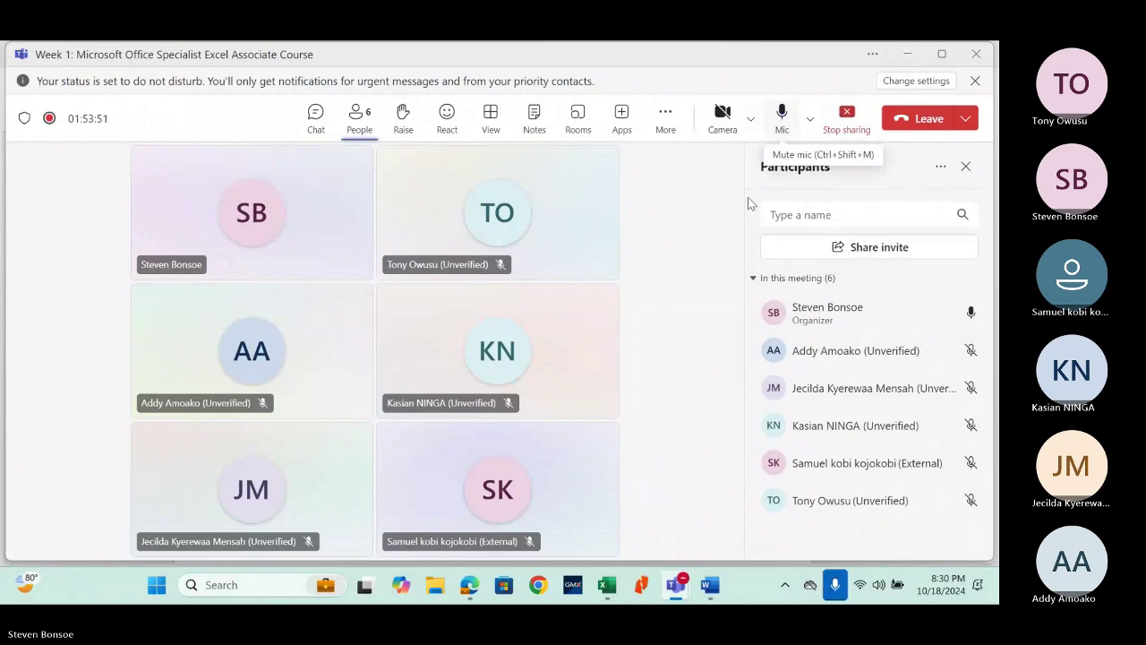
click(667, 134)
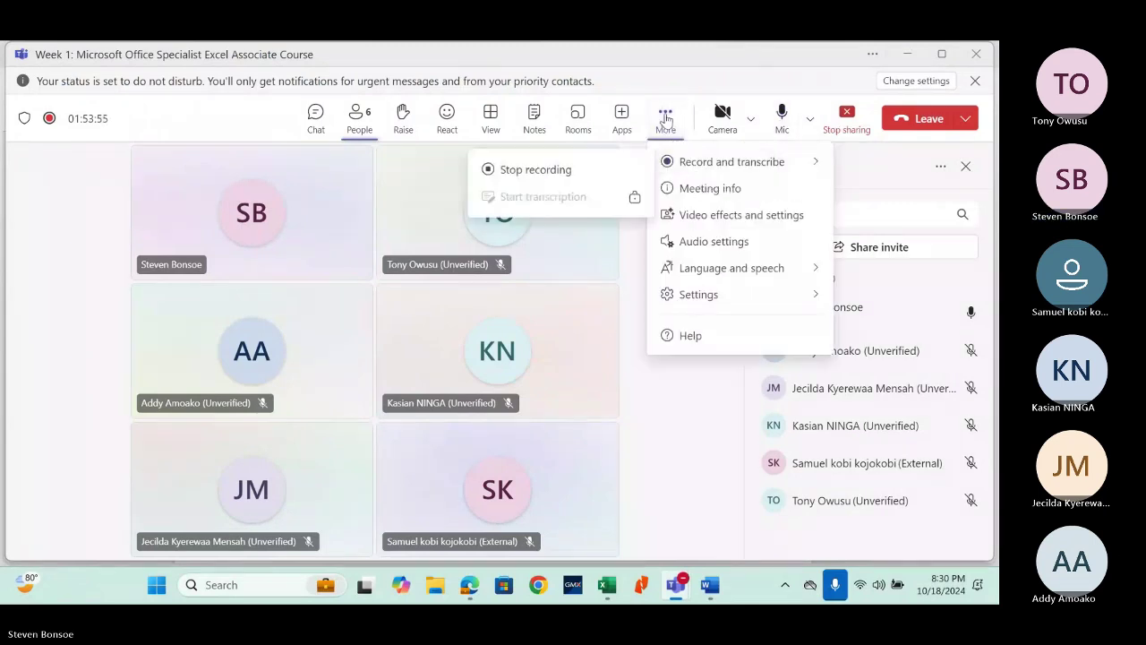
click(675, 81)
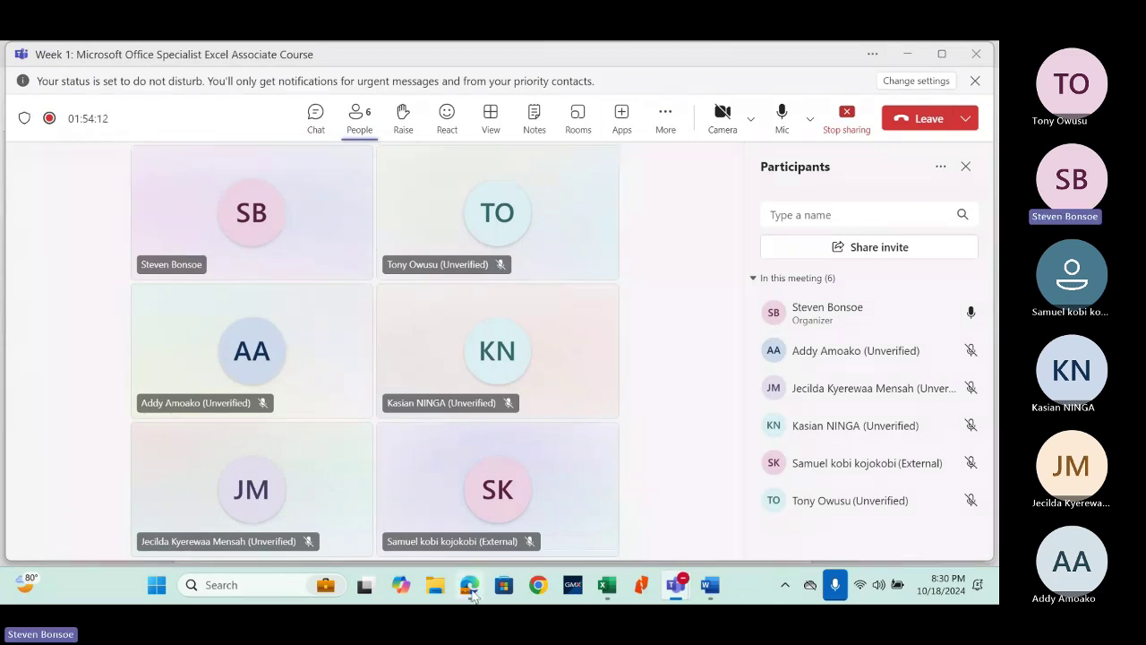
Step: Switch to the Project-1 Sales and Collections Budget PDF in Edge and read the case study overview and the required 2025 budgets
mouse_move(467, 598)
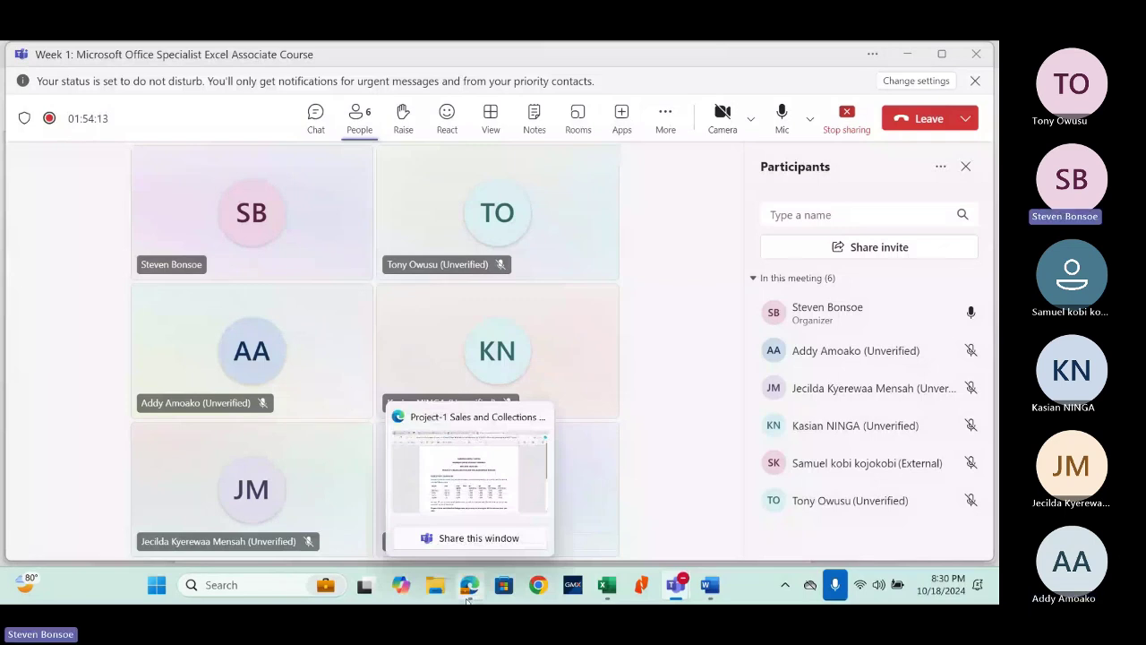
click(467, 599)
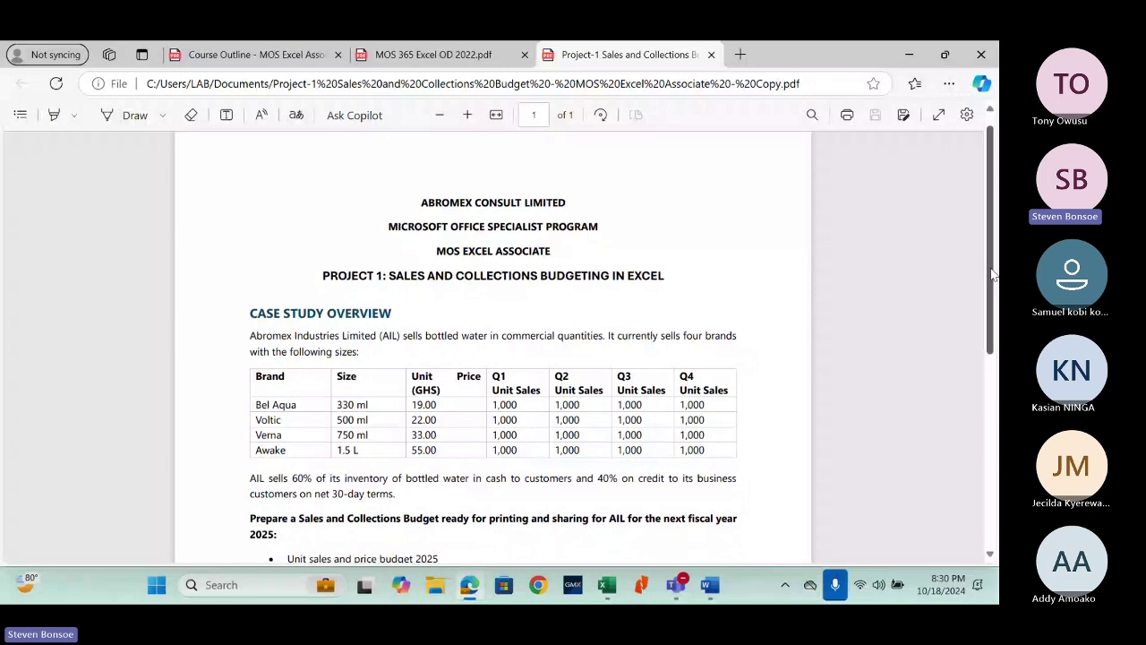
drag(992, 275, 997, 390)
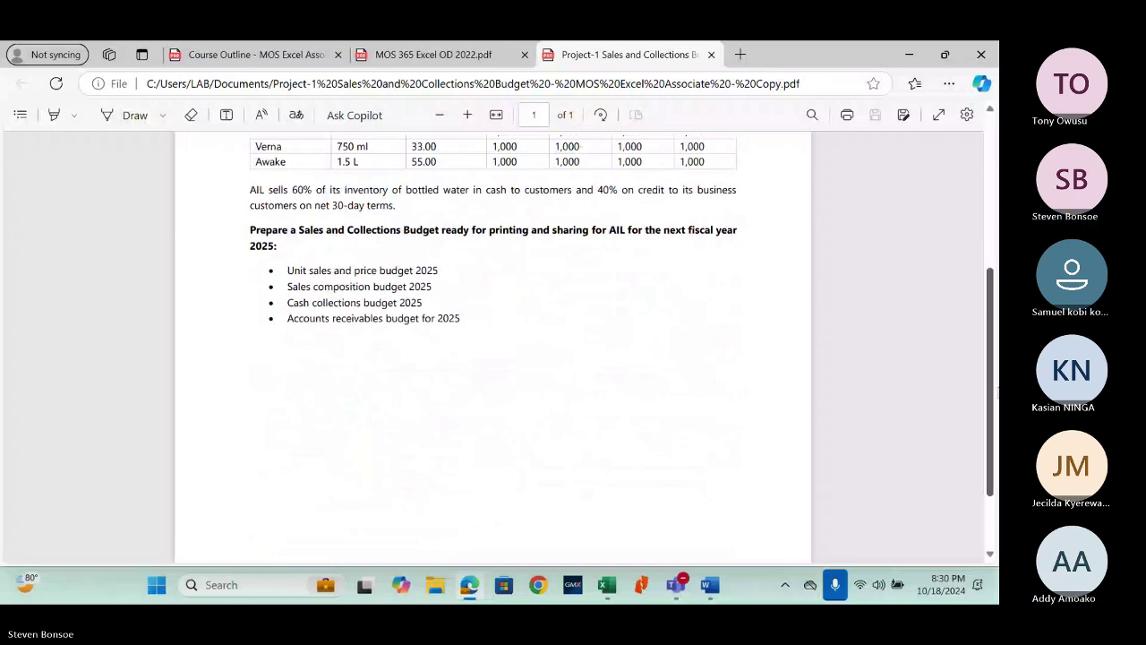
drag(998, 391, 988, 182)
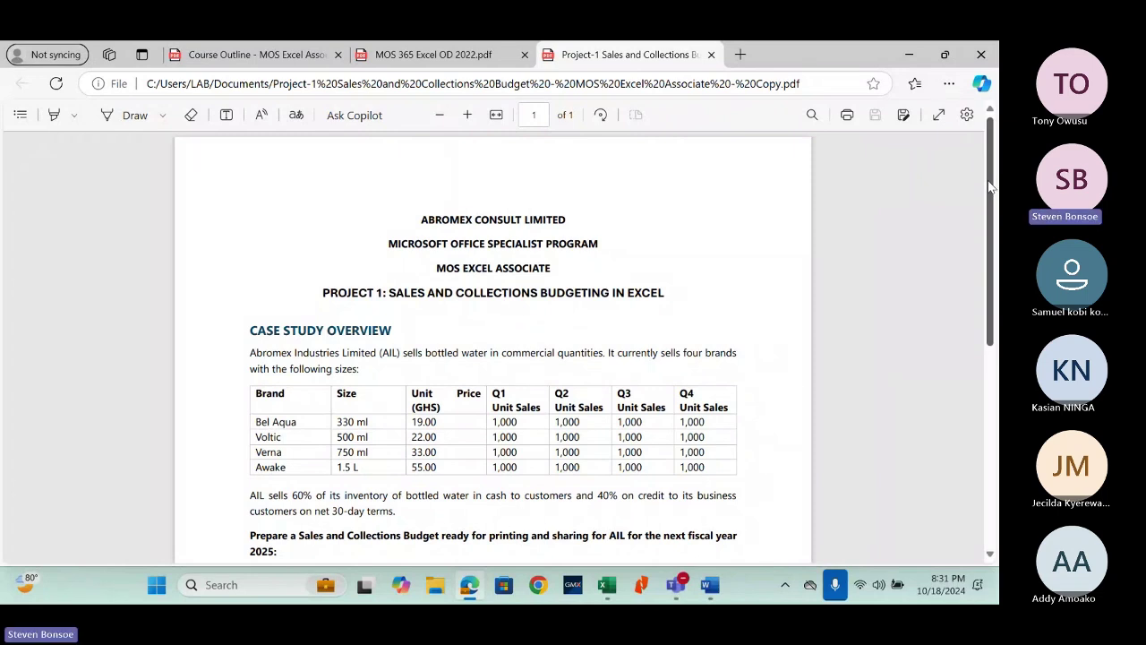
drag(988, 185, 997, 218)
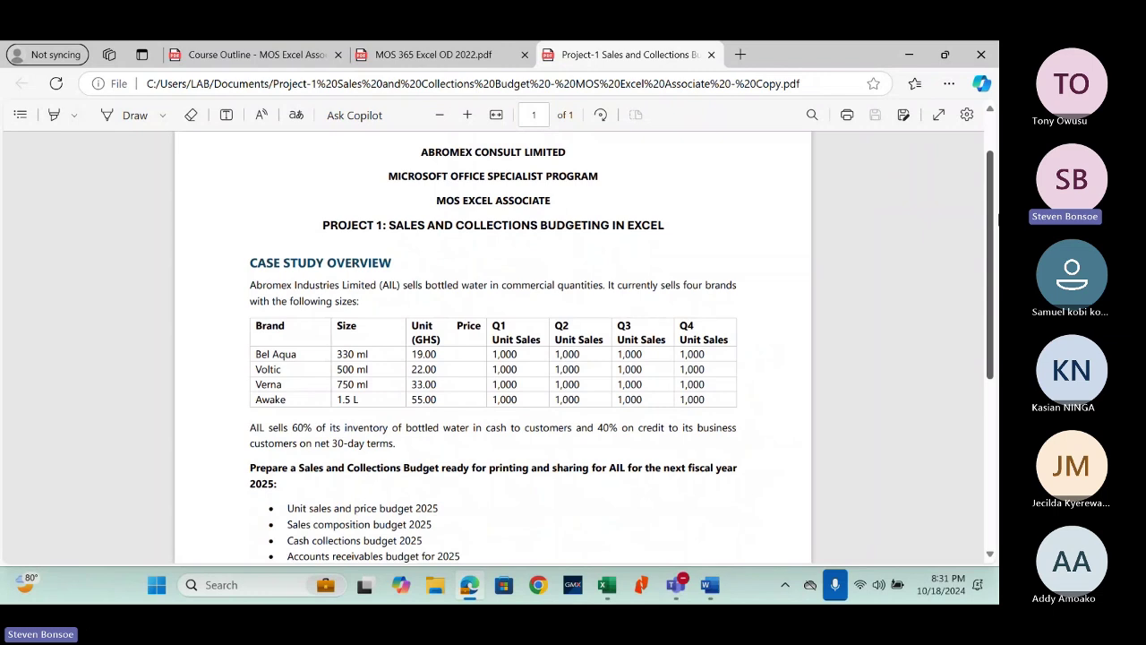
drag(997, 220, 997, 252)
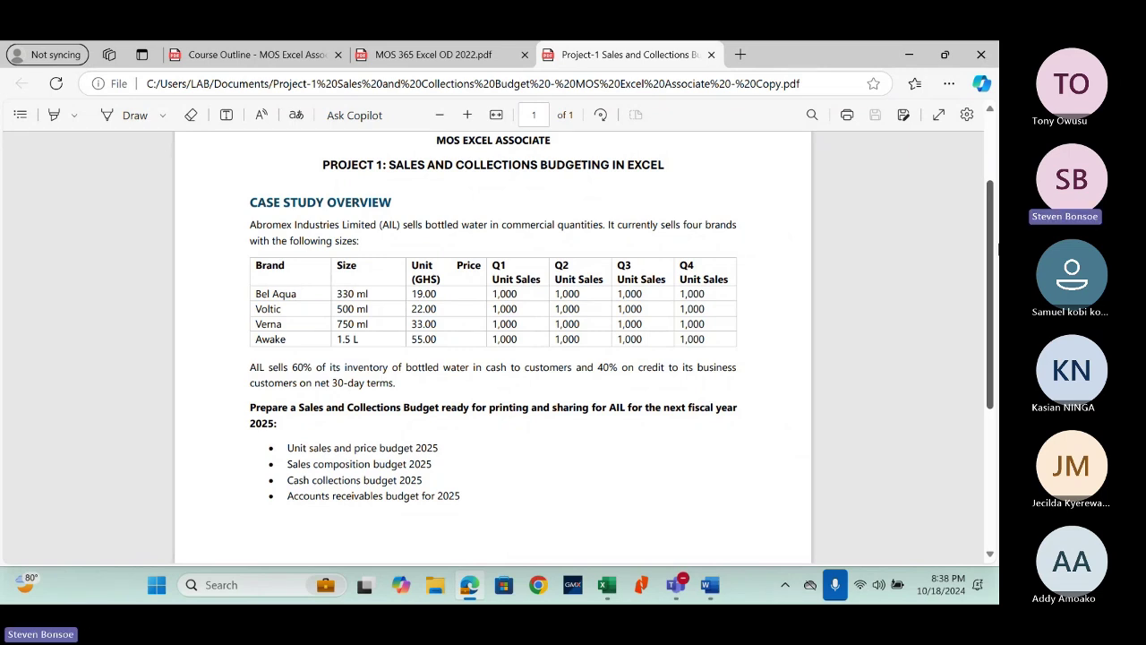
Step: Minimize the Edge and Teams windows and move the New Version file directly below Old Version on the desktop
click(909, 57)
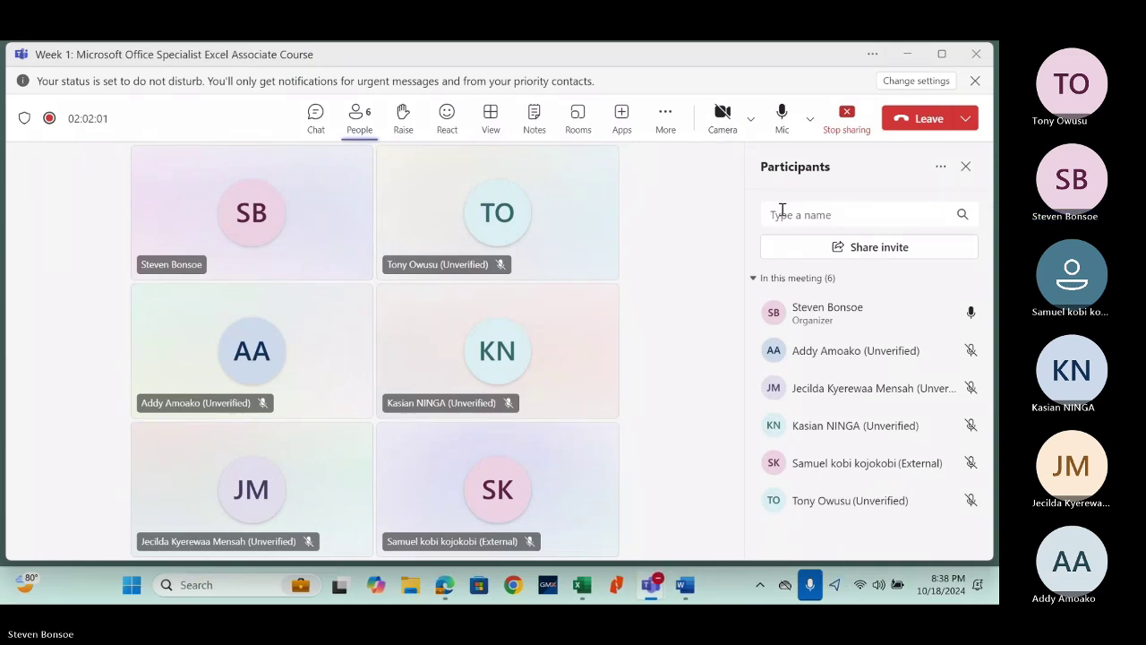
click(907, 58)
drag(556, 254, 28, 235)
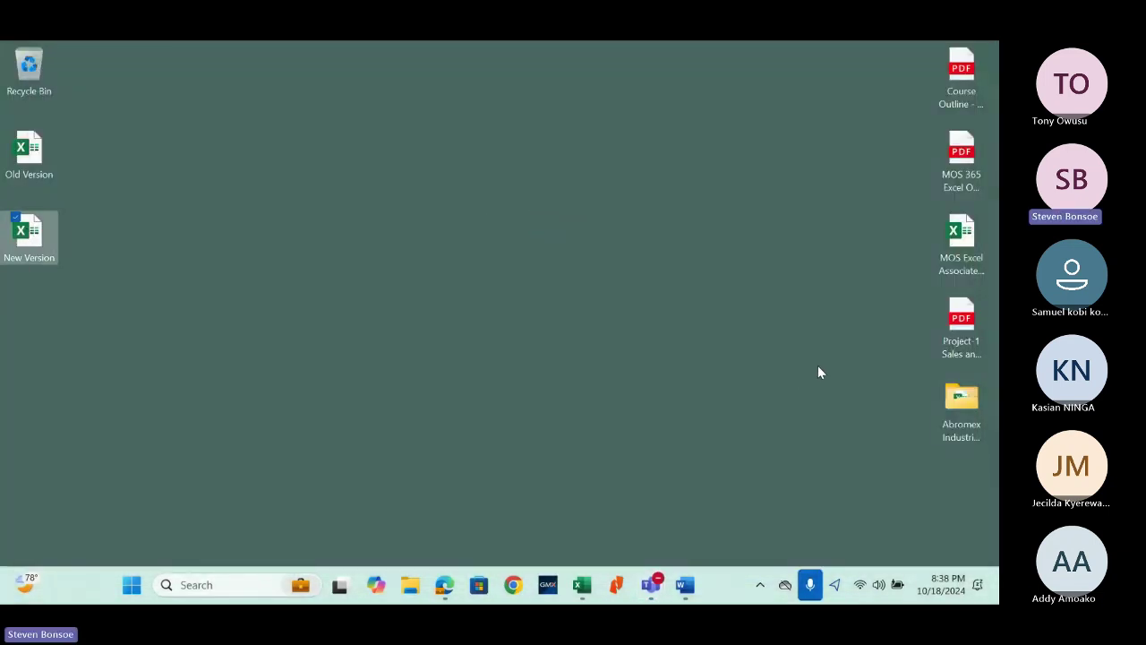
click(427, 351)
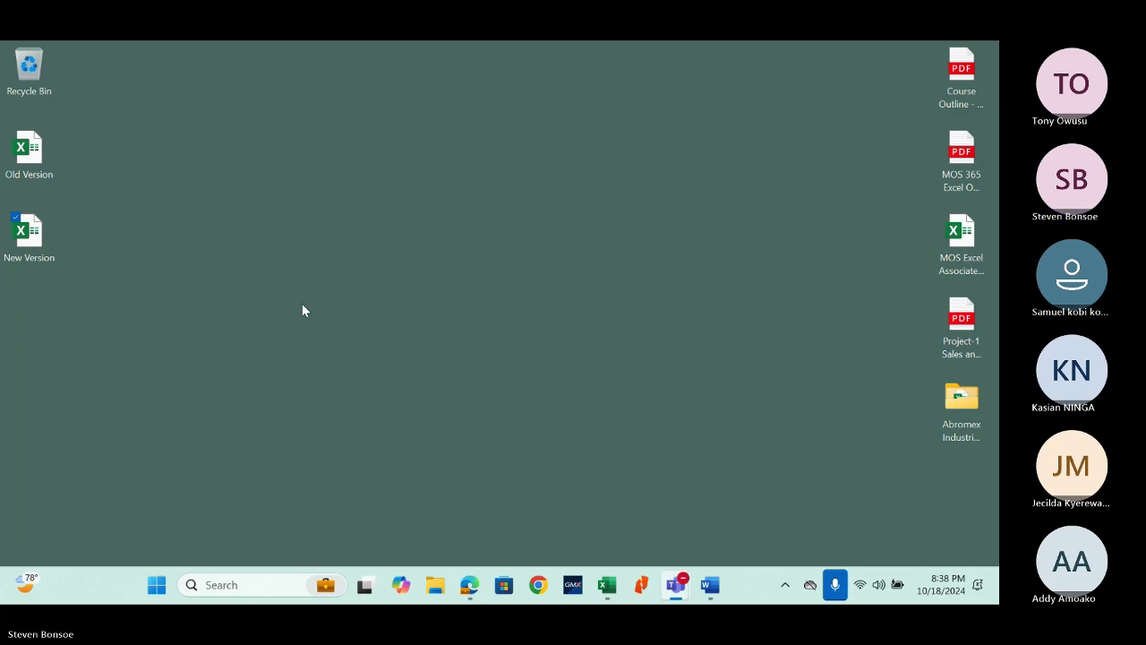
Step: Switch to Excel, save the recovered workbook as an Excel Workbook named aa on the Desktop, and close it
click(608, 587)
key(ctrl+s)
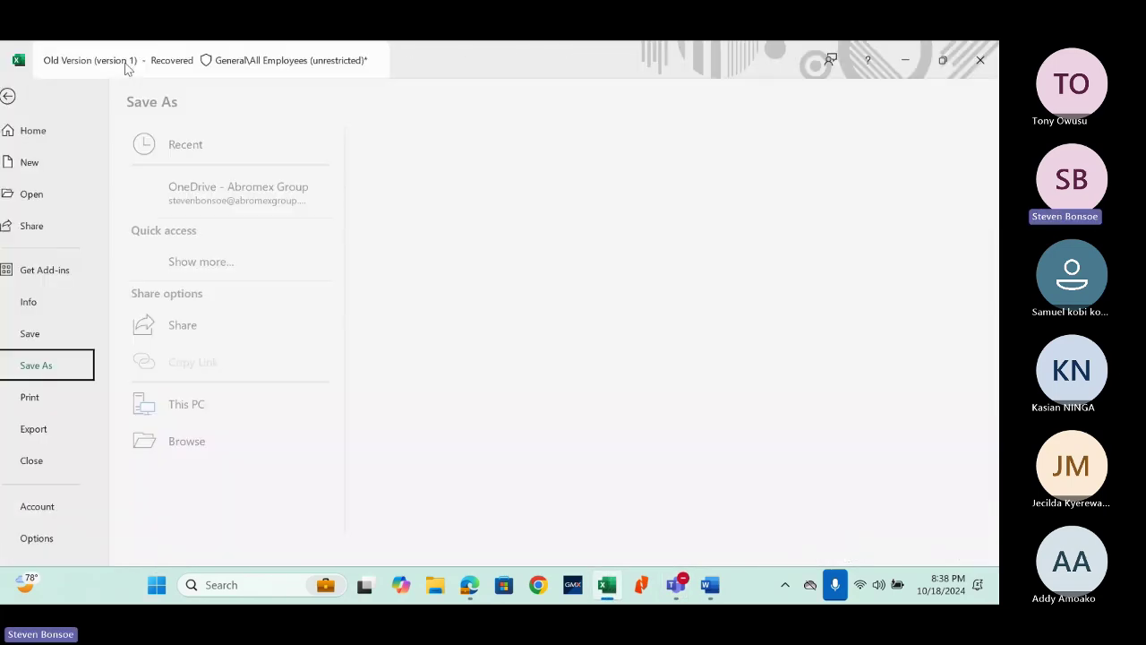
click(20, 97)
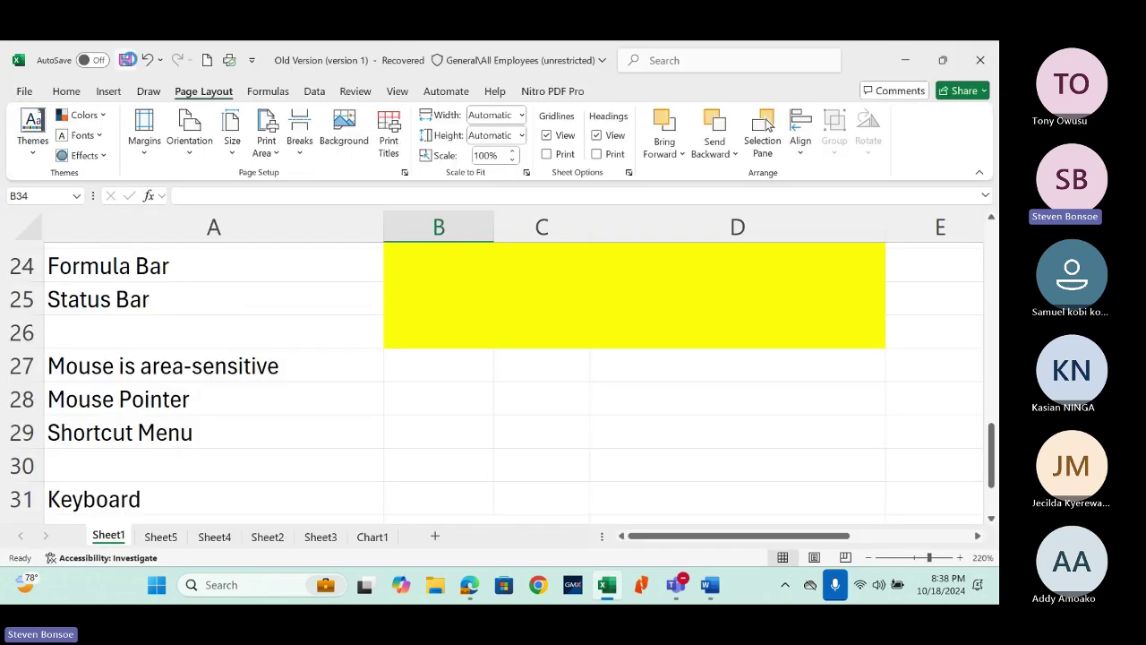
click(126, 60)
click(552, 159)
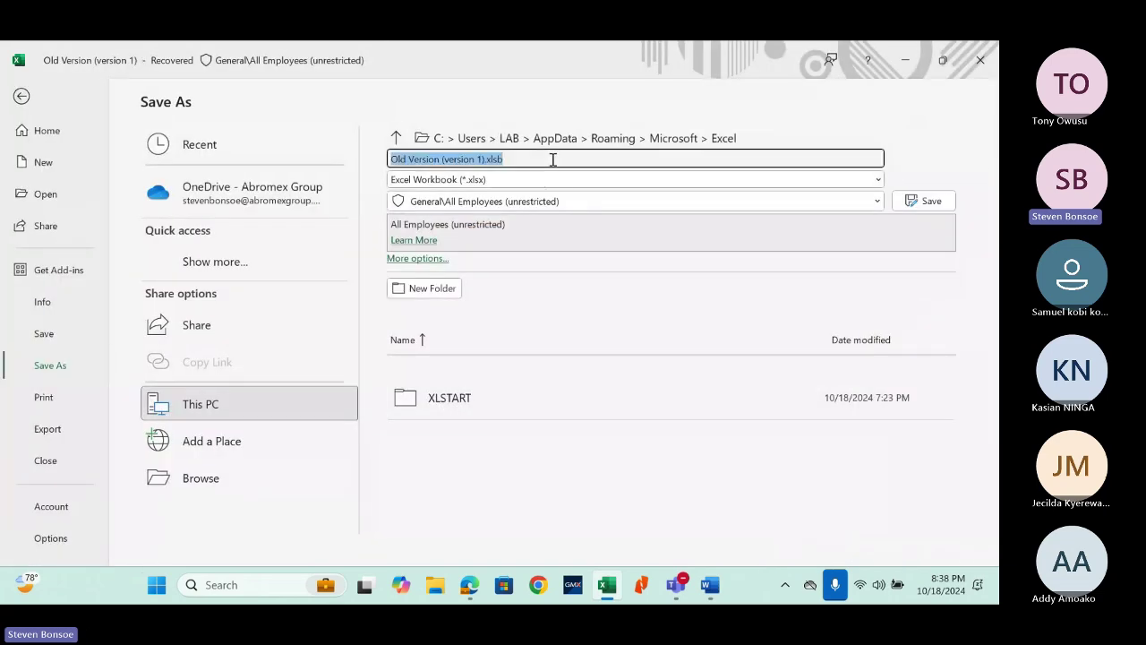
text(aa)
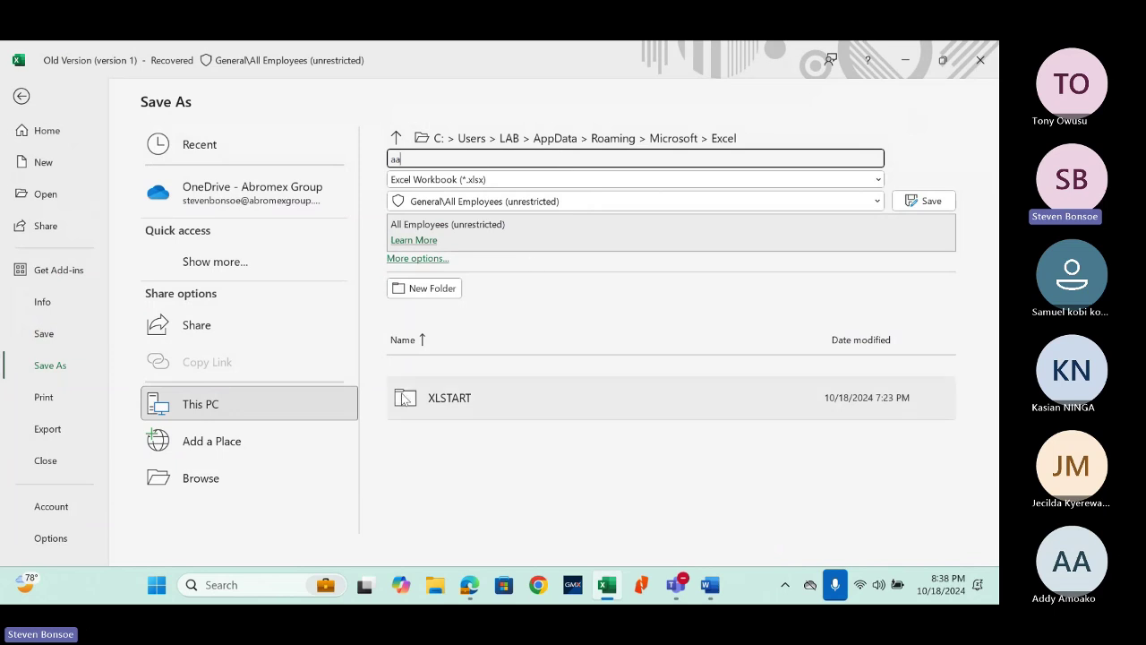
click(211, 483)
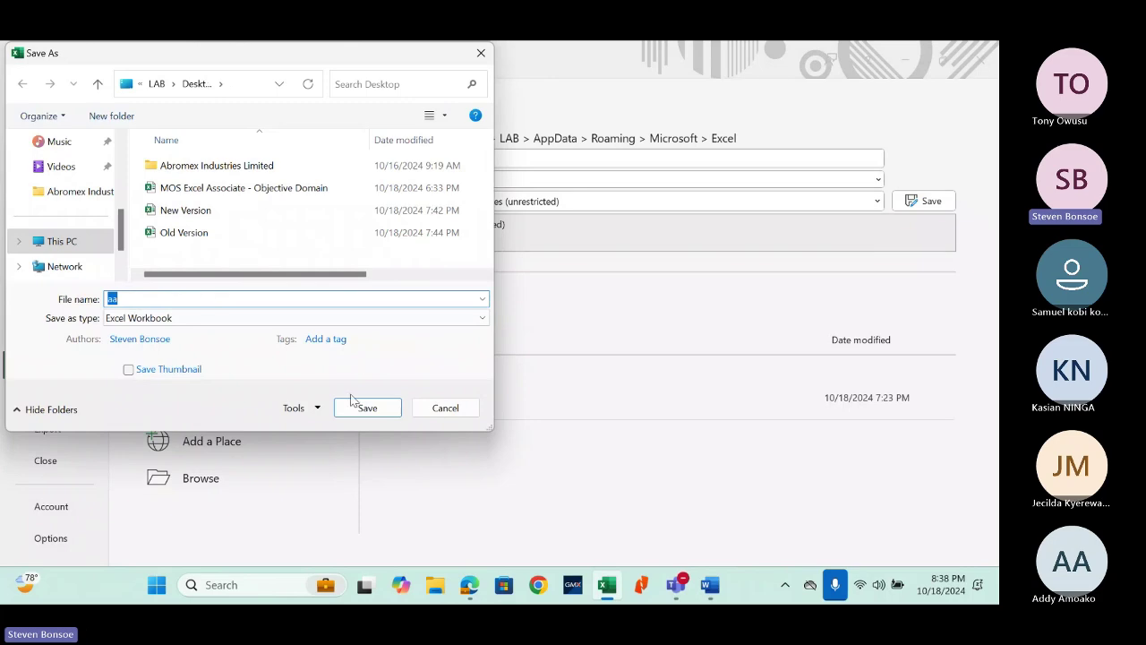
click(351, 409)
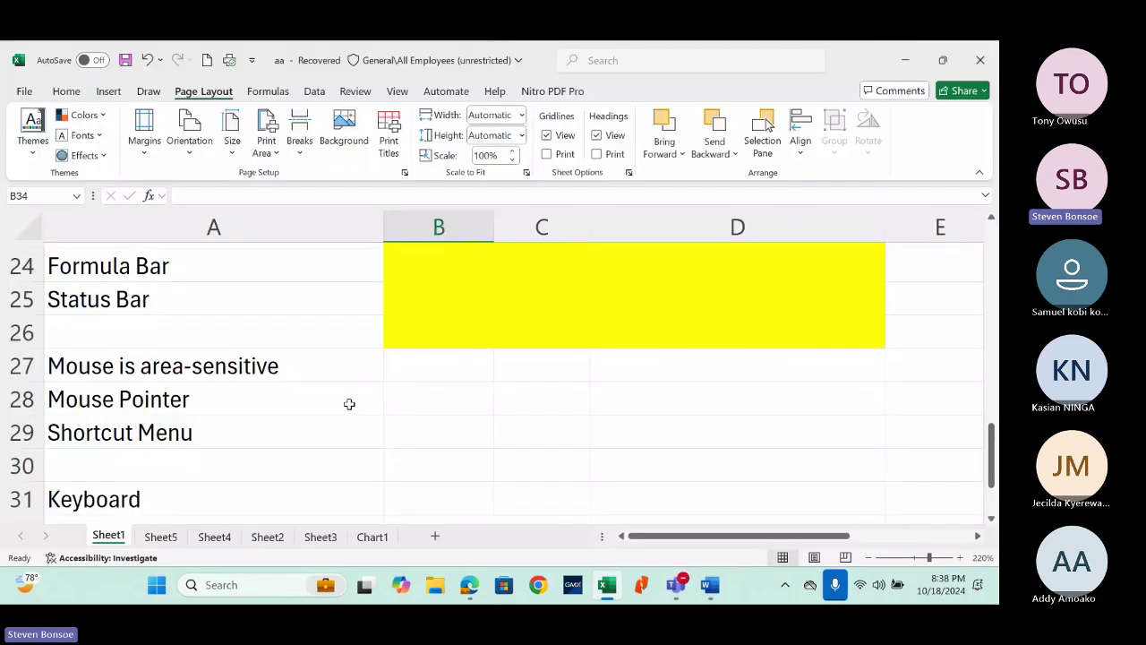
click(974, 68)
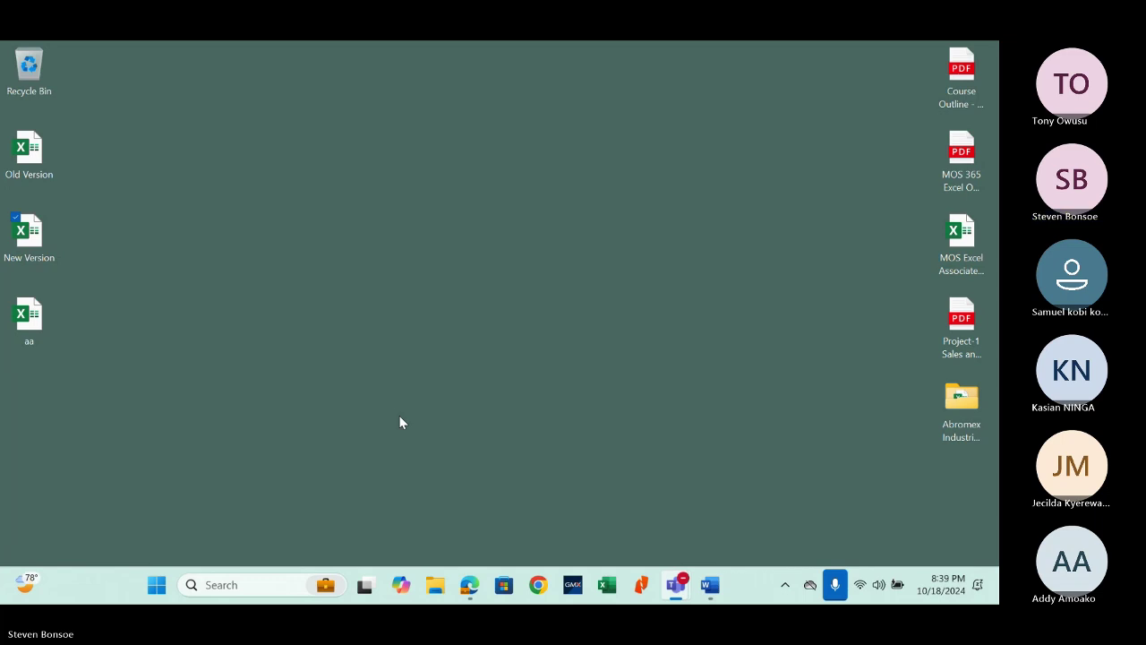
Step: Create a new folder named AIL on the desktop
right_click(443, 215)
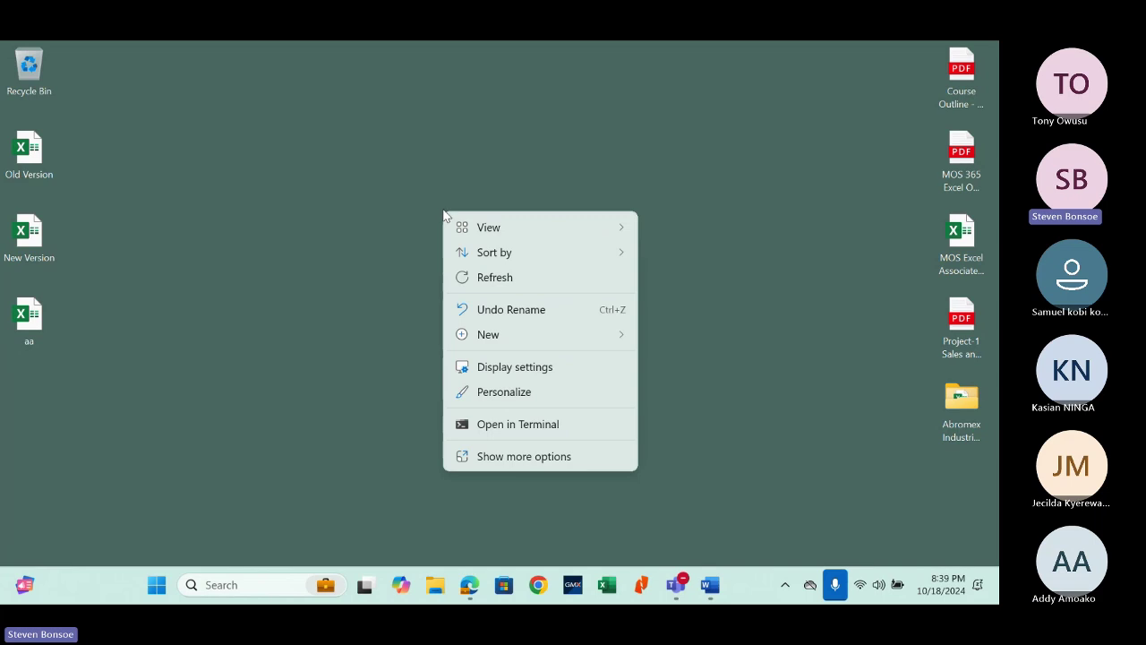
click(514, 341)
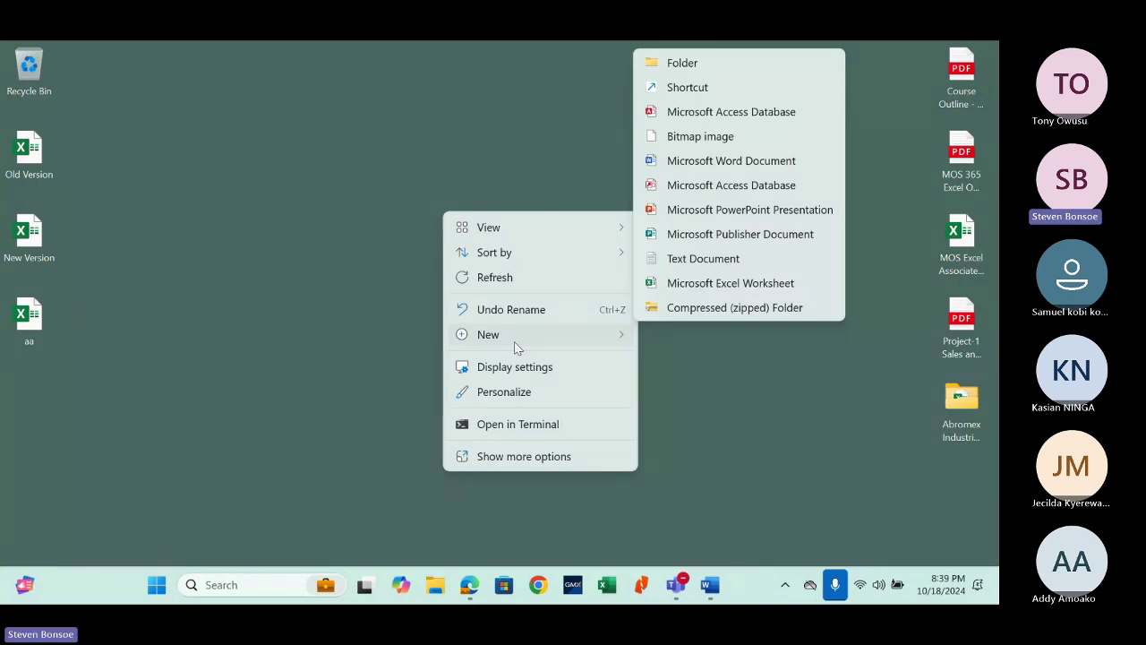
click(726, 65)
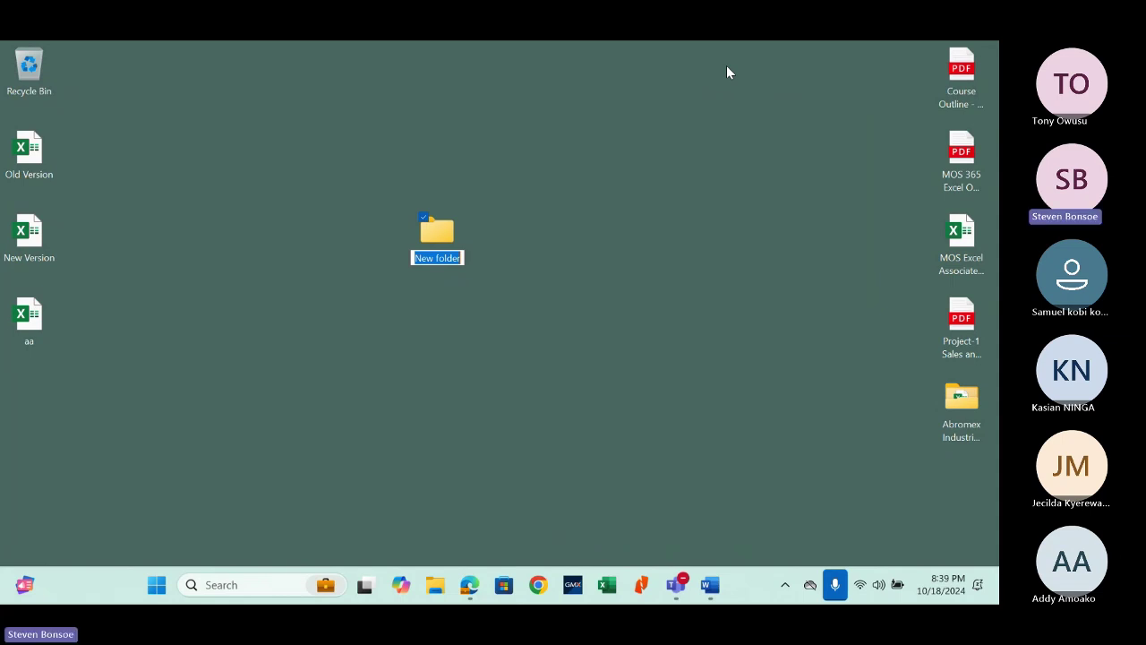
text(All)
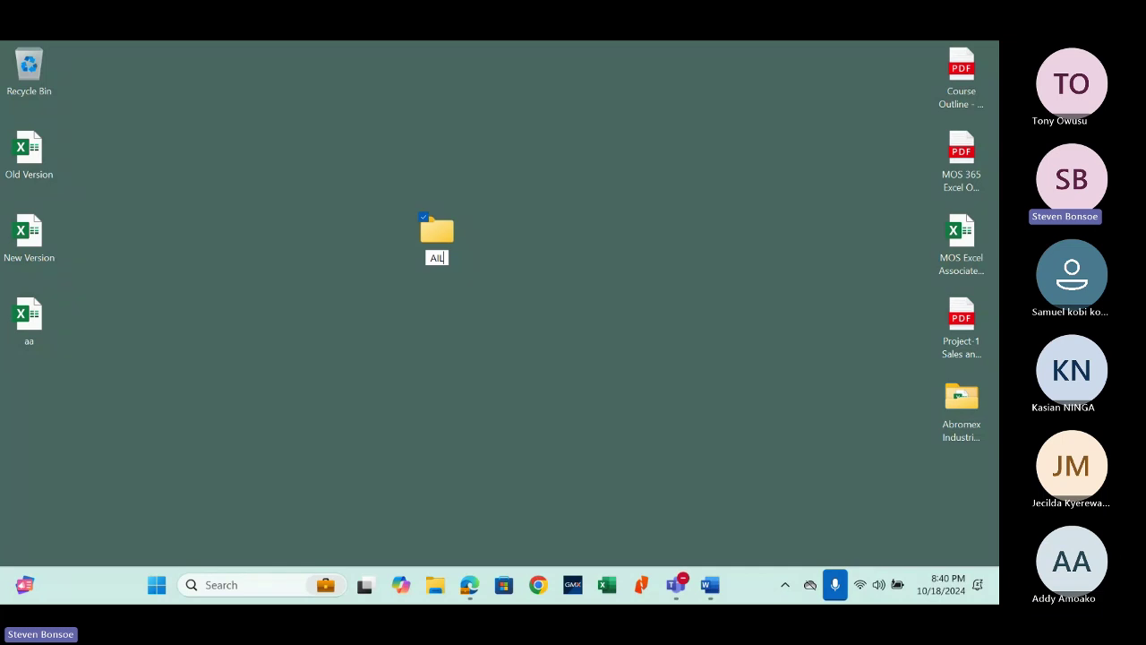
key(Return)
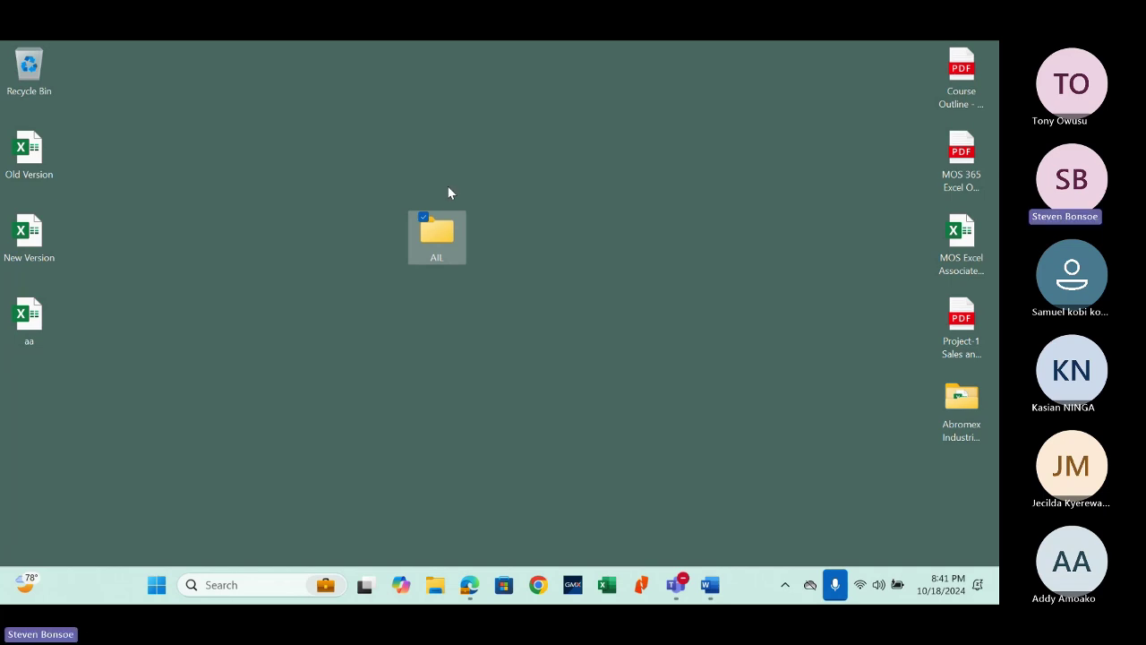
Step: Open the AIL folder from the desktop and move its window toward the middle of the desktop
double_click(446, 242)
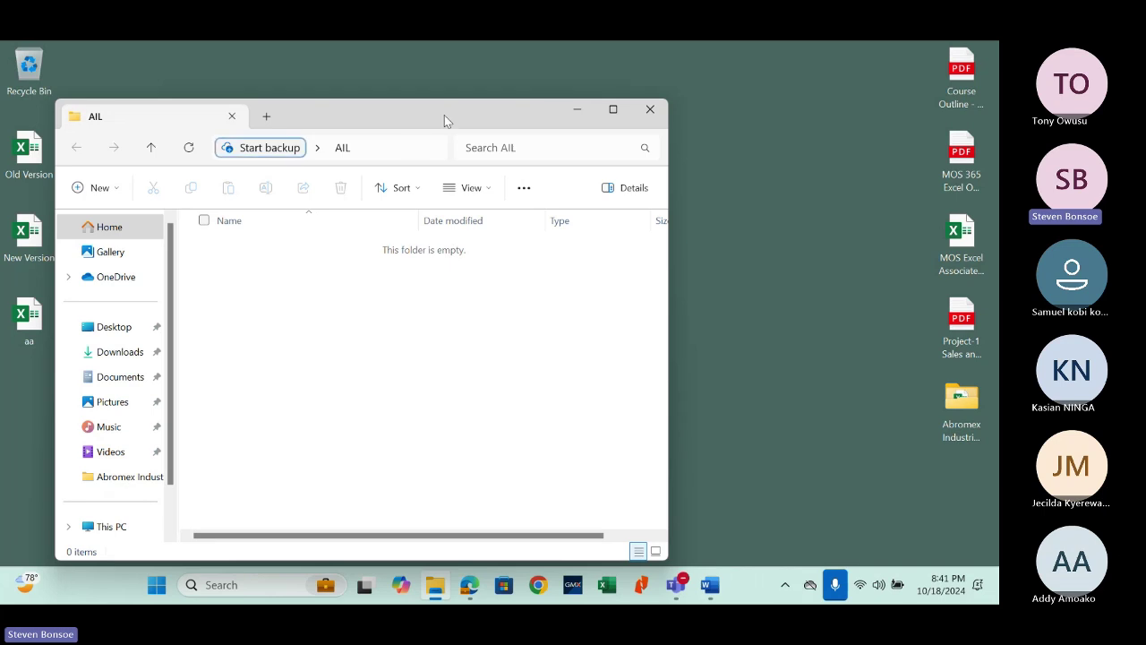
drag(444, 115, 582, 103)
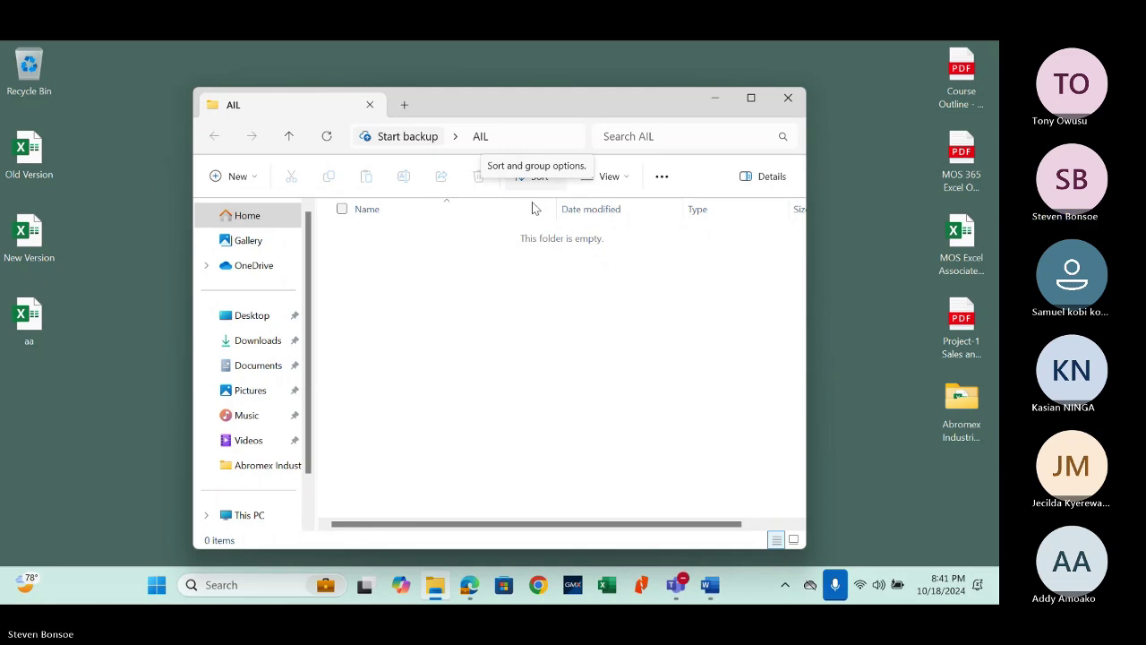
Step: Create a blank Excel workbook with ggg in cell A1 and close it without saving
click(234, 595)
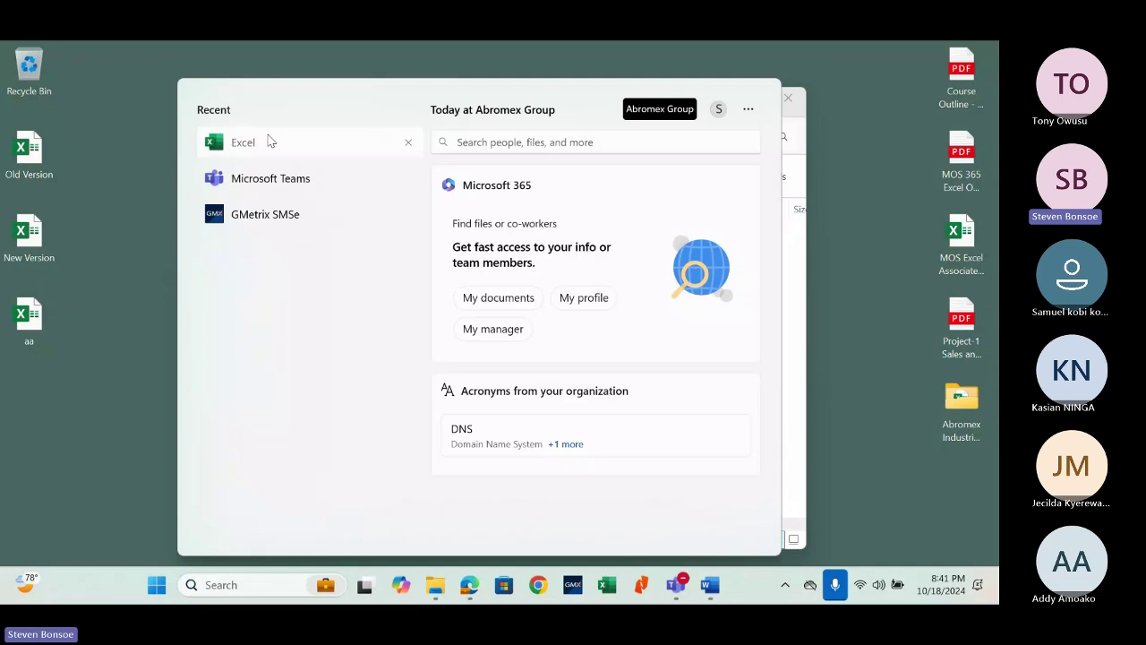
click(270, 142)
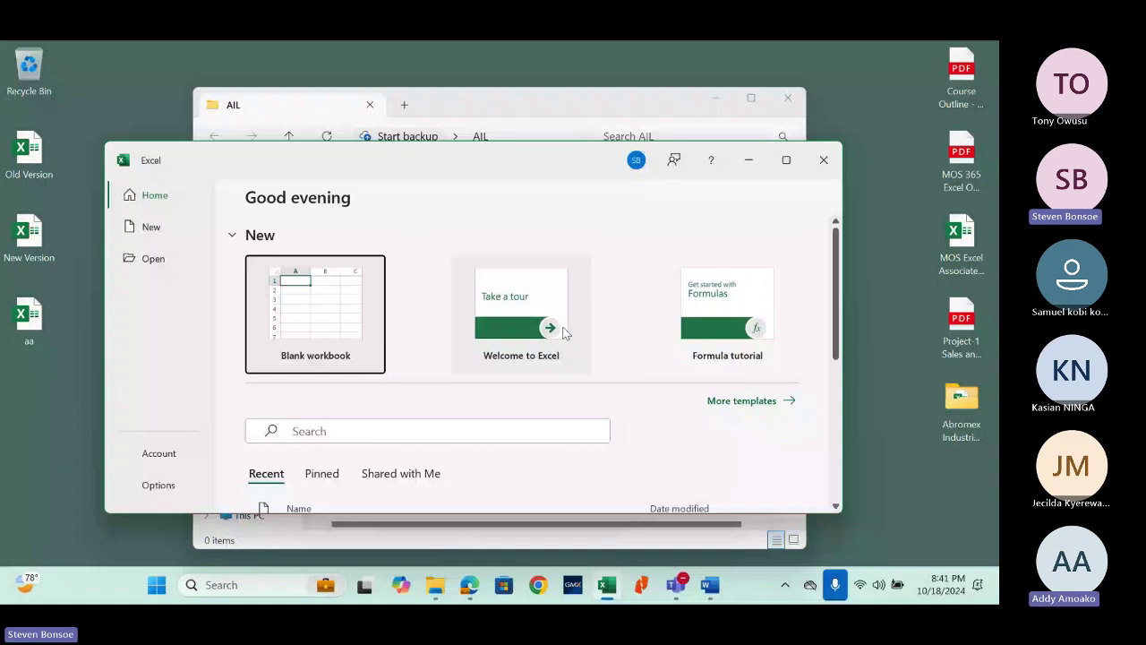
click(314, 323)
text(ggg)
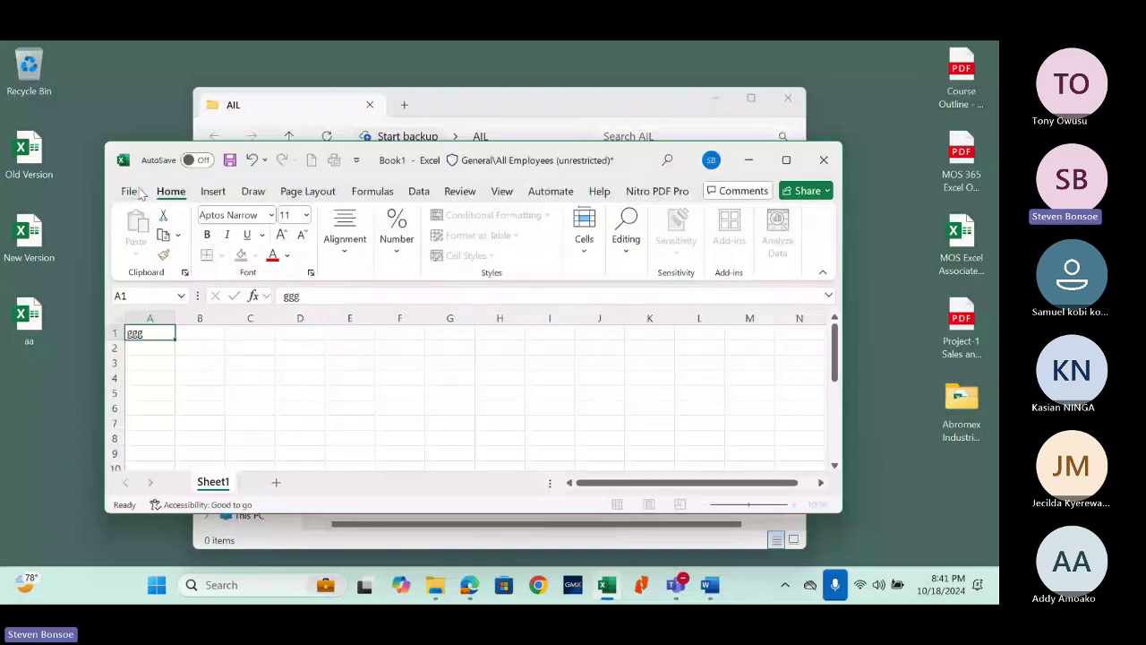
click(132, 192)
click(150, 464)
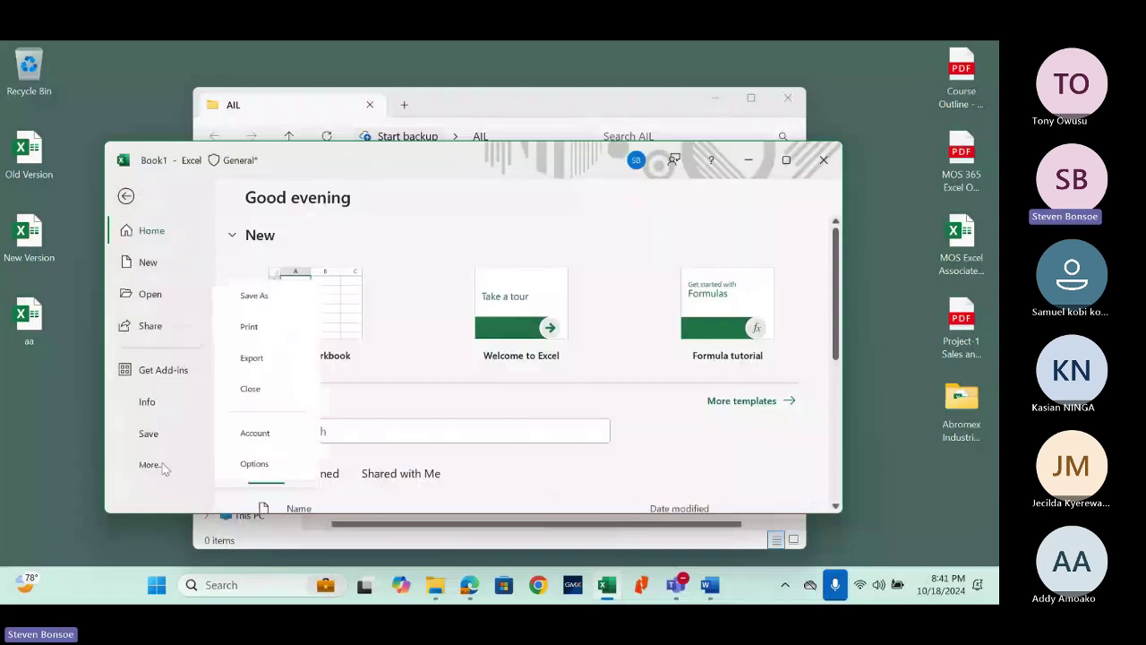
click(825, 163)
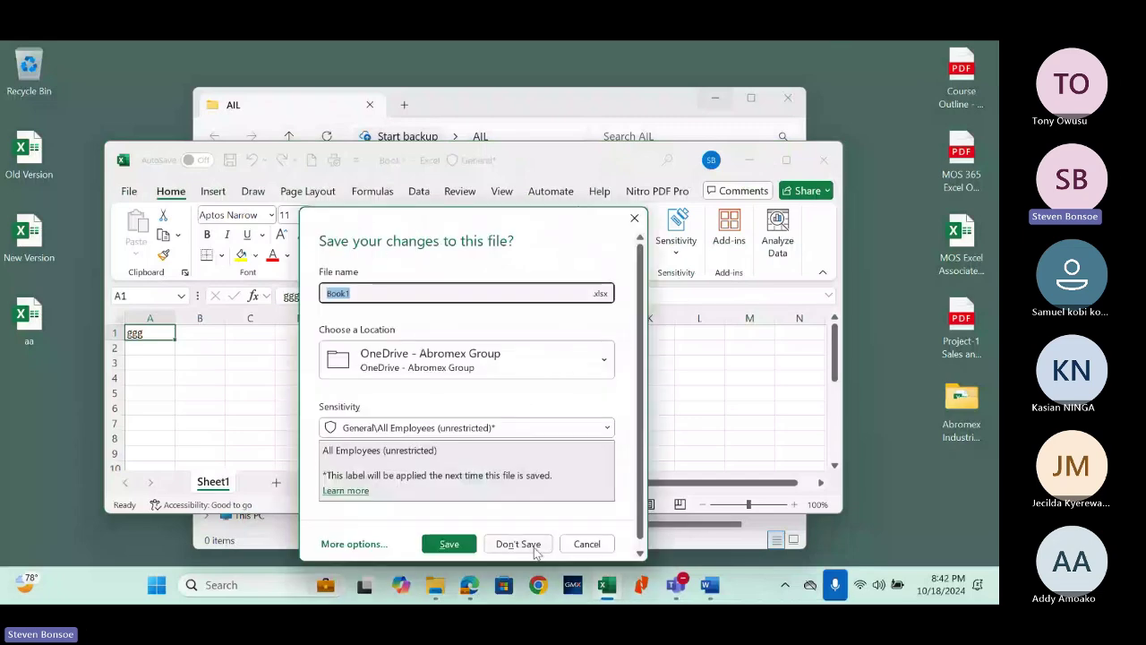
click(529, 544)
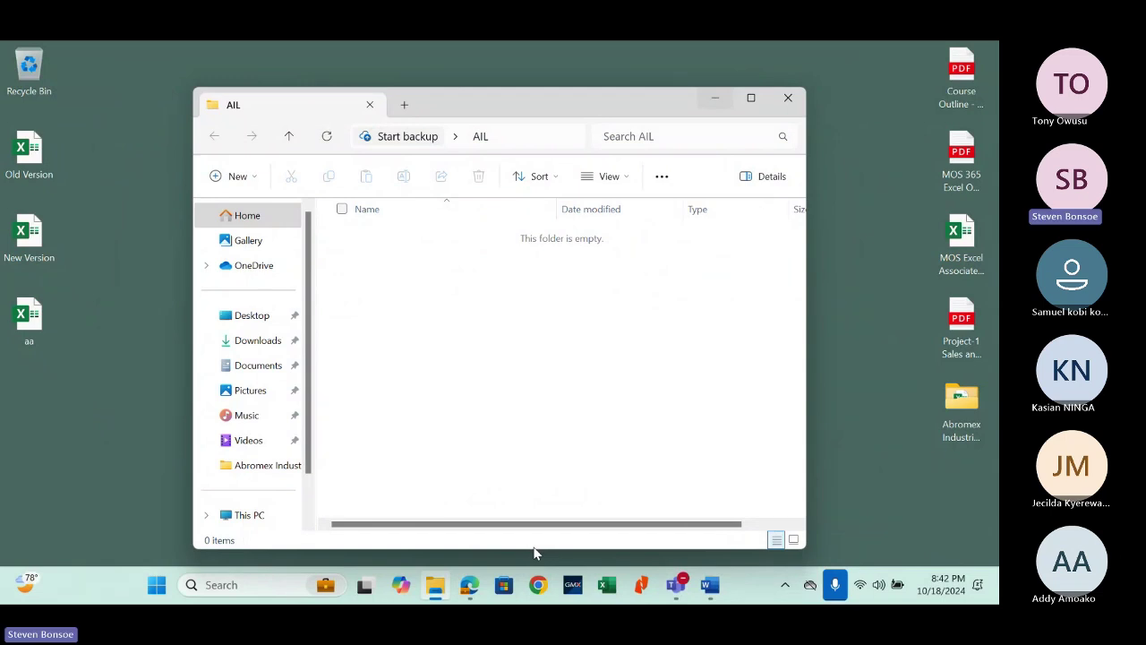
Step: Create a new Microsoft Excel Worksheet in the AIL folder and enter Sales & Collections Budget AIL as its file name
right_click(340, 255)
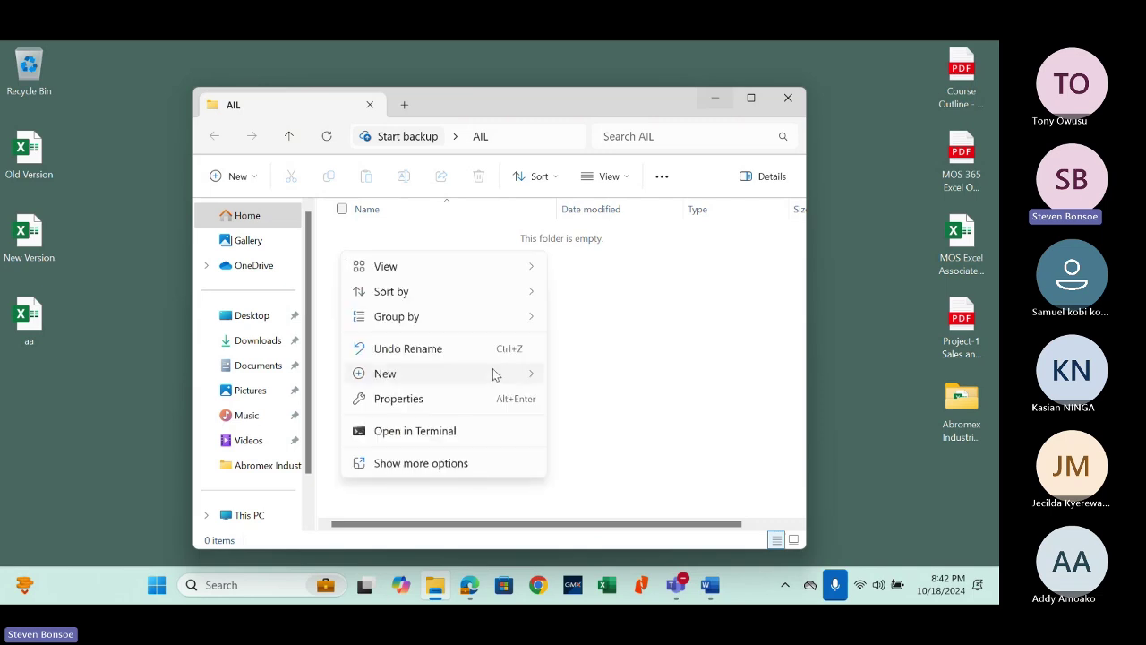
mouse_move(496, 374)
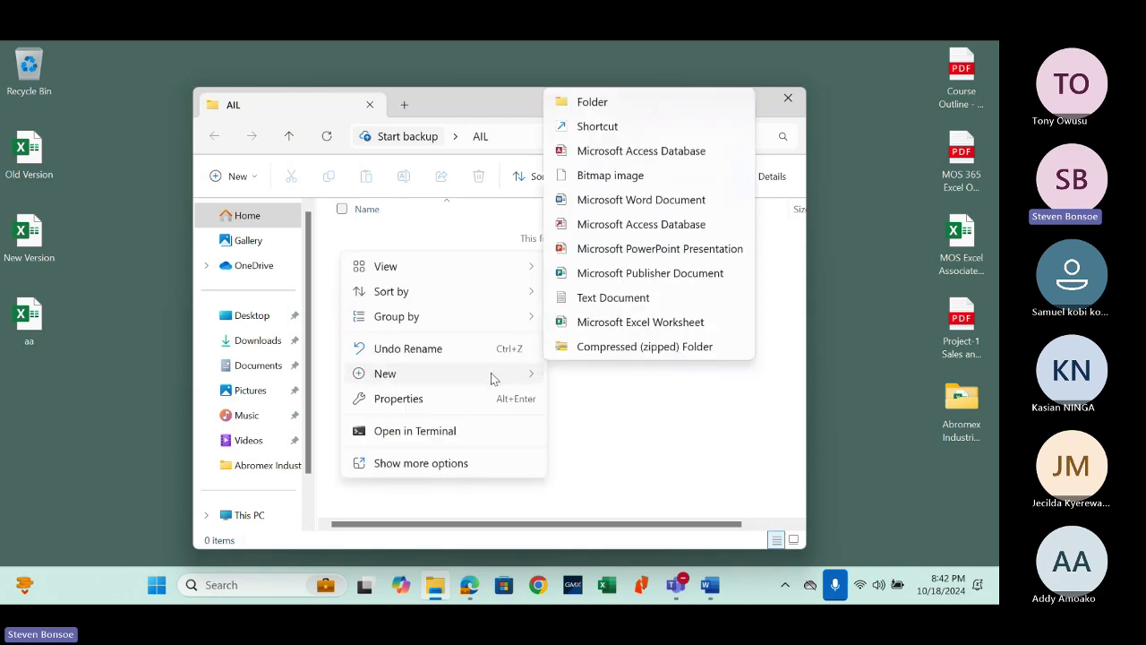
click(666, 332)
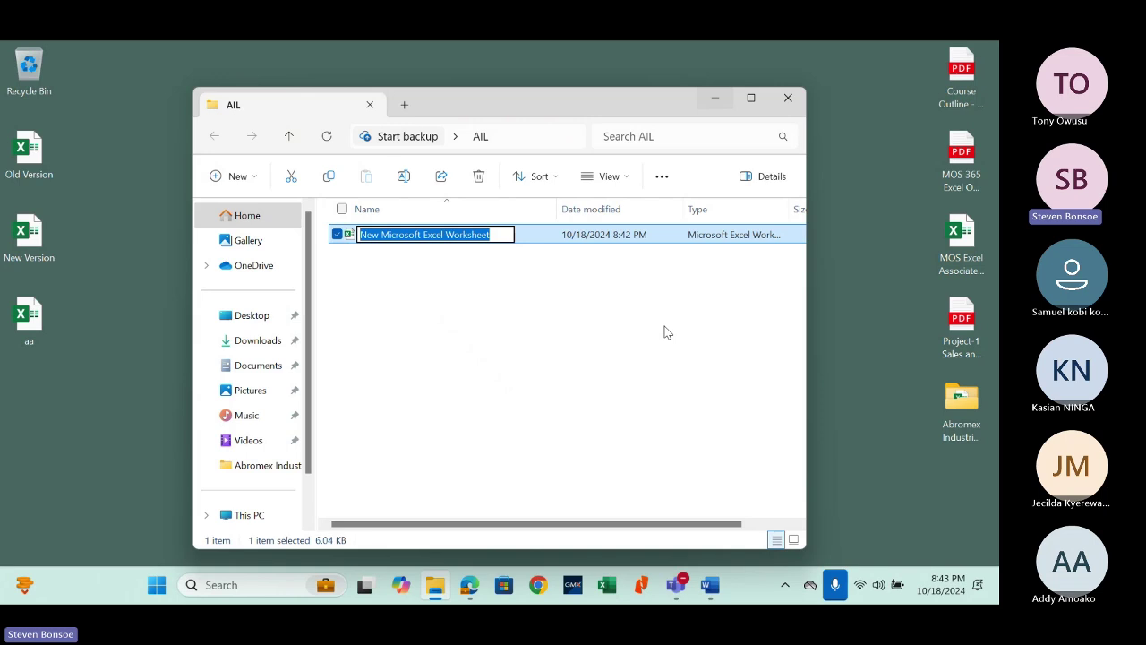
text(AIL)
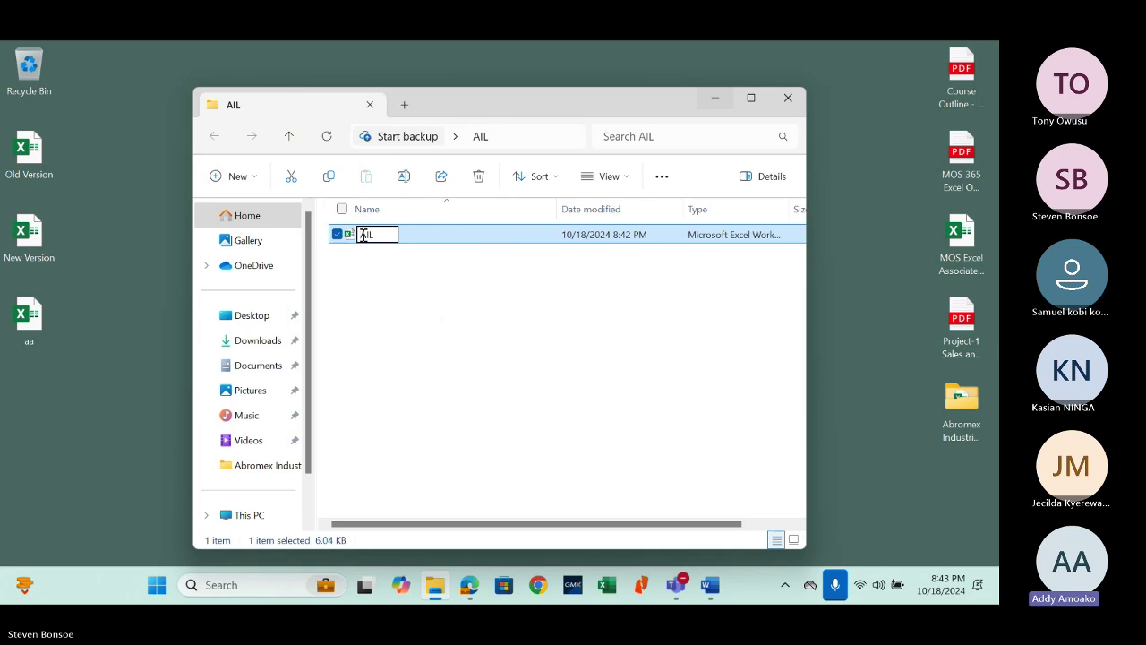
text(Sales)
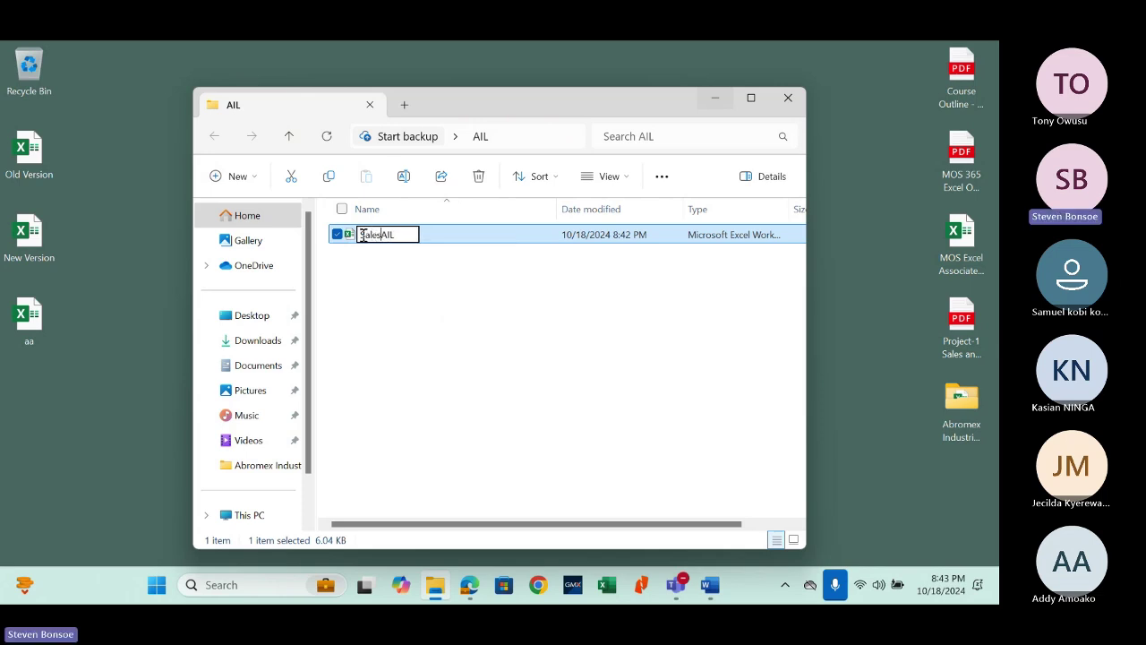
text(0)
key(BackSpace)
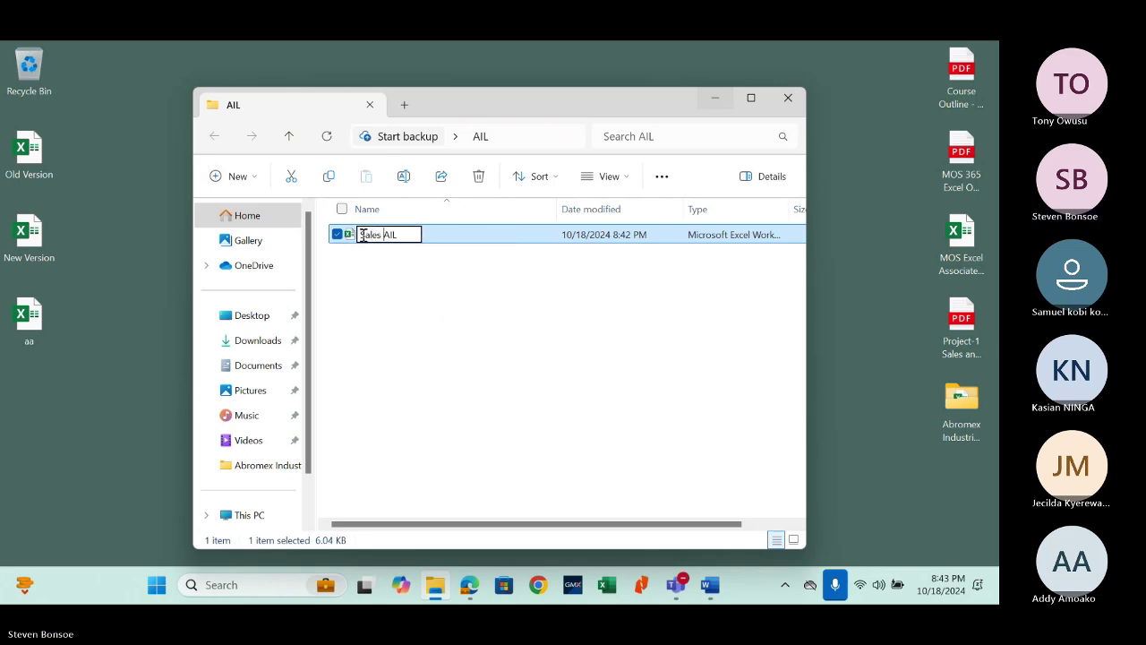
text(^)
key(BackSpace)
text(^)
key(BackSpace)
text(& )
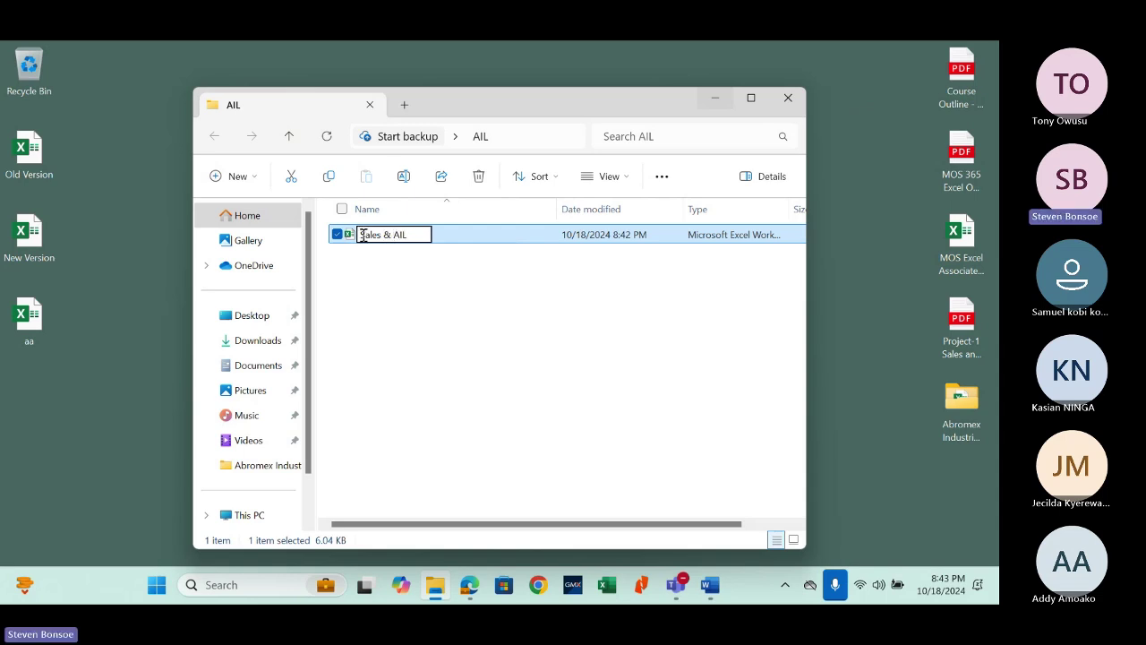
text(Collections)
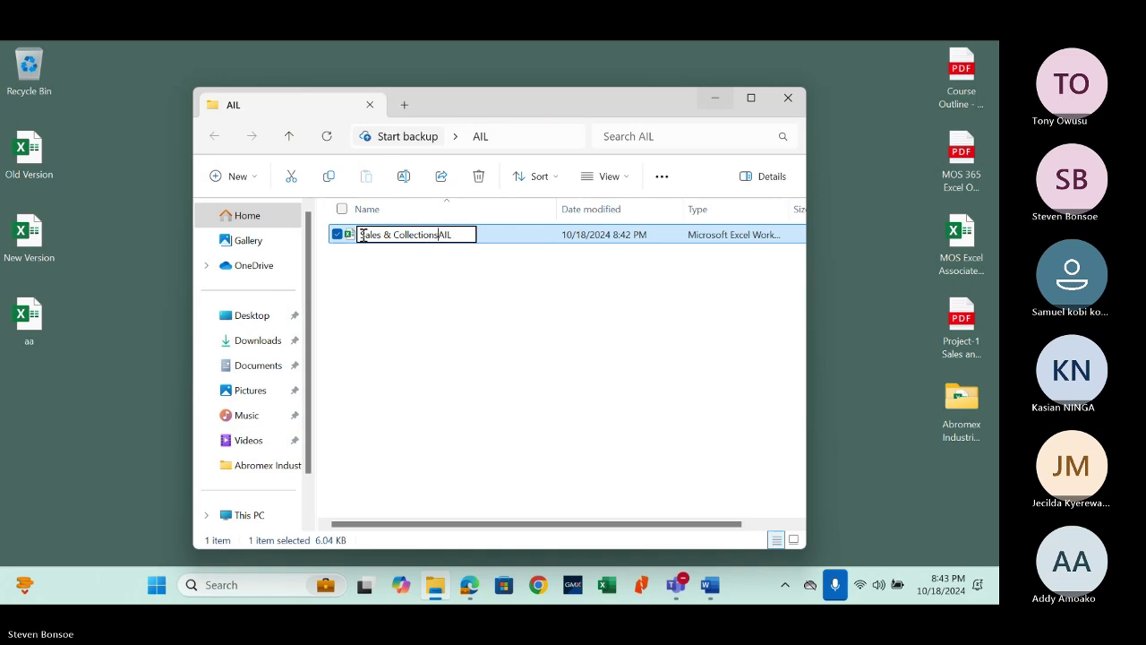
text( Budget)
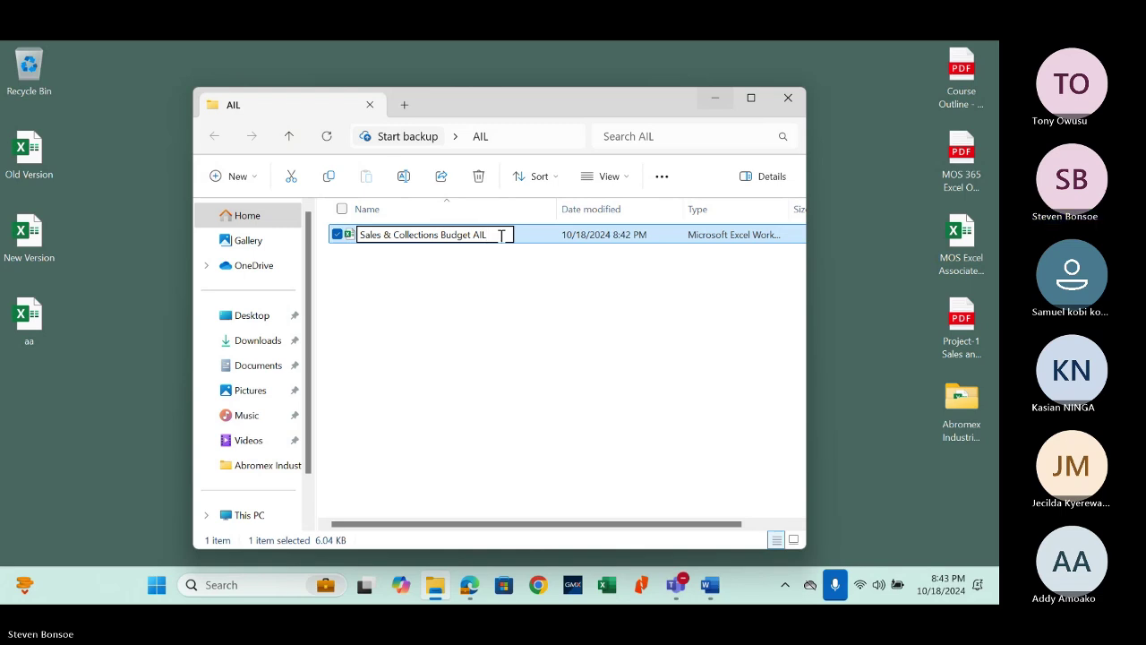
Step: Complete the new worksheet's file name by adding 01a Unaudited after AIL
text(01)
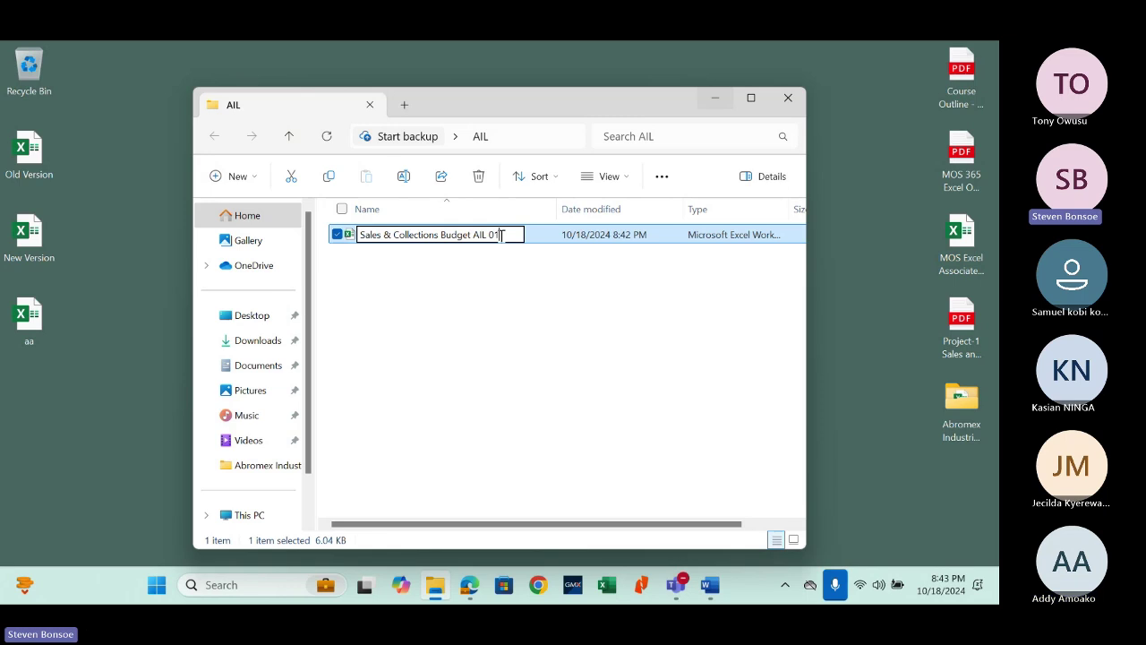
text(a Unaudtied)
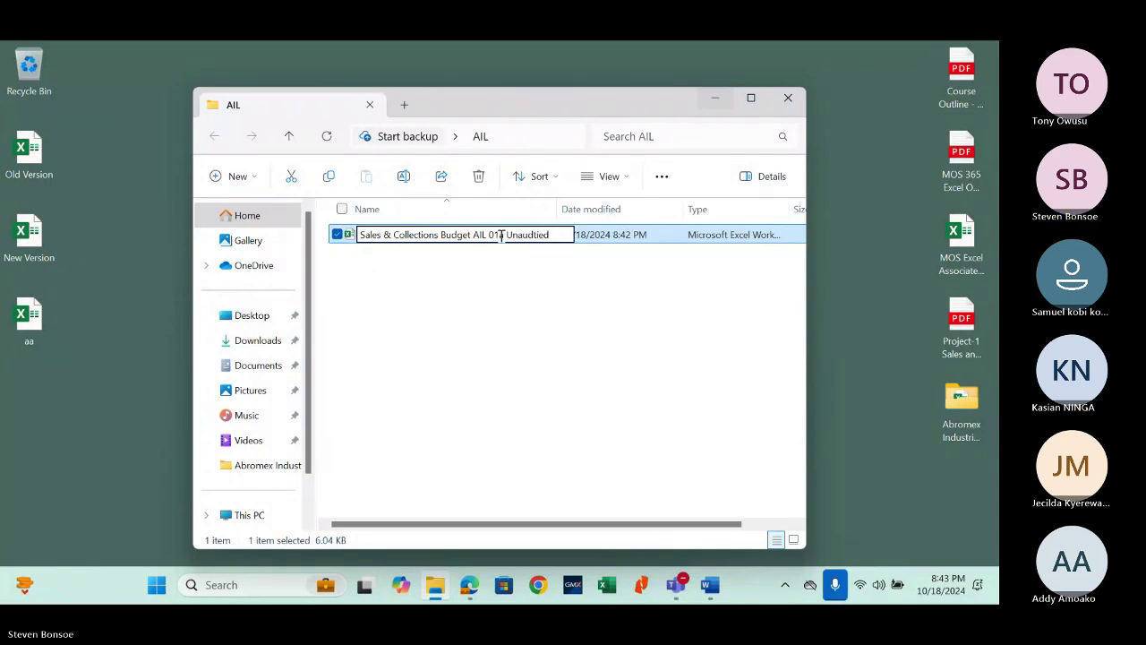
key(BackSpace)
key(BackSpace)
key(BackSpace)
text(ited)
drag(474, 235, 359, 238)
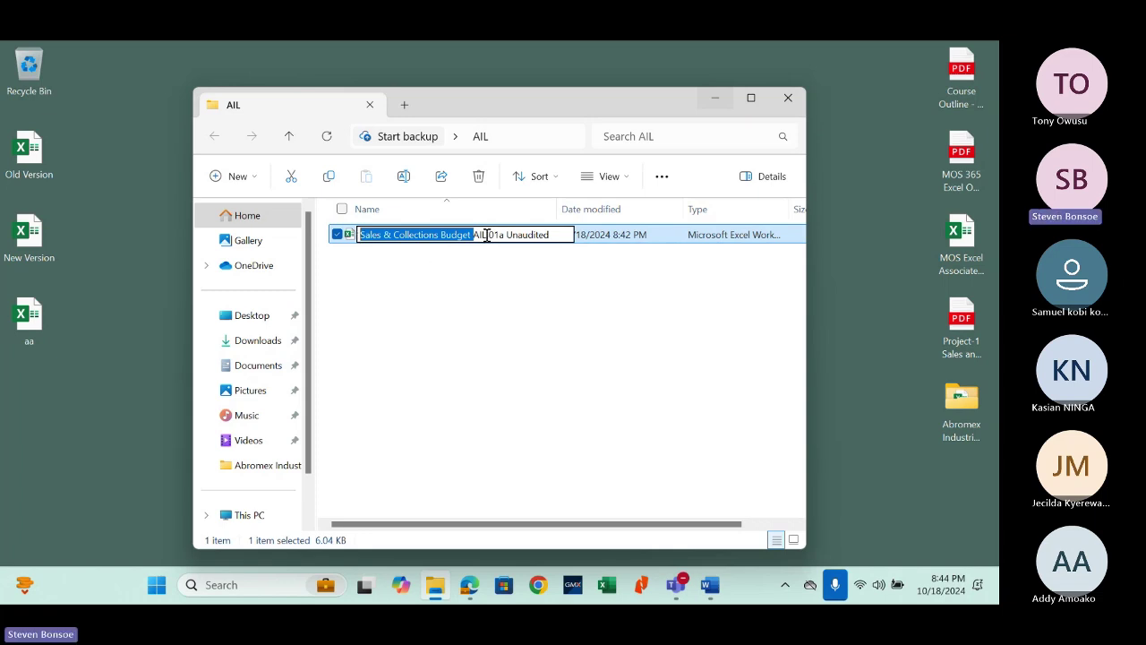
drag(486, 234, 474, 236)
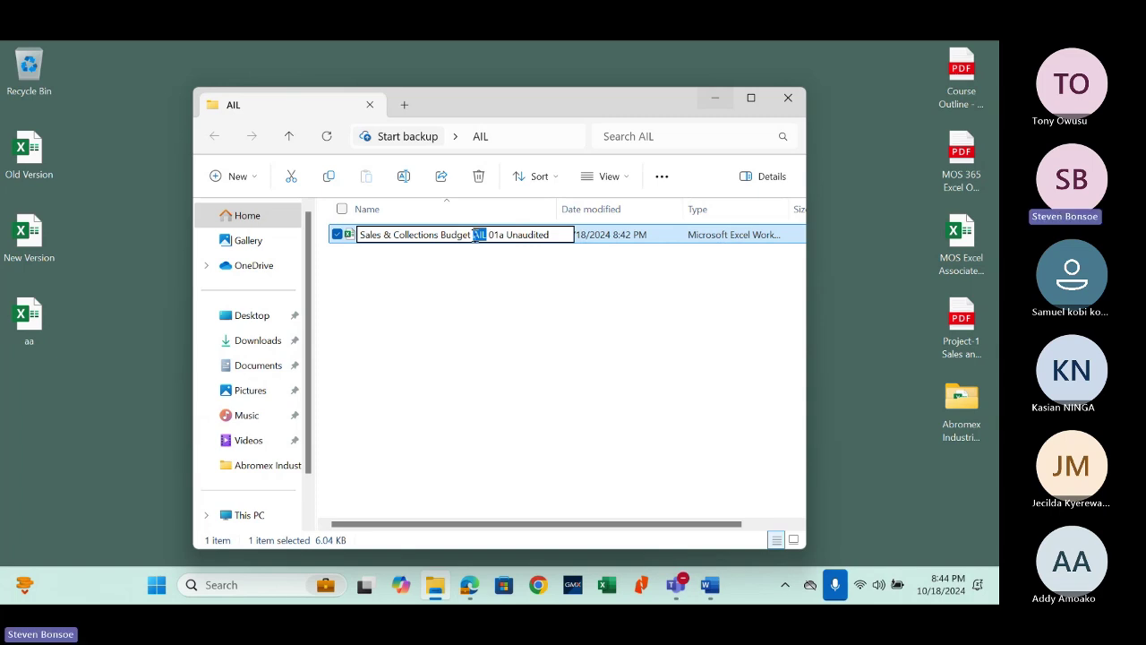
drag(505, 235, 491, 236)
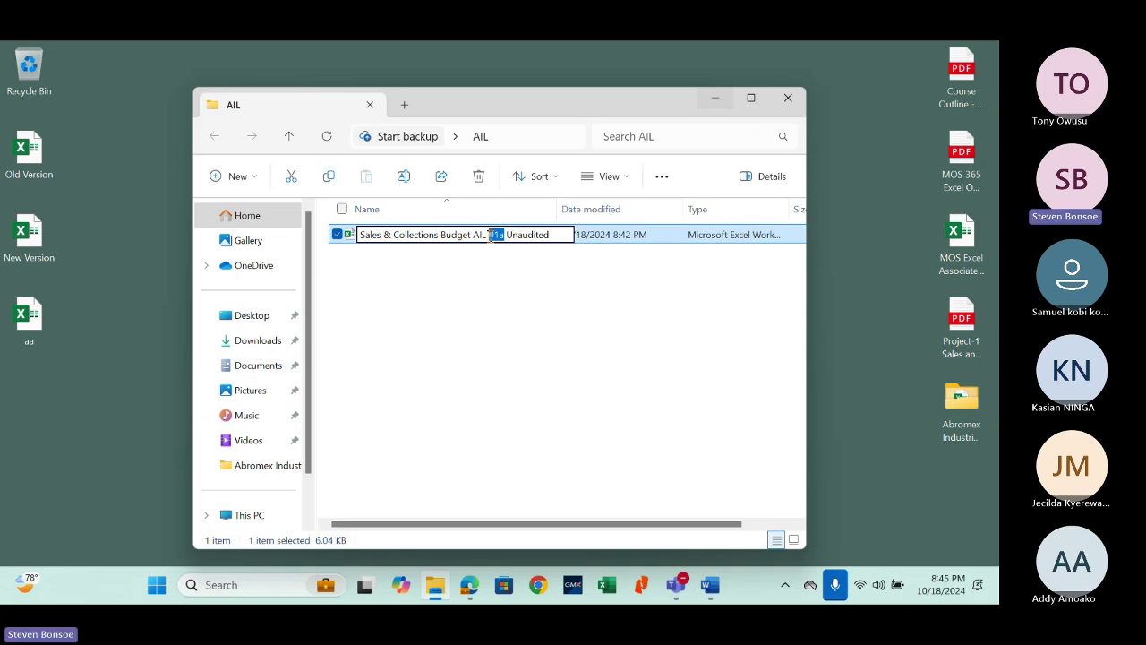
key(Return)
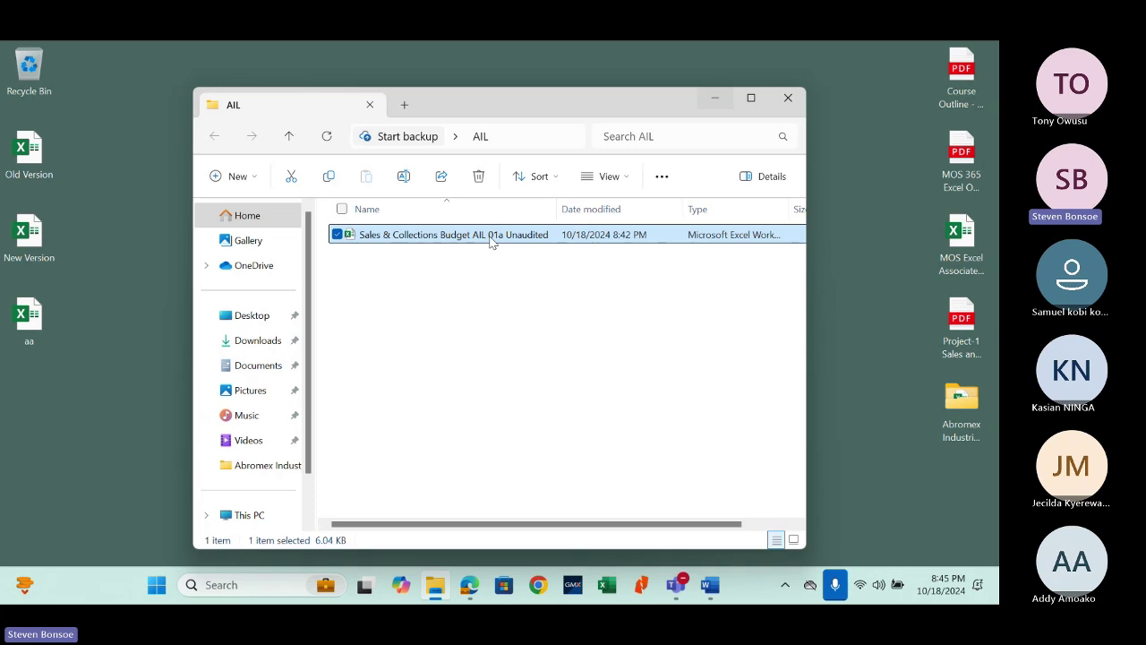
Step: Open the Sales & Collections Budget AIL 01a Unaudited workbook and maximize its window
double_click(491, 236)
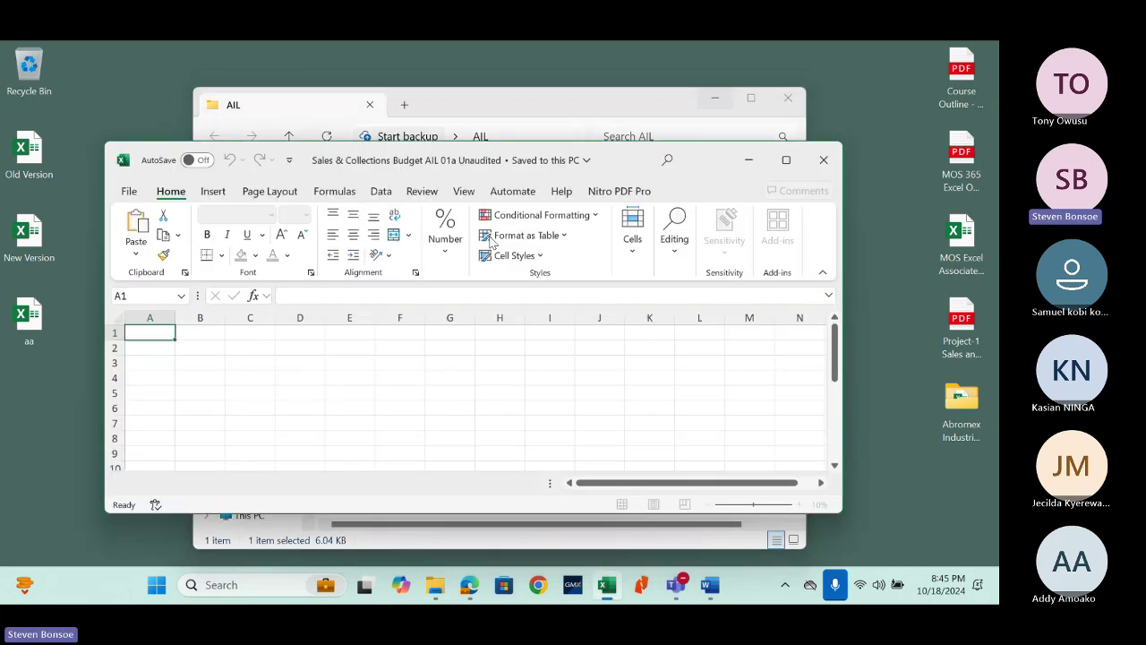
click(785, 160)
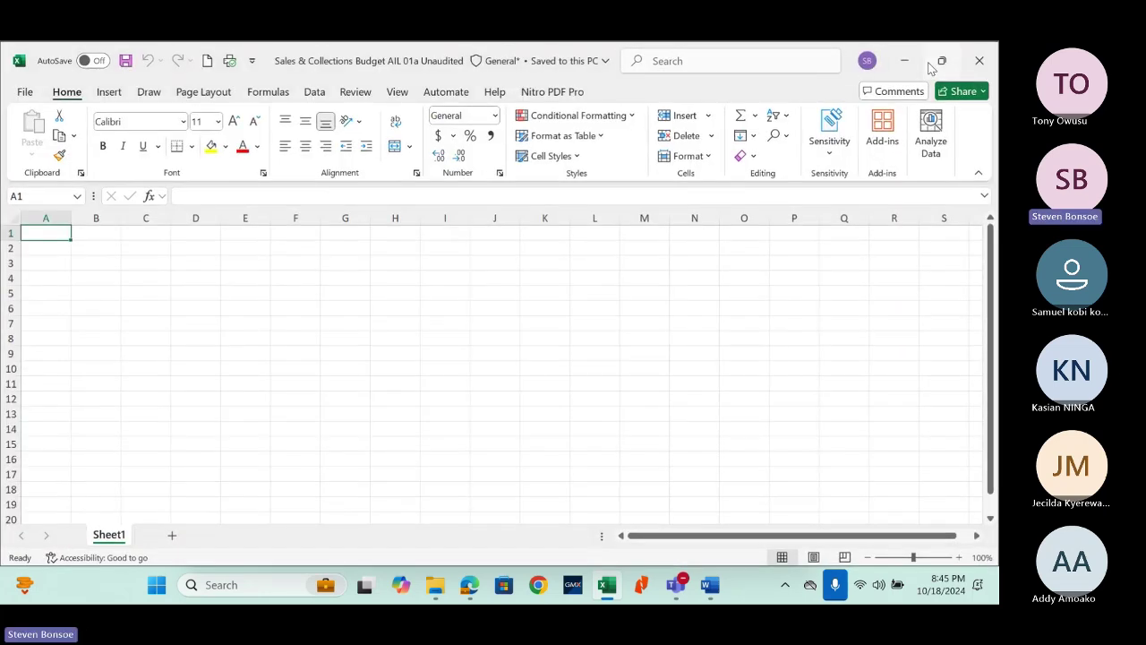
click(931, 68)
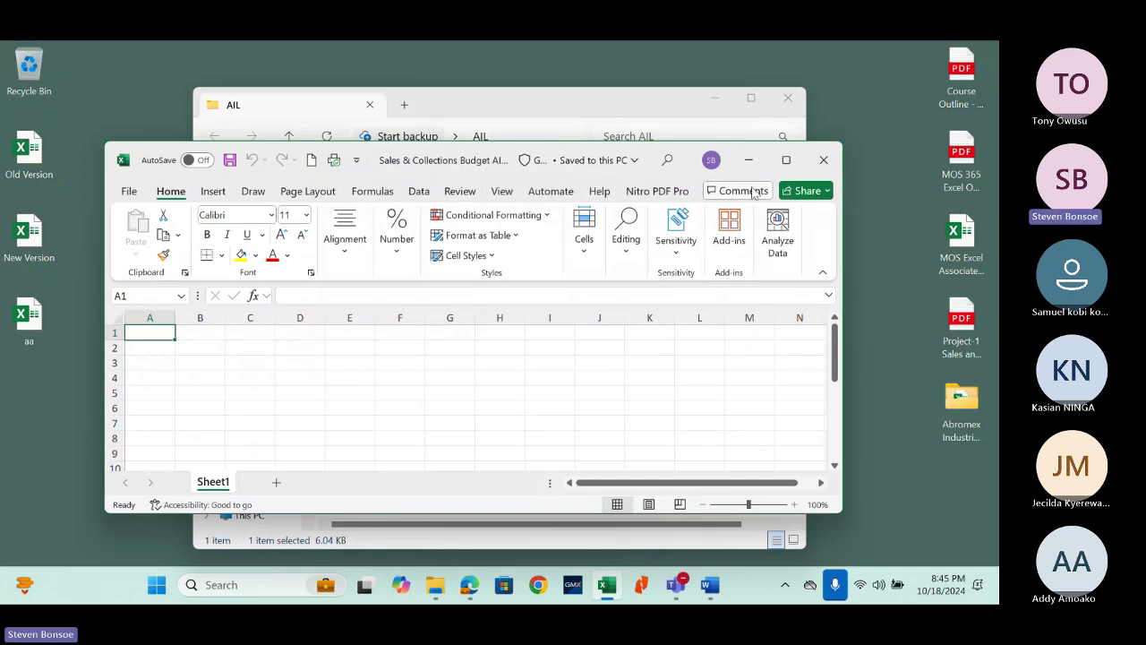
mouse_move(781, 169)
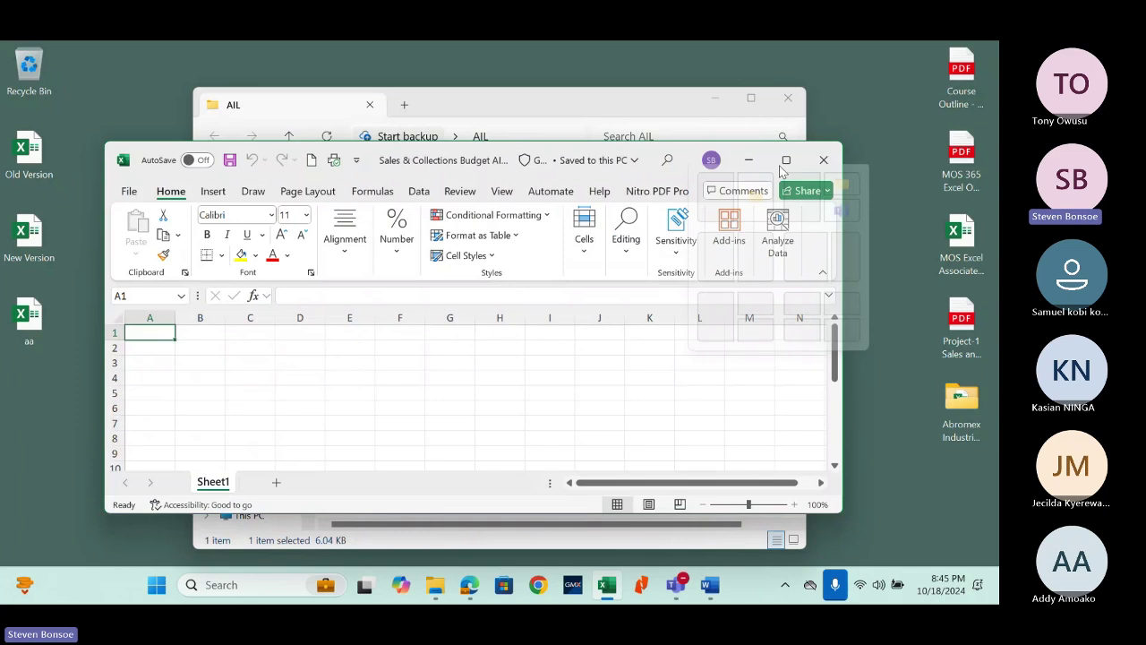
click(784, 162)
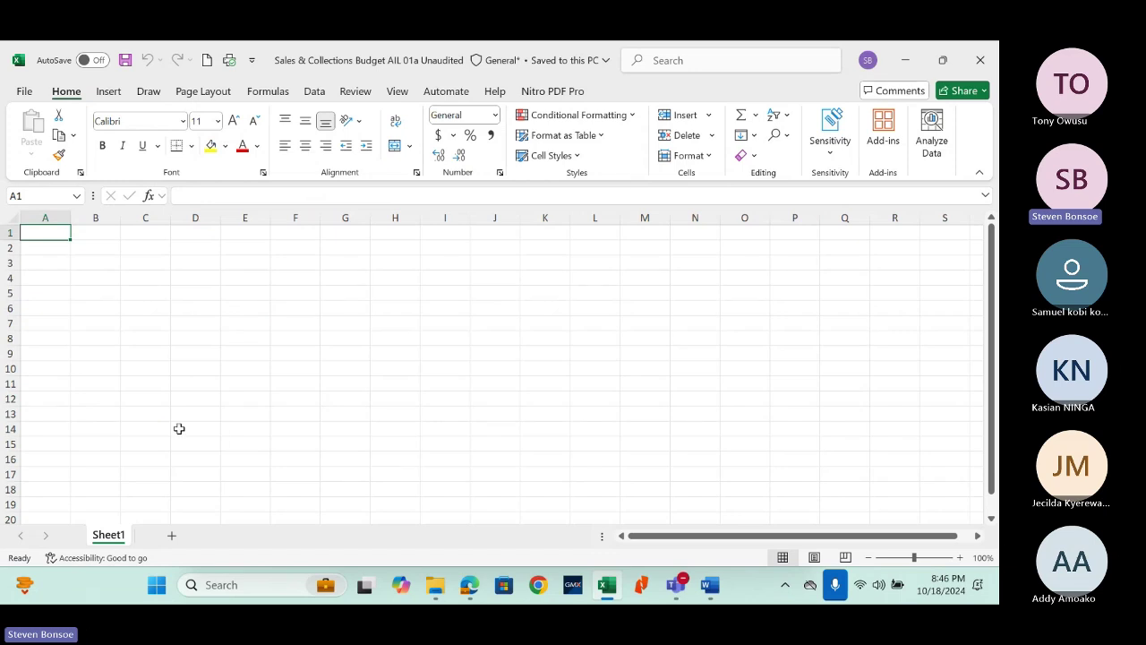
Step: Rename the Sheet1 worksheet as Blank
right_click(120, 540)
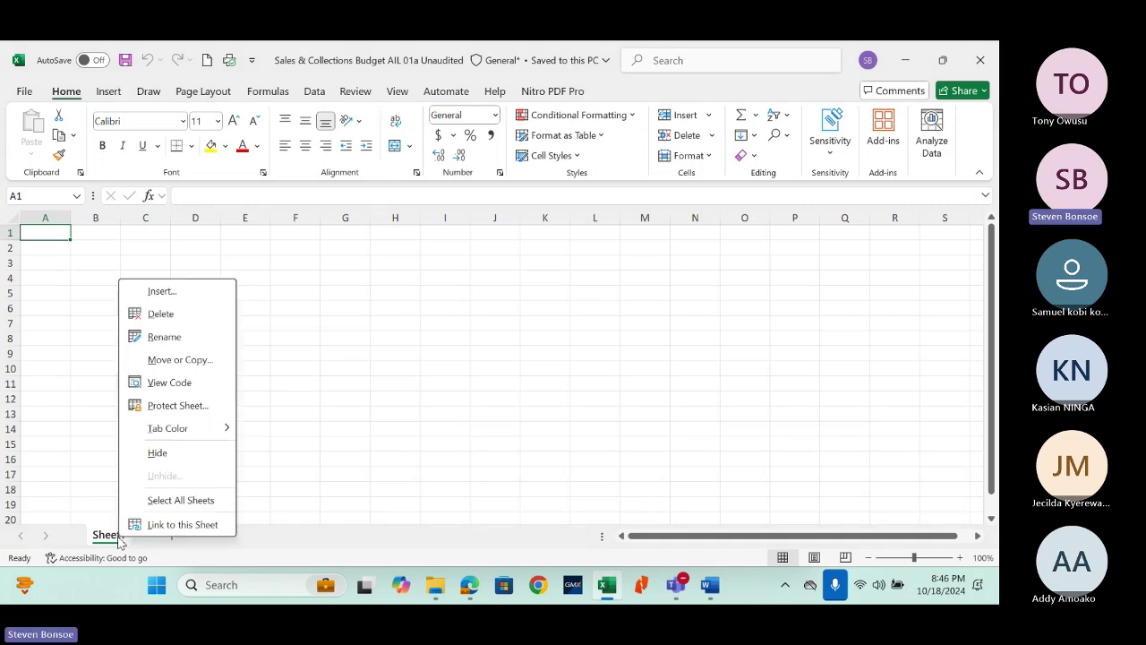
click(164, 338)
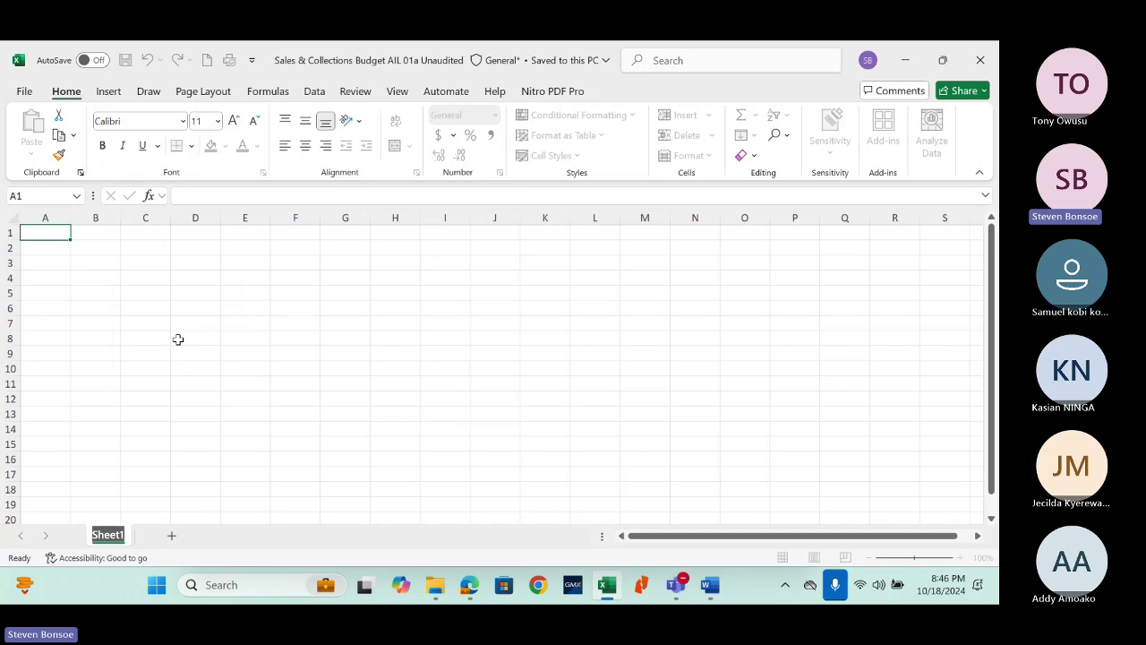
text(Blank)
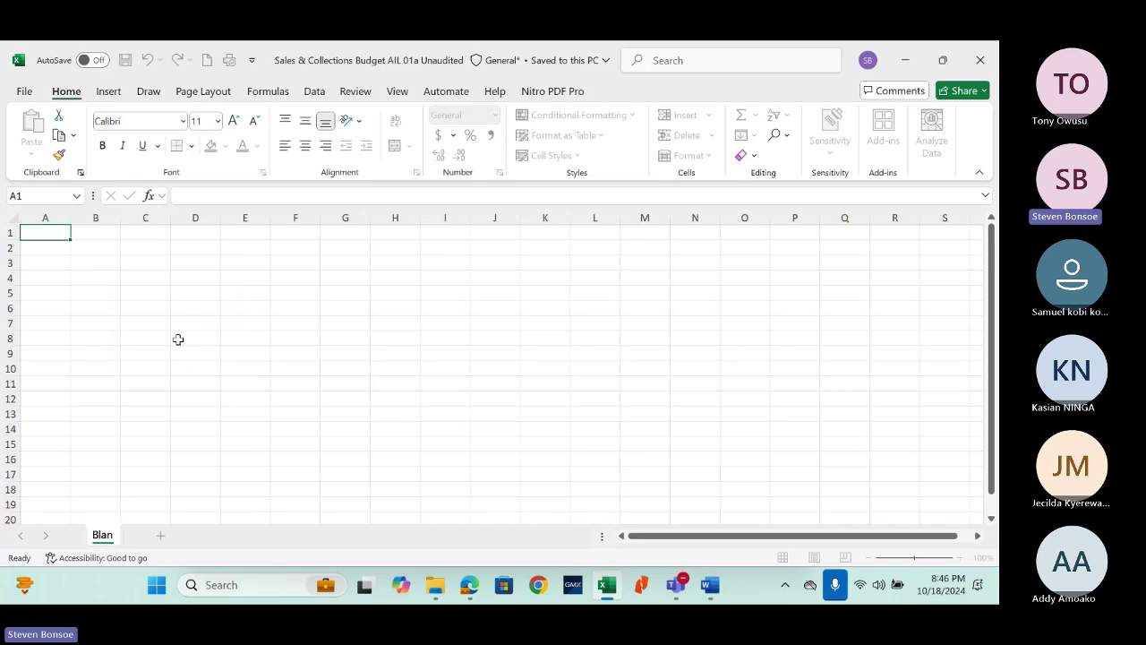
key(Return)
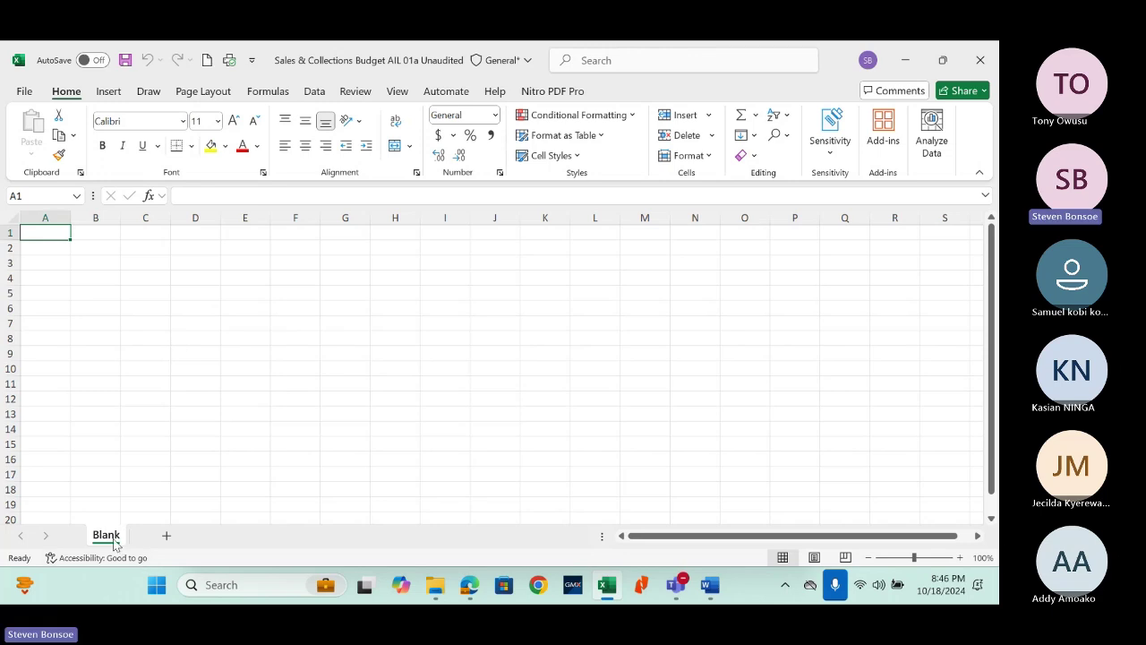
right_click(114, 537)
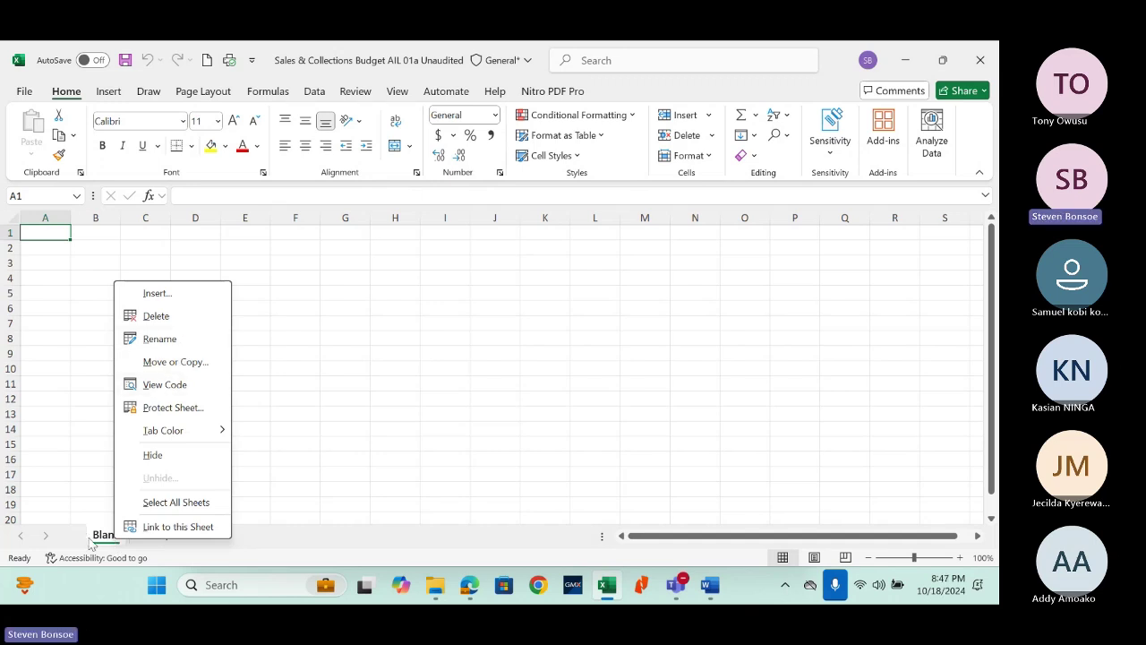
click(99, 547)
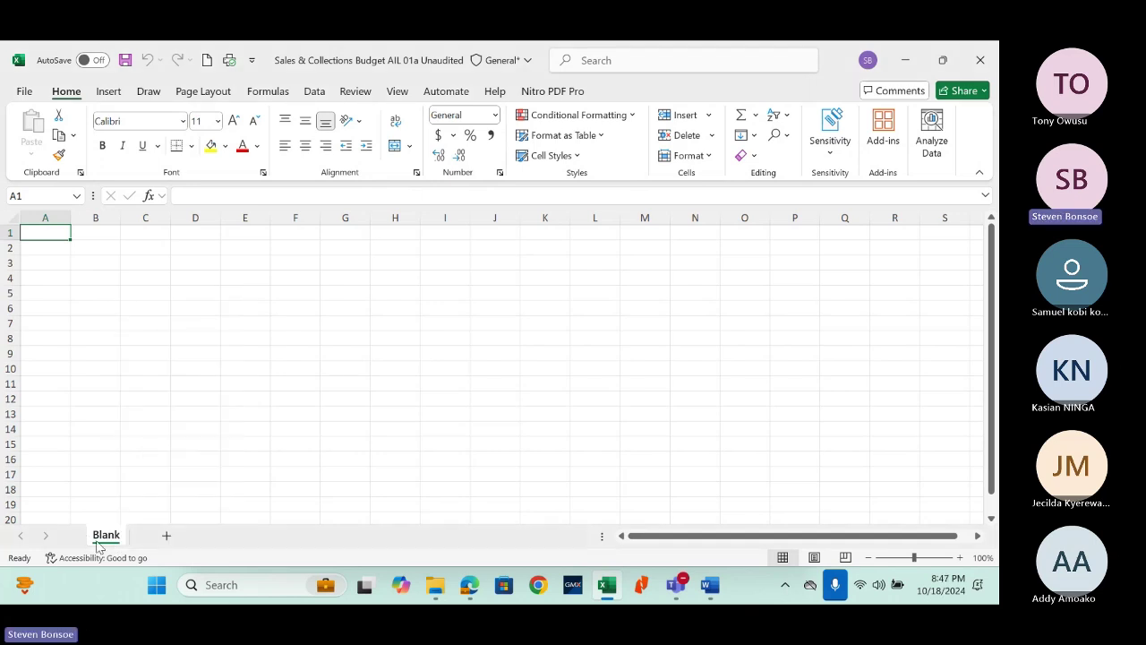
double_click(98, 540)
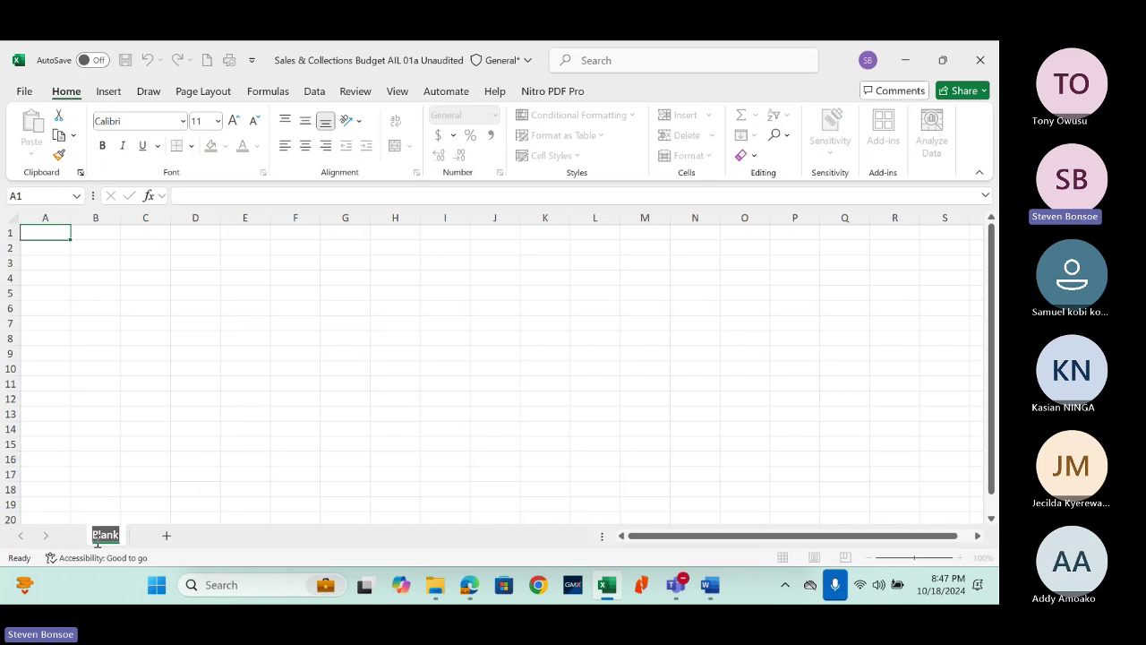
text(Plan)
key(Escape)
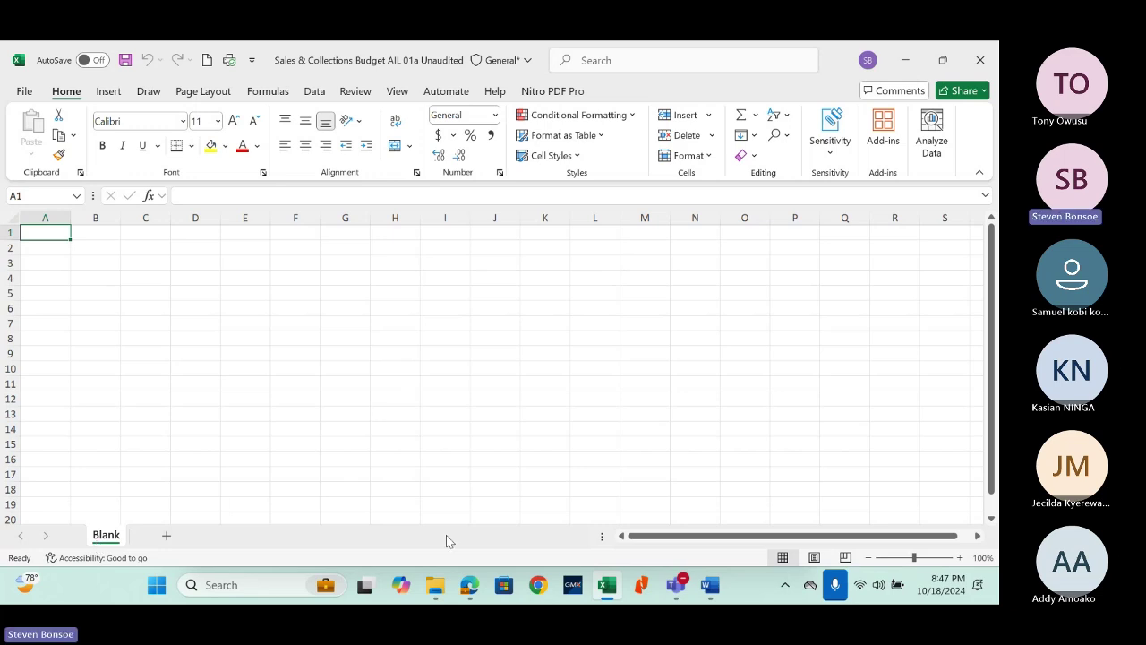
Step: Switch to Microsoft Edge and examine the row height and column width objective in MOS 365 Excel OD 2022.pdf, and return to Excel
click(469, 586)
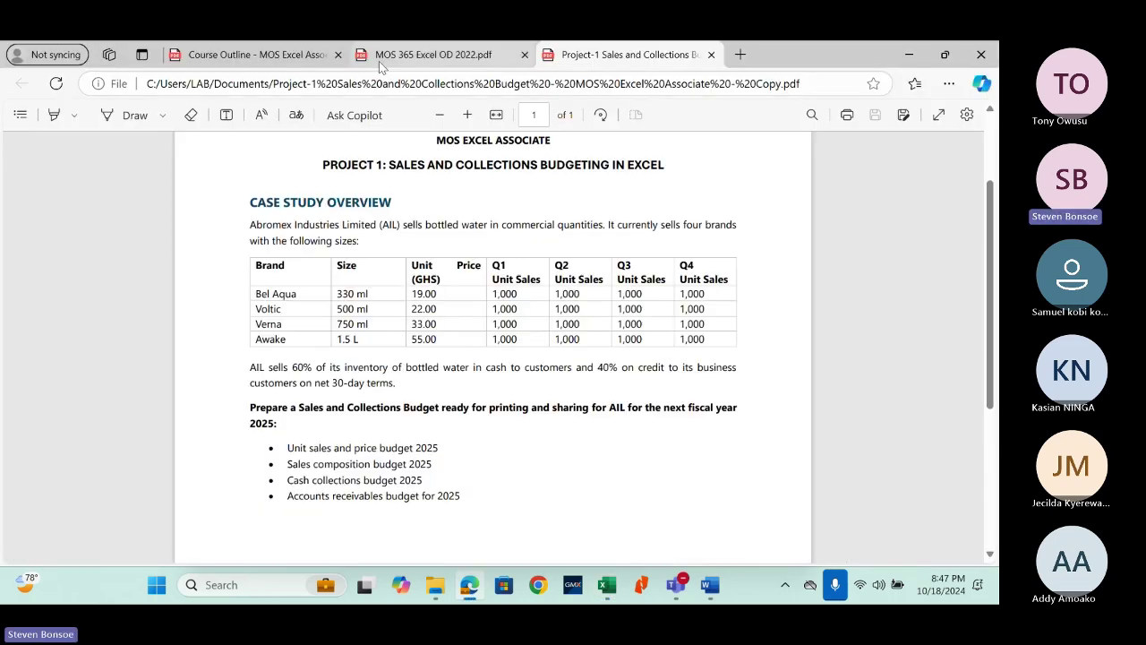
click(379, 55)
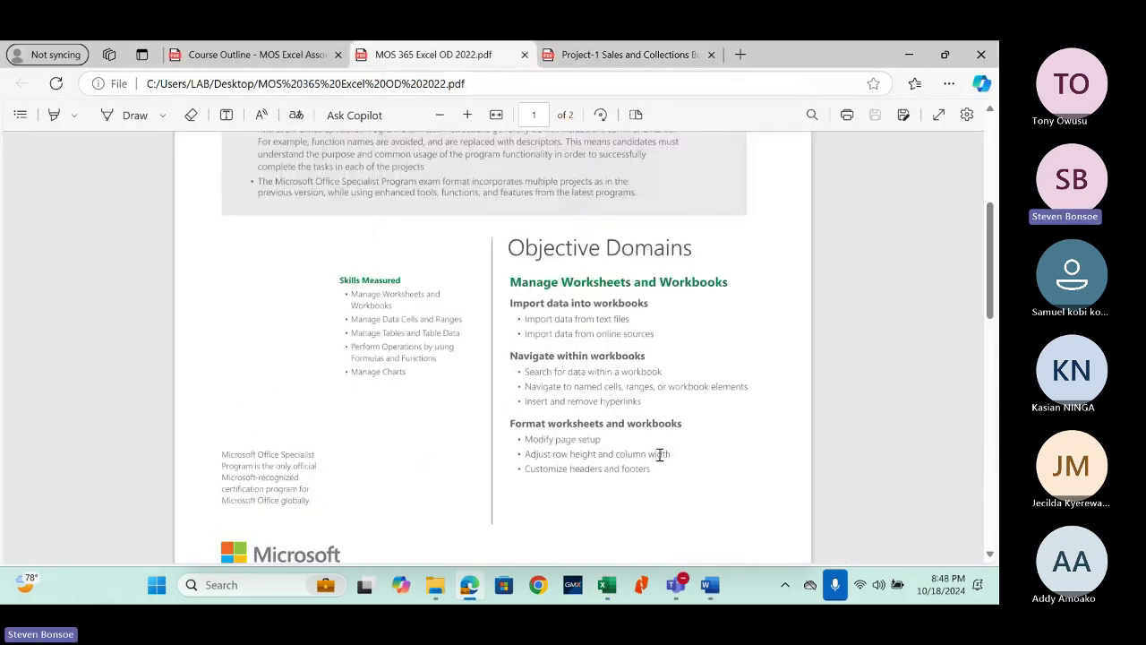
drag(615, 454, 520, 454)
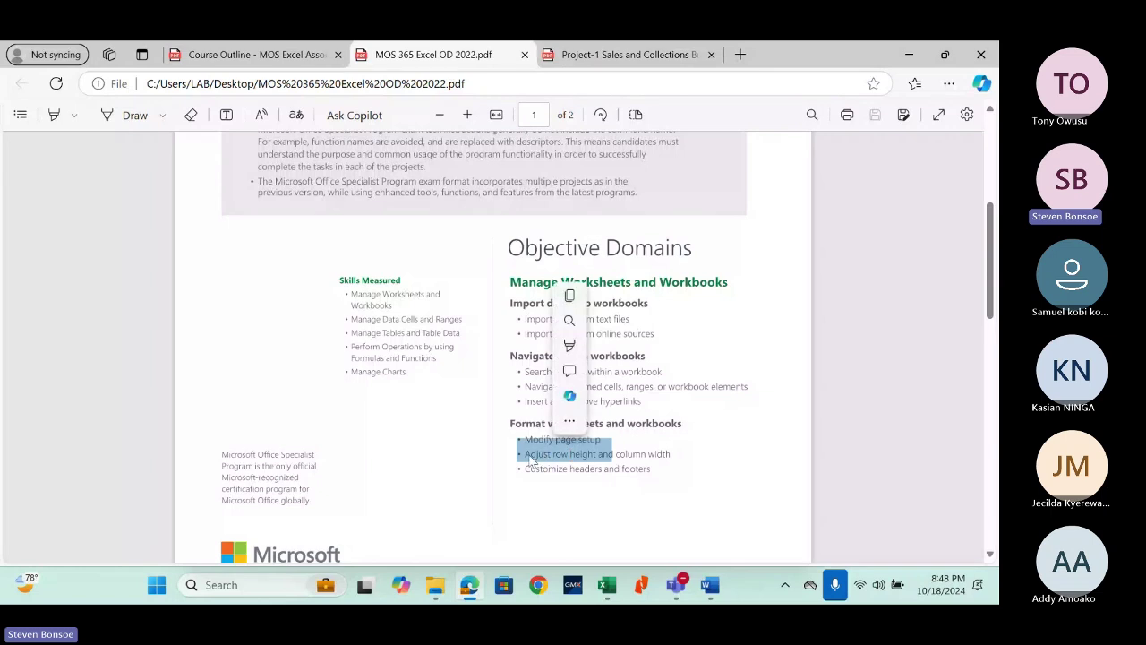
click(528, 455)
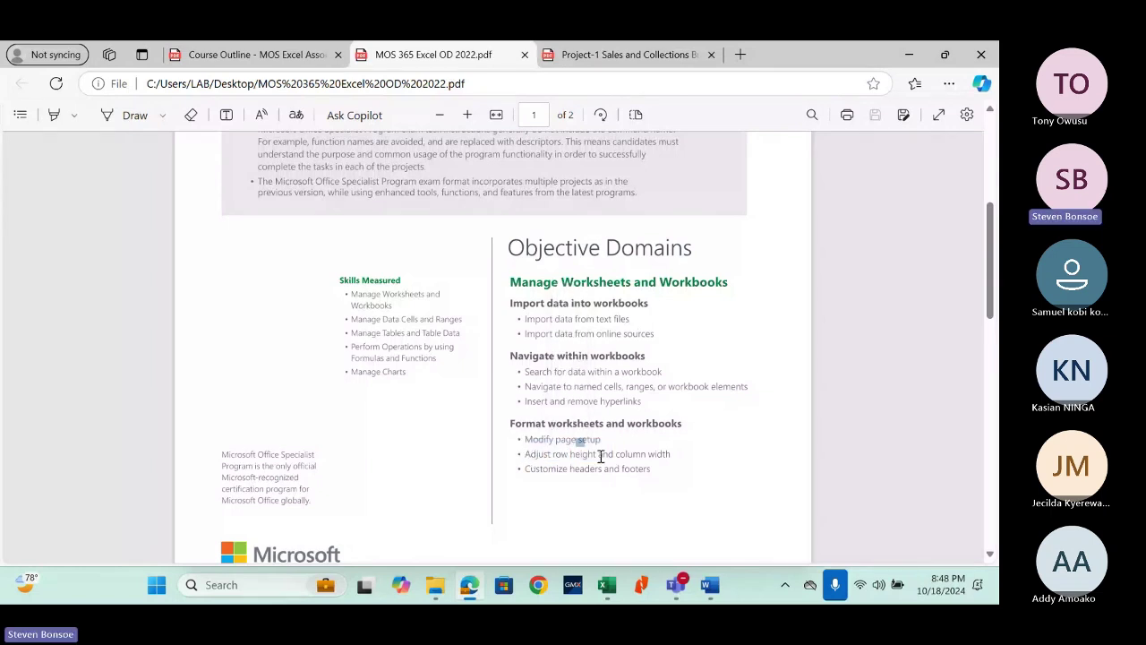
drag(601, 456, 660, 459)
click(669, 459)
click(909, 54)
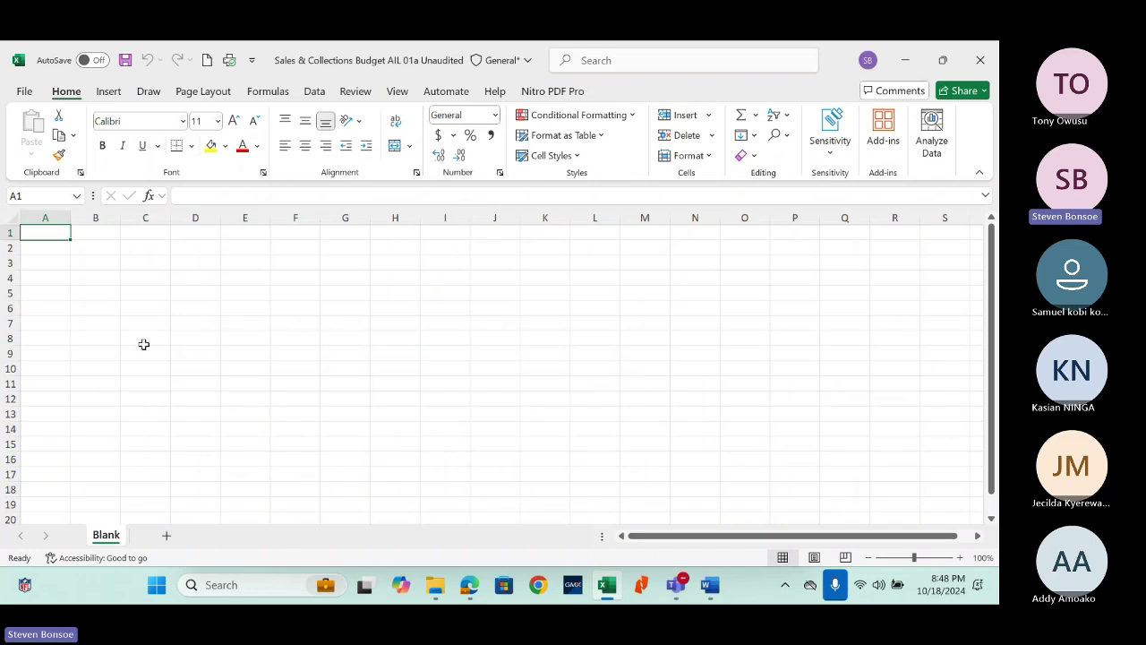
Step: Jump to the last column of the Blank worksheet and return to cell A1
click(52, 218)
key(ctrl+Right)
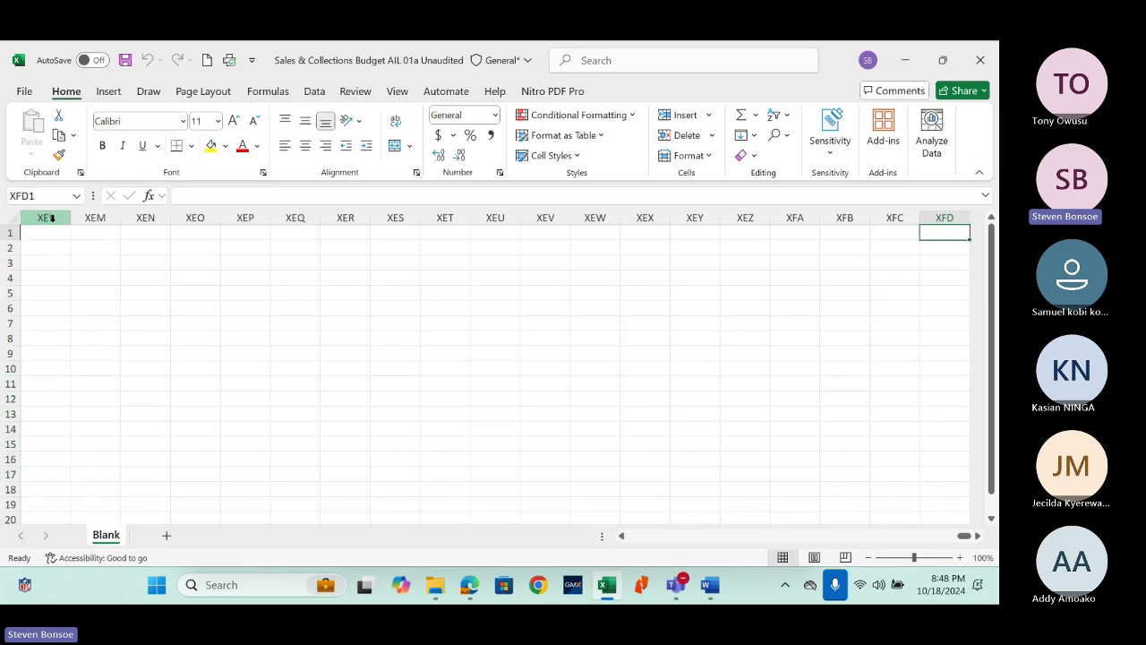
key(ctrl+Left)
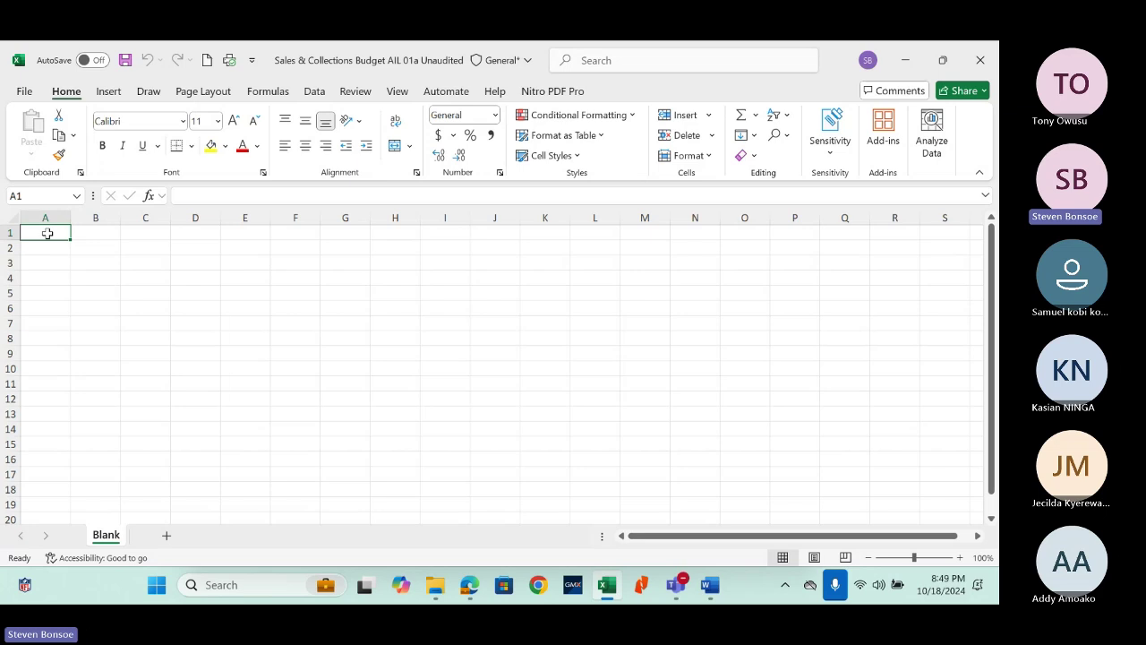
Step: Enter Main Headings in cell A1 and Sub-Headings in cell B2
text(Main Headings)
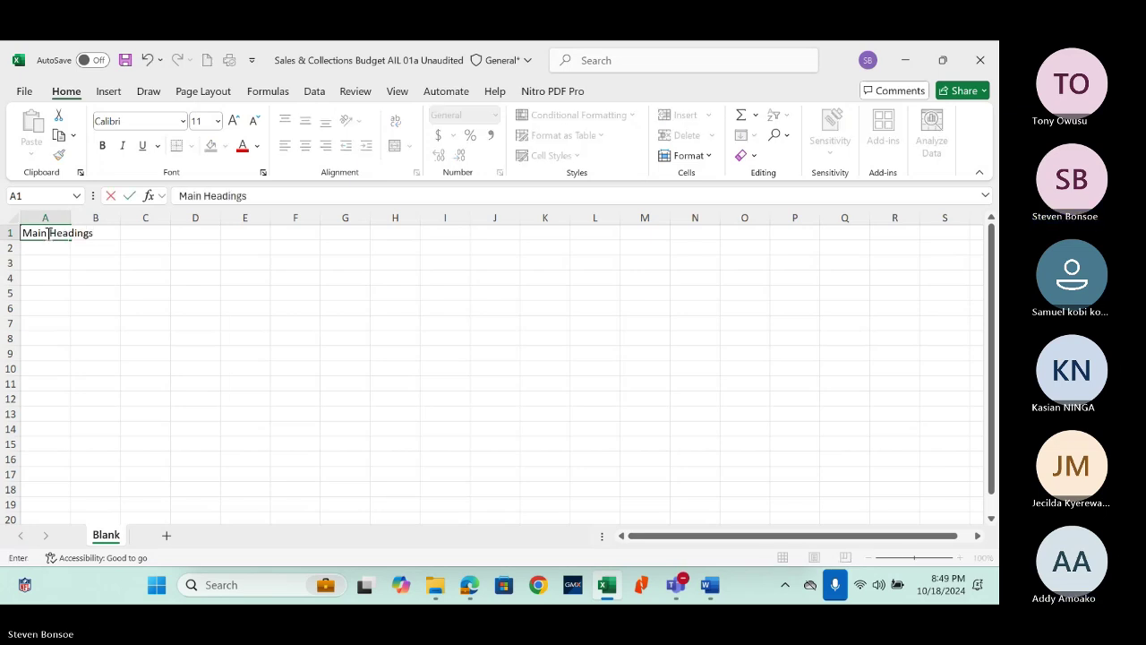
key(Return)
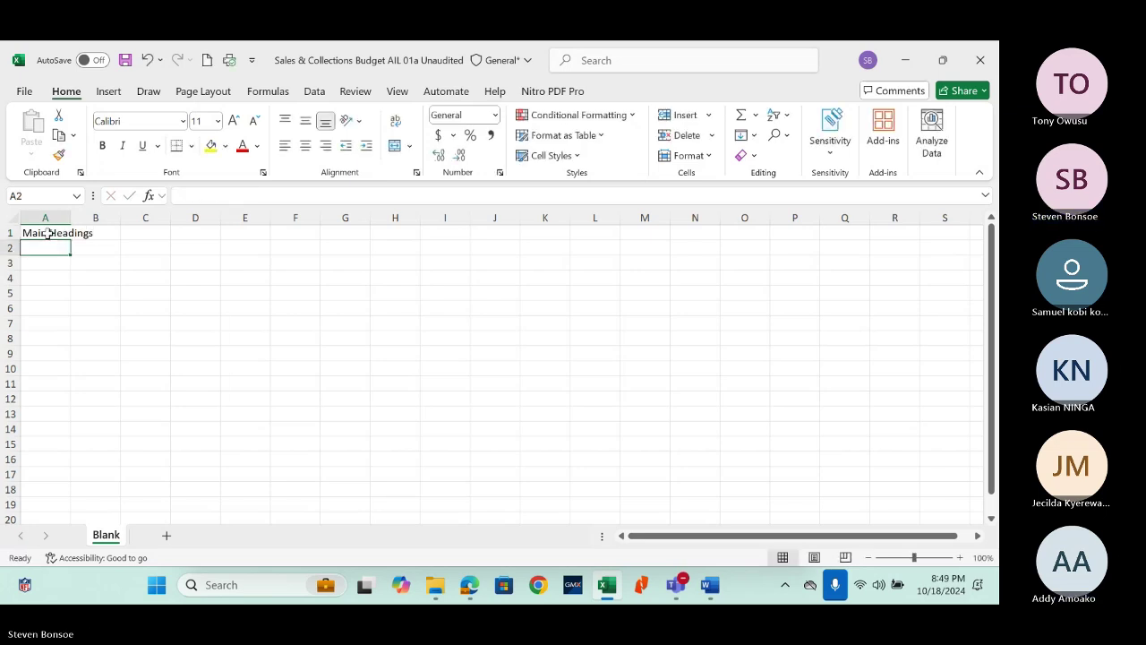
click(96, 248)
text(Sub)
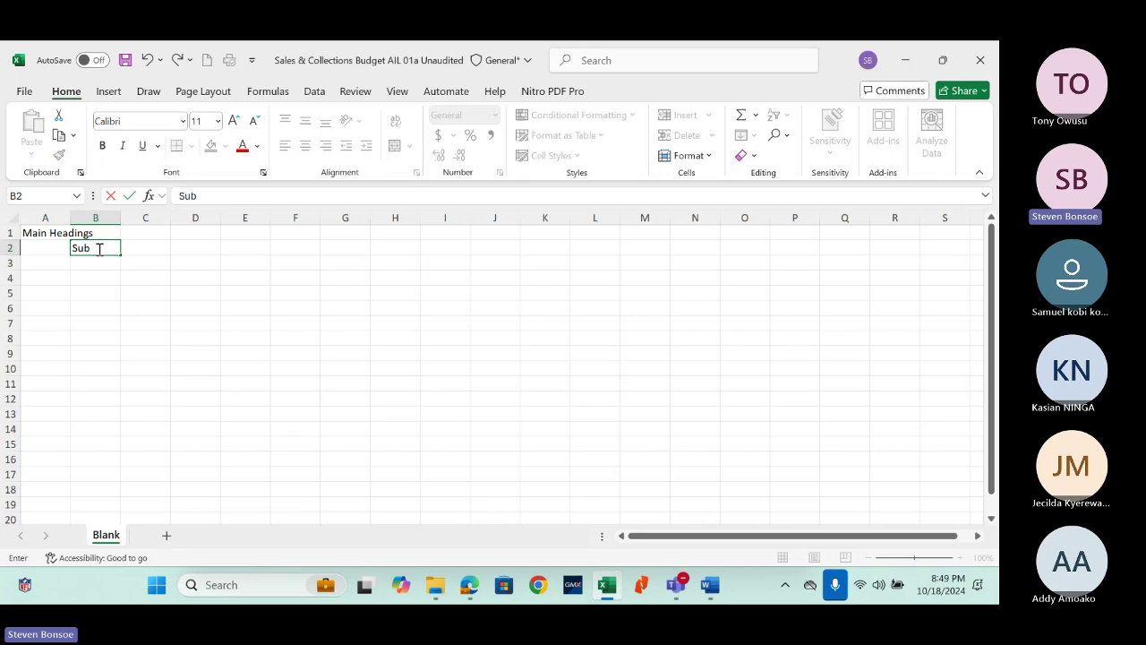
text(-Headings)
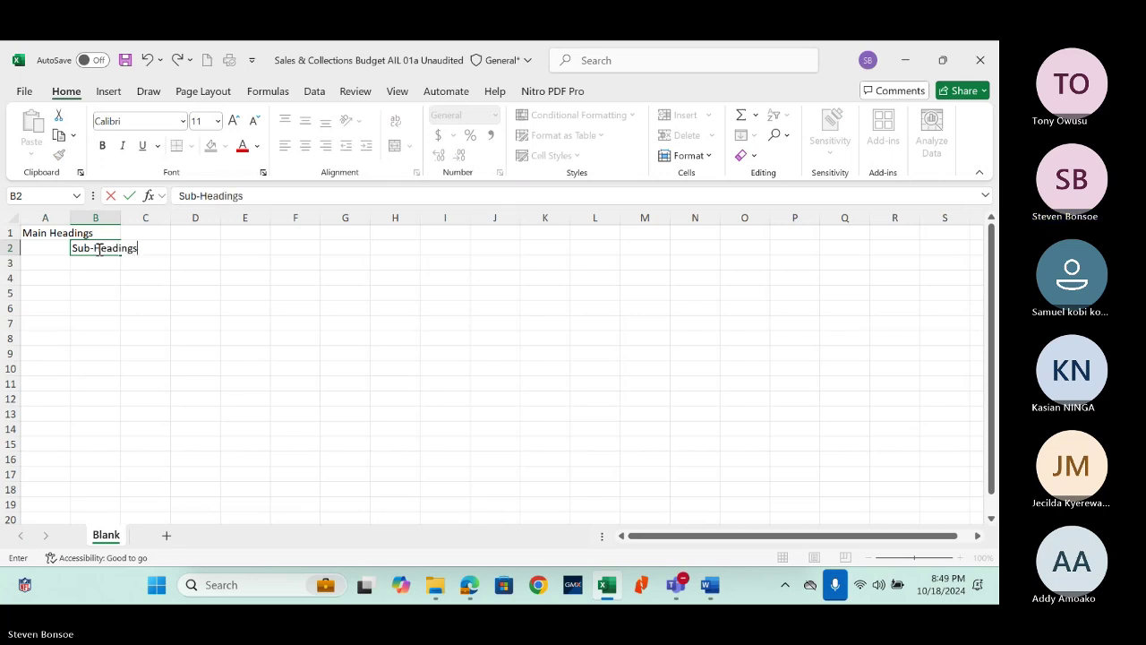
key(Return)
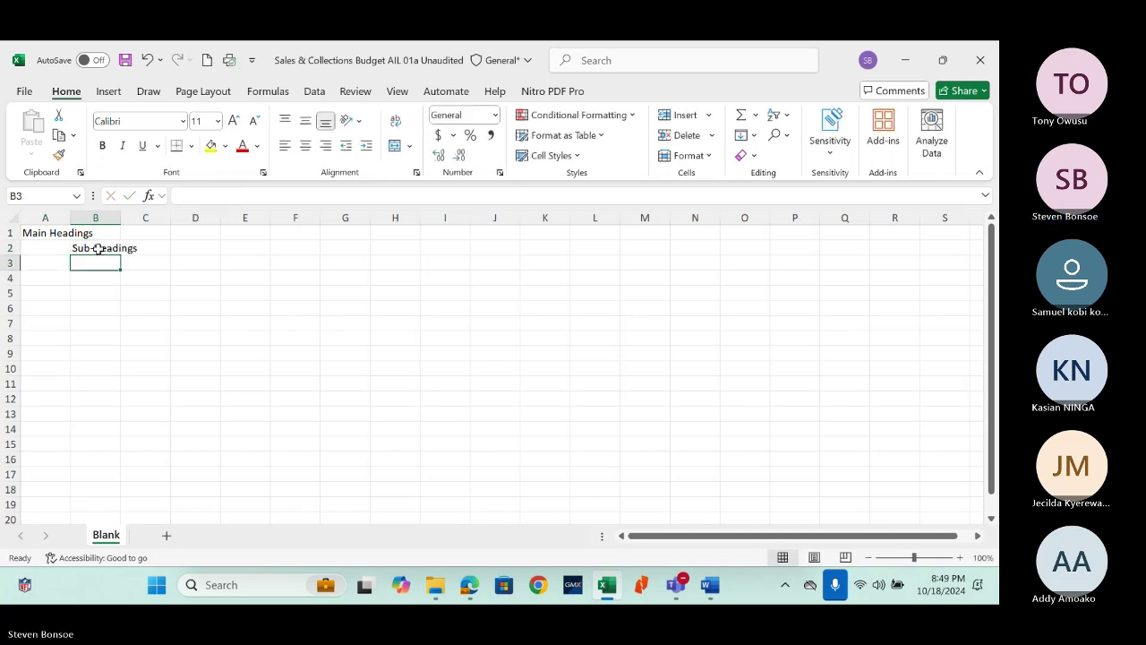
Step: Enter Sub-Sub Headings in cell C3 and Plus / Less in cell D4
click(149, 259)
text(Sub0)
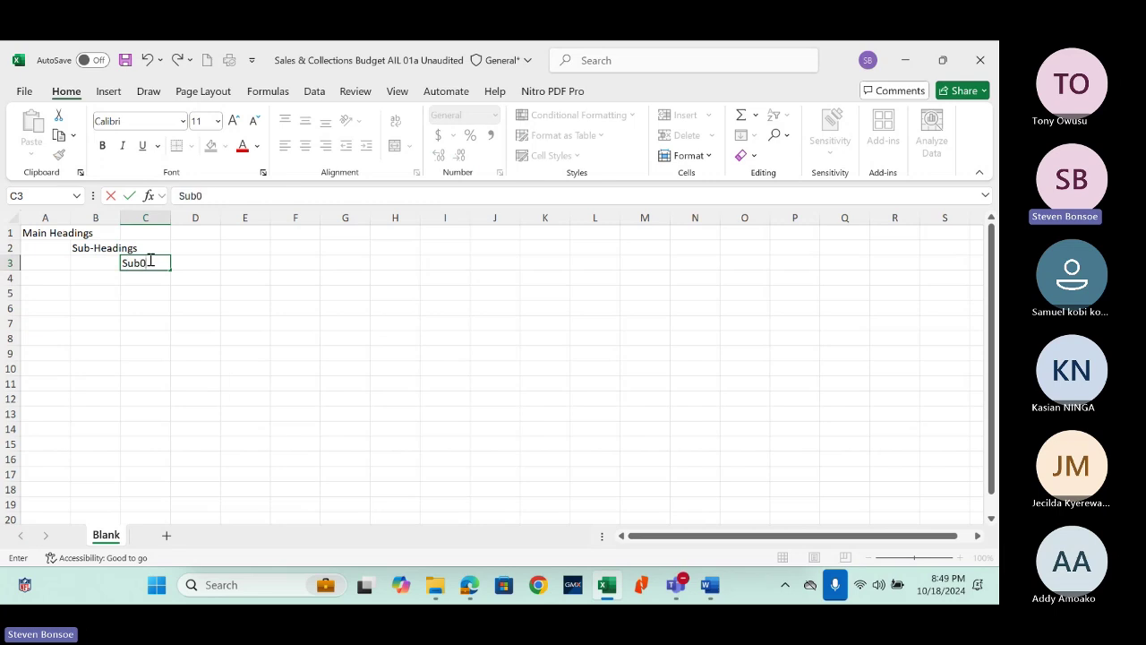
key(BackSpace)
text(-Sub Heading)
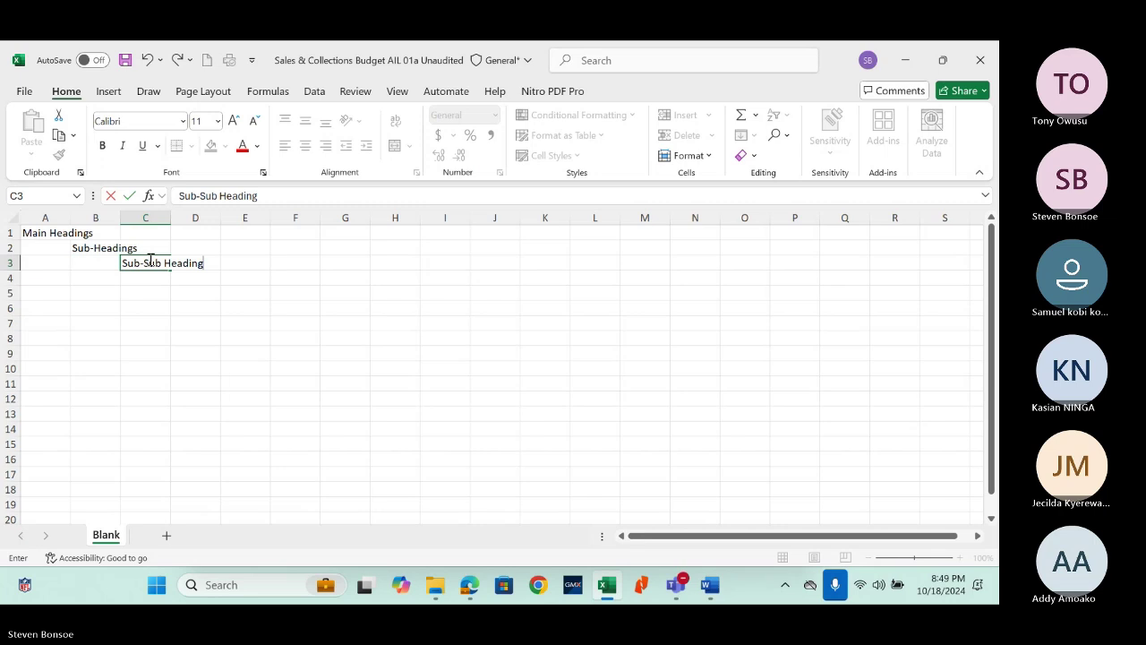
text(s)
key(Return)
key(Right)
text(Pl)
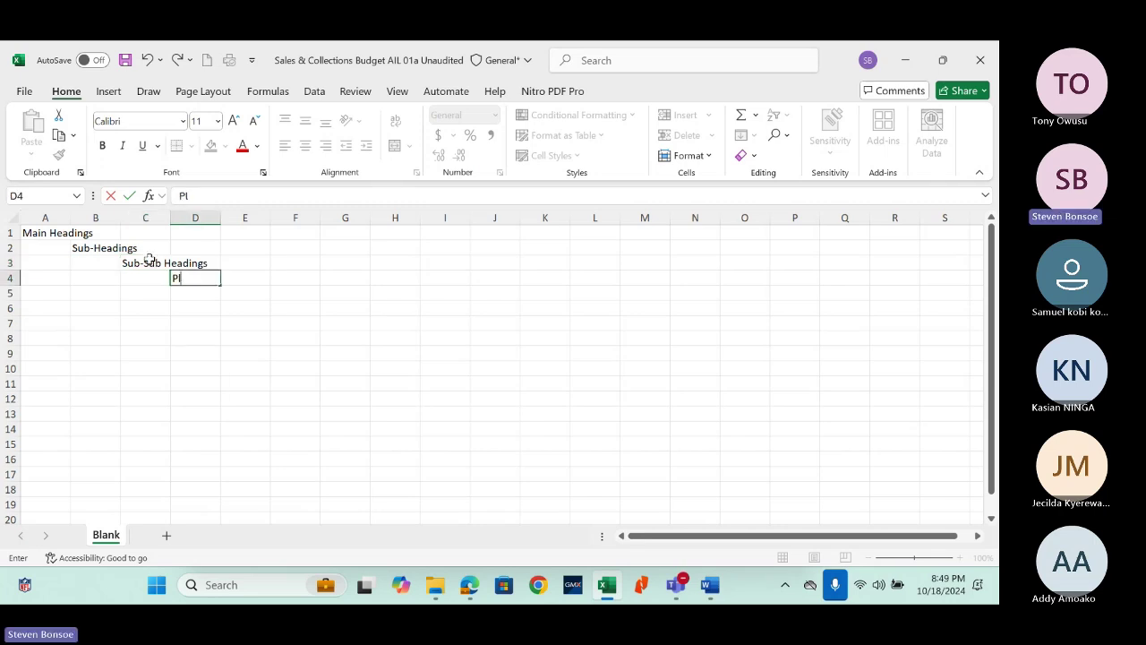
text(us / Less)
Step: Enter Line Items in cell E5 and Constant in cell F6
click(237, 294)
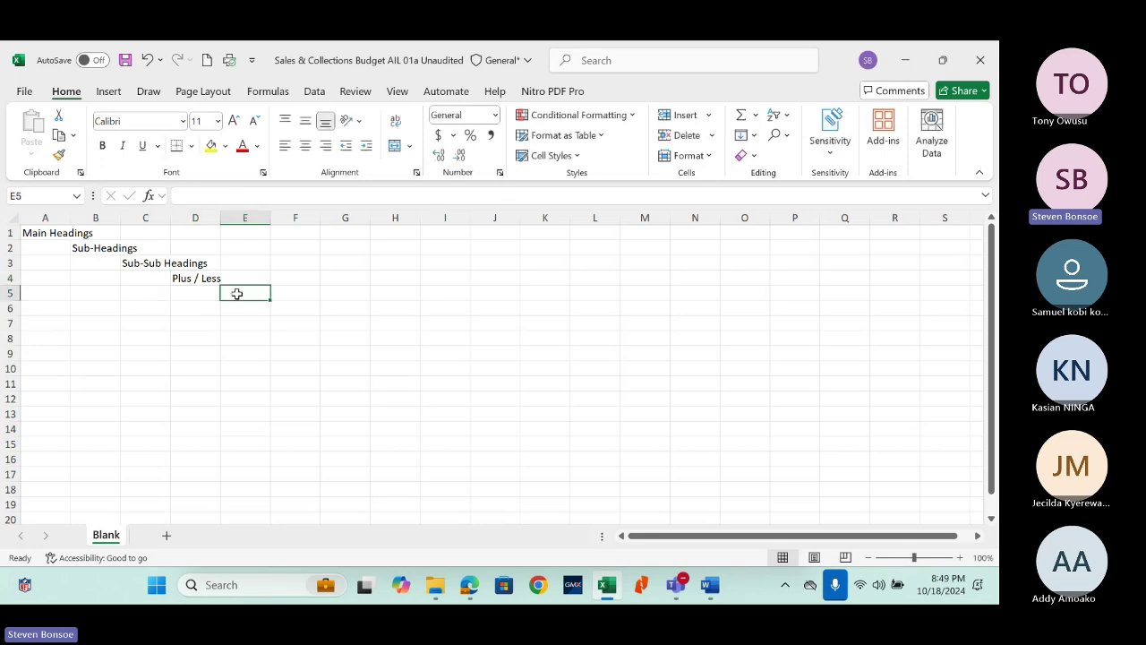
text(Line Items)
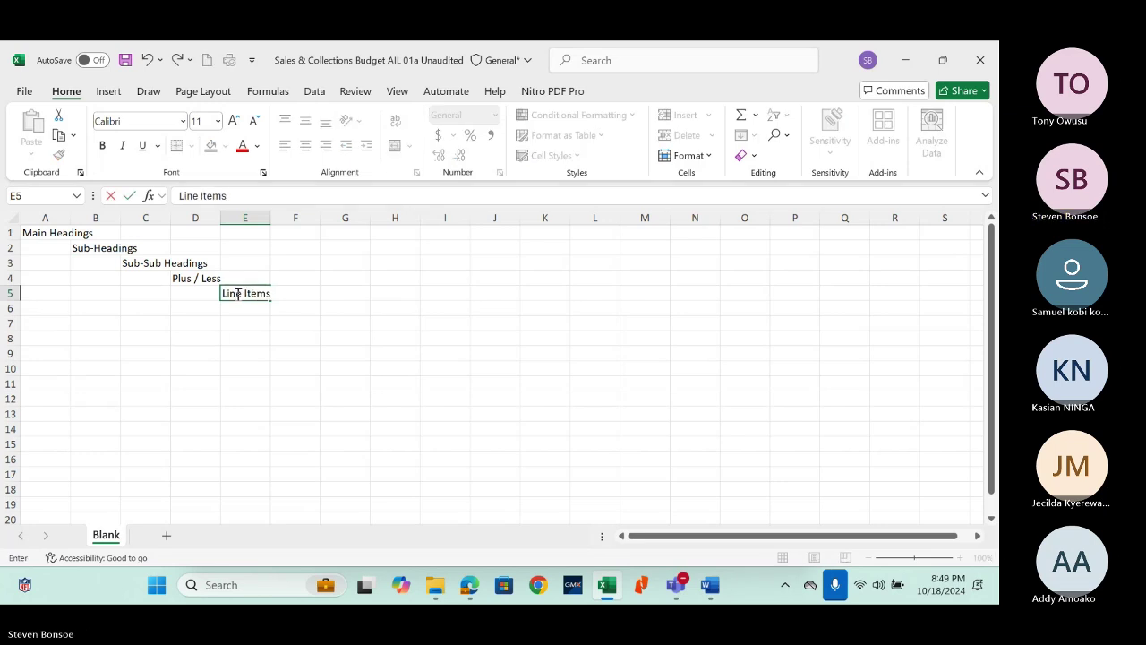
key(Return)
click(291, 315)
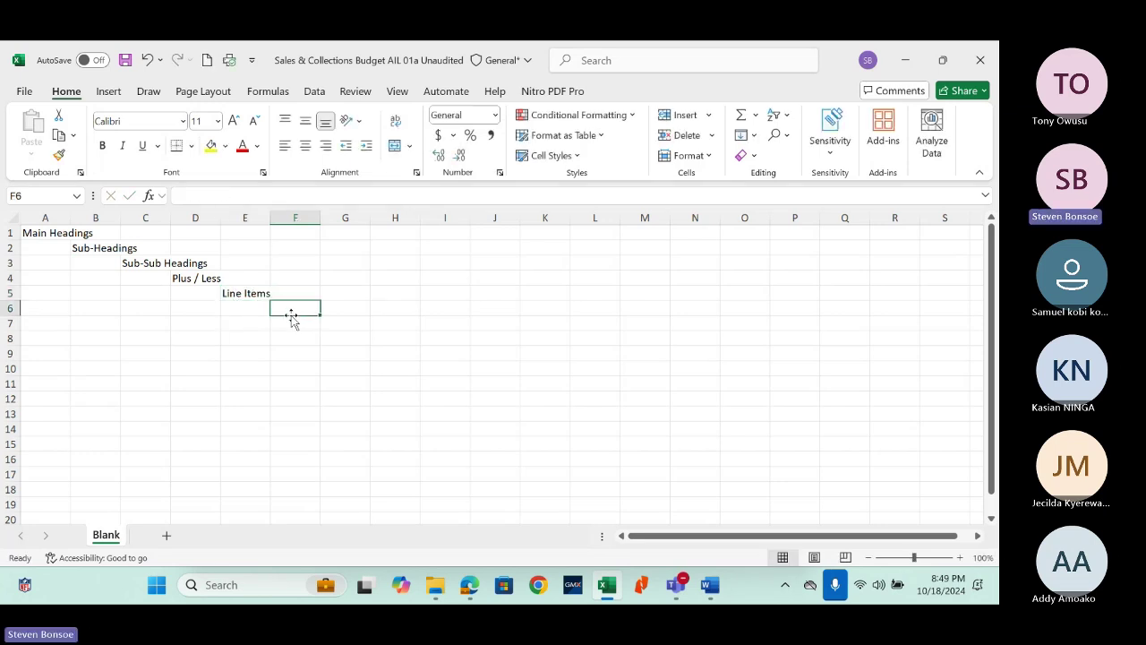
text(Constant)
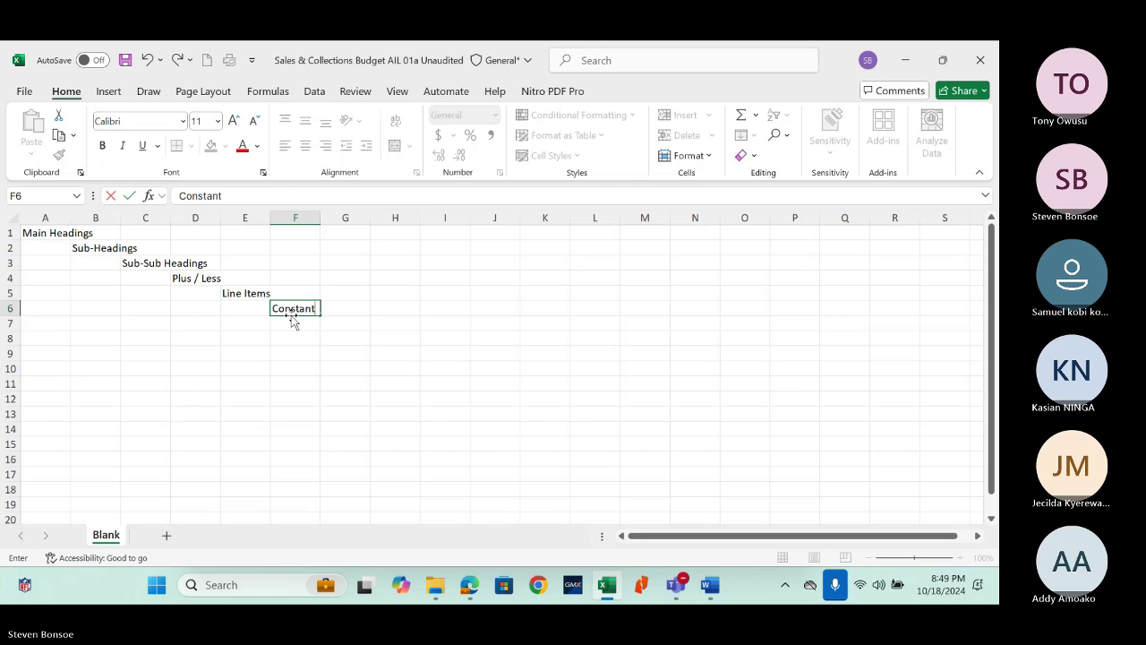
key(Return)
Step: Enter Unit of Measurement in cell G7 and Row Totals in cell H8
click(352, 324)
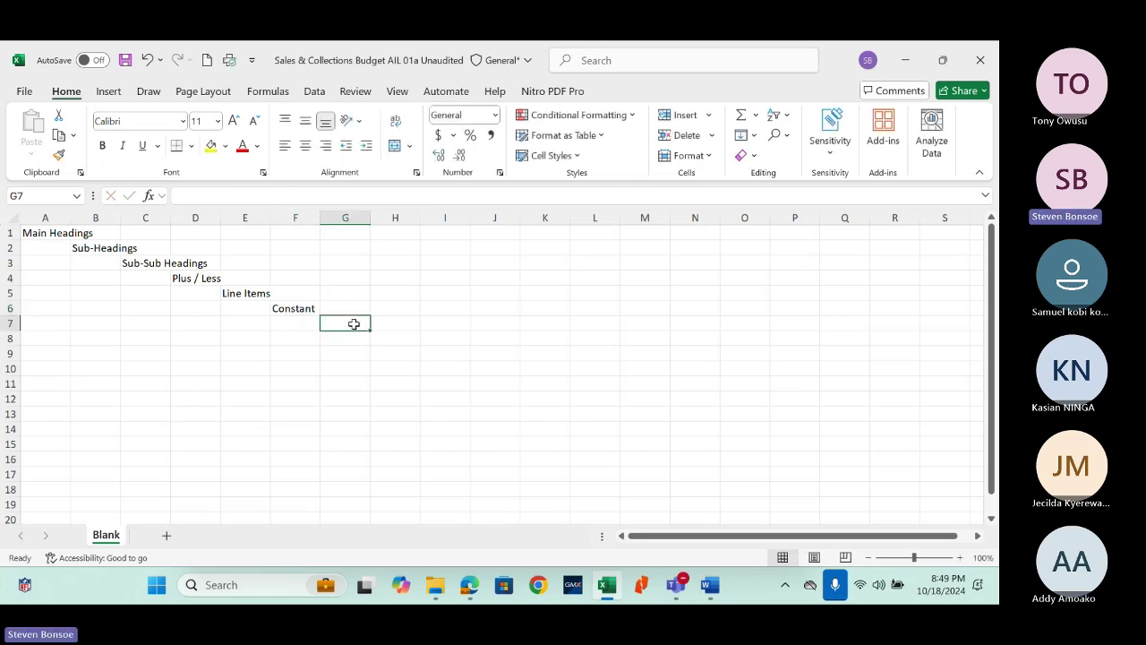
text(Unit of)
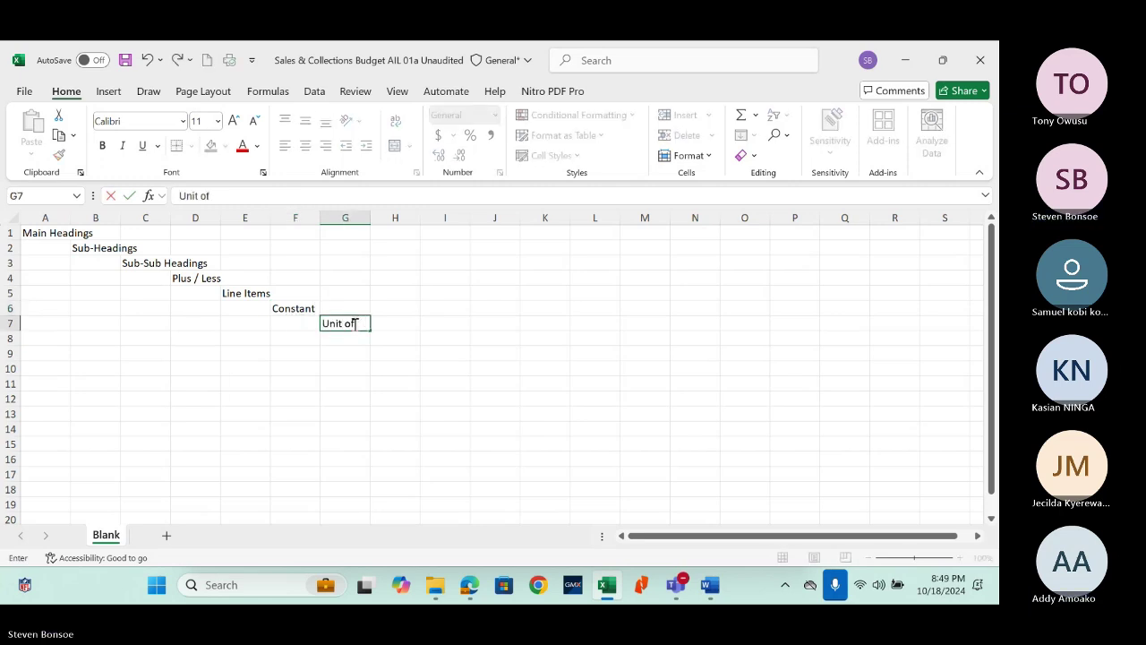
text( Measurement)
key(Return)
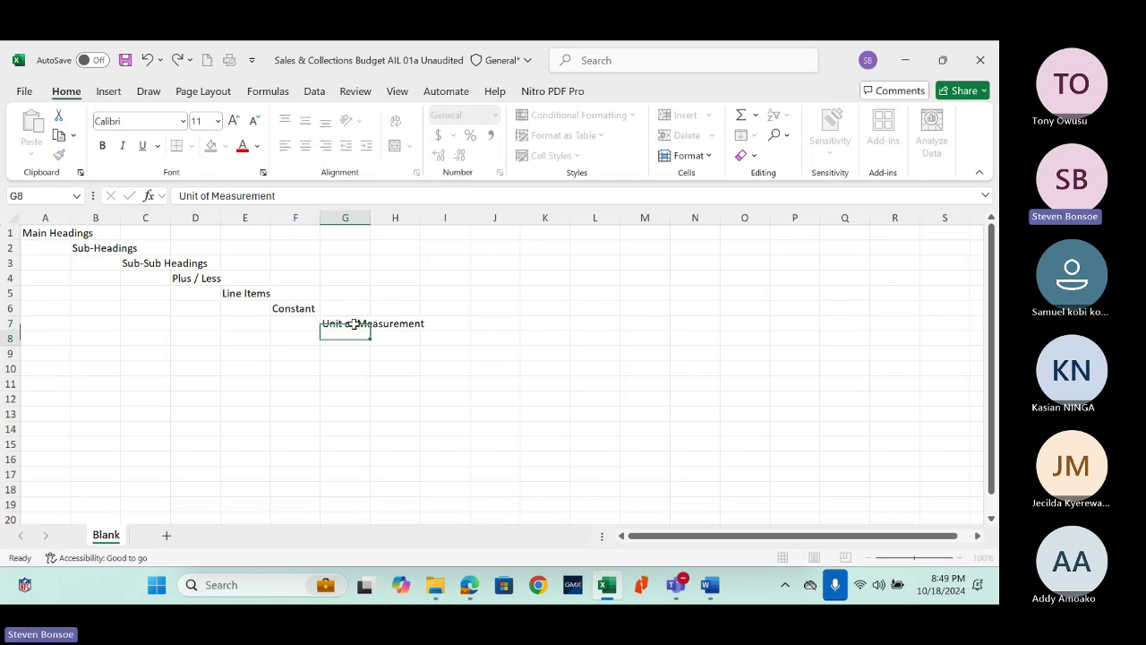
click(394, 337)
text(R)
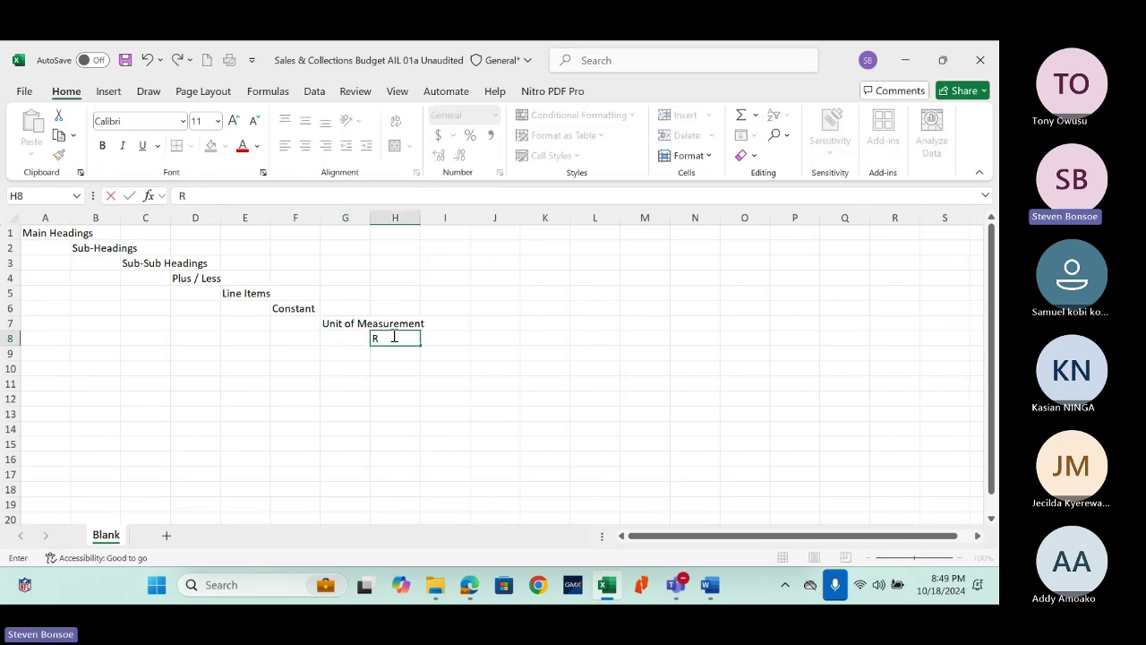
text(ow Totals)
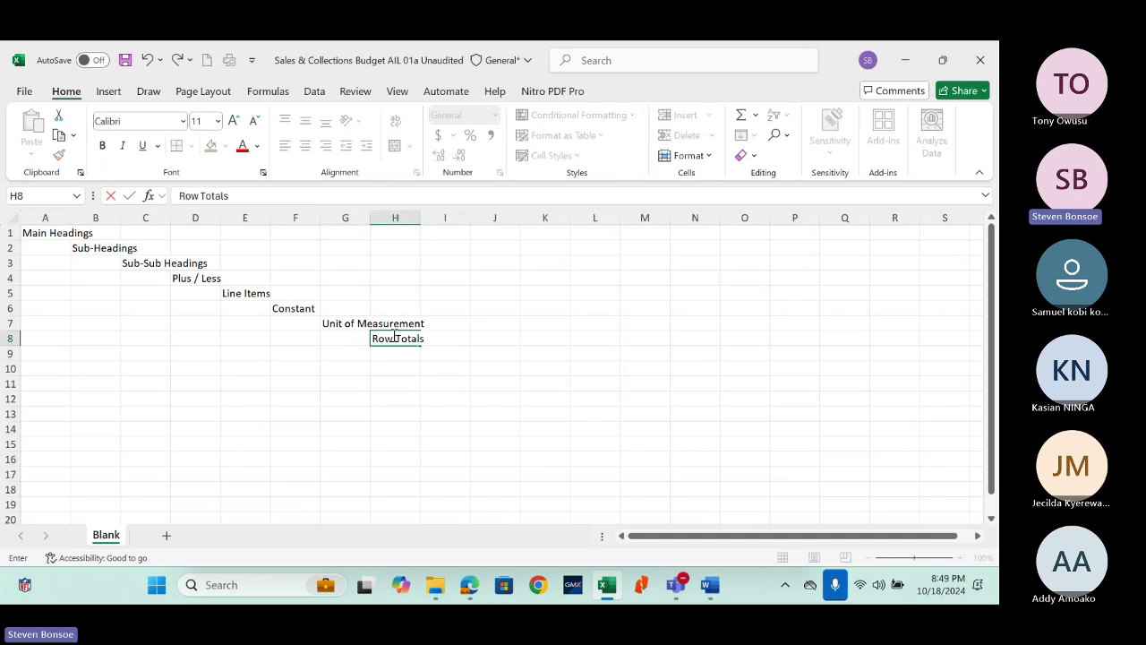
Step: Enter Blank spacer in cell I9 and Time ruler in cell J10
click(443, 354)
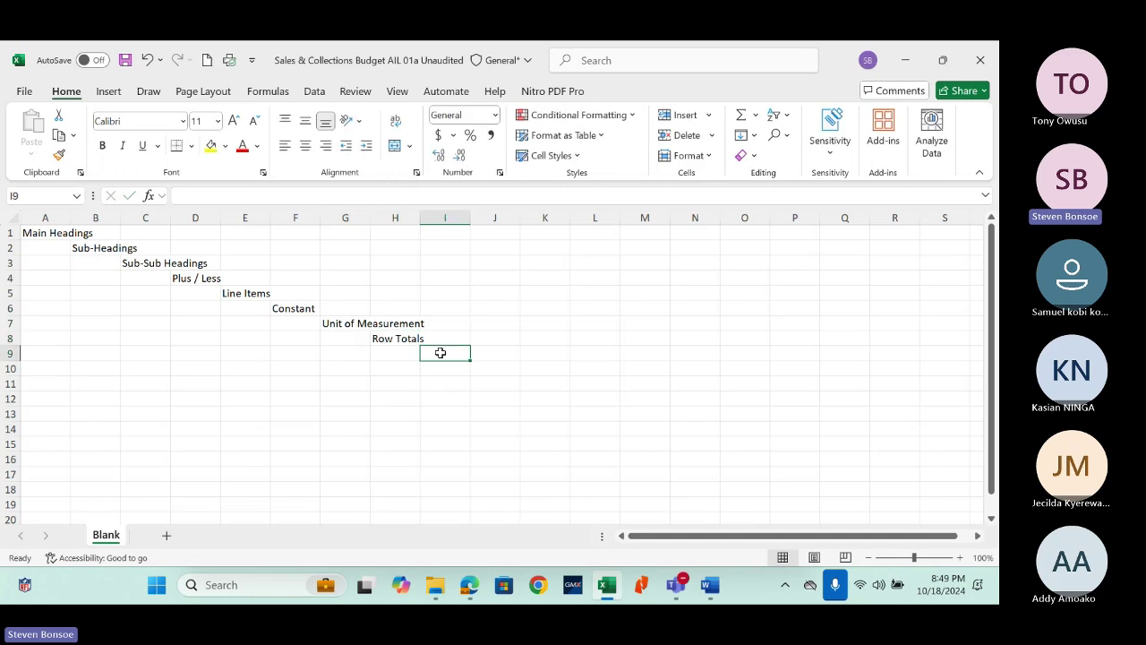
text(Blank)
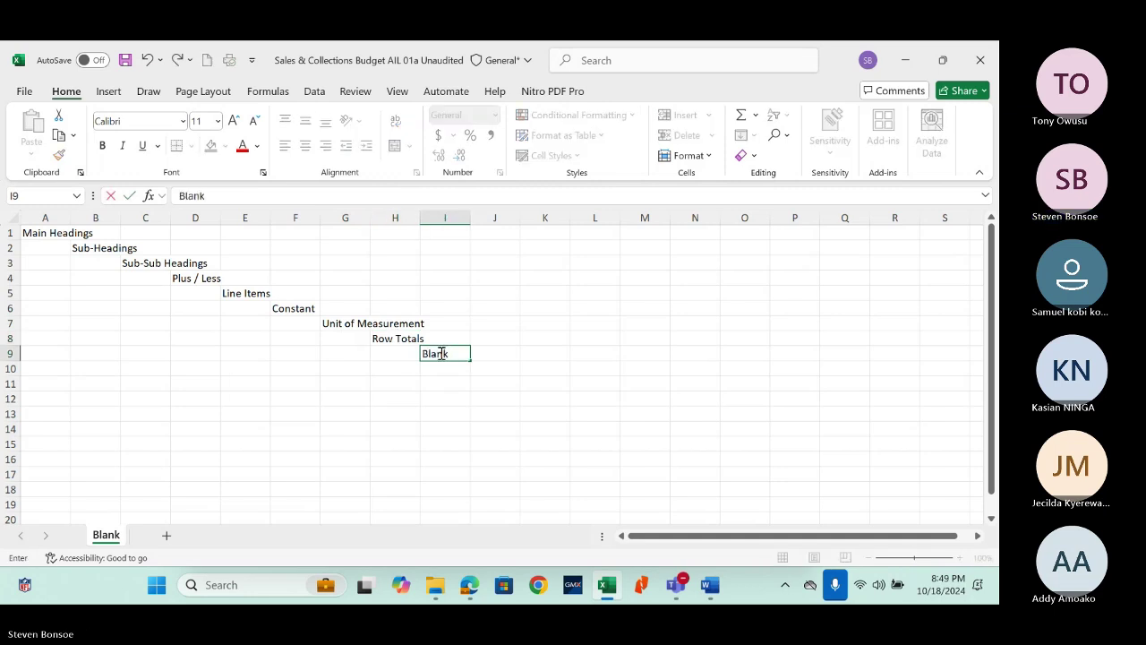
text( spacer)
key(Return)
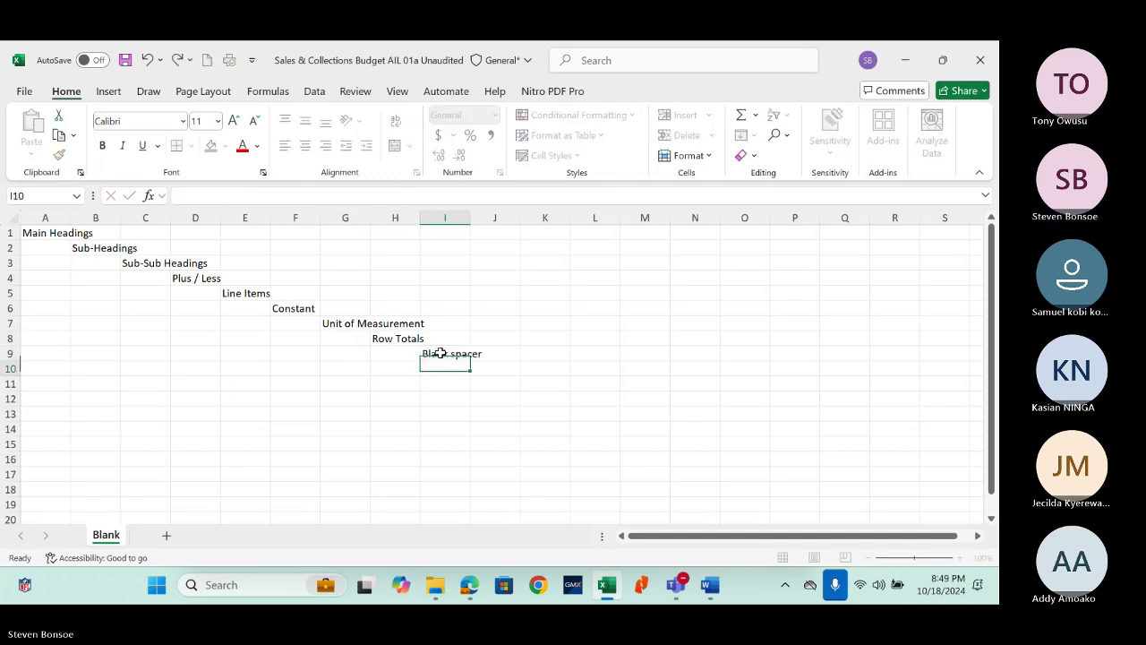
click(486, 369)
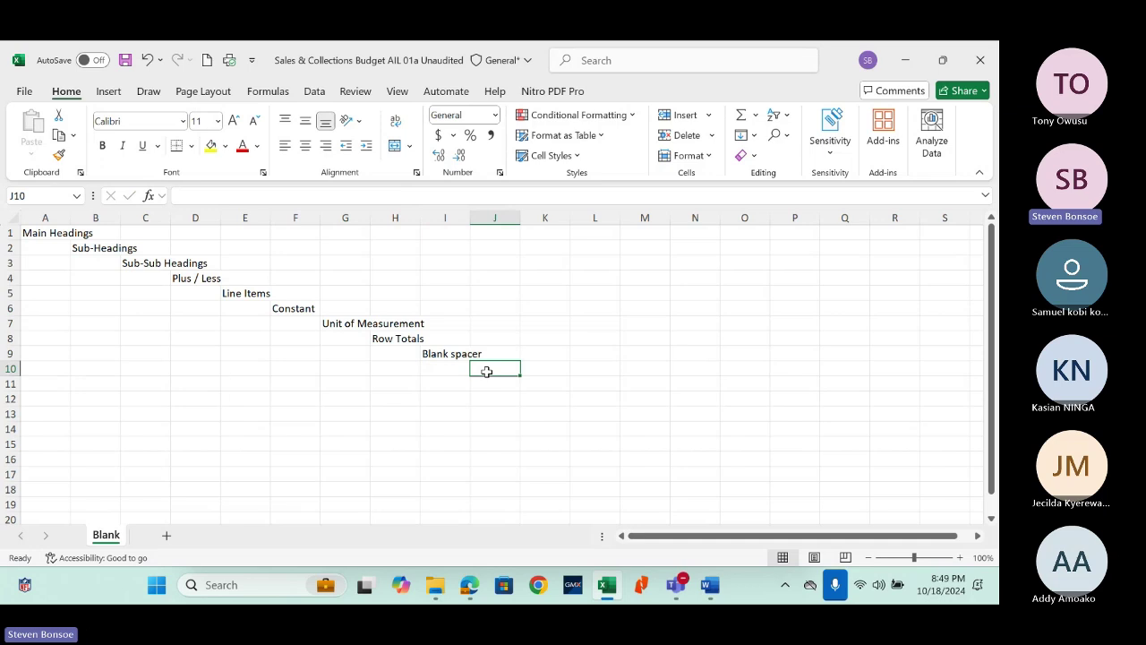
text(Time ruler)
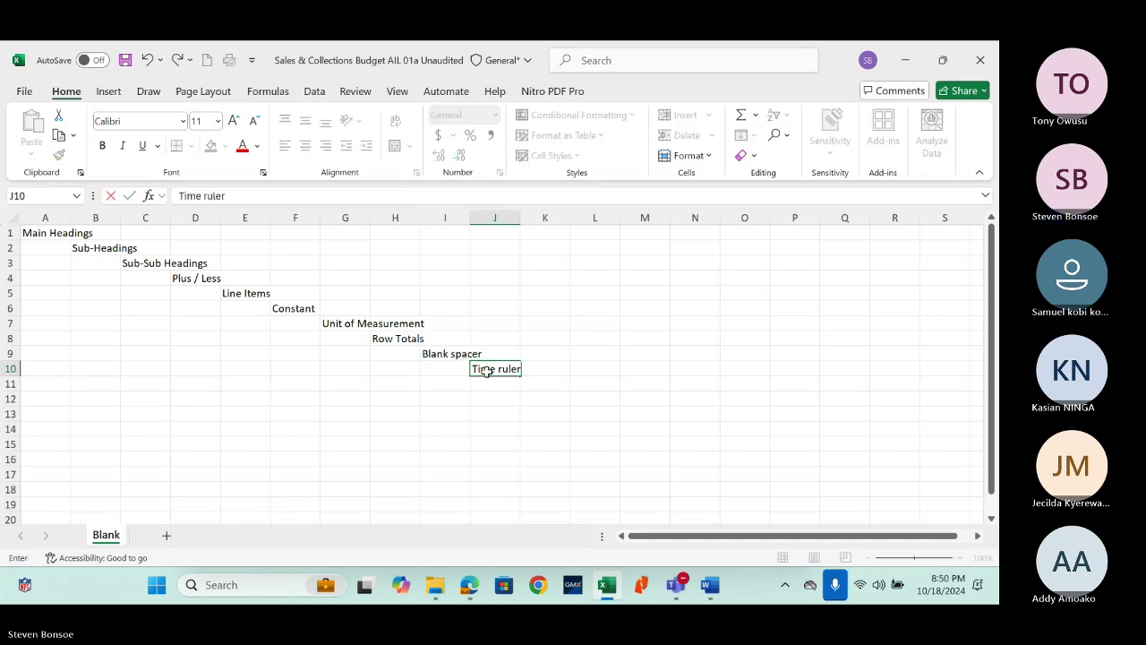
key(Return)
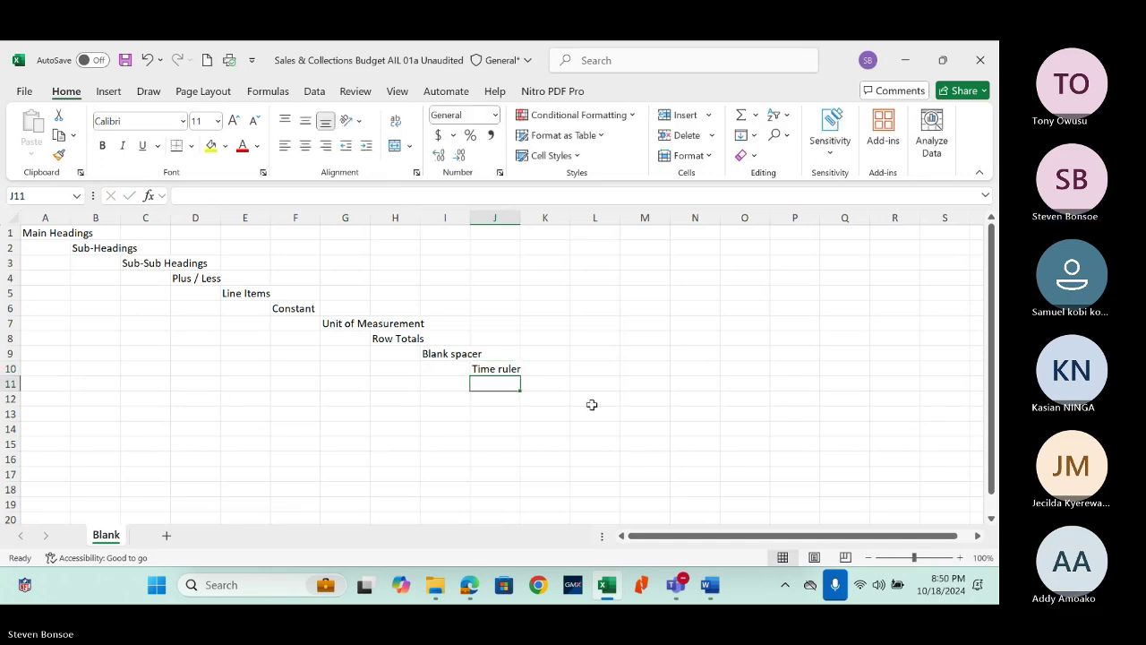
click(591, 402)
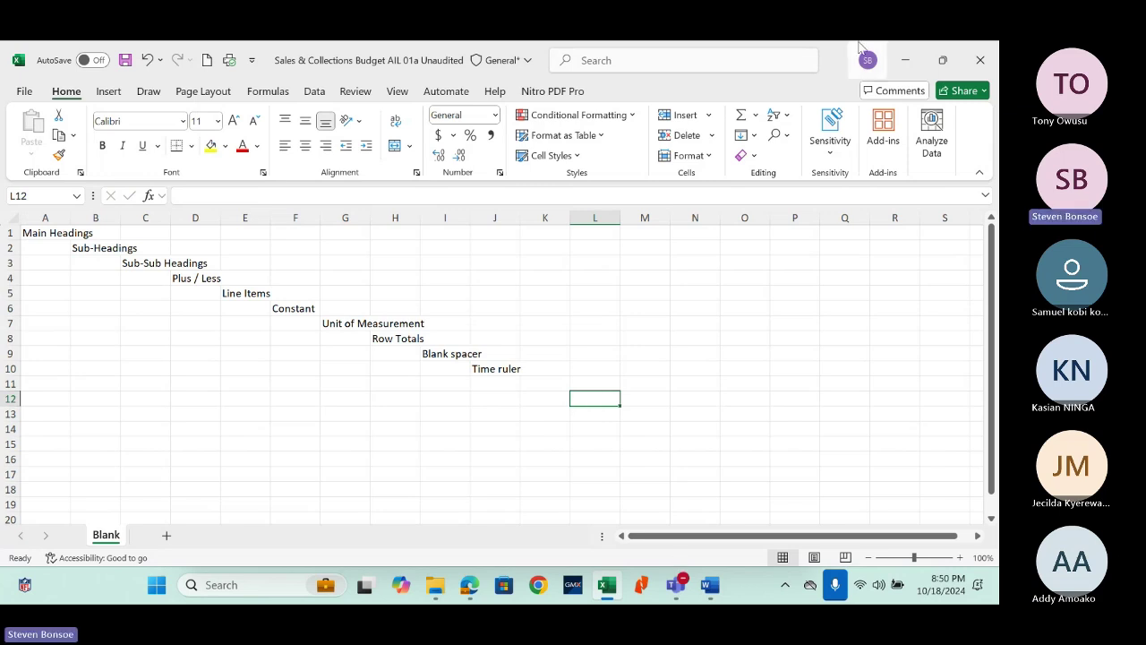
Step: Switch to Microsoft Teams to check the meeting's participants, and return to the desktop
click(903, 68)
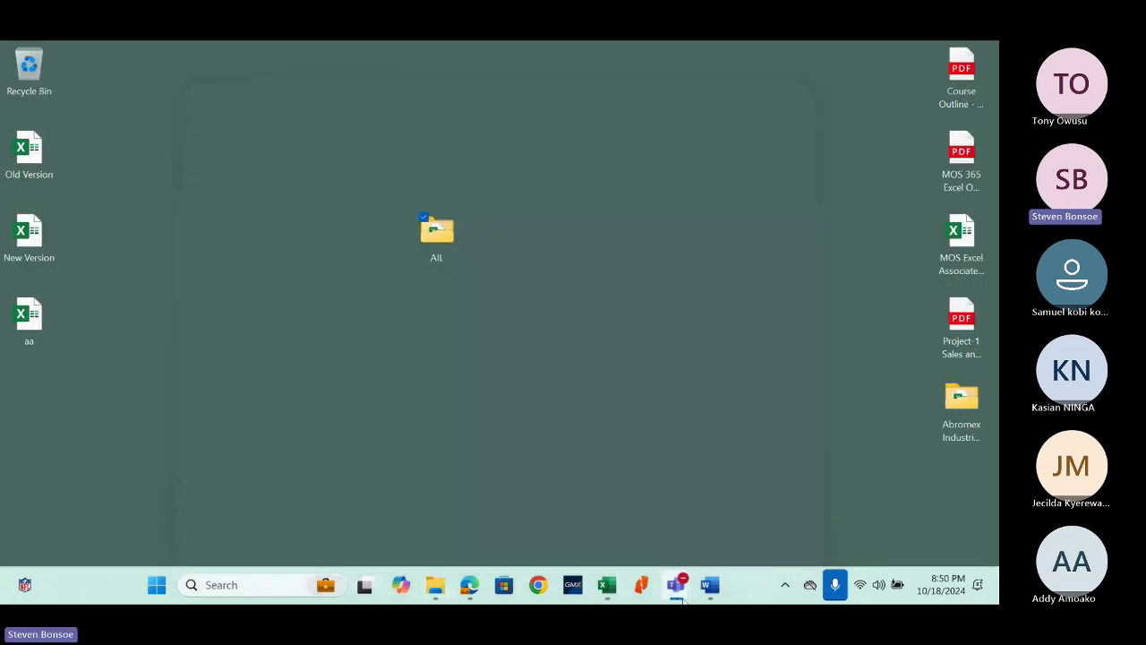
mouse_move(678, 586)
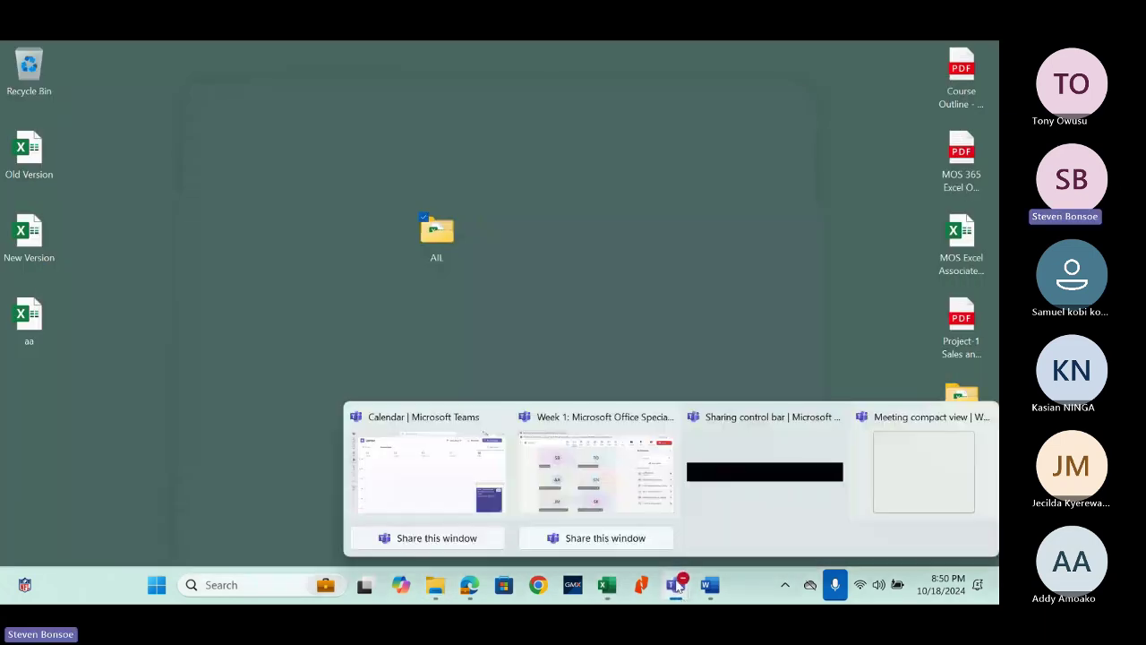
click(607, 510)
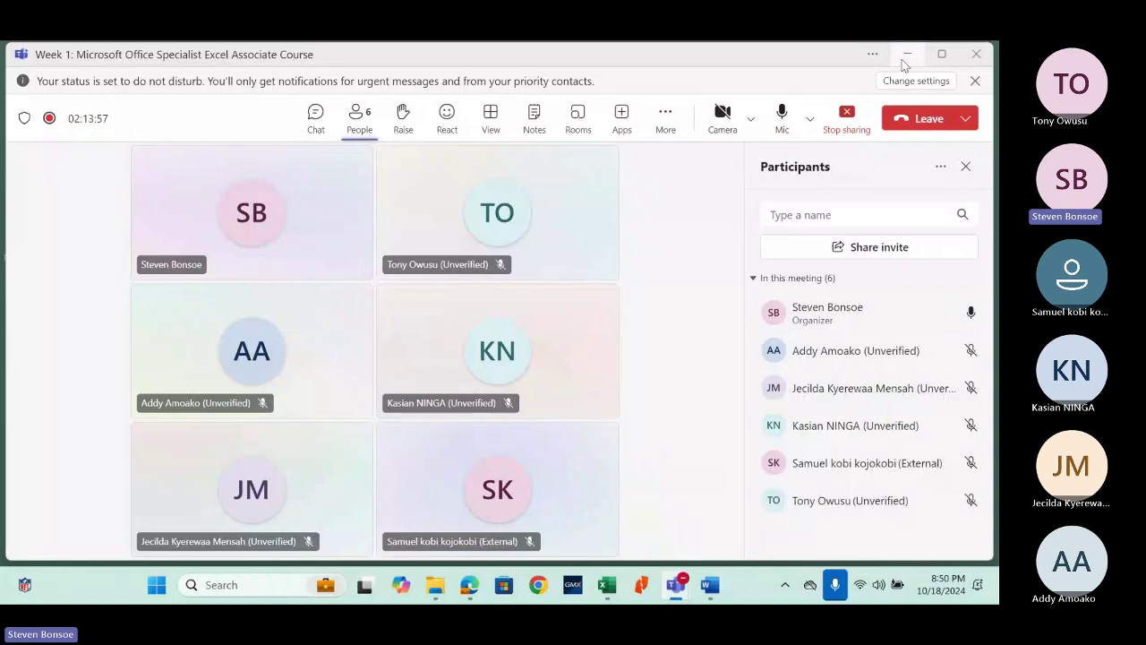
click(907, 54)
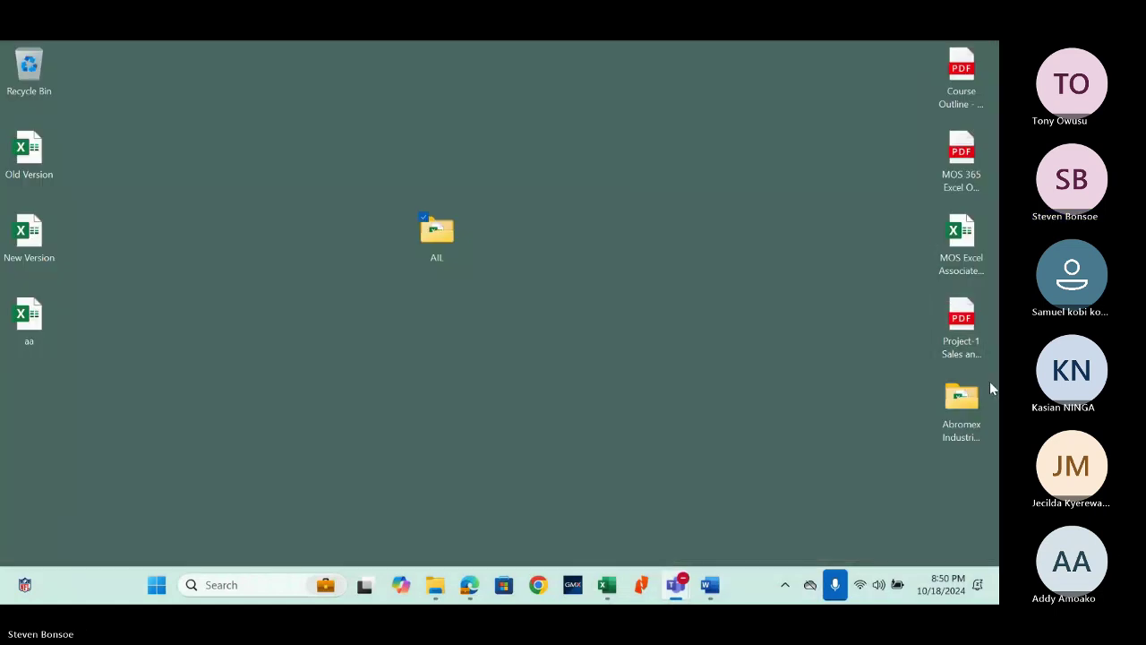
Step: Open the AIL 01a workbook from the Abromex Industries Limited folder on the desktop
click(956, 402)
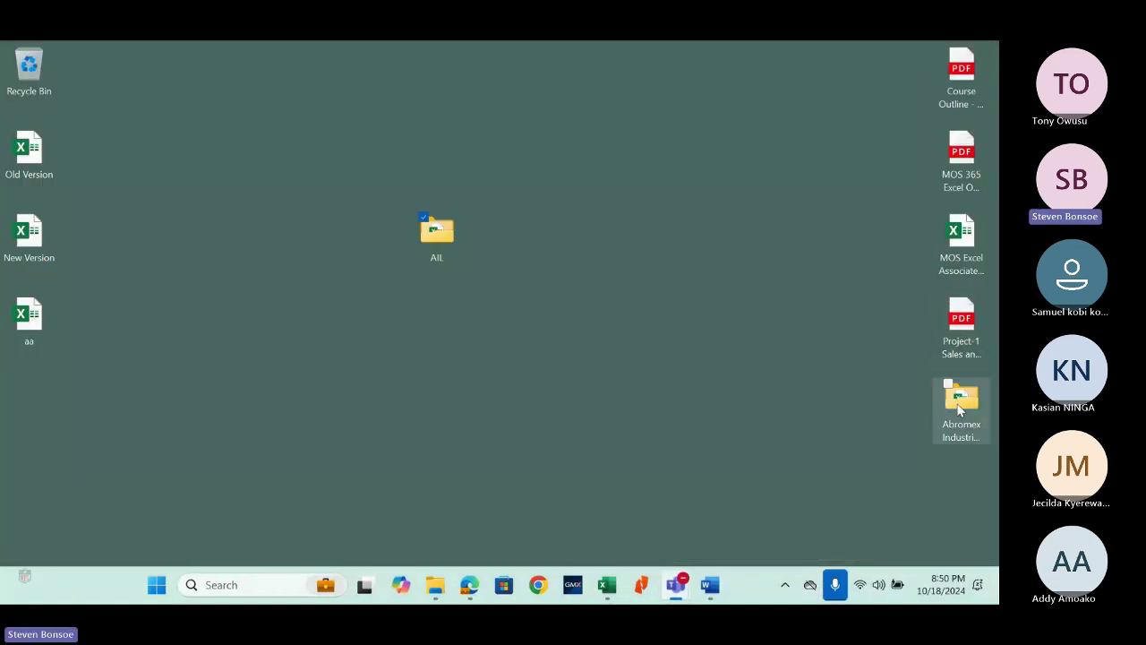
double_click(958, 408)
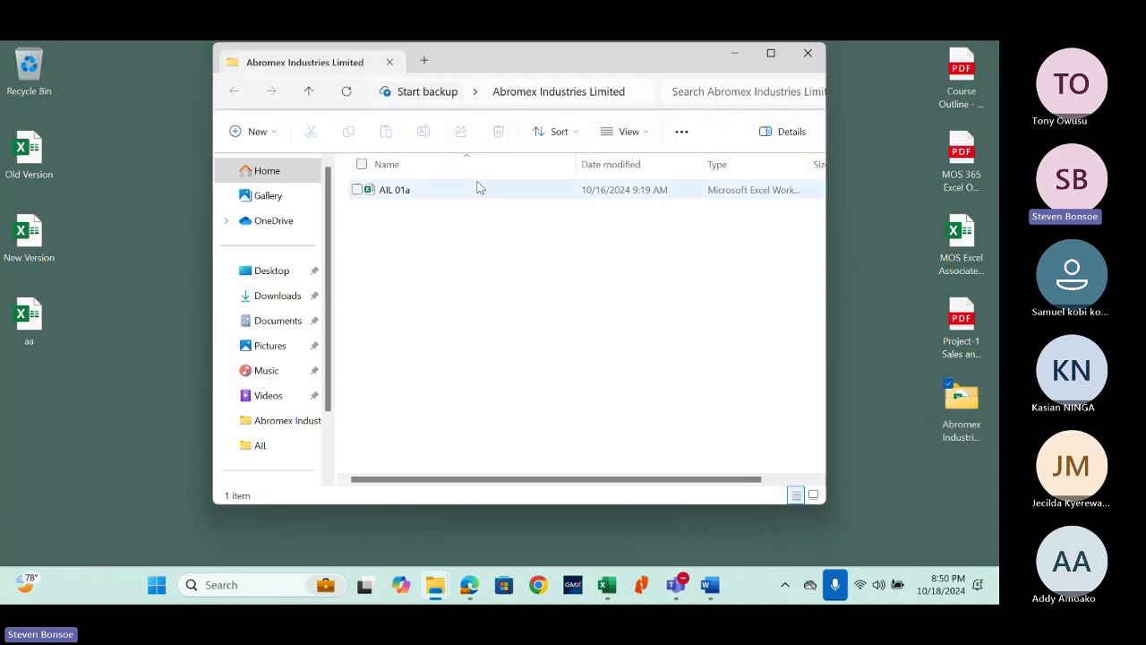
click(440, 191)
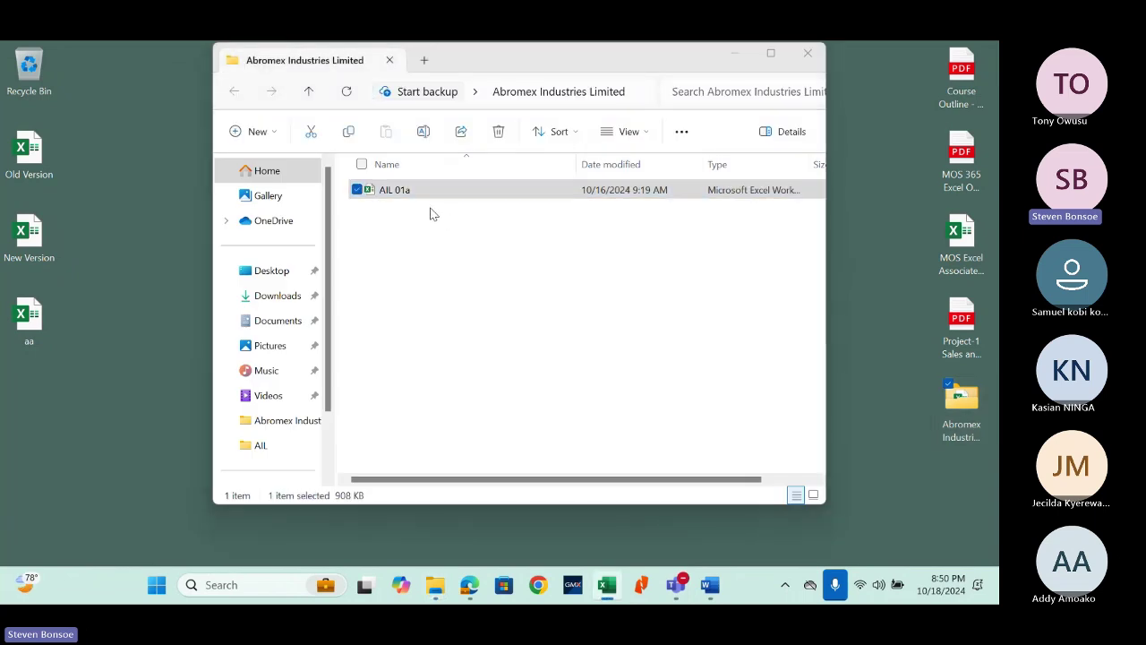
key(Return)
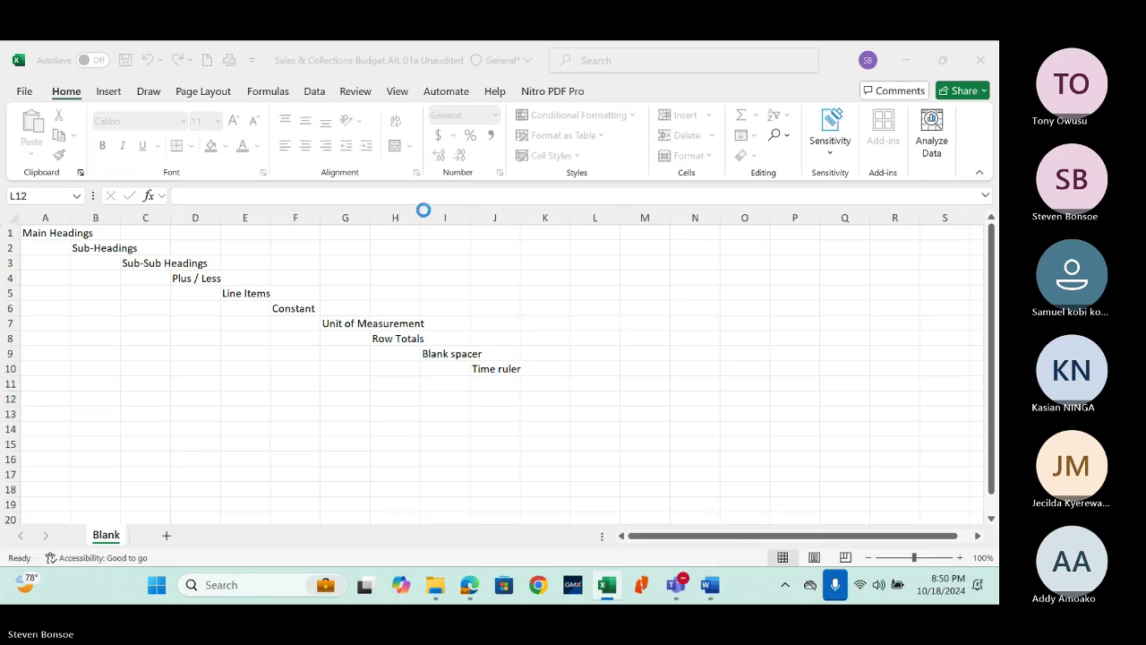
Step: Examine the layouts of the Temp, Assumptions and Sales & Collections worksheets in the AIL 01a workbook
click(112, 537)
click(144, 541)
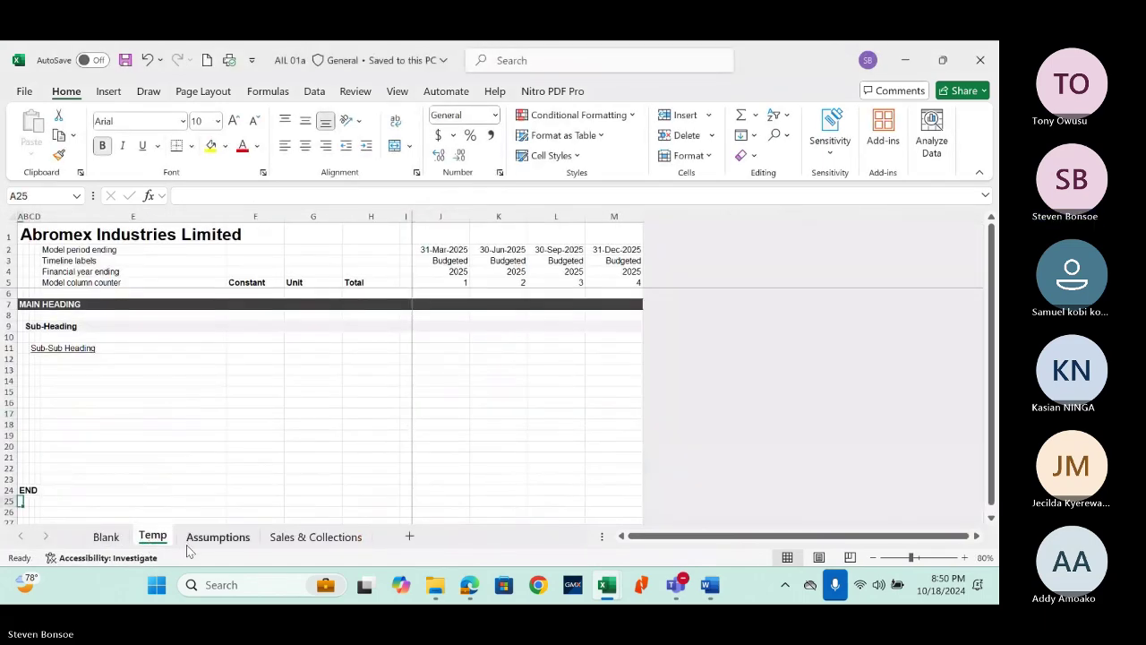
click(215, 537)
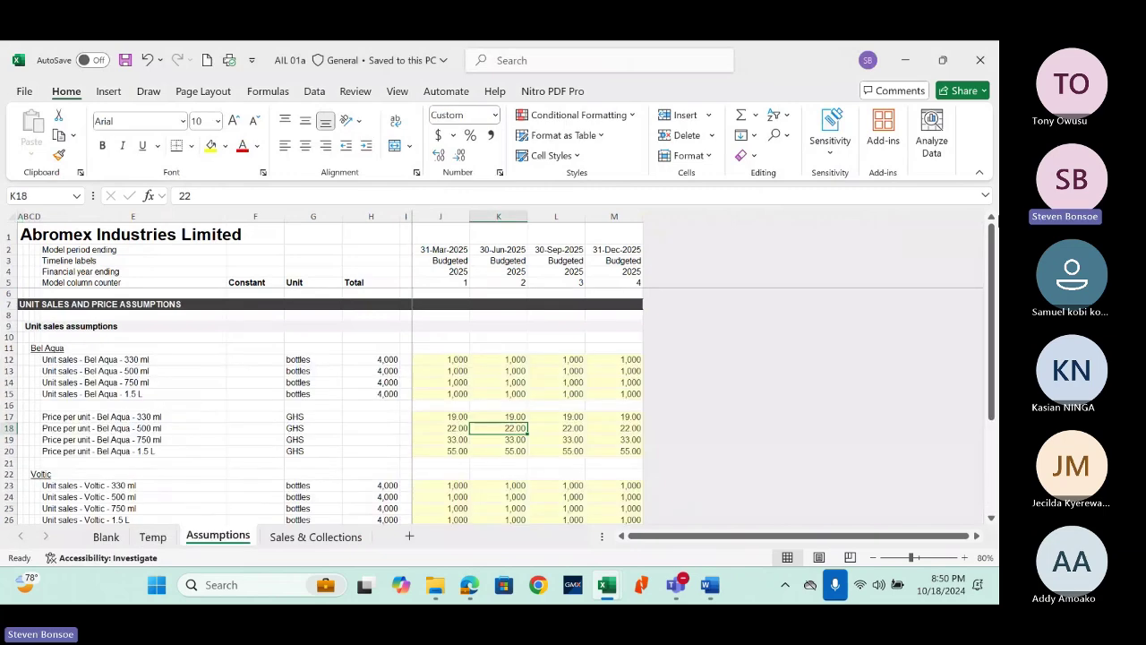
mouse_move(991, 260)
mouse_down()
mouse_move(994, 295)
mouse_move(993, 240)
mouse_up()
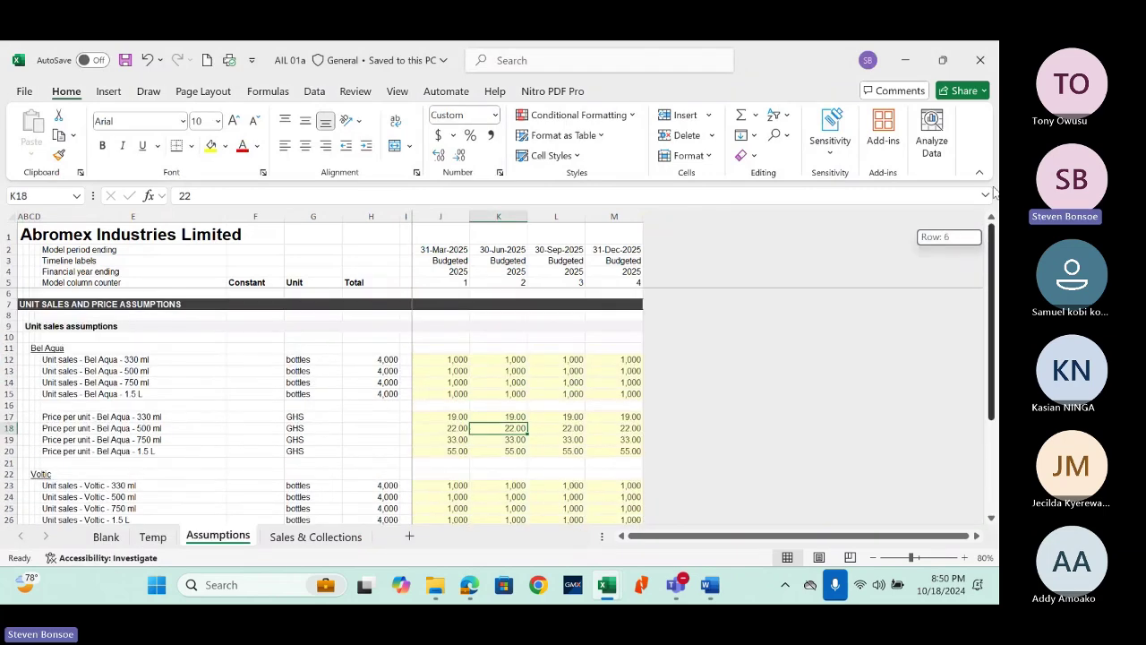
click(334, 537)
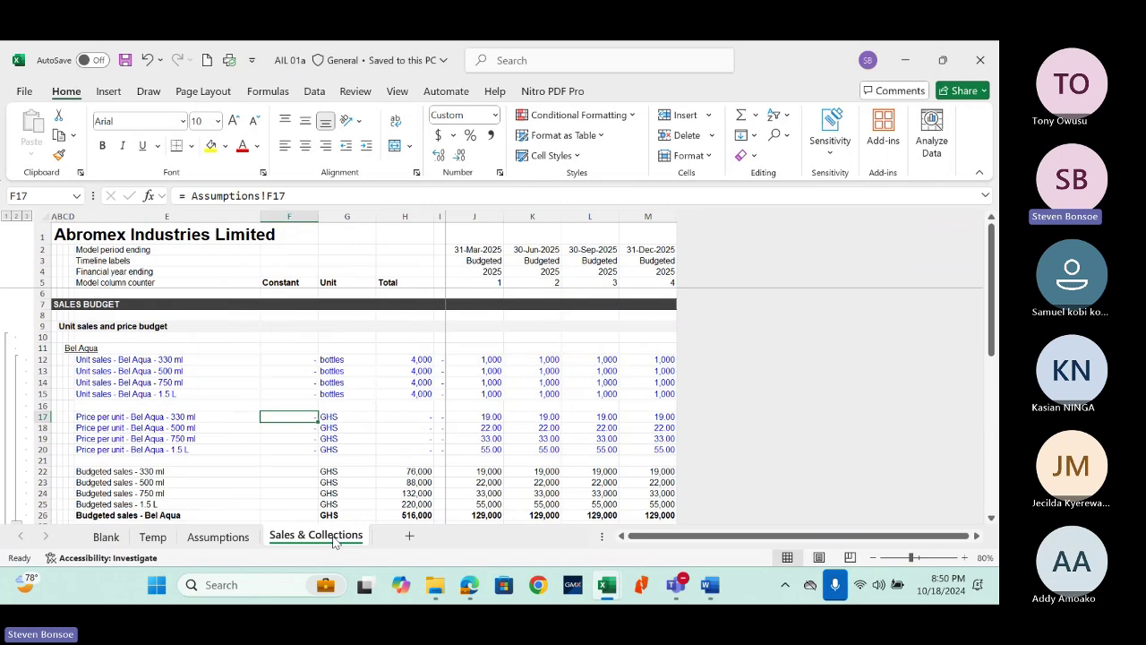
mouse_move(991, 250)
mouse_down()
mouse_move(991, 358)
mouse_move(985, 236)
mouse_up()
click(285, 337)
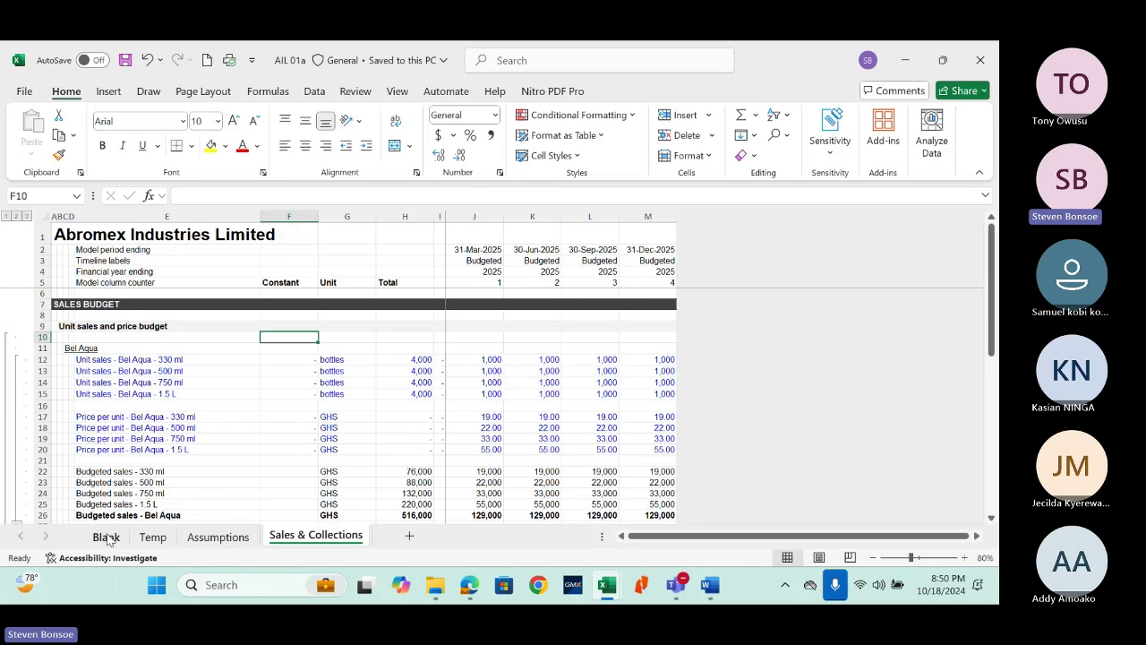
Step: Review the AIL 01a worksheets from Blank through Sales & Collections once more, and close the workbook
click(106, 537)
click(154, 537)
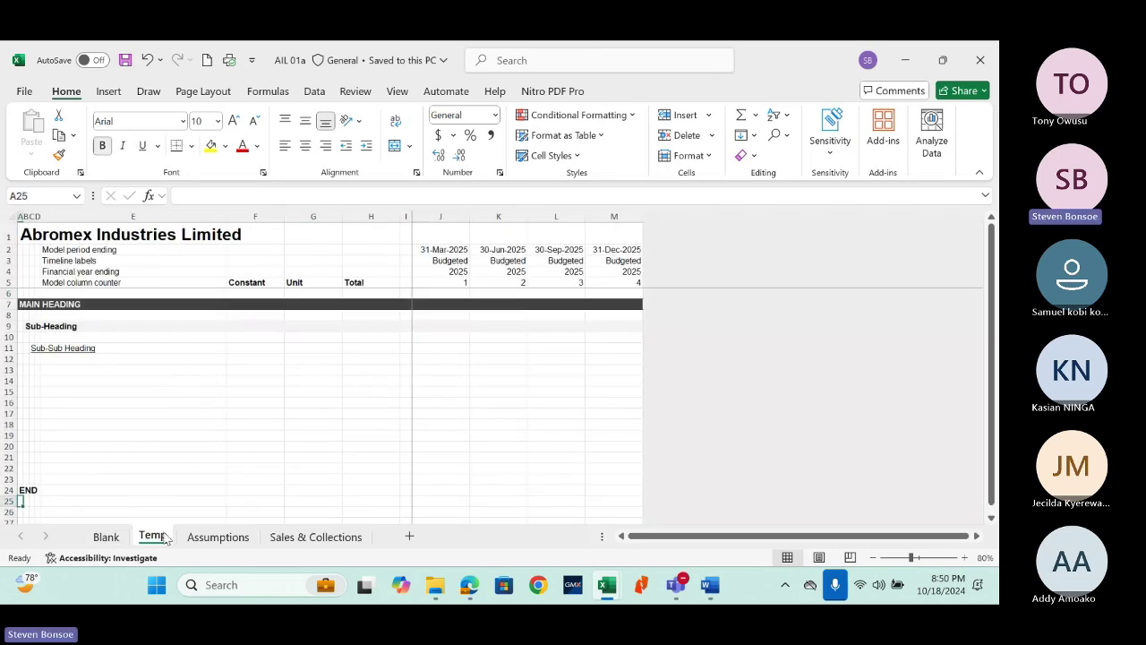
click(226, 539)
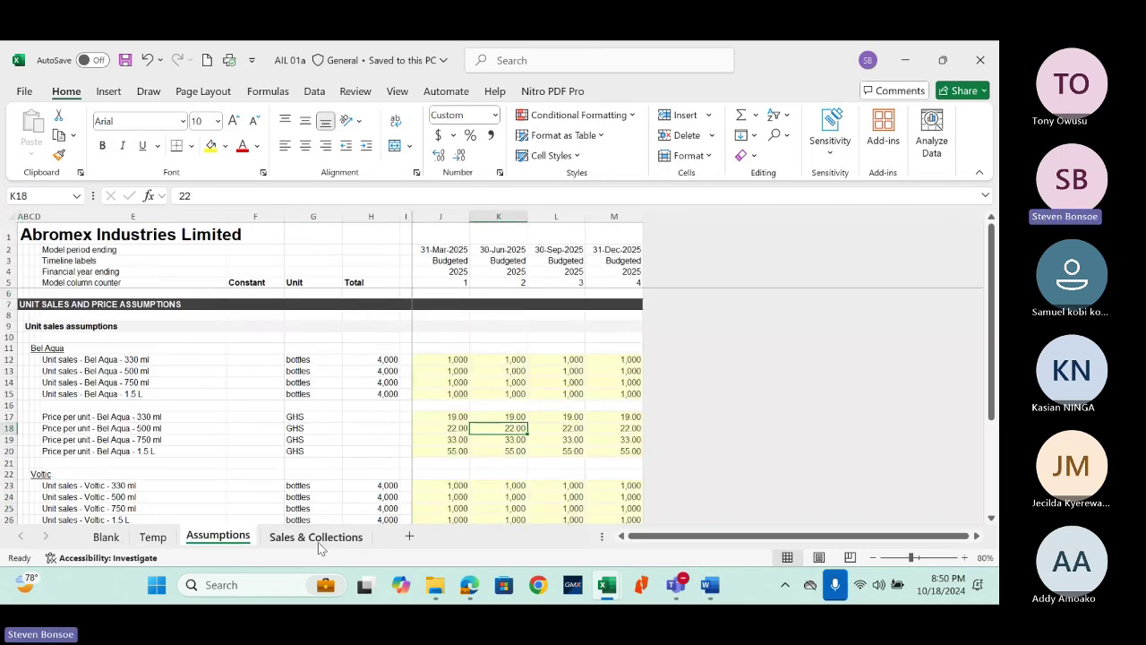
click(318, 540)
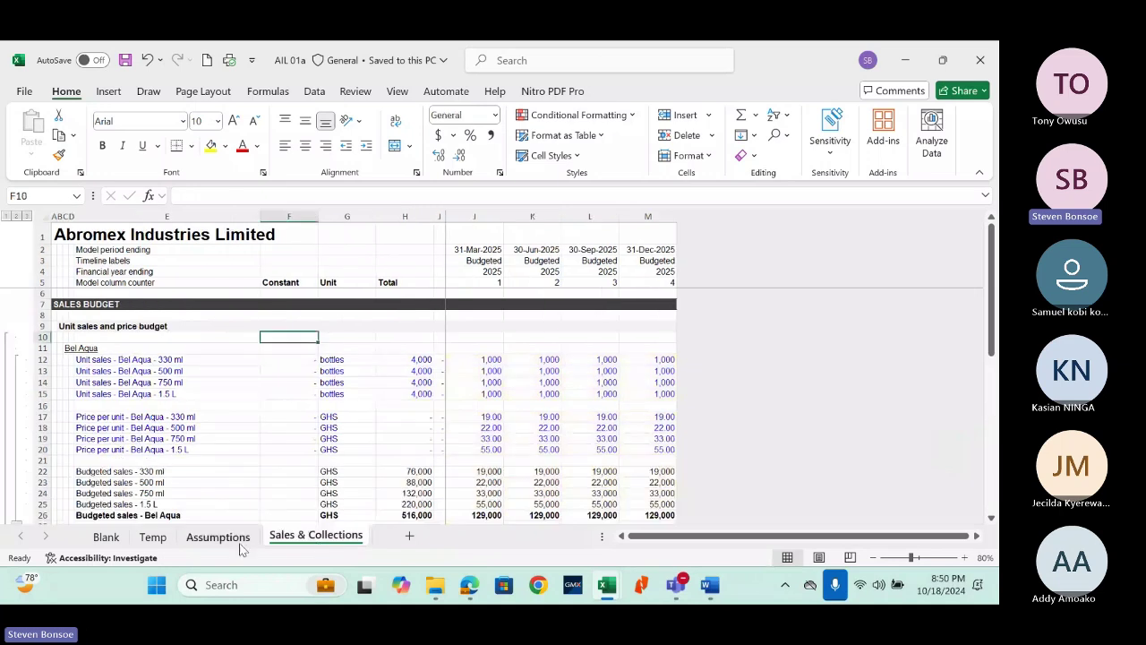
click(236, 539)
click(539, 349)
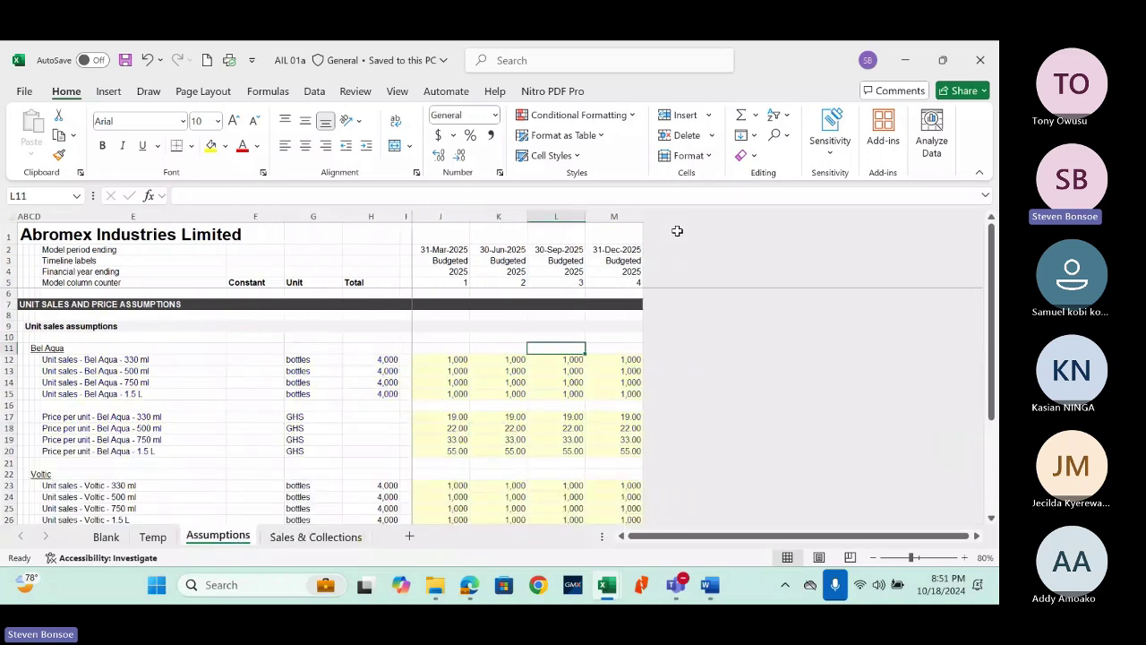
click(989, 66)
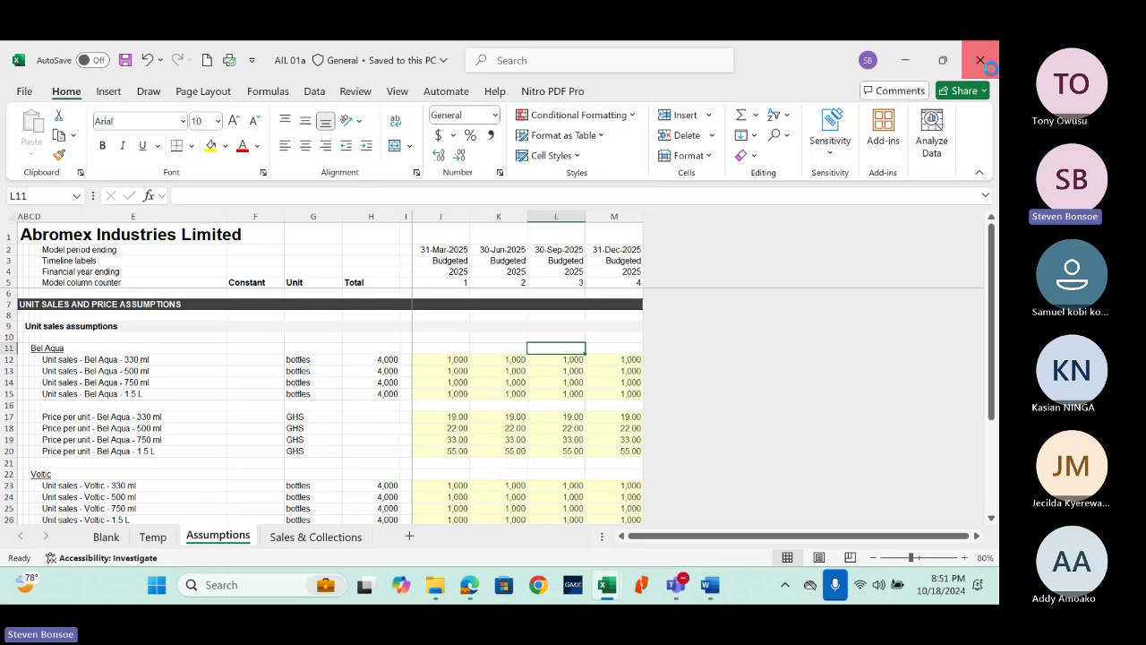
Step: Go through the column purpose labels on the Blank sheet one by one, from Main Headings in A1 to Time ruler in J10
click(49, 235)
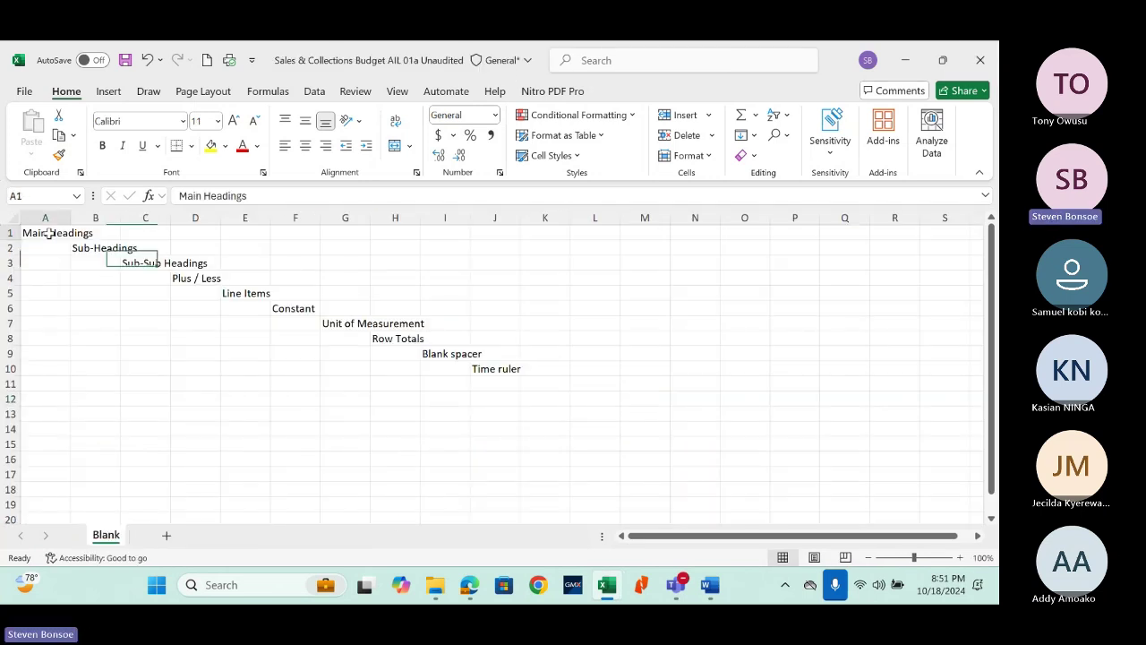
click(97, 254)
click(138, 264)
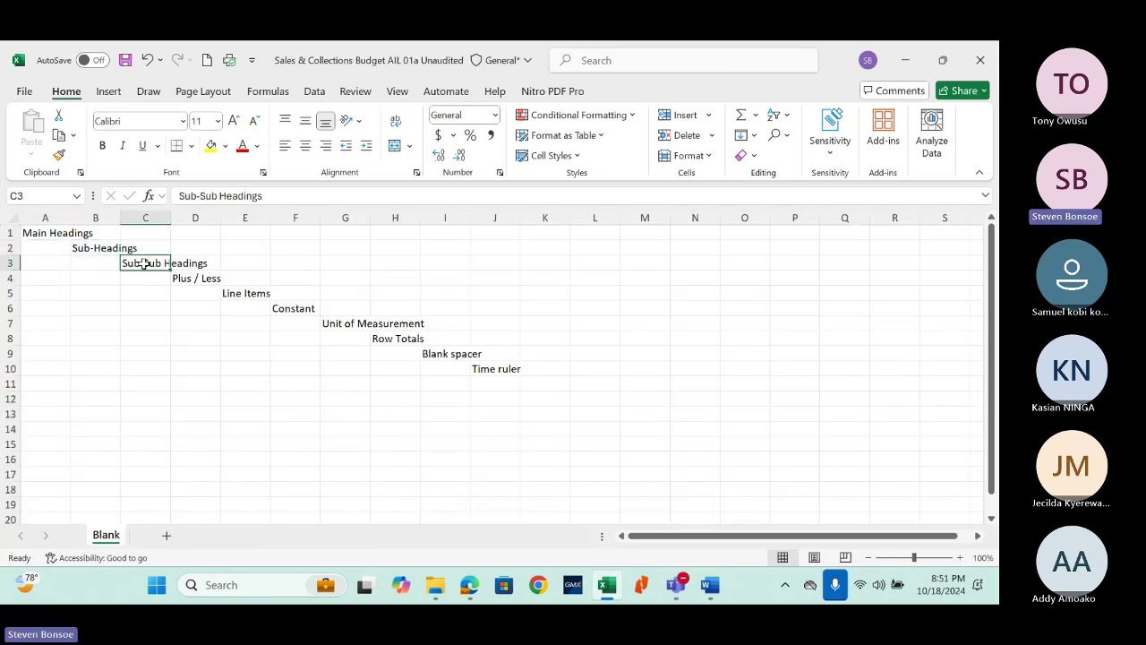
click(190, 278)
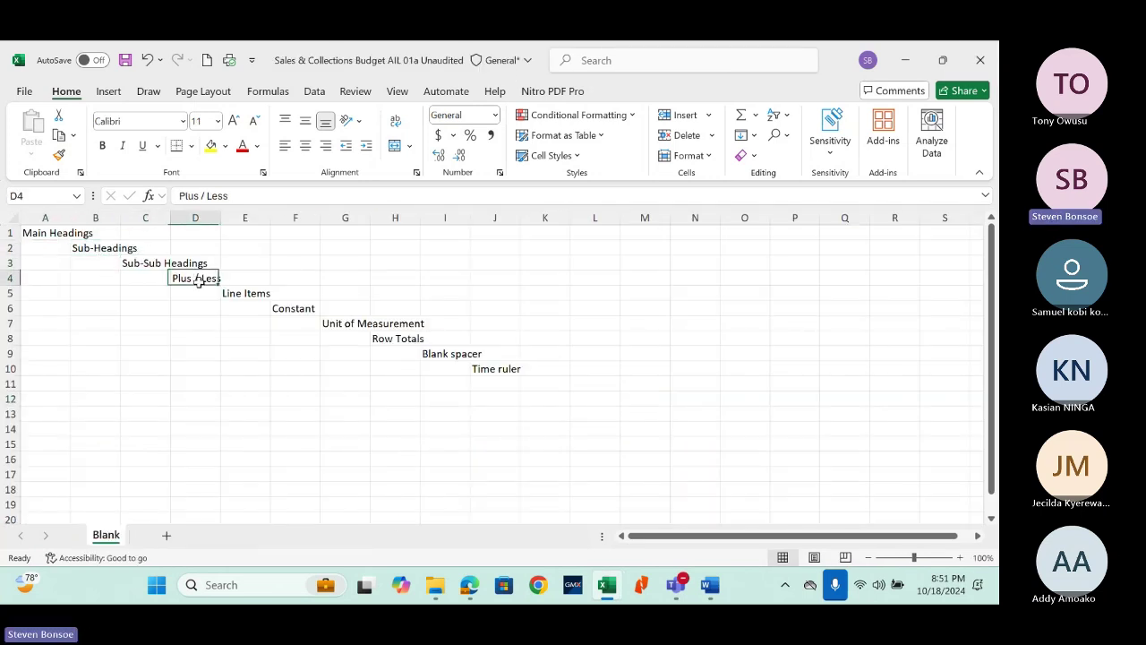
click(250, 293)
click(313, 306)
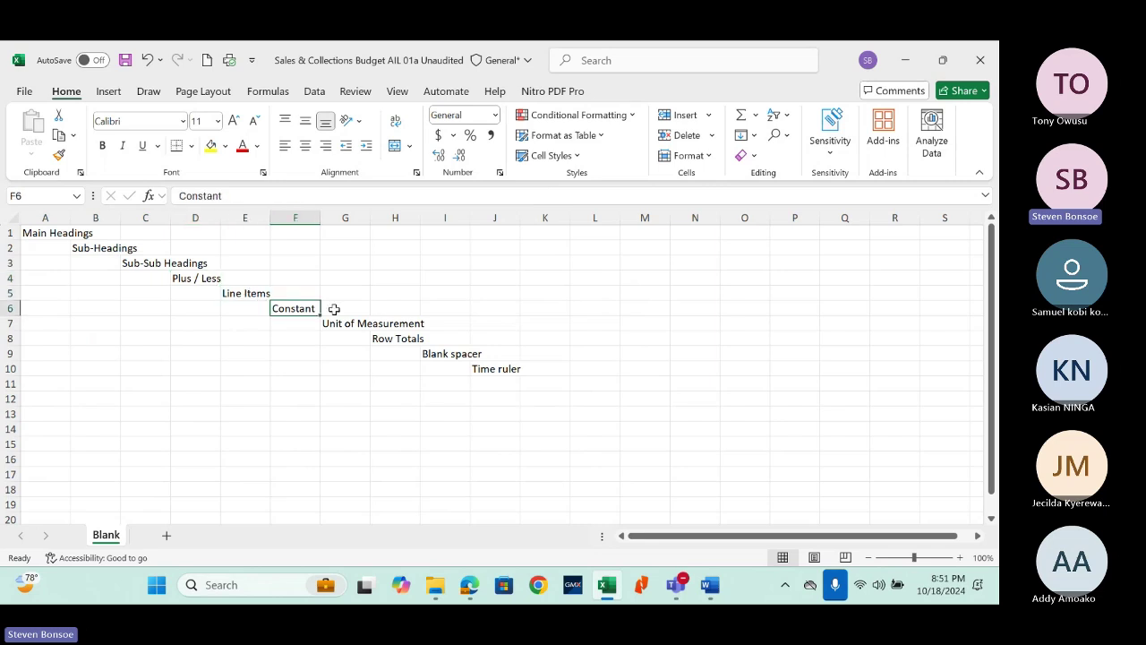
click(354, 318)
click(393, 334)
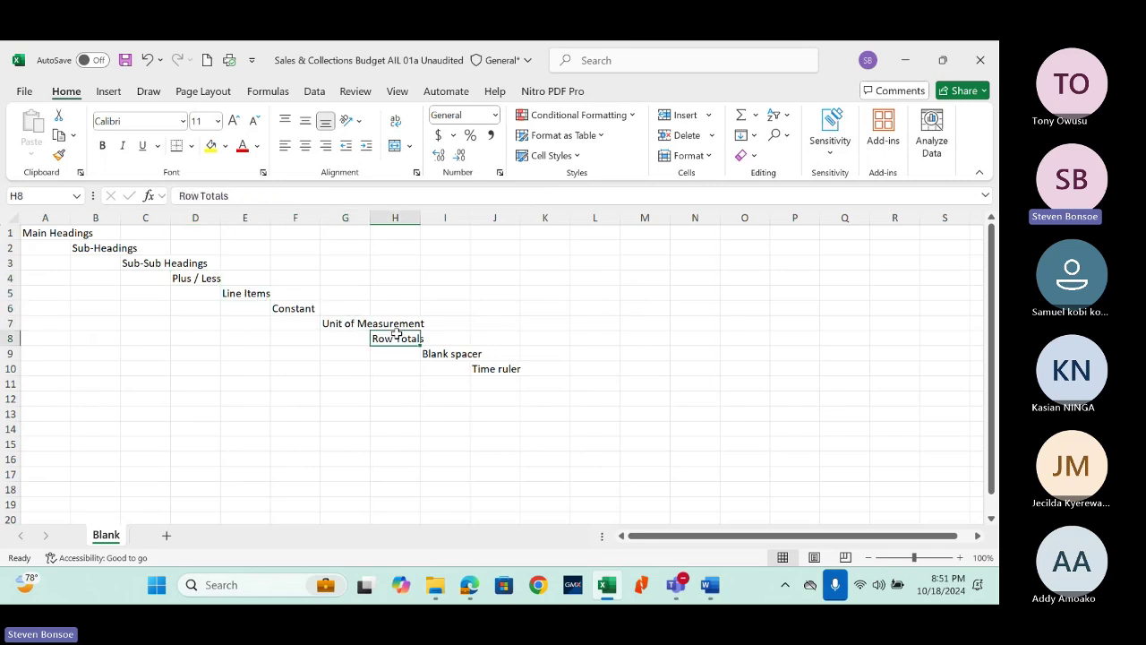
click(455, 354)
click(502, 369)
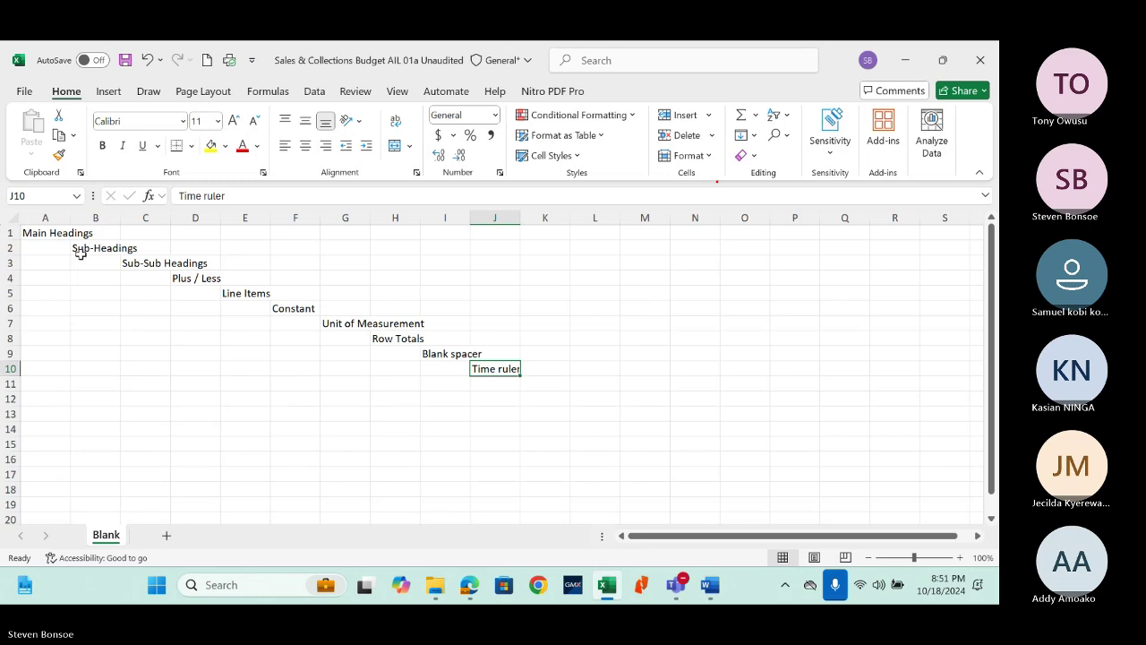
Step: Try narrowing column A by hand, and AutoFit it to the Main Headings text
click(57, 217)
drag(70, 217, 46, 252)
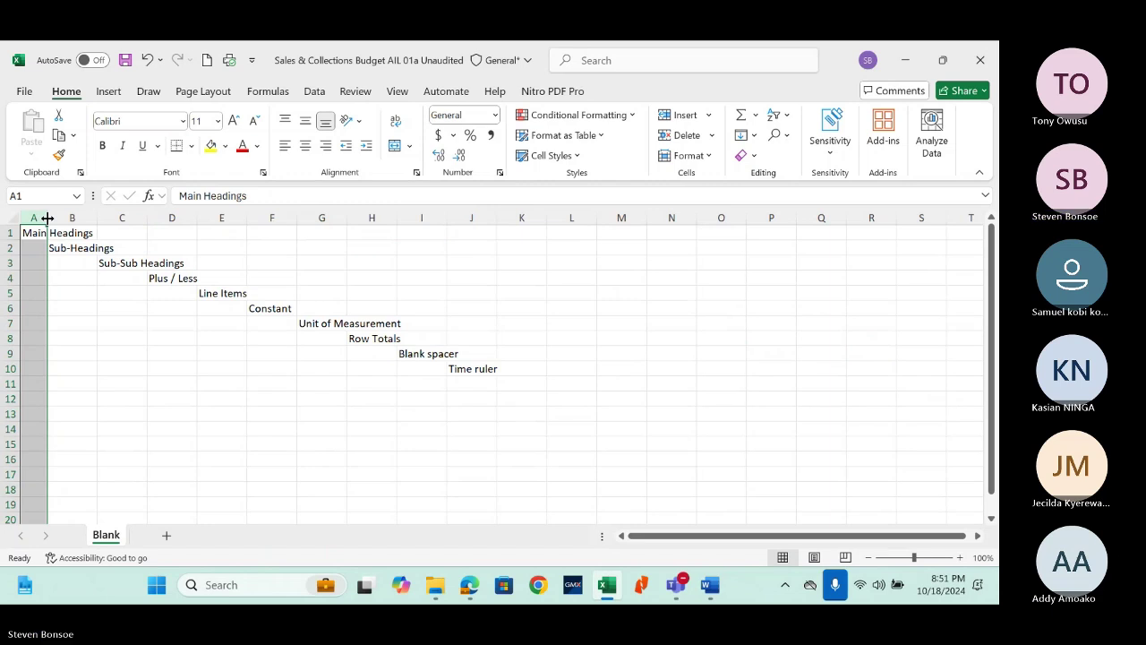
double_click(48, 217)
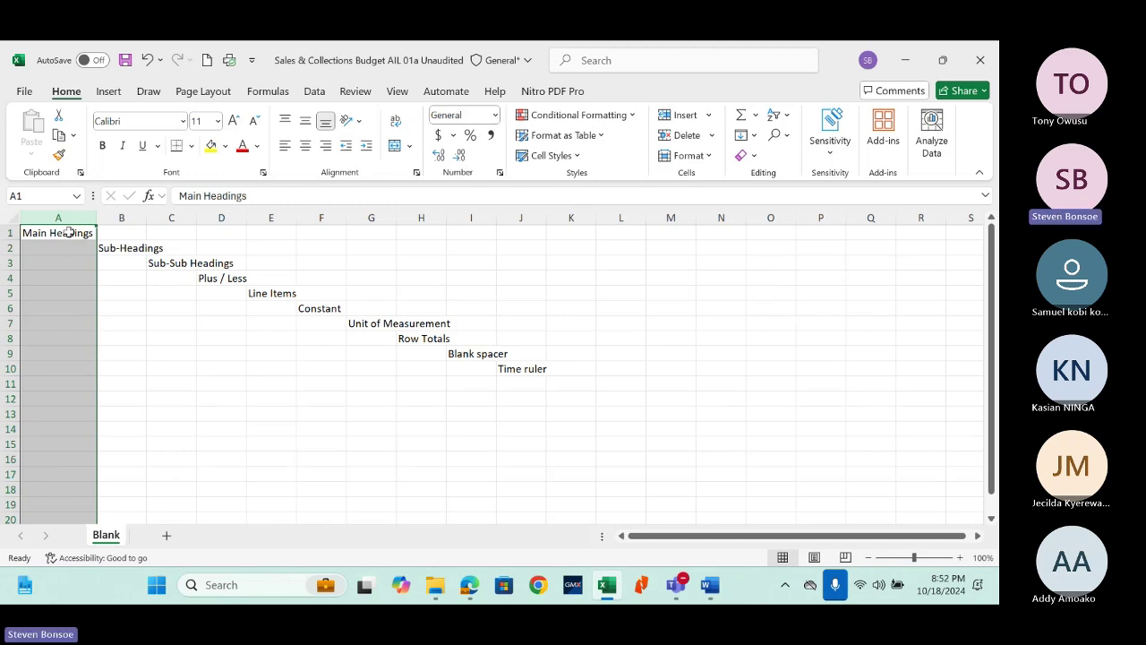
click(66, 216)
drag(67, 217, 212, 210)
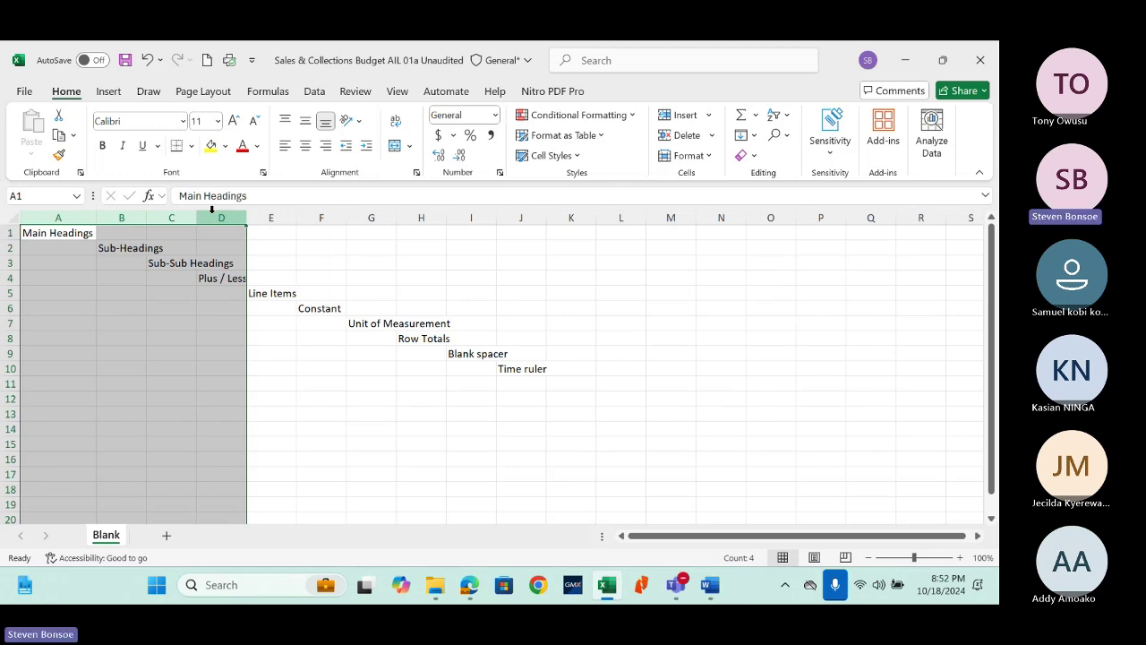
right_click(213, 218)
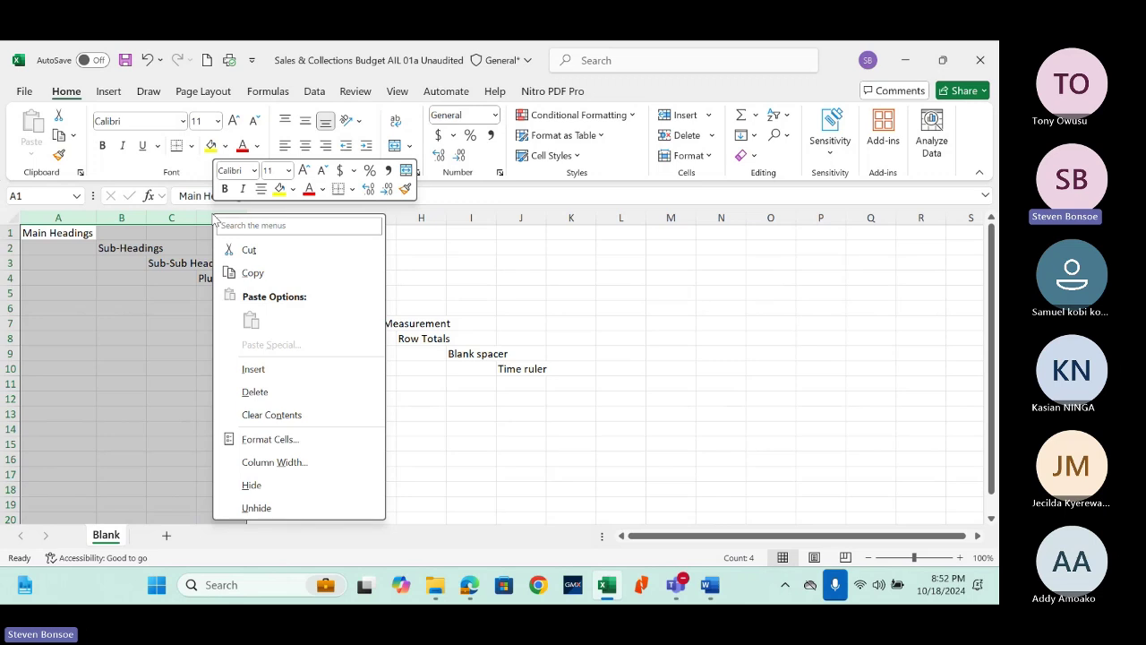
click(59, 218)
Step: Set the width of columns A to D to 0.75
drag(58, 218, 221, 208)
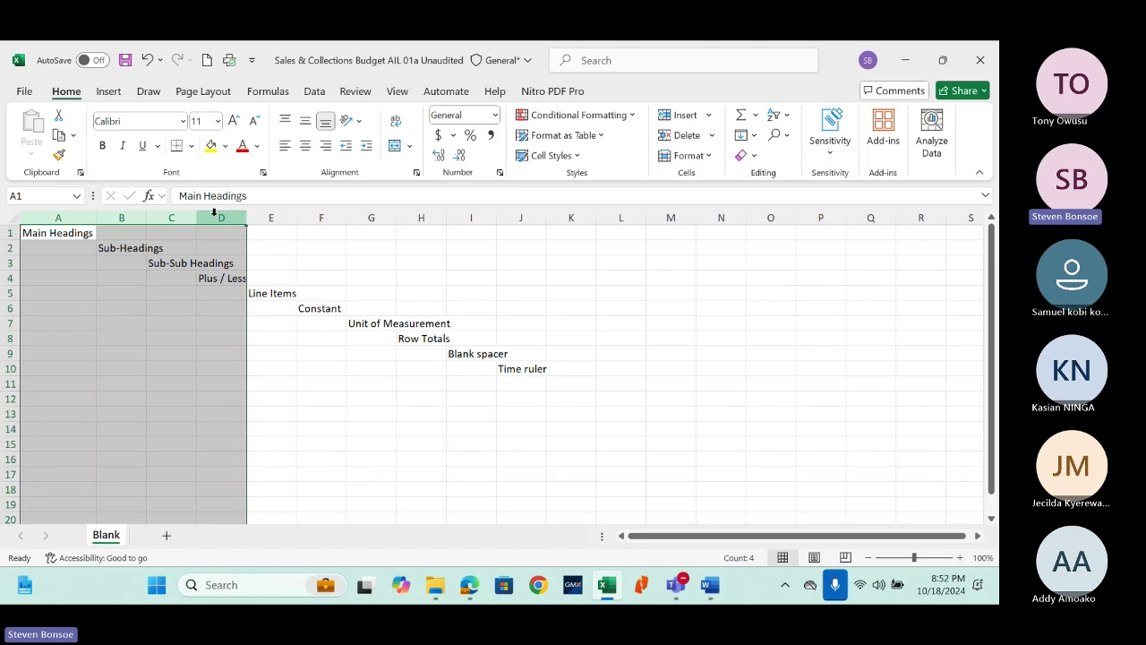
right_click(214, 212)
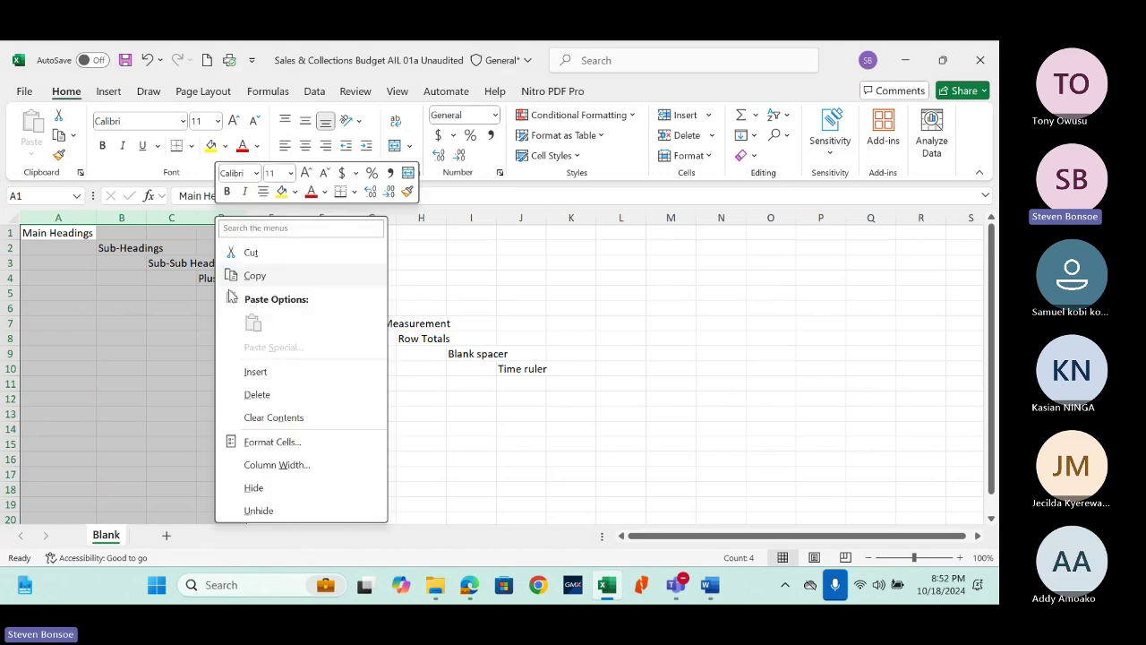
click(296, 465)
drag(286, 453, 500, 259)
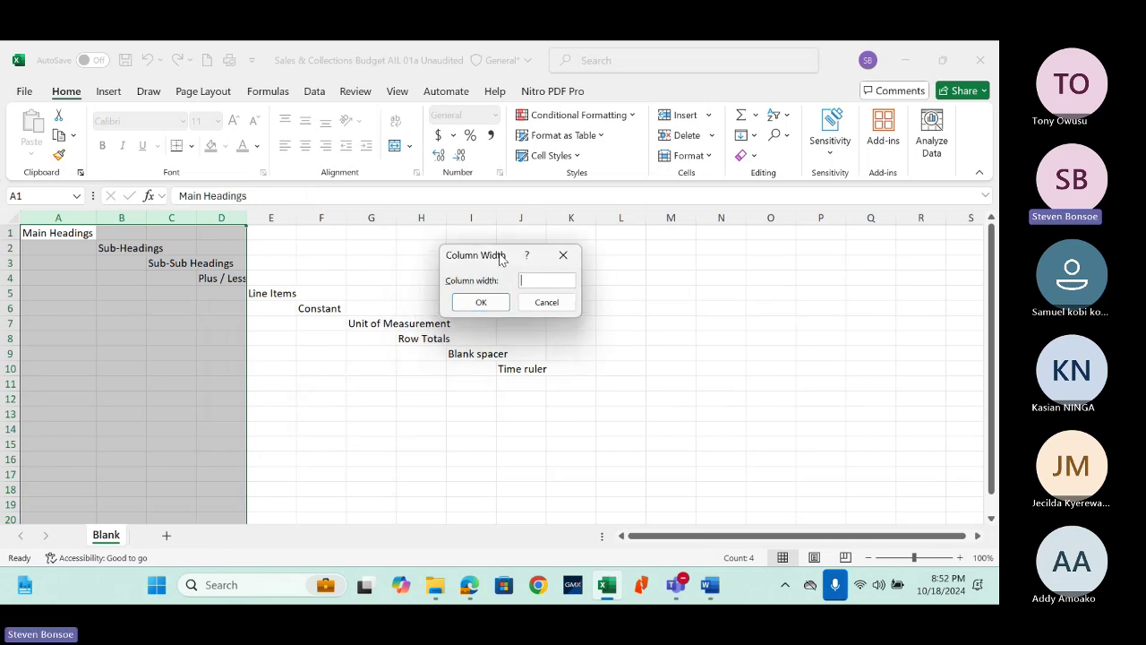
text(0.75)
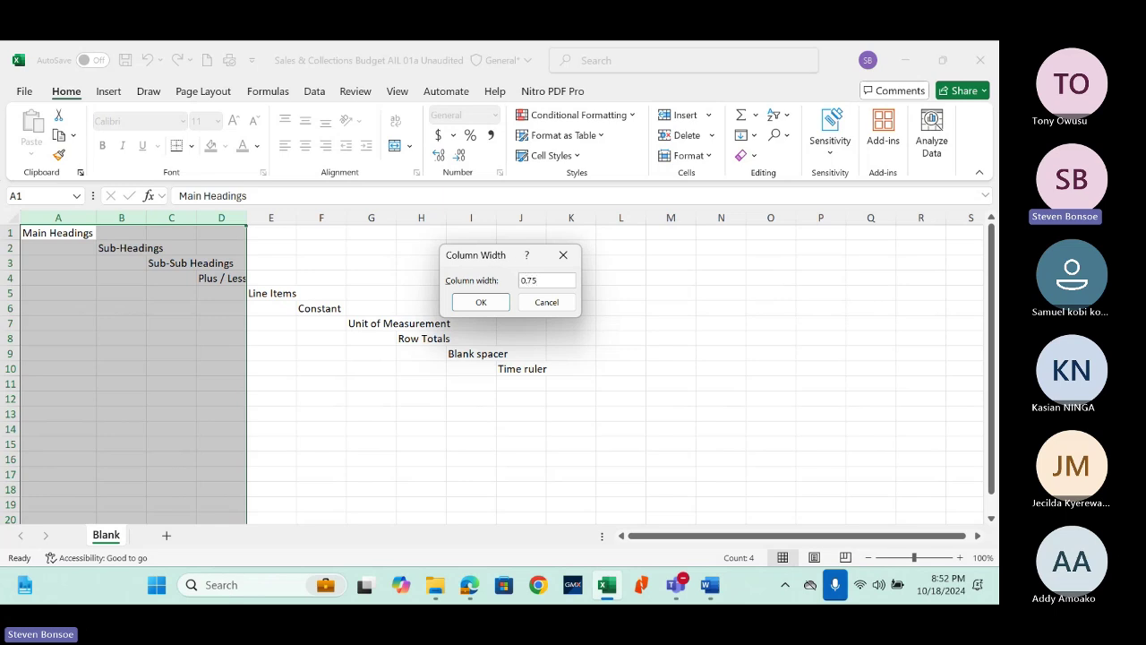
click(483, 302)
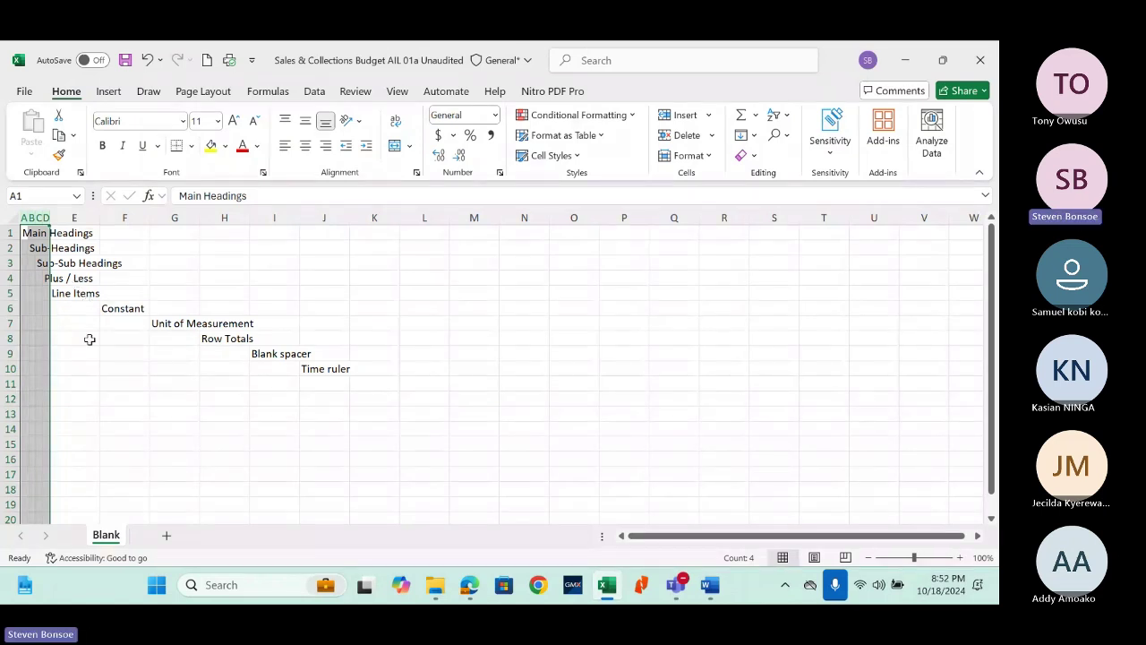
Step: Set the width of column E, the Line Items column, to 40
right_click(79, 215)
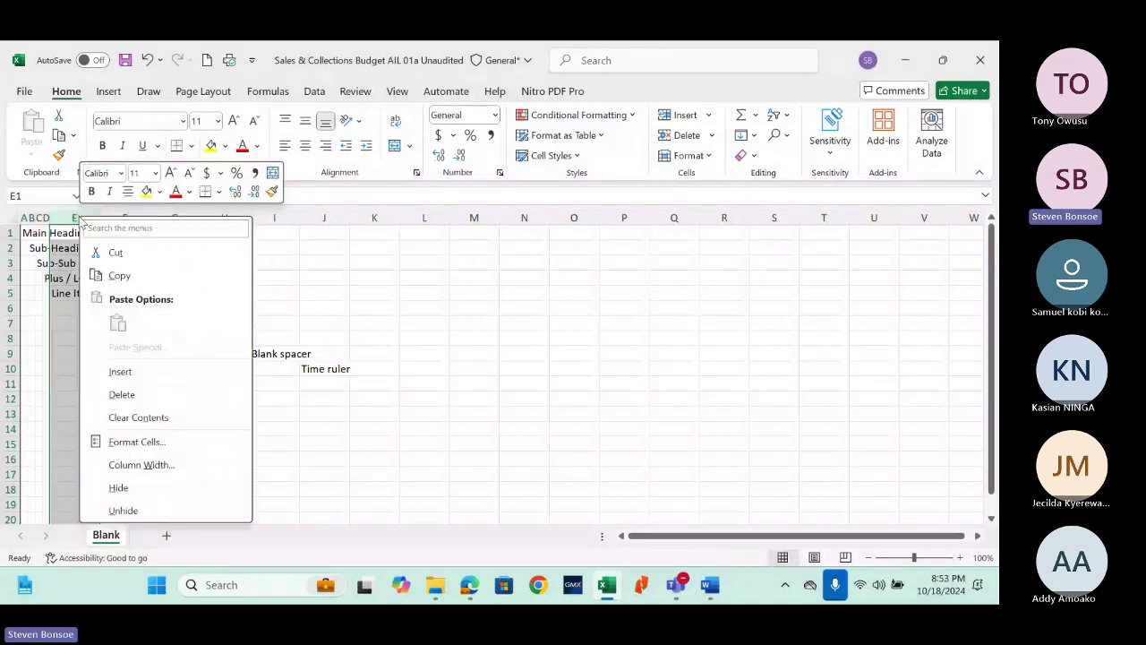
click(142, 466)
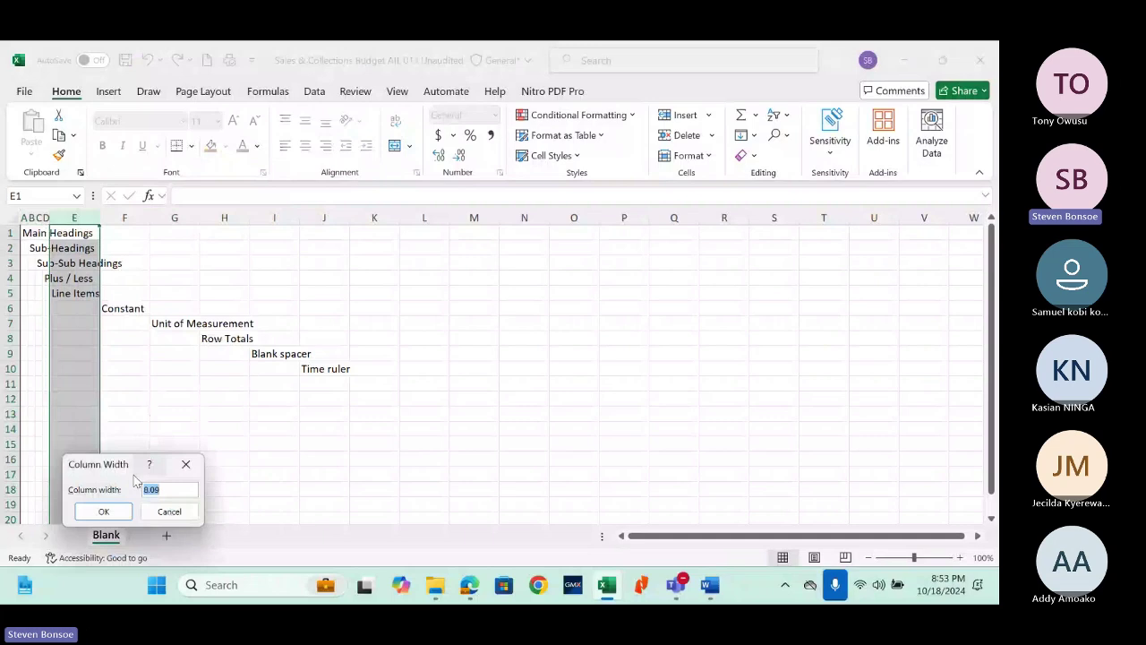
text(40)
key(Return)
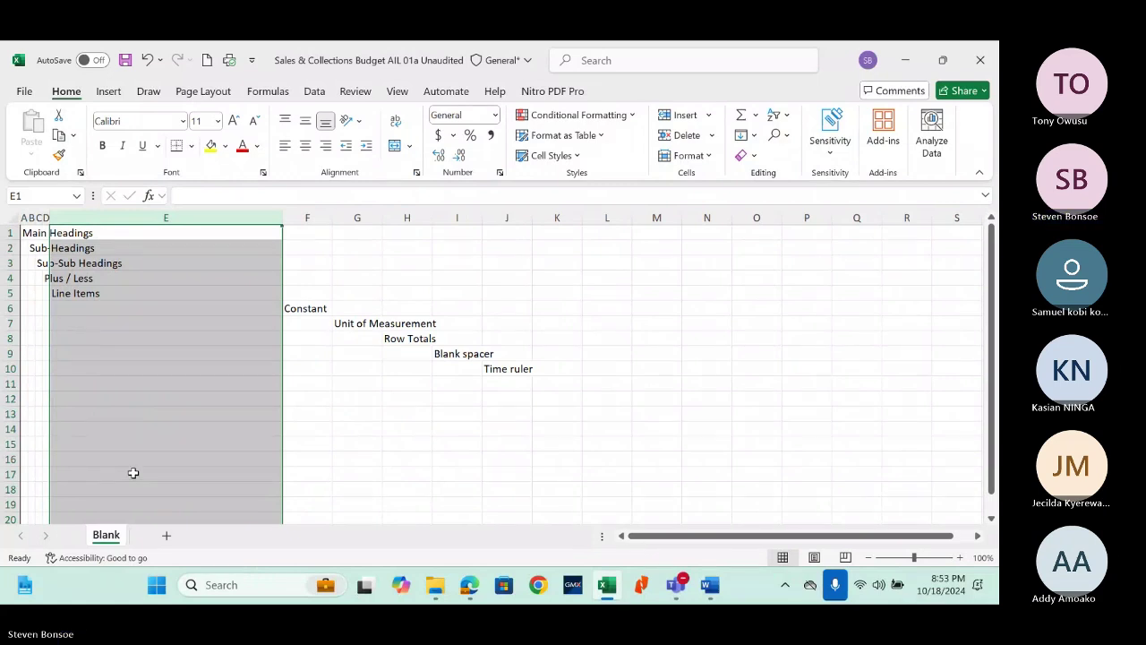
Step: Try selecting the columns from F onward, first by hand and then through the last column XFD, and return to cell A1
click(309, 217)
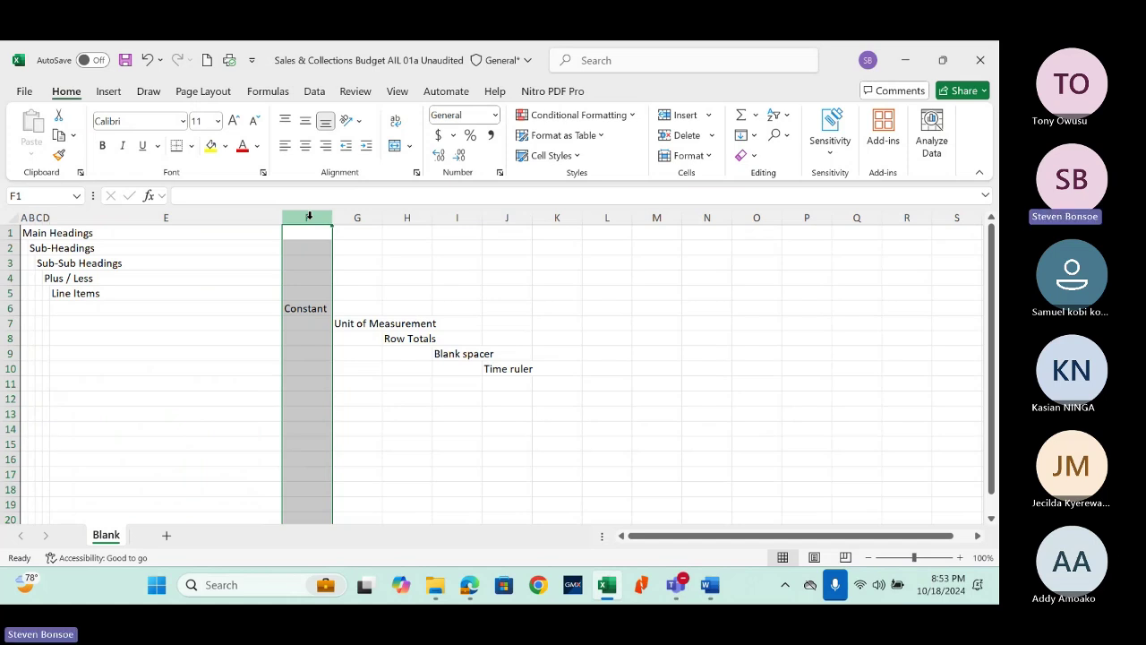
drag(309, 217, 858, 218)
drag(309, 217, 310, 217)
key(ctrl+Home)
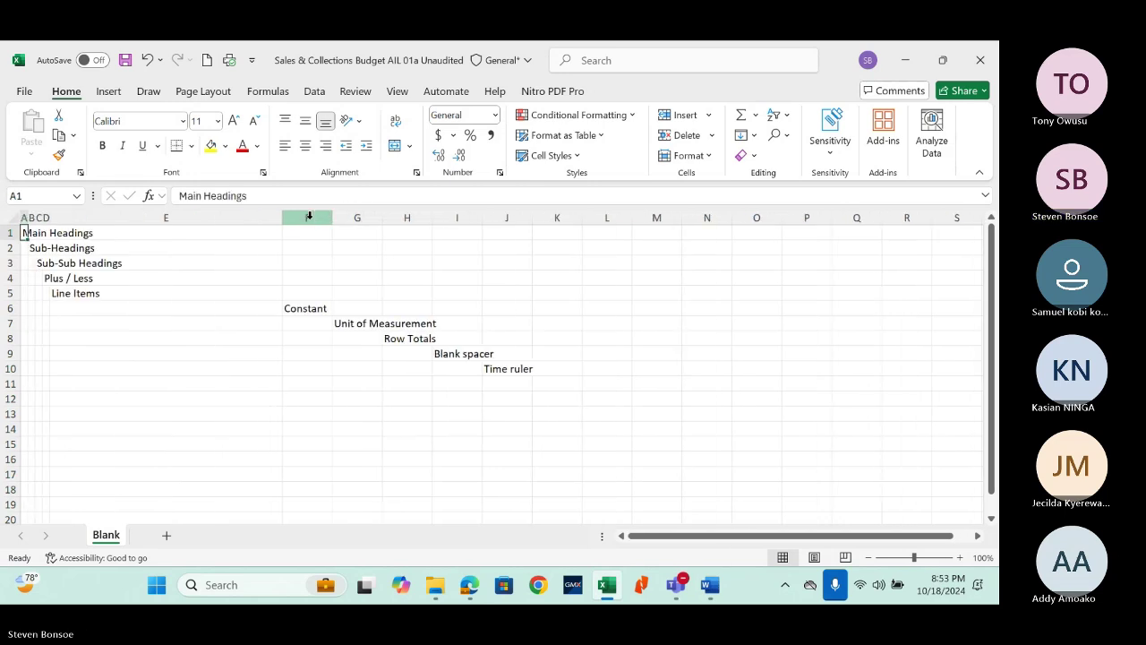
click(309, 217)
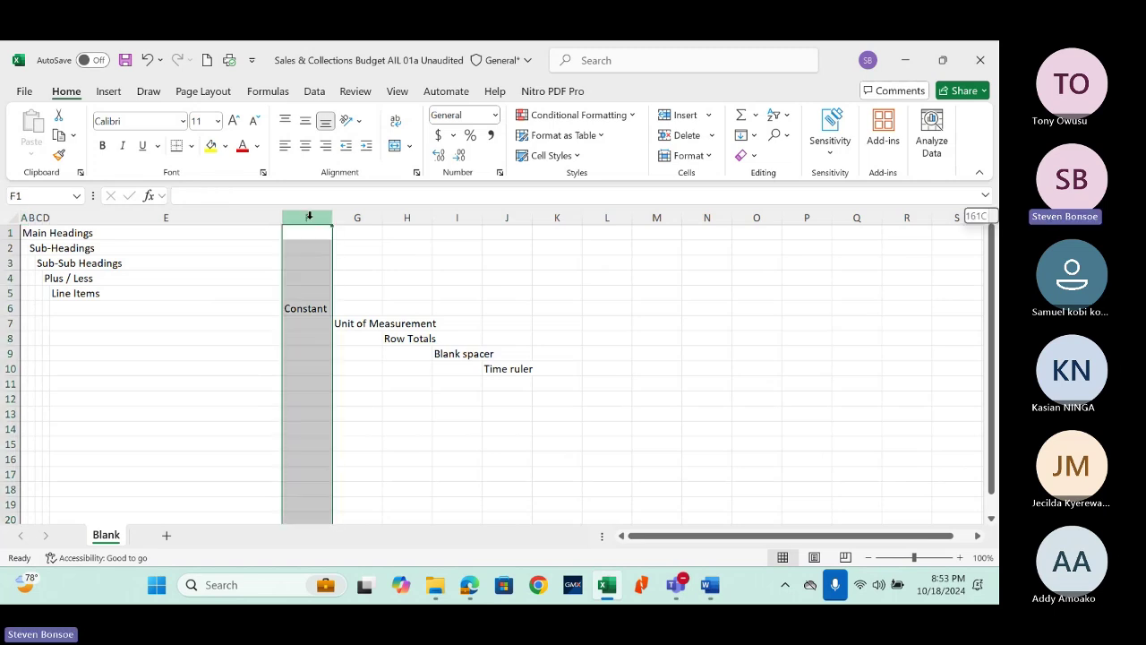
key(ctrl+shift+Right)
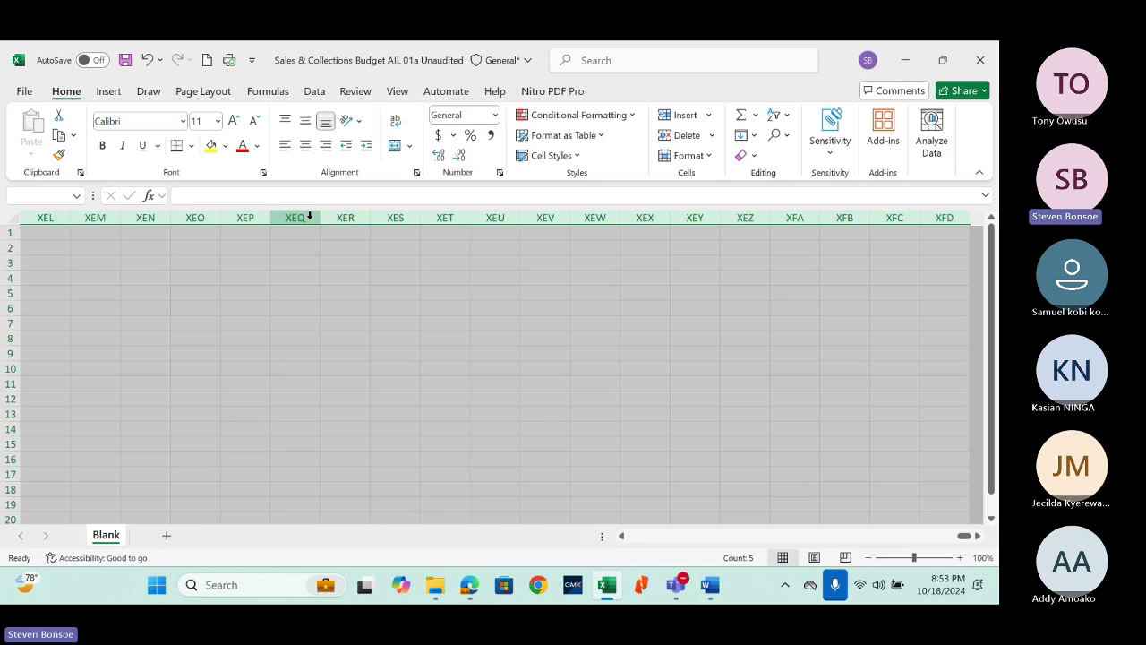
click(309, 217)
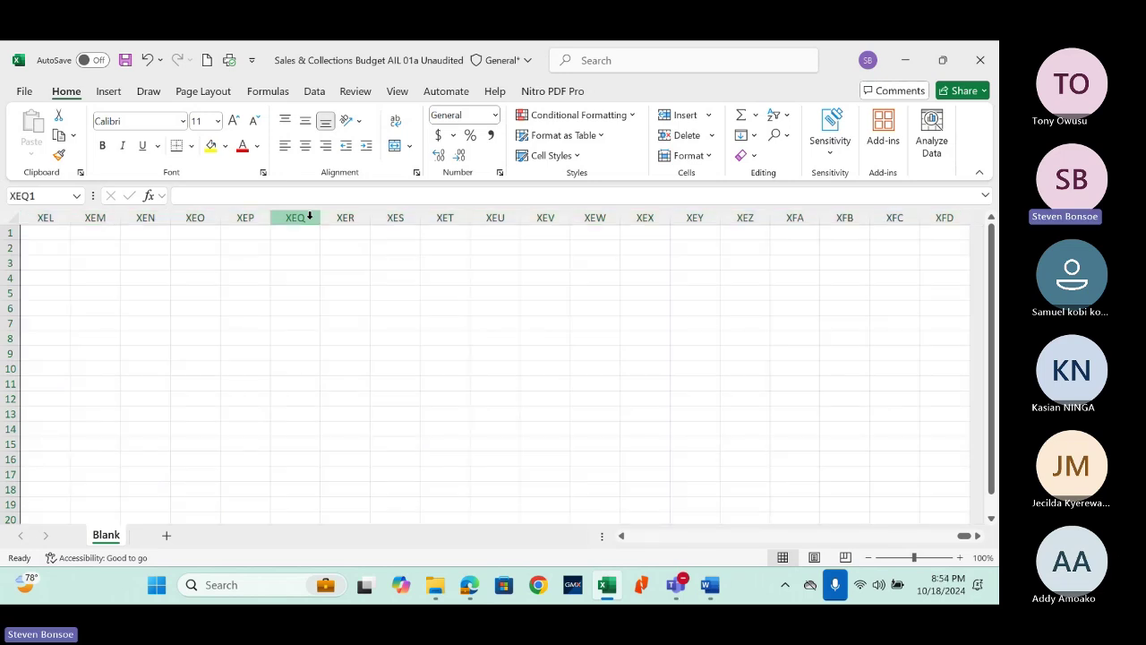
key(ctrl+Home)
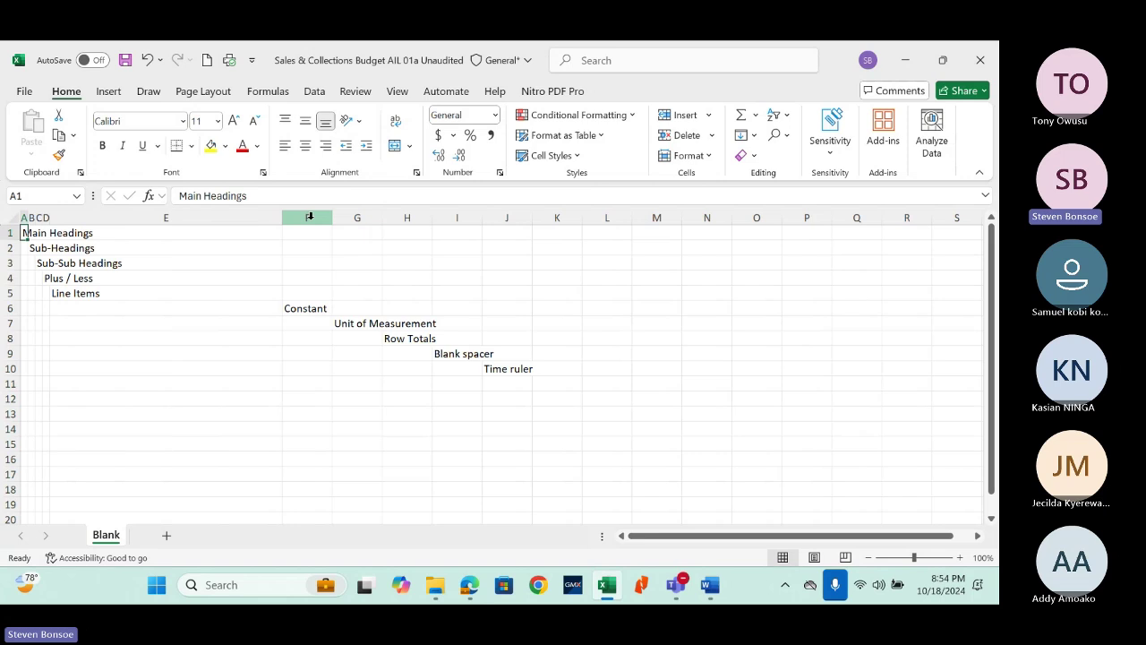
Step: Select all columns from F through XFD and widen them uniformly with an exact column width
click(309, 217)
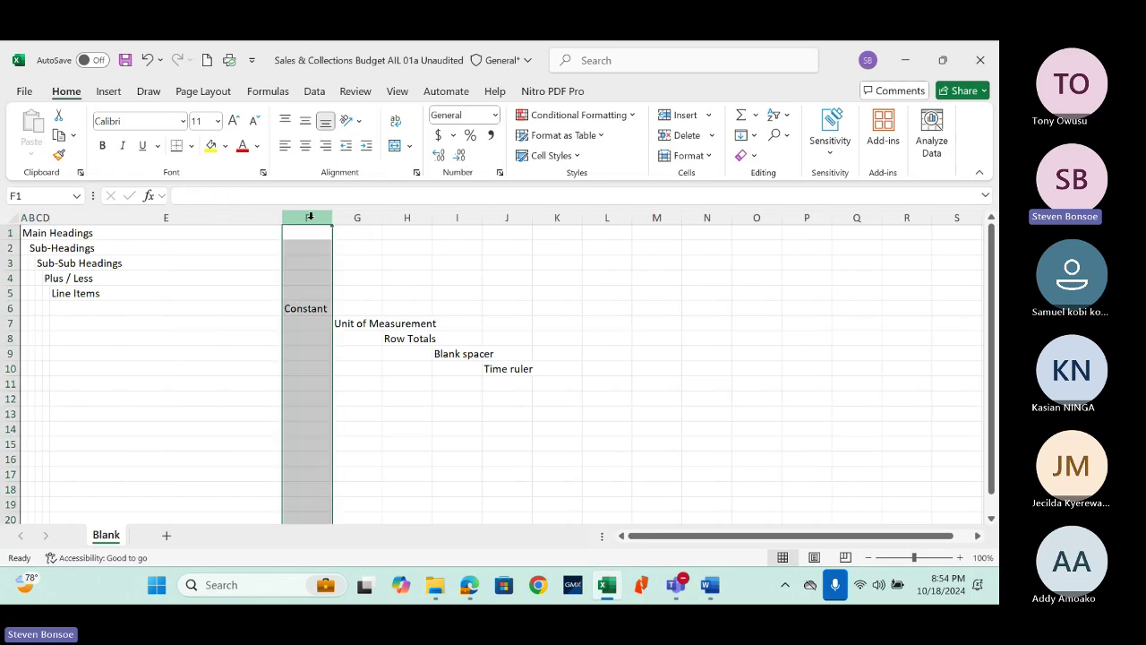
key(ctrl+shift+Right)
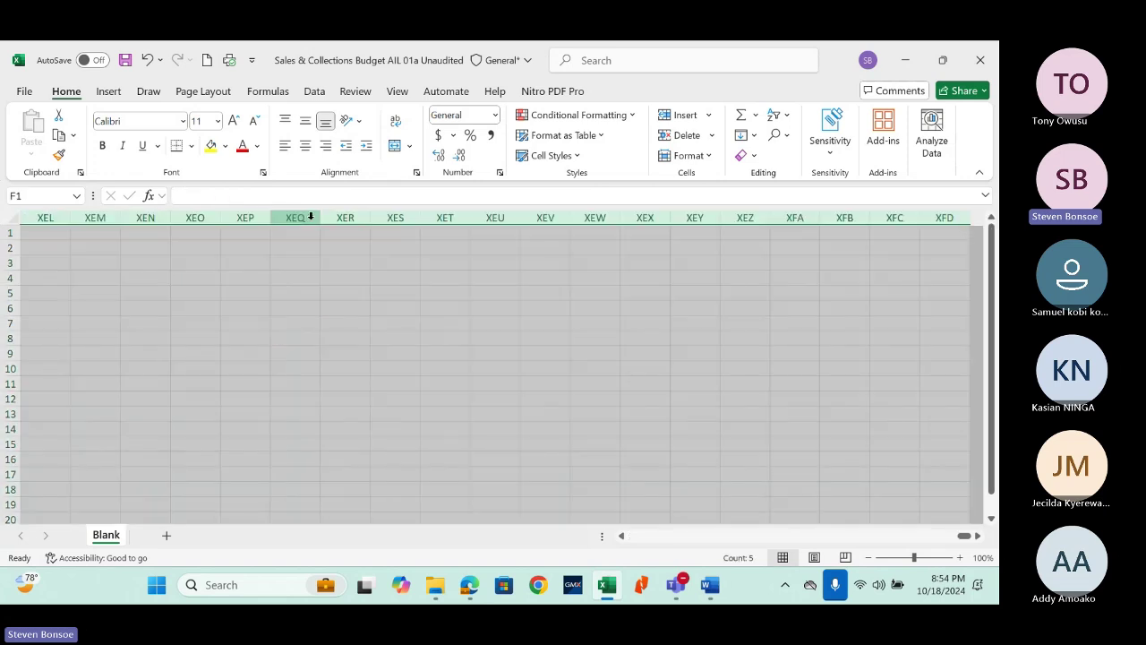
right_click(296, 212)
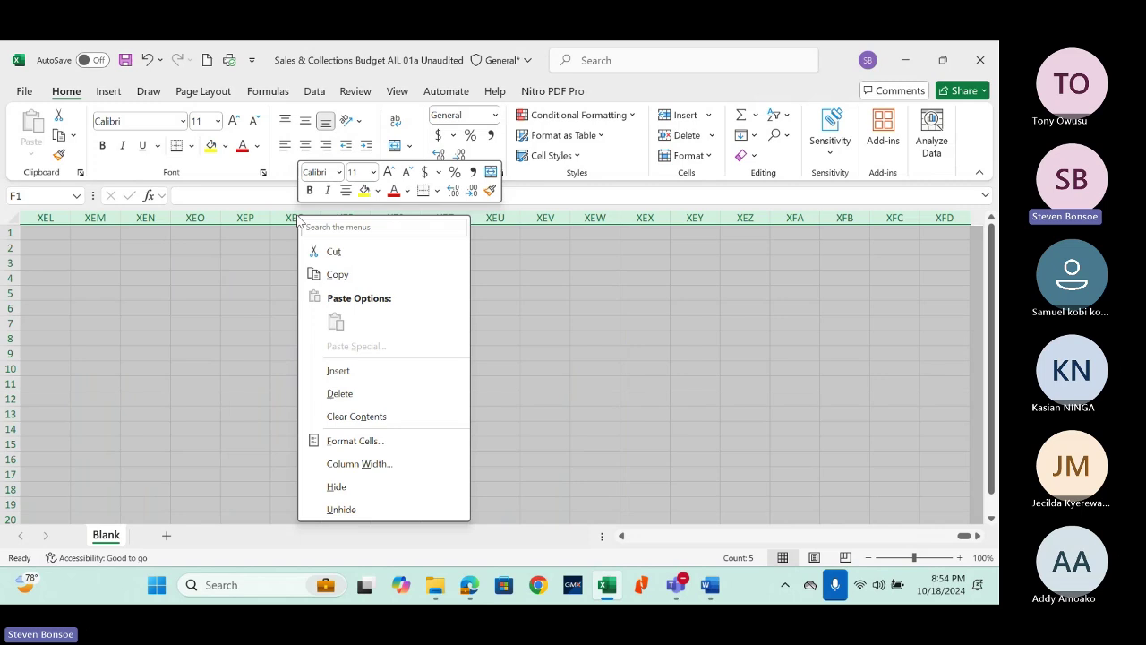
click(348, 472)
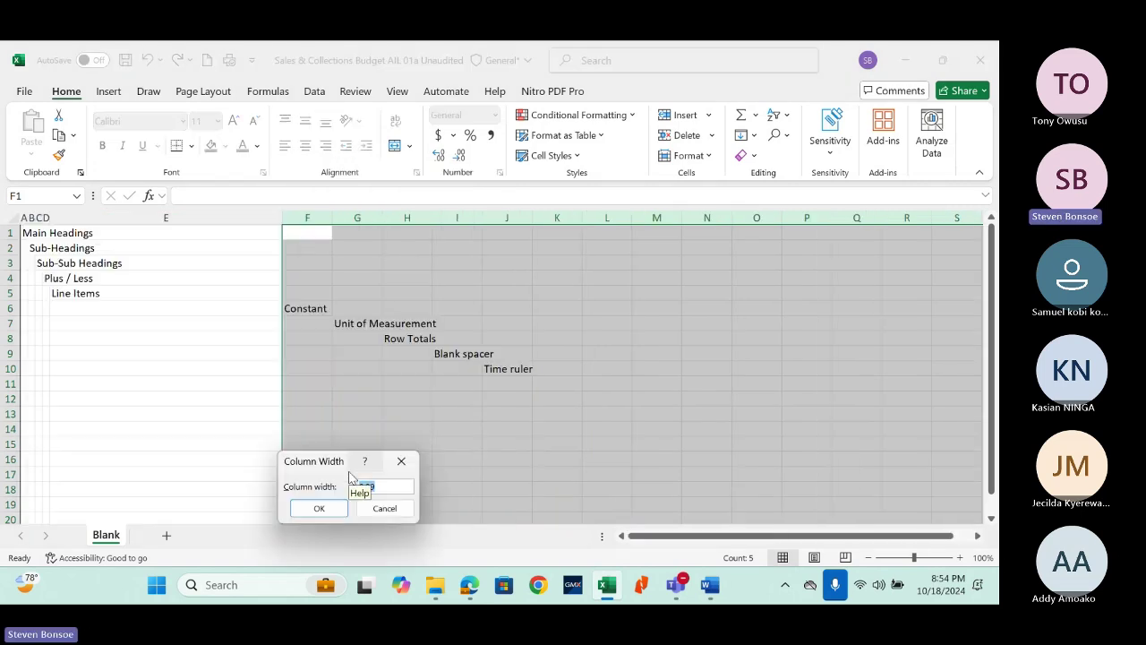
text(1)
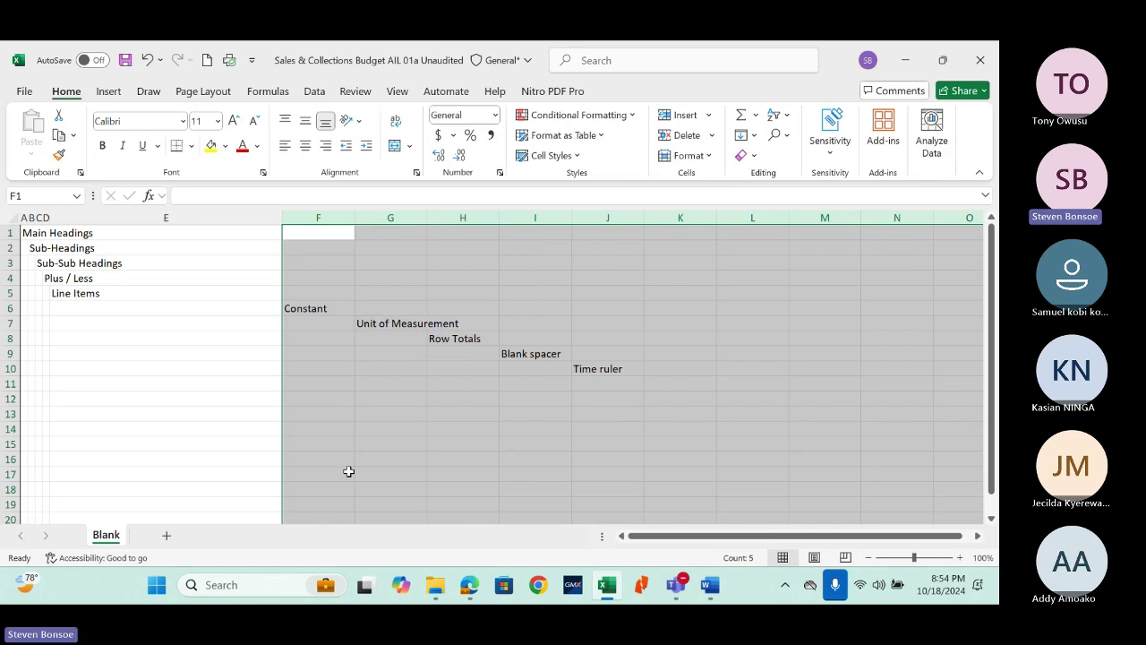
Step: Set the column width of the blank spacer column I to 1
click(543, 214)
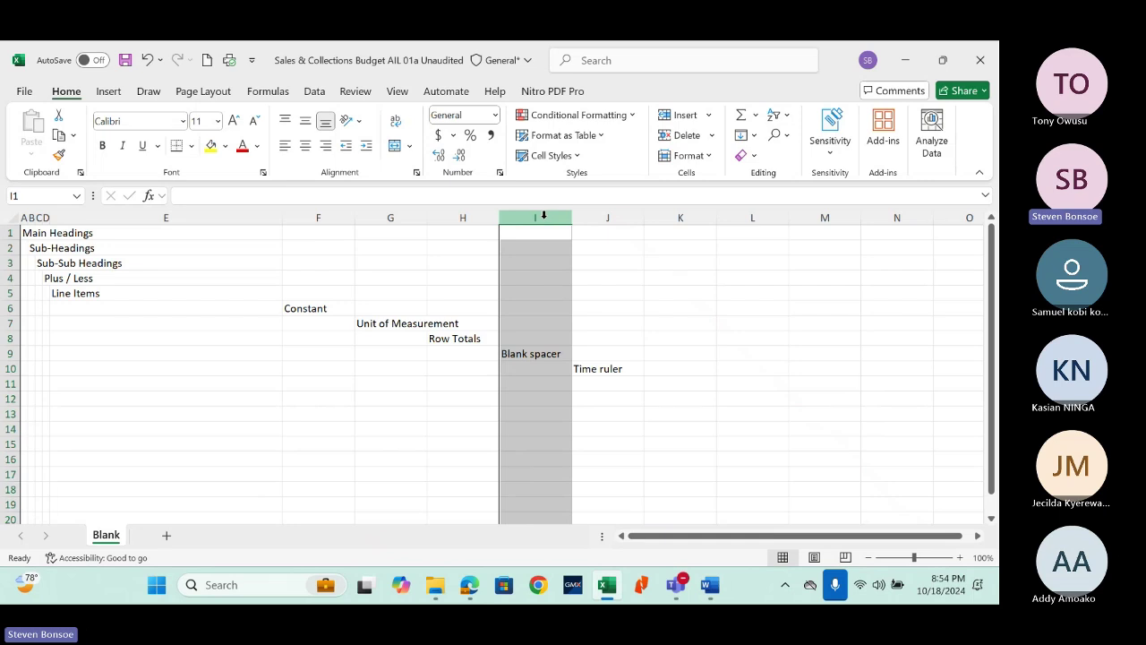
right_click(544, 214)
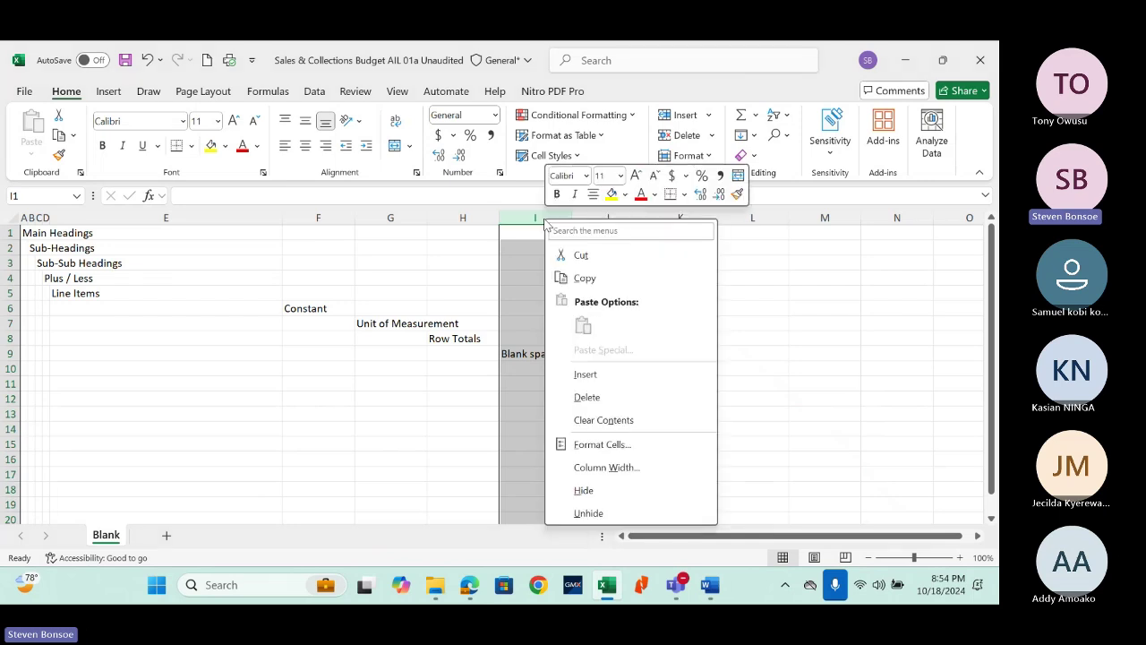
click(607, 467)
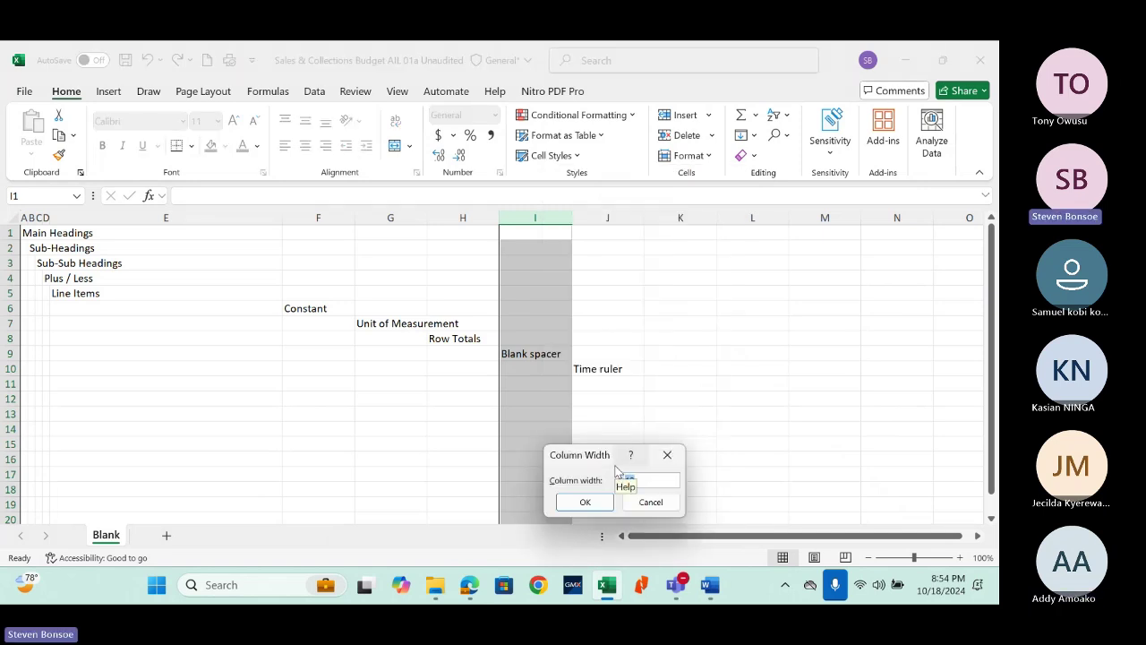
text(1)
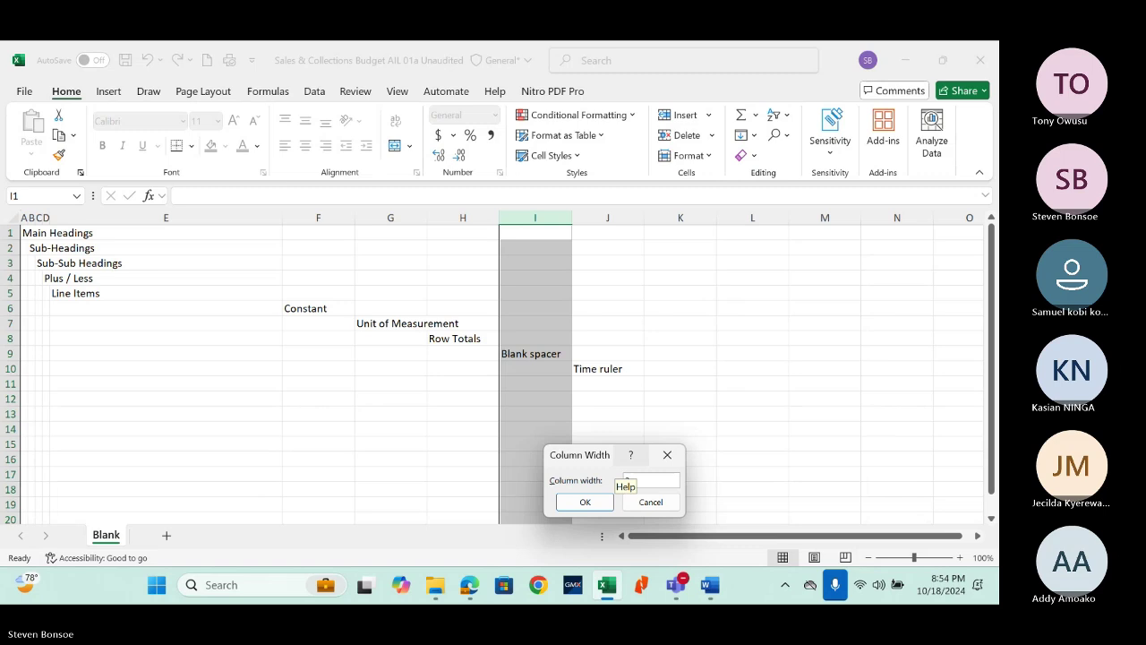
key(Return)
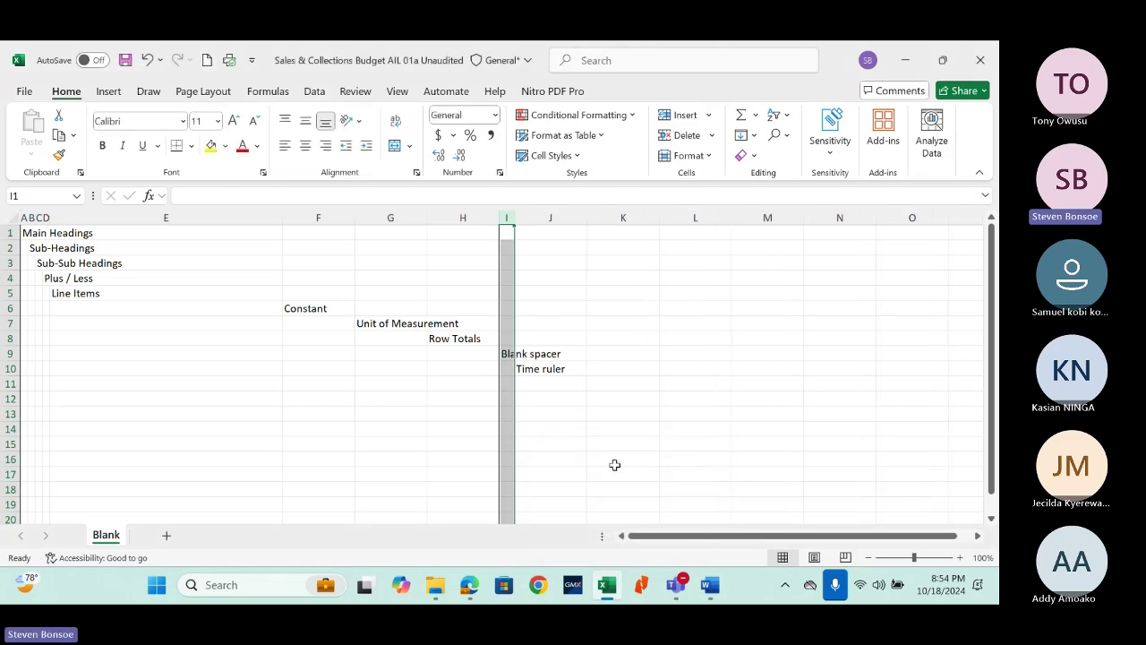
click(551, 295)
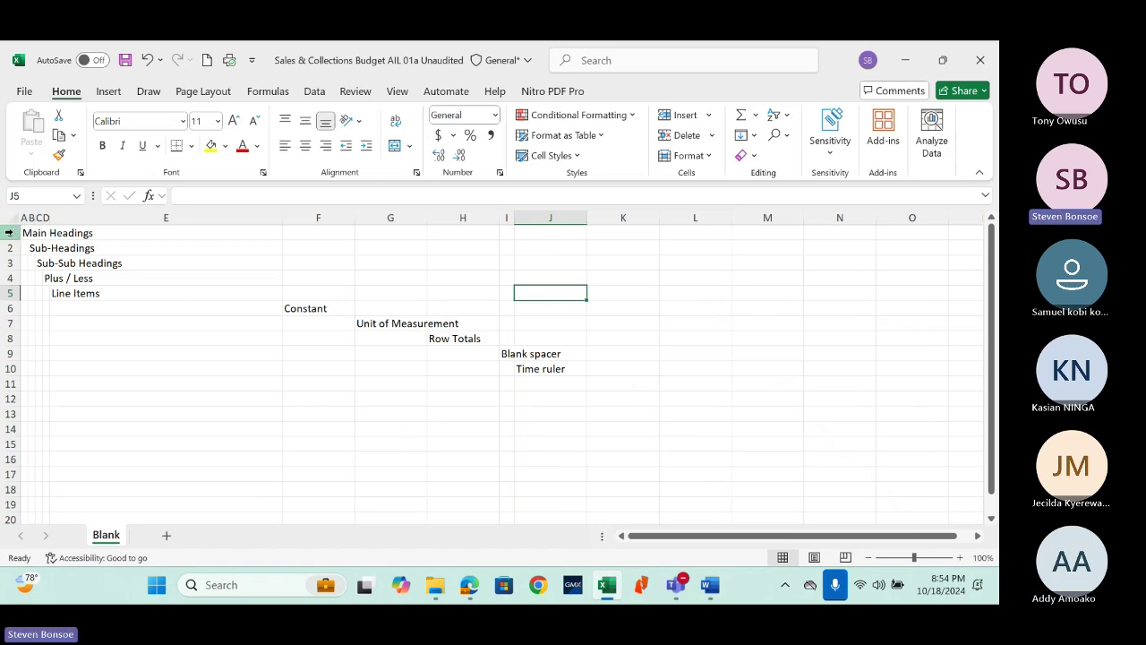
Step: Set the height of row 1, which holds the Main Headings label, to 26.25
click(8, 231)
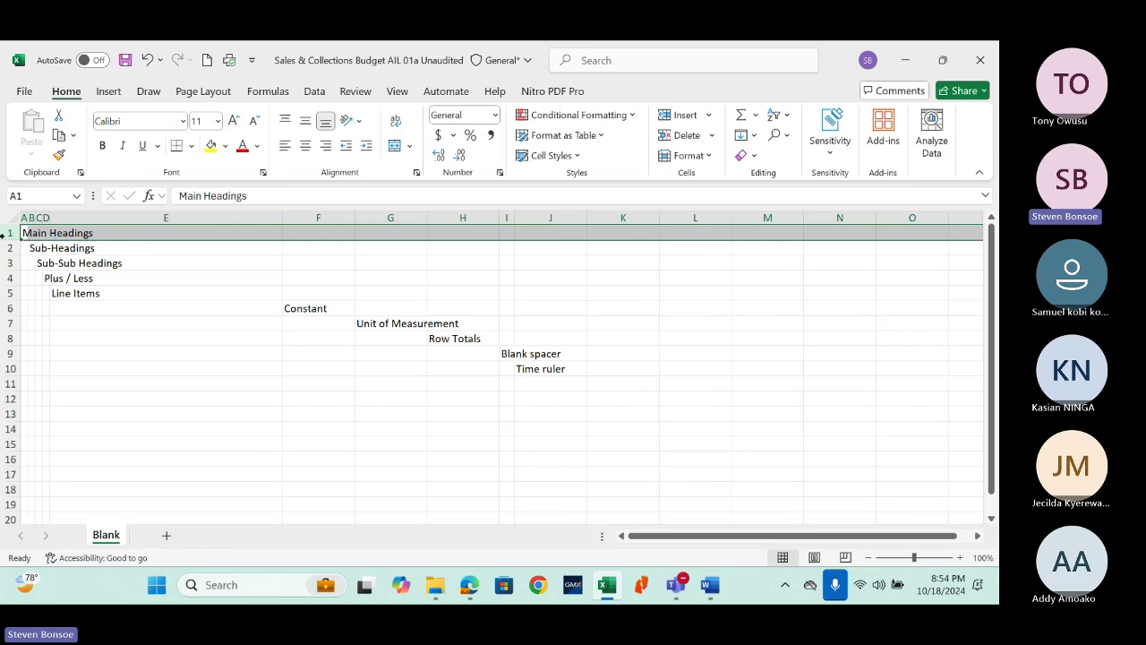
drag(3, 233, 4, 392)
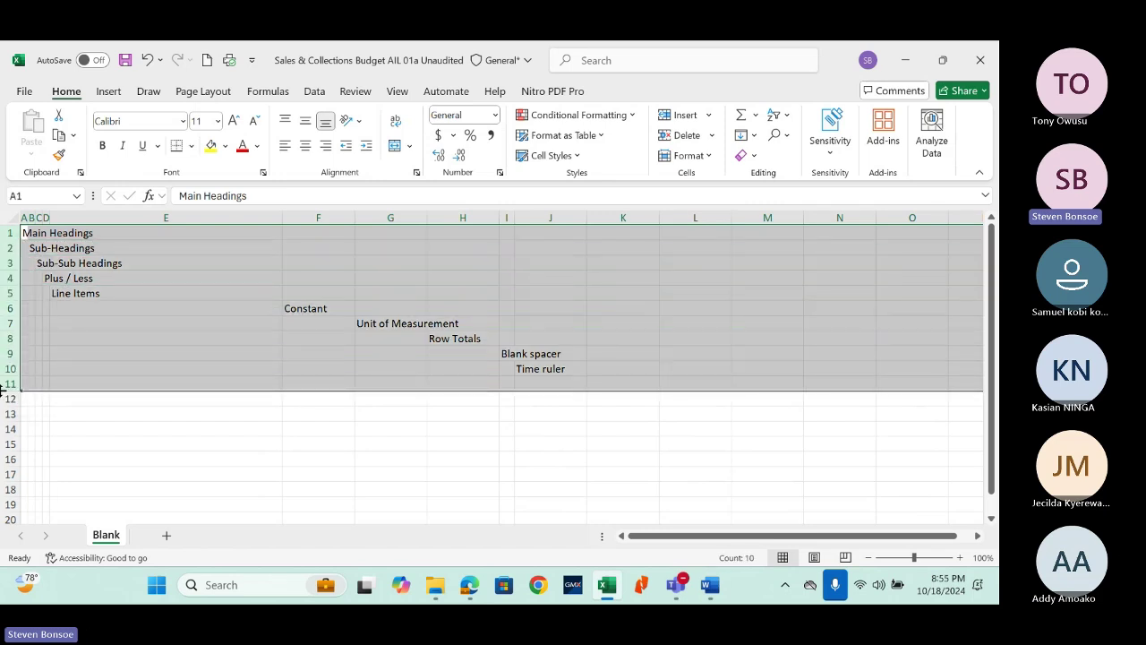
click(8, 231)
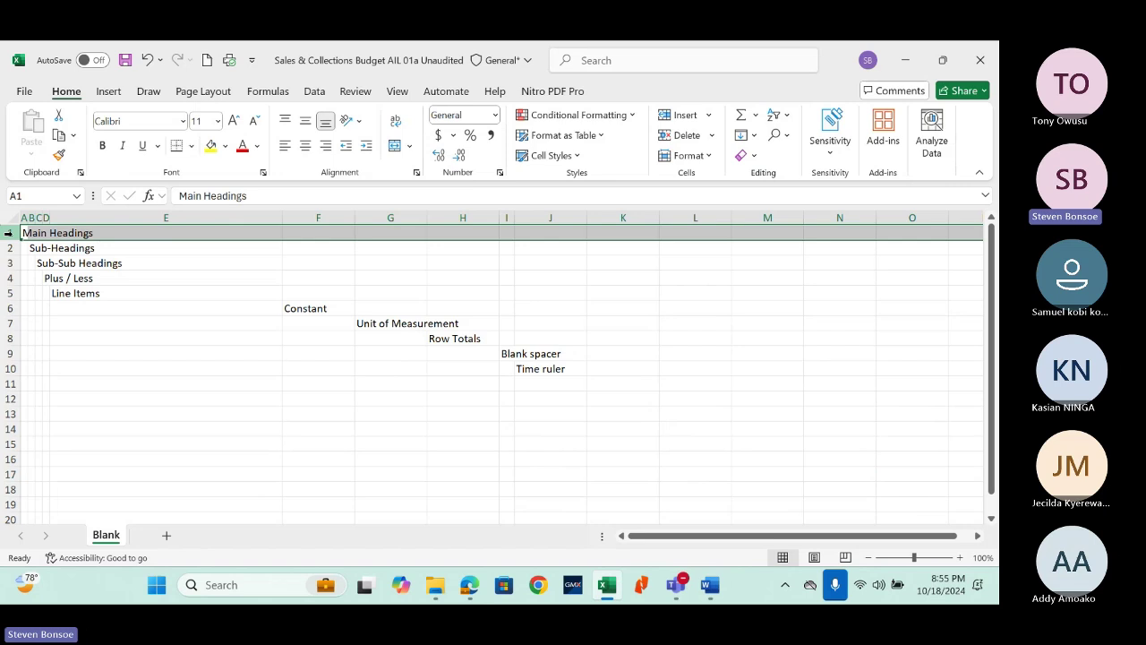
right_click(8, 233)
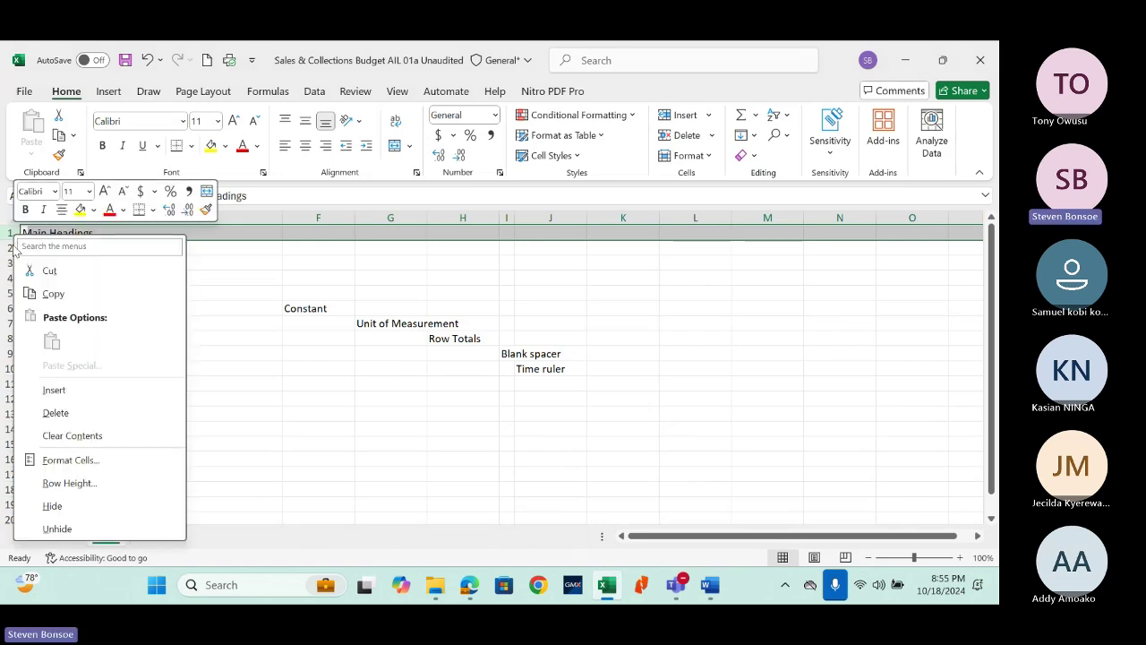
click(66, 483)
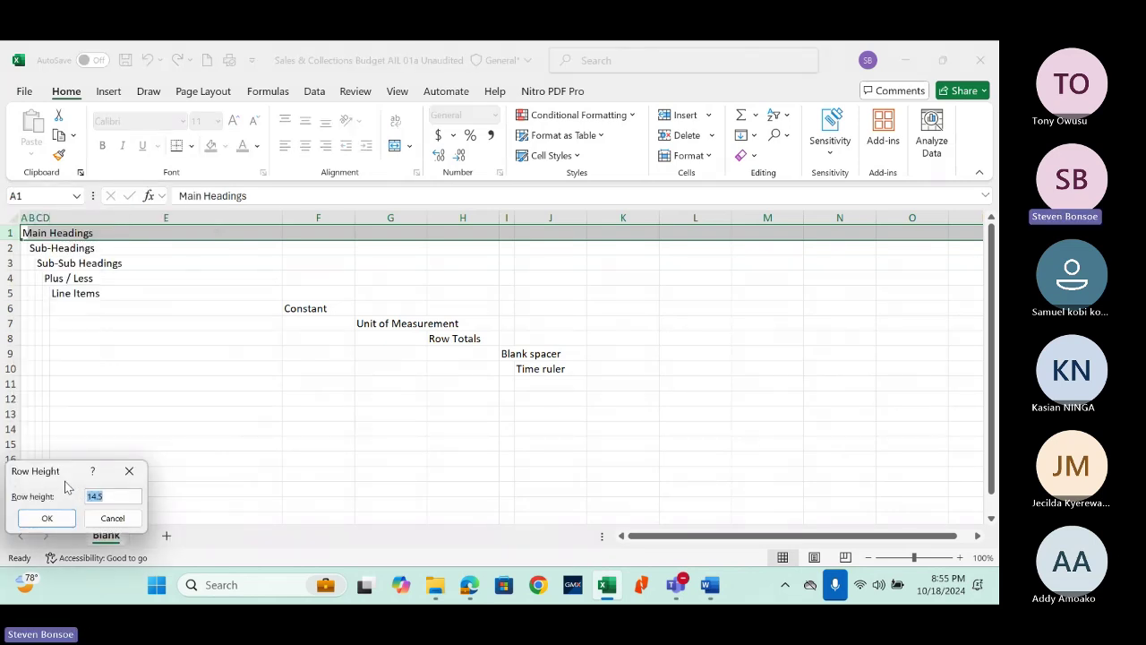
drag(71, 482, 331, 305)
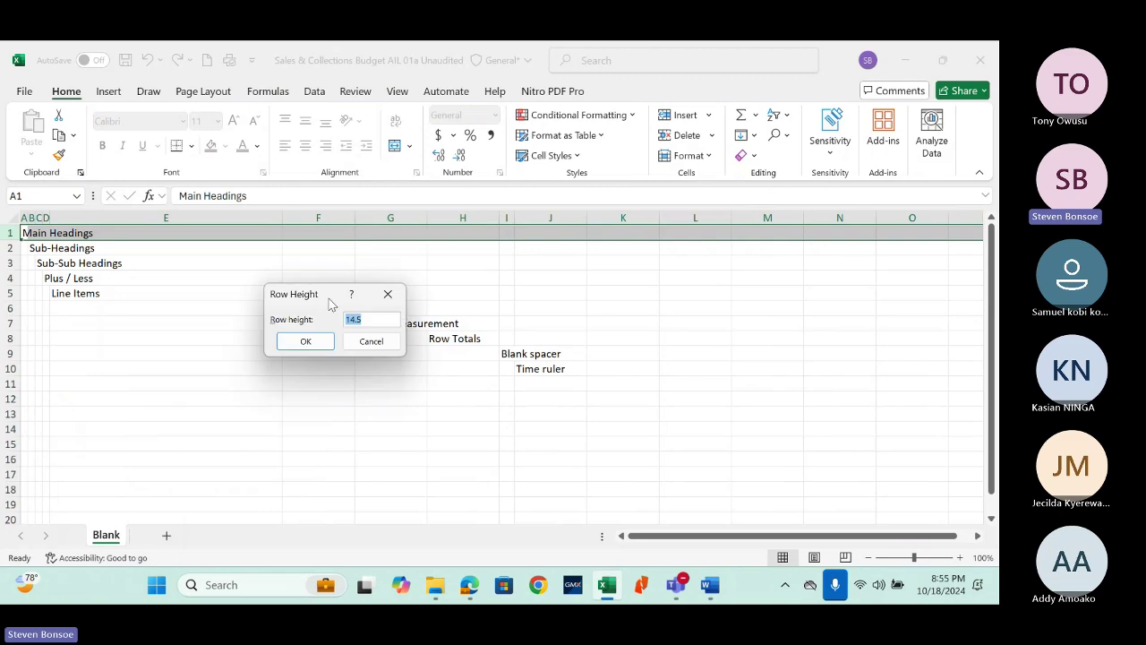
text(26.25)
click(305, 345)
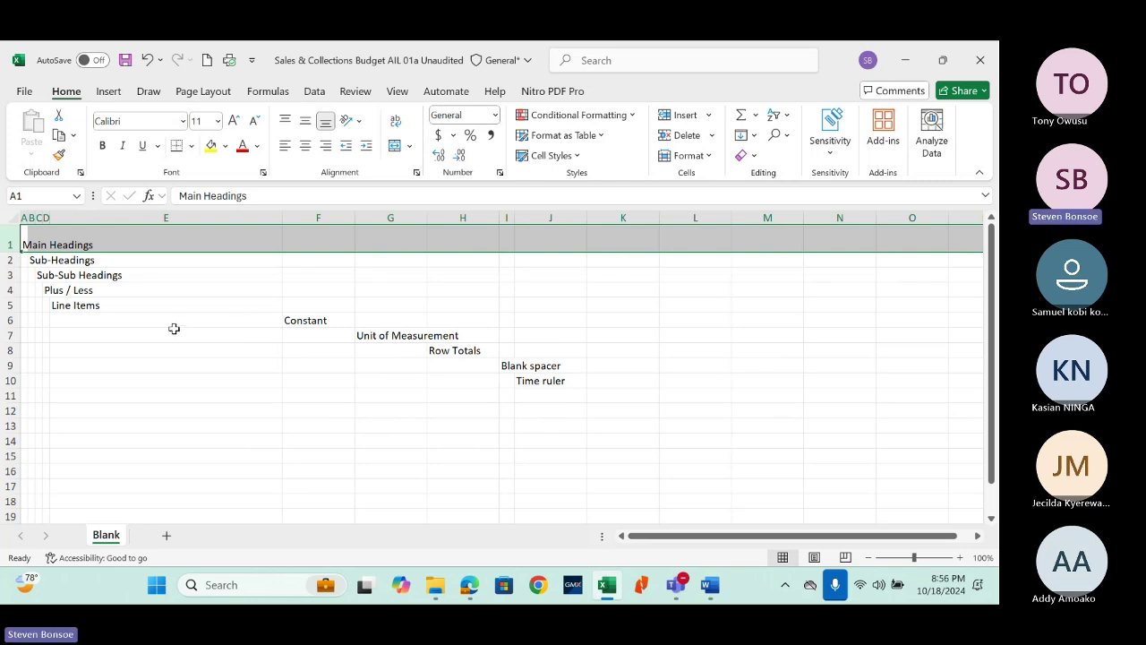
click(220, 405)
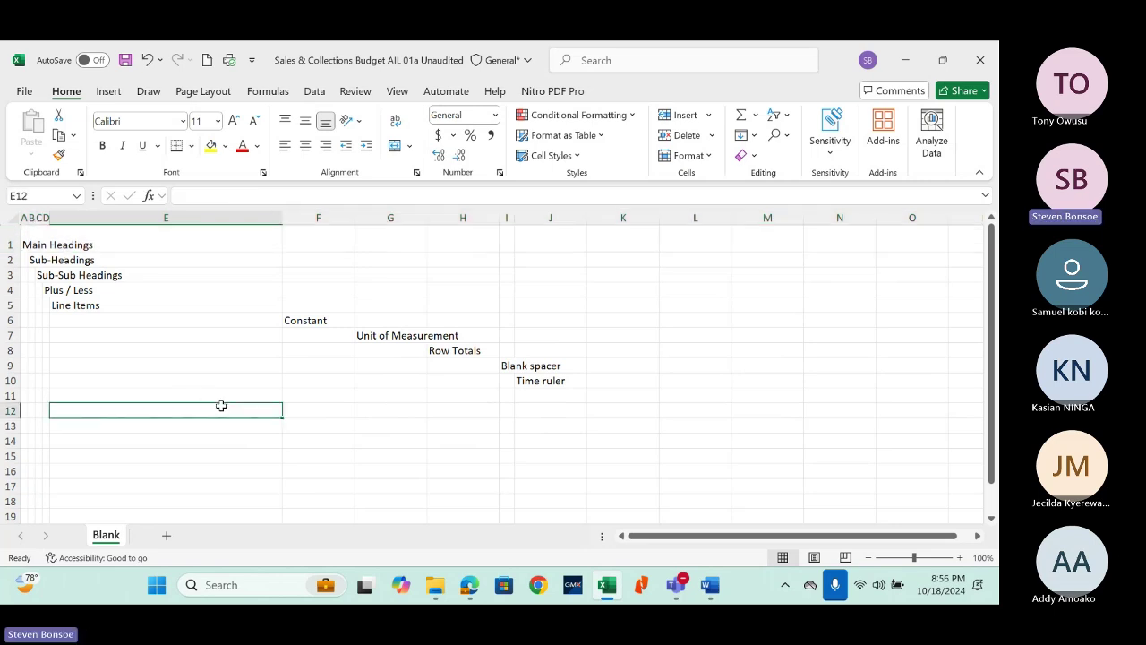
Step: Select all cells of the worksheet, starting once from a filled cell and once from an empty cell
click(287, 382)
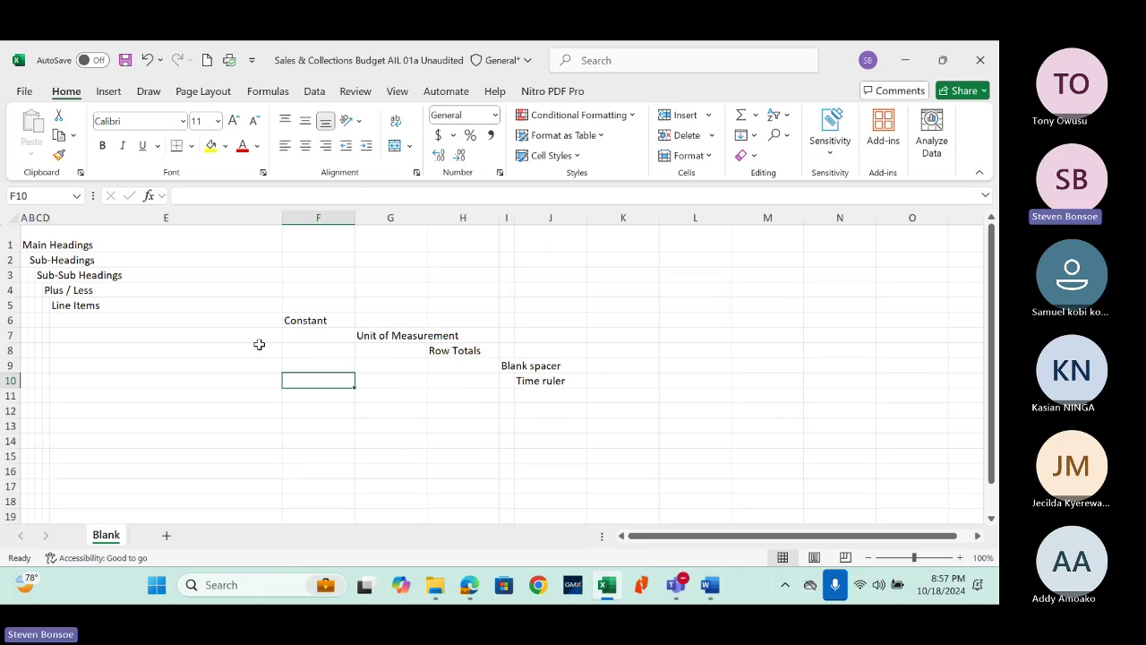
click(205, 324)
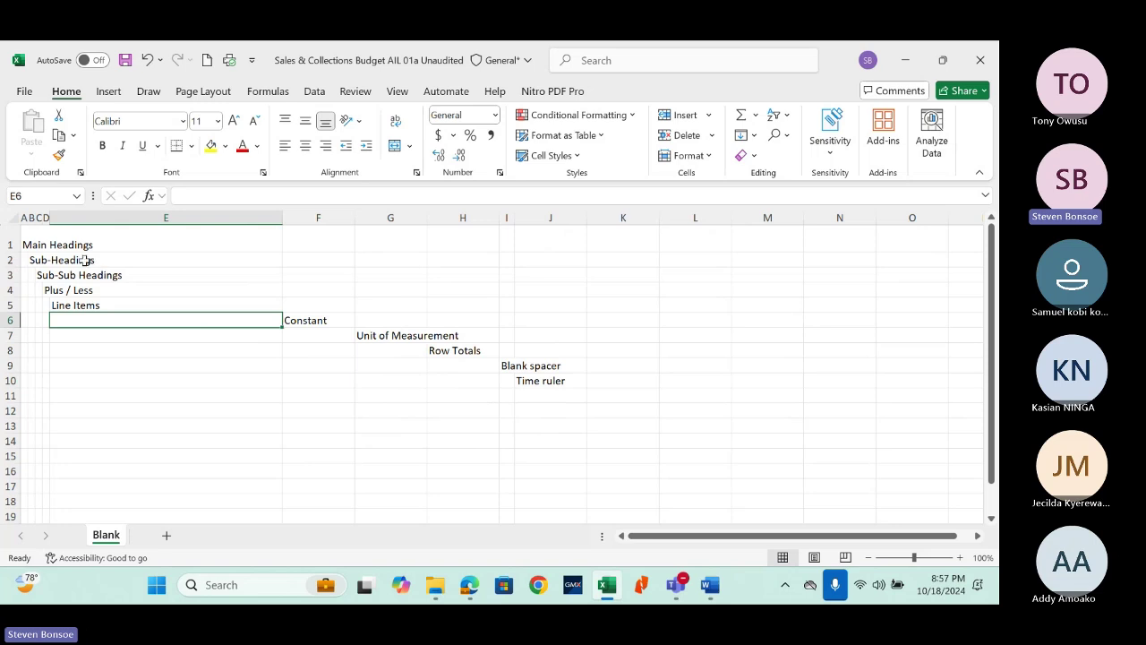
click(11, 216)
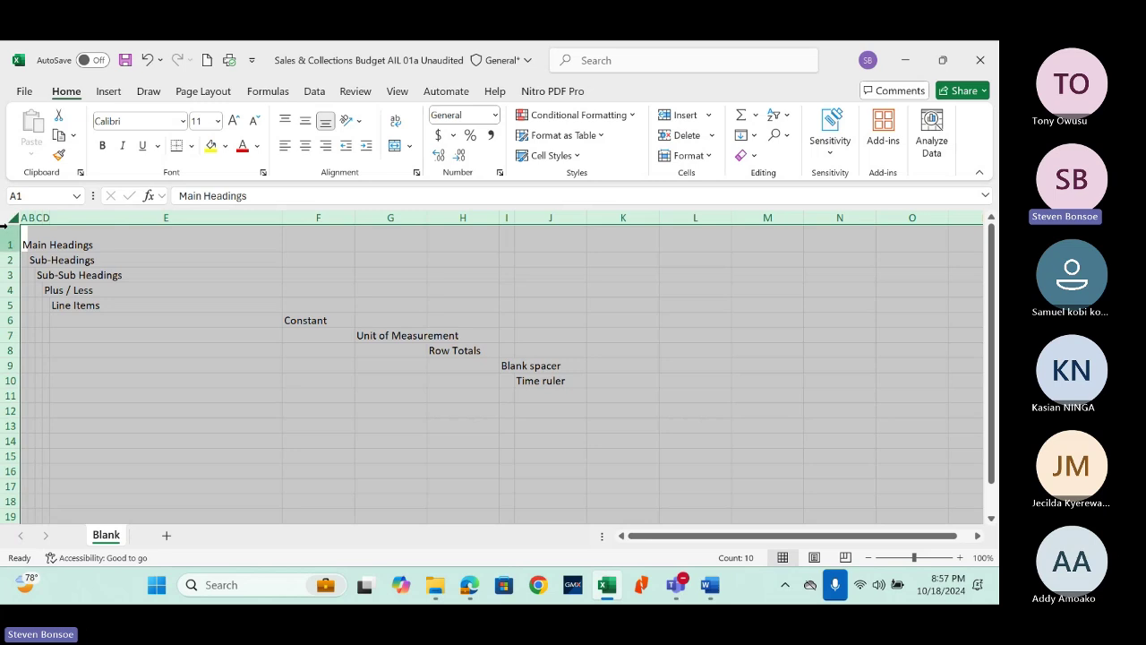
click(183, 306)
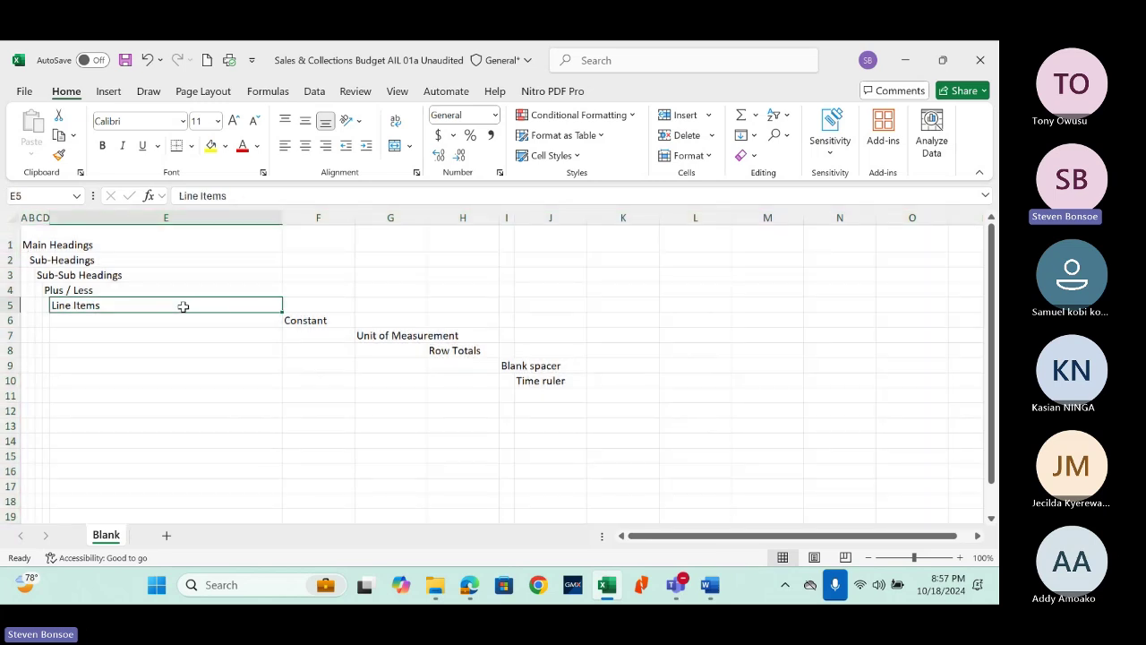
key(ctrl+a)
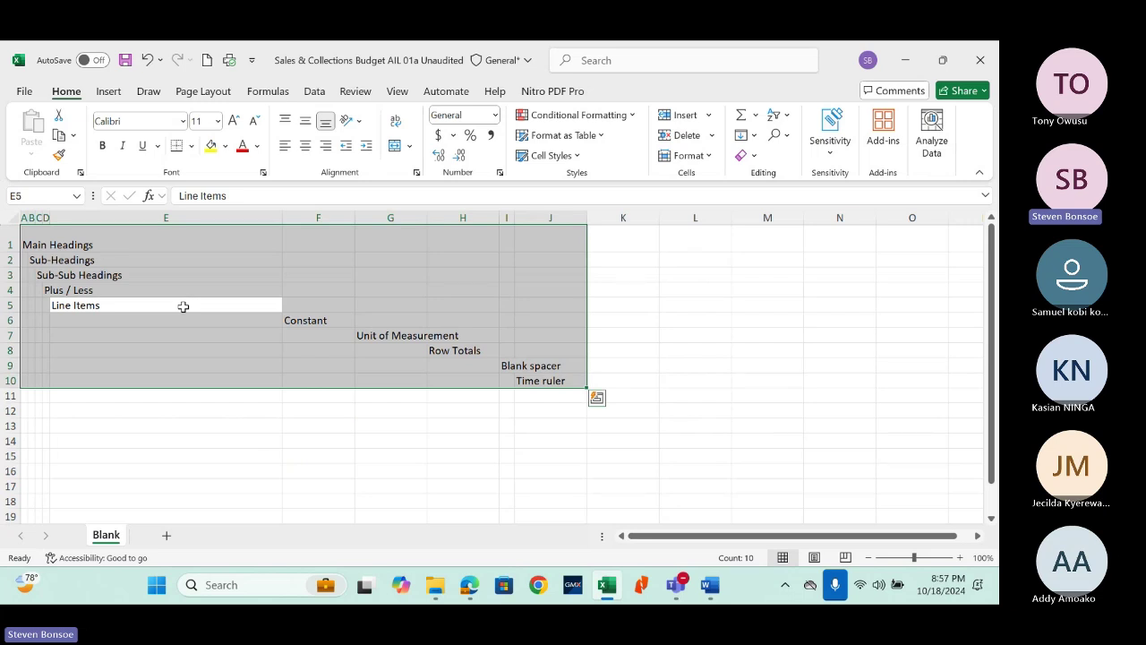
key(ctrl+a)
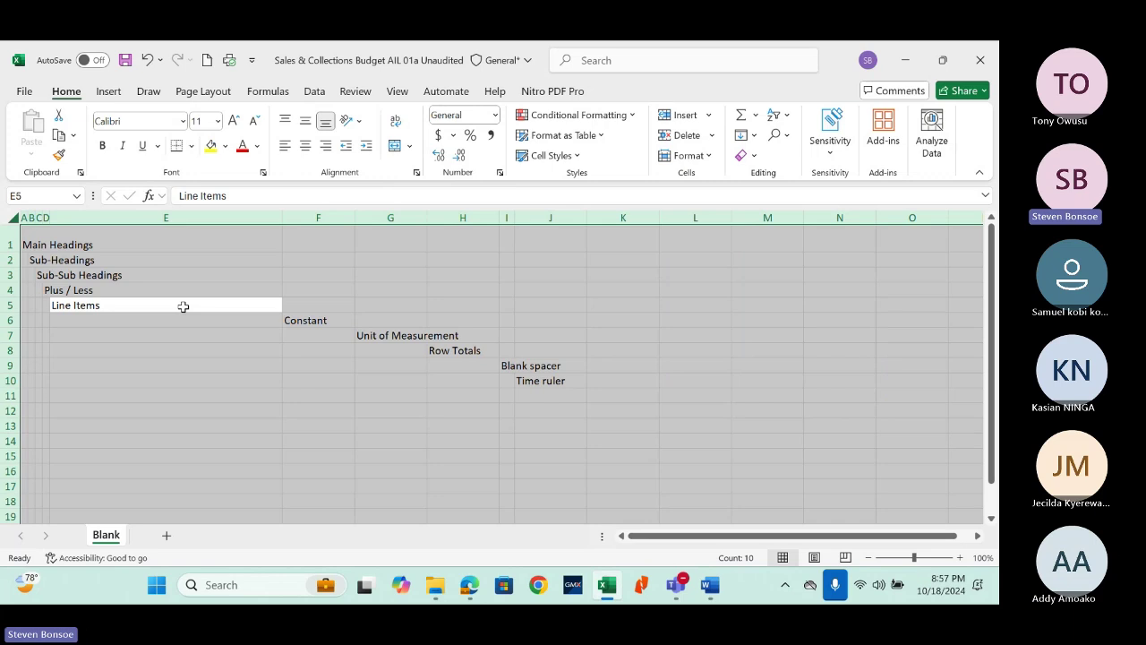
click(259, 454)
key(ctrl+a)
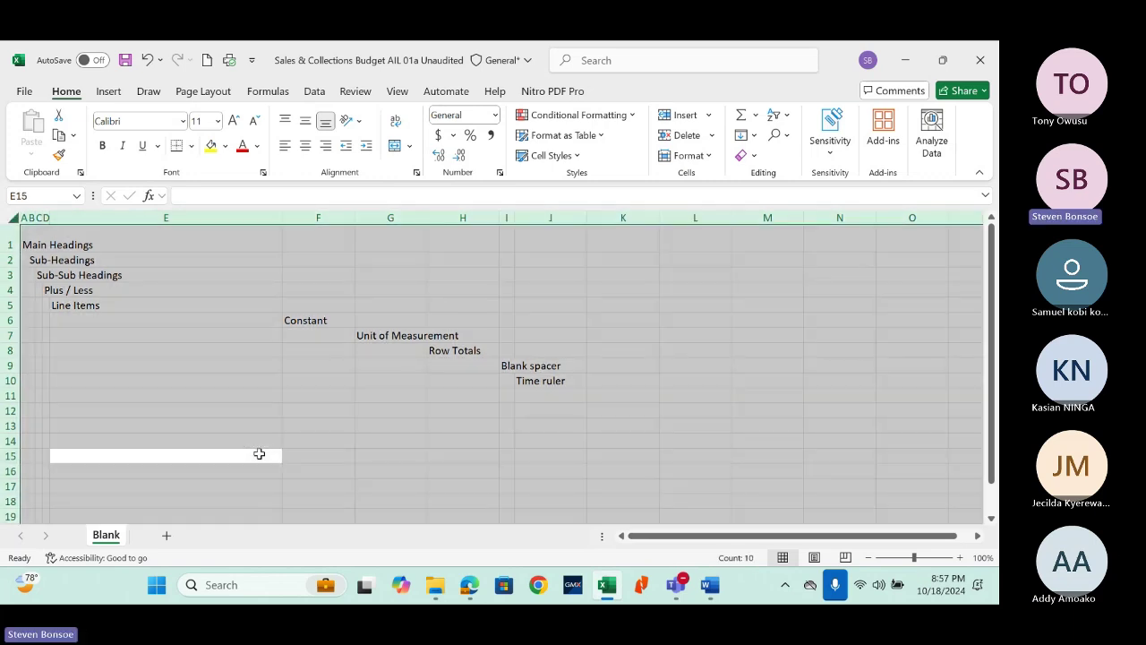
Step: Select the entire worksheet and format its text in Arial, size 10
click(176, 288)
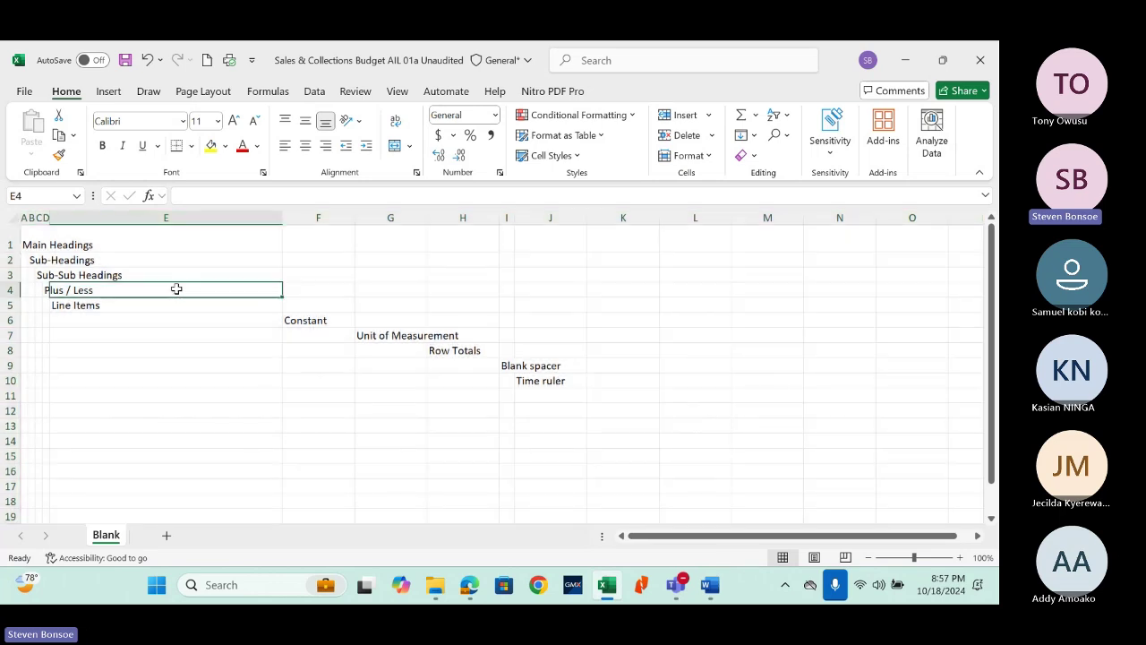
key(ctrl+a)
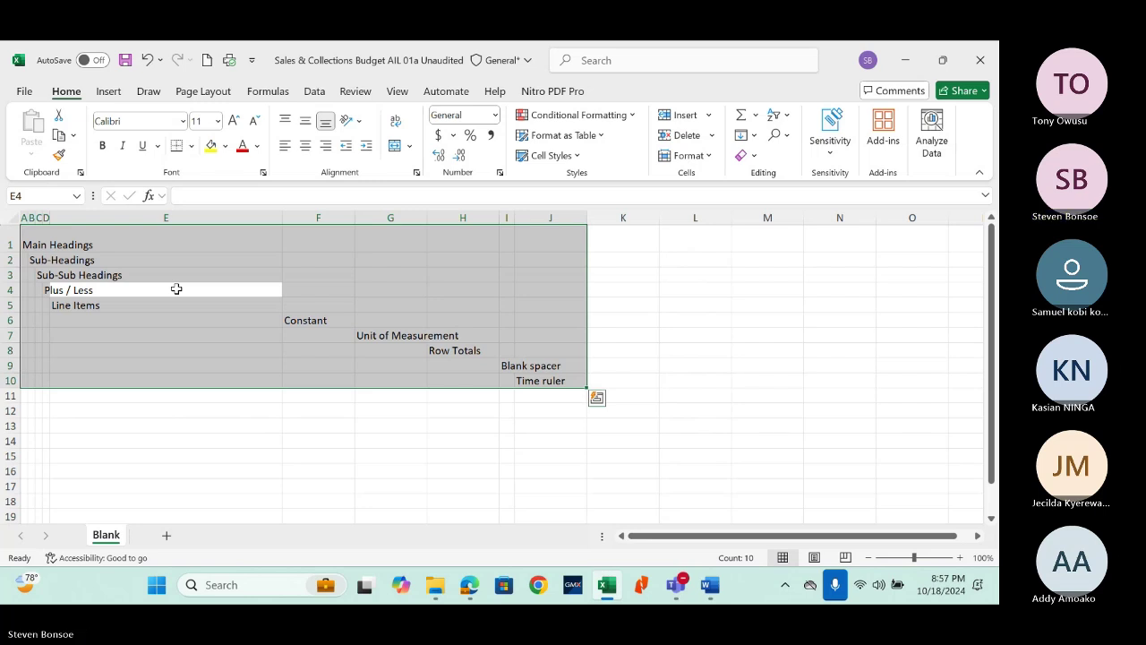
key(ctrl+a)
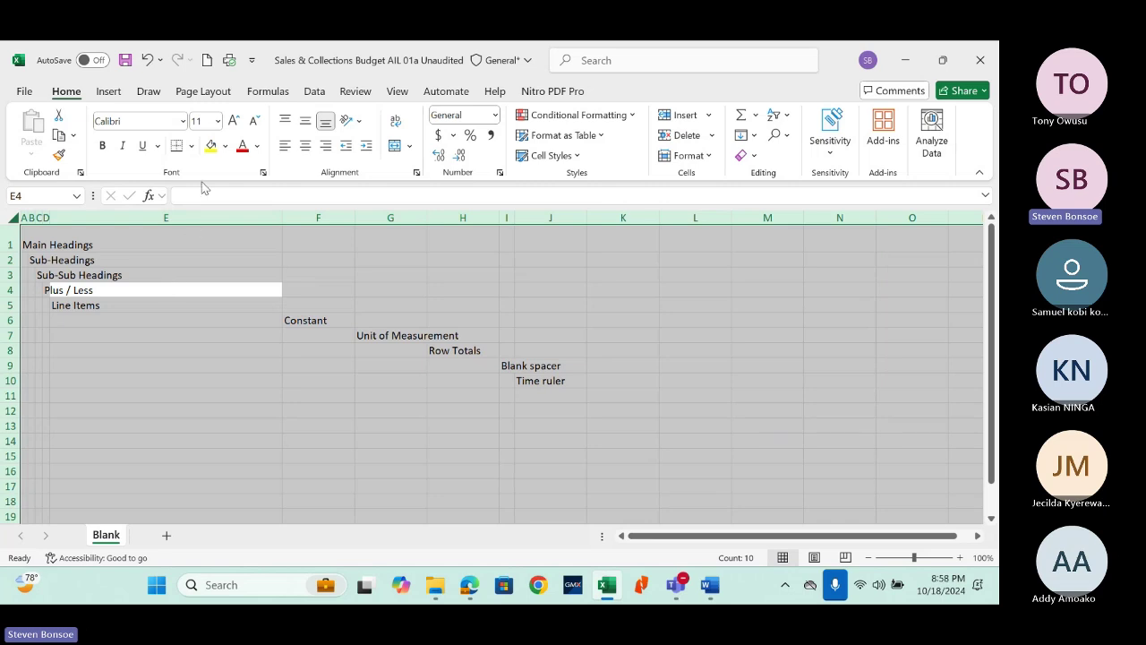
click(183, 127)
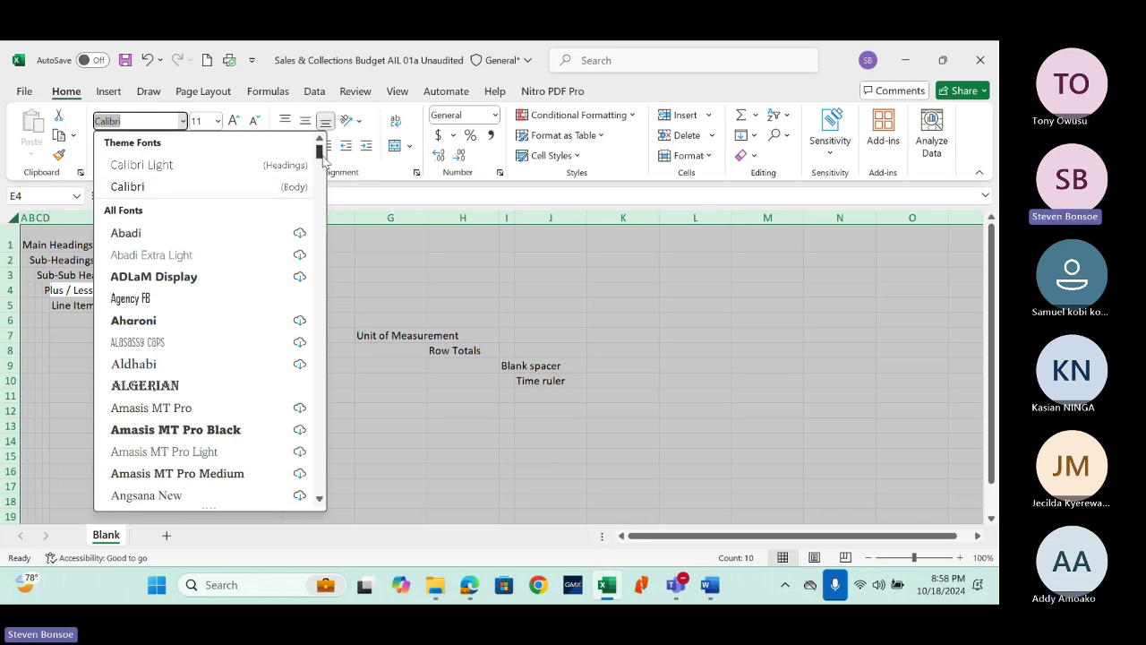
scroll(325, 159, down, 6)
click(216, 308)
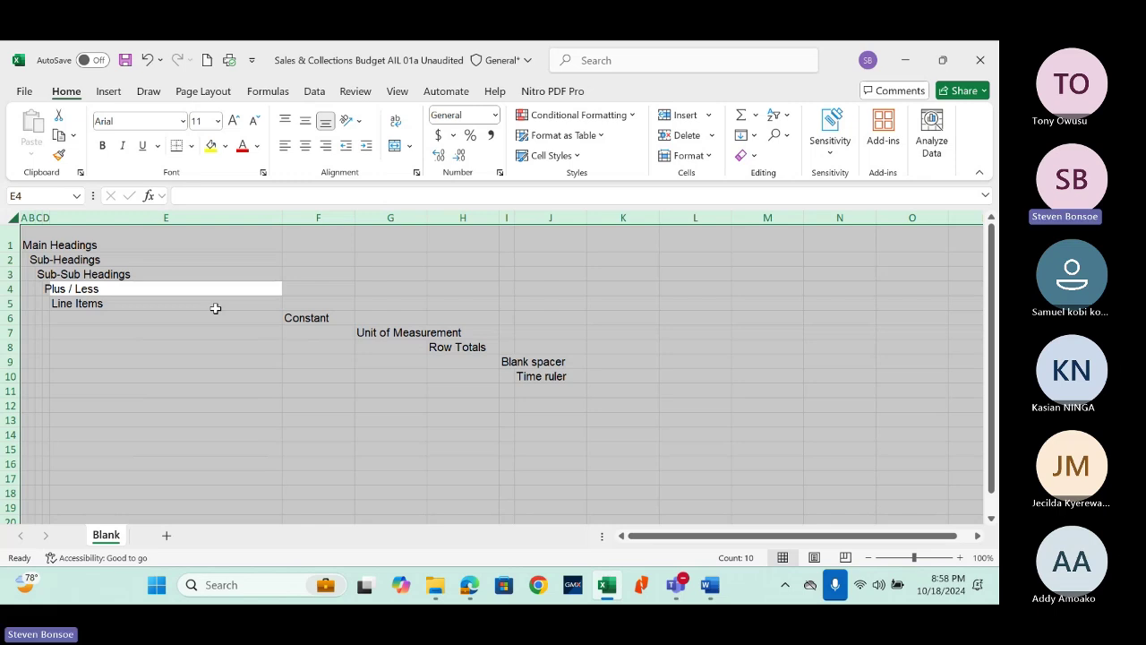
click(217, 122)
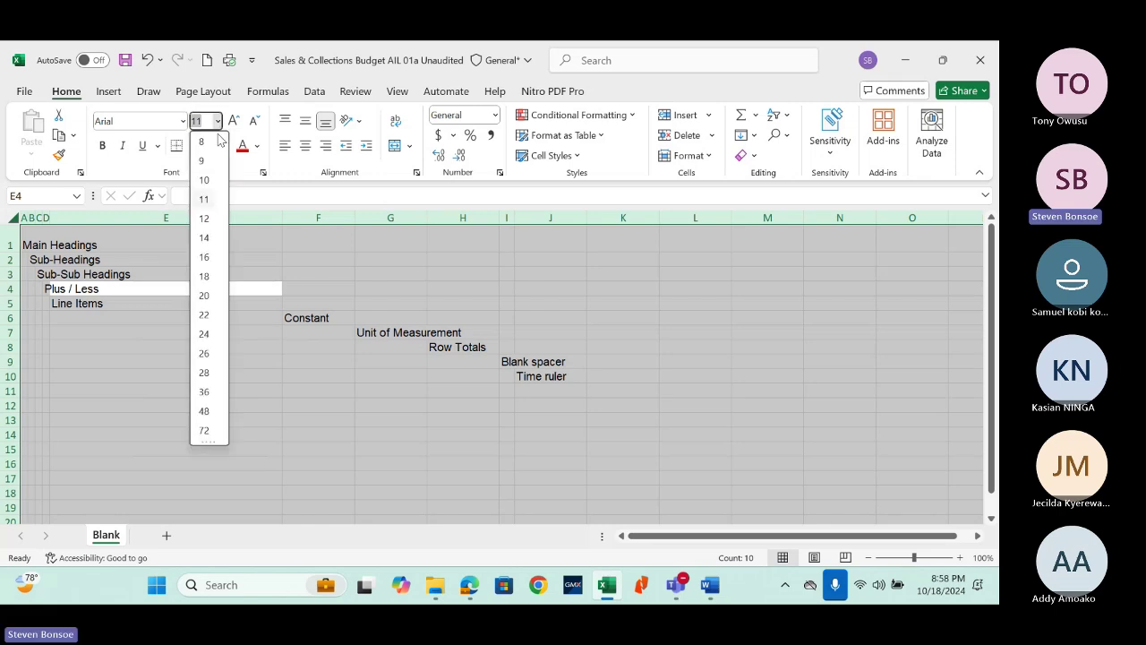
click(205, 180)
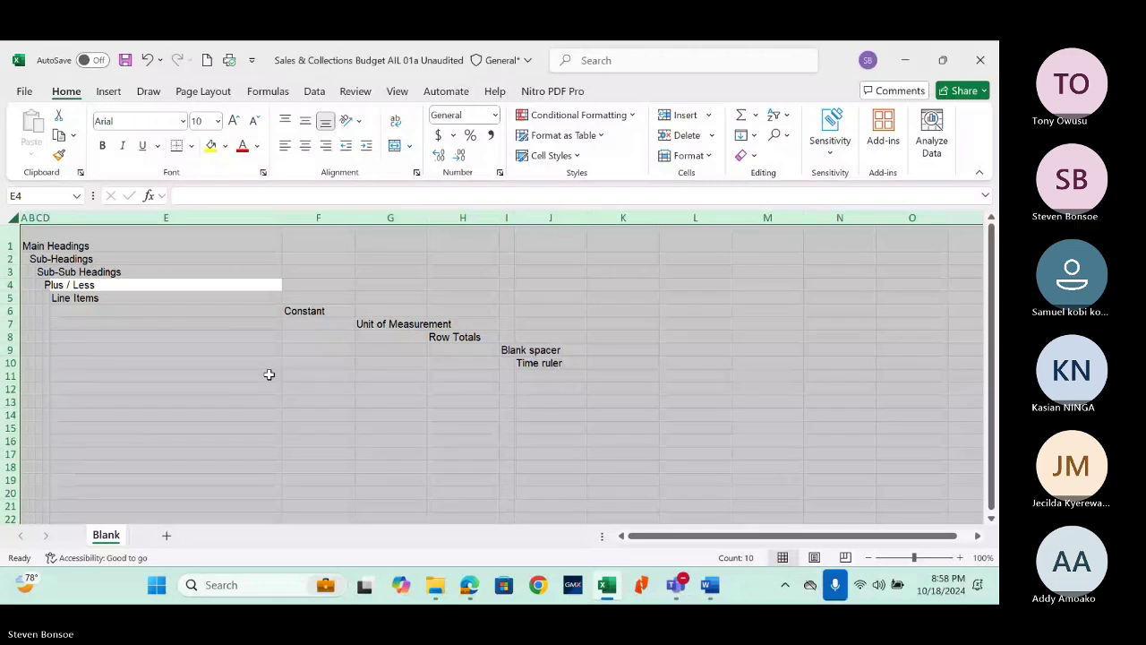
Step: Enter the label Product Category in cell E11
click(177, 376)
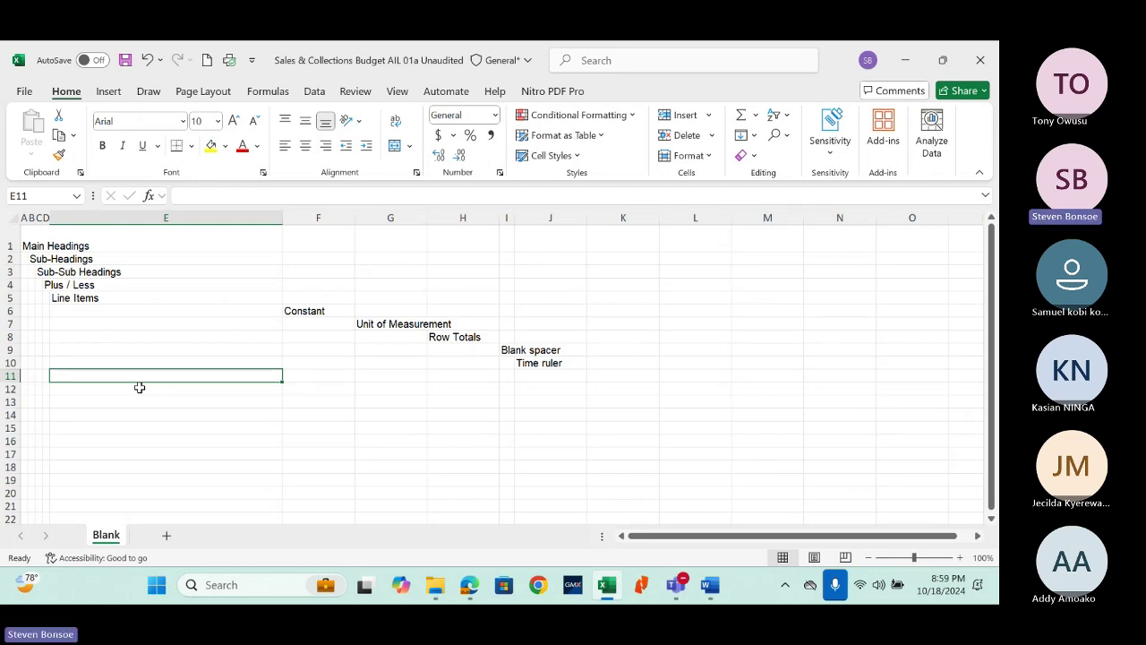
text(Product Cater)
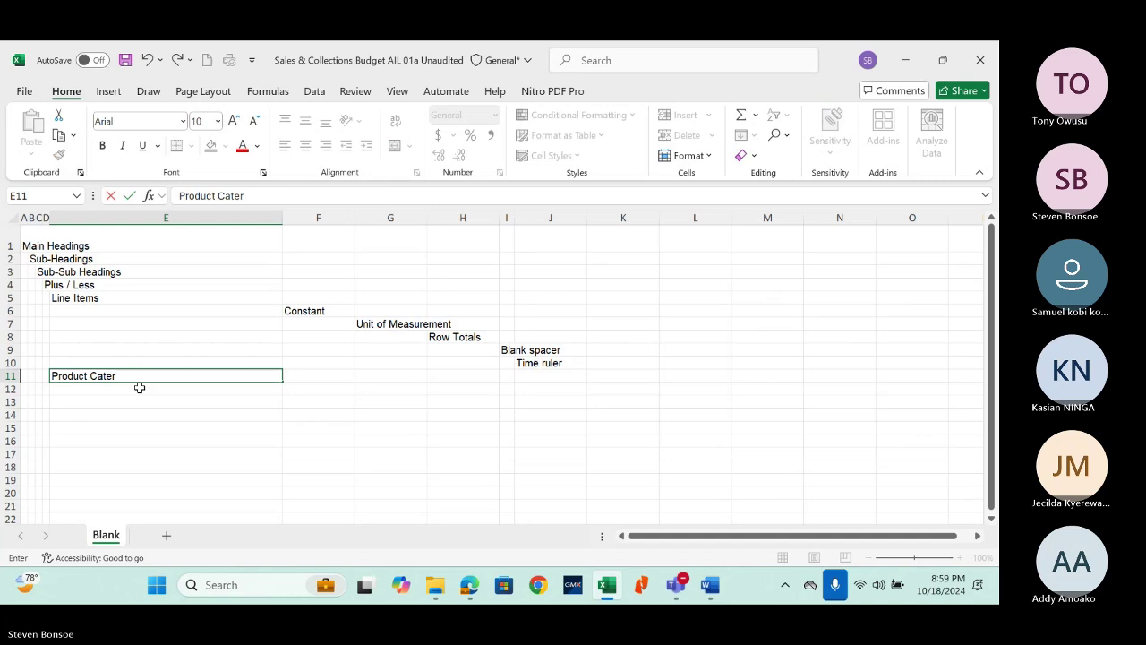
key(BackSpace)
text(gory)
key(Return)
key(Return)
key(Return)
key(Return)
key(Return)
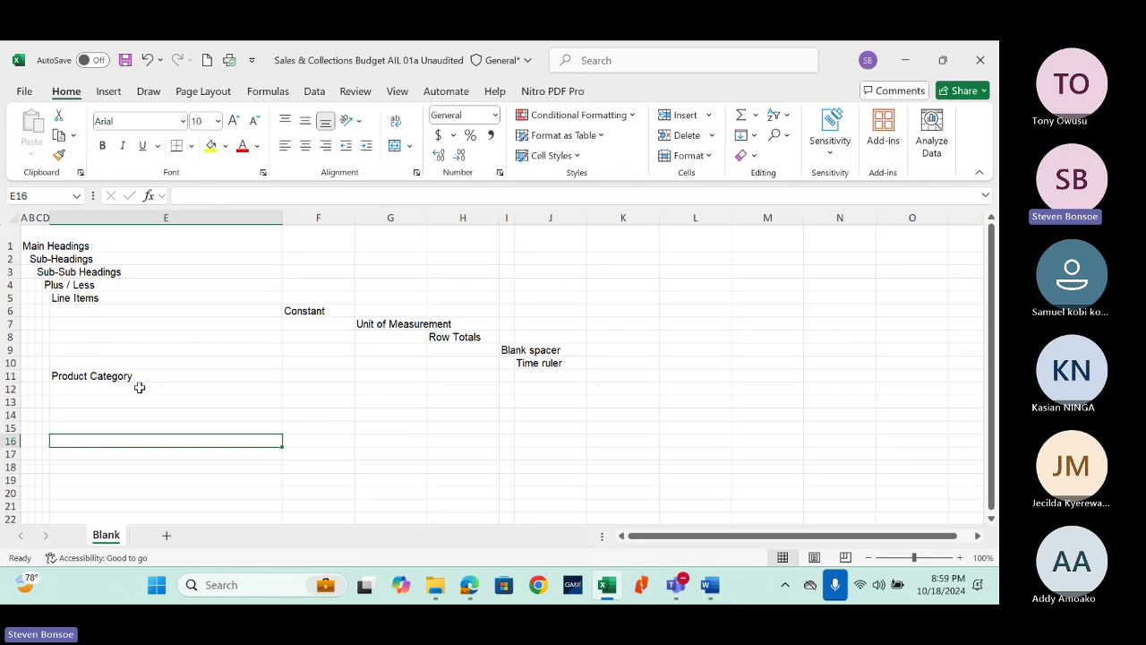
Step: Enter Product 1, Product 2 and Product 3 in cells E12 to E14 beneath the Product Category label
click(130, 387)
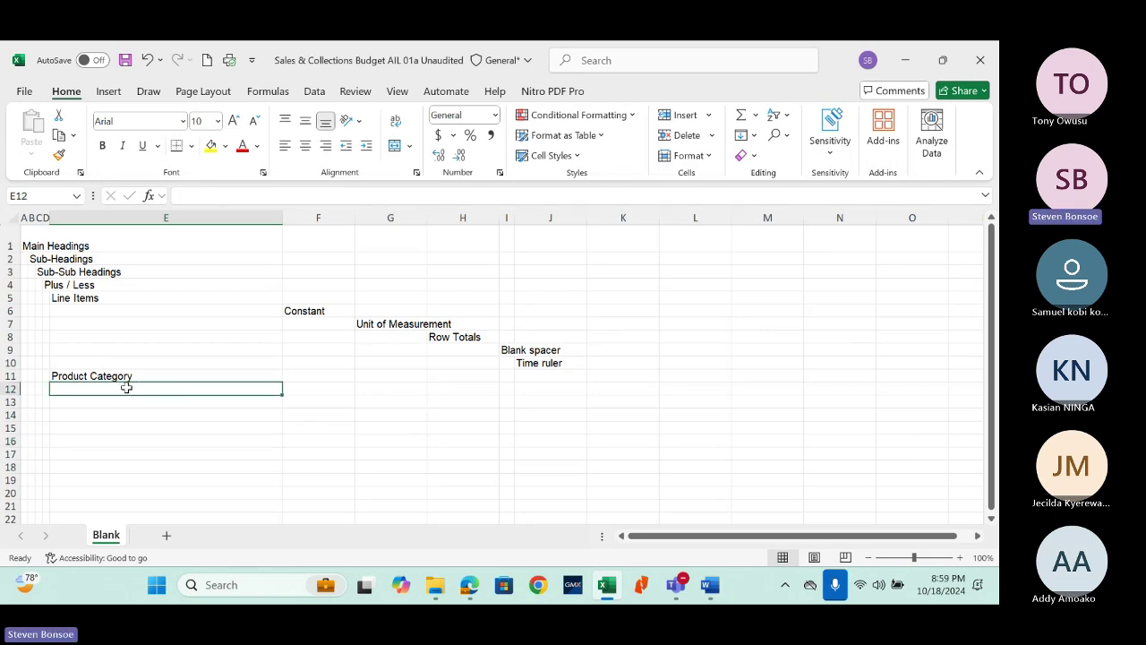
text(Product )
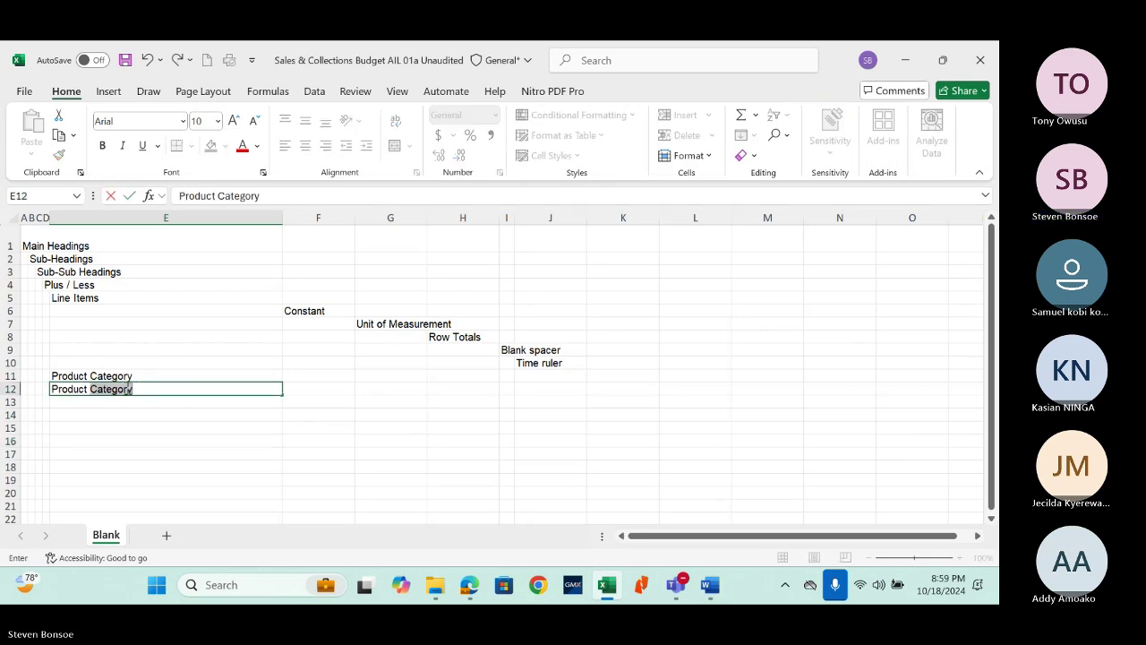
text(1)
key(Return)
text(Product )
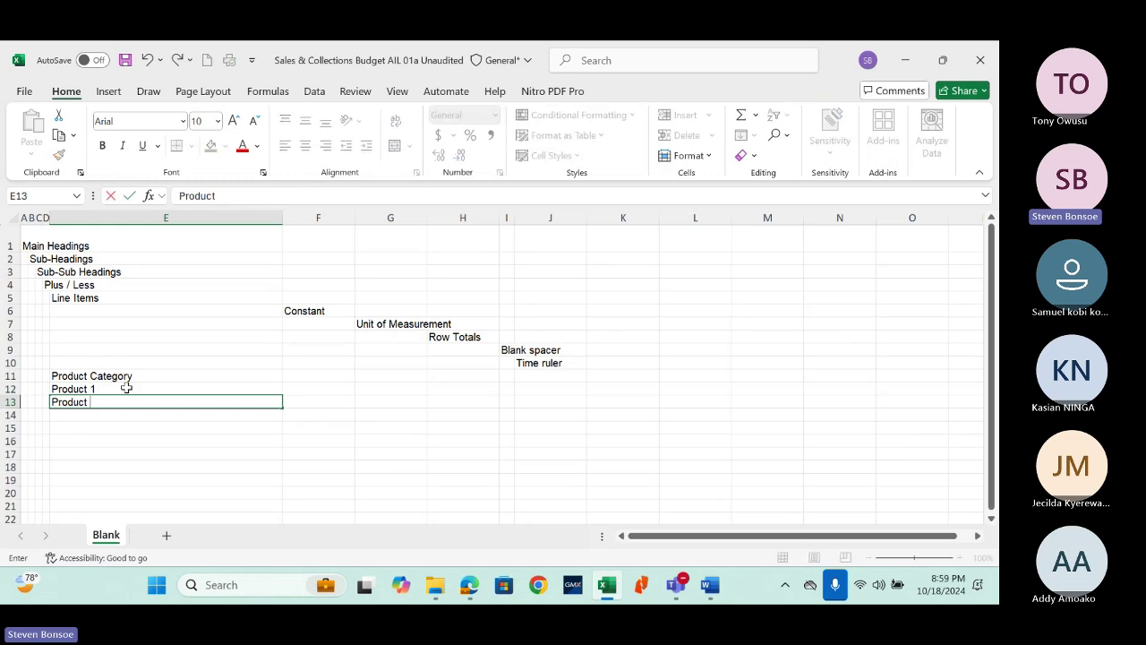
text(2)
key(Return)
text(Product )
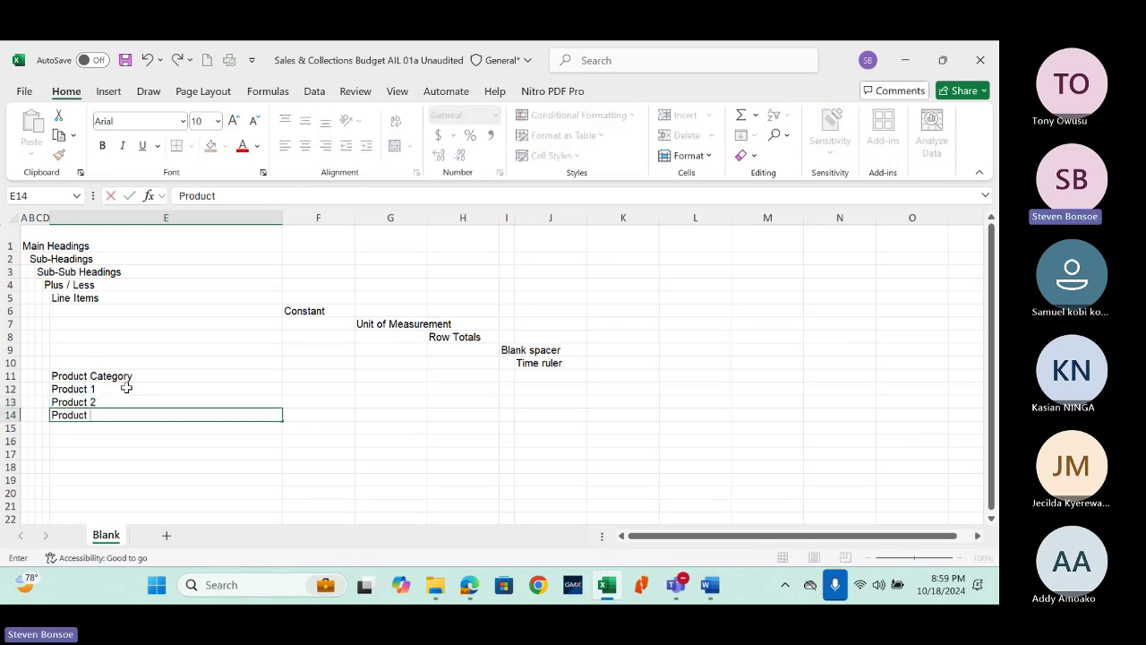
text(3)
key(Return)
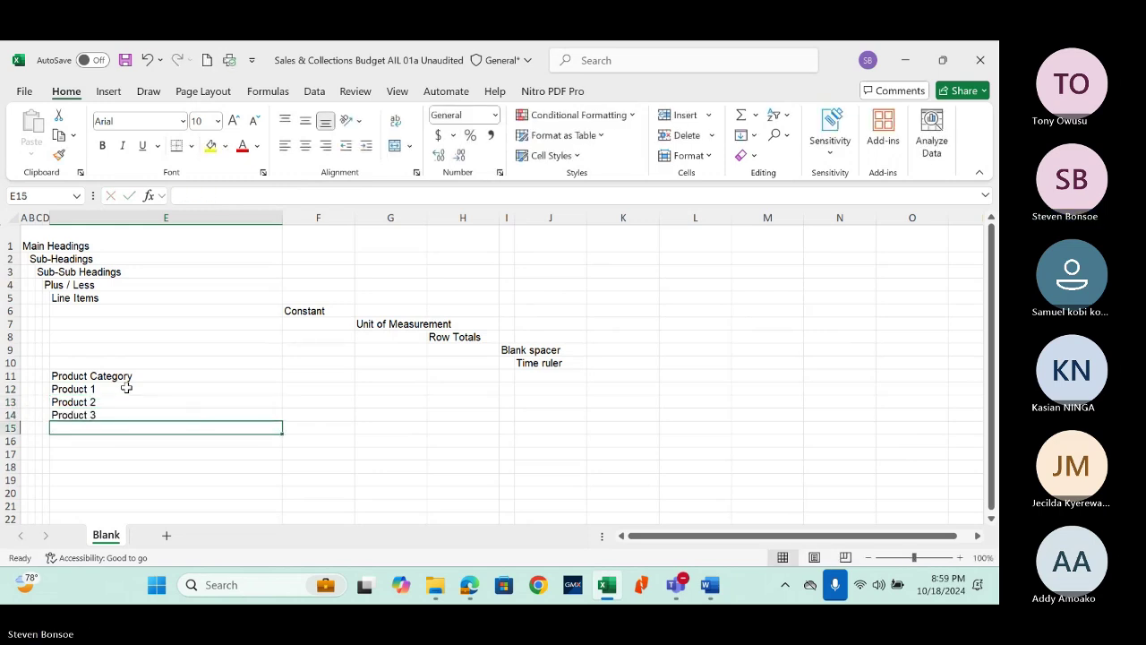
Step: Make the Product Category label in cell E11 bold and select the three product names beneath it
click(111, 376)
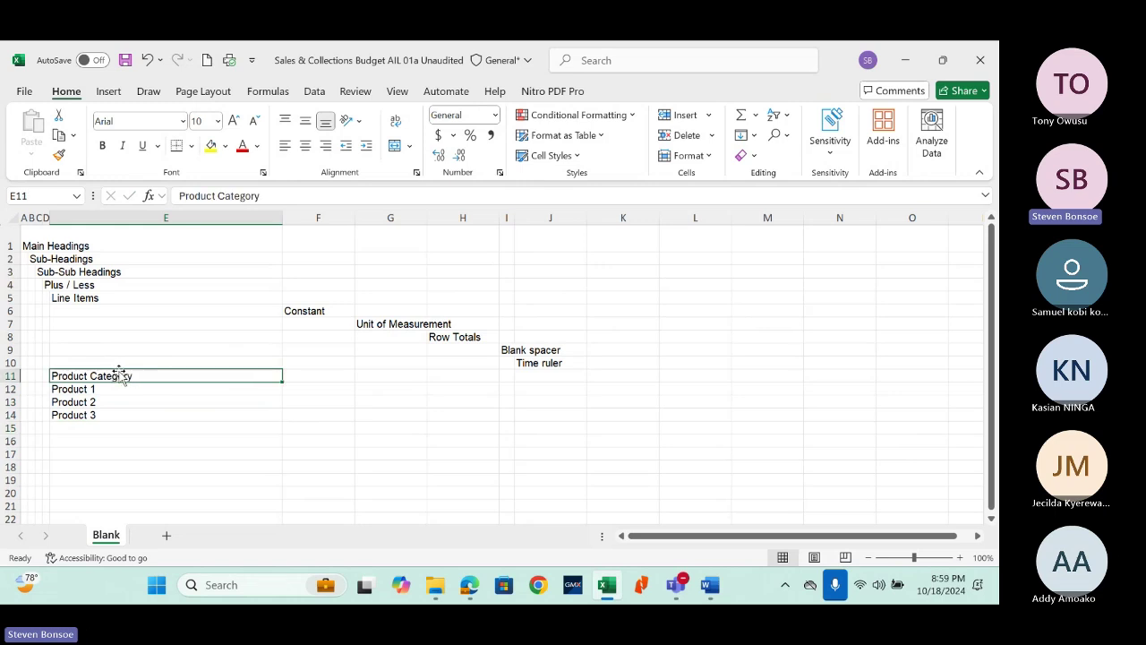
click(103, 146)
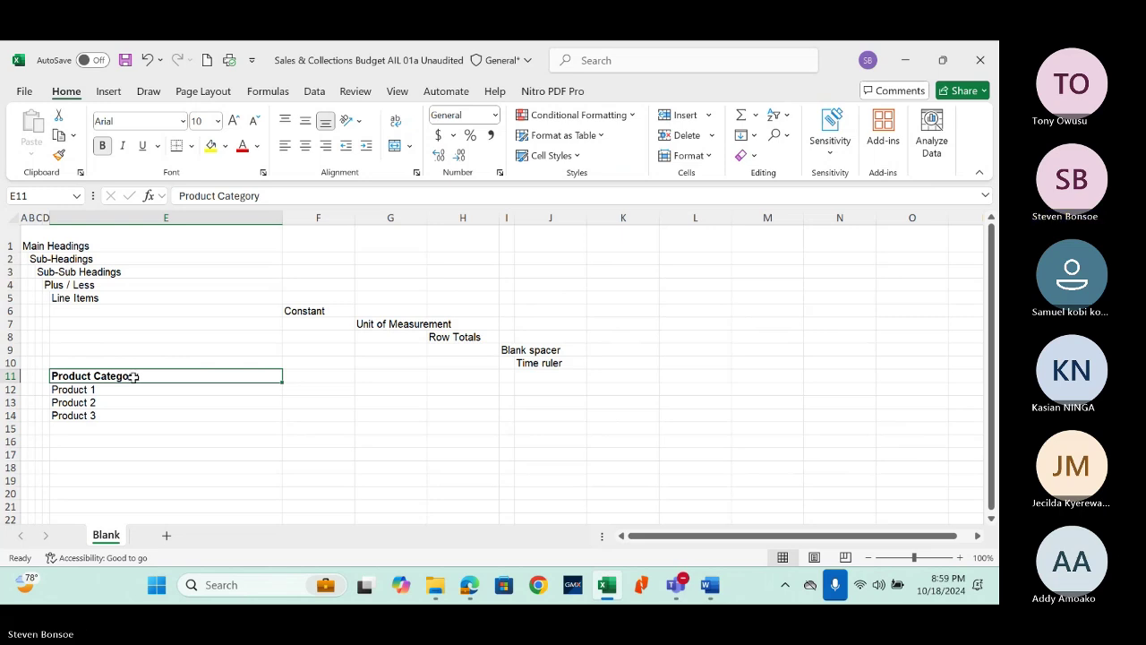
drag(112, 390, 108, 410)
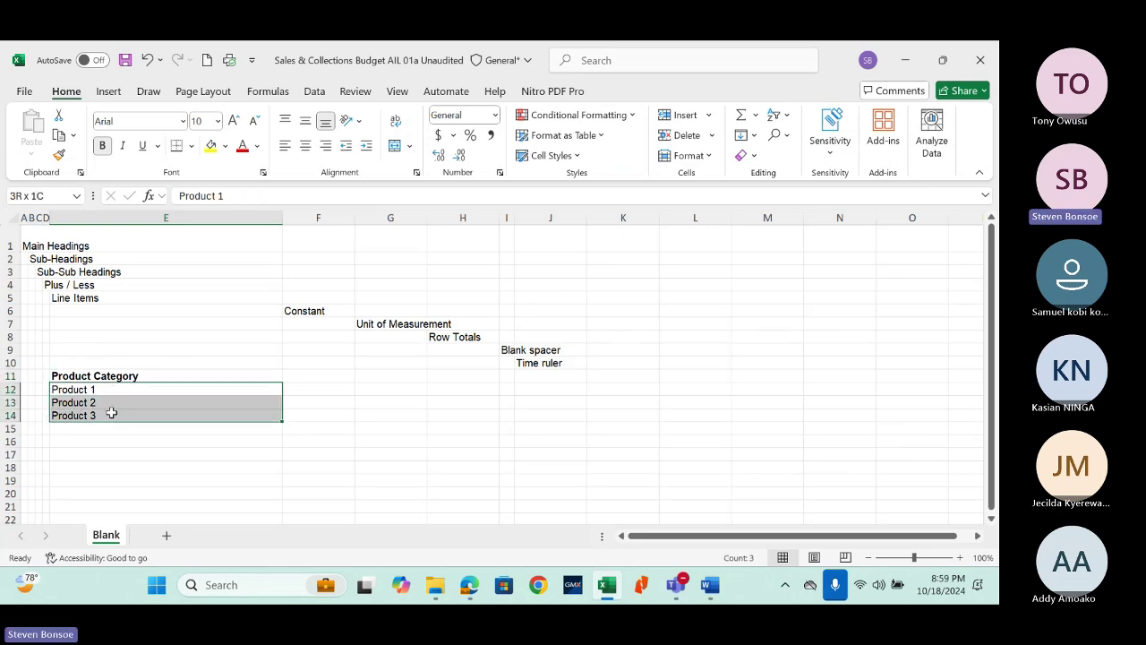
click(120, 394)
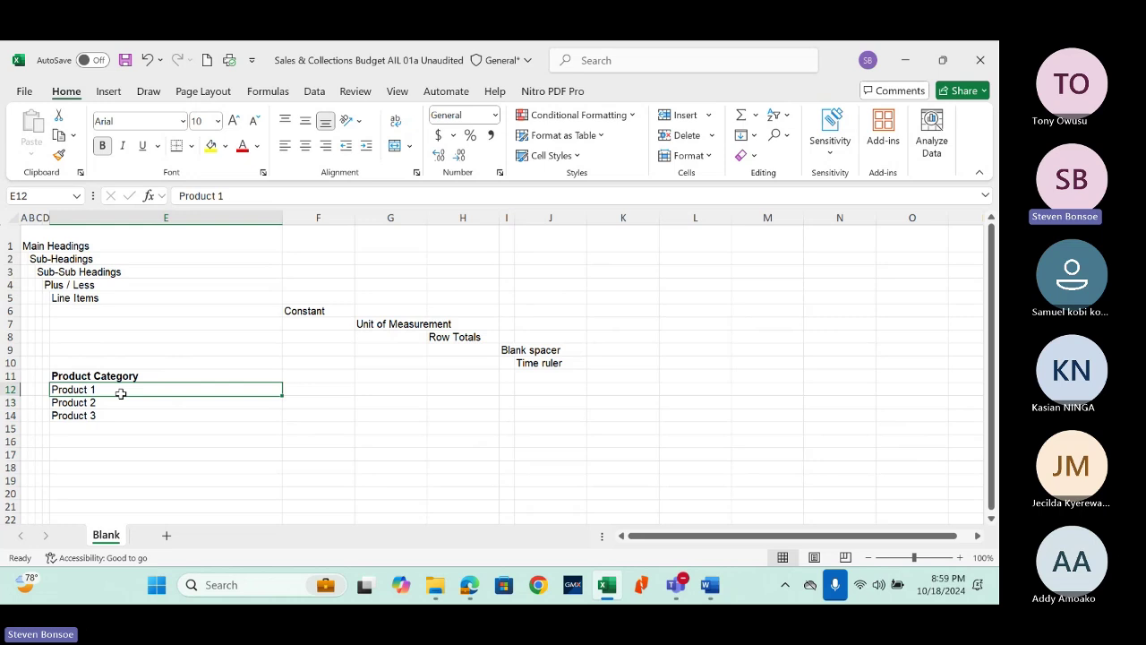
drag(120, 394, 120, 415)
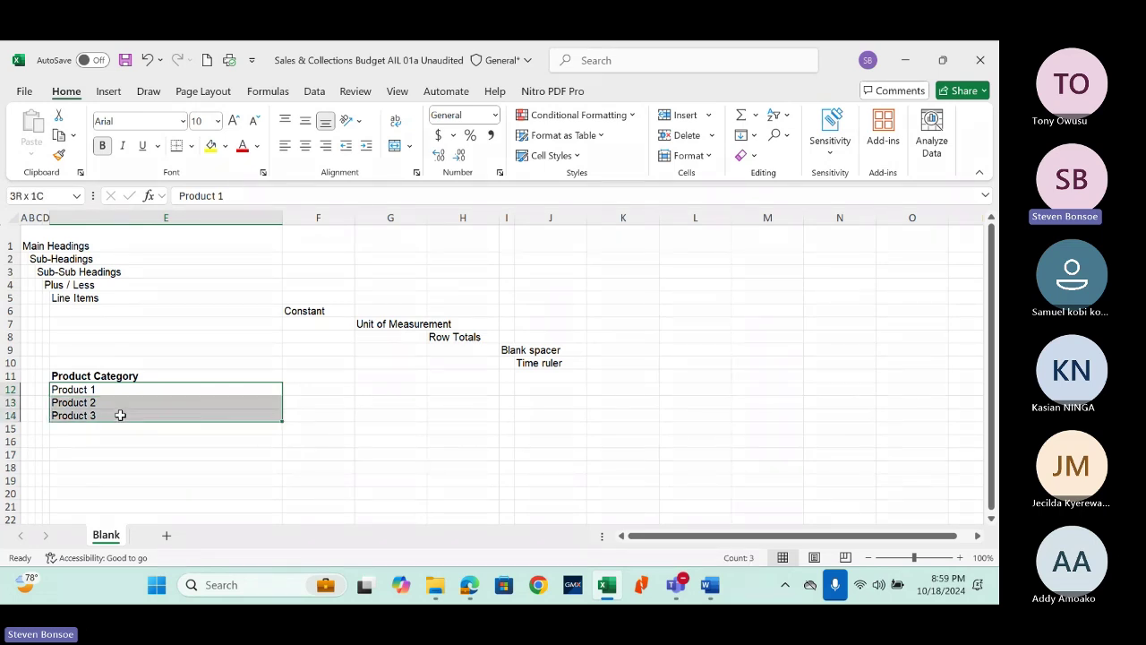
Step: Enter the label Georgraphical Area in cell E16, replacing the started entry Segment
click(106, 443)
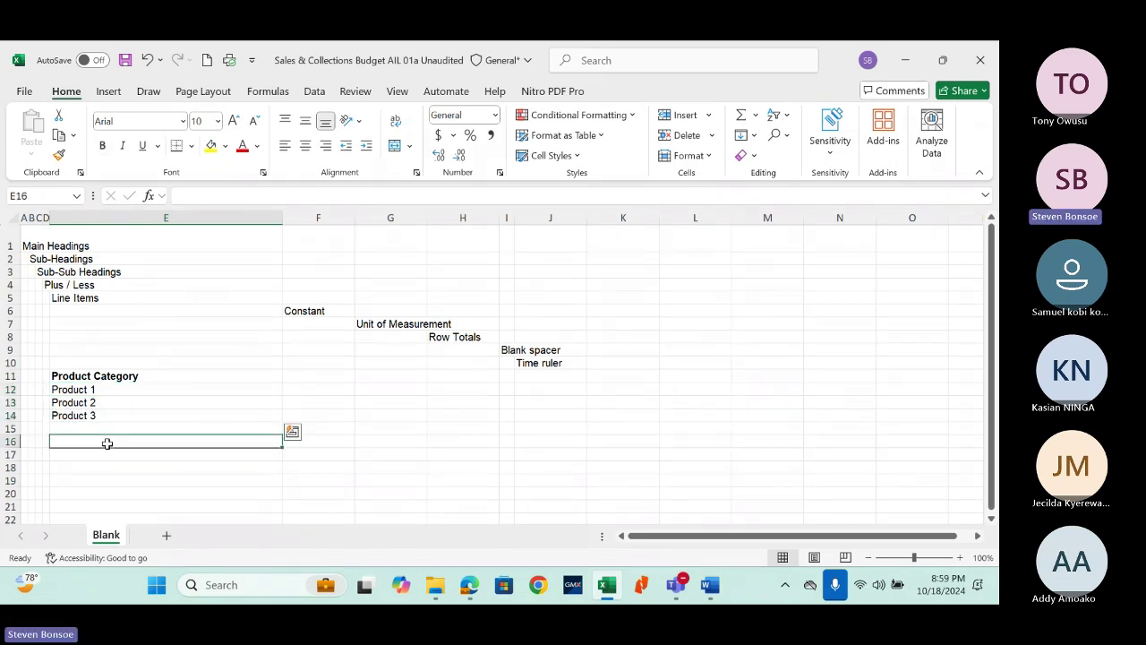
text(Segment)
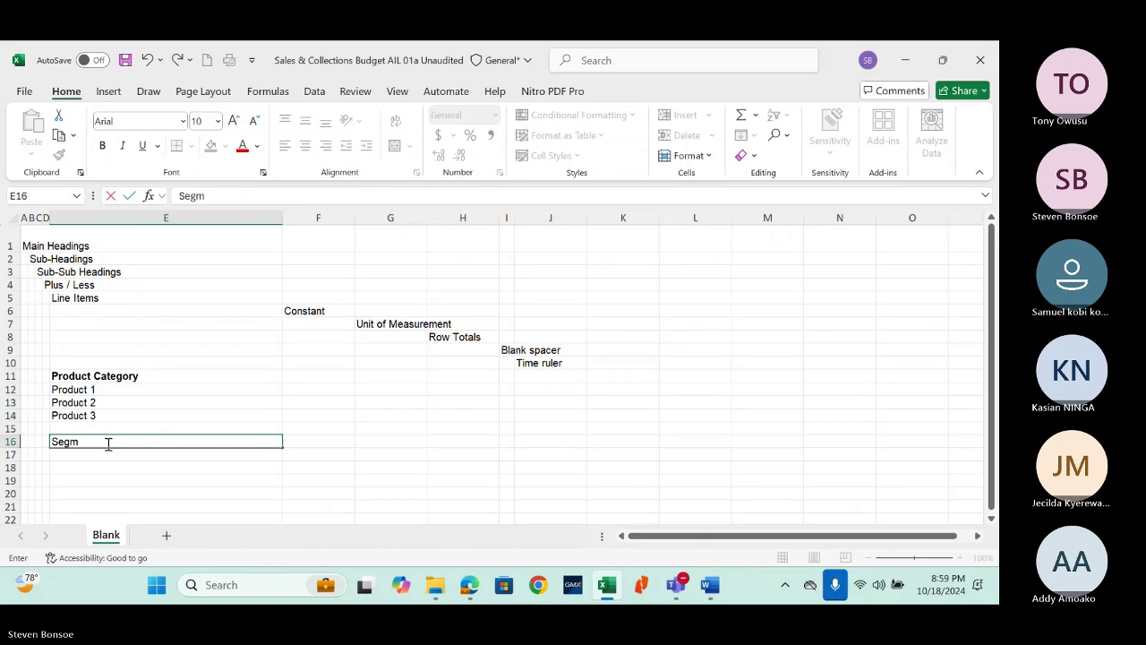
key(BackSpace)
key(BackSpace)
key(BackSpace)
key(BackSpace)
key(BackSpace)
key(BackSpace)
key(BackSpace)
text(Georgraphica)
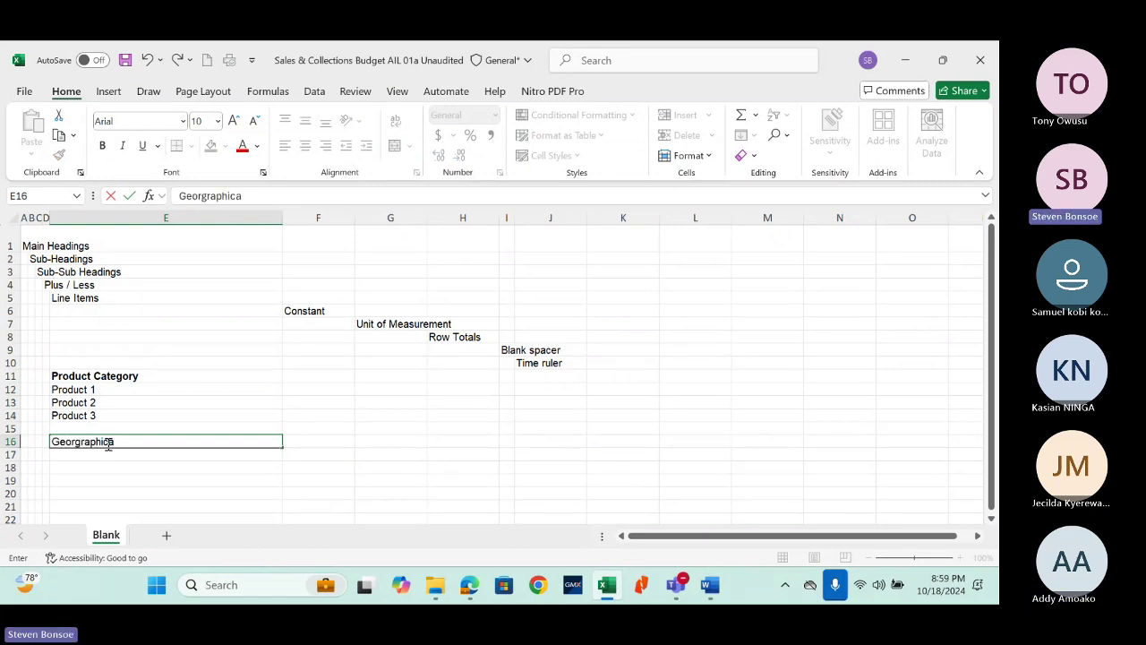
text(l Area)
key(Return)
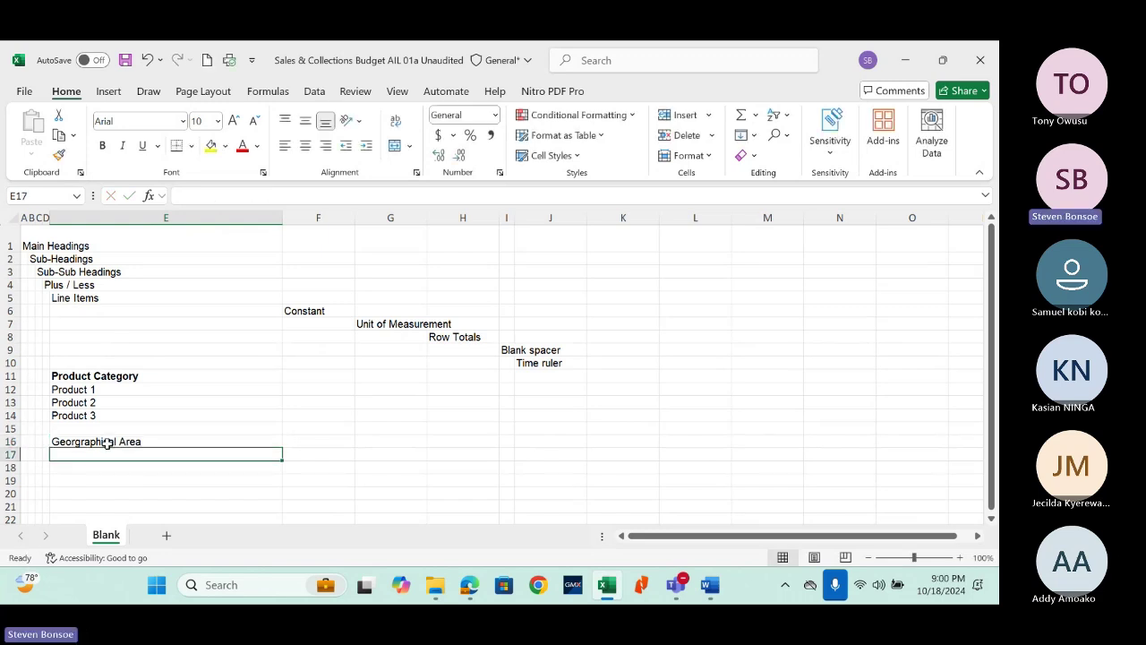
Step: List North, South, East and West in cells E17 to E20 and make the area heading in E16 bold
text(North)
key(Return)
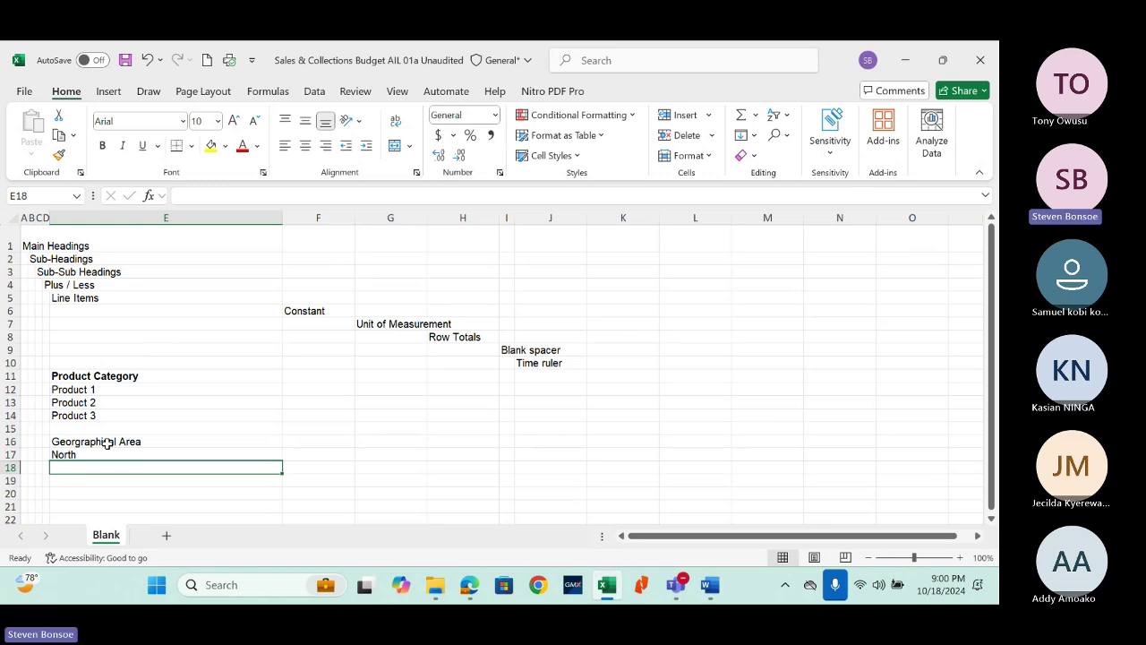
text(South)
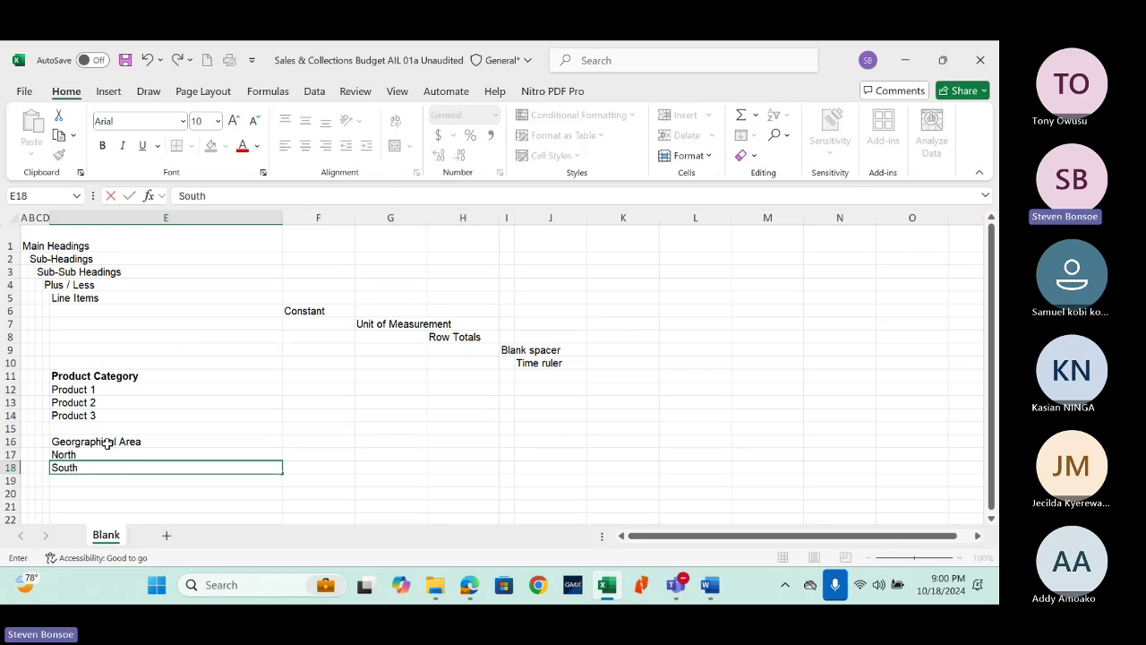
key(Return)
text(East)
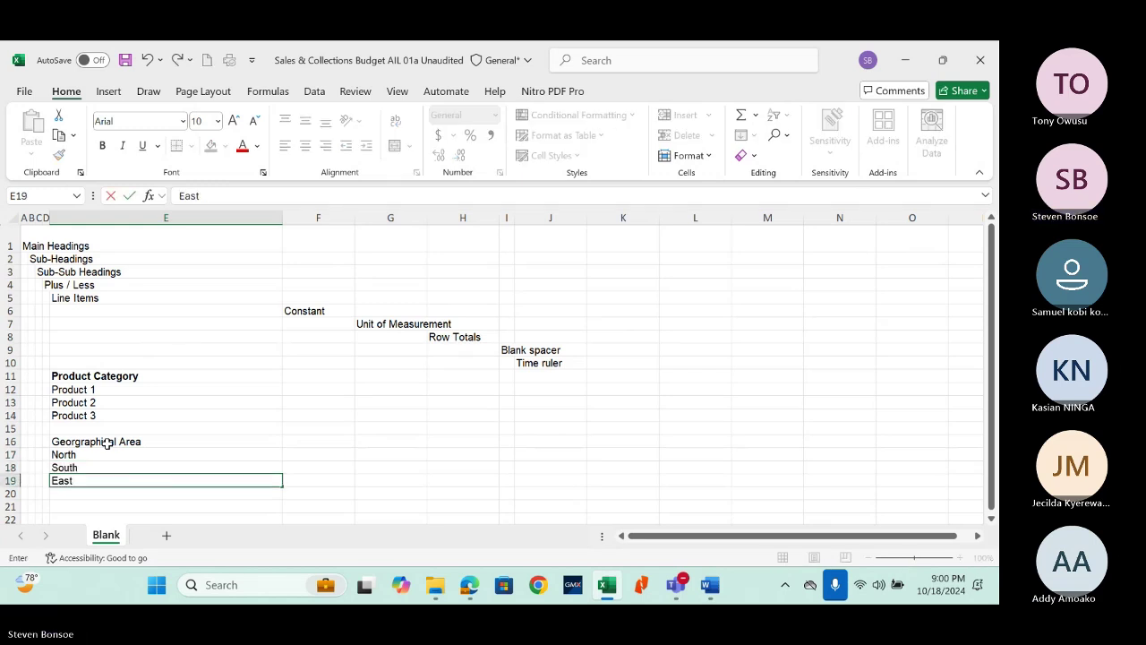
key(Return)
text(West)
key(Return)
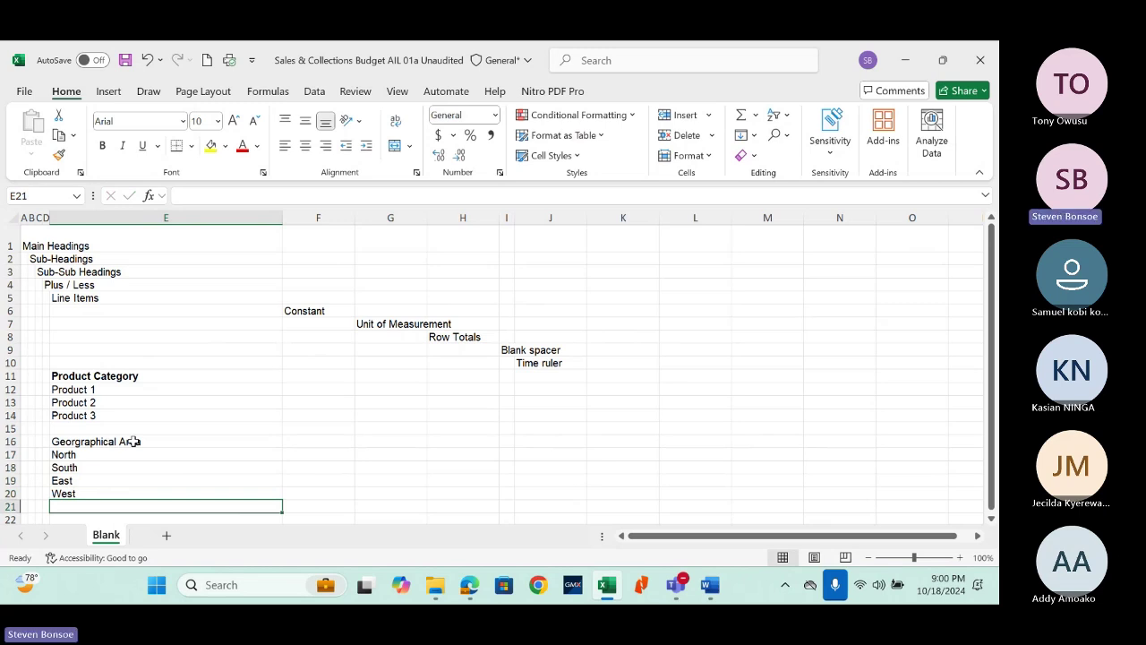
click(147, 437)
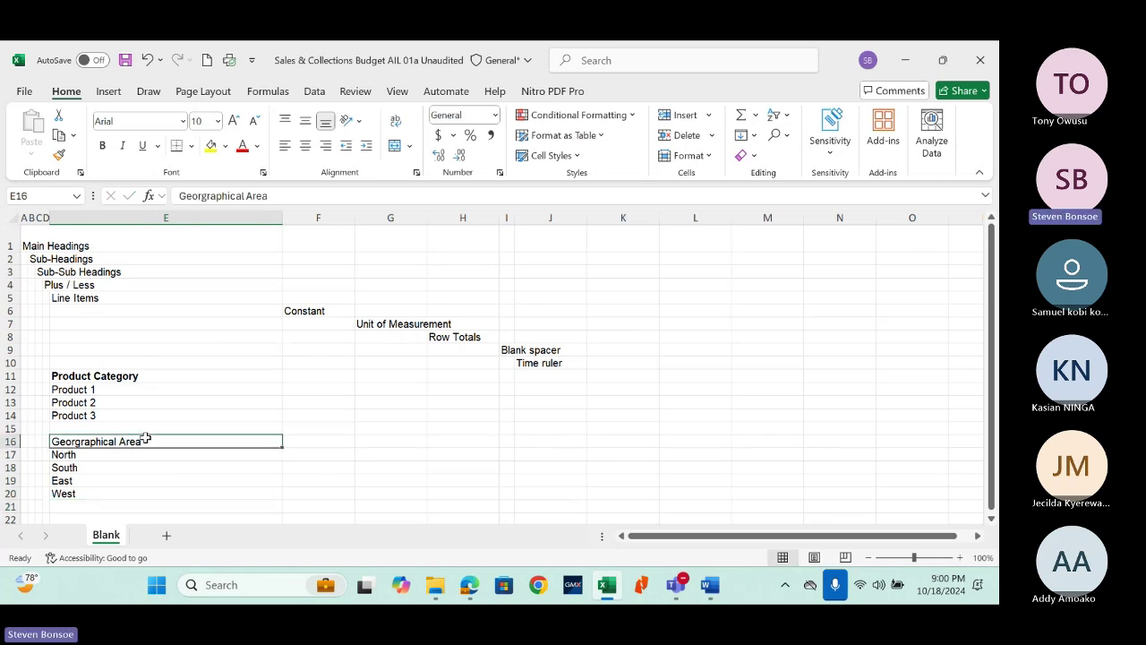
click(102, 145)
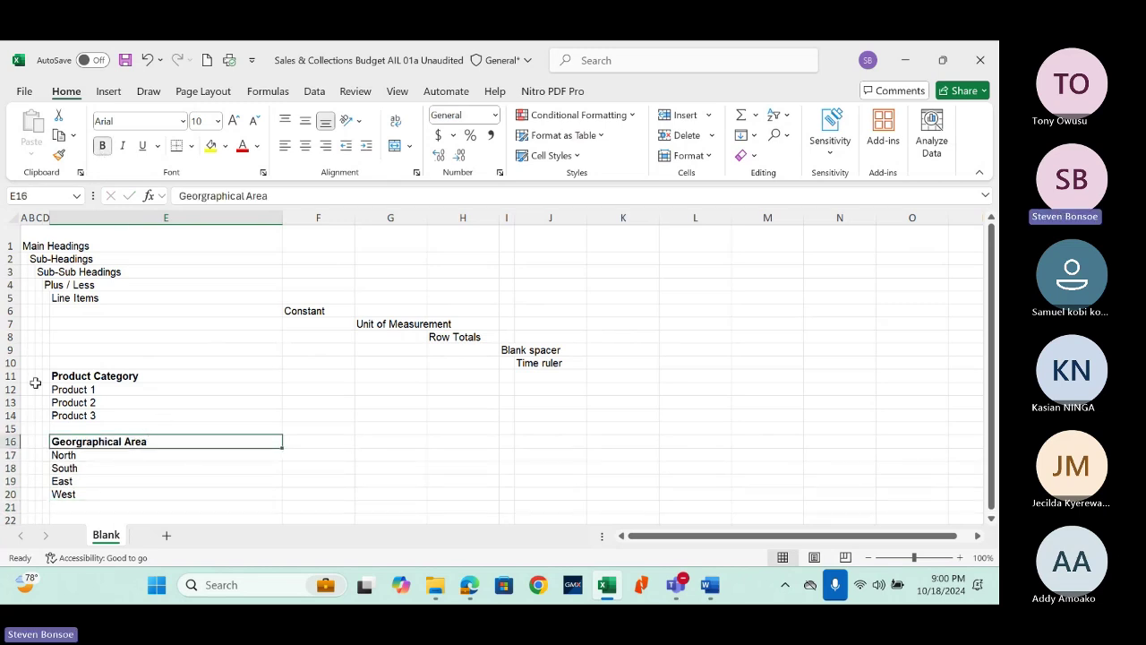
Step: Clear the product and geographical area entries from cells E11 to E20
click(107, 377)
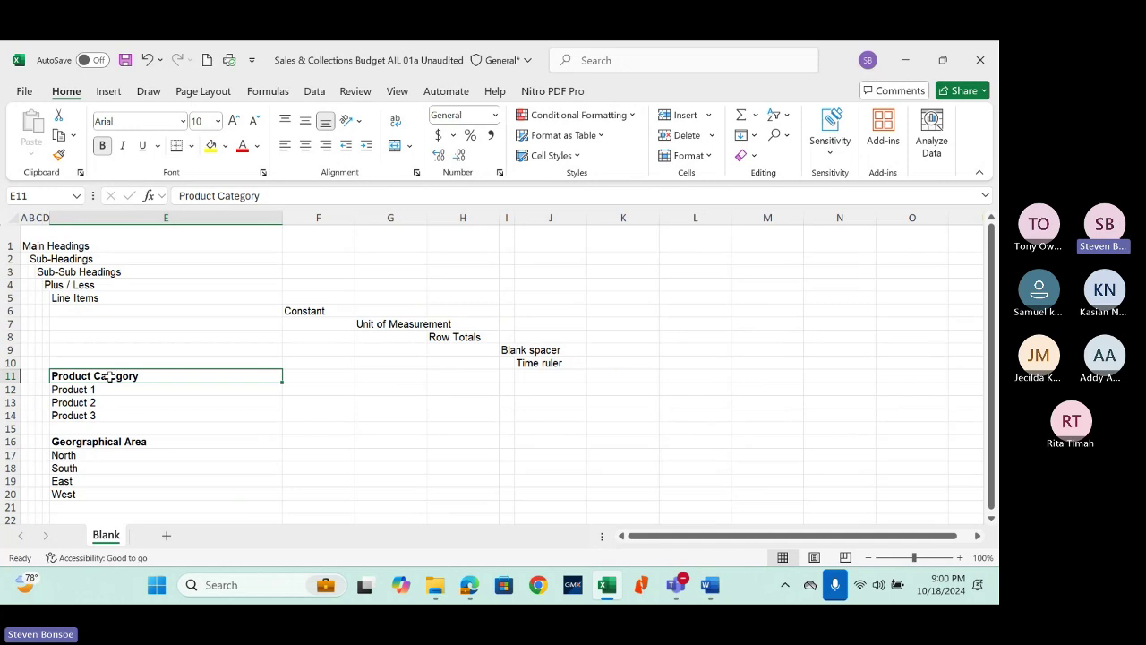
drag(107, 377, 103, 499)
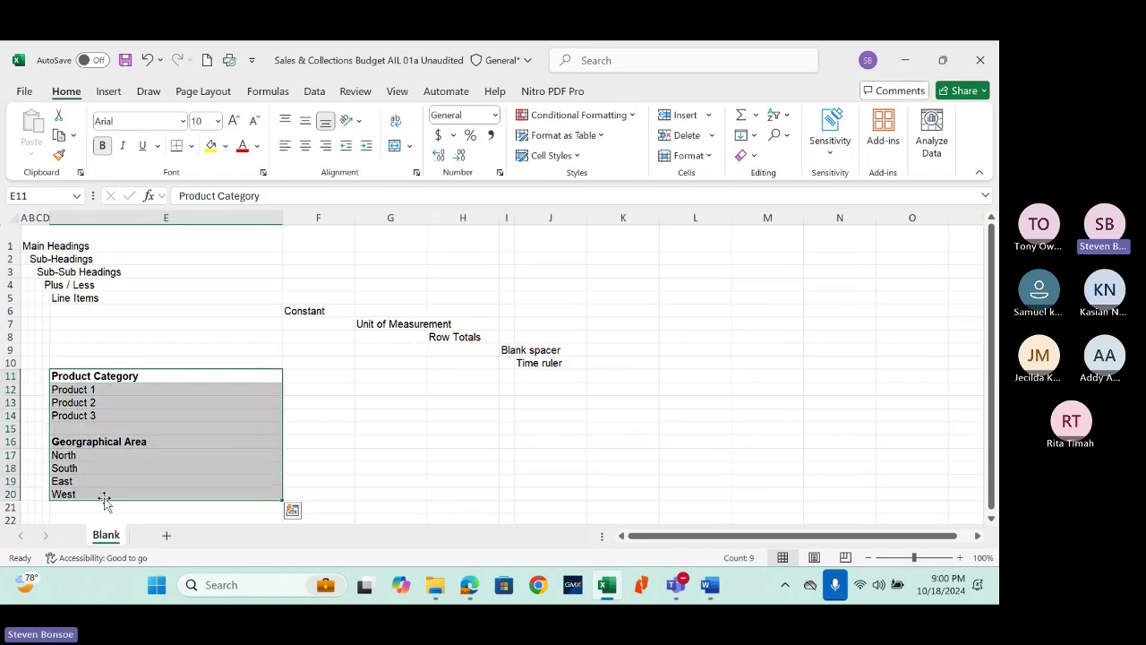
key(Delete)
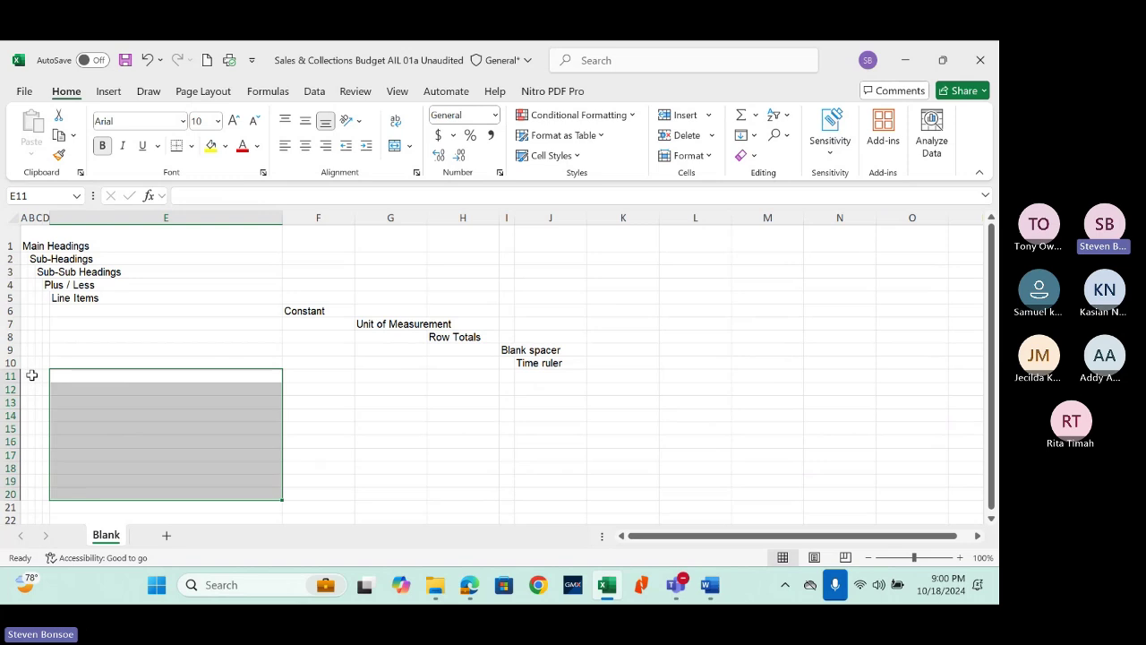
Step: Enter Product Category as a sub-heading in cell B11
click(31, 376)
text(Pro)
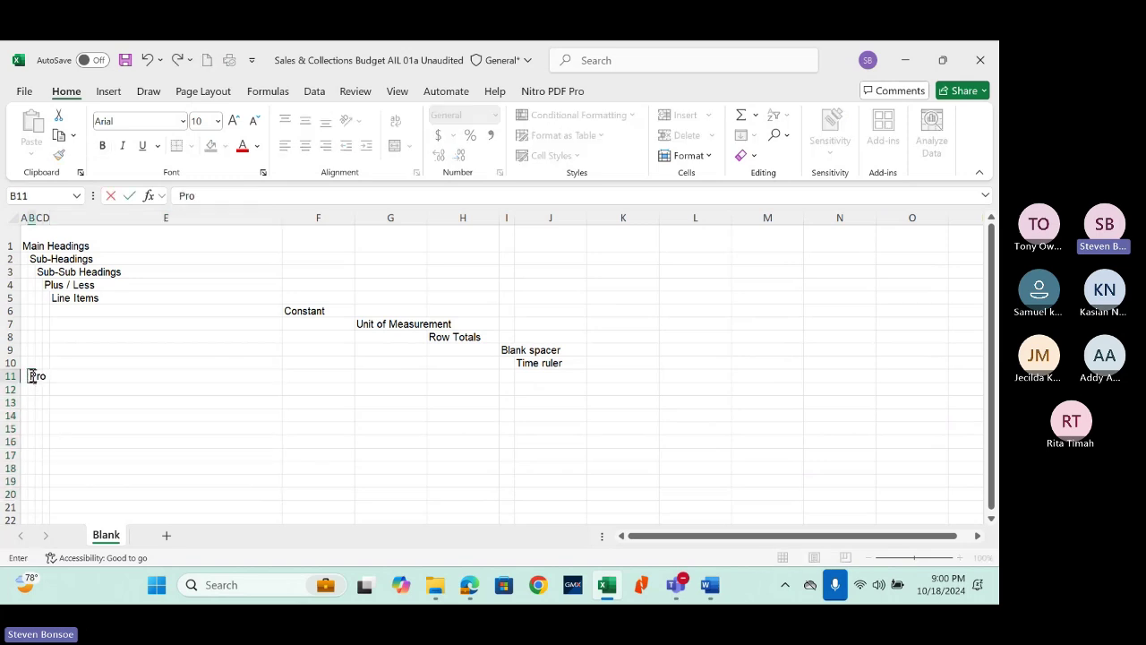
text(duct Category)
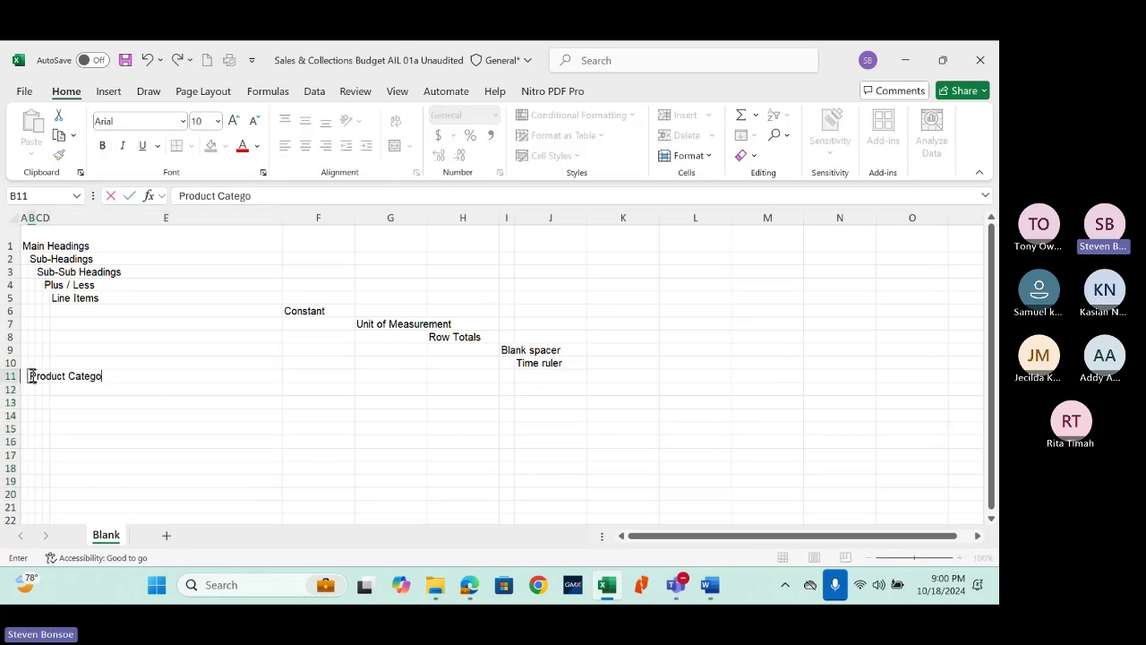
key(Return)
key(Down)
key(Down)
key(Down)
key(Down)
key(Down)
key(Down)
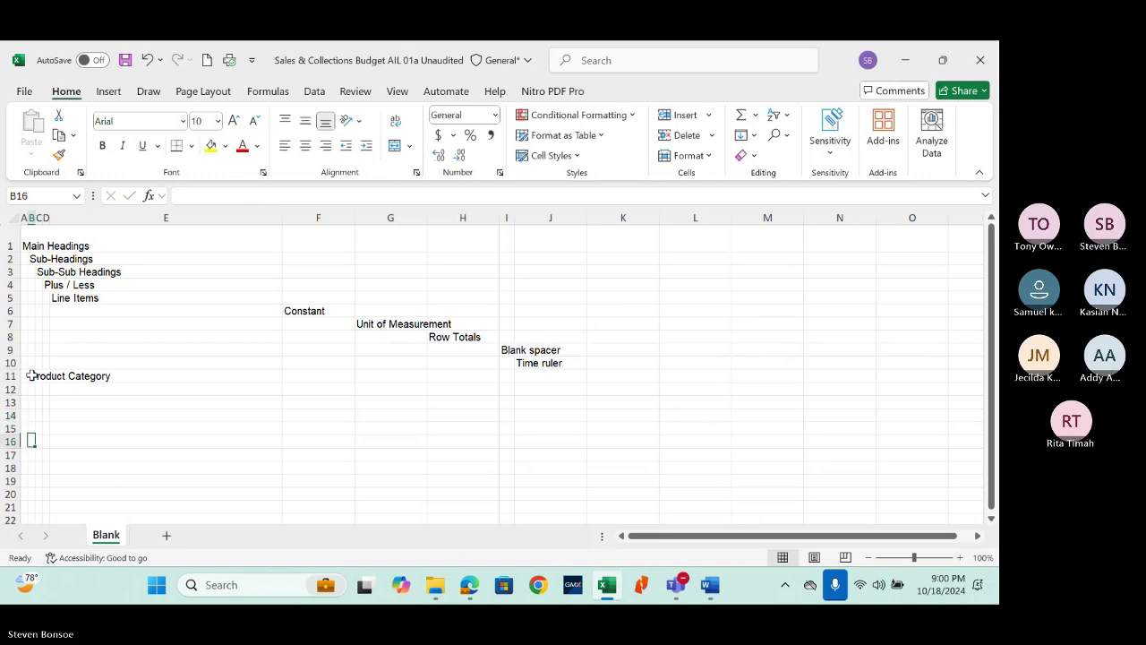
Step: Enter Product 1 in cell E12 and fill the series down to Product 6 in cell E17
click(134, 390)
text(Produ)
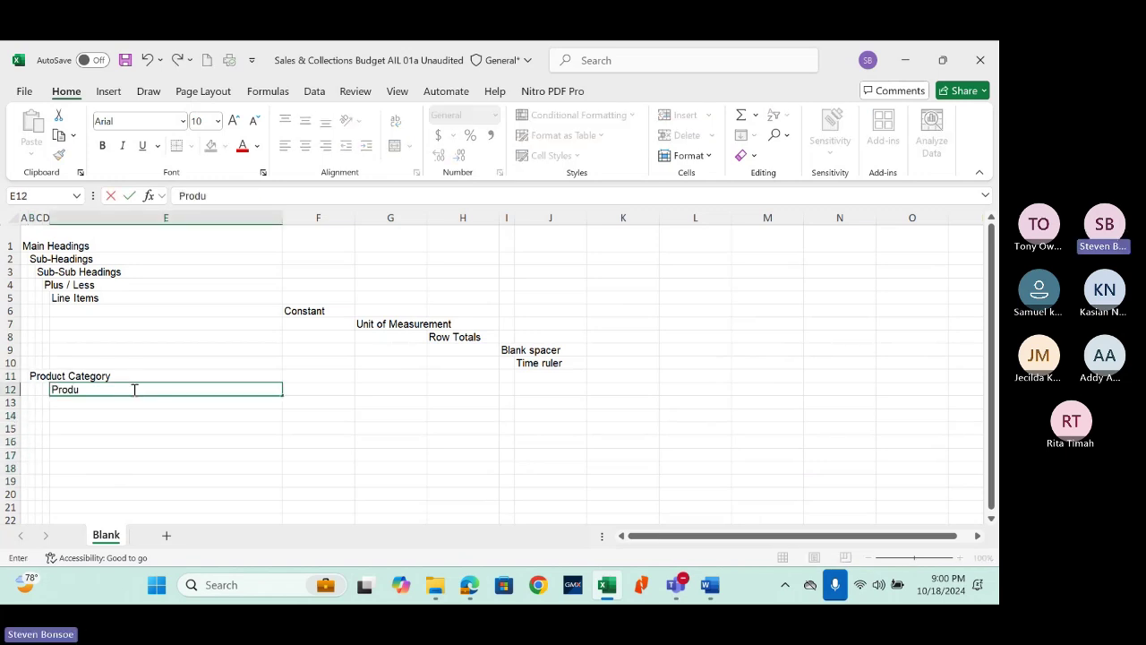
text(ct 1)
key(Return)
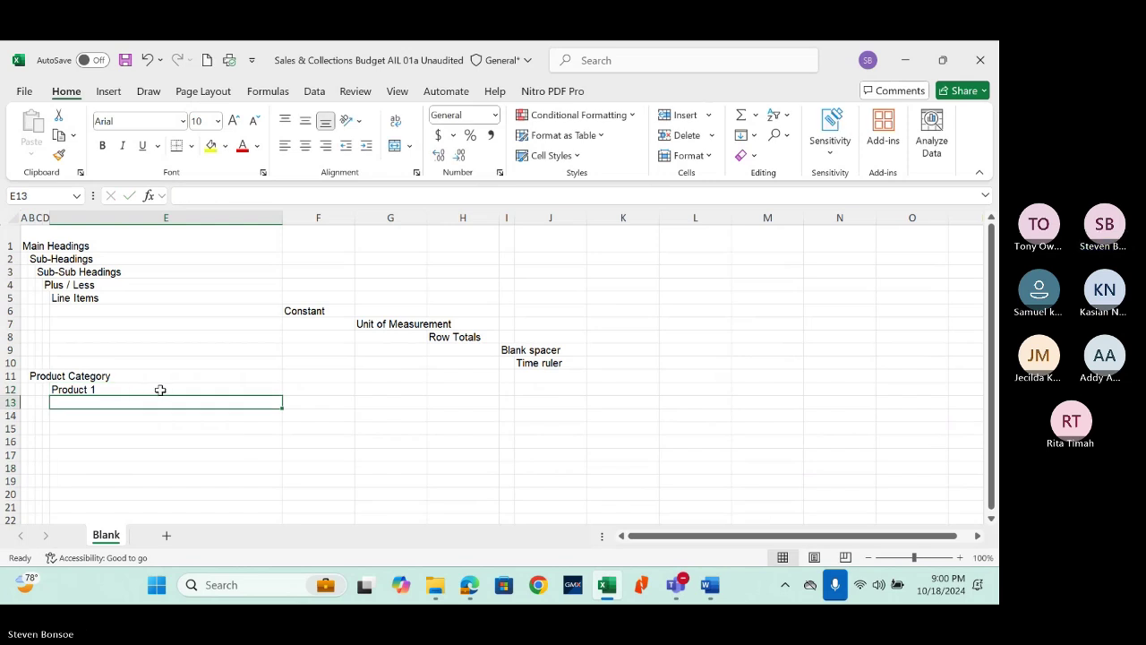
click(258, 391)
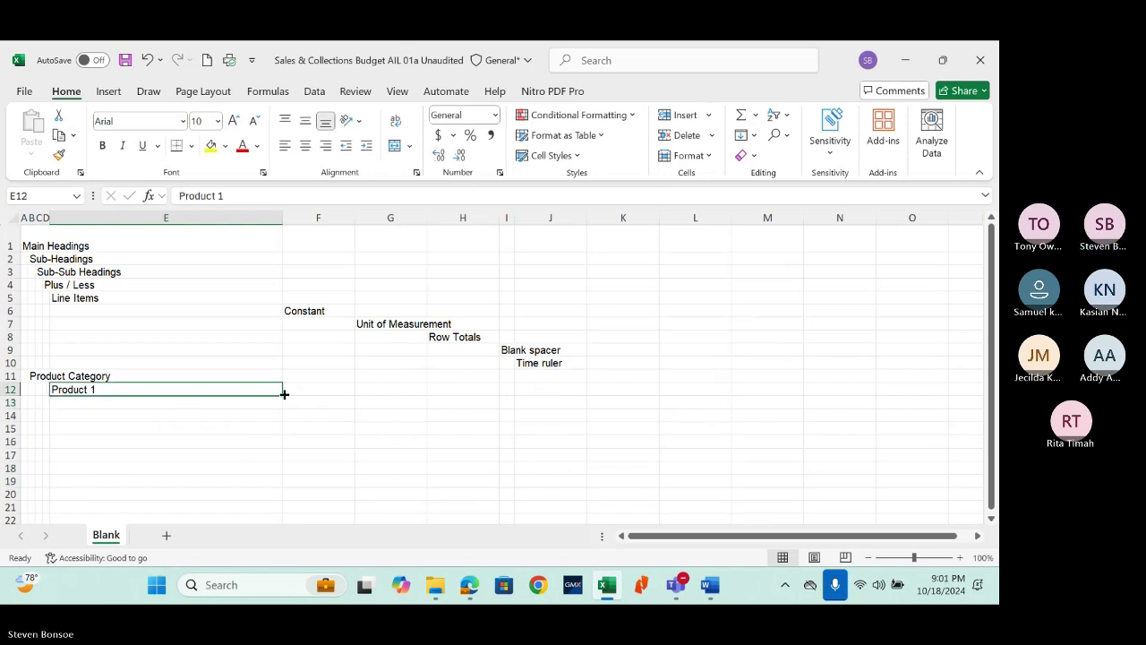
drag(284, 394, 283, 455)
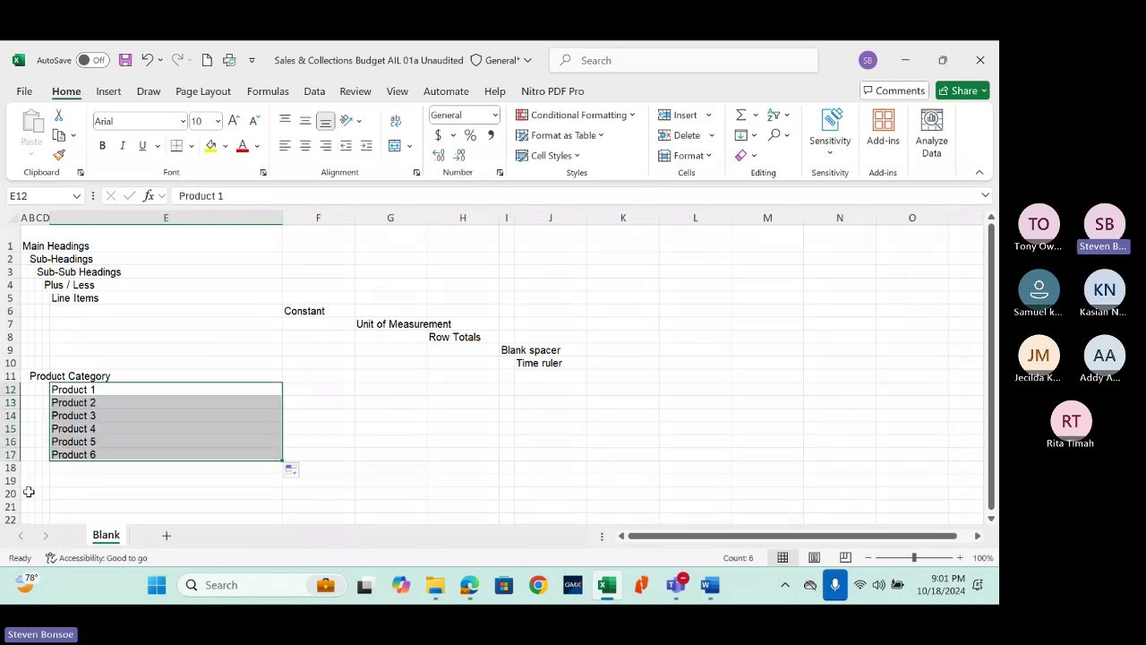
Step: Enter Geographical Area as a sub-heading in cell B20
click(31, 491)
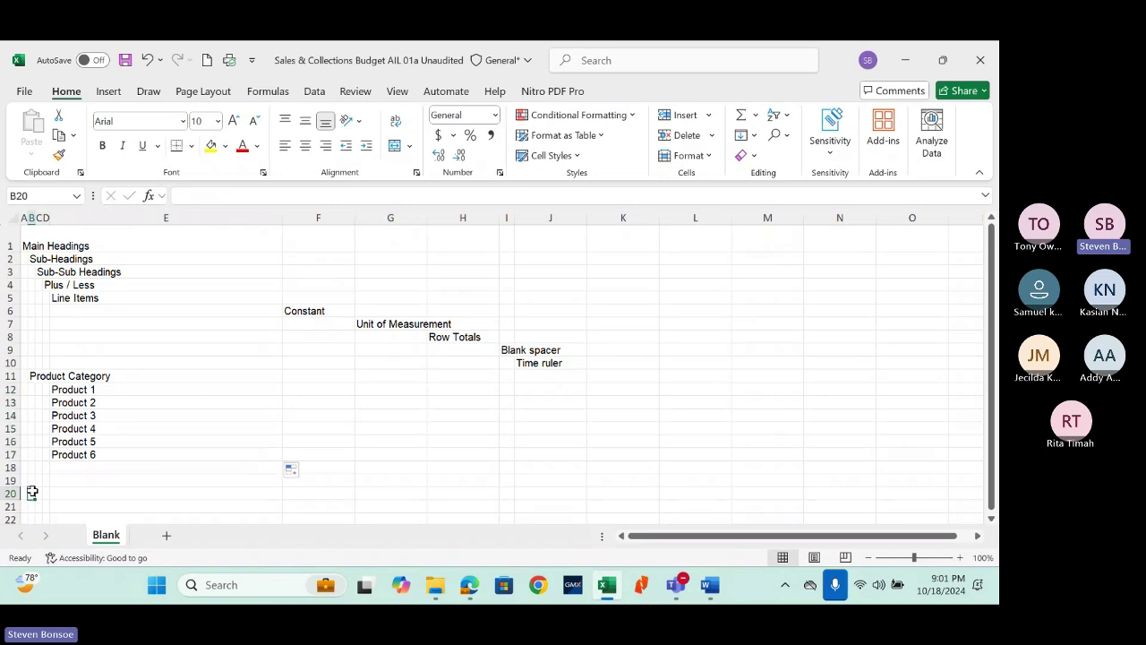
text(Geo)
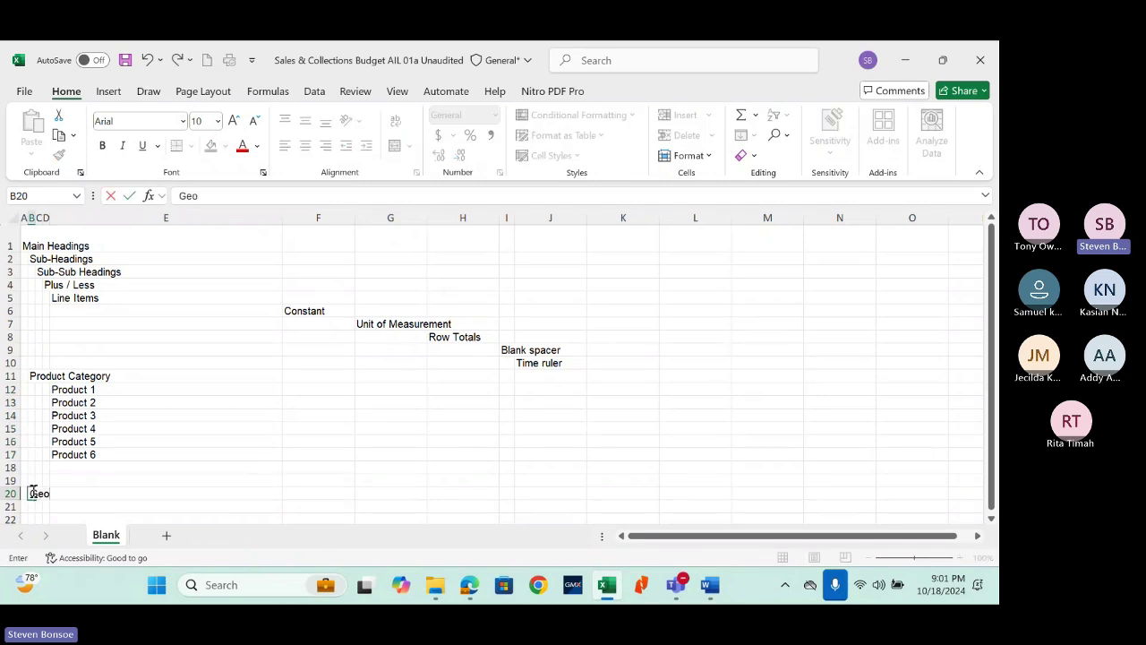
text(graphical)
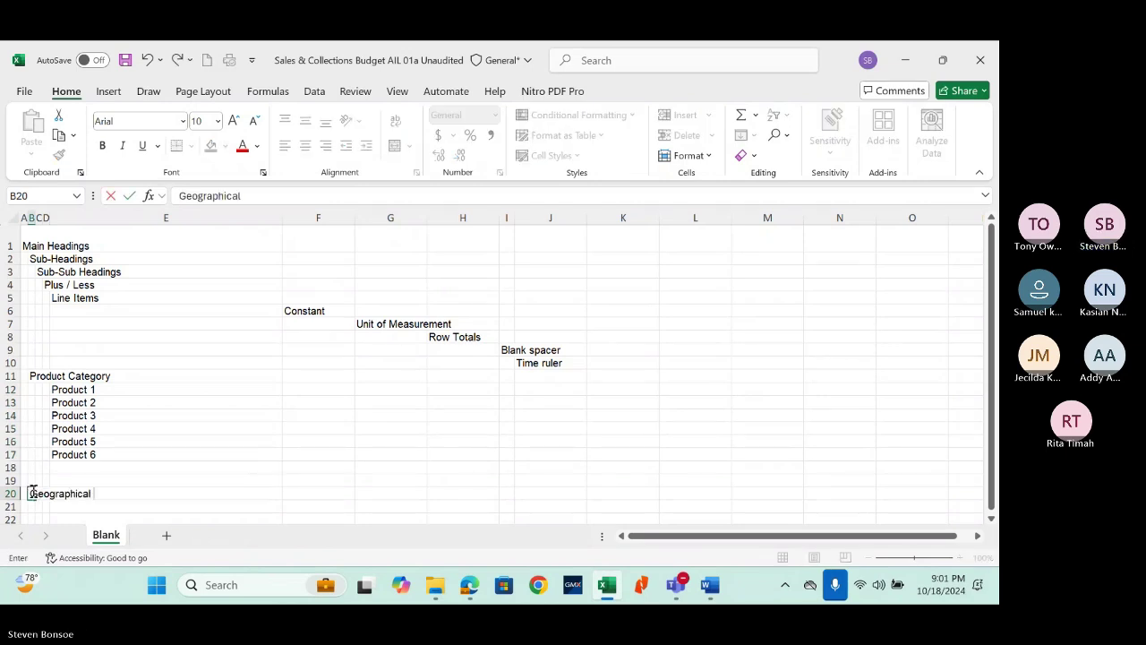
text( Rea)
key(BackSpace)
key(BackSpace)
key(BackSpace)
key(BackSpace)
text(ARea)
key(Return)
Step: Enter North, South, East and West as line items in cells E21 to E24 under Geographical Area
key(Right)
key(Right)
key(Right)
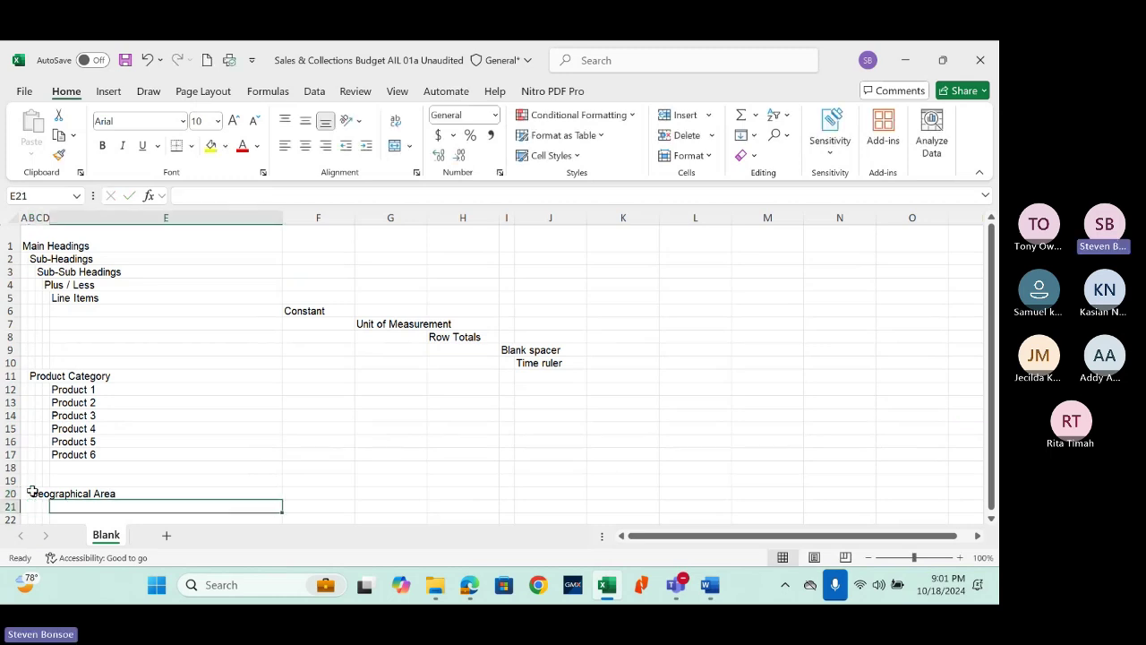
text(Nor)
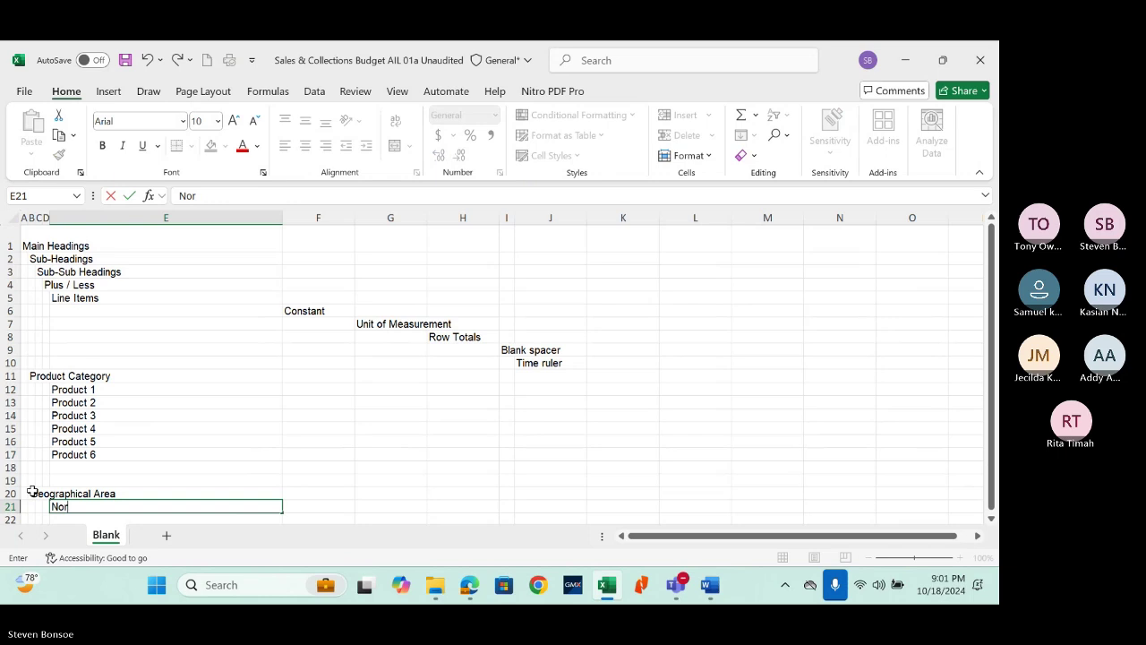
text(th)
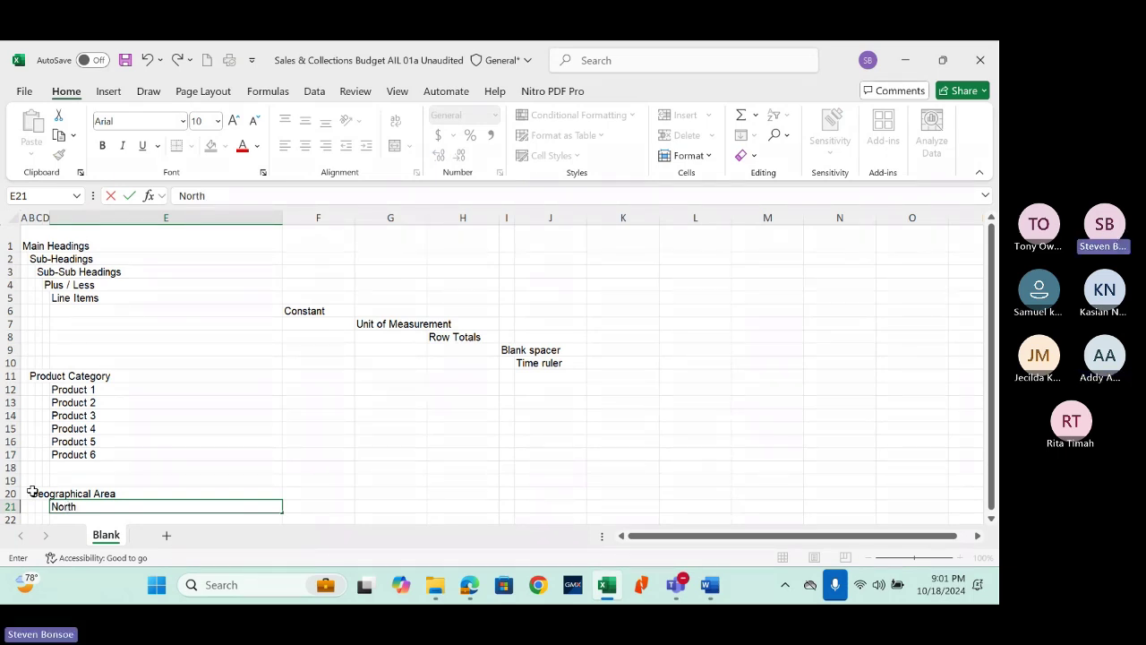
key(Return)
text(S)
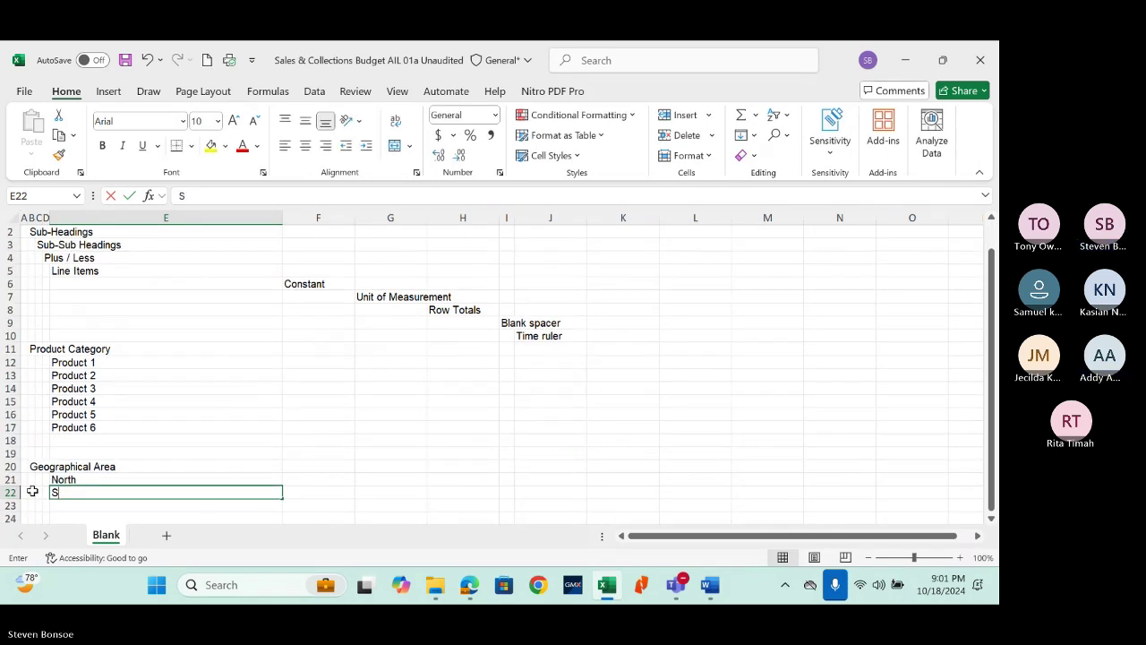
text(outh)
key(Return)
text(East)
key(Return)
text(West)
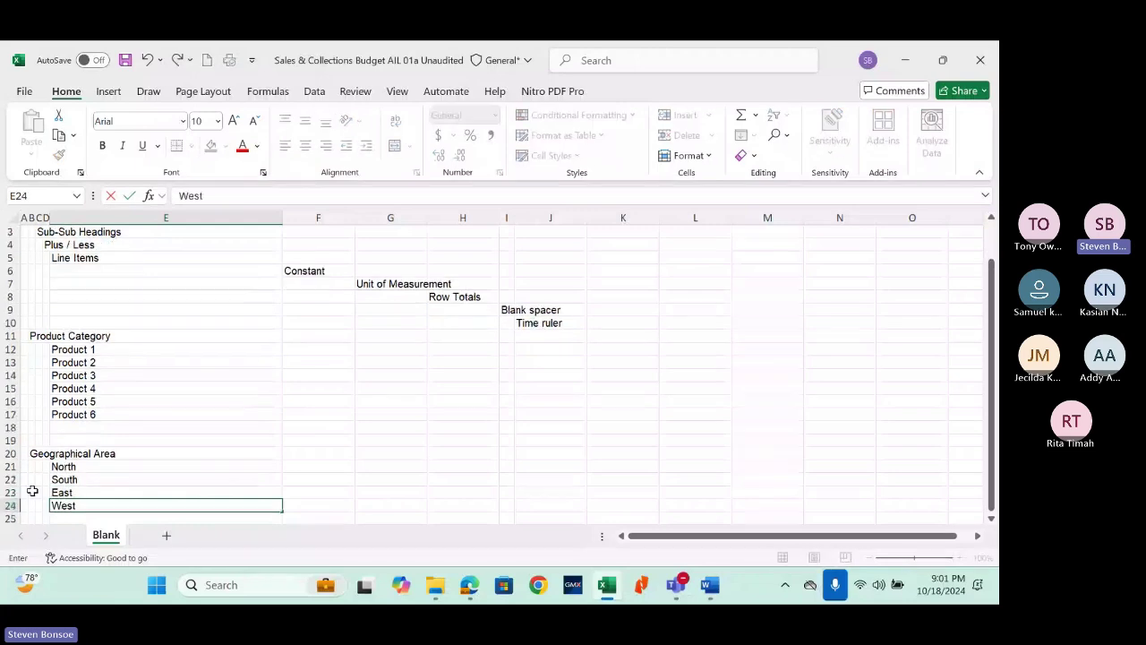
key(Return)
Step: Make all of column B bold and enter Customer Segments as a sub-heading in cell B28
drag(29, 232, 29, 506)
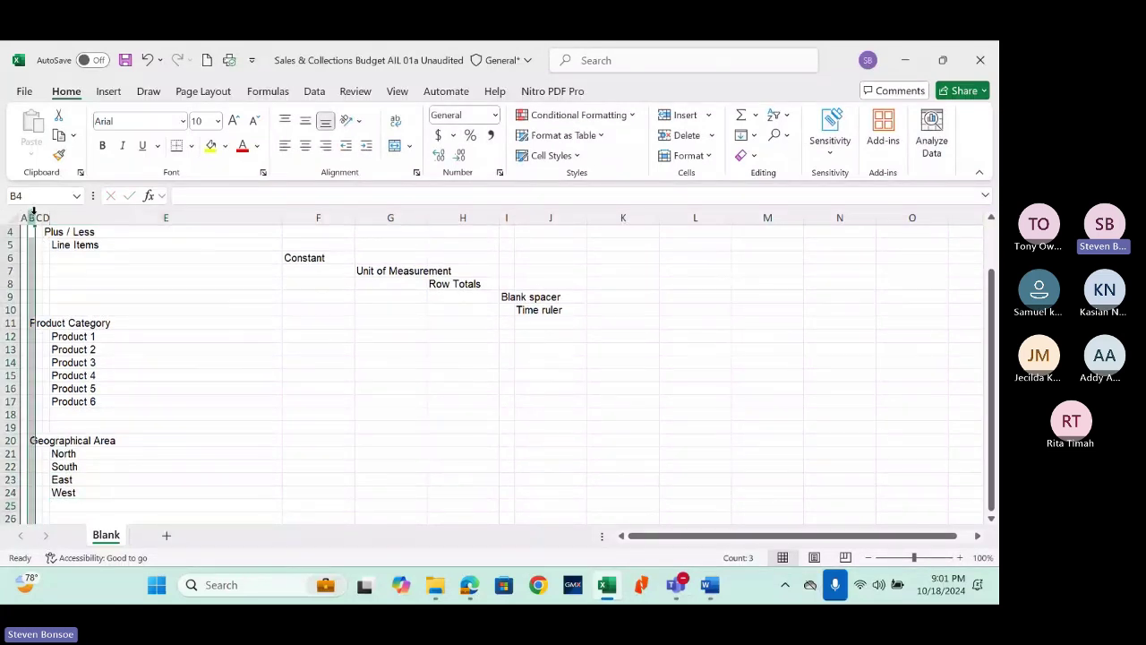
click(101, 146)
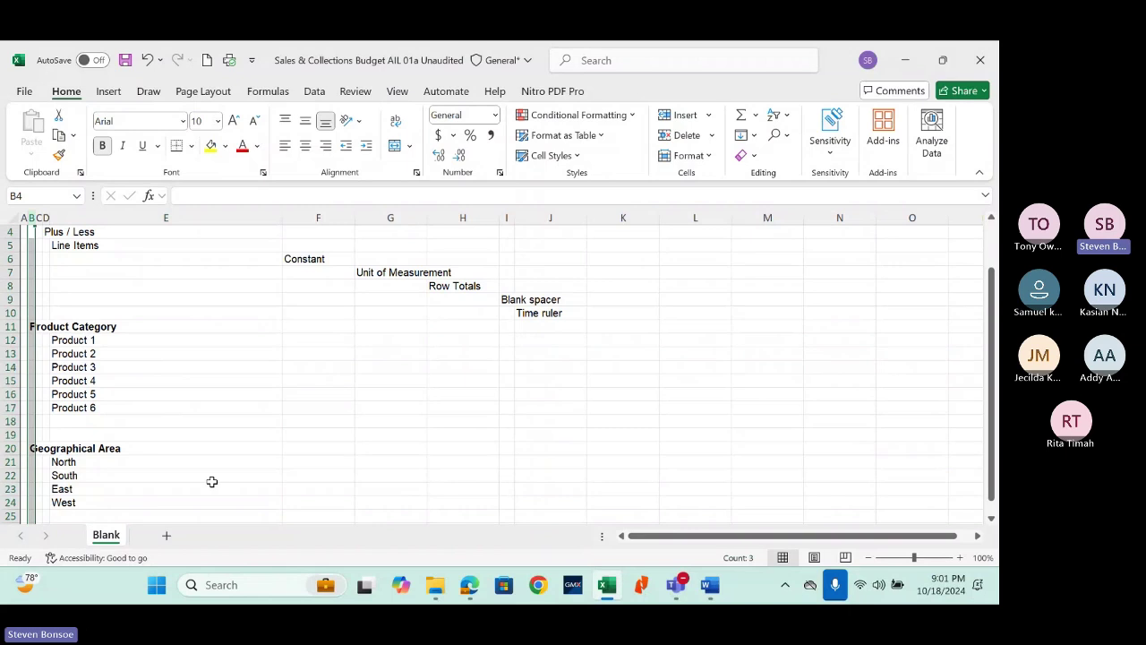
drag(993, 349, 993, 353)
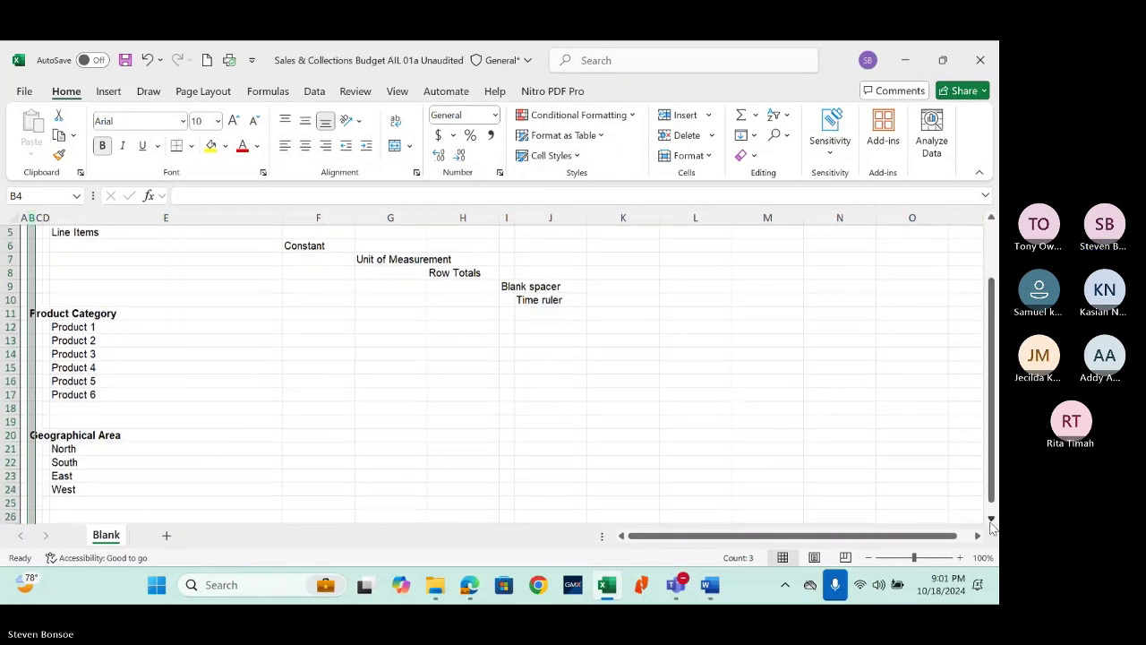
scroll(991, 528, down, 2)
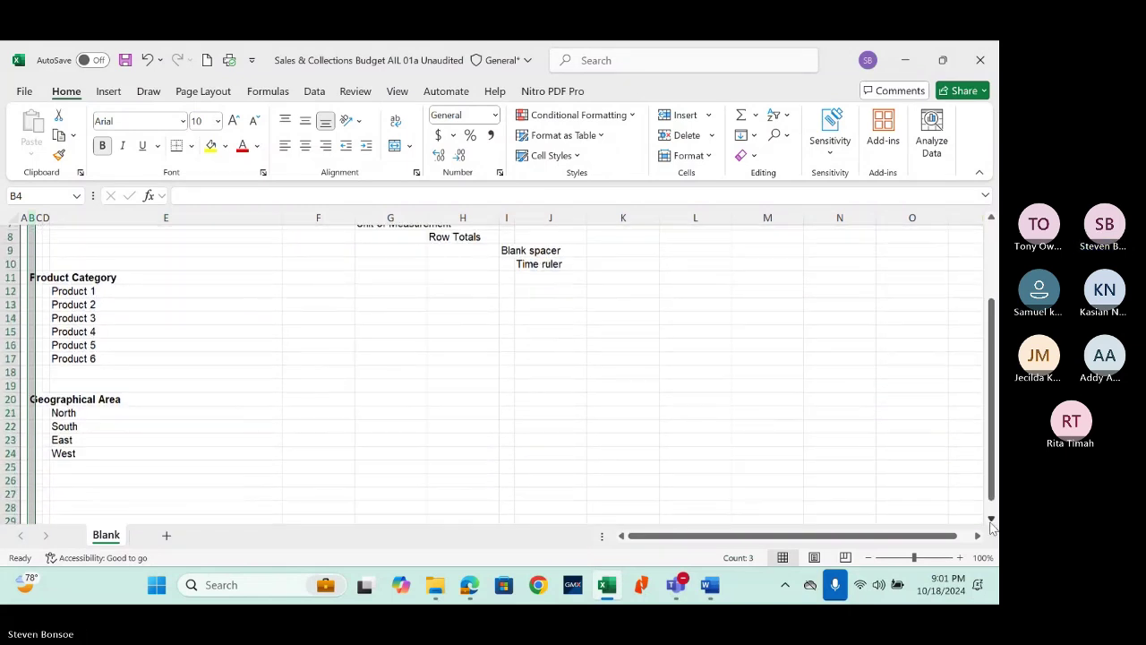
click(32, 476)
text(Customer)
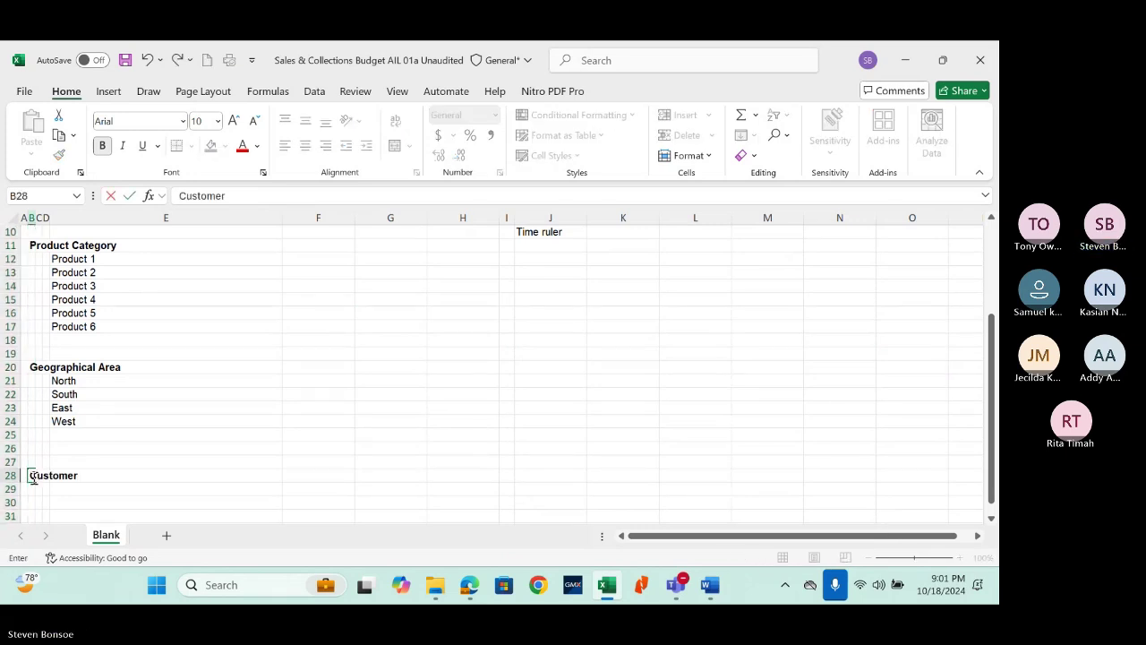
text( Segments)
key(Return)
click(149, 458)
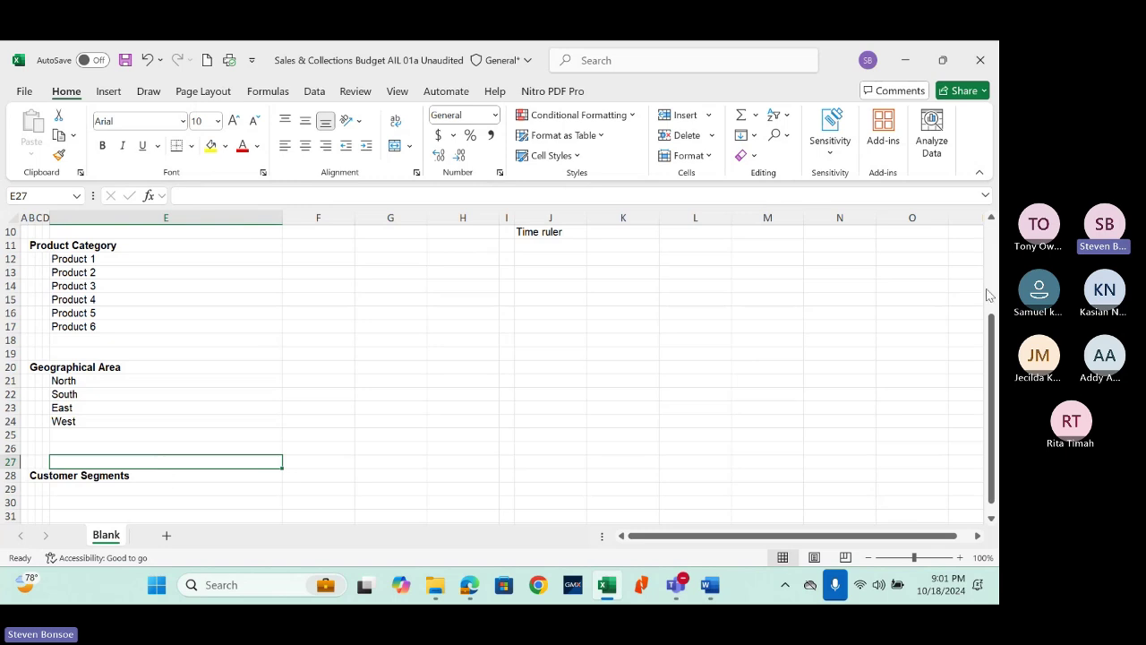
Step: Jump through the sub-headings in column B, down to Customer Segments and back up to the first row
drag(991, 318, 989, 235)
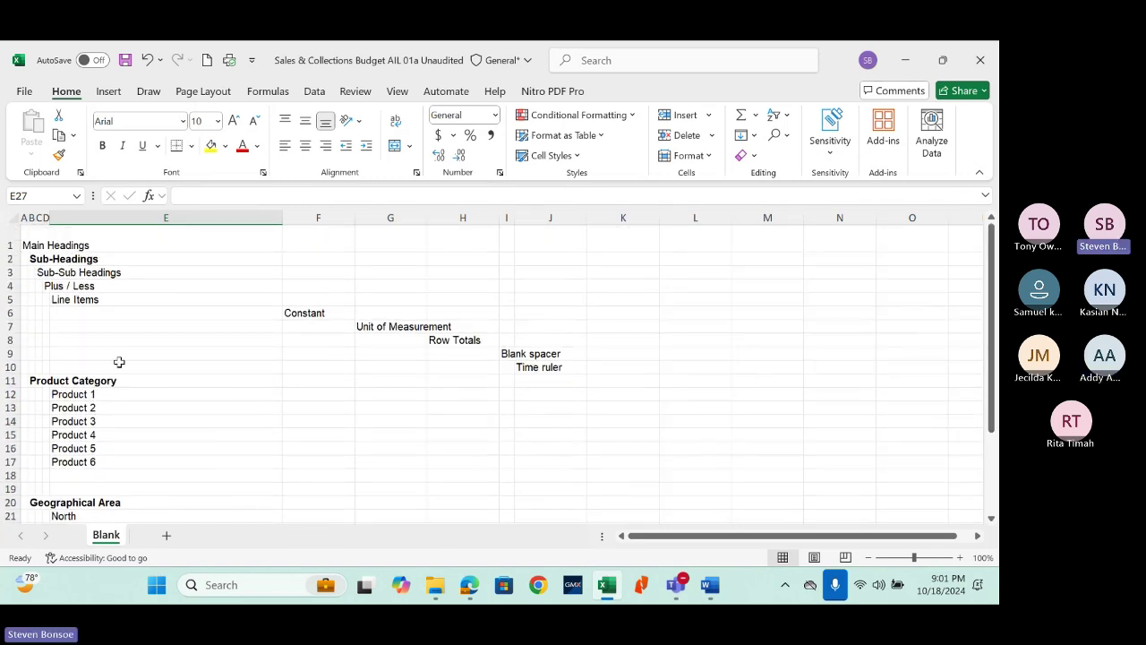
click(32, 381)
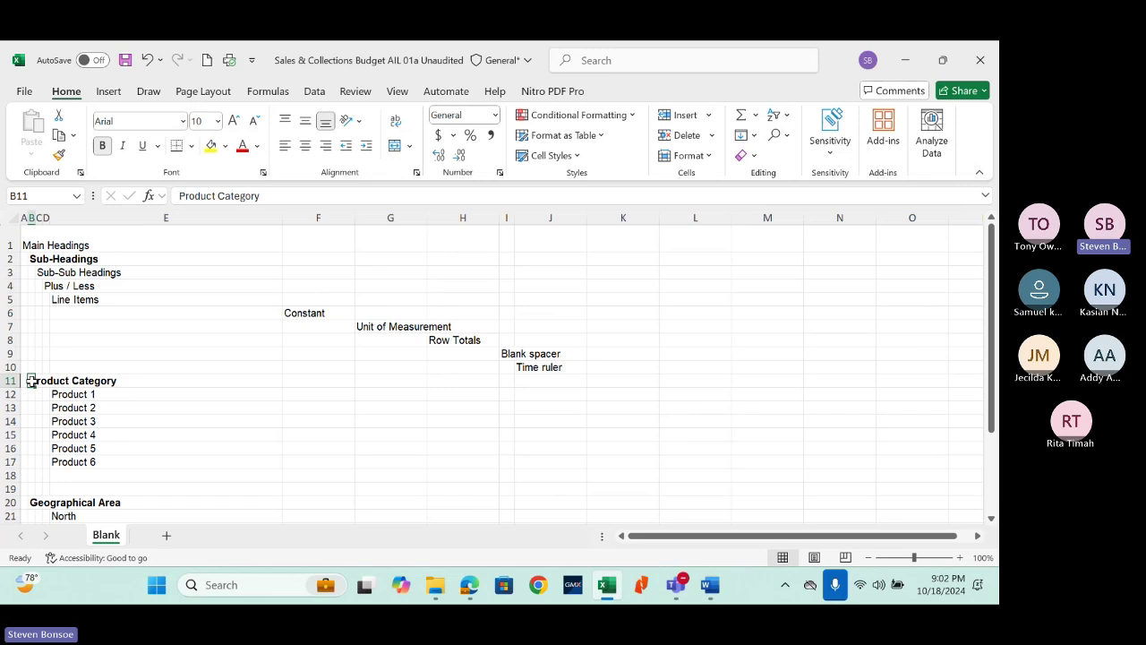
key(ctrl+Up)
key(ctrl+Down)
key(ctrl+Down)
key(ctrl+Down)
key(ctrl+Down)
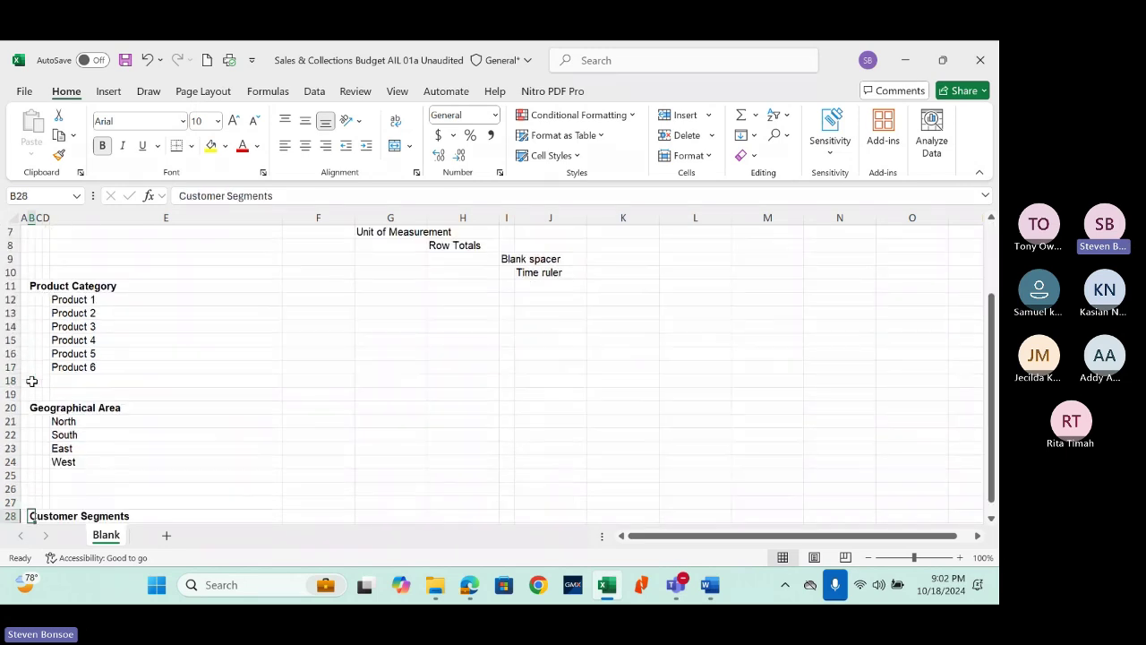
key(ctrl+Up)
key(ctrl+Up)
key(ctrl+Up)
key(ctrl+Up)
key(ctrl+Up)
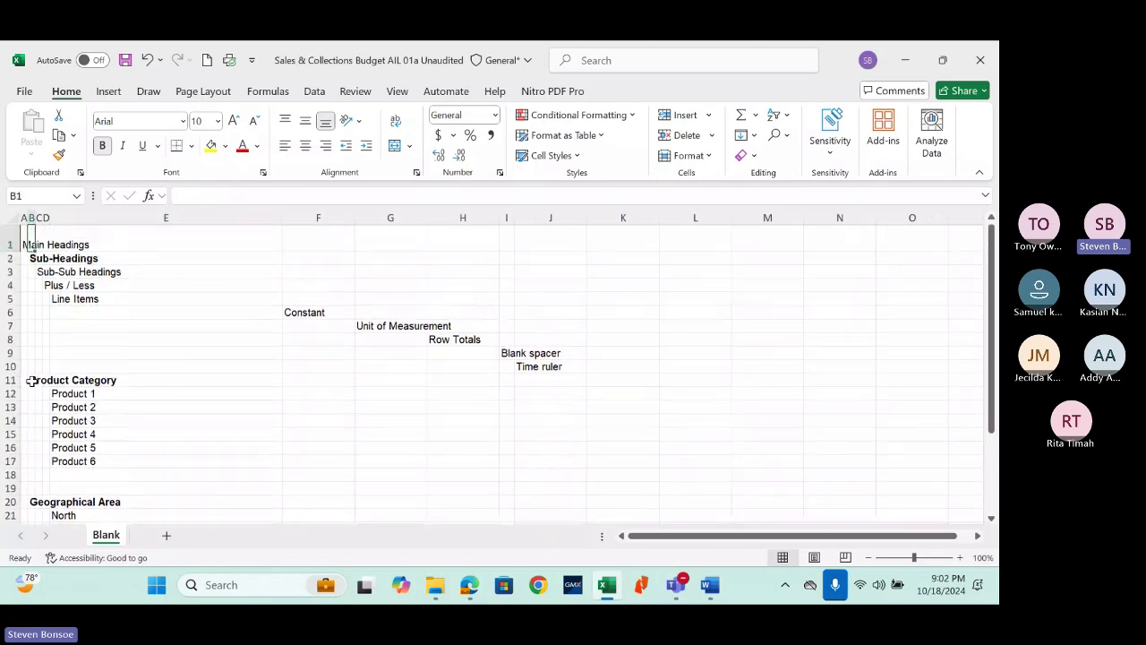
key(ctrl+Down)
key(ctrl+Down)
key(ctrl+Down)
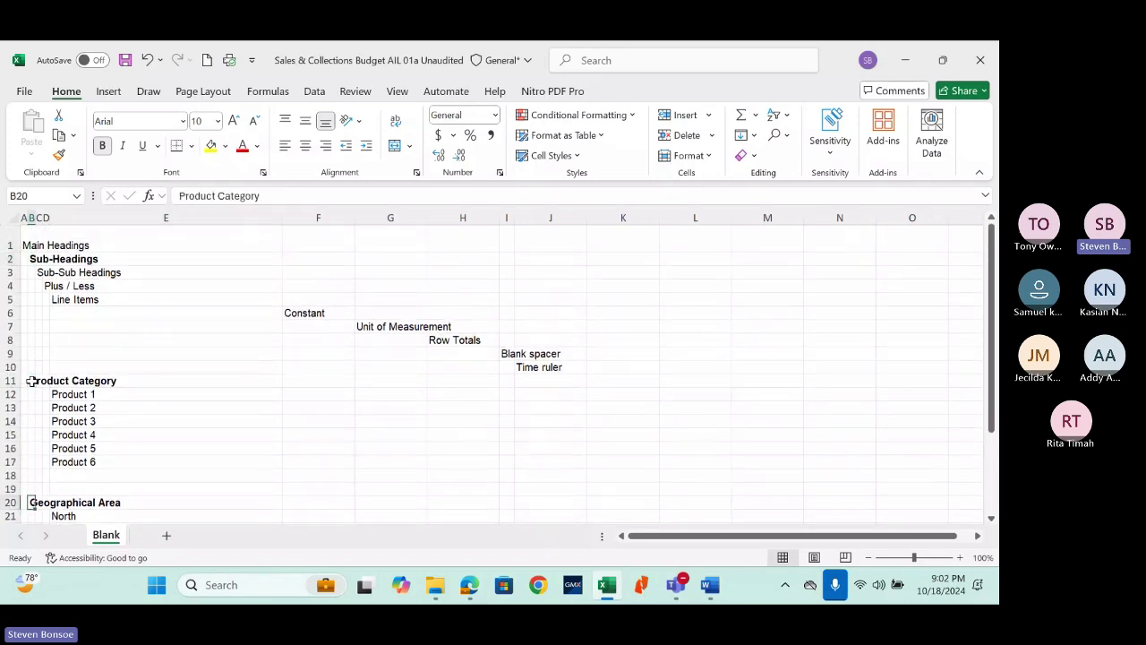
key(ctrl+Down)
key(ctrl+Down)
key(ctrl+Up)
key(ctrl+Up)
key(ctrl+Up)
key(ctrl+Up)
key(ctrl+Up)
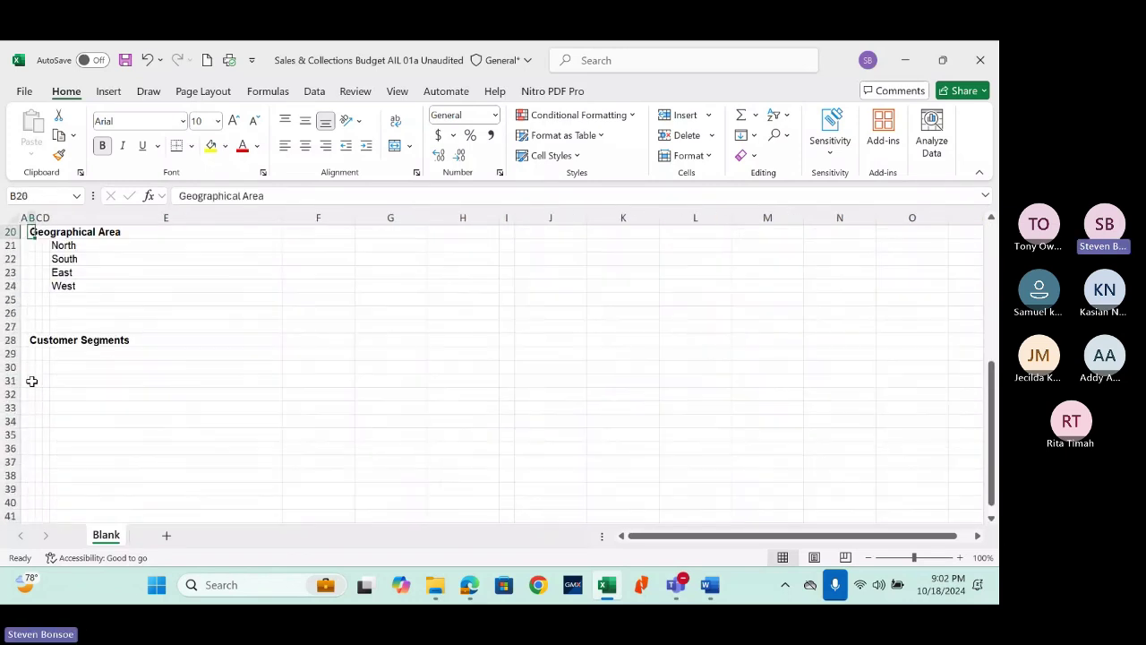
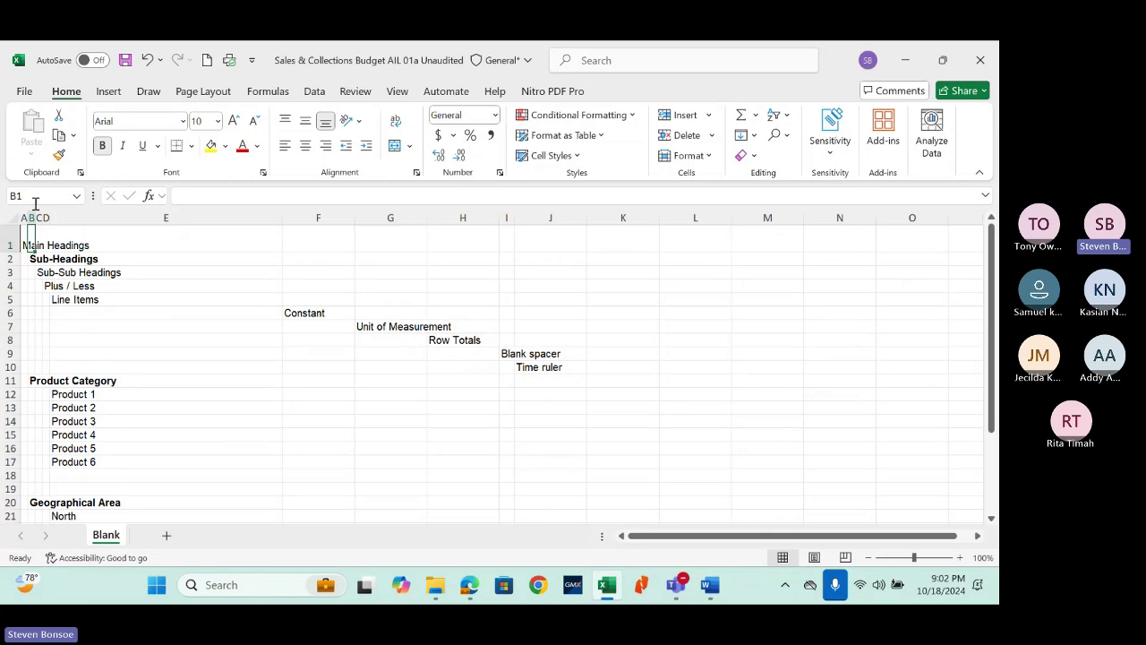
Step: Make columns A and B bold for headings and sub-headings, and underline column C for sub-sub headings
drag(25, 217, 30, 215)
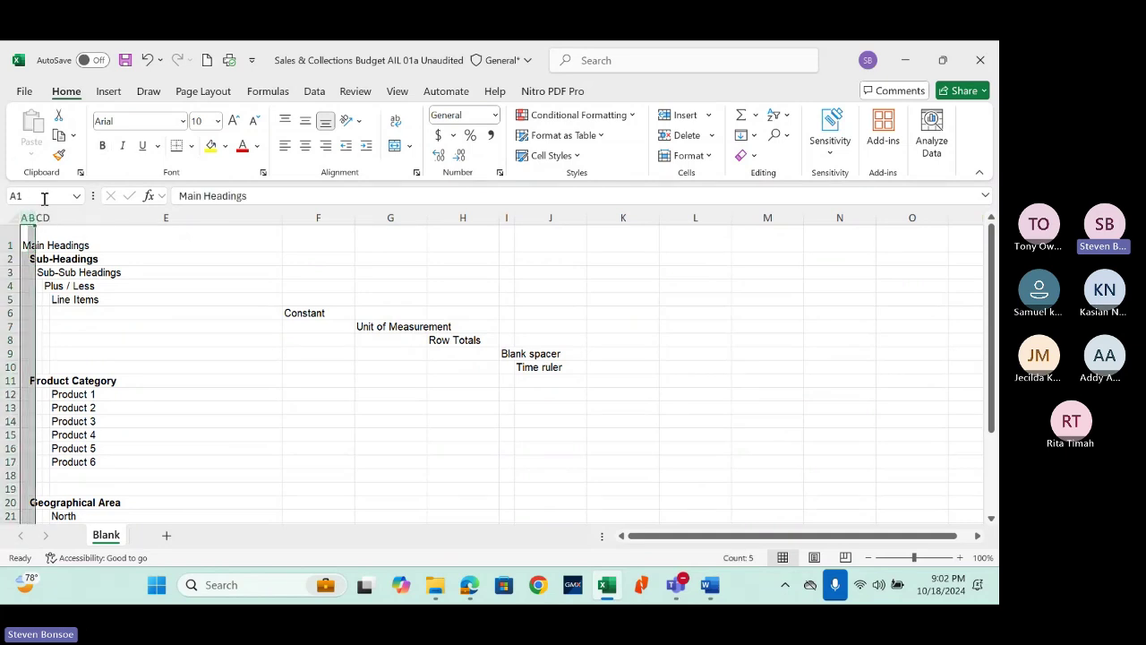
click(102, 147)
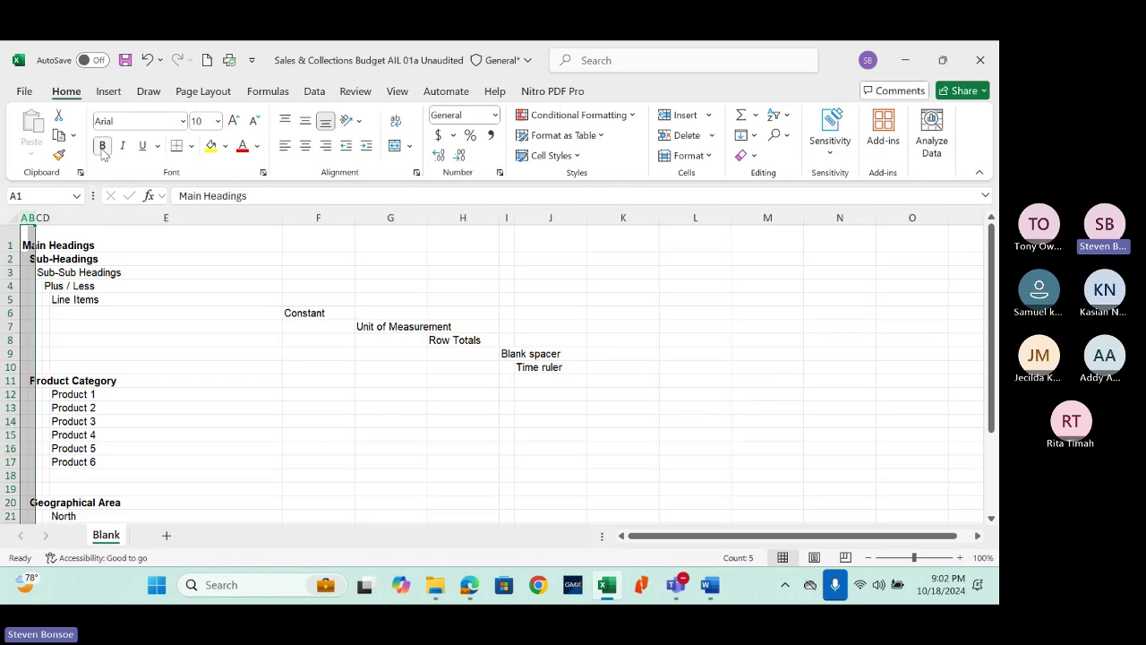
click(38, 217)
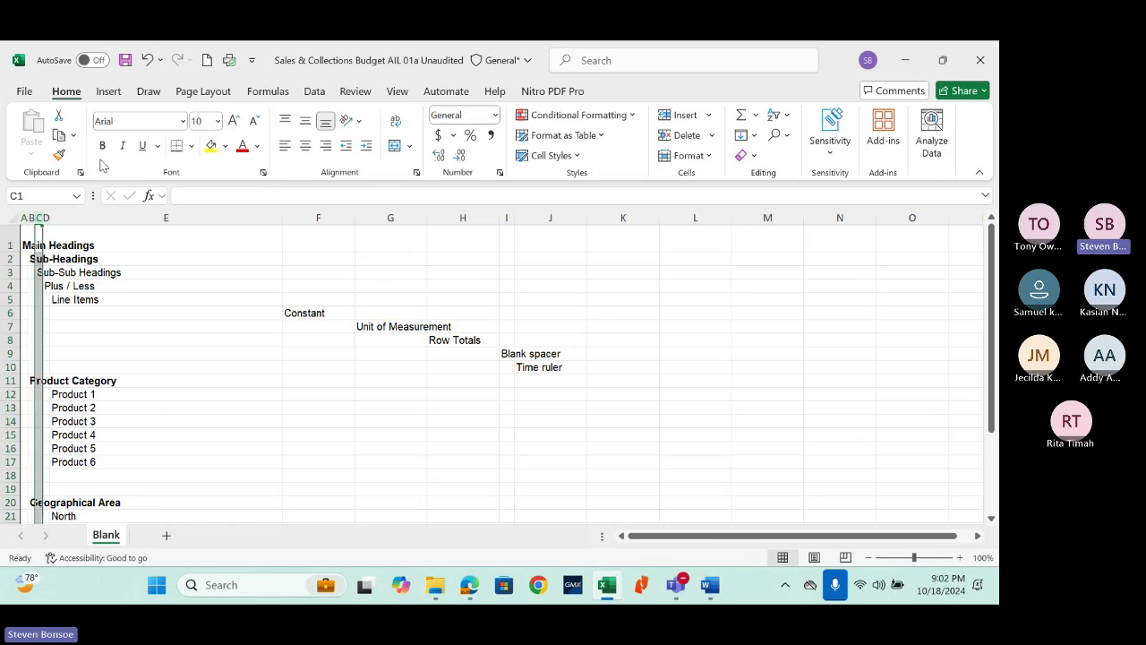
click(144, 146)
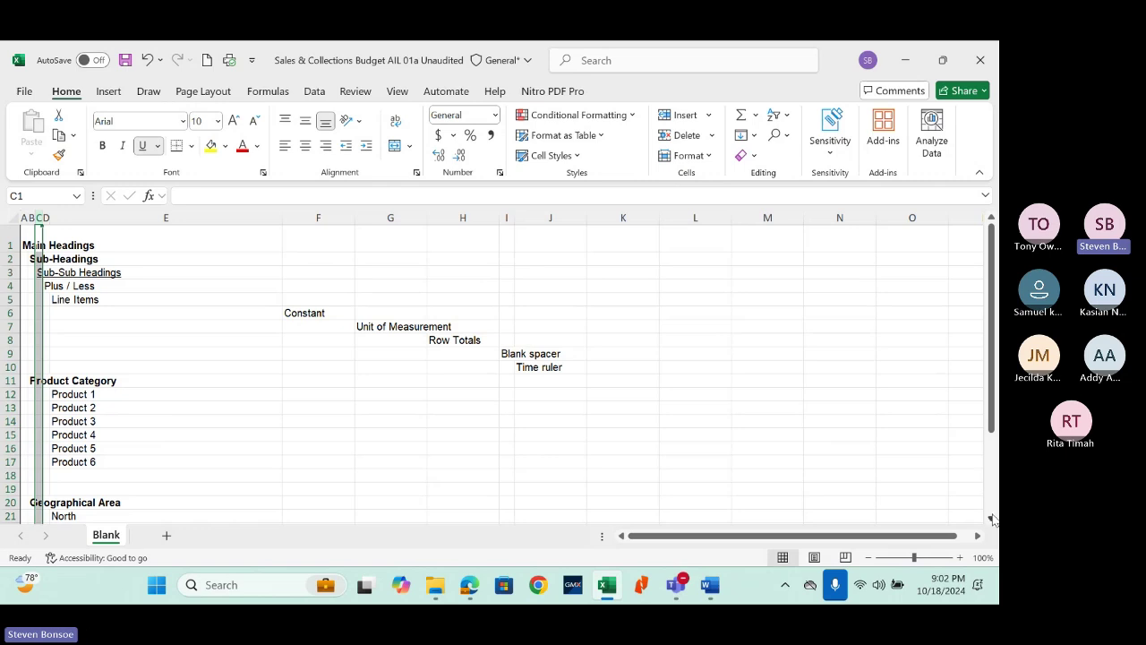
Step: Enter STATEMENT OF FINANCIAL POSITION as a main heading in cell A32
click(992, 518)
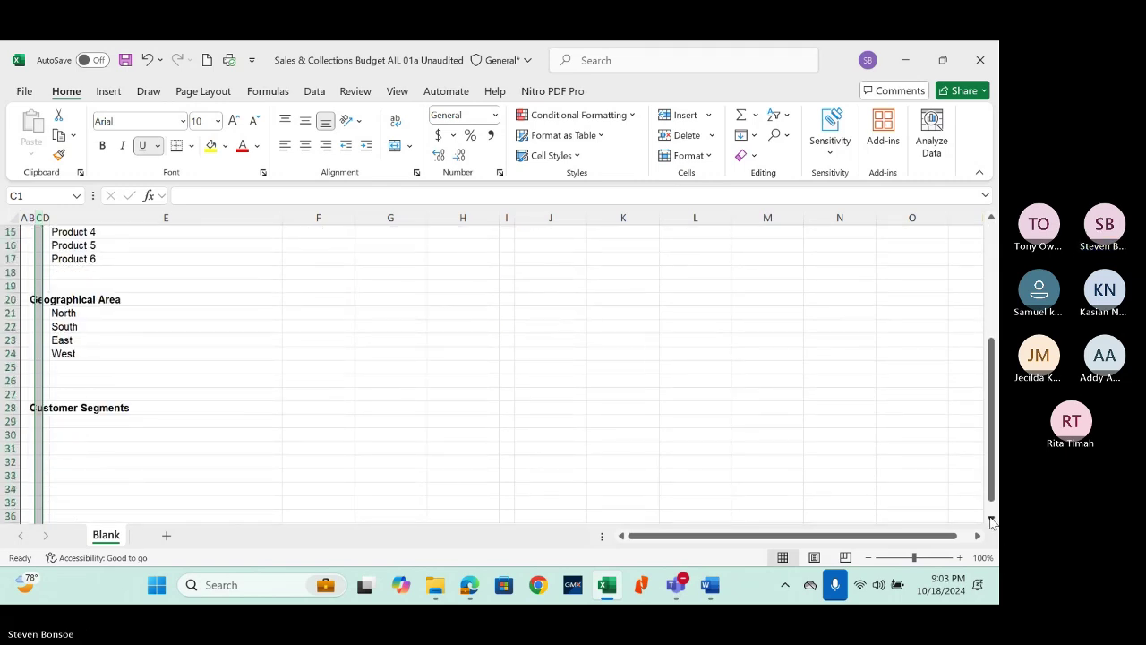
drag(993, 421, 993, 405)
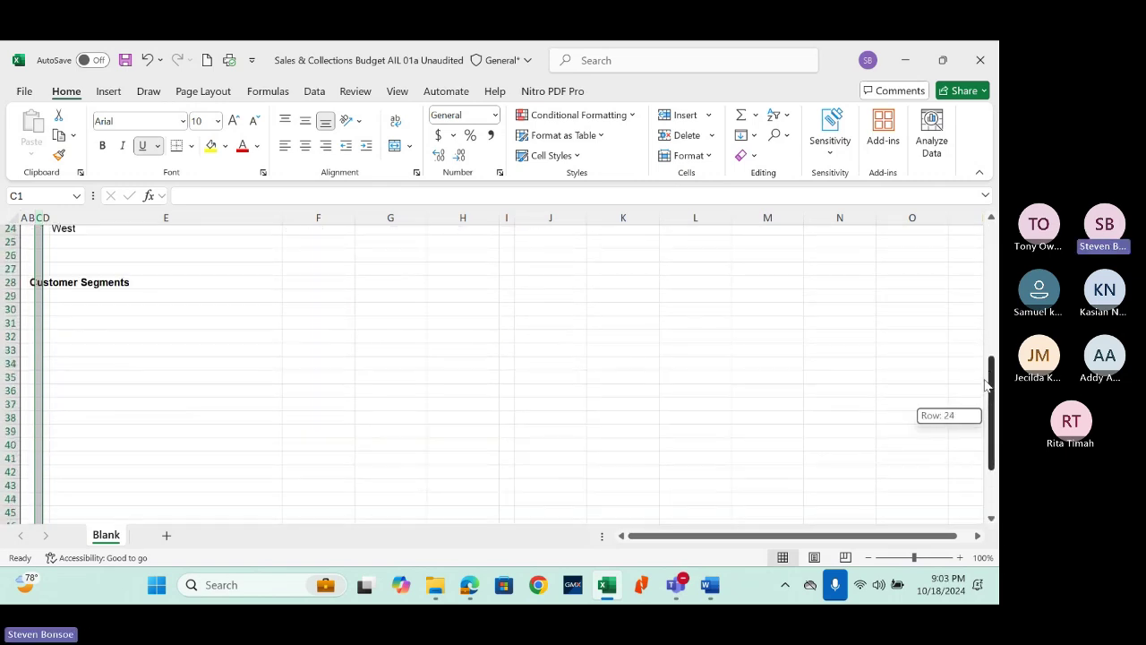
click(26, 338)
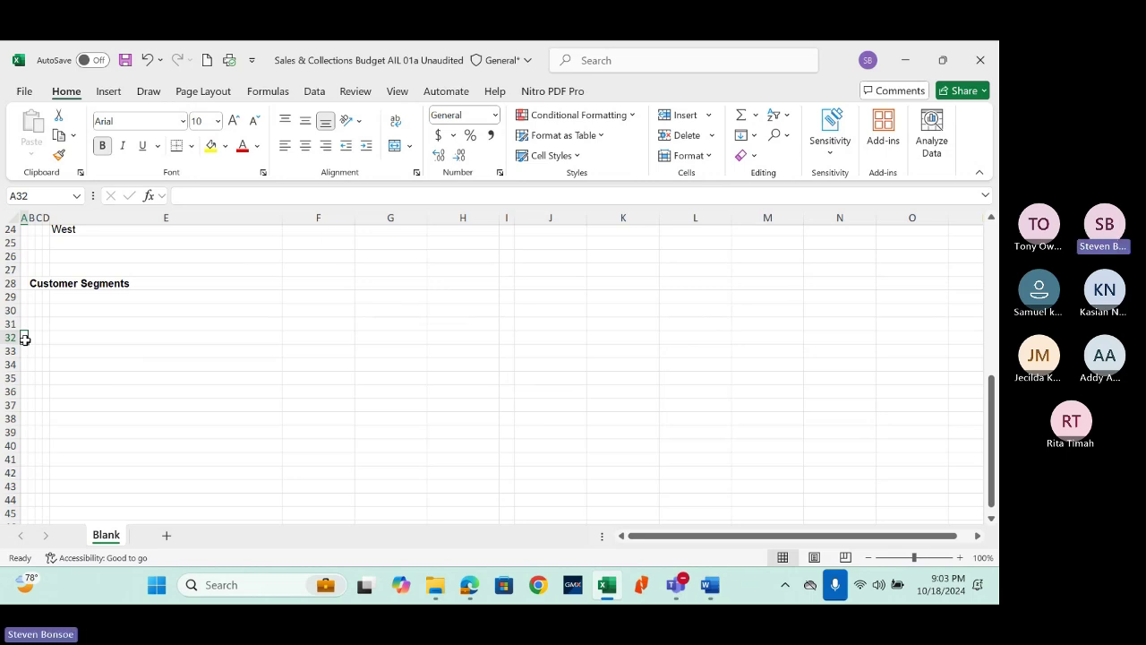
text(STATEMENT O)
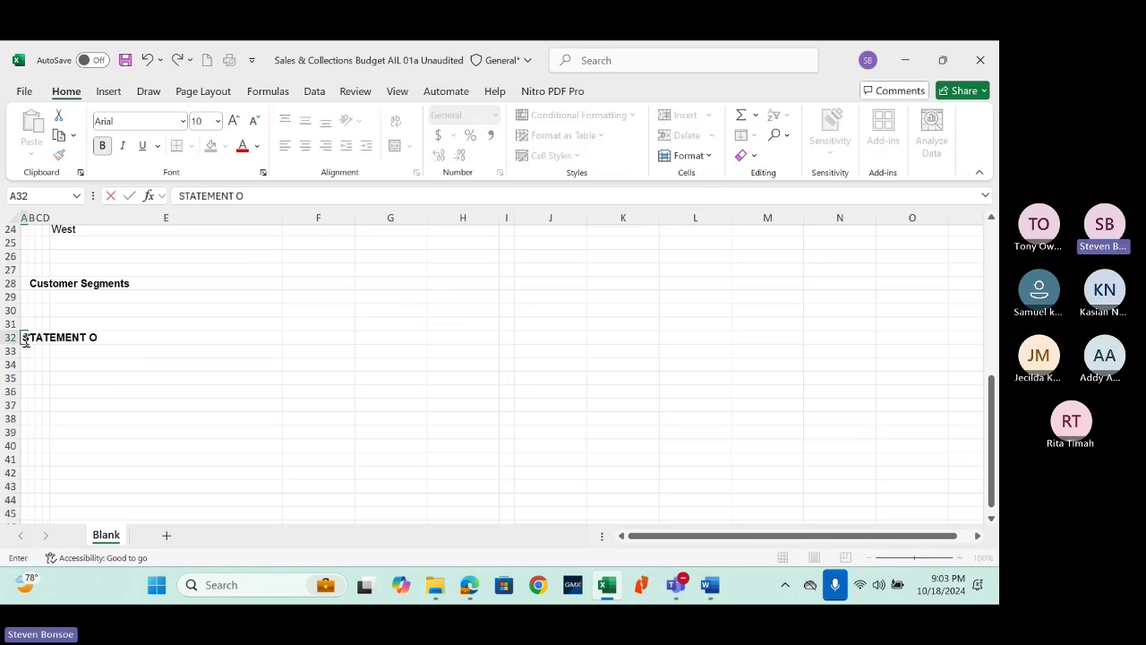
text(F FINANCIAL )
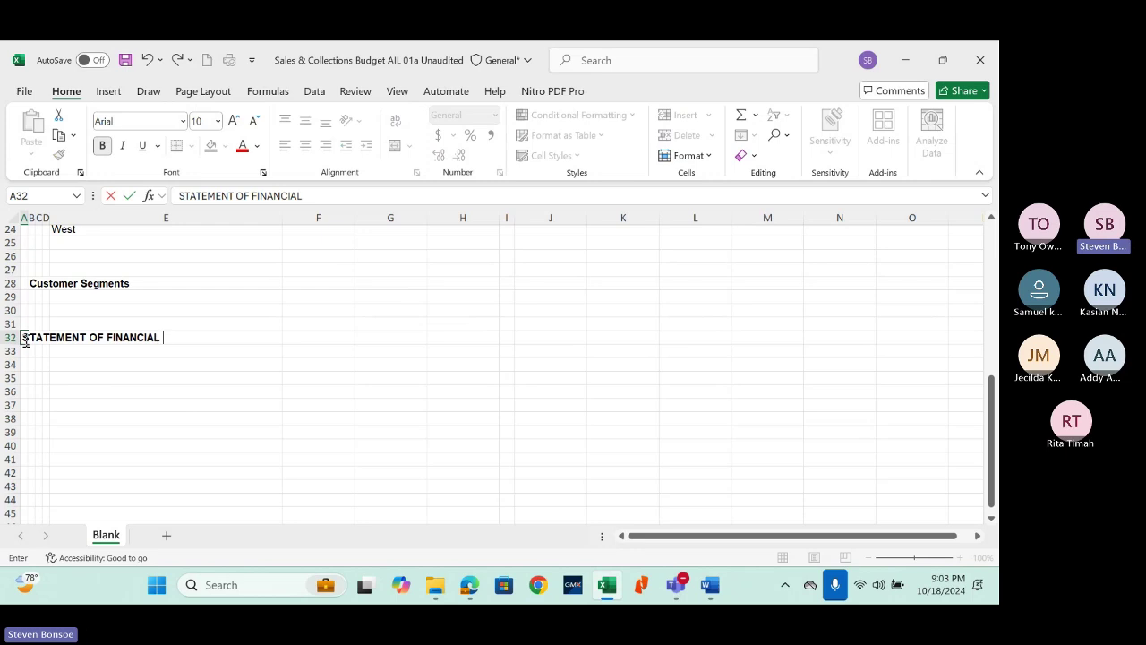
text(POSITION)
key(Return)
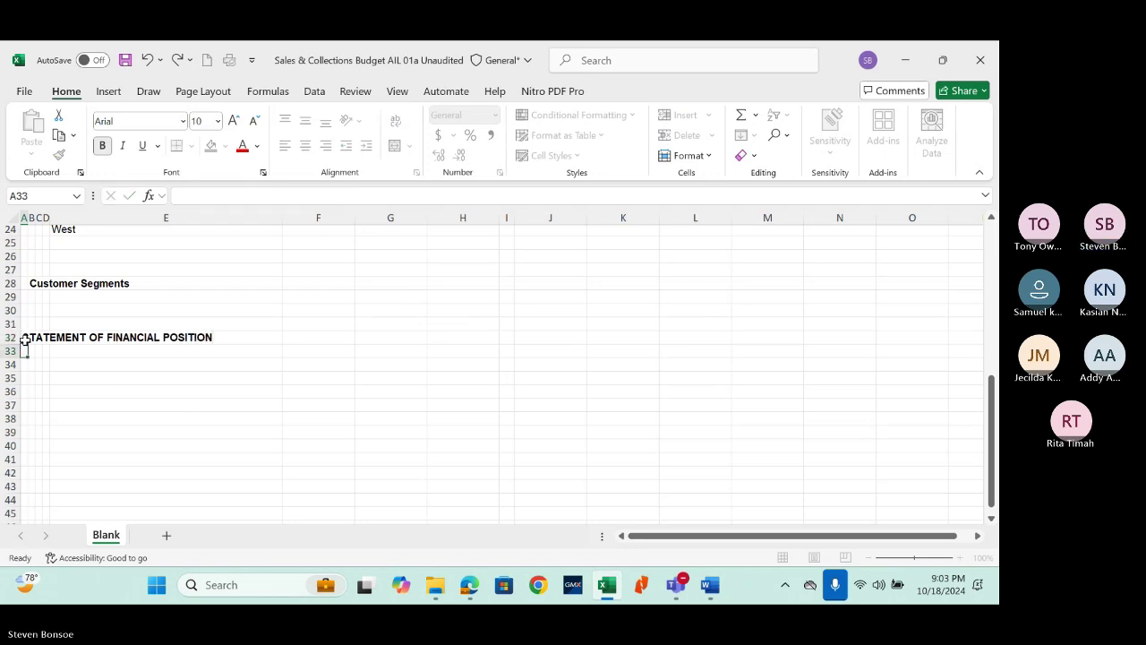
Step: Enter Assets as a sub-heading in cell B34
click(32, 364)
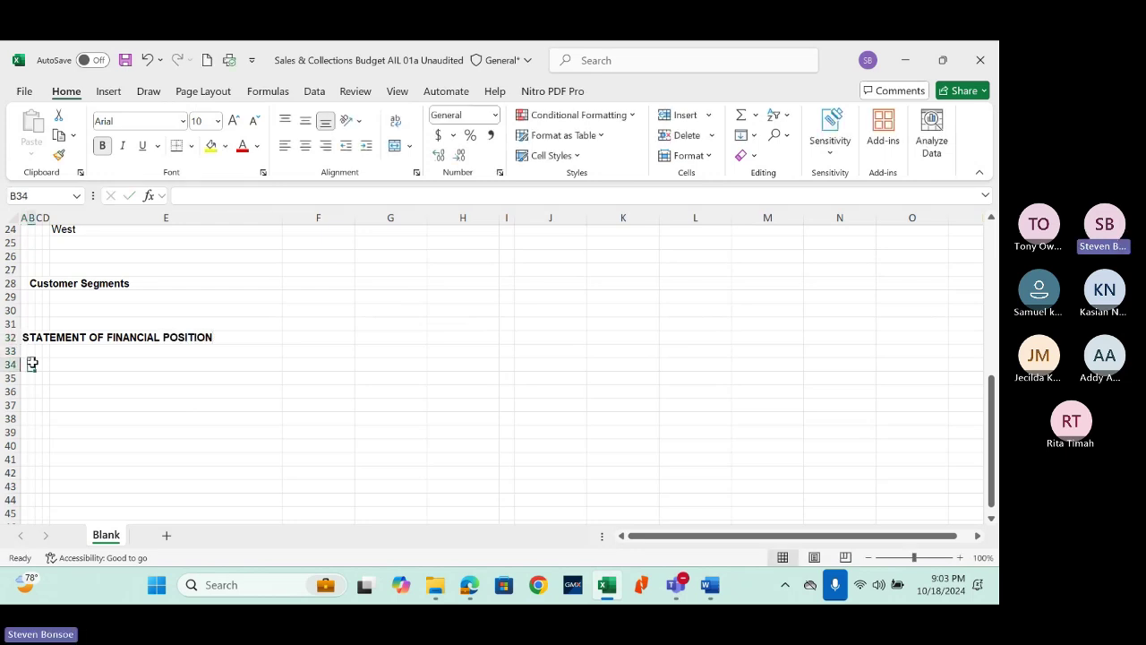
text(Ass)
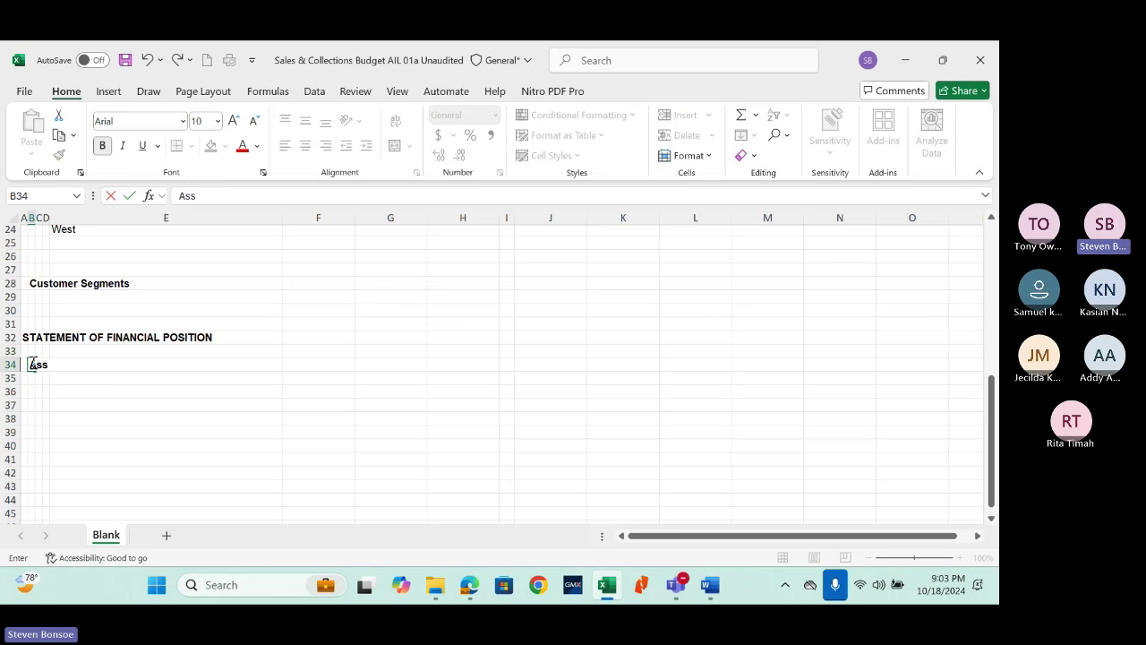
text(ets)
key(Return)
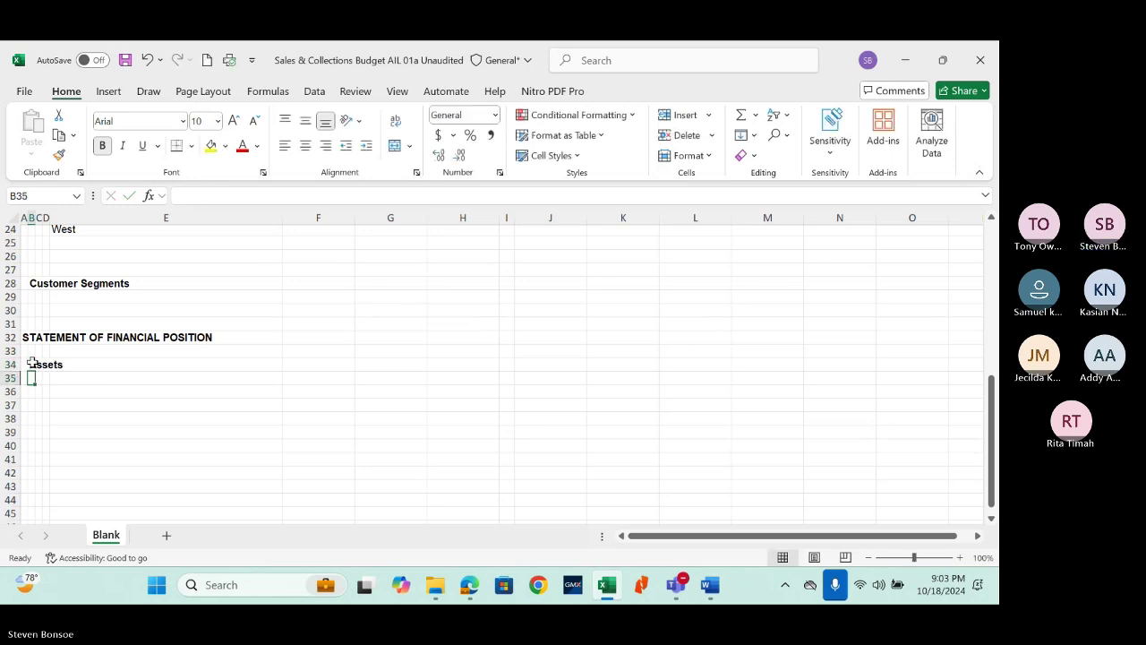
Step: Enter Non-current assets as a sub-sub heading in cell C36
key(Down)
key(Down)
key(Down)
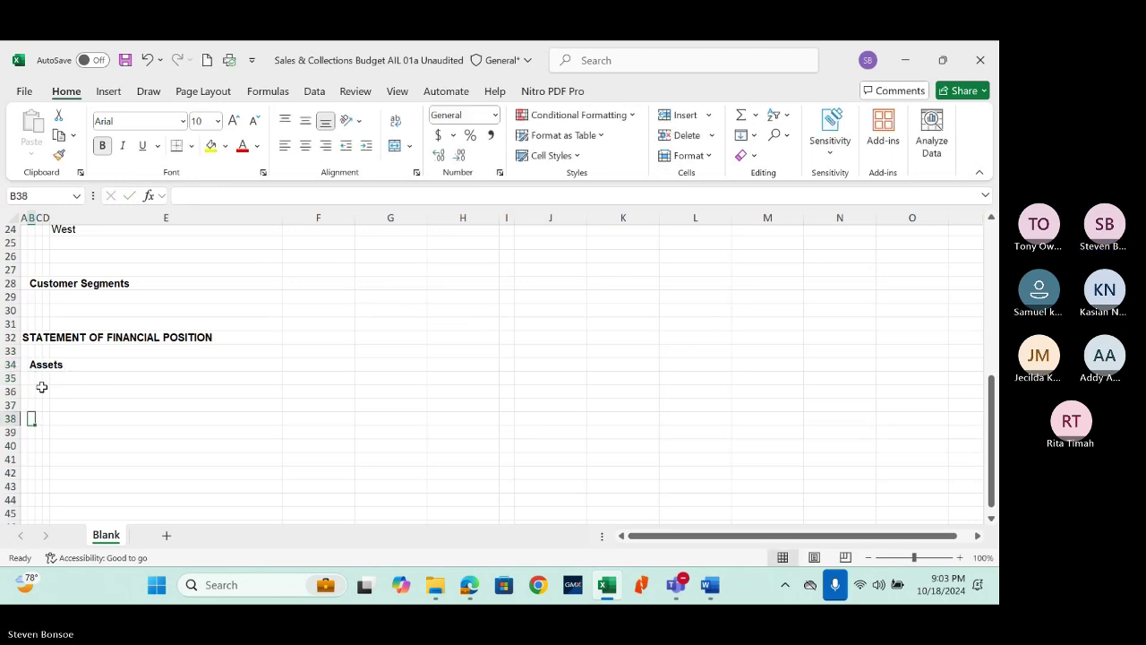
click(41, 390)
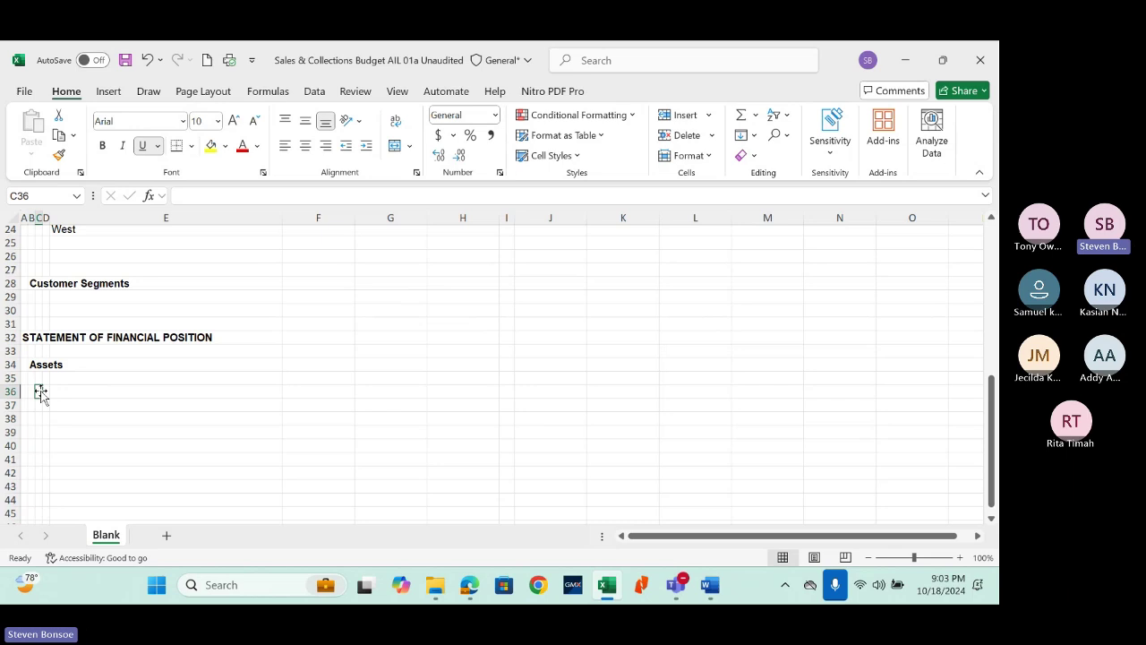
text(Non-)
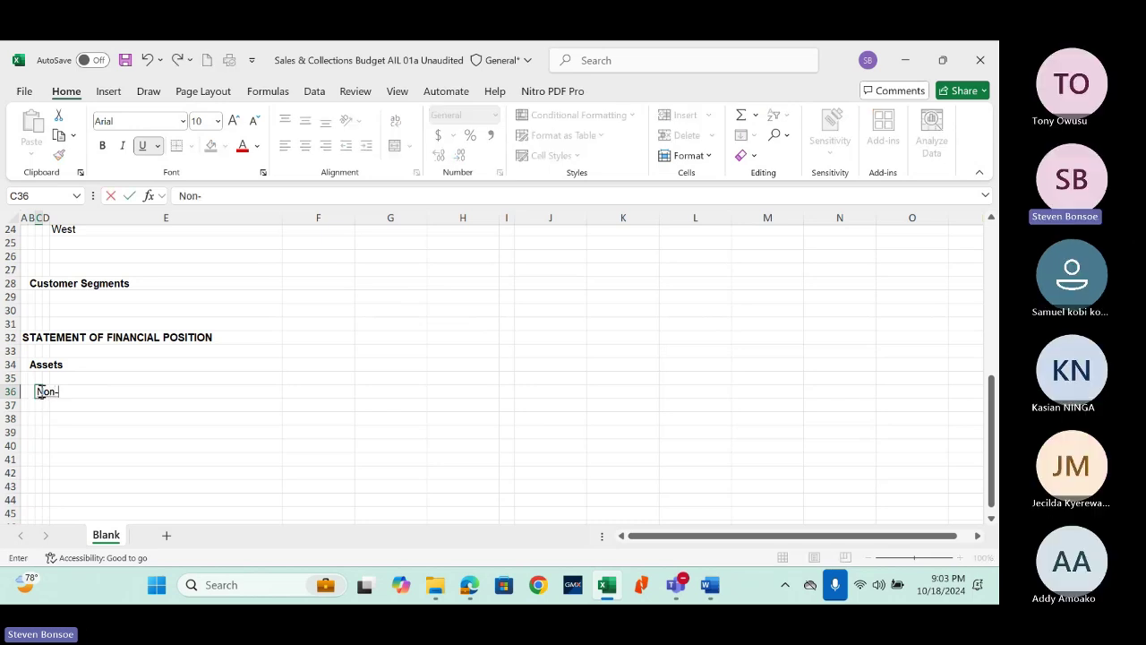
text(current assets)
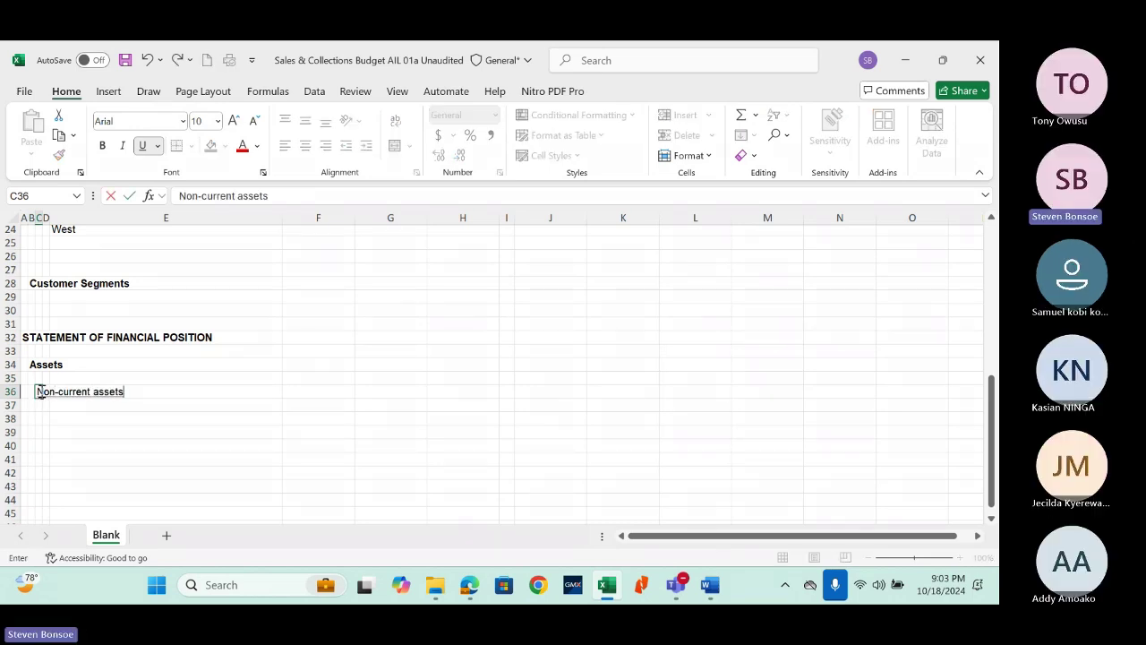
key(Return)
Step: Enter the line item Property, plant and equipment (PP&E) in cell E37
click(154, 406)
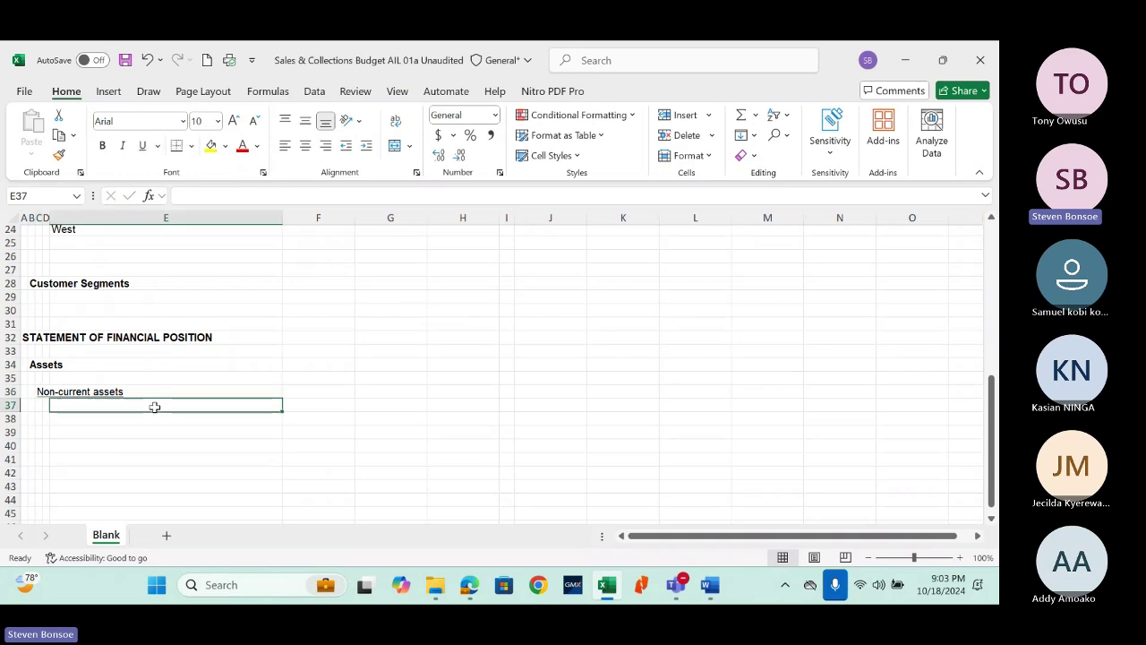
text(Property)
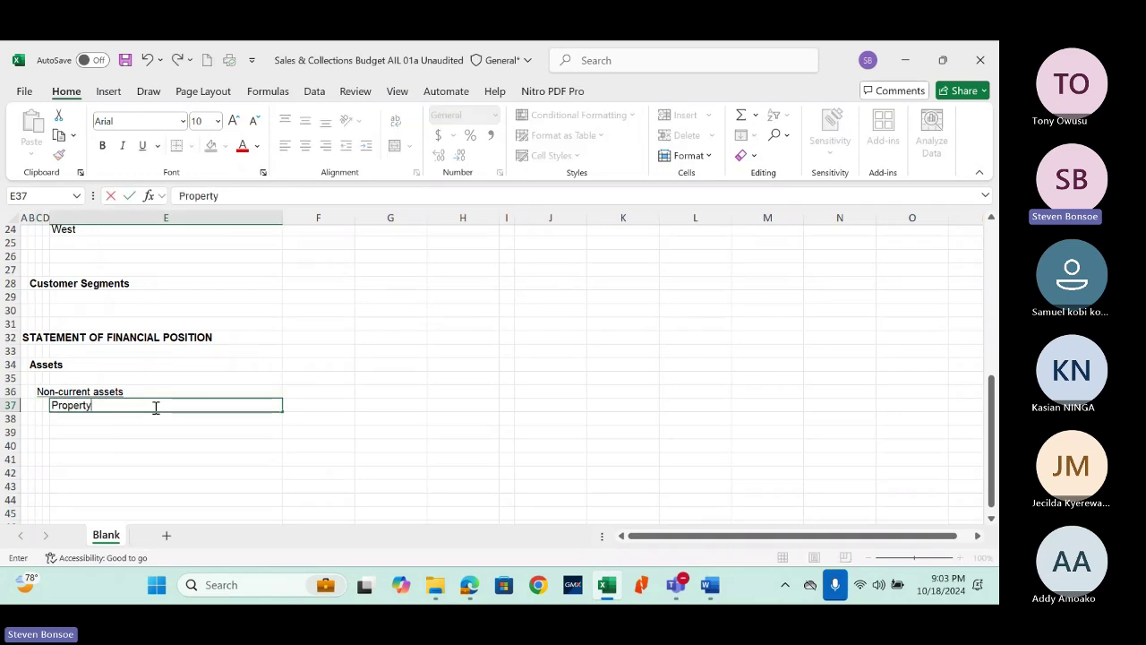
text(, plant and eq)
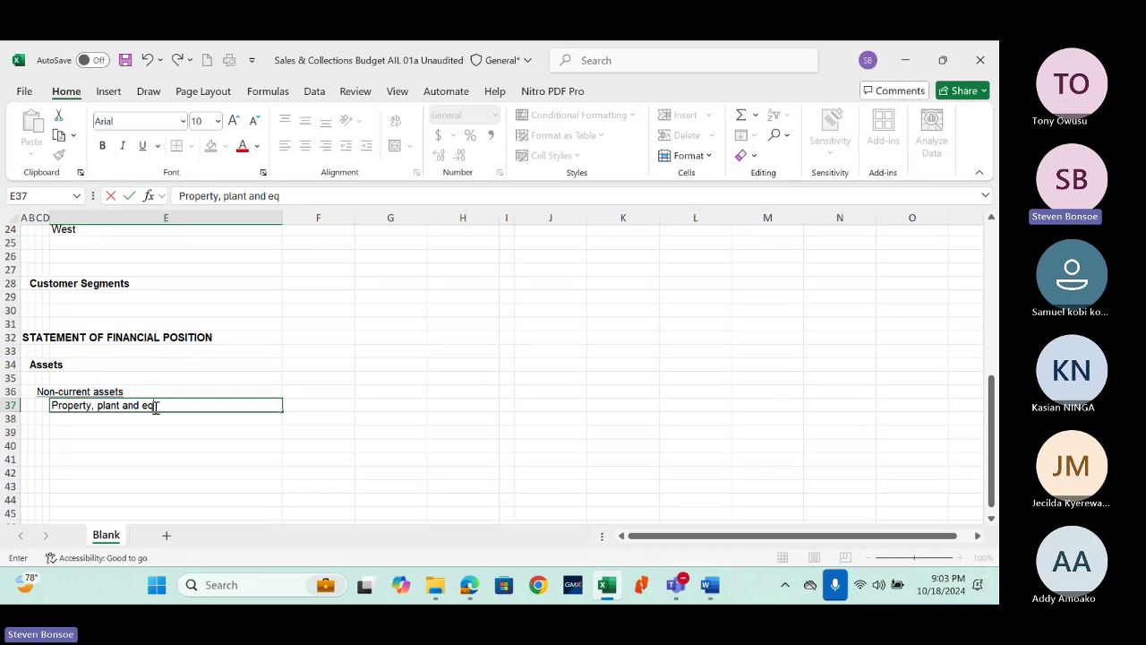
text(uipment ()
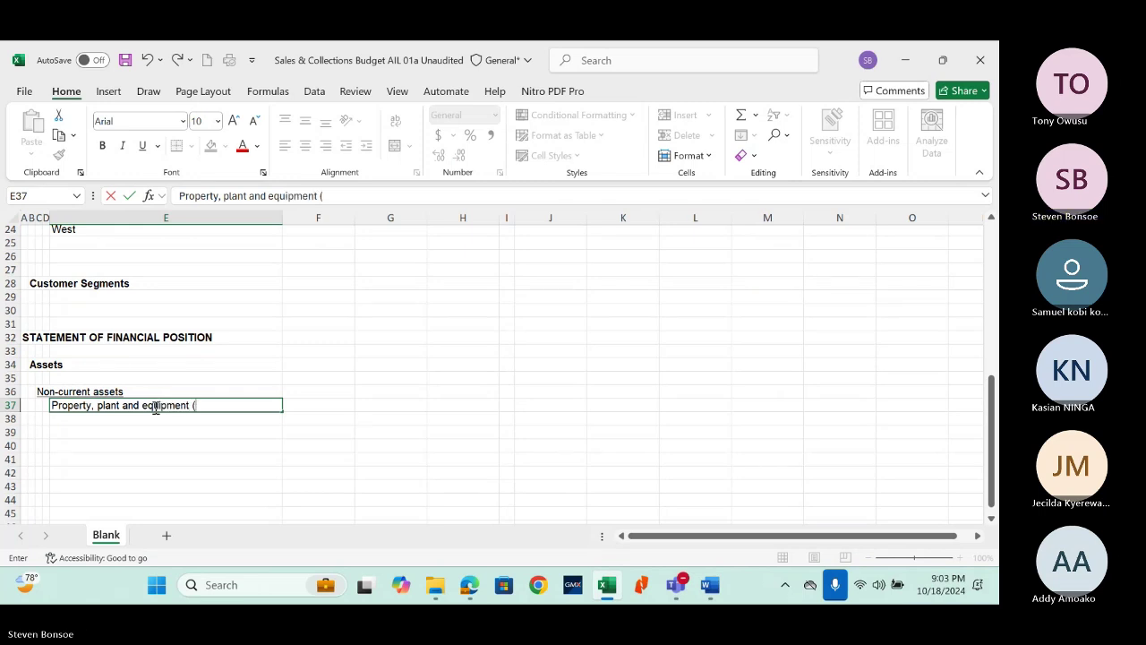
text(PP*)
text())
key(BackSpace)
text(&)
key(BackSpace)
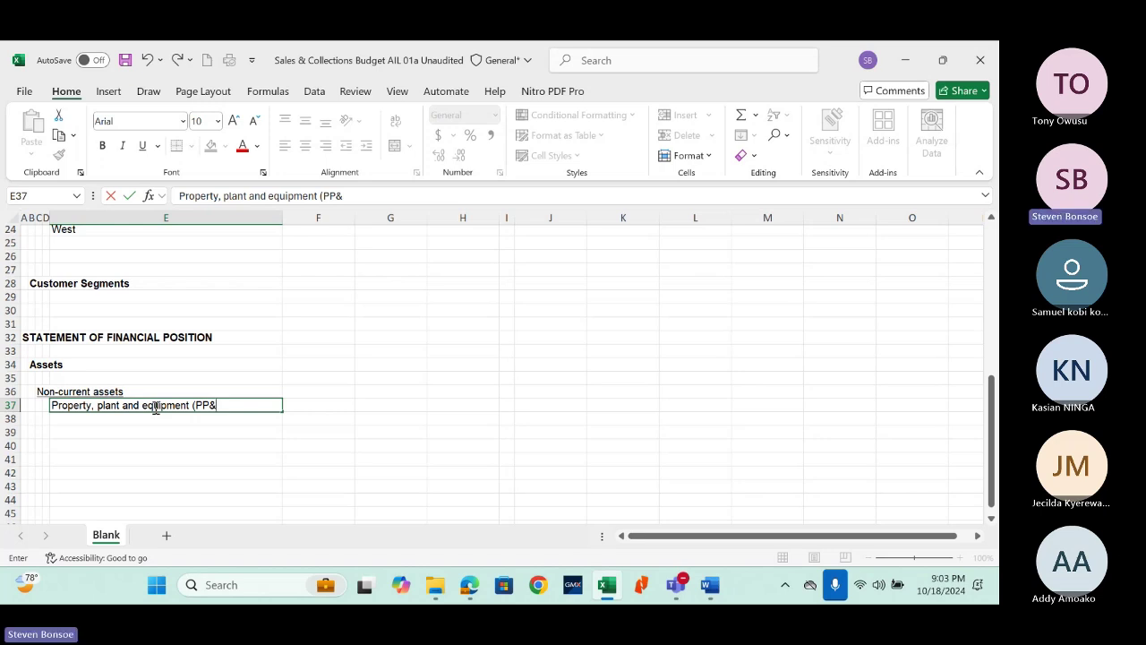
text(E))
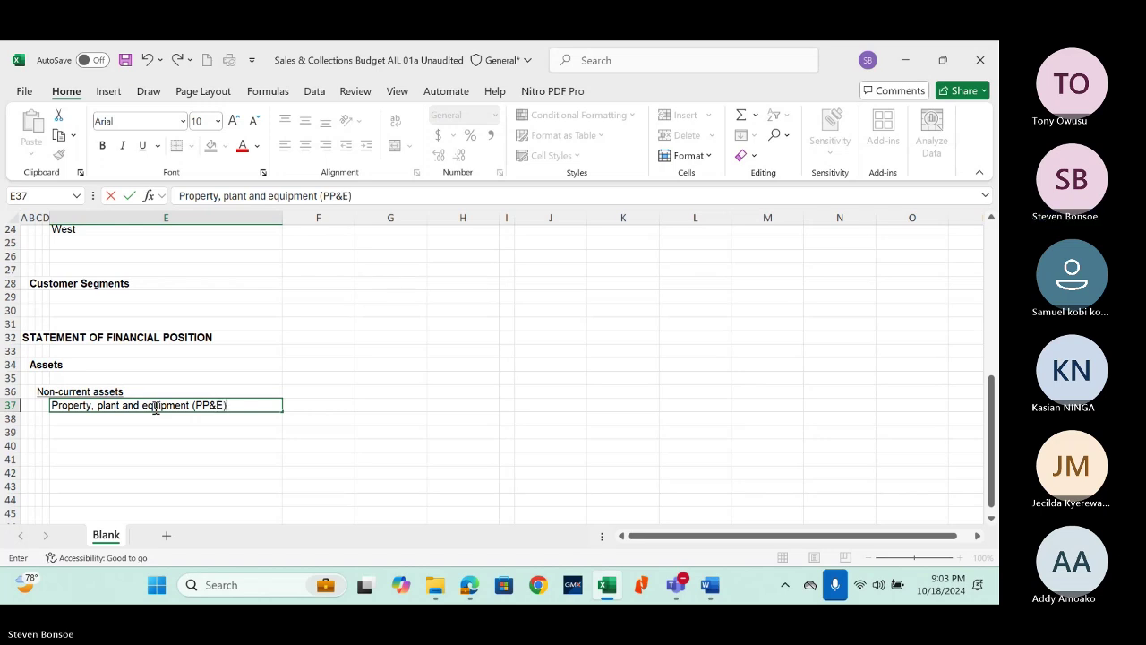
key(Return)
Step: Enter the line item Intangible Assets in cell E38
text(inta)
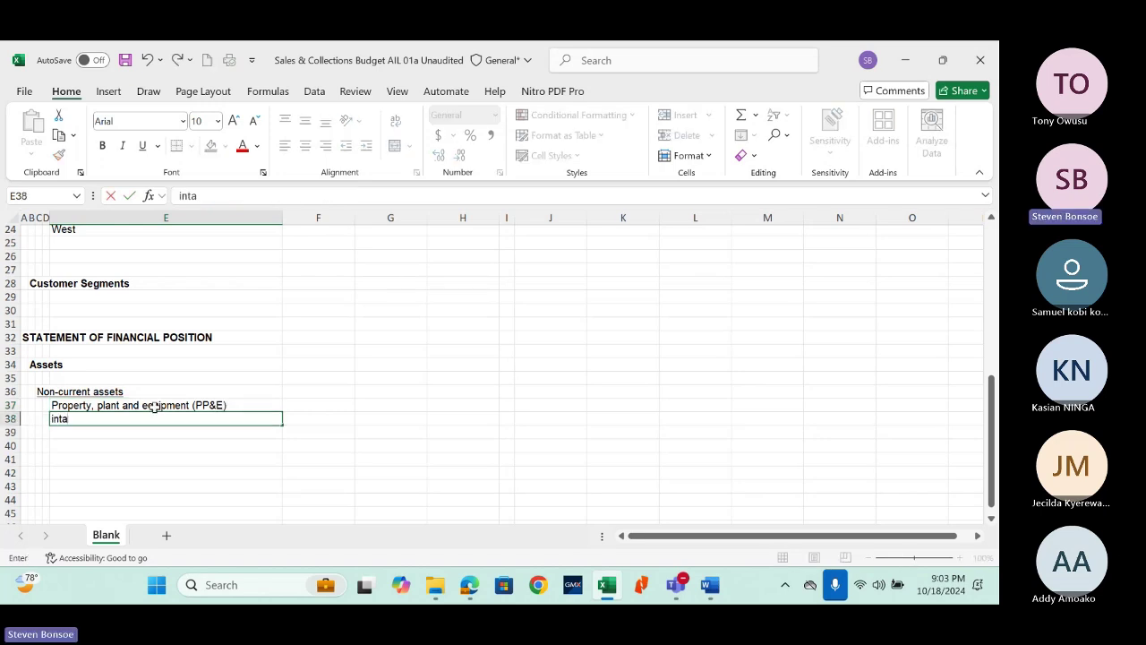
key(BackSpace)
key(BackSpace)
key(BackSpace)
key(BackSpace)
text(In)
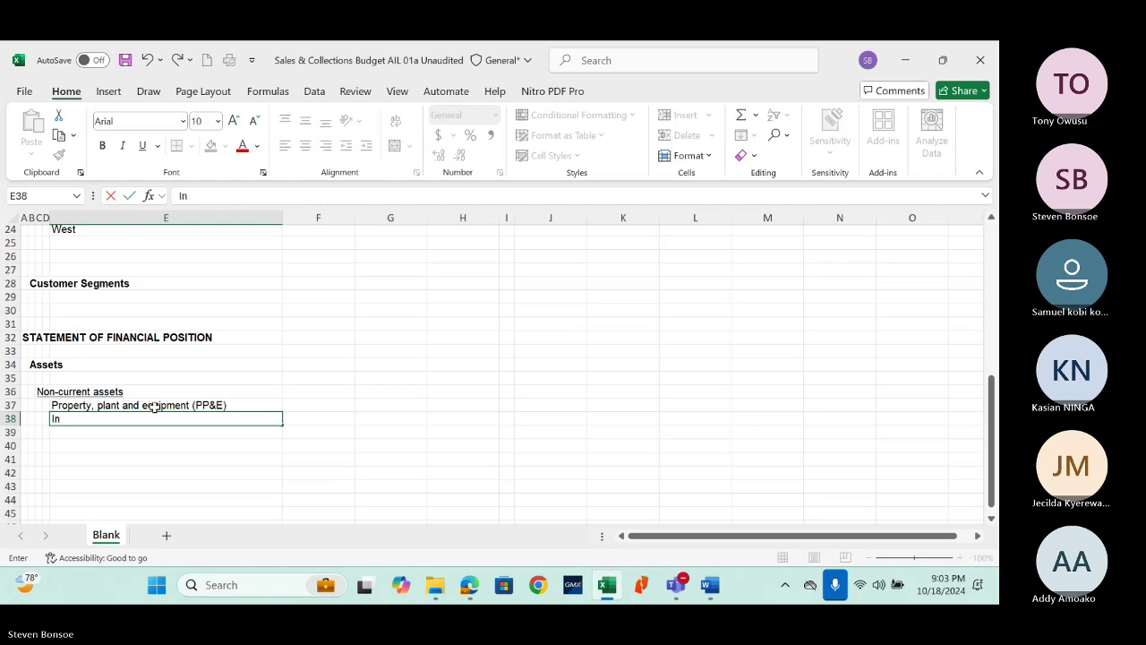
text(tangible Assets)
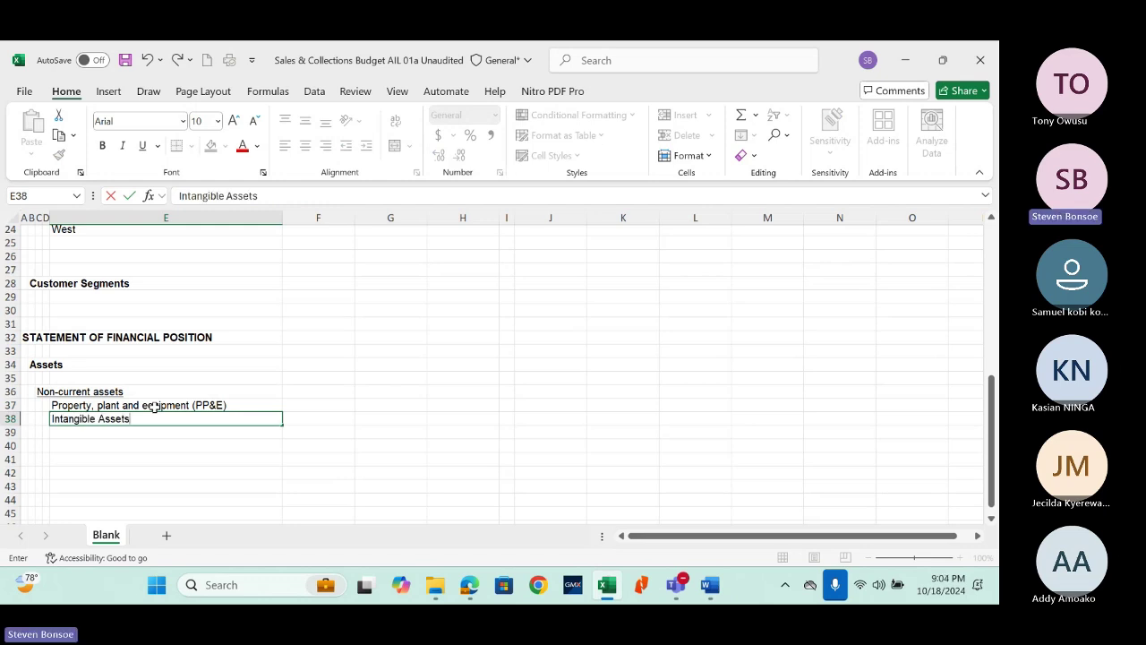
key(Return)
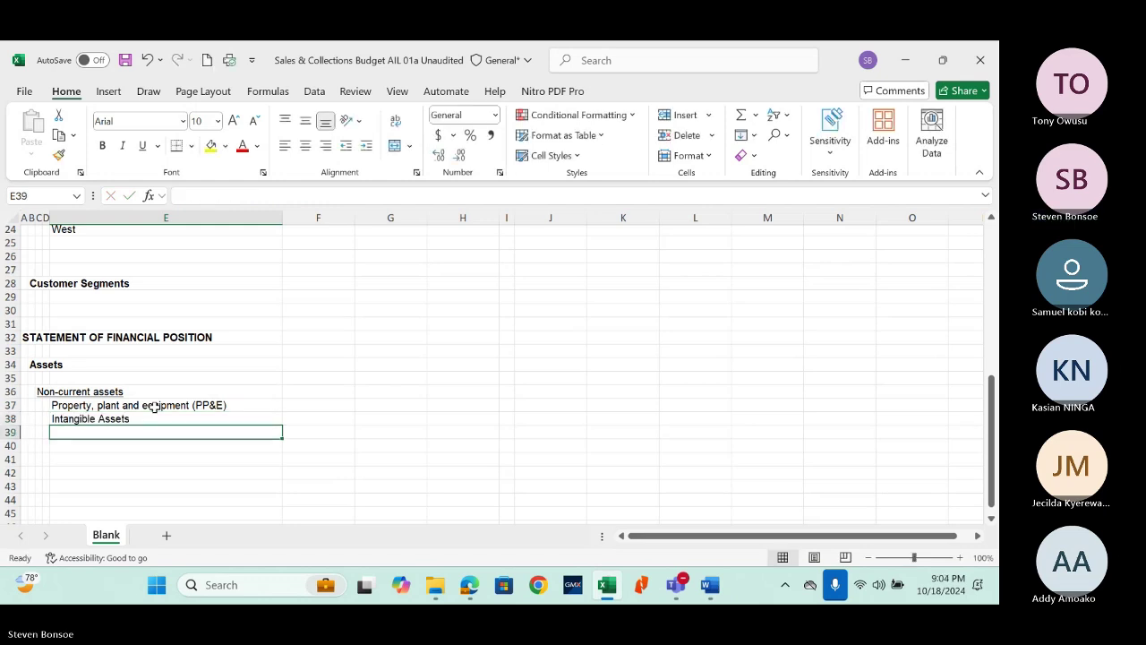
Step: Add the line items Deferred tax assets in cell E39 and Non-current assets in cell E40
text(Deferred)
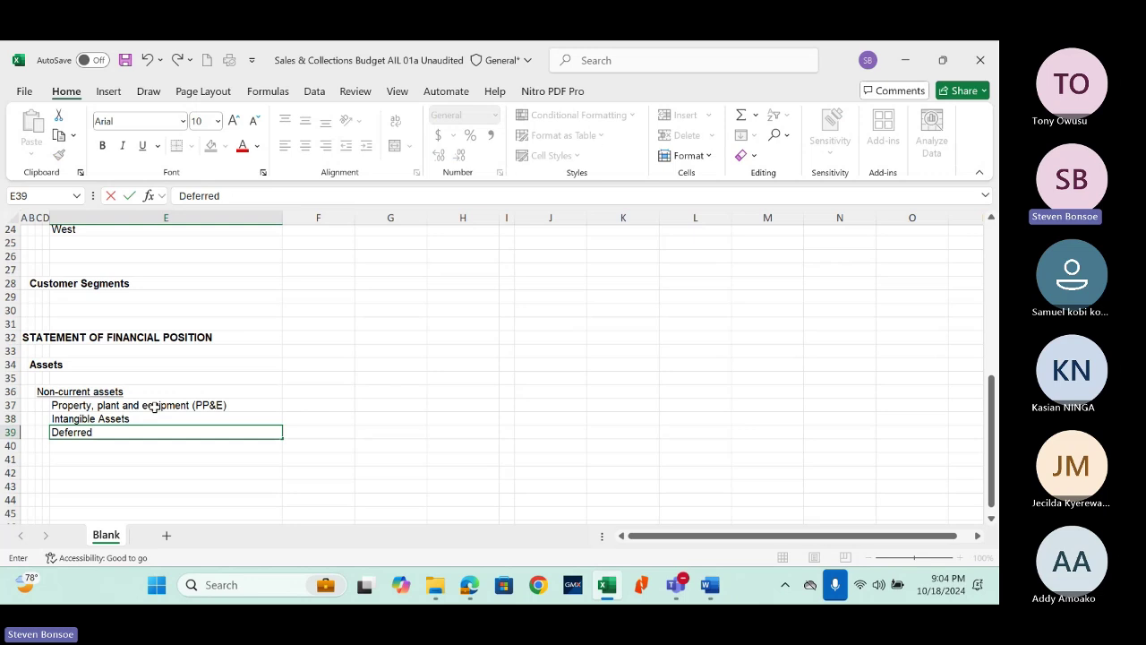
text( tax assets)
key(Return)
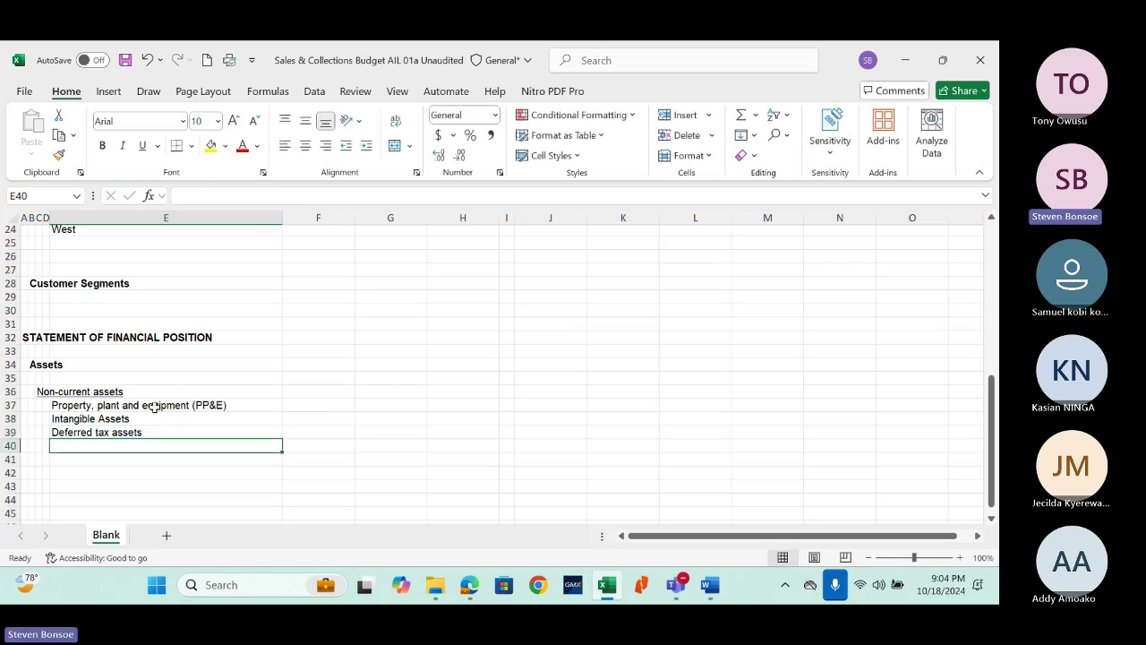
text(Non-c)
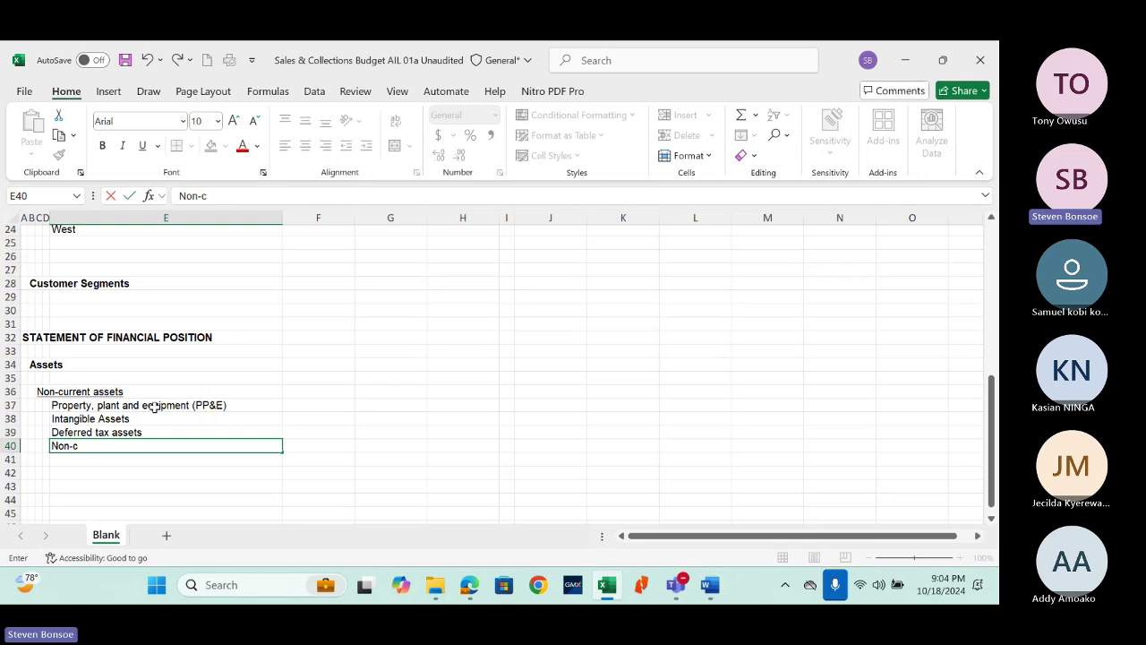
text(urrent assets)
key(Return)
Step: Enter Current assets as a sub-sub heading in cell C42
key(Down)
key(Left)
key(Left)
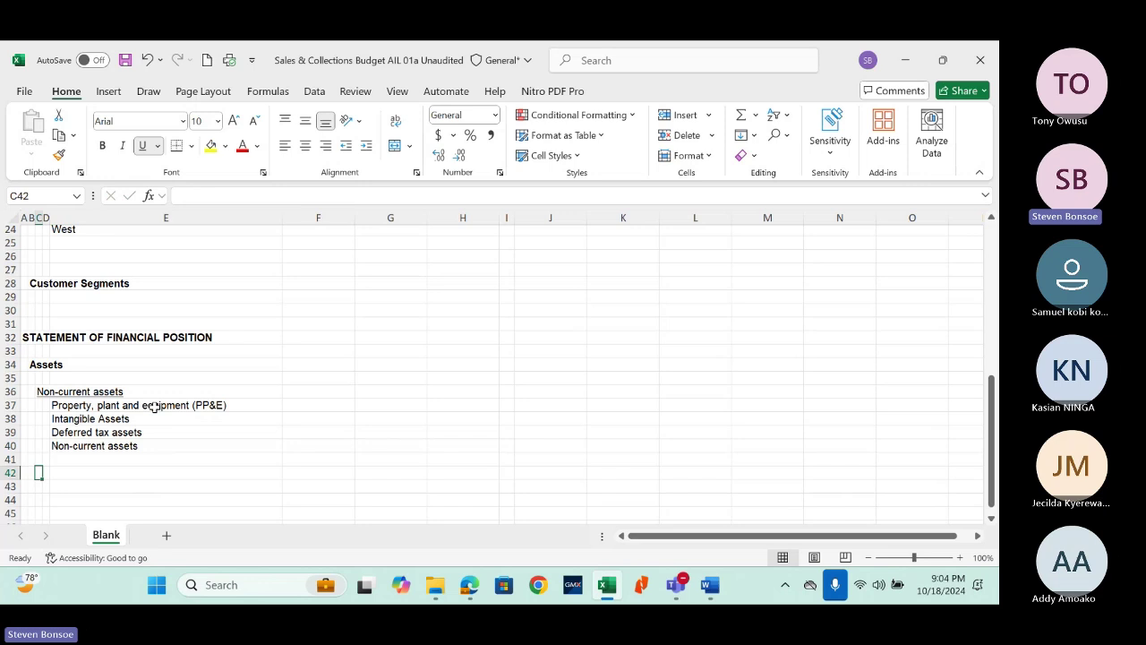
text(Current)
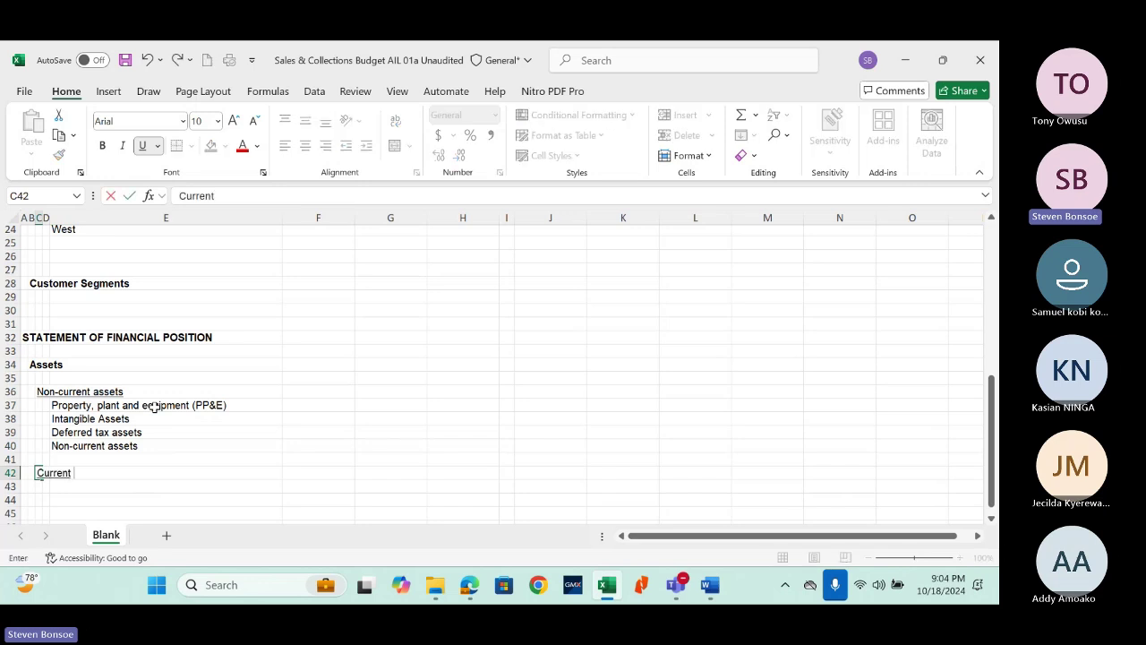
text( assets)
key(Return)
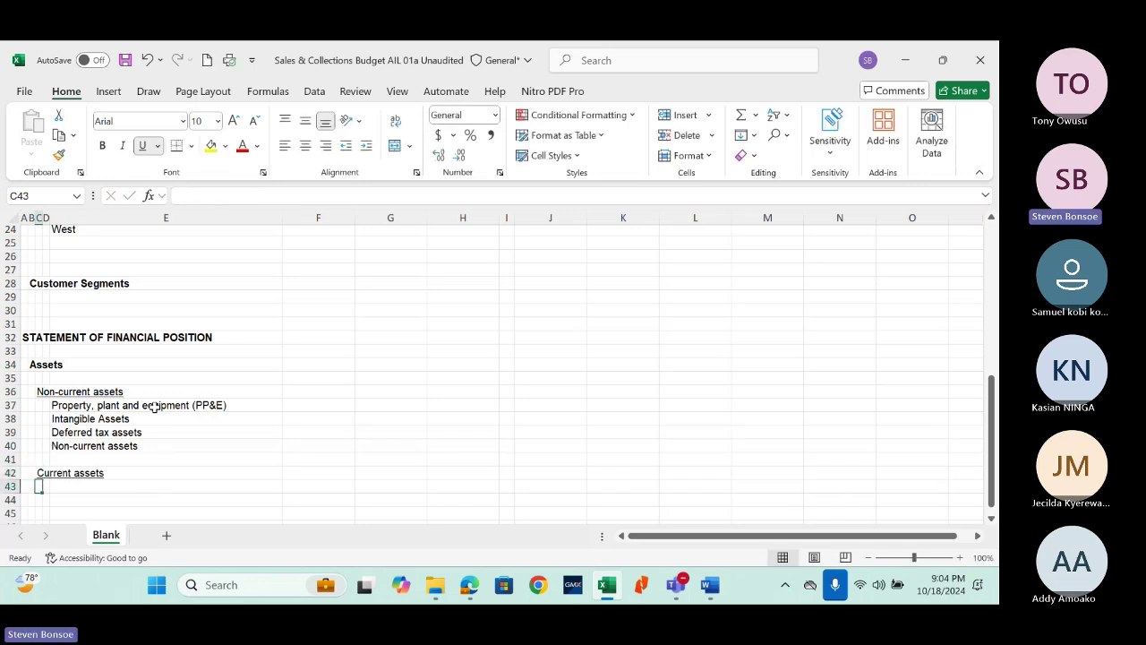
Step: Enter the line items Inventories in cell E43 and Accounts receivables in cell E44
key(Right)
key(Right)
text(Inventories)
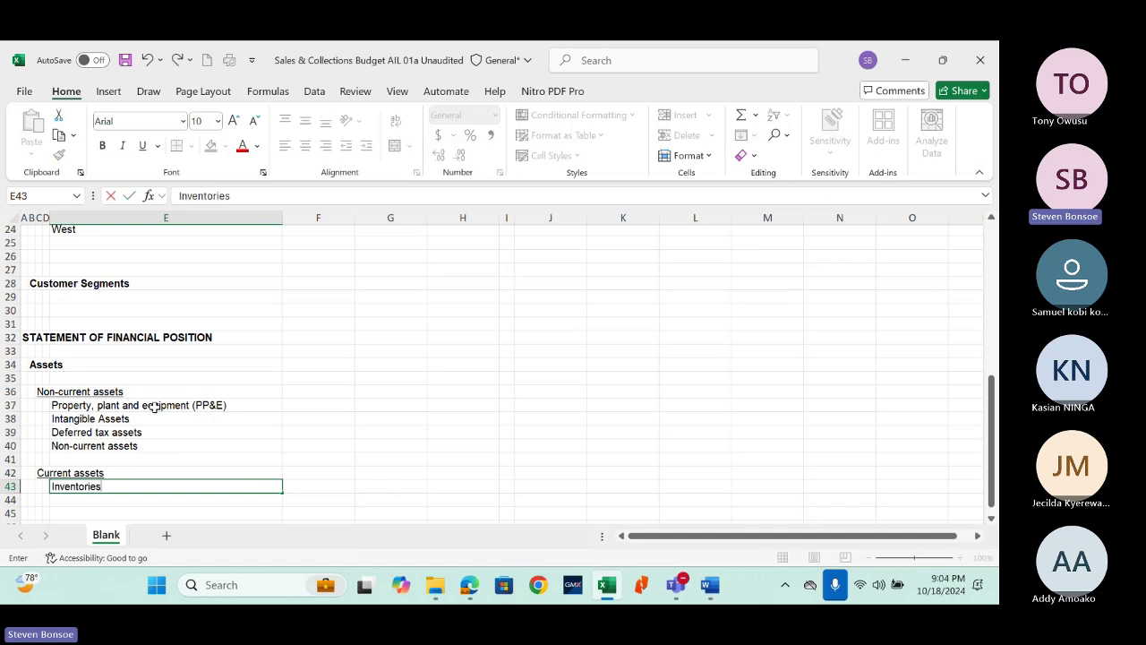
key(Return)
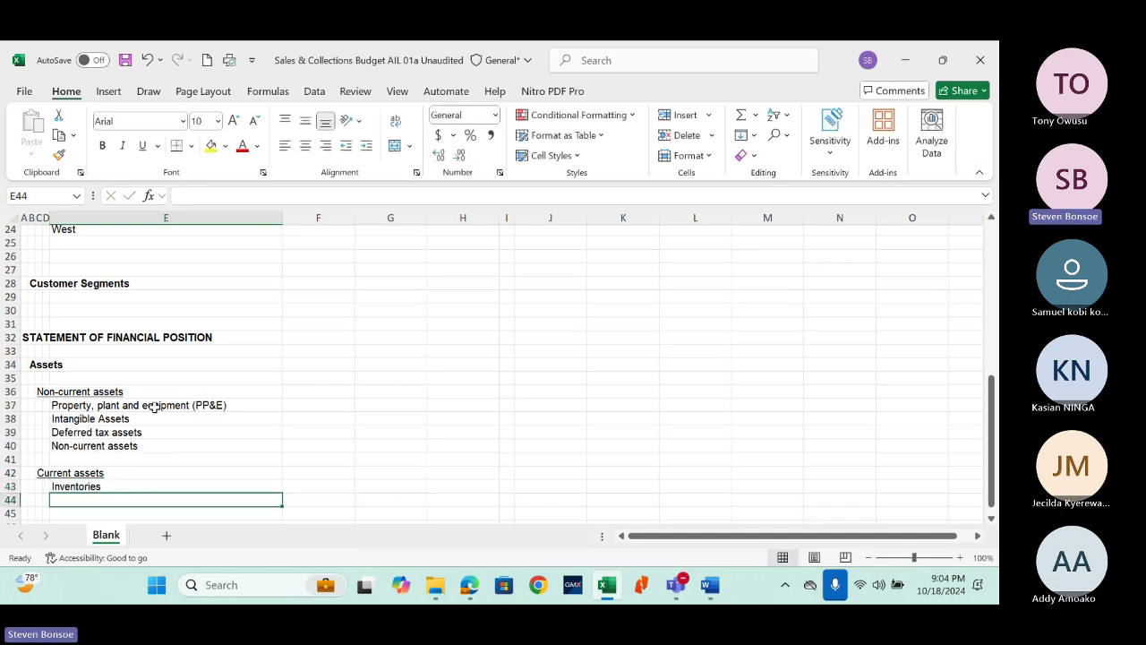
text(Accounts re)
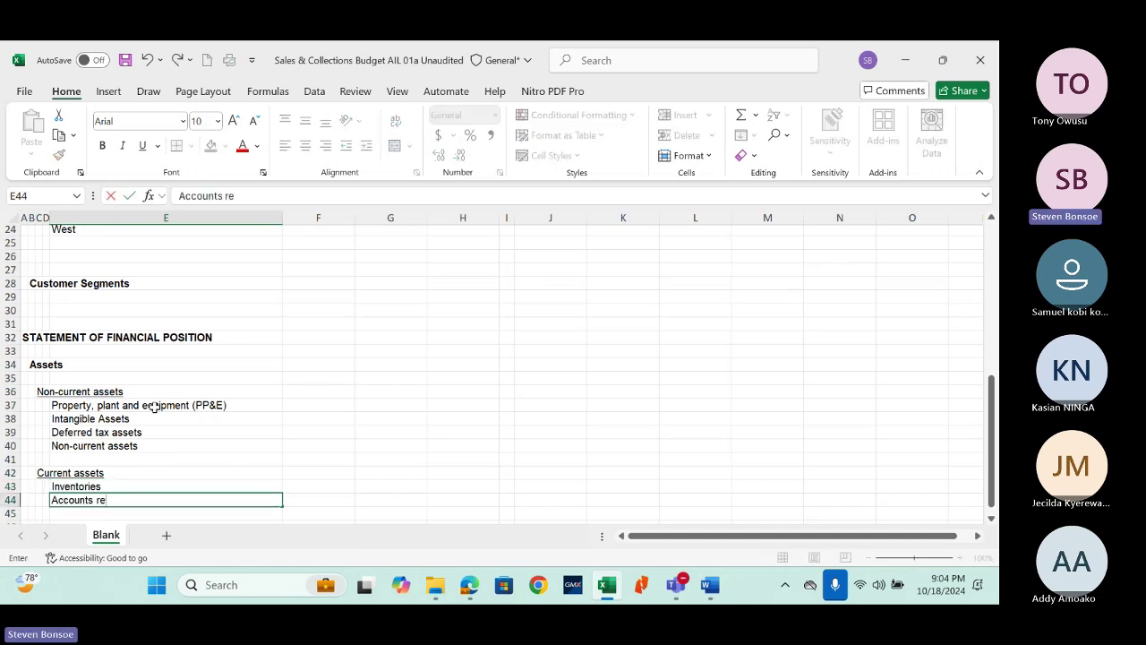
text(ceivables)
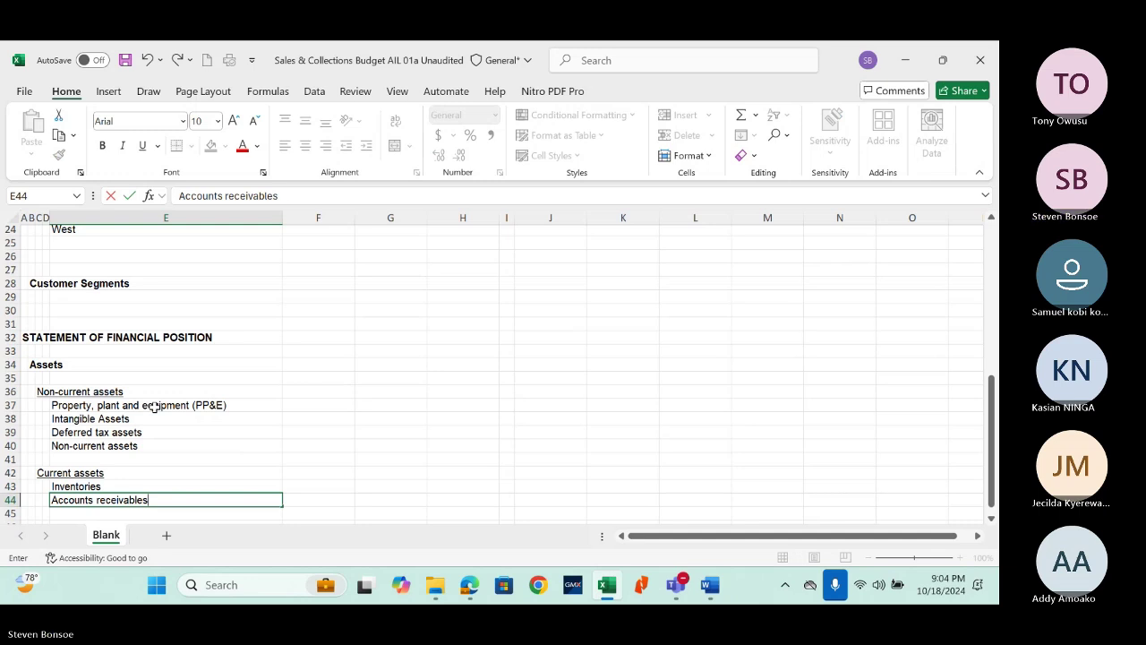
key(Return)
Step: Enter the line items Prepaid expenses in cell E45 and Cash and cash equivalents in cell E46
scroll(129, 445, down, 2)
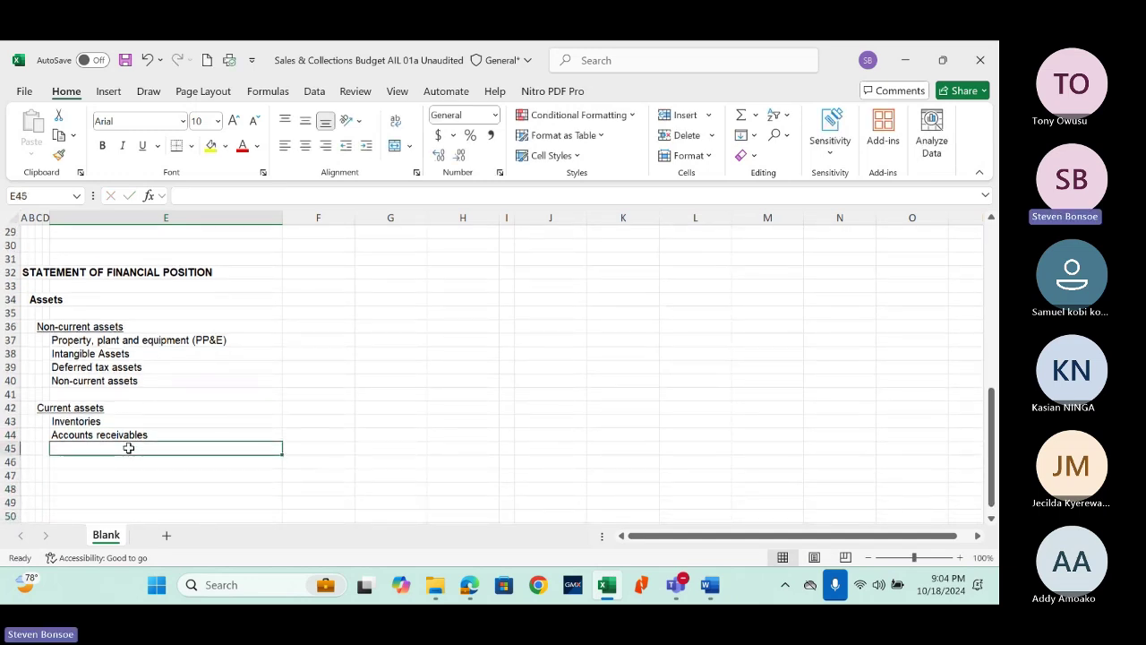
text(Pre)
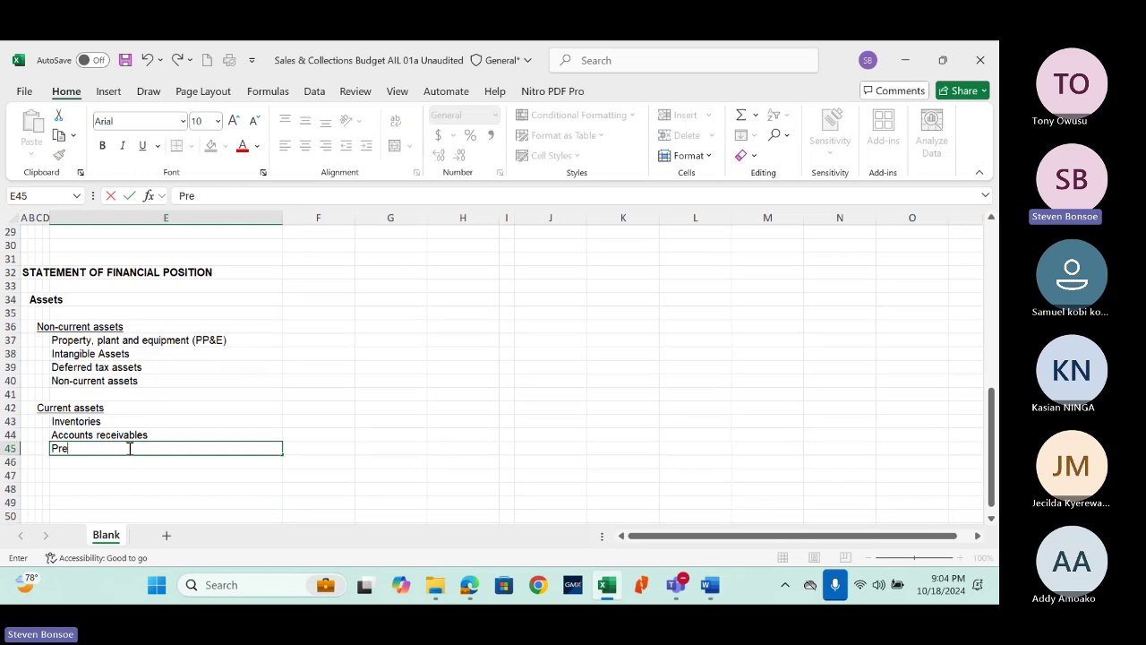
text(paid expenses)
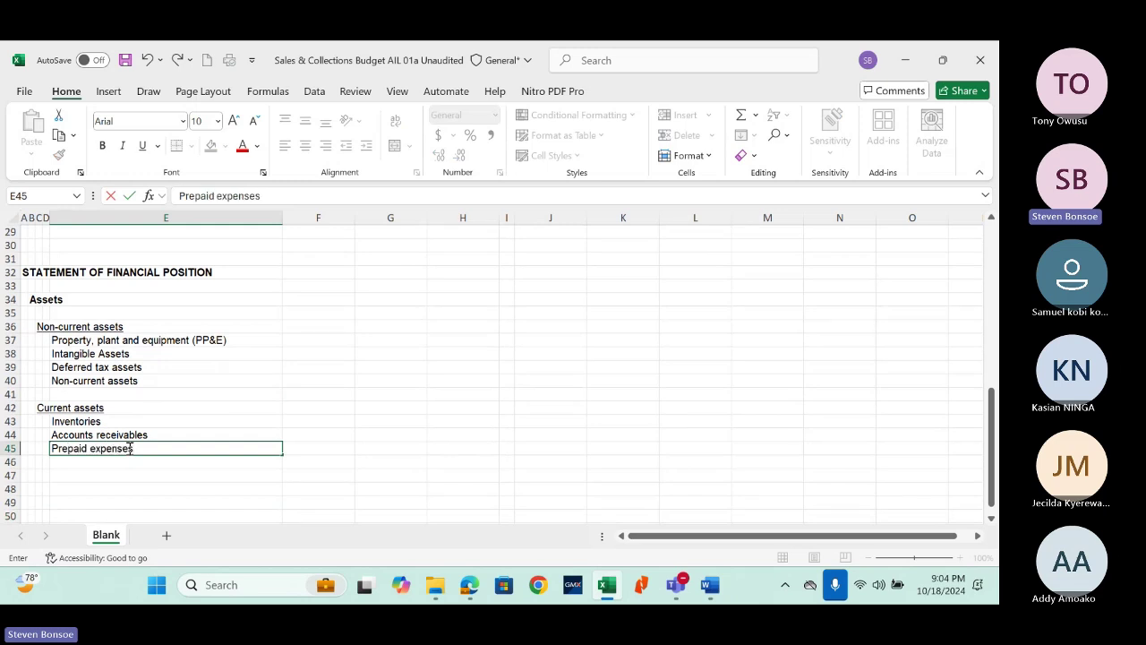
key(Return)
text(Cash a)
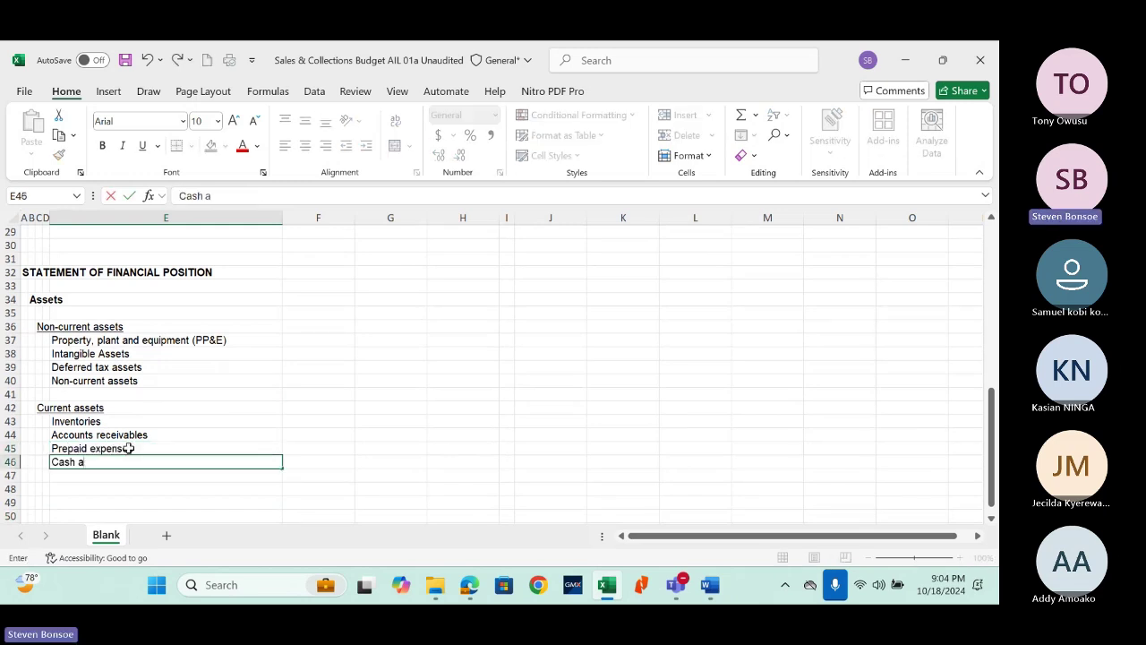
text(nd cash equivalents)
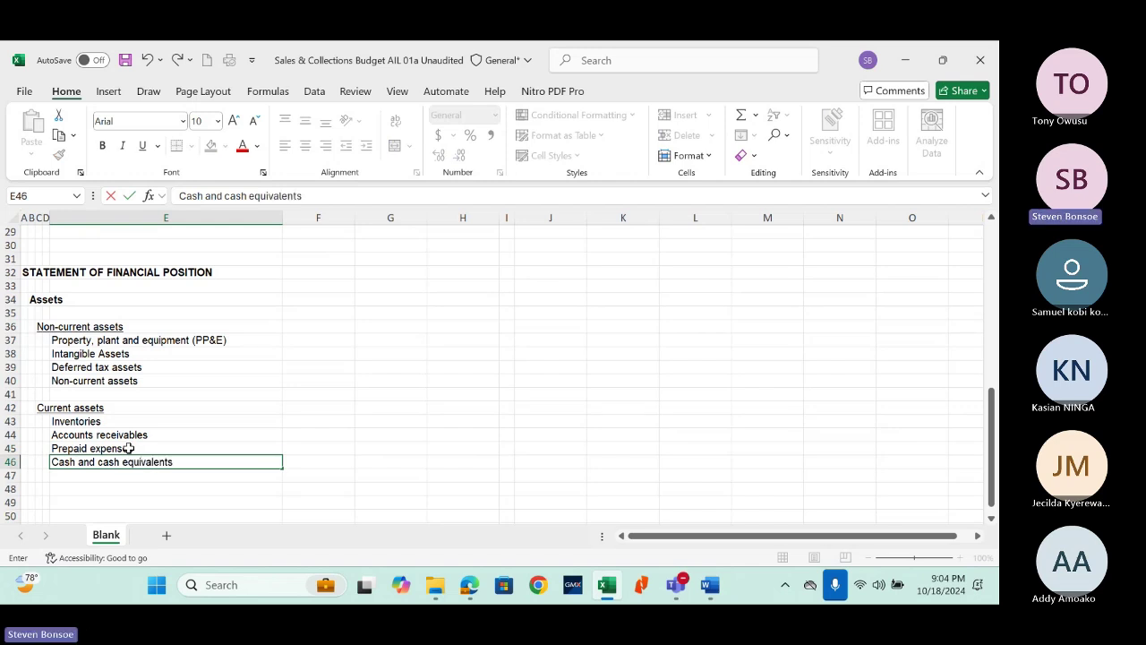
key(Return)
Step: Enter the line Current assets in cell E47 to close the current assets list
text(Current)
key(BackSpace)
key(BackSpace)
key(BackSpace)
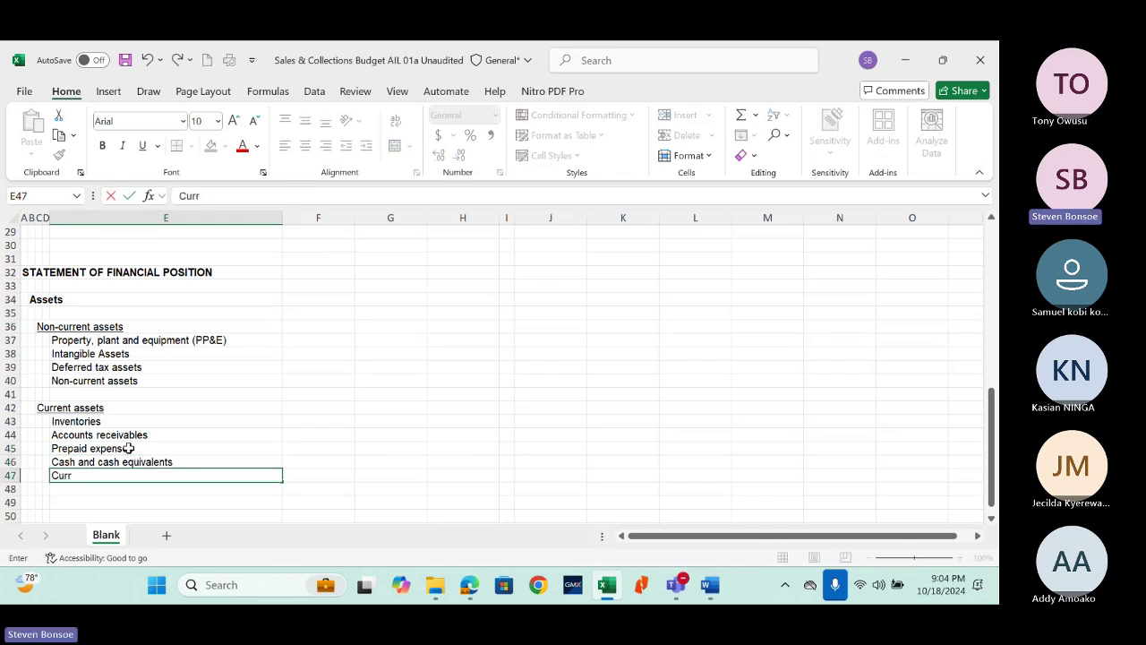
text(ent assets)
key(Return)
Step: Enter Total assets in cell E49, leaving a blank row below the current assets lines
key(Return)
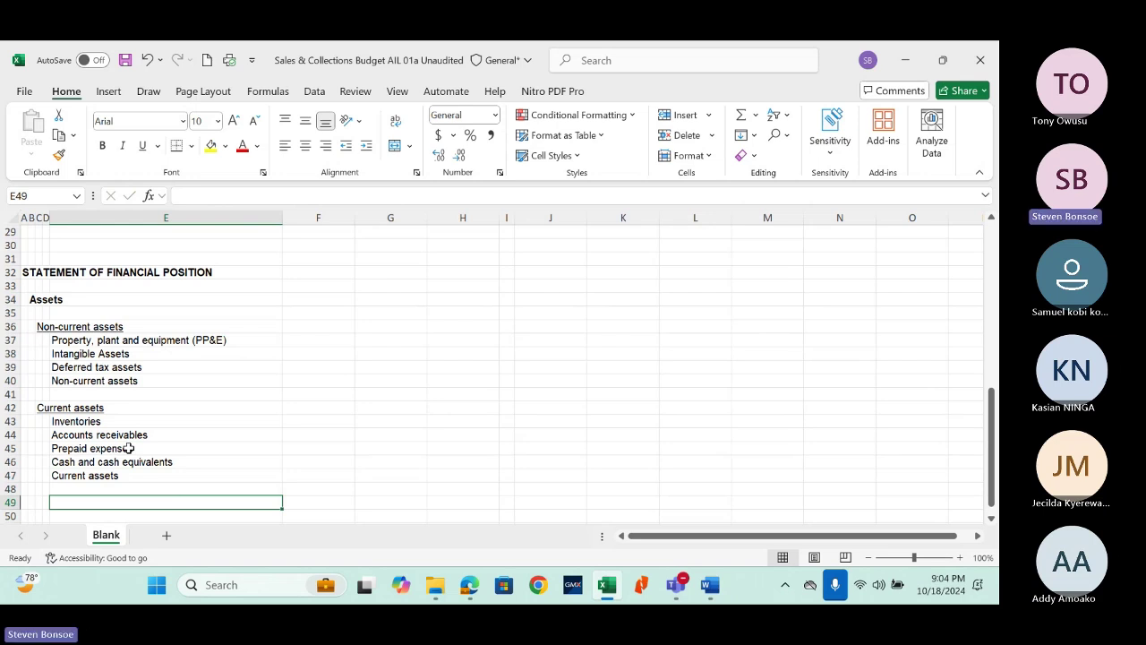
text(Tot)
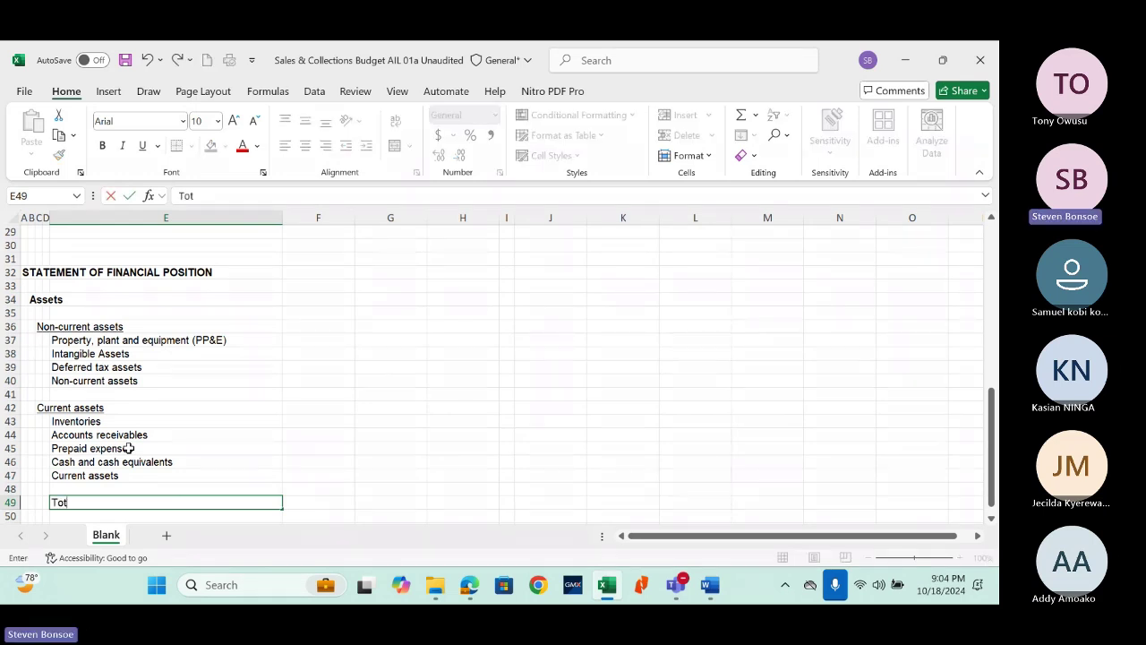
text(al assets)
key(Return)
Step: Enter the section heading Liabilities in cell B51, leaving a blank row below Total assets
key(Return)
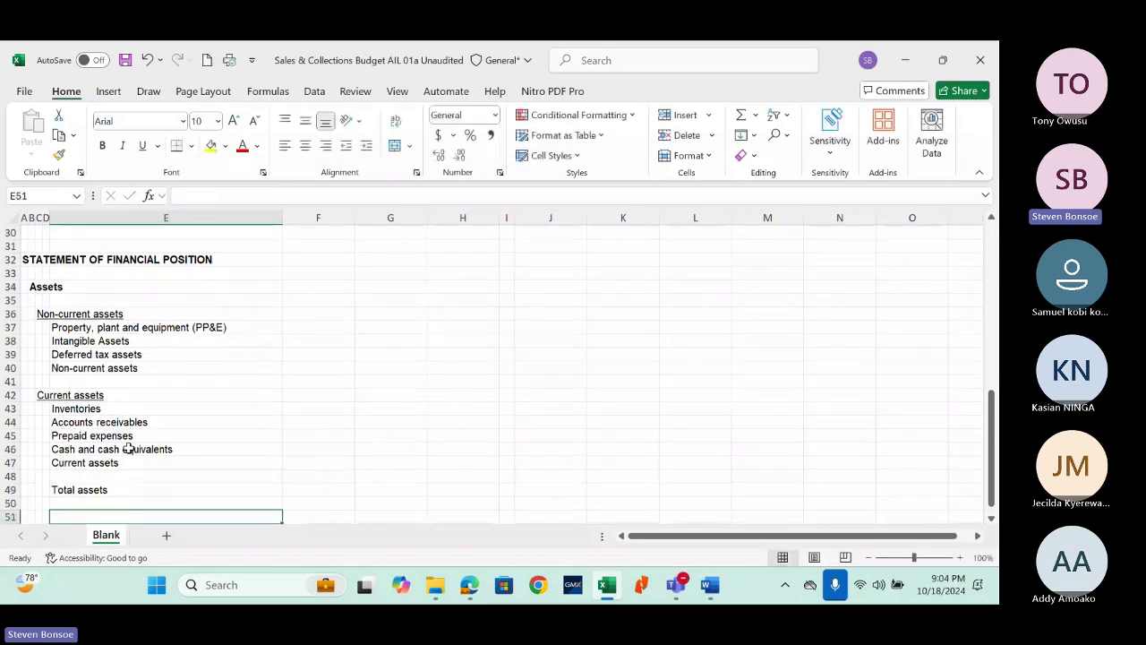
key(Return)
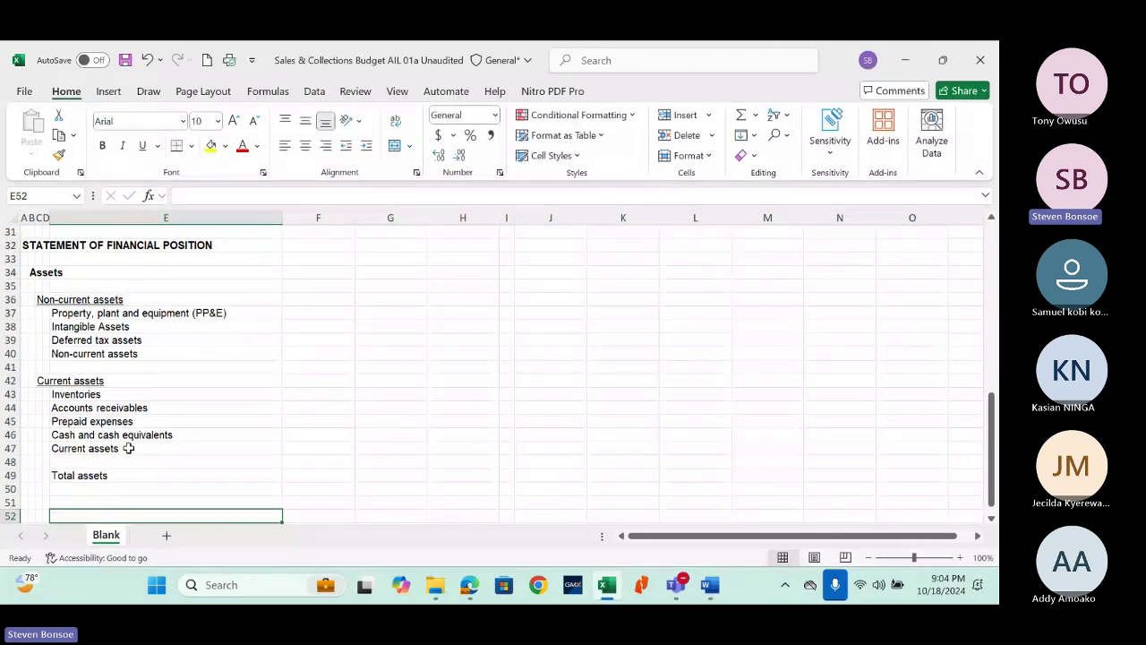
key(Left)
key(Left)
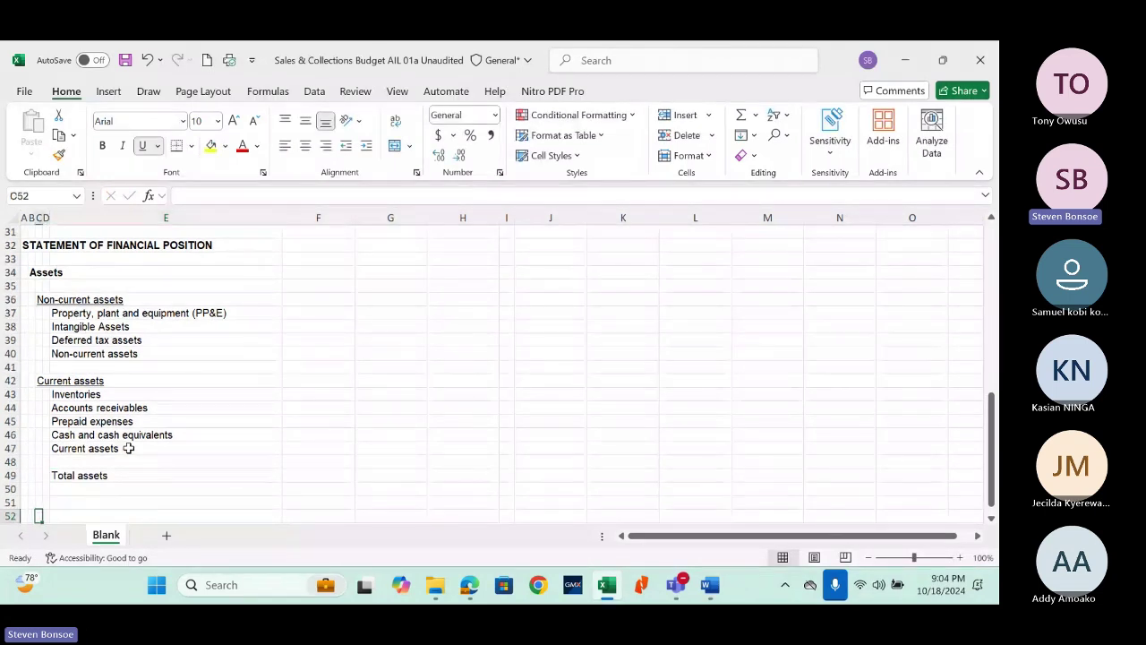
key(Up)
key(Left)
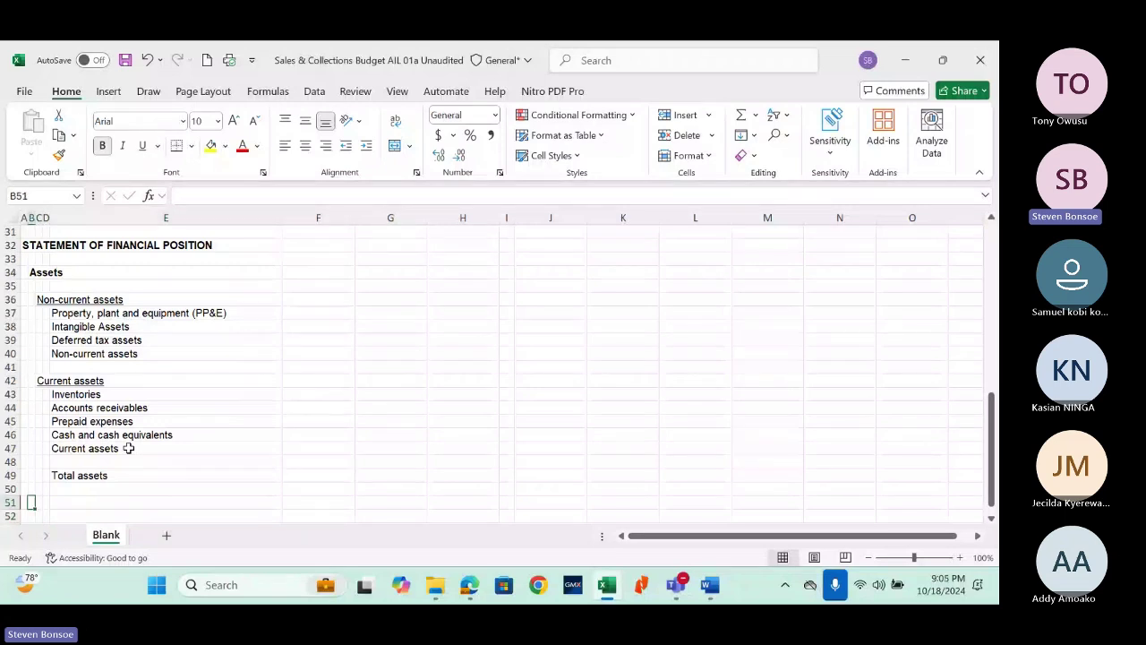
text(Lia)
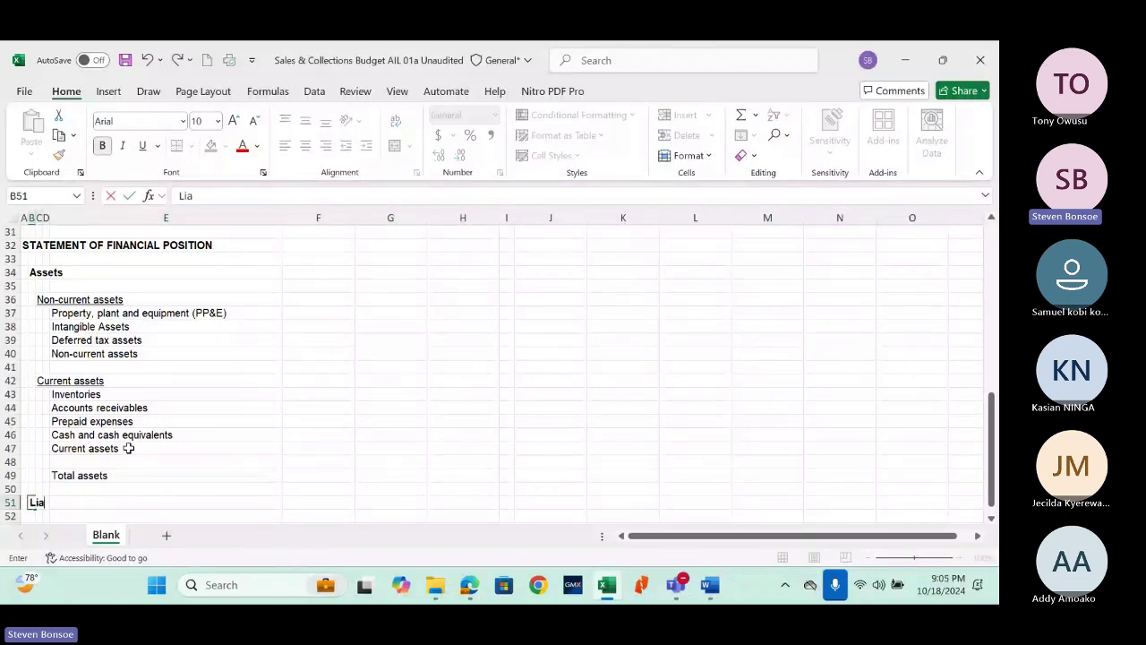
text(bilities)
key(Return)
Step: Enter the subheading Non-current liabilities in cell C53, leaving a blank row below the Liabilities heading
key(Down)
key(Right)
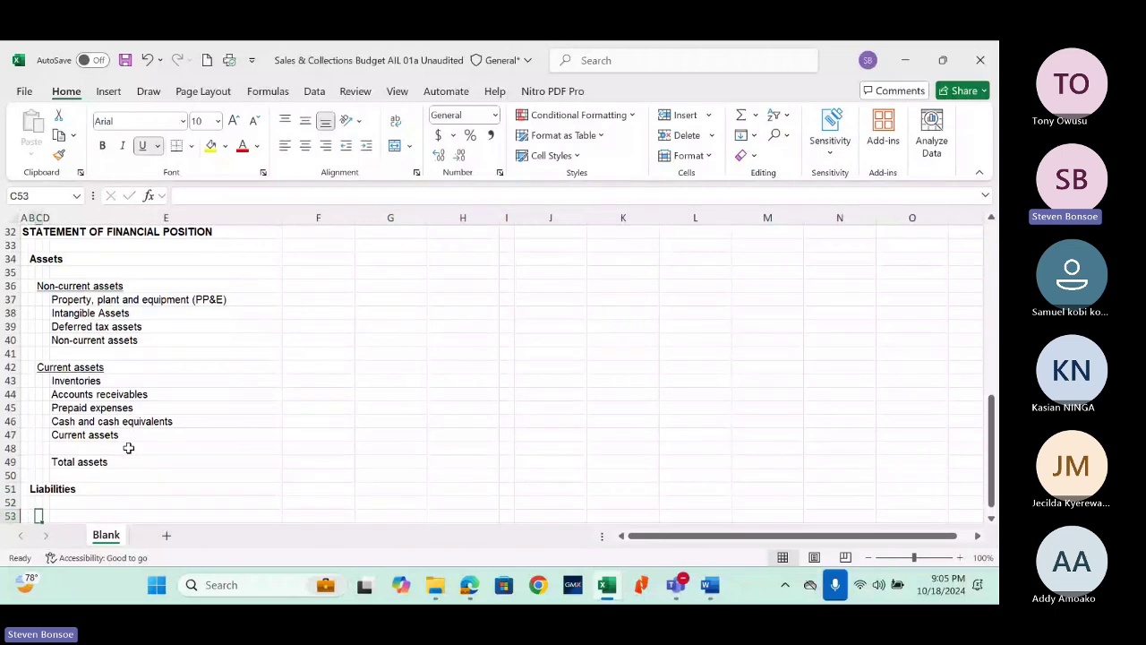
key(ctrl+u)
text(Non-current lia)
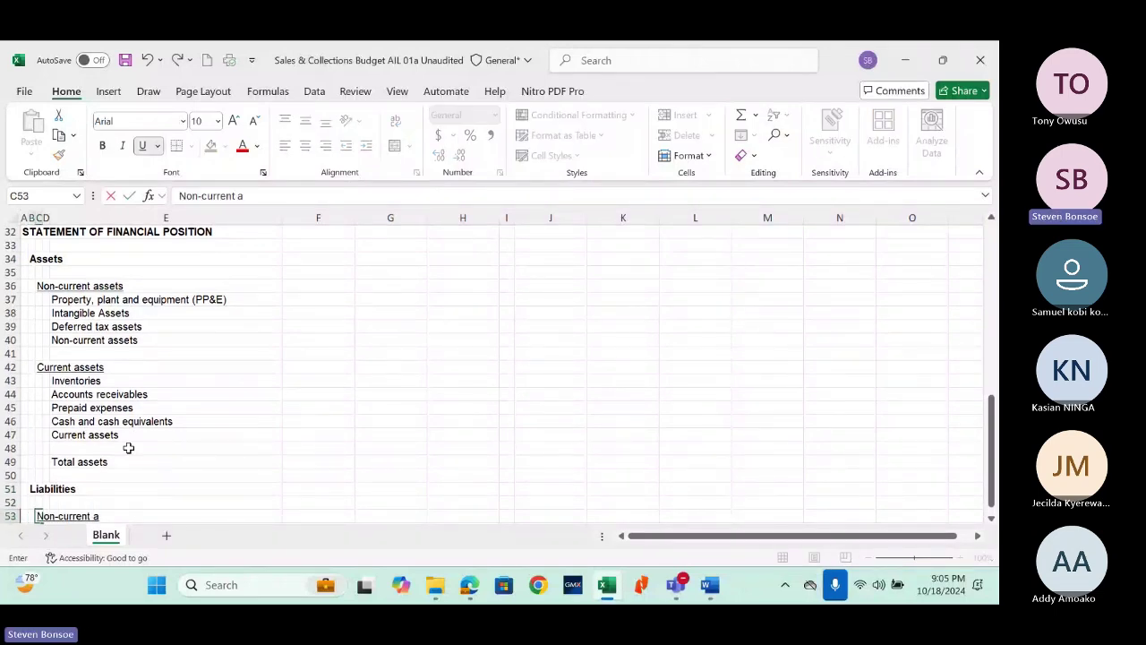
key(BackSpace)
text(liabilities)
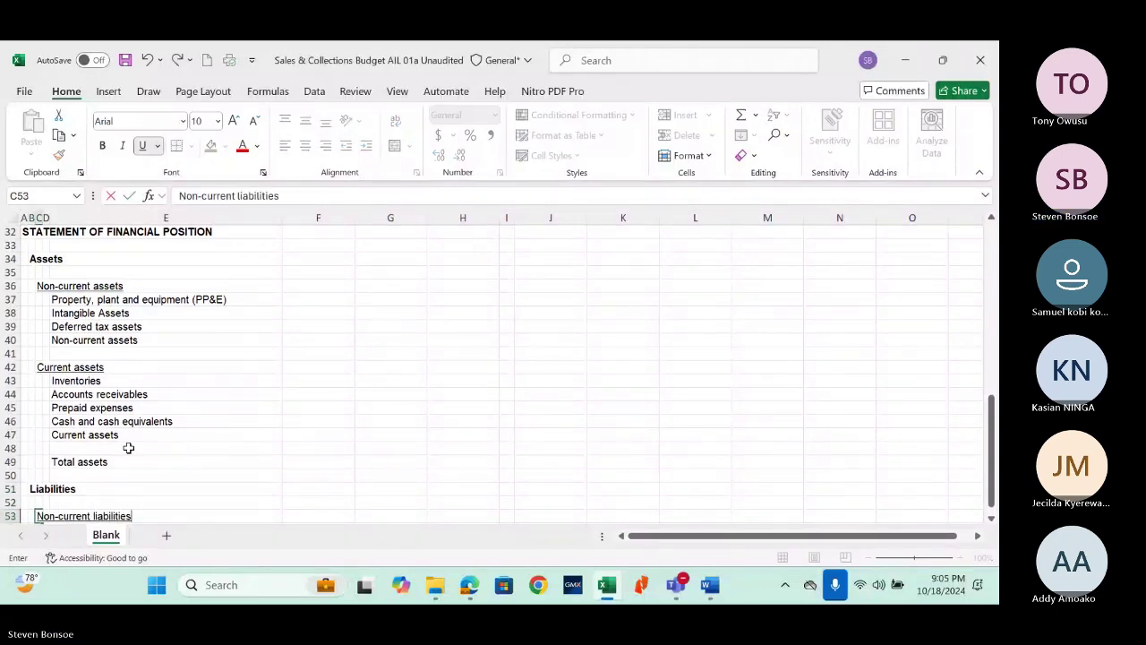
Step: Enter the line item Borrowings in cell E54 under the Non-current liabilities subheading
key(Down)
key(Down)
key(Down)
key(Down)
key(Down)
key(Down)
key(Down)
key(Down)
key(Down)
key(Down)
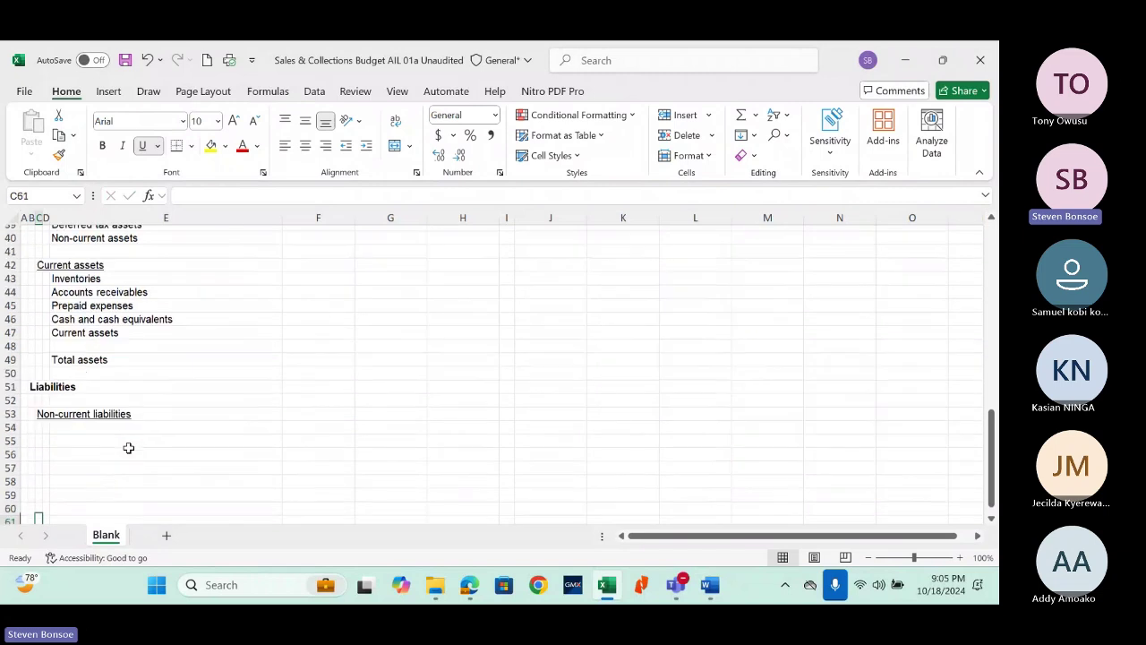
click(182, 341)
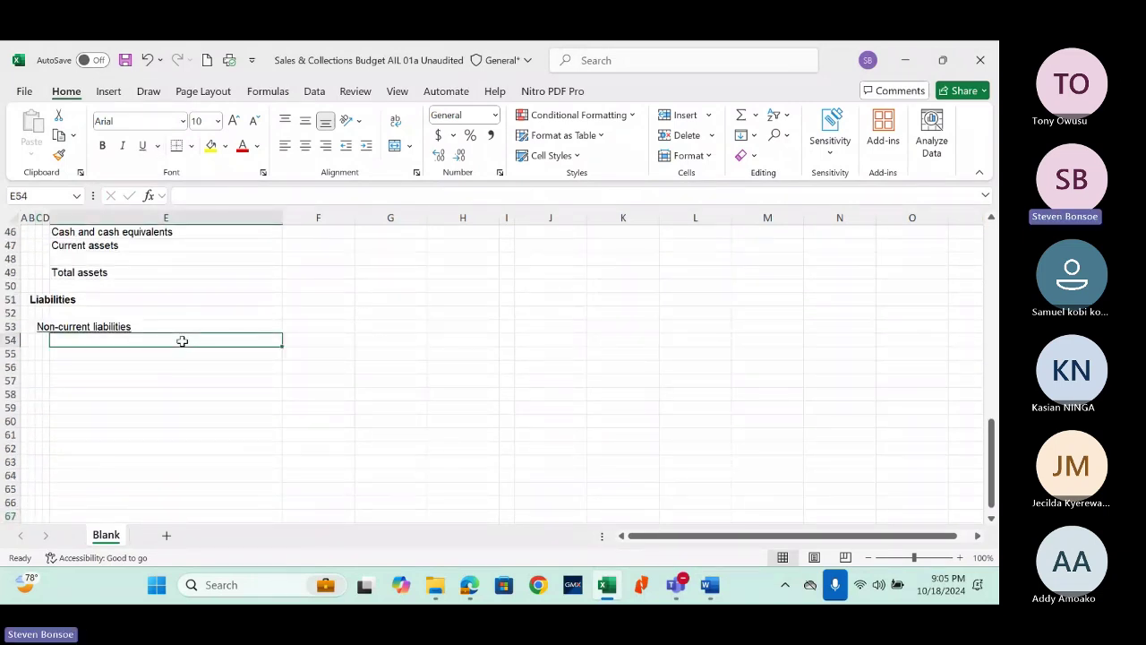
double_click(182, 341)
text(Borrowings)
key(Return)
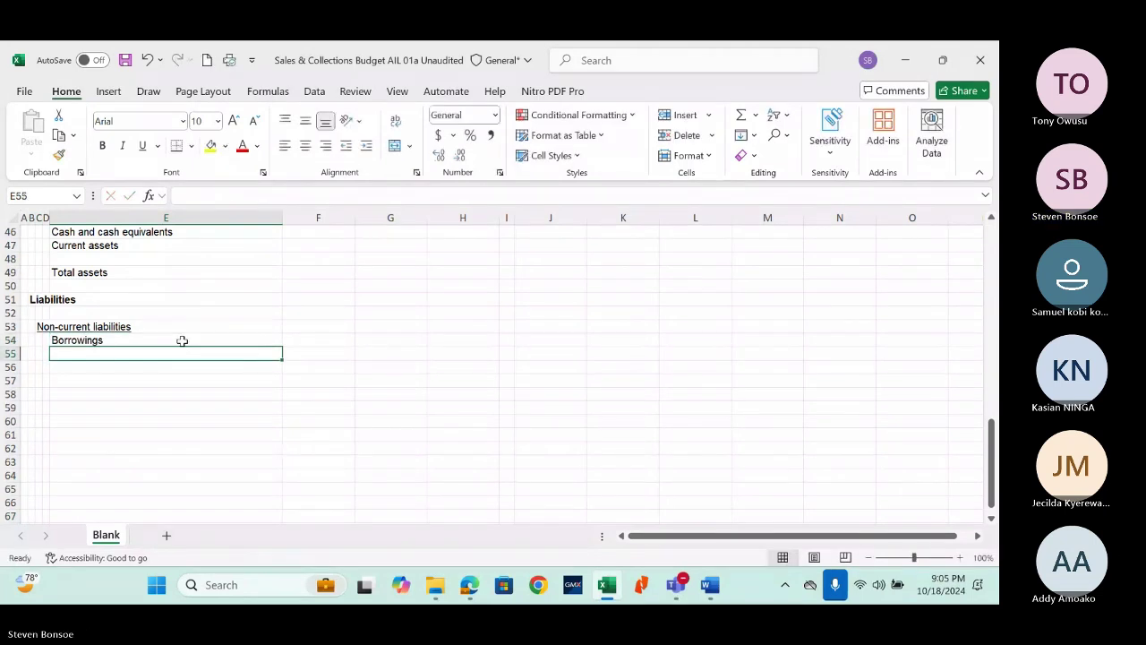
Step: Enter the line item Finance leases in cell E55 below Borrowings
text(Financial)
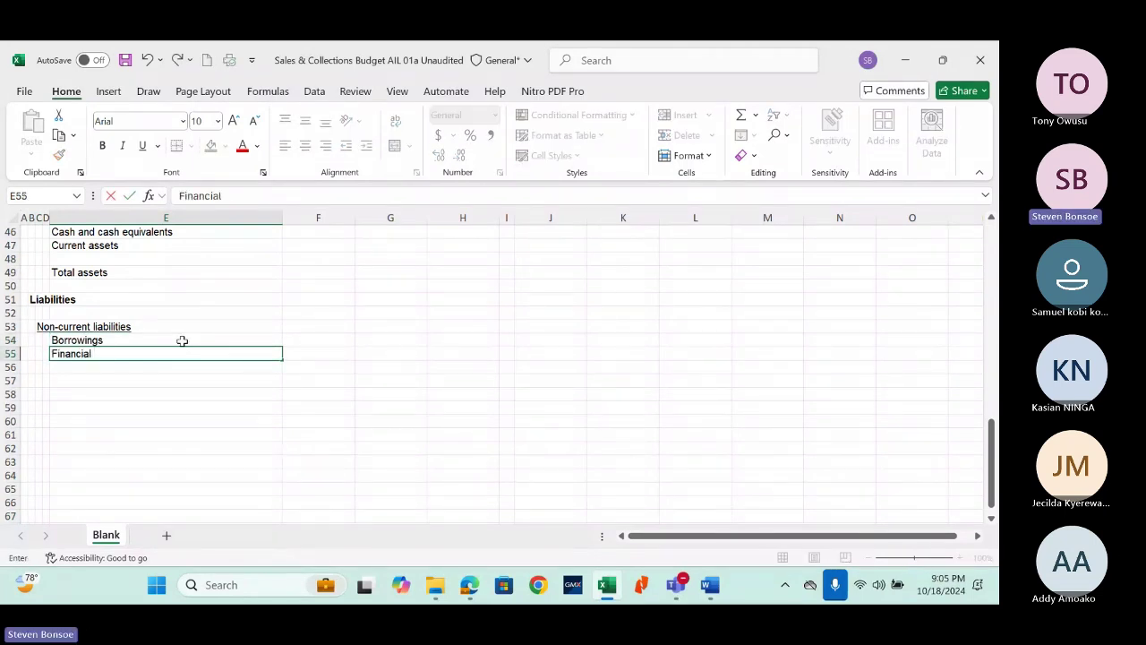
key(BackSpace)
key(BackSpace)
key(BackSpace)
text(e lea)
text(ses)
key(Return)
Step: Enter the line Non-current liabilities in cell E56 to close the non-current liabilities list
text(Non-current liabilit)
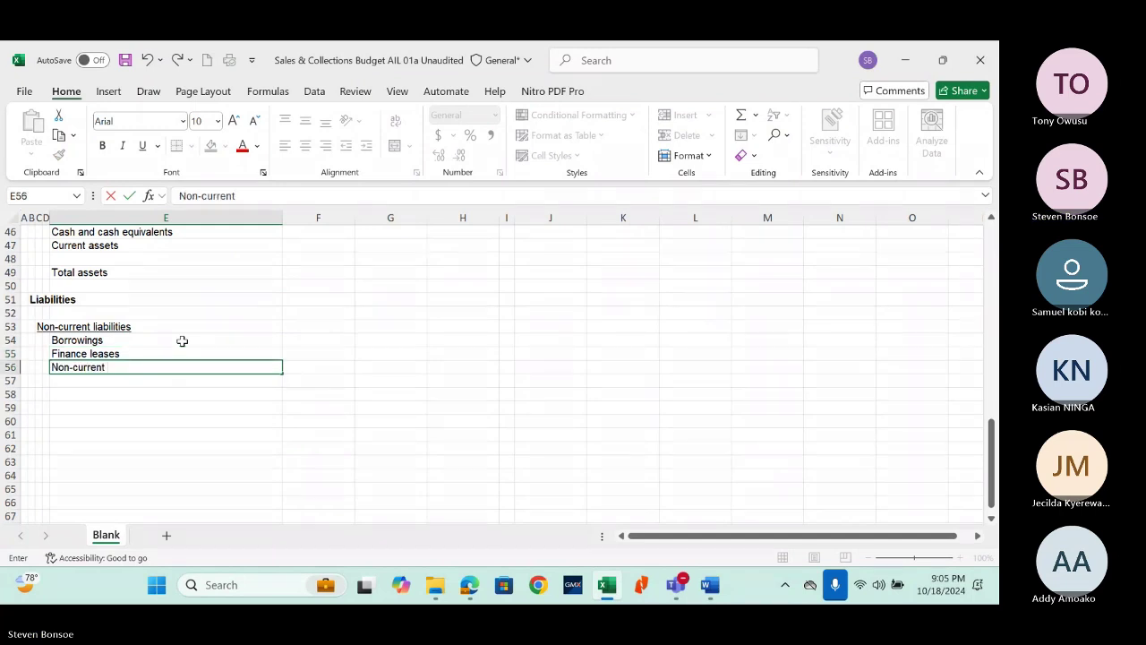
key(BackSpace)
key(BackSpace)
key(BackSpace)
text(ties)
key(Return)
key(Return)
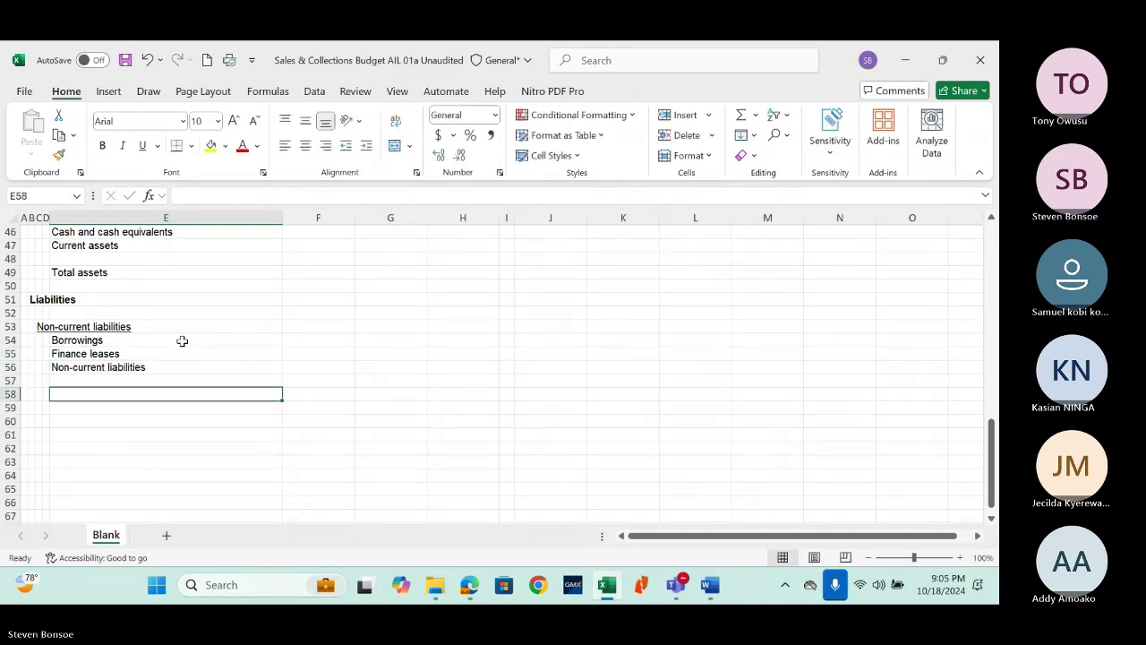
Step: Enter the subheading Current liabilities in cell C58, leaving a blank row below the non-current liabilities lines
key(Left)
key(Left)
key(ctrl+u)
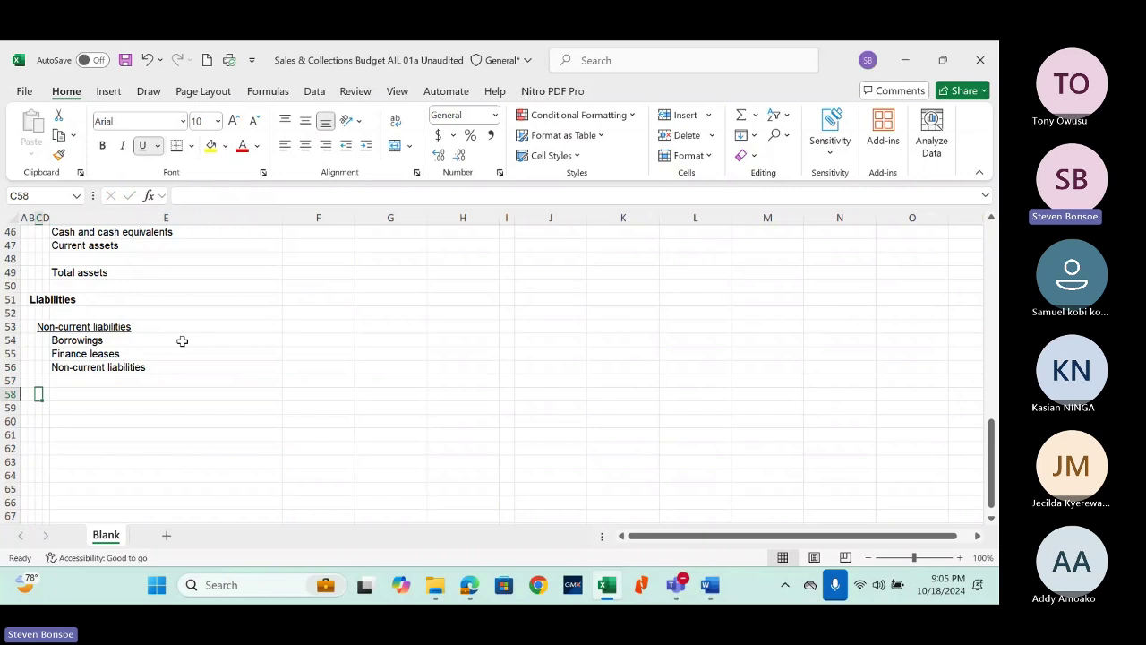
text(Current liabili)
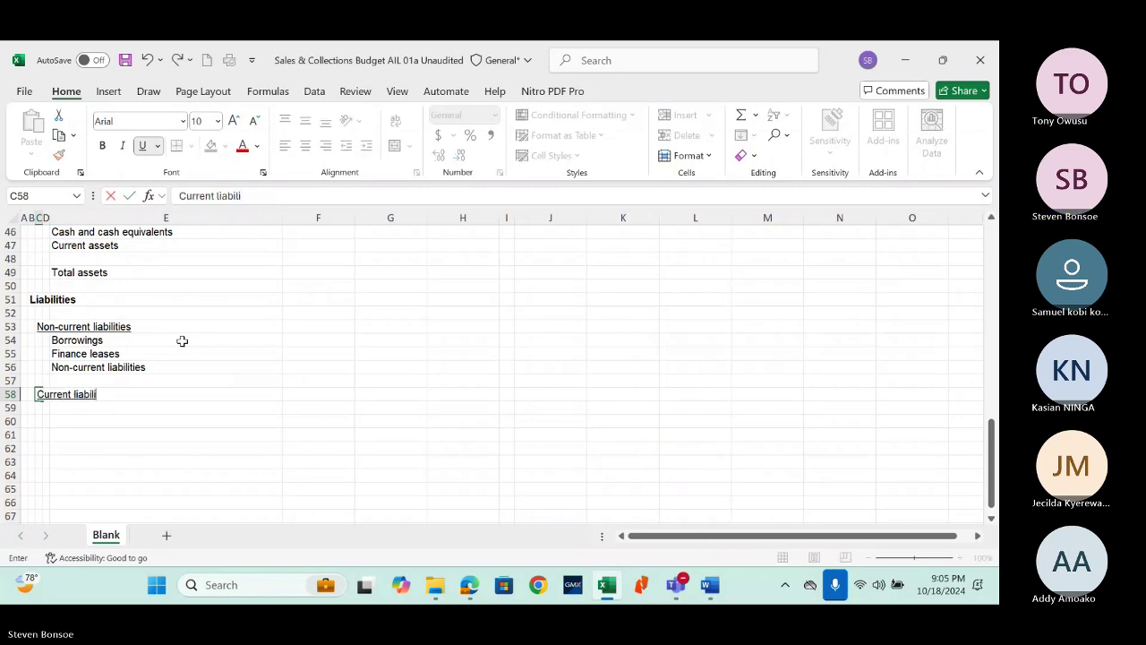
text(ties)
Step: Enter the line item Accounts payables in cell E59 under the Current liabilities subheading
key(Down)
key(Right)
key(Right)
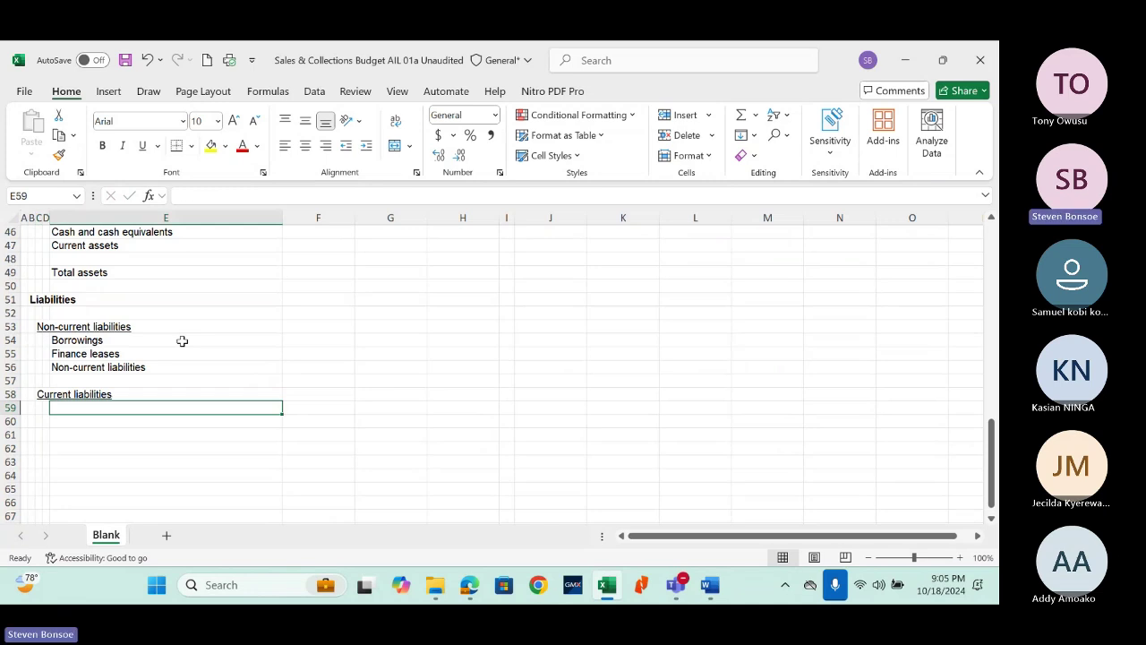
text(Accounts )
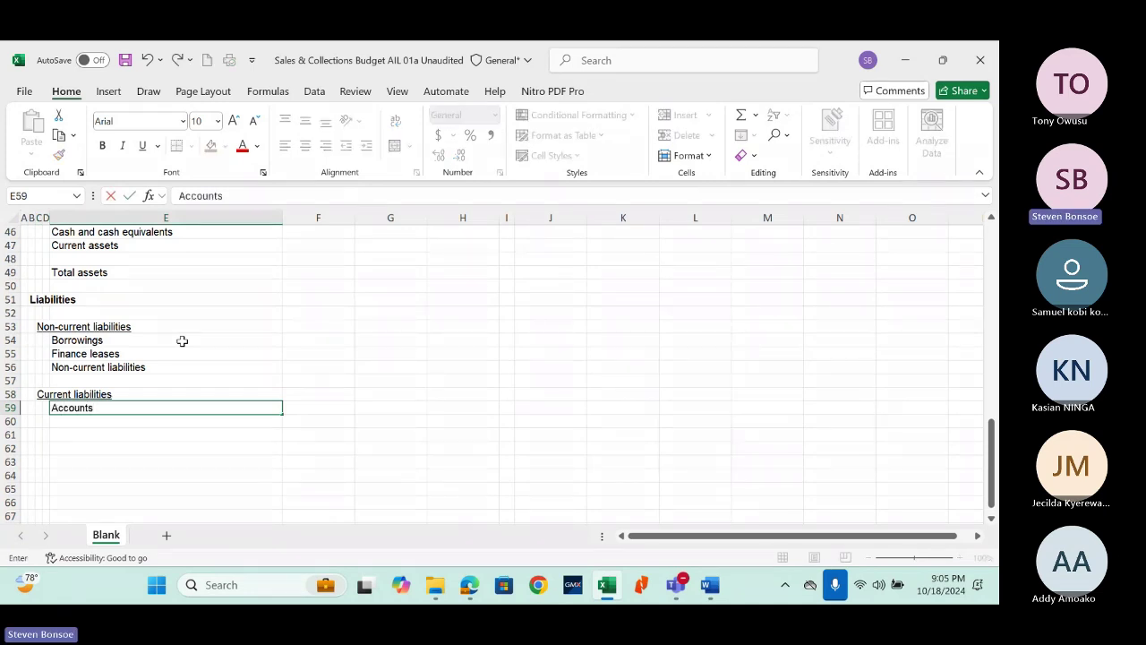
text(payables)
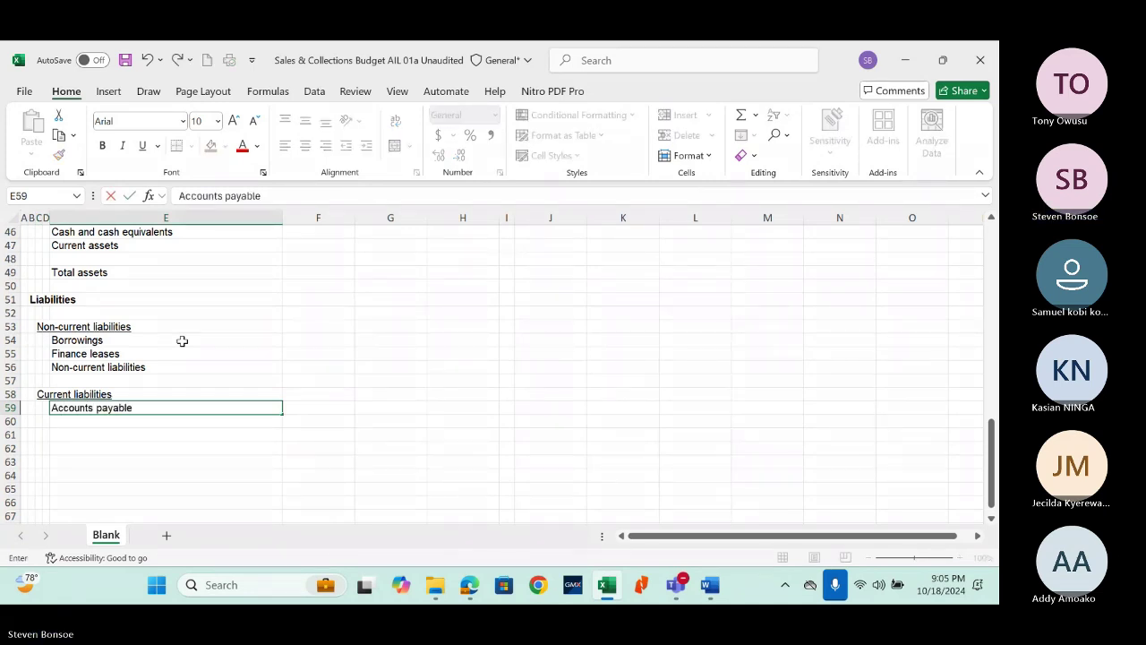
key(Return)
Step: Enter the line item Accrued expenses in cell E60 below Accounts payables
text(Def)
key(BackSpace)
key(BackSpace)
key(BackSpace)
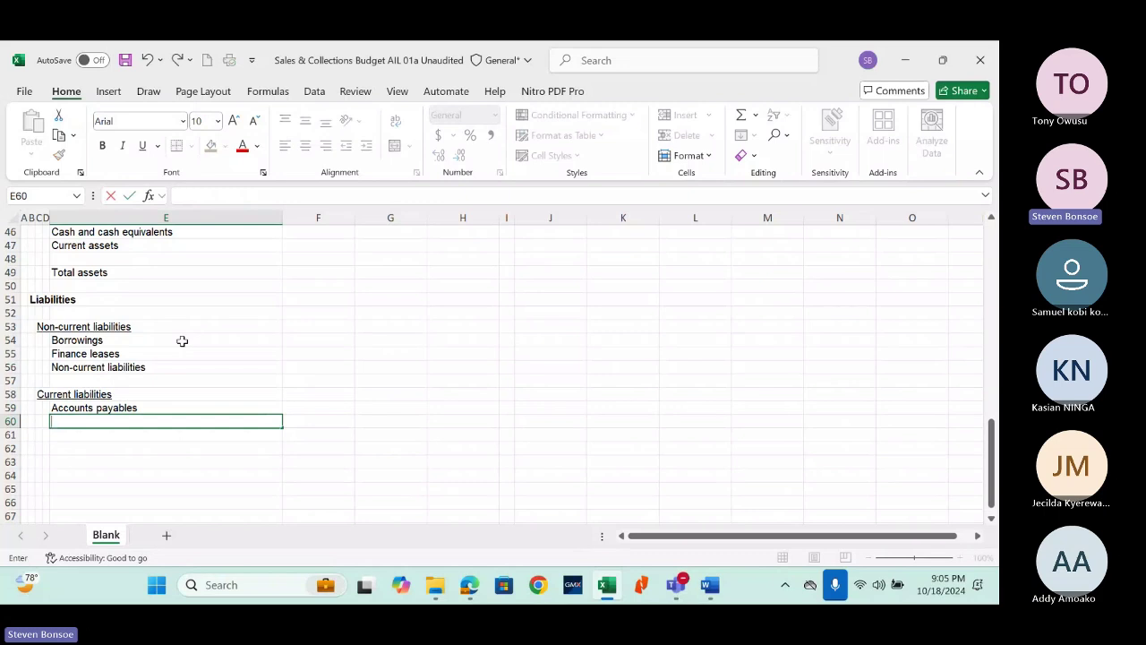
text(Accured)
key(BackSpace)
key(BackSpace)
key(BackSpace)
key(BackSpace)
text(rued)
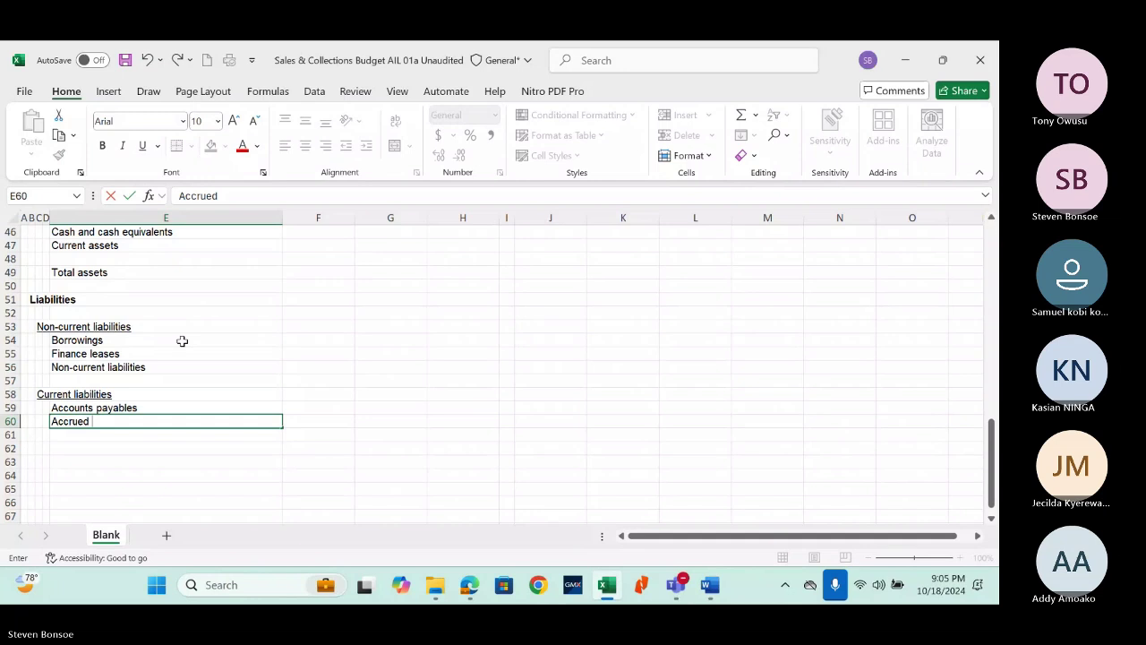
text( expense)
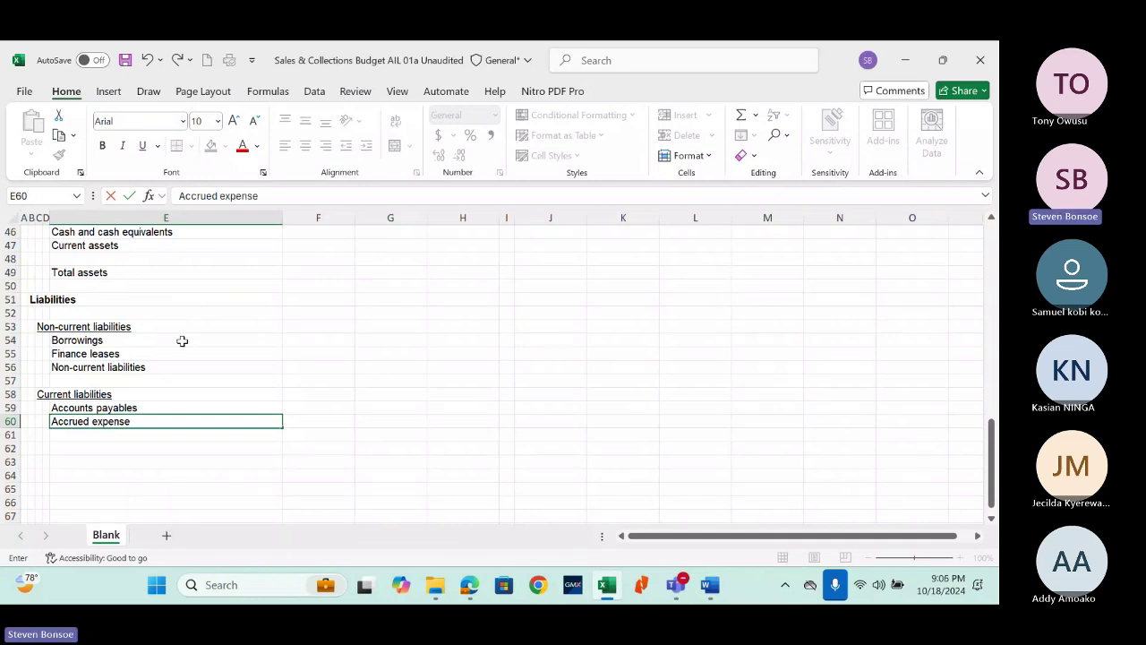
text(s)
key(Return)
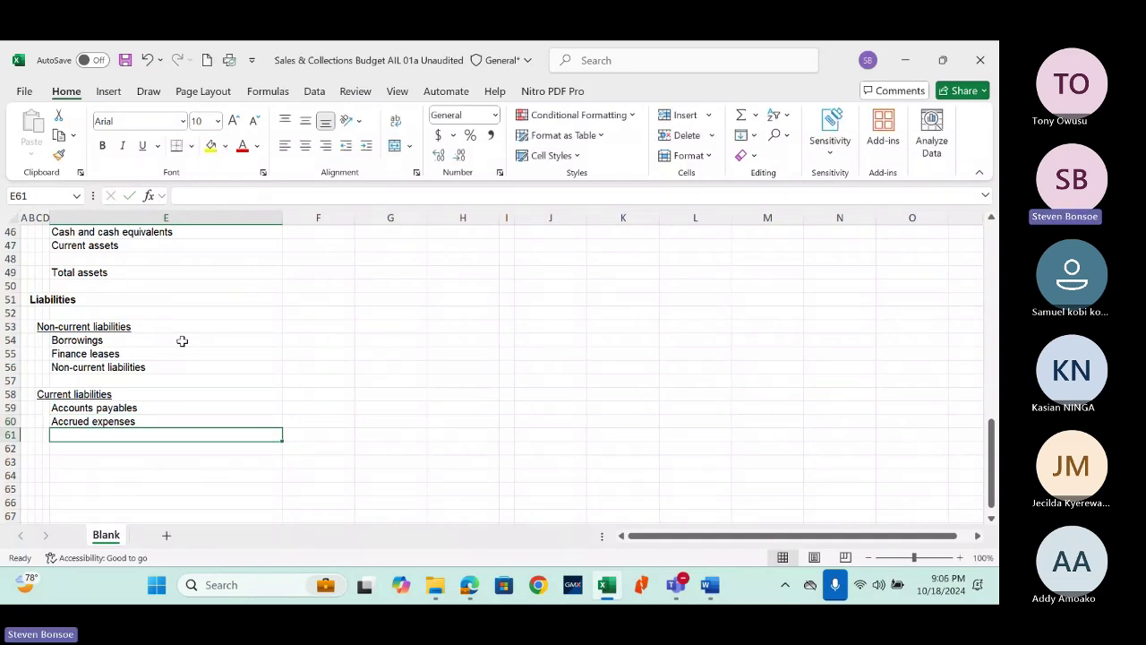
Step: Enter Dividends payable in cell E61 and the closing line Current liabilities in cell E62
text(Dividends payable)
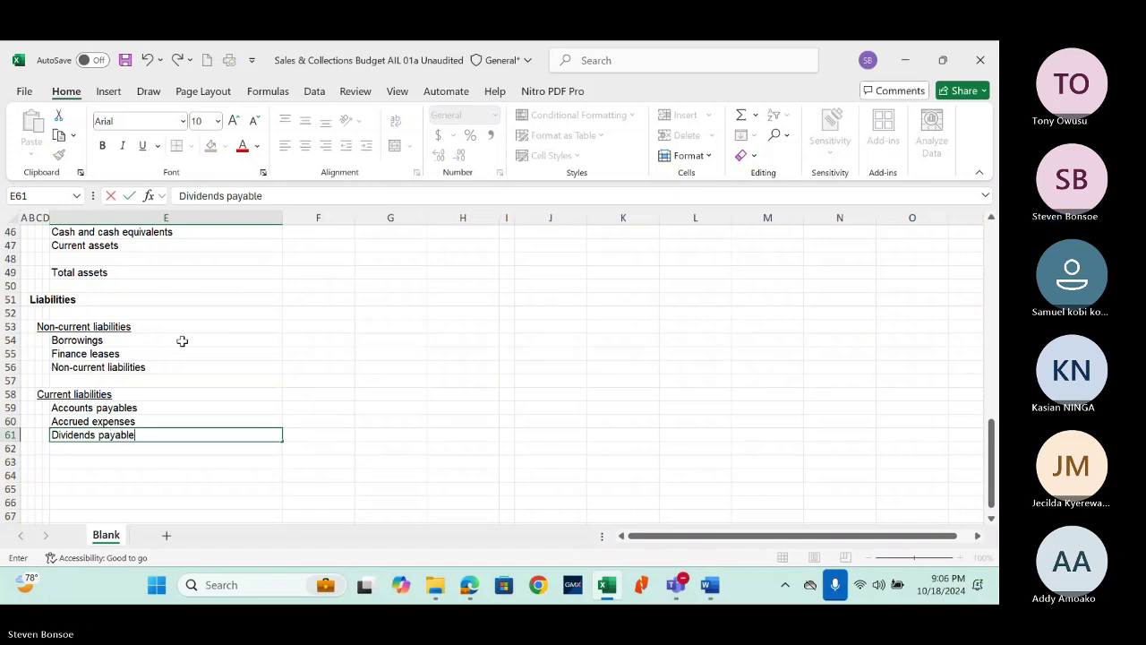
key(Return)
text(Current )
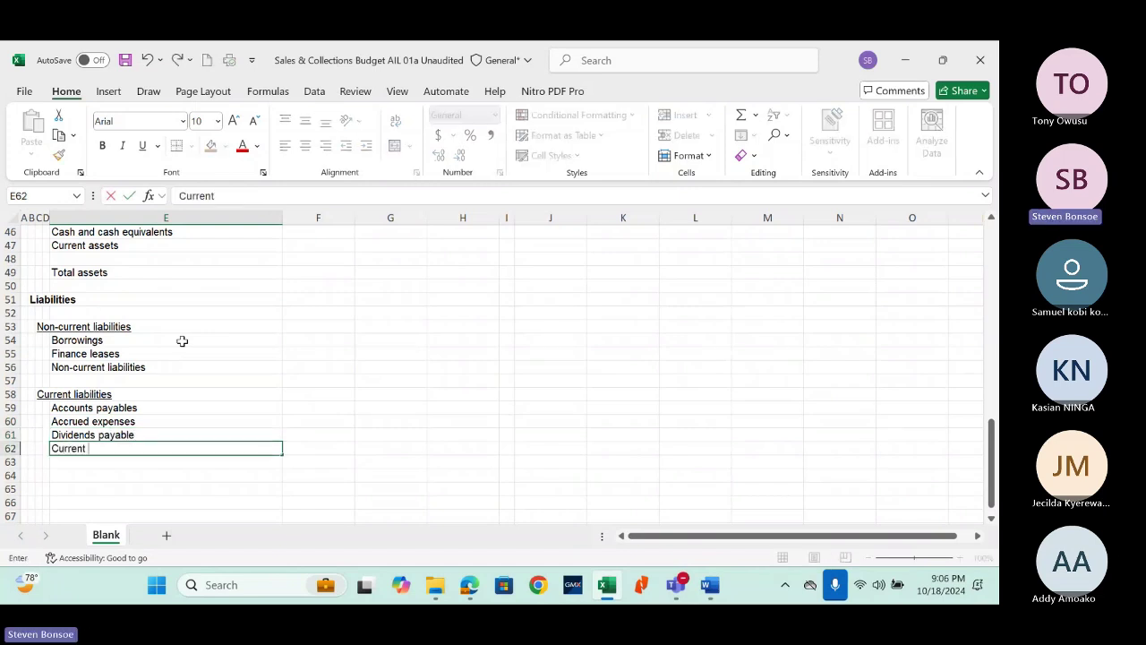
text(liabilities)
key(Return)
key(Return)
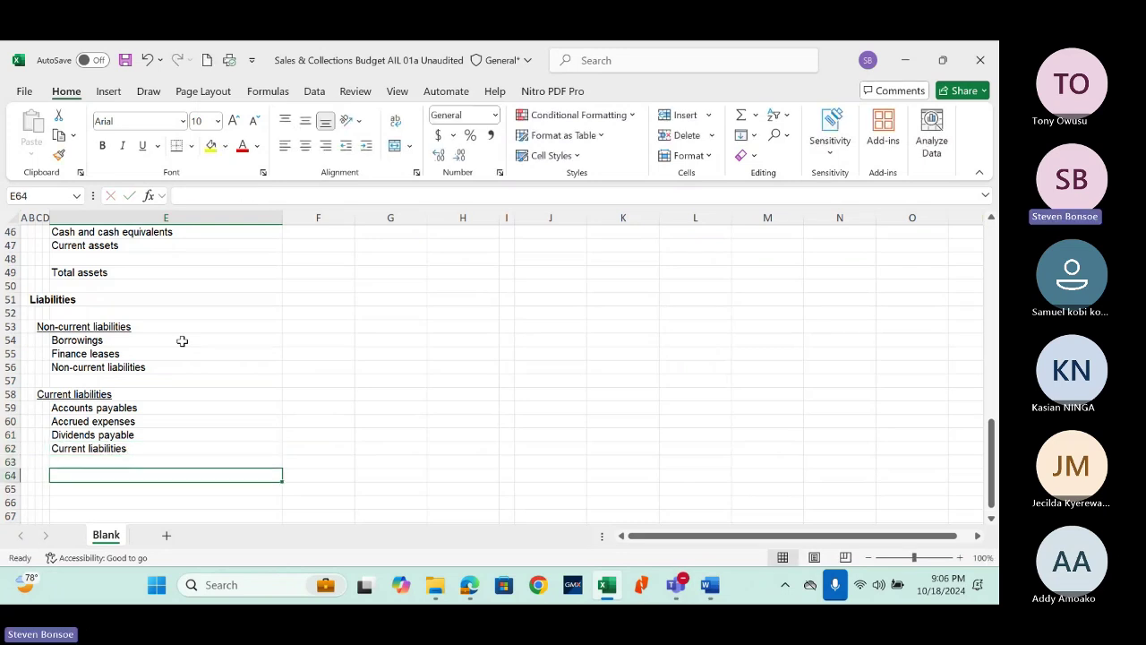
Step: Enter Total liabilities in cell E64 and the section heading Equity in cell B66
text(Total liabilities)
key(Return)
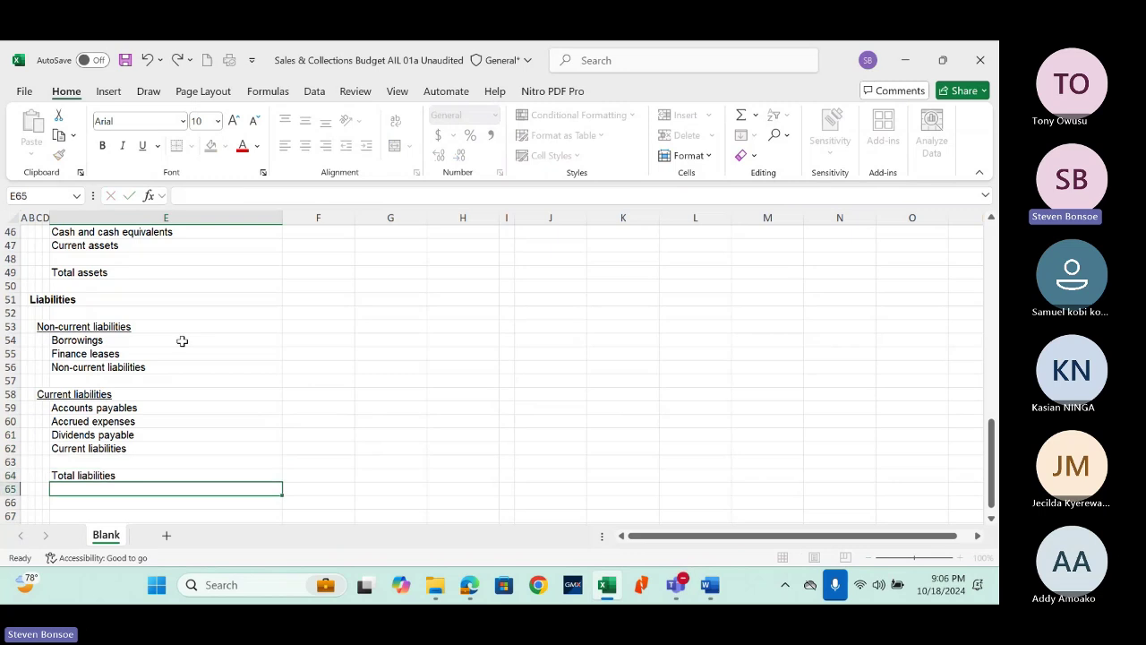
key(Down)
key(Left)
key(Left)
key(Left)
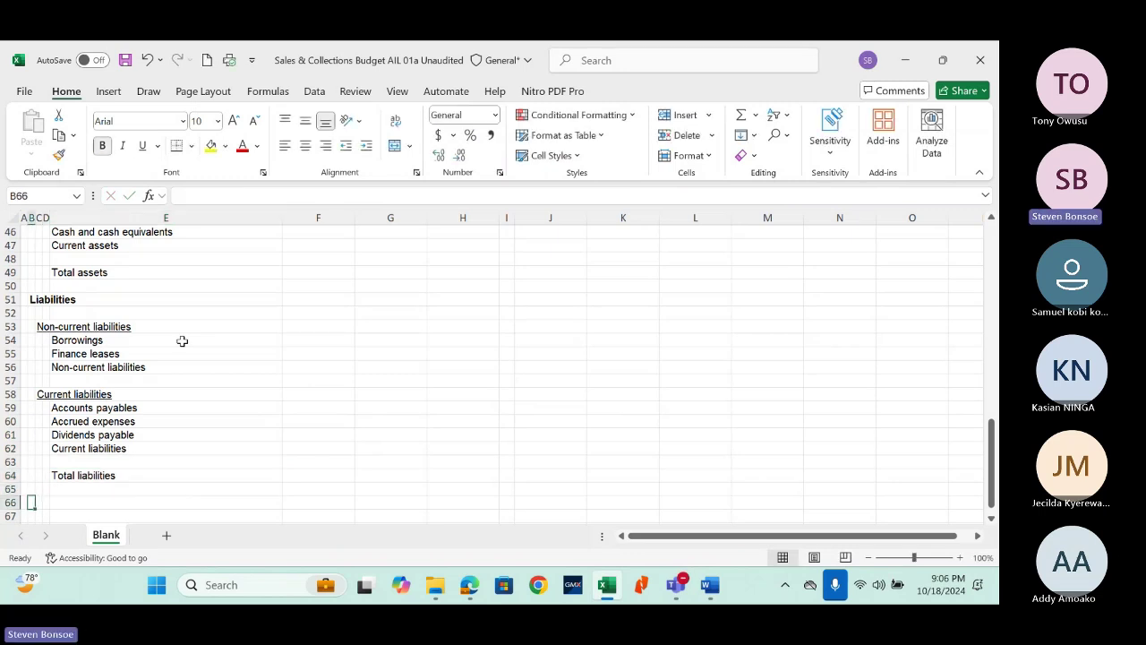
text(Equity)
key(Return)
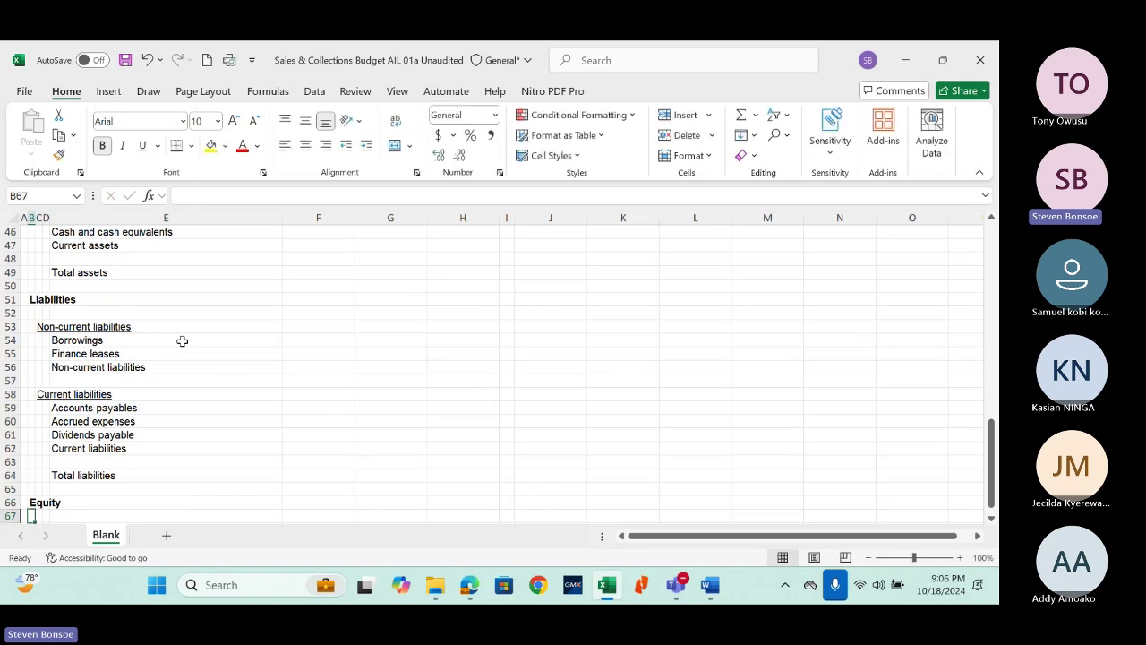
Step: Enter the line item Stated capital in cell E68 under the Equity heading
key(Down)
key(Right)
key(Right)
key(Right)
key(Up)
key(Up)
key(Down)
key(Down)
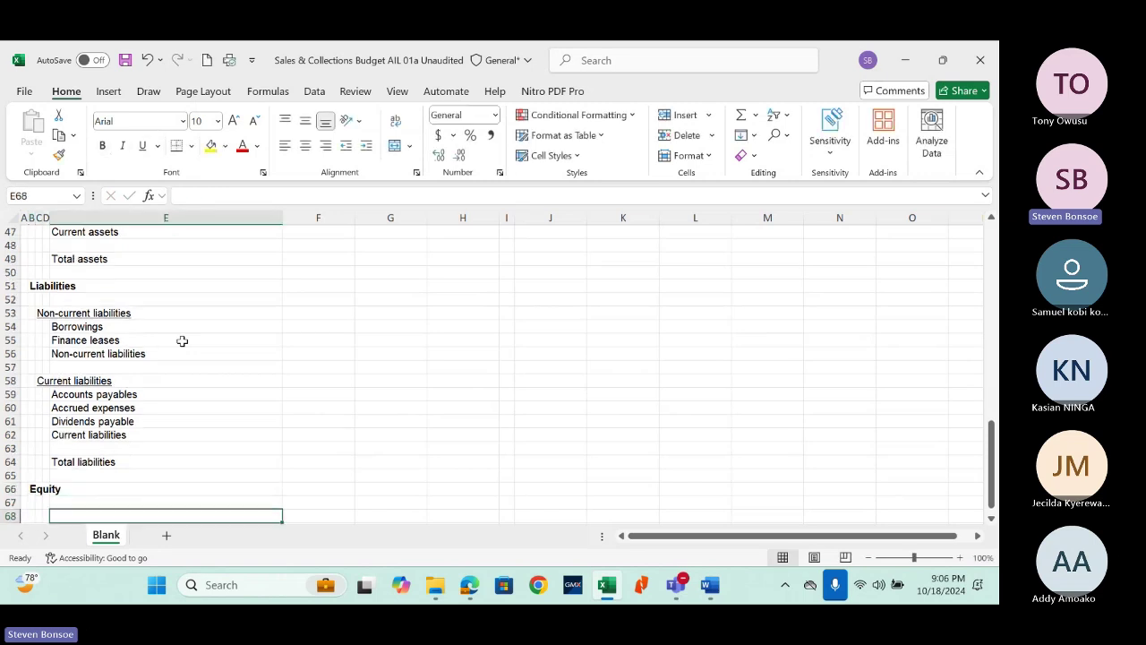
key(Down)
key(Down)
key(Down)
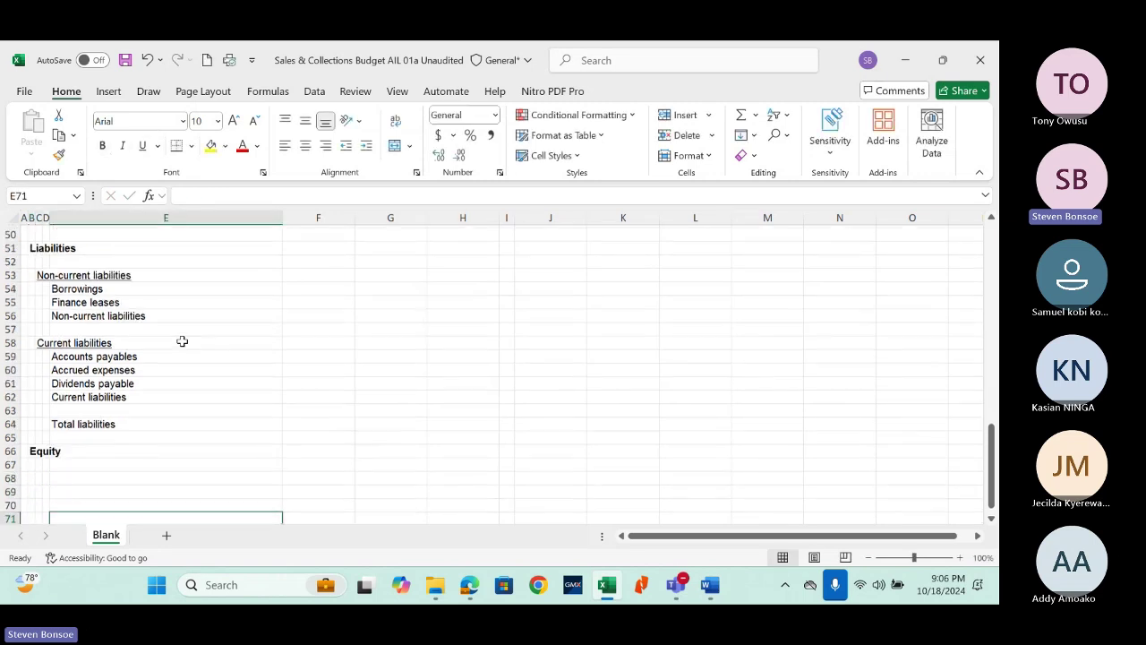
key(Up)
key(Up)
key(Up)
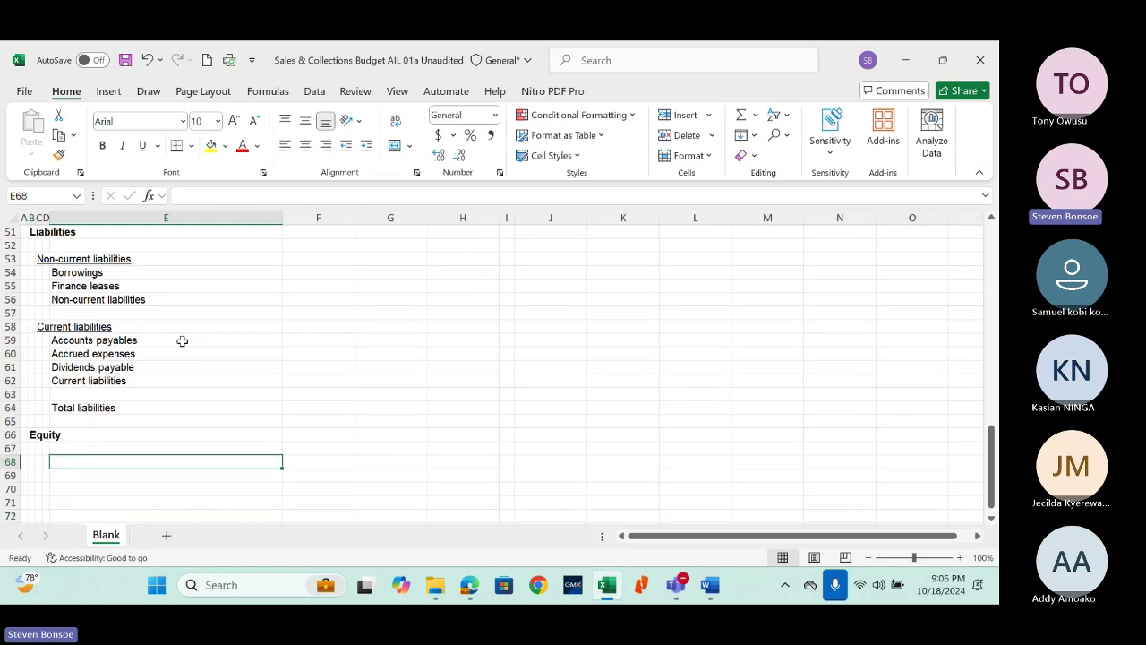
text(Stated capital)
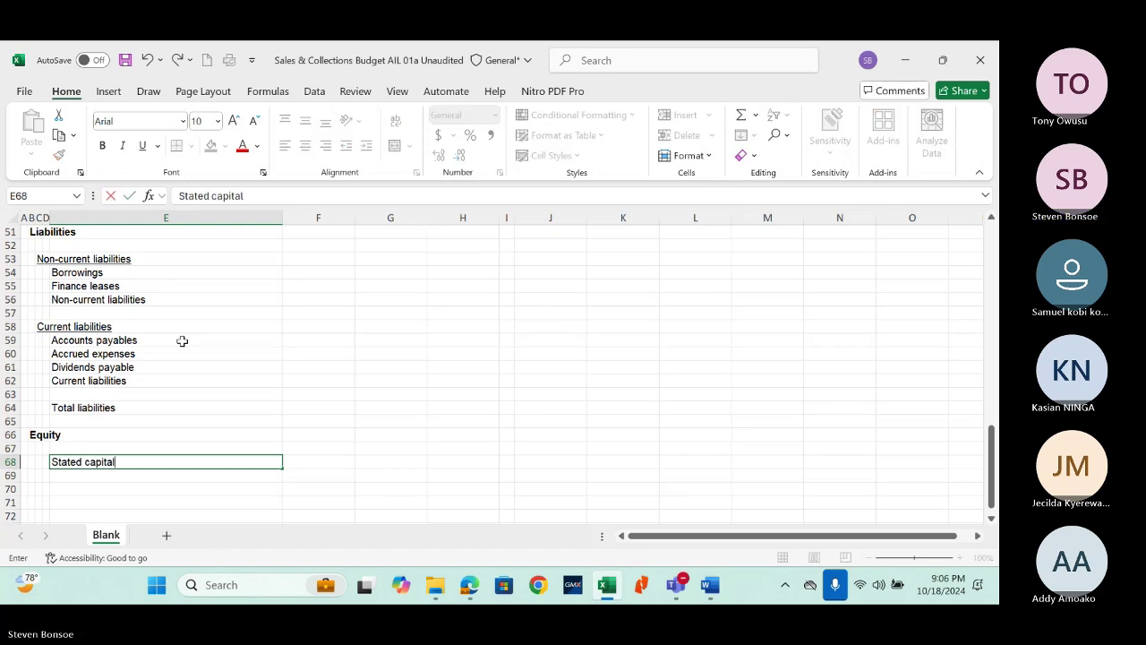
key(Return)
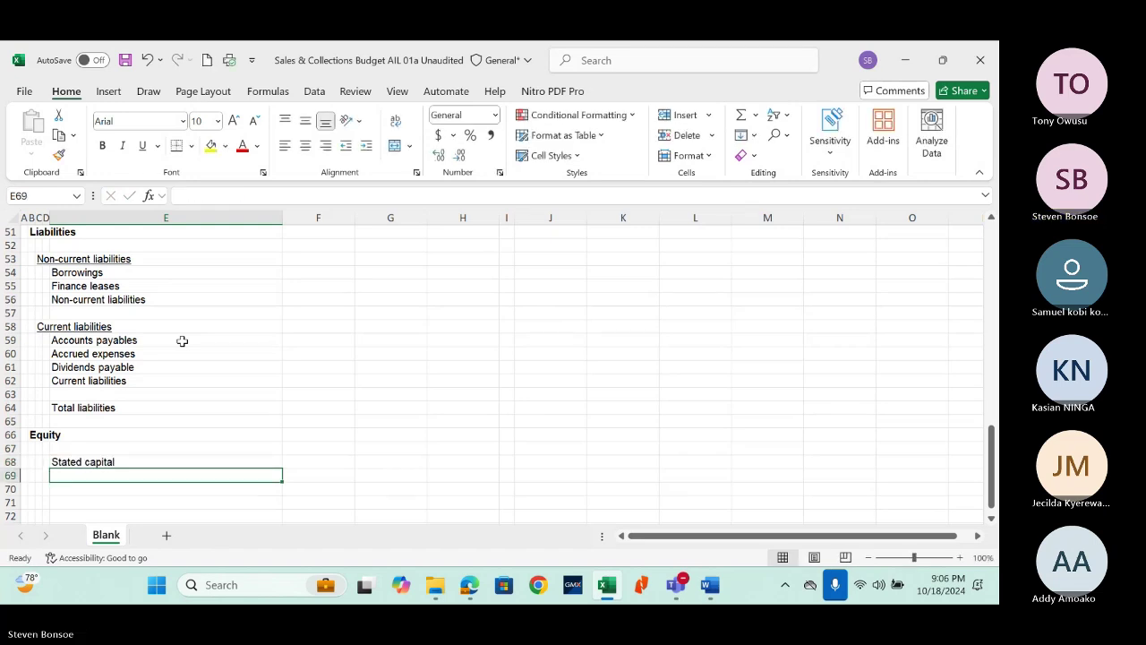
Step: Enter the line items Retained earnings in cell E69 and Accumulated comprehensive income in cell E70
text(Retained earning)
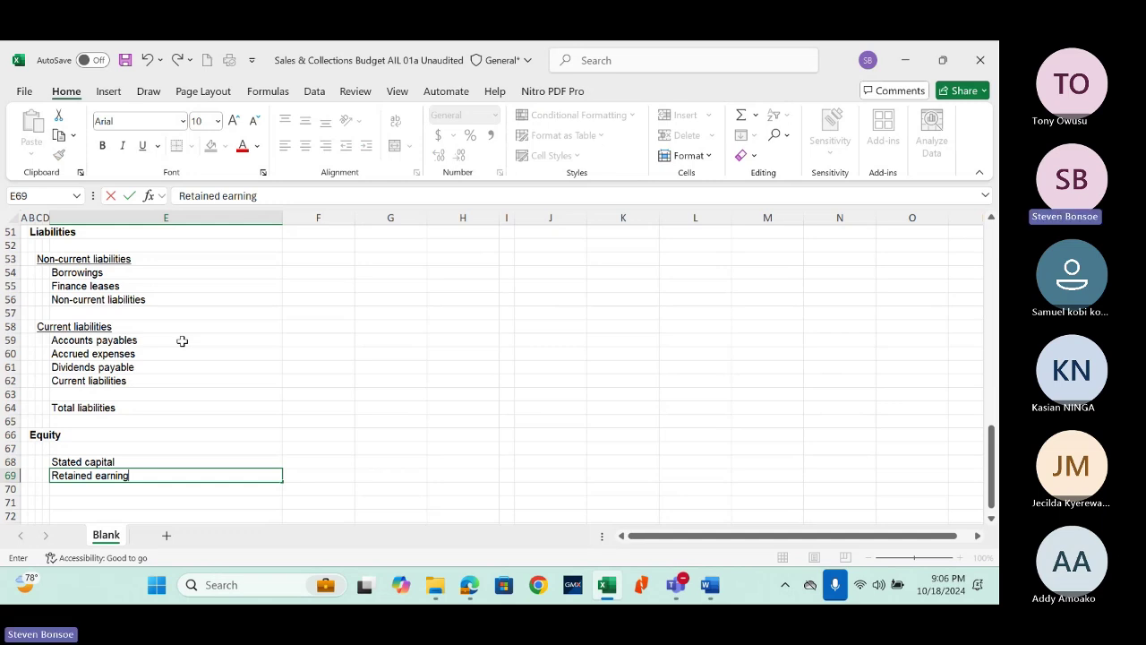
text(s)
key(Return)
text(Accumulate)
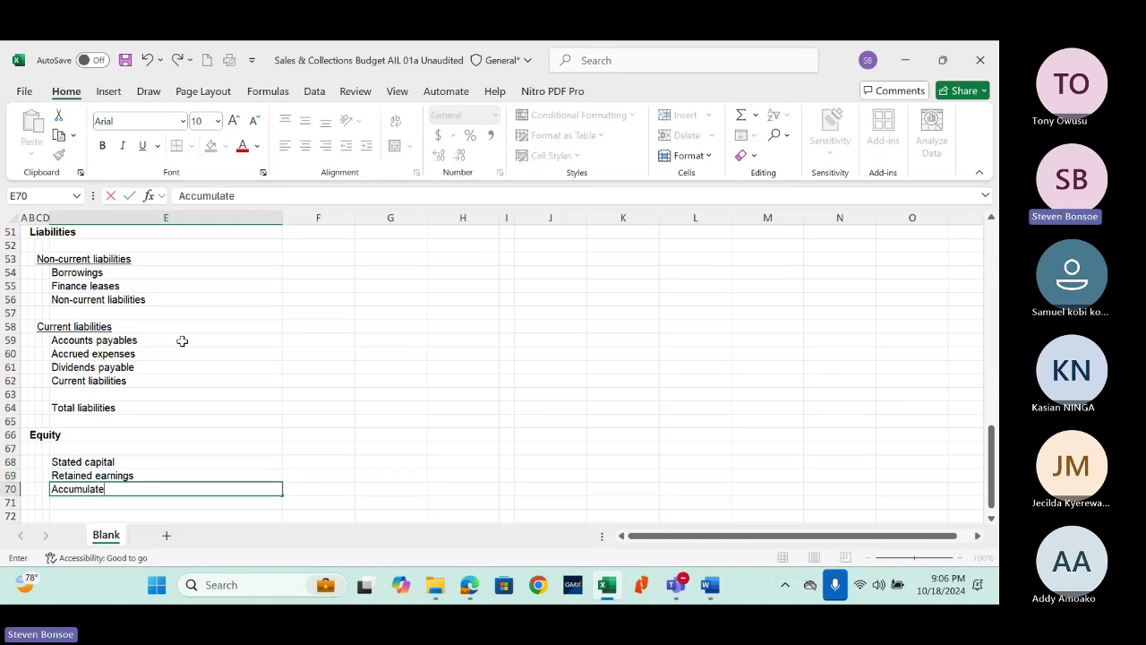
text(d comprehensi)
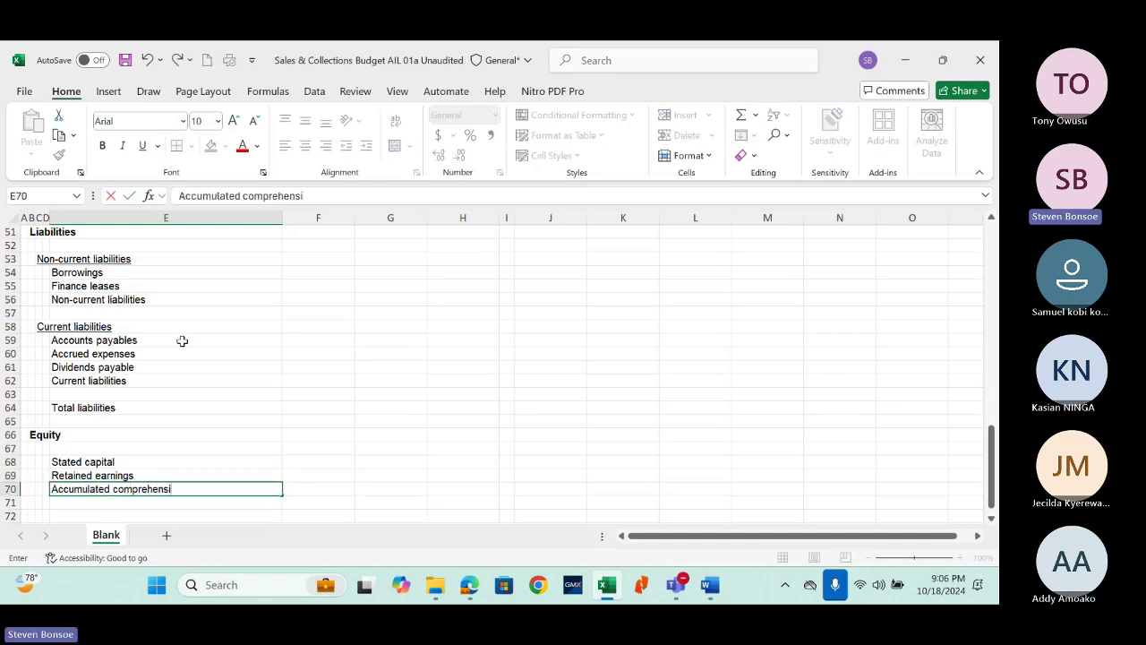
text(ve income)
key(Return)
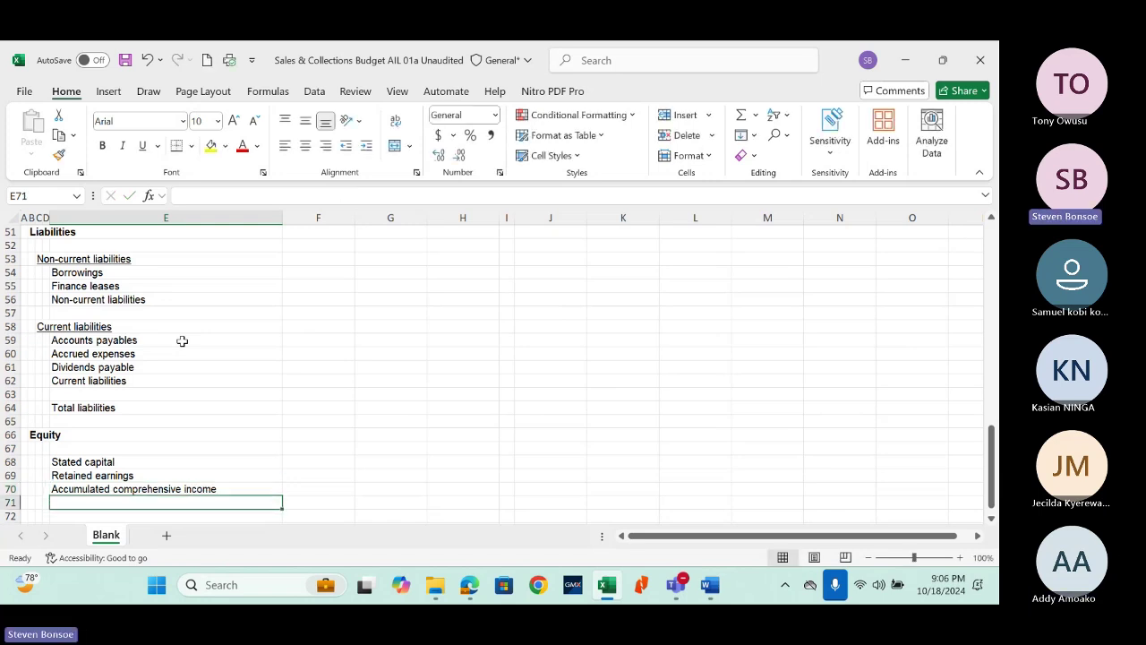
Step: Enter the closing line Total equity in cell E71 below the equity items
text(Total equ)
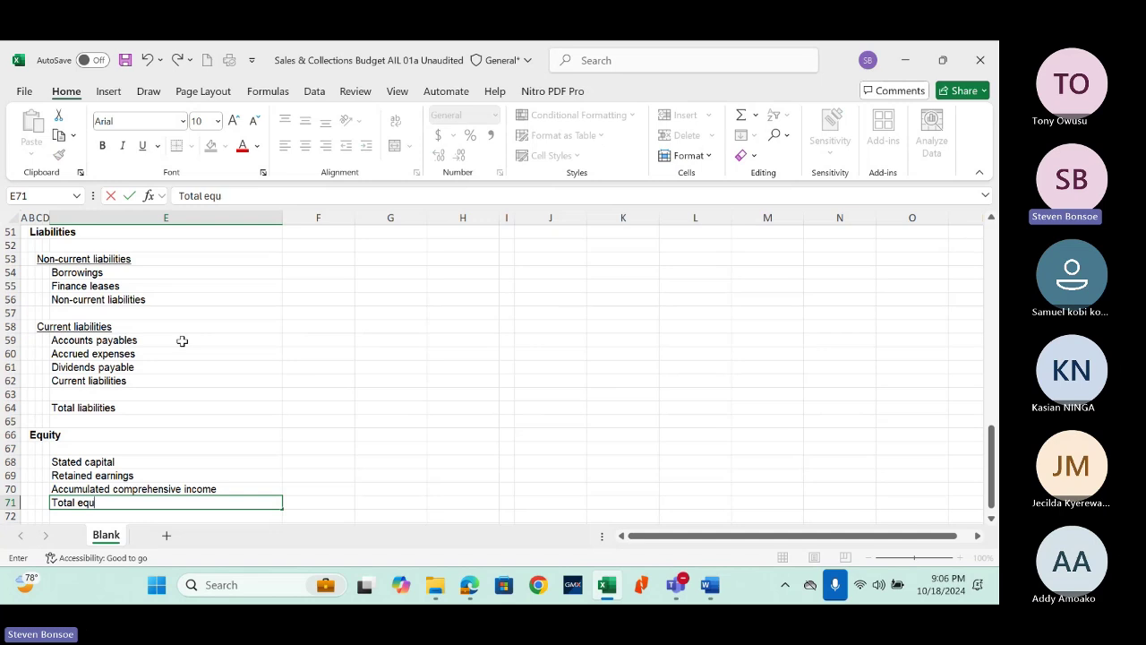
key(BackSpace)
text(uity)
key(Return)
key(Return)
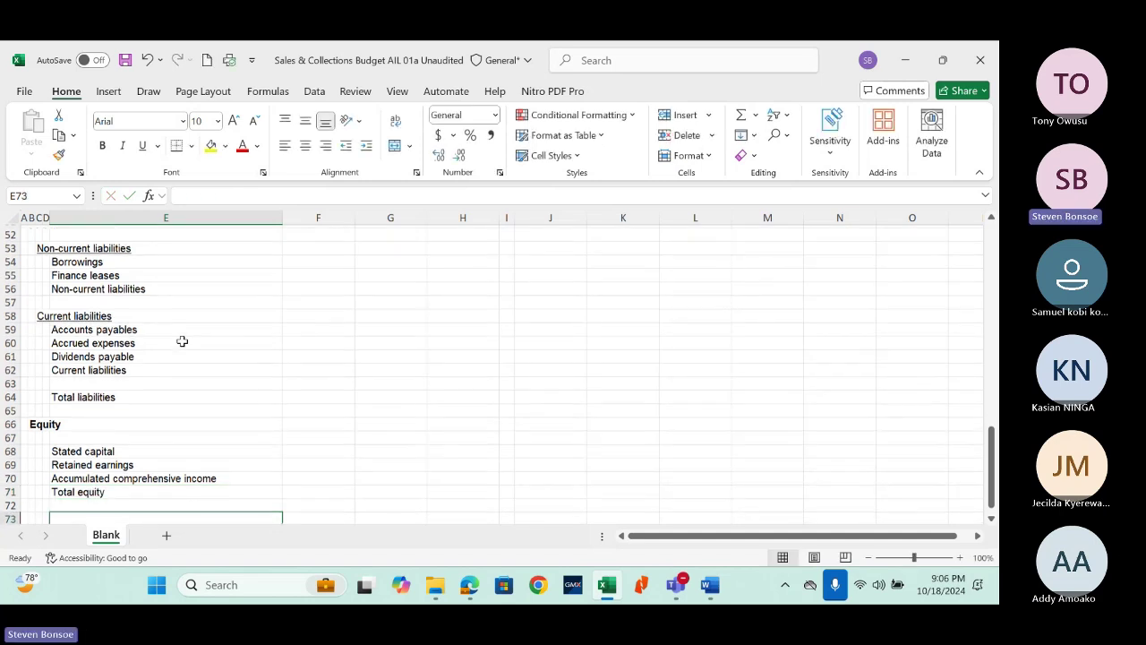
Step: Enter the final line Total liabilities and equity in cell E73, leaving a blank row above it
text(Total liabli)
key(BackSpace)
key(BackSpace)
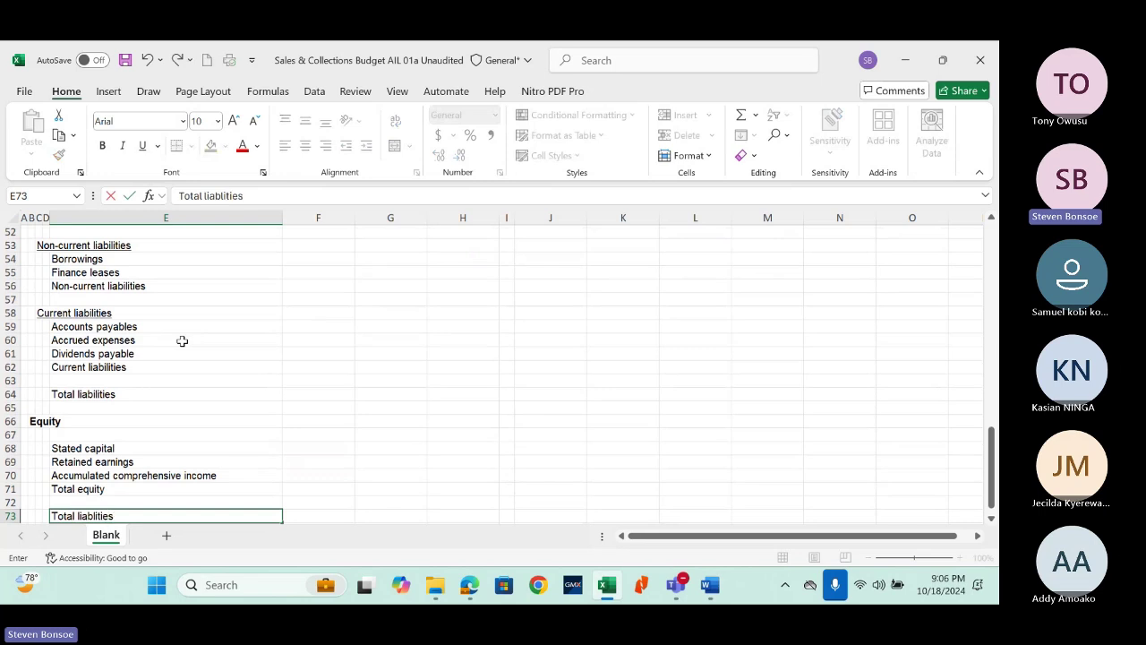
key(BackSpace)
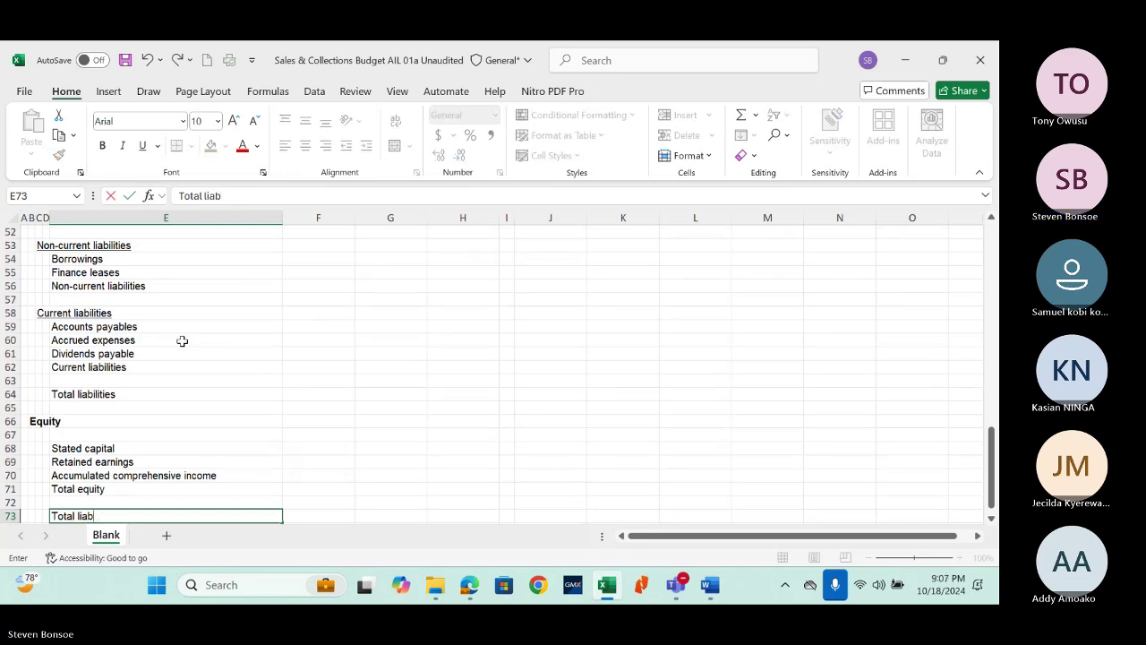
text(ilities and equi)
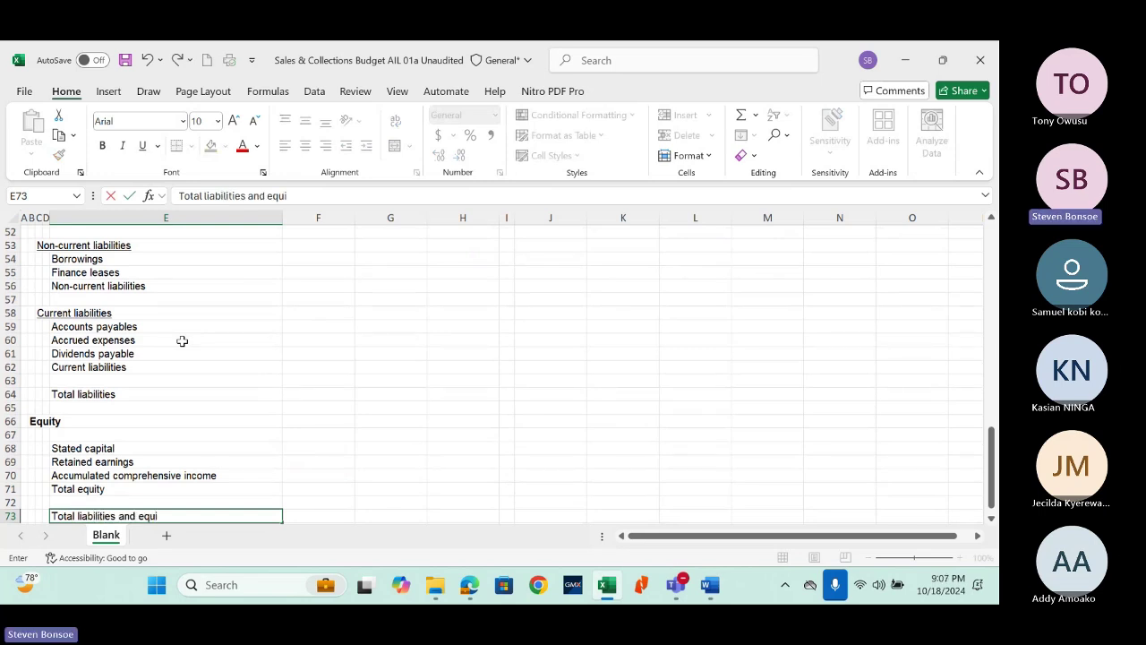
text(ty)
key(Return)
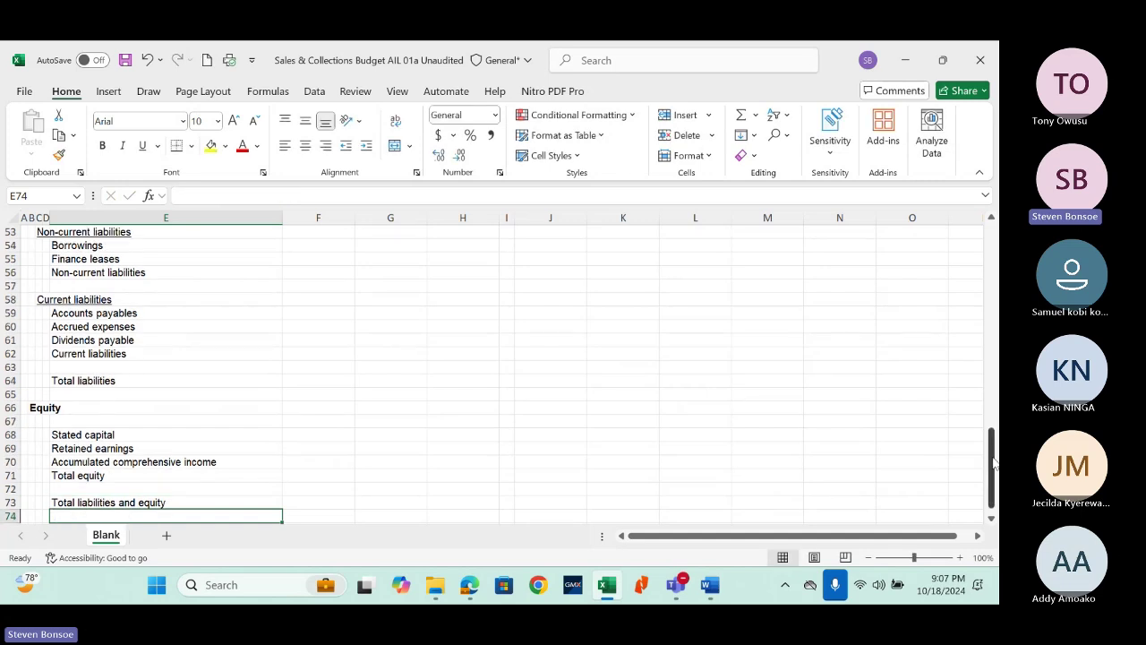
Step: Step through the sub-headings in column B of the statement of financial position, from Assets to Equity
drag(993, 461, 980, 327)
scroll(225, 332, down, 1)
click(25, 361)
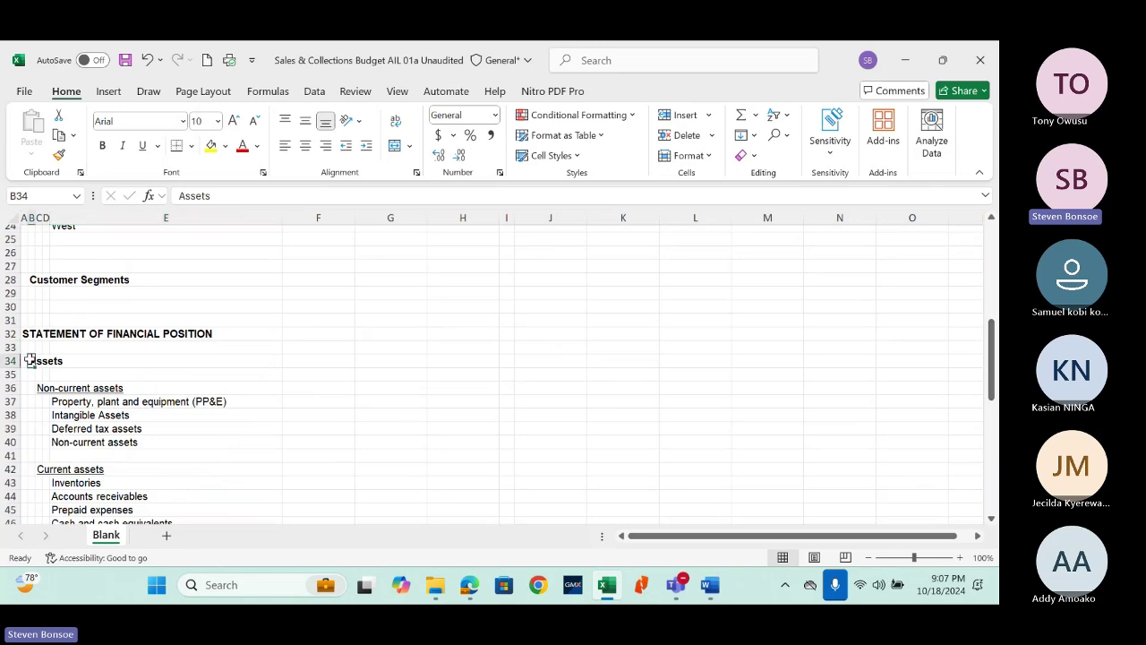
key(ctrl+Down)
key(ctrl+Down)
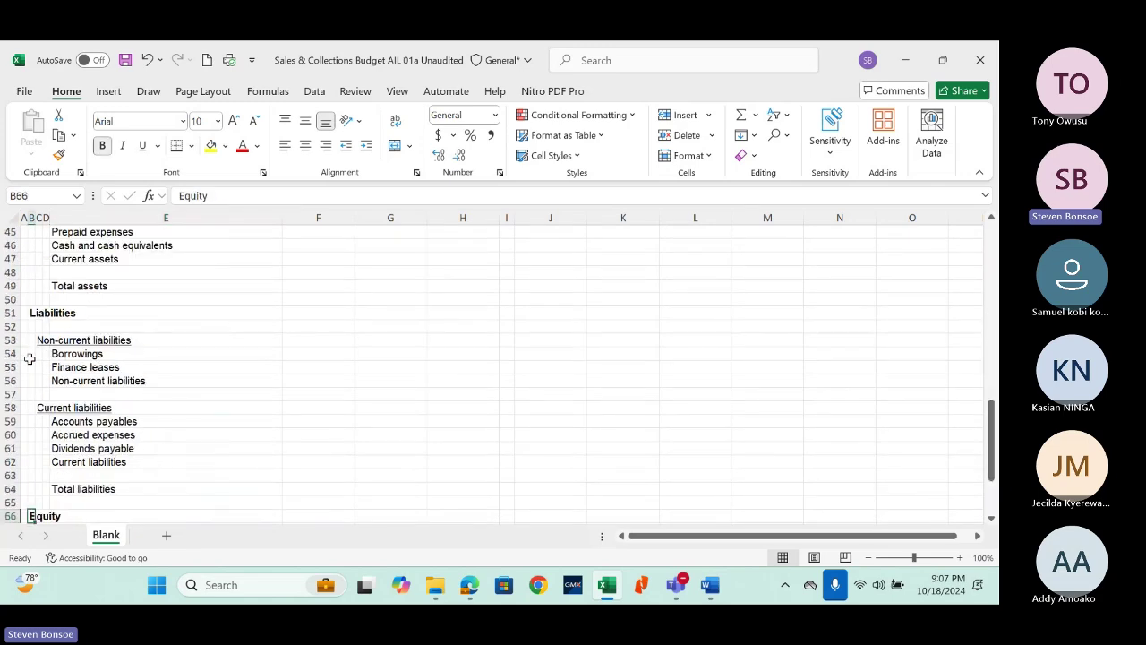
key(ctrl+Down)
key(ctrl+Up)
key(ctrl+Up)
key(ctrl+Up)
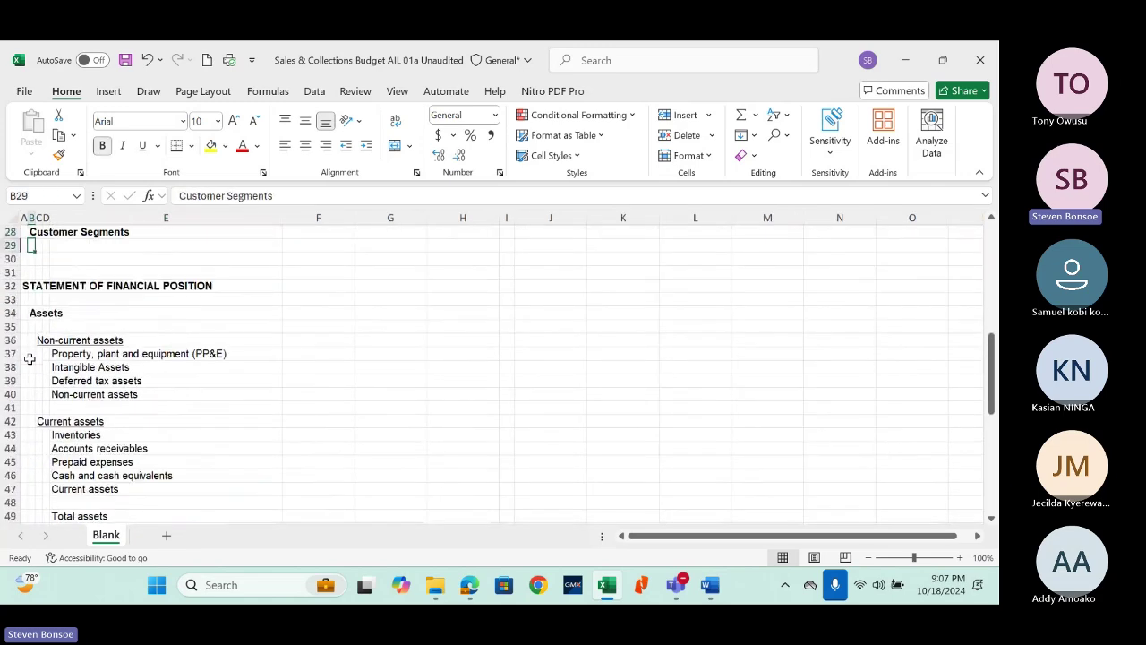
Step: Check column D for Plus / Less entries and step through the underlined sub-sub headings in column C
key(Down)
key(Down)
key(Right)
key(Right)
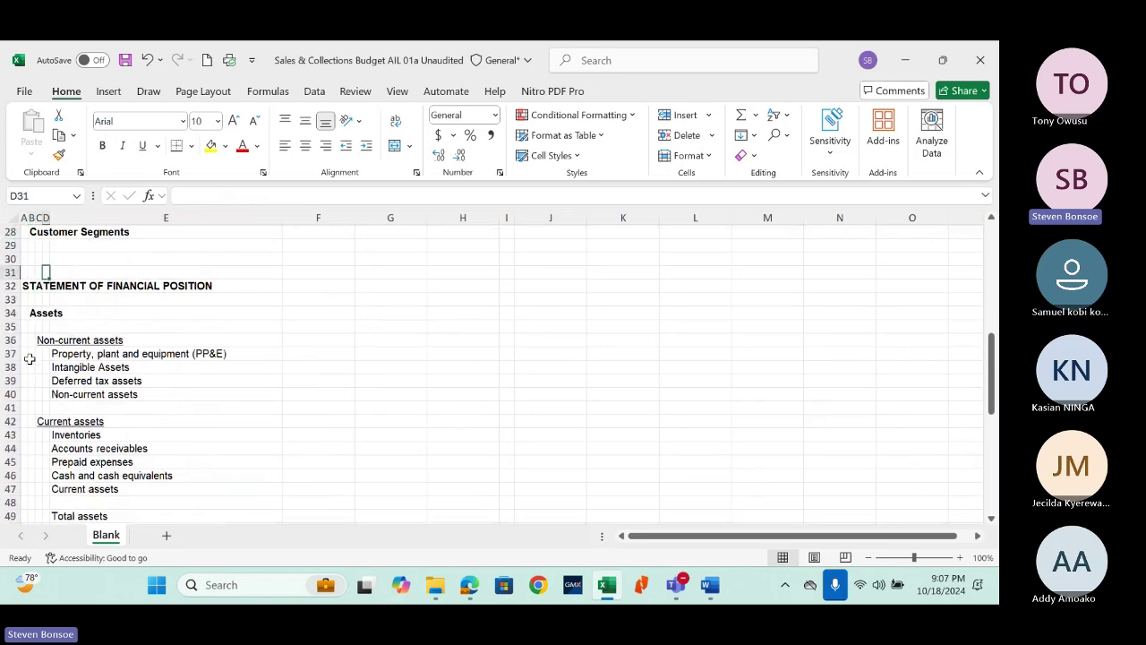
key(ctrl+Down)
key(ctrl+Up)
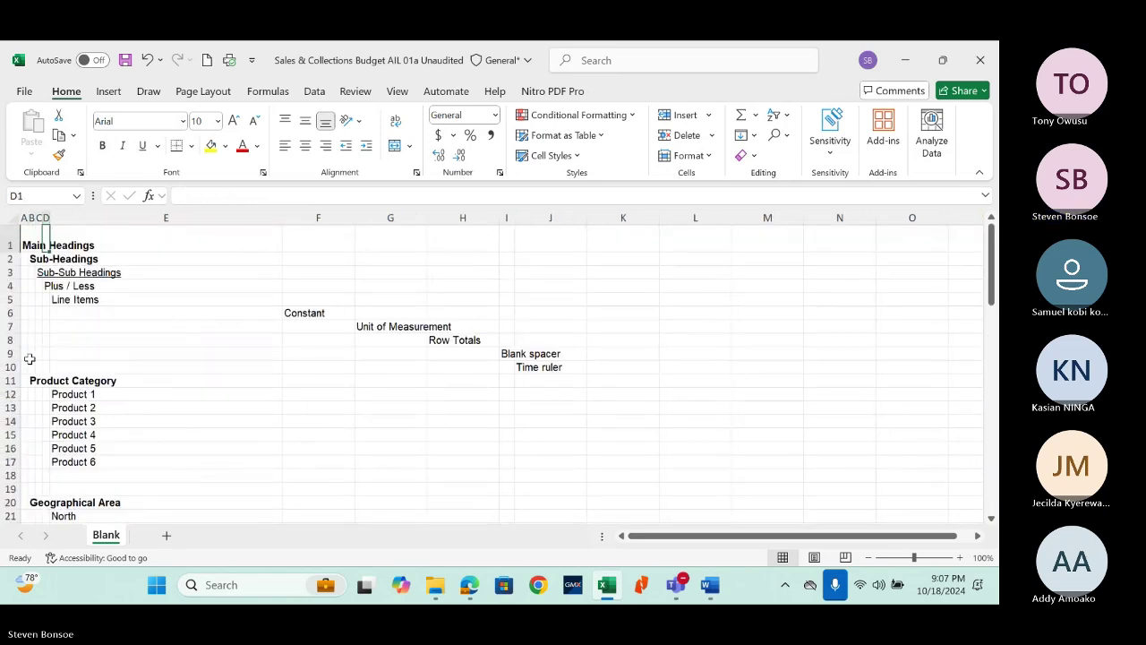
key(Down)
key(Down)
key(Down)
key(Left)
key(ctrl+Down)
key(ctrl+Down)
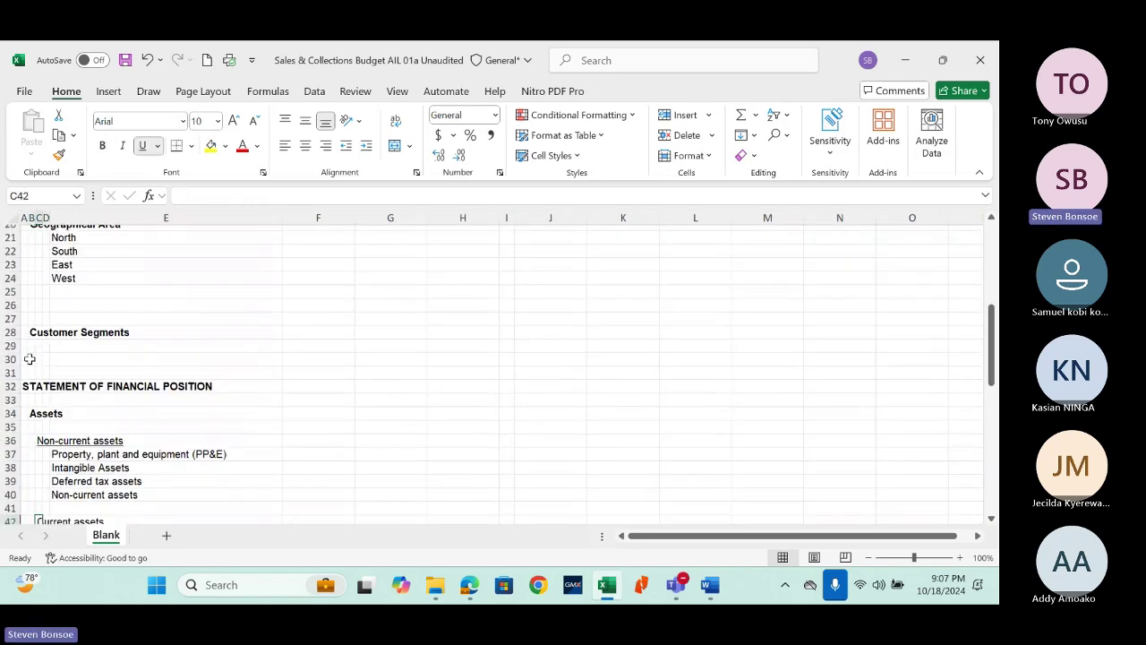
key(ctrl+Down)
key(ctrl+Down)
key(ctrl+Up)
key(ctrl+Up)
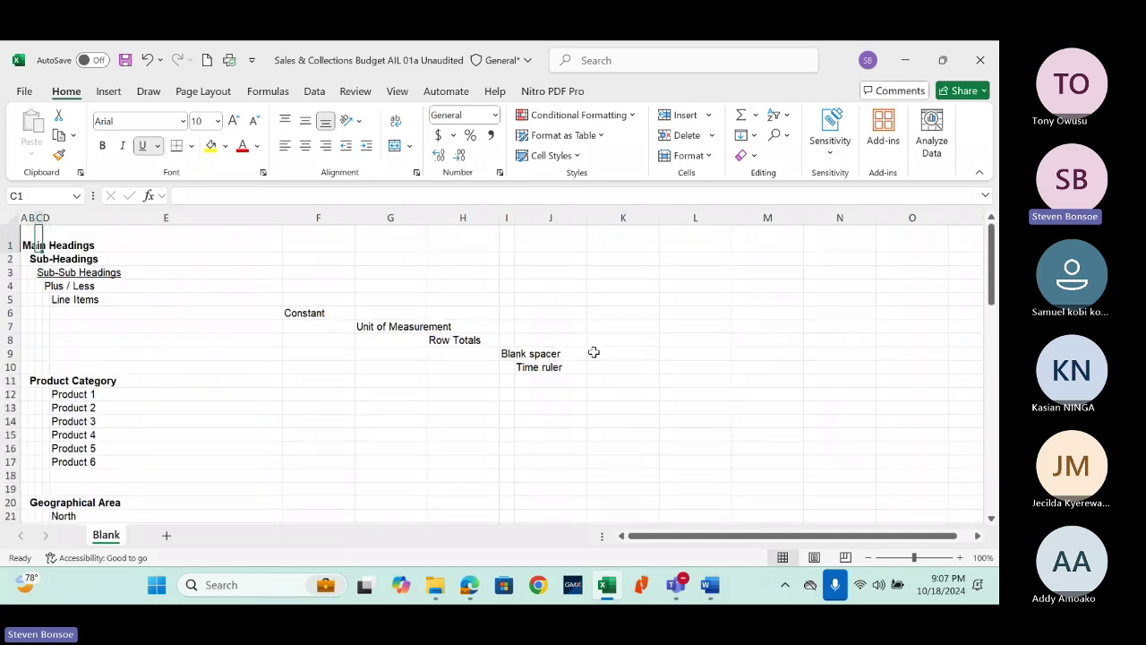
Step: Set the font size of the Main Headings text in cell A1 to 20
mouse_move(991, 262)
mouse_down()
mouse_move(996, 369)
mouse_move(994, 269)
mouse_up()
click(25, 235)
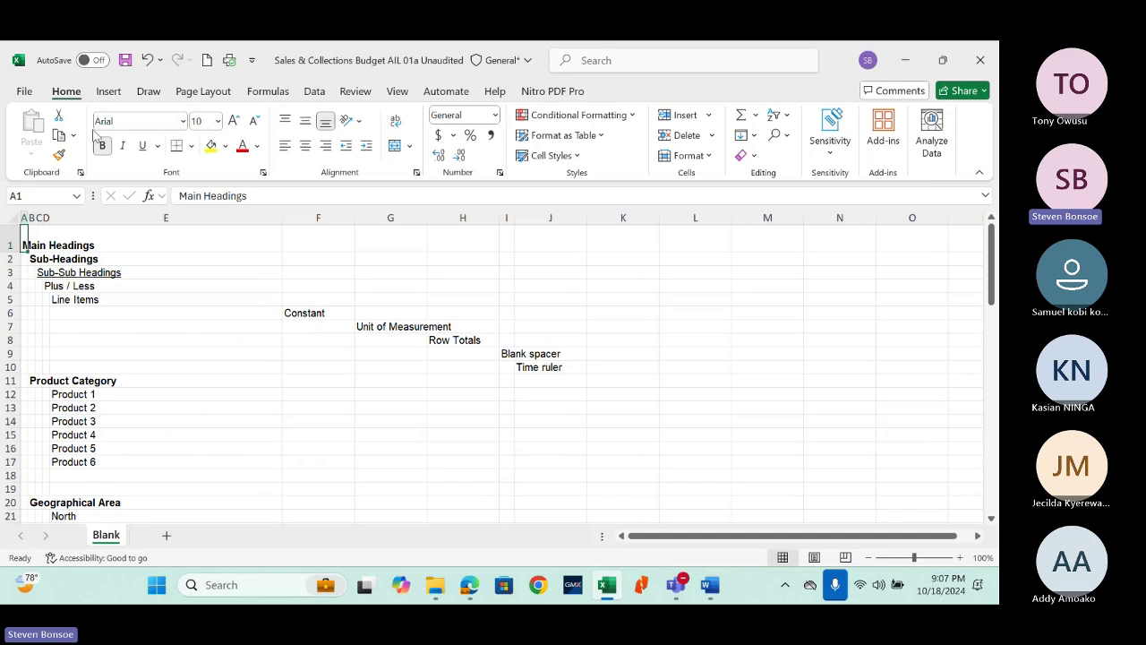
click(217, 124)
click(204, 305)
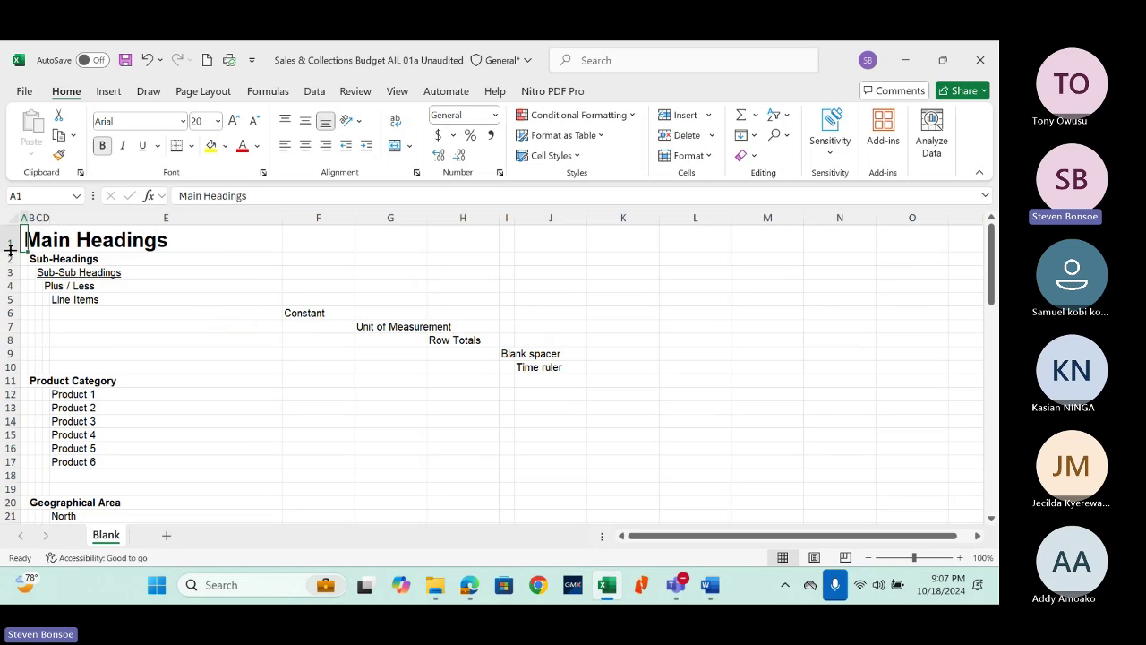
drag(11, 250, 10, 250)
click(10, 242)
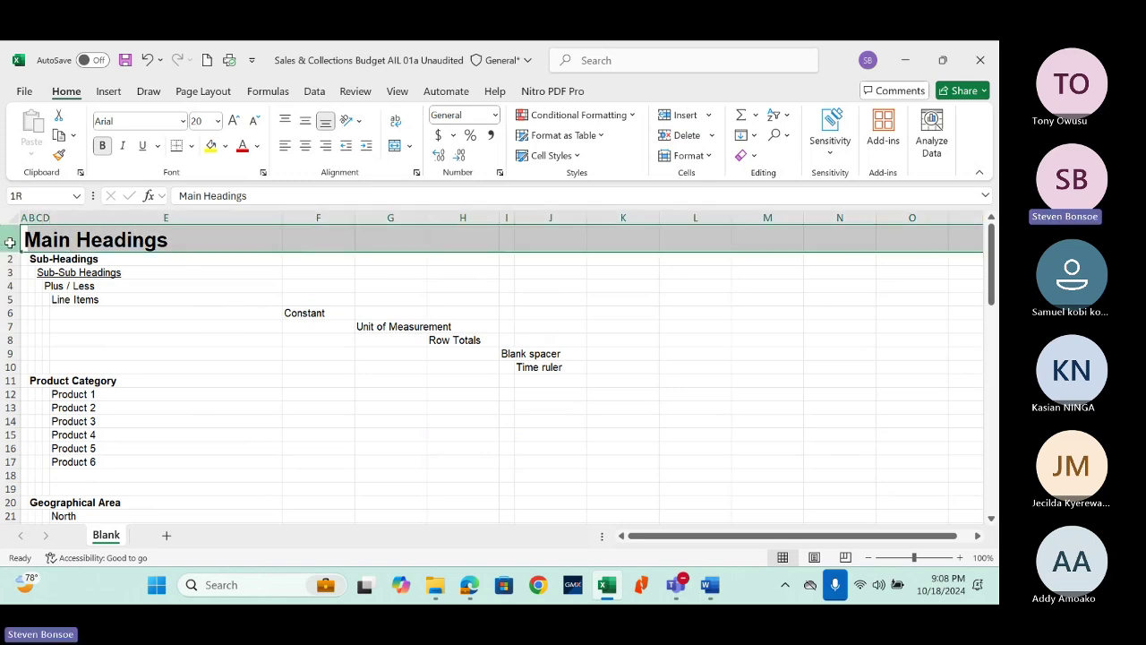
click(96, 297)
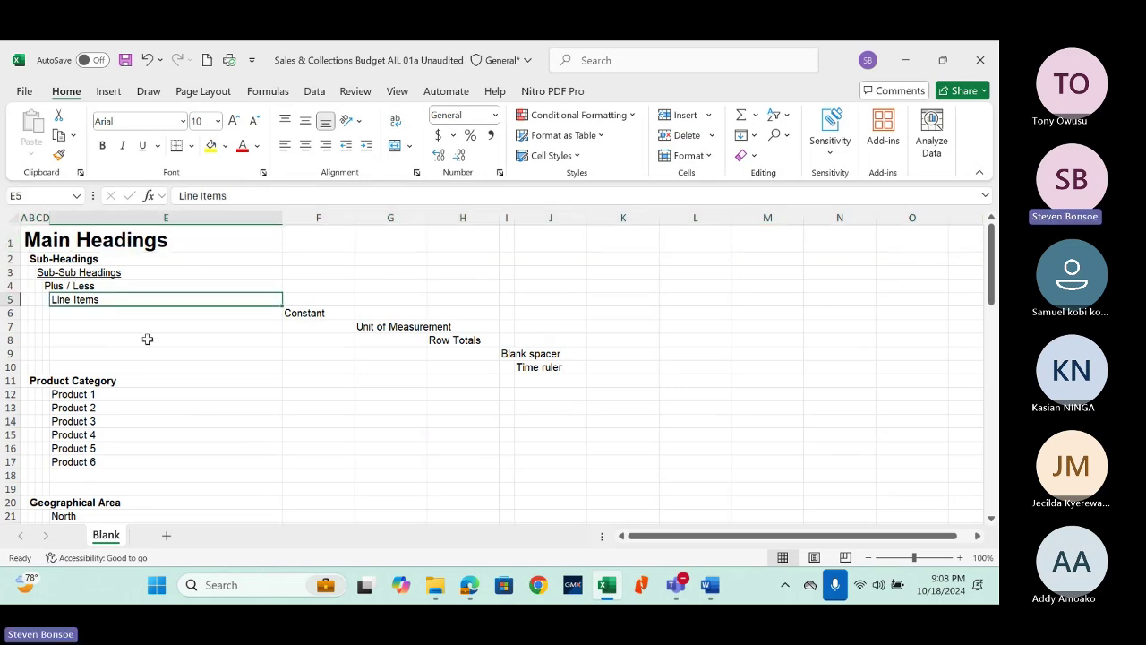
click(24, 240)
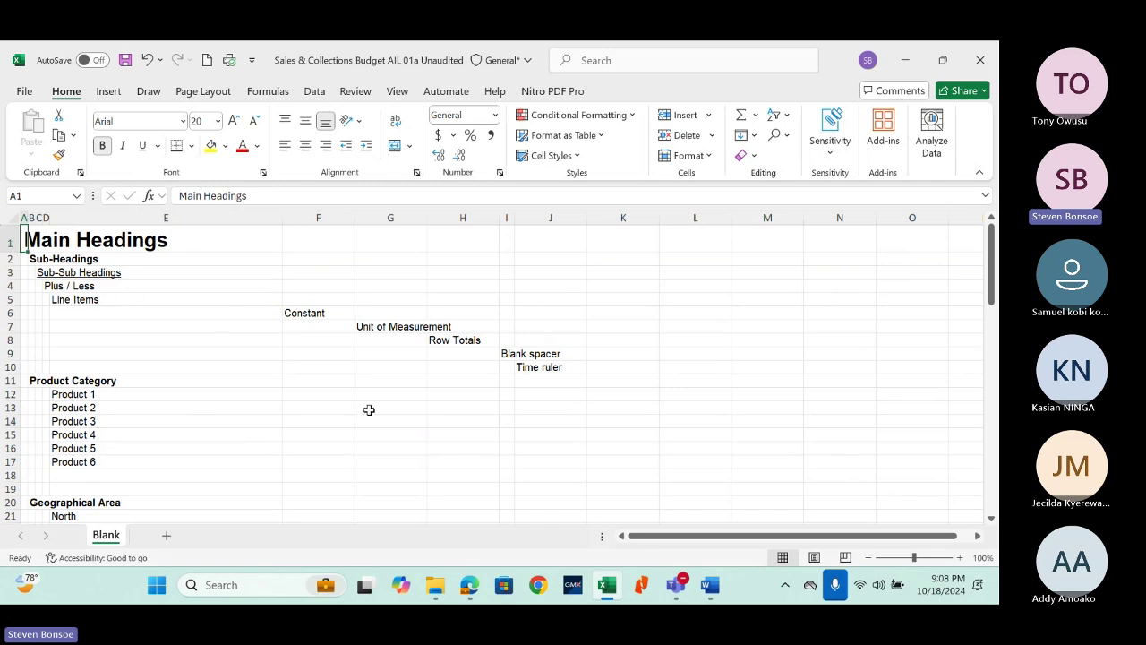
click(405, 350)
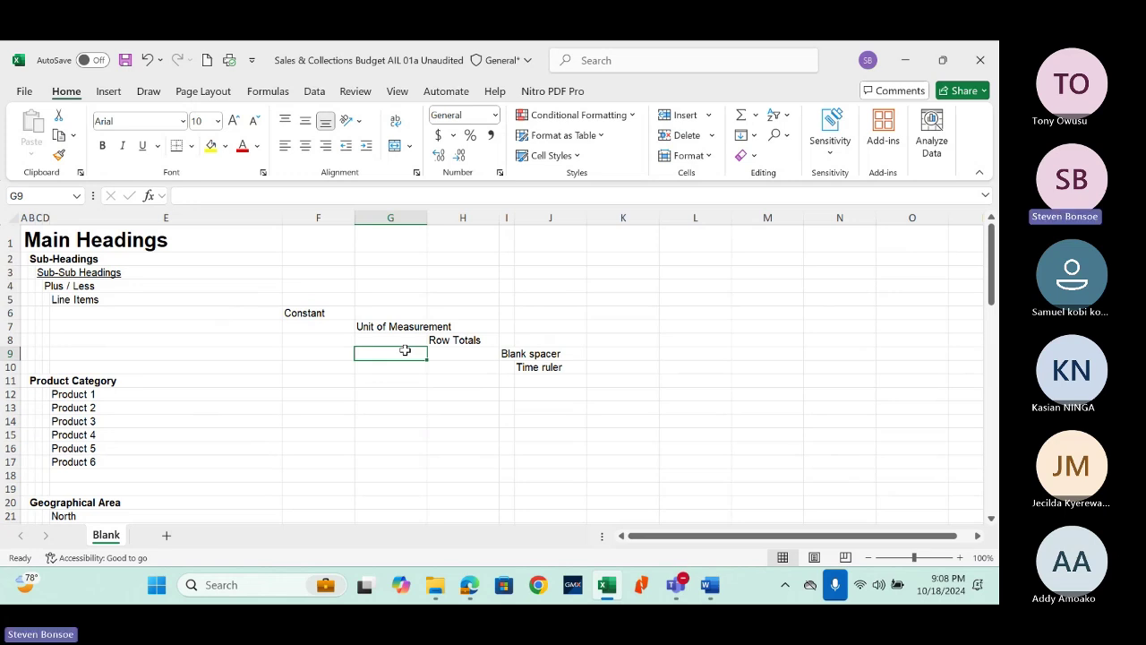
click(419, 285)
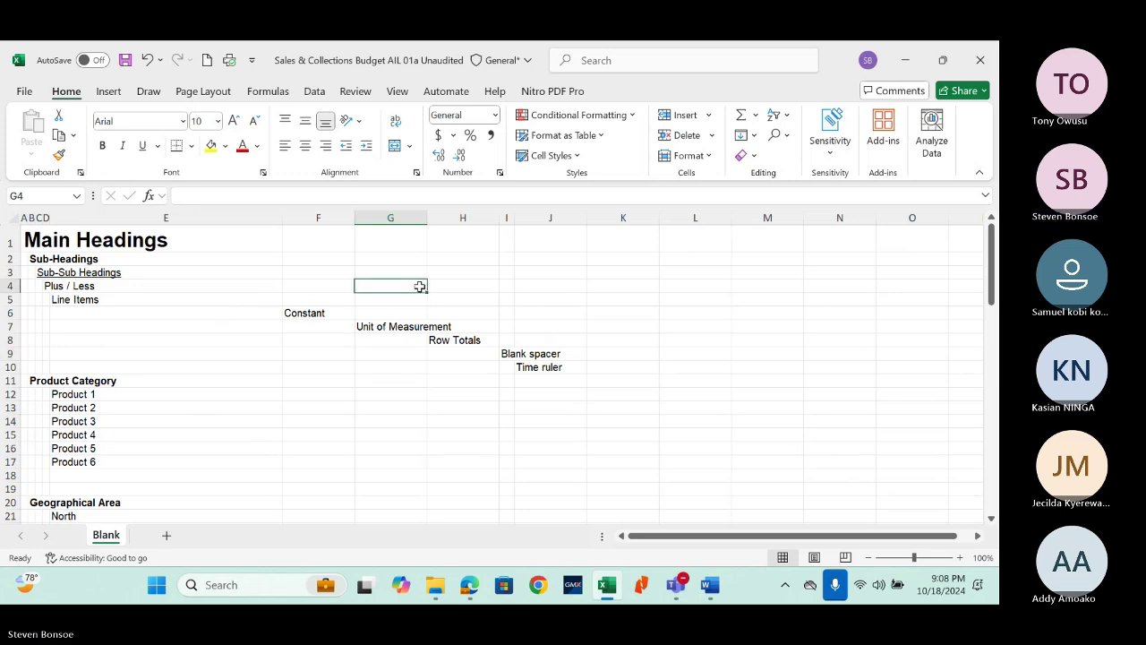
click(212, 274)
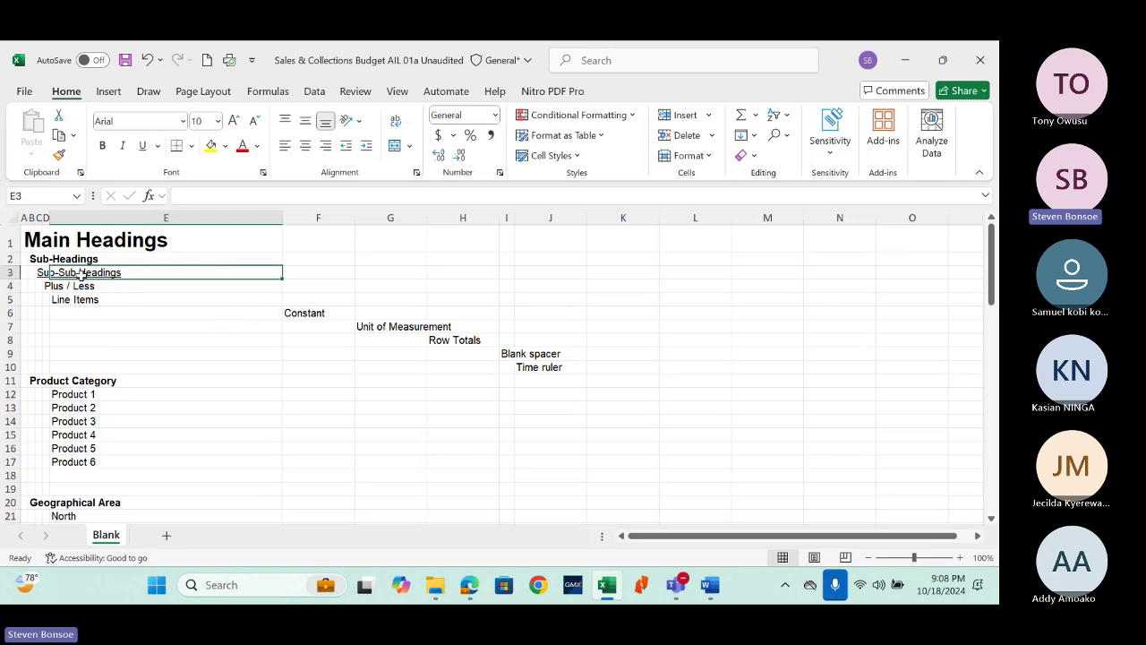
Step: Right-align the whole of column D, which holds the Plus / Less label
click(47, 215)
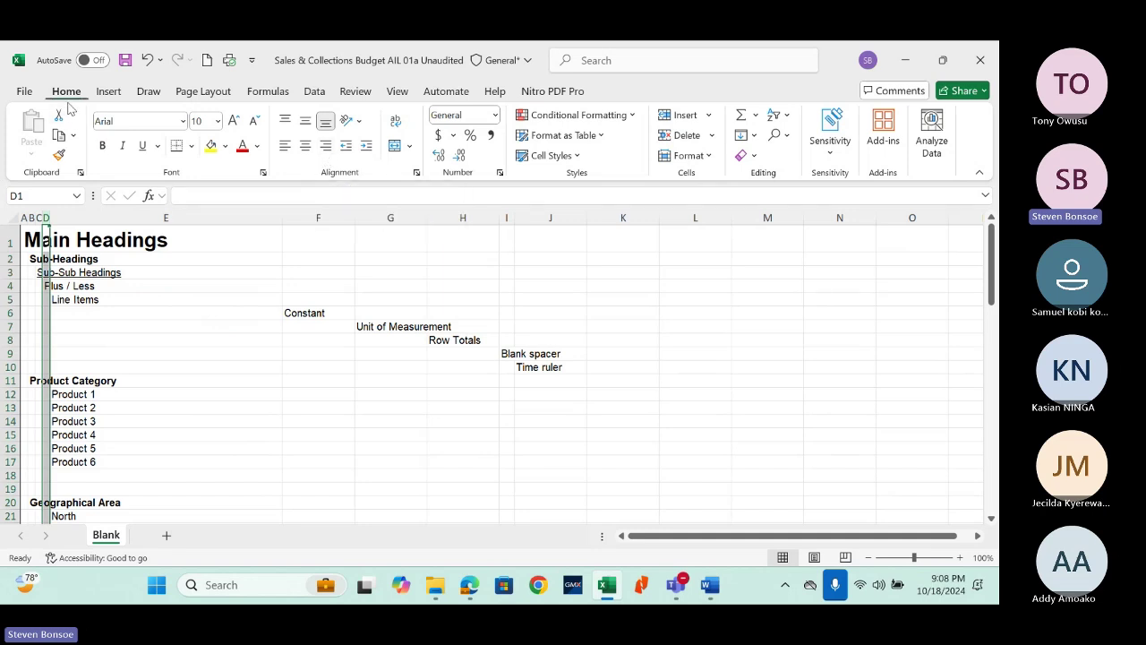
click(324, 150)
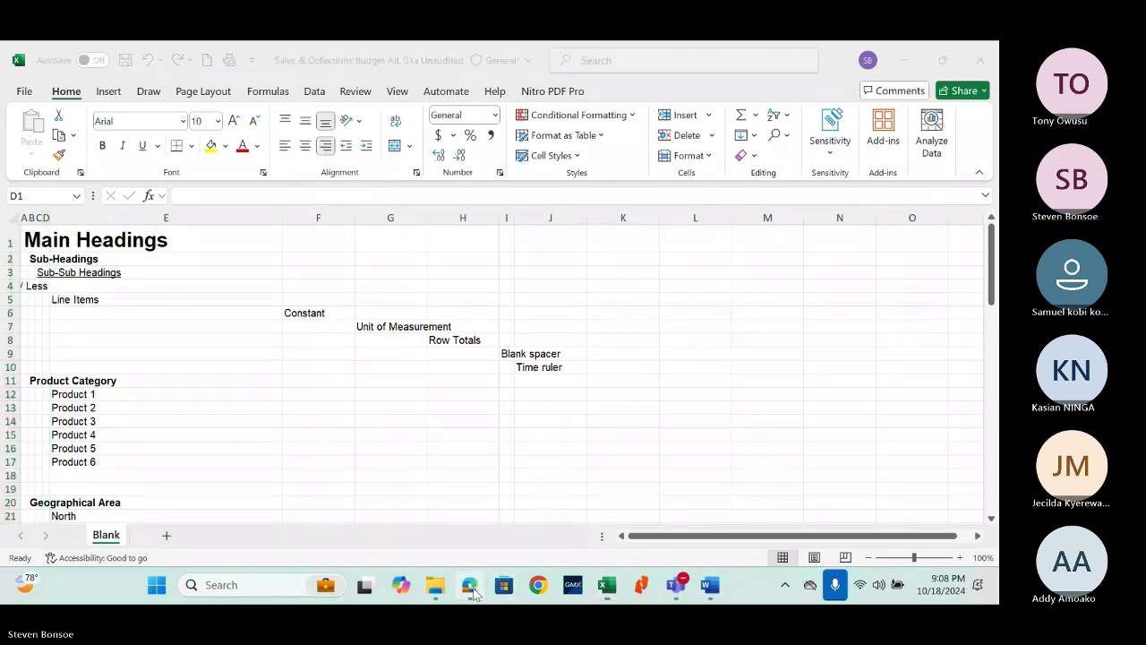
Step: Open the MOS Excel Associate - Objective Domain workbook and view its Format Cells and Ranges objectives
click(470, 587)
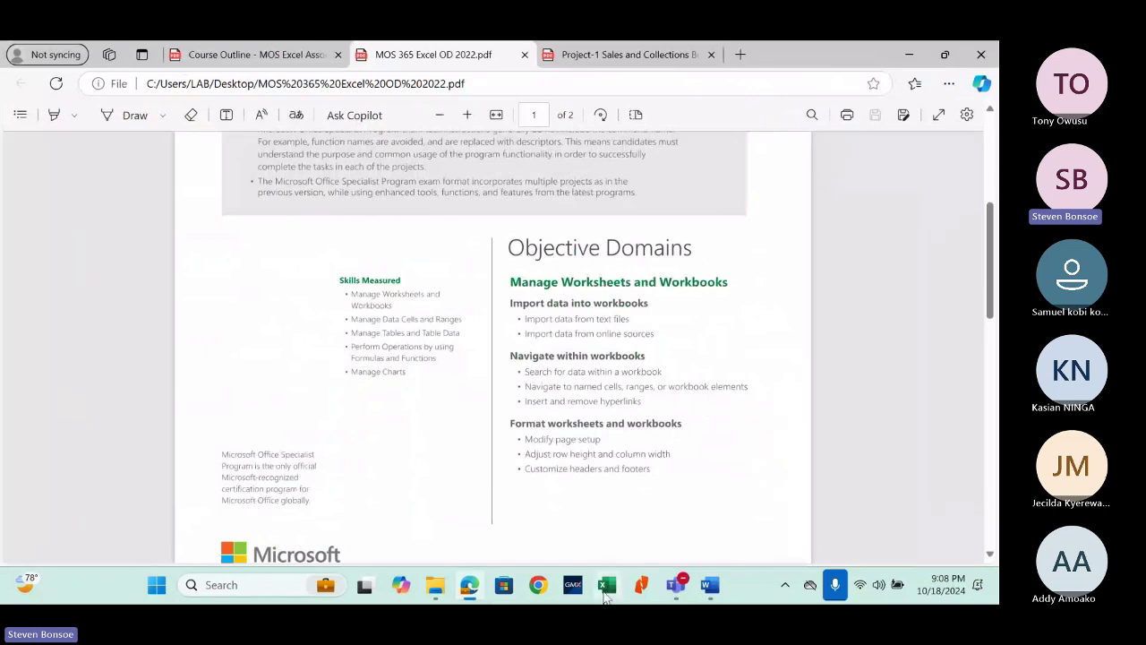
right_click(606, 589)
click(588, 387)
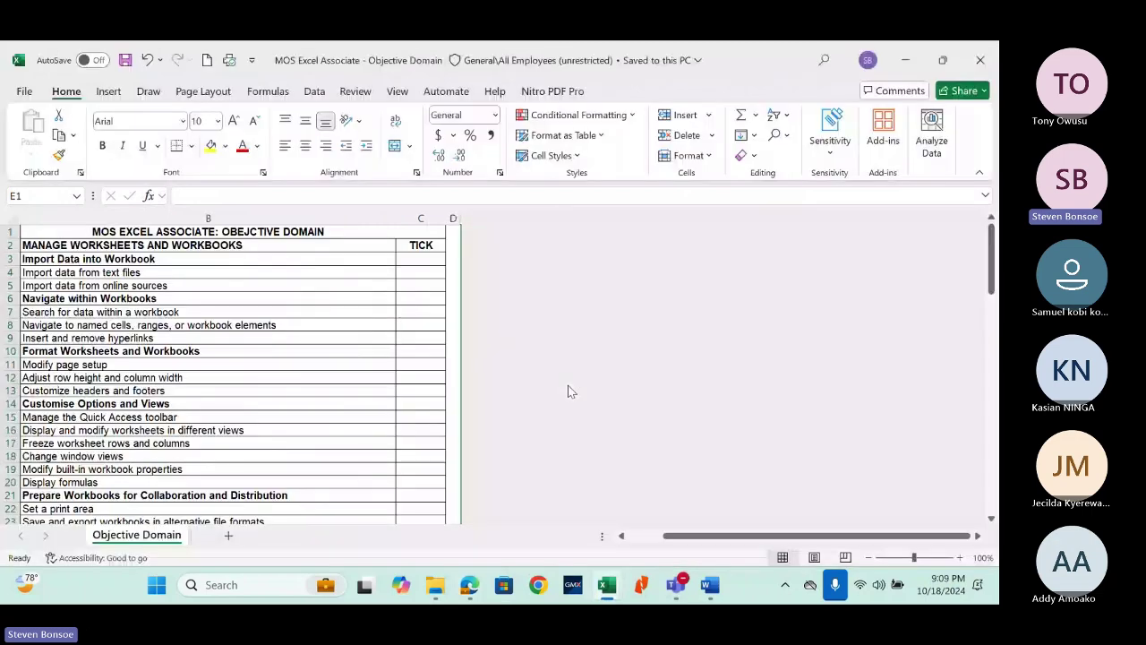
drag(992, 254, 997, 318)
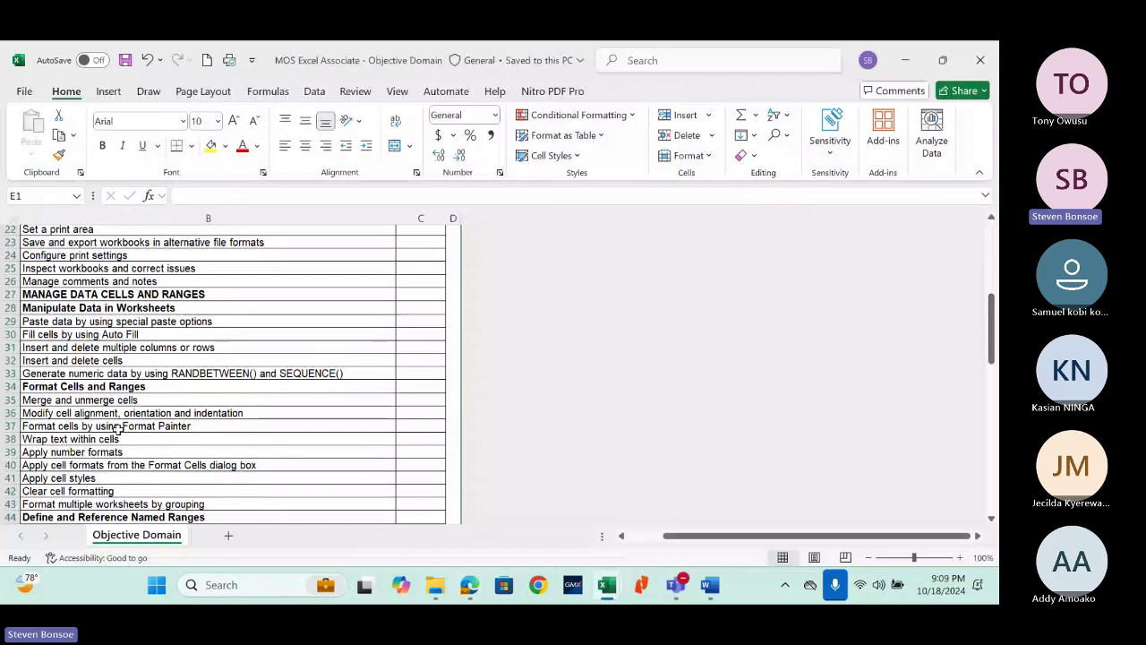
Step: Find the "Modify cell alignment, orientation and indentation" objective in row 36 and center its tick cell C36
click(268, 413)
click(421, 412)
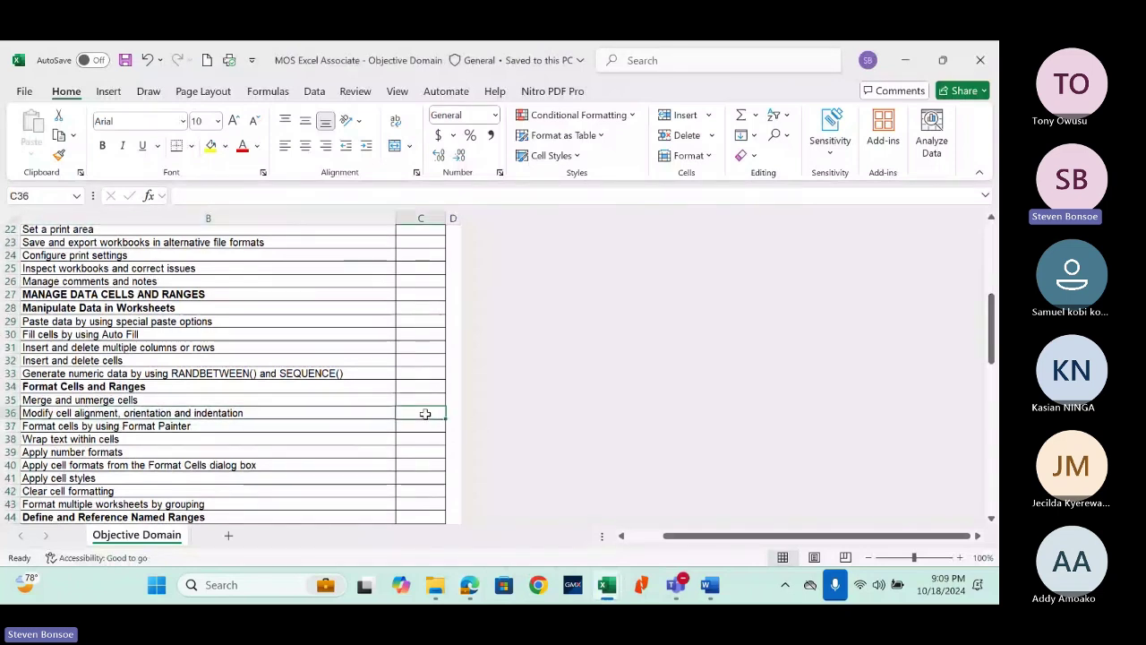
click(188, 414)
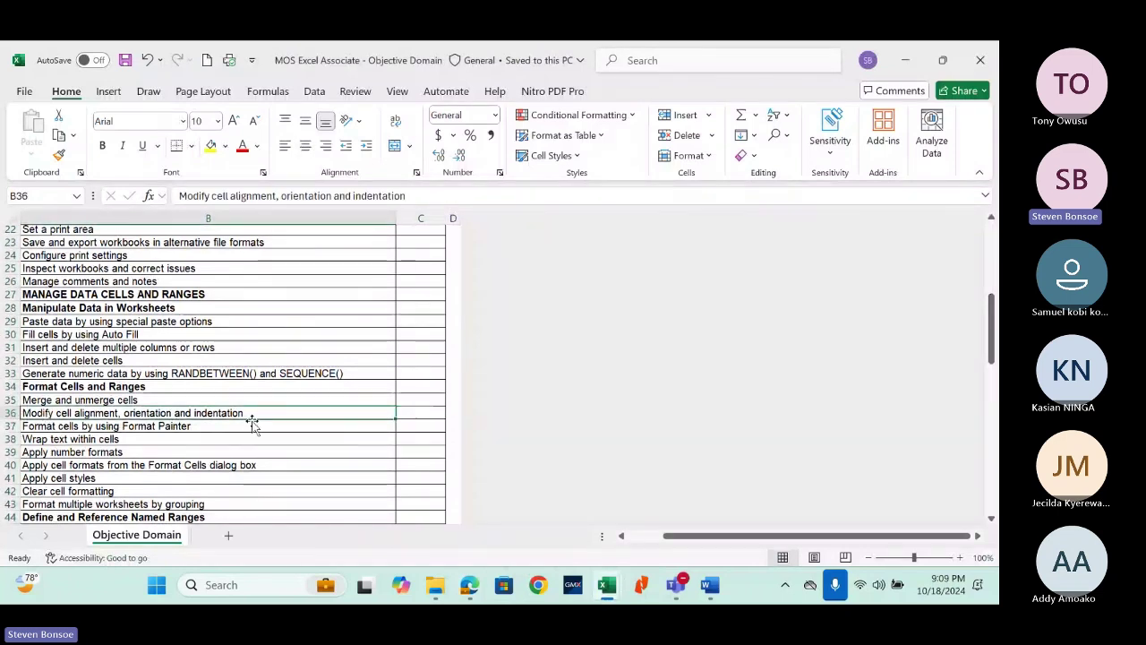
click(422, 416)
key(alt+h)
key(a)
key(c)
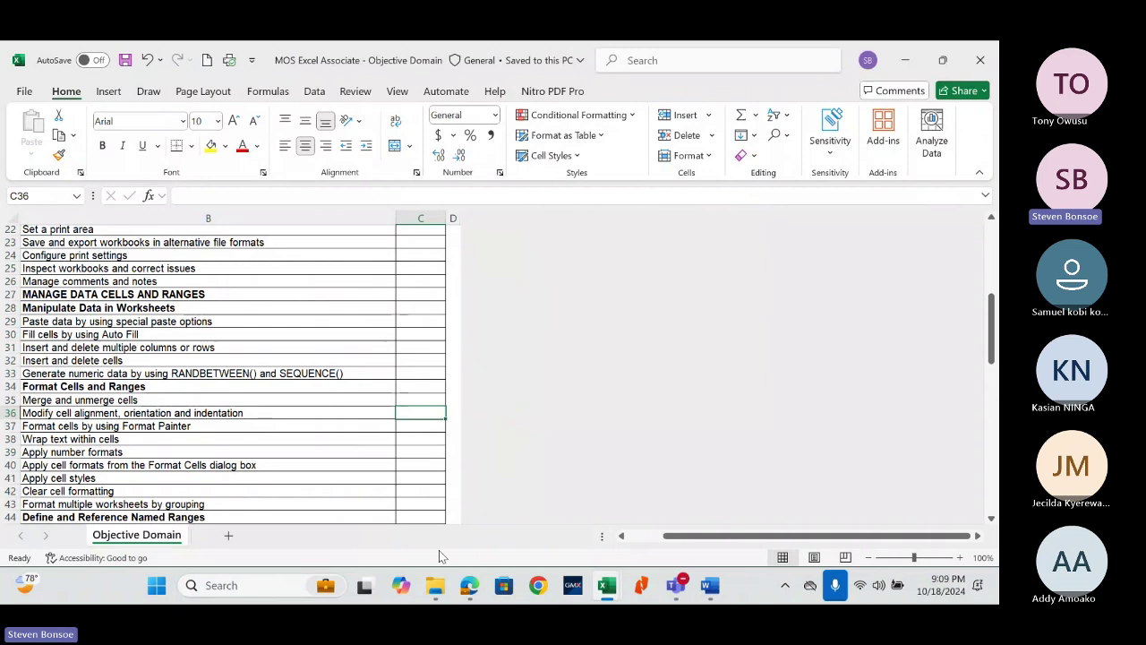
Step: Return to the Sales & Collections Budget workbook and enter "plus" in D13, D14 and D15, beside Product 2 to Product 4
mouse_move(607, 585)
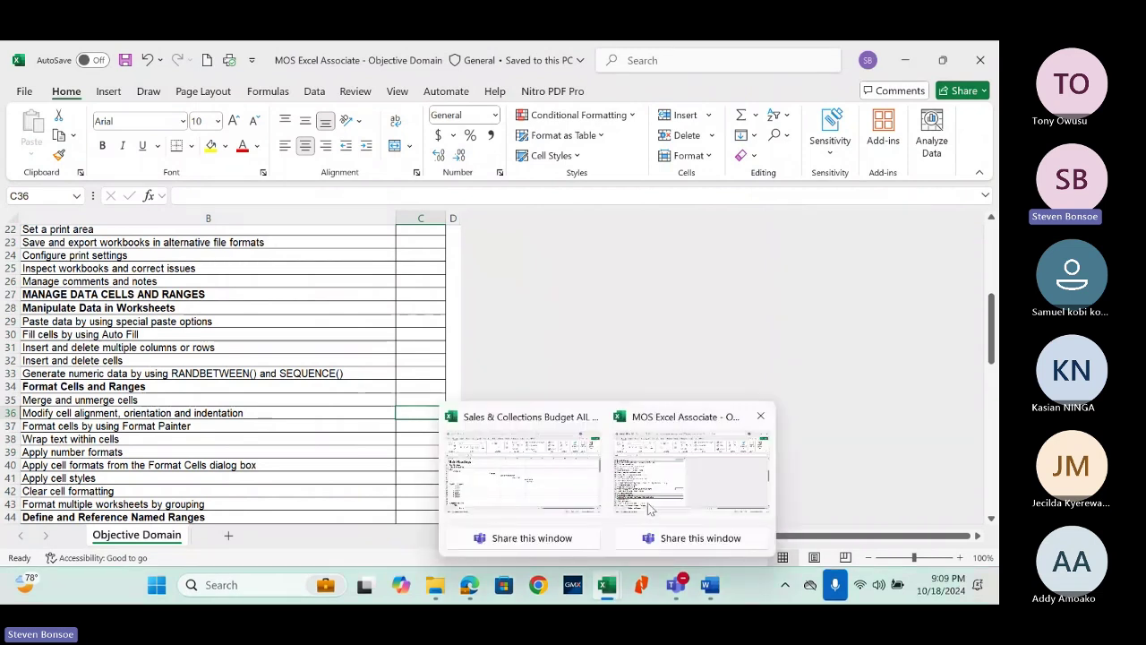
click(522, 471)
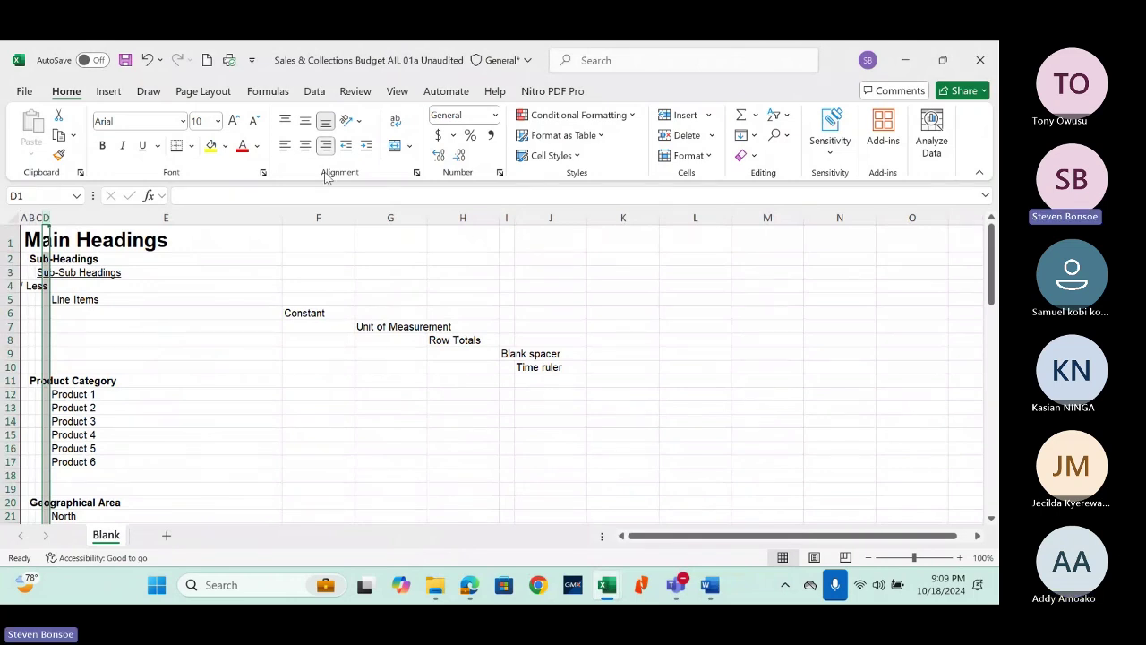
click(45, 408)
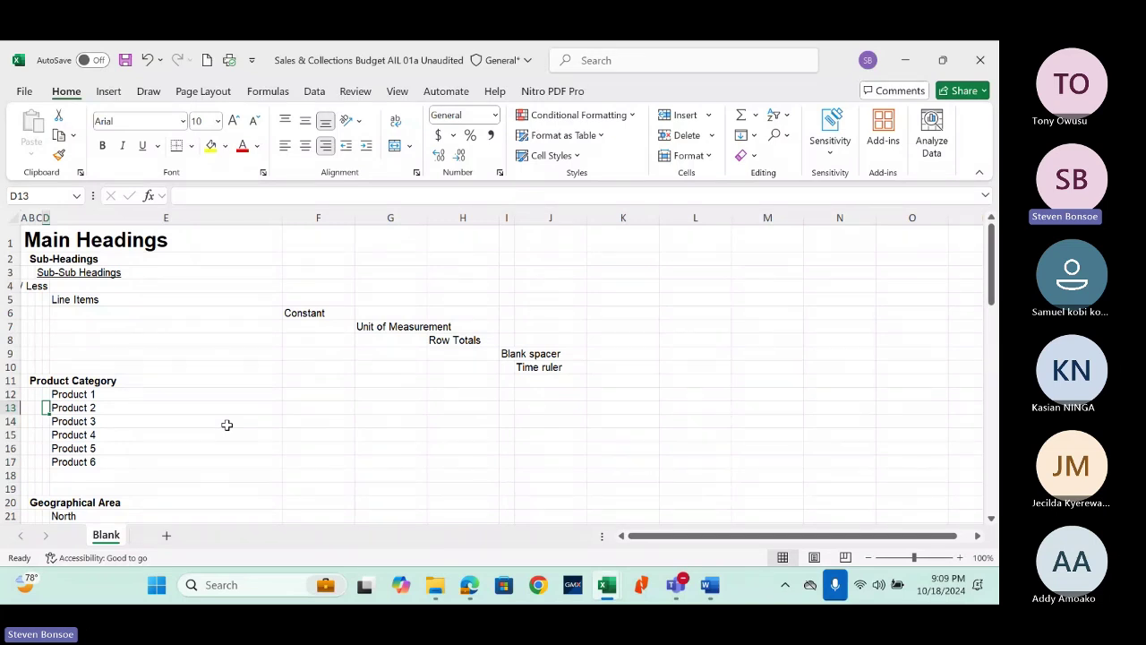
text(plus)
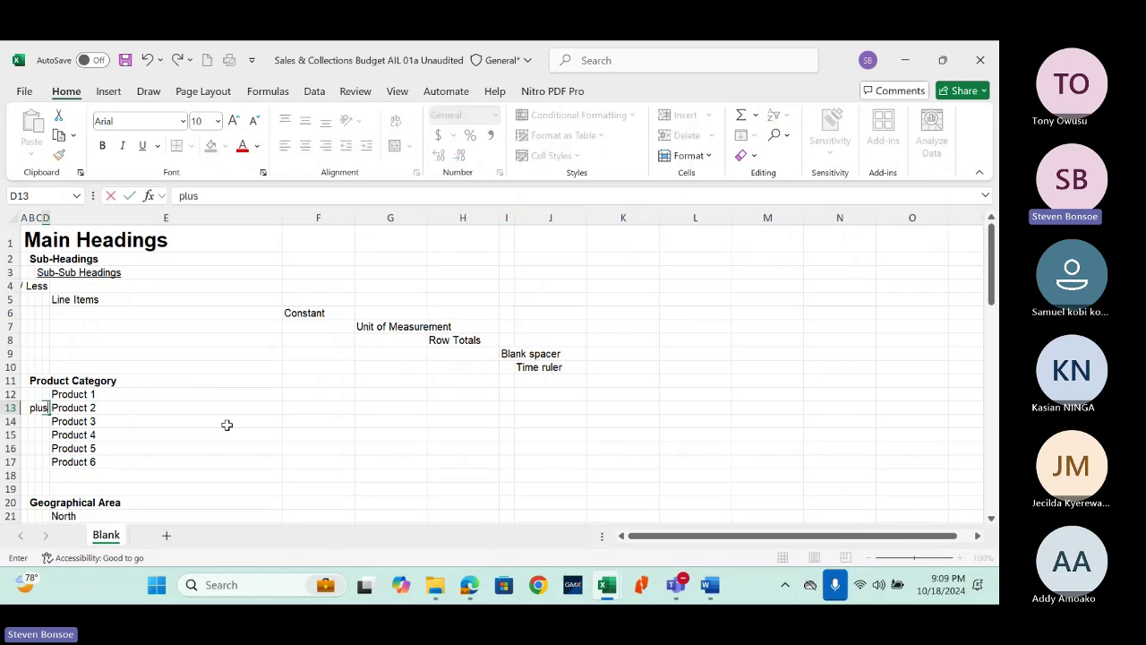
key(Return)
text(plus)
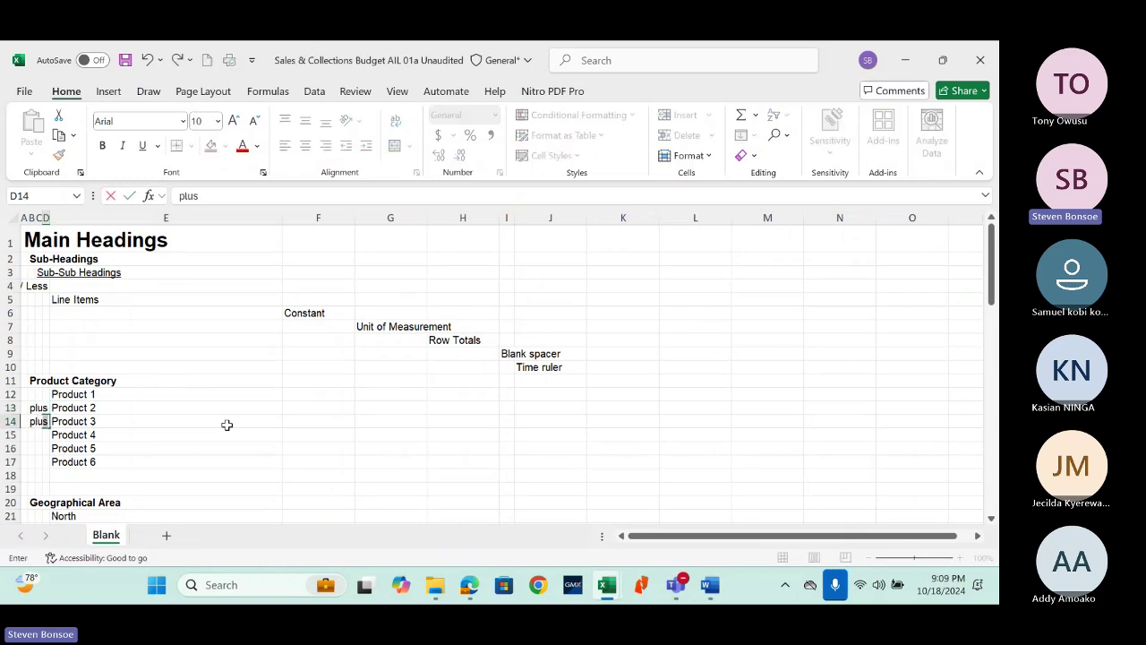
key(Return)
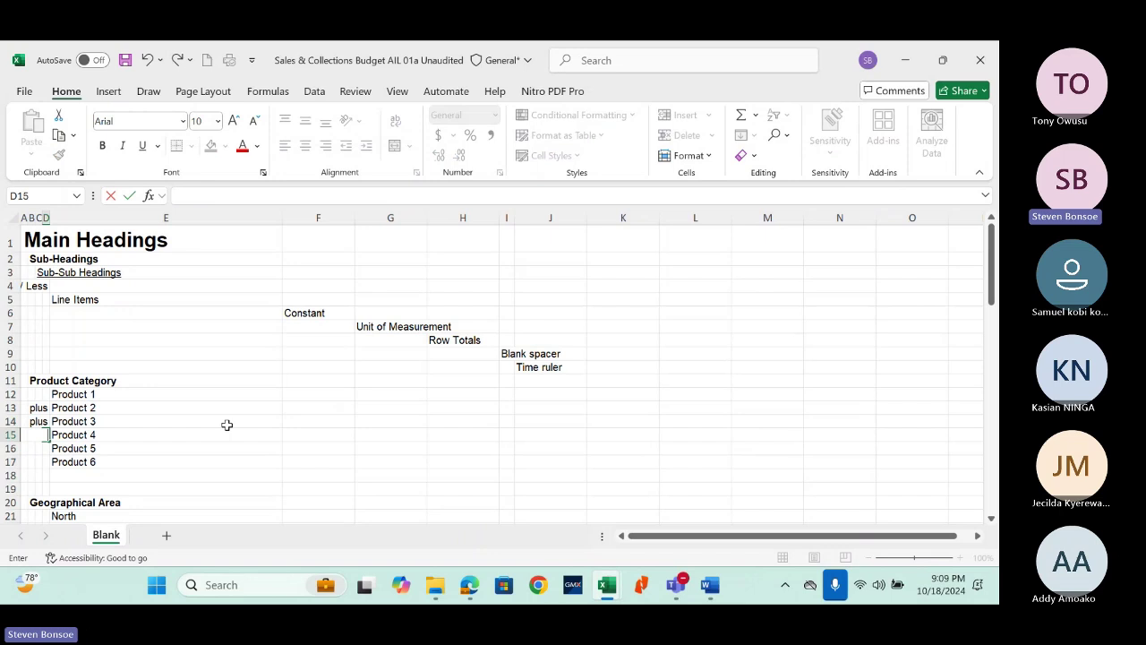
text(plus)
key(Return)
Step: Enter "less" in D16, beside Product 5
text(le)
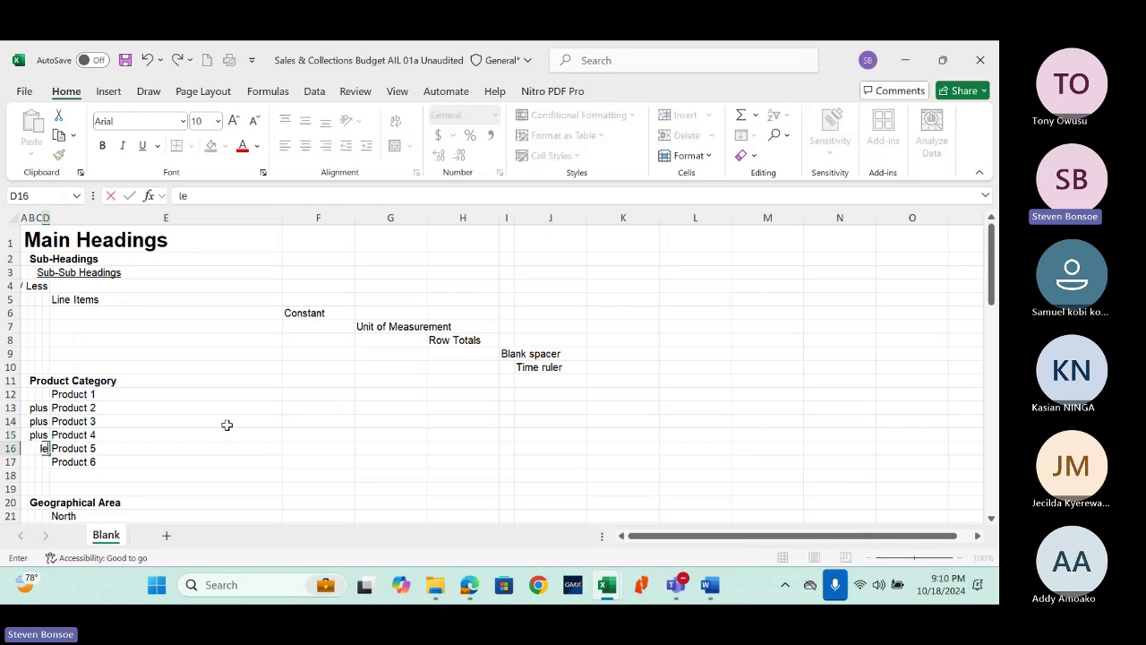
key(BackSpace)
key(BackSpace)
text(less)
key(Return)
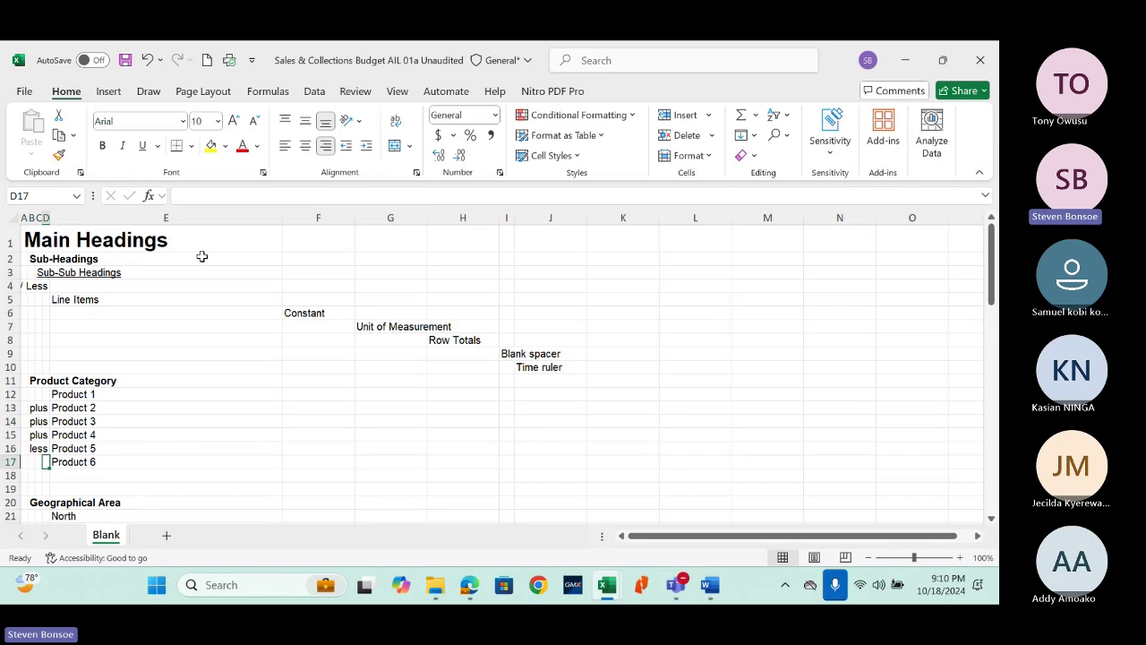
Step: Left-align the whole of column D for comparison and restore its right alignment
click(44, 217)
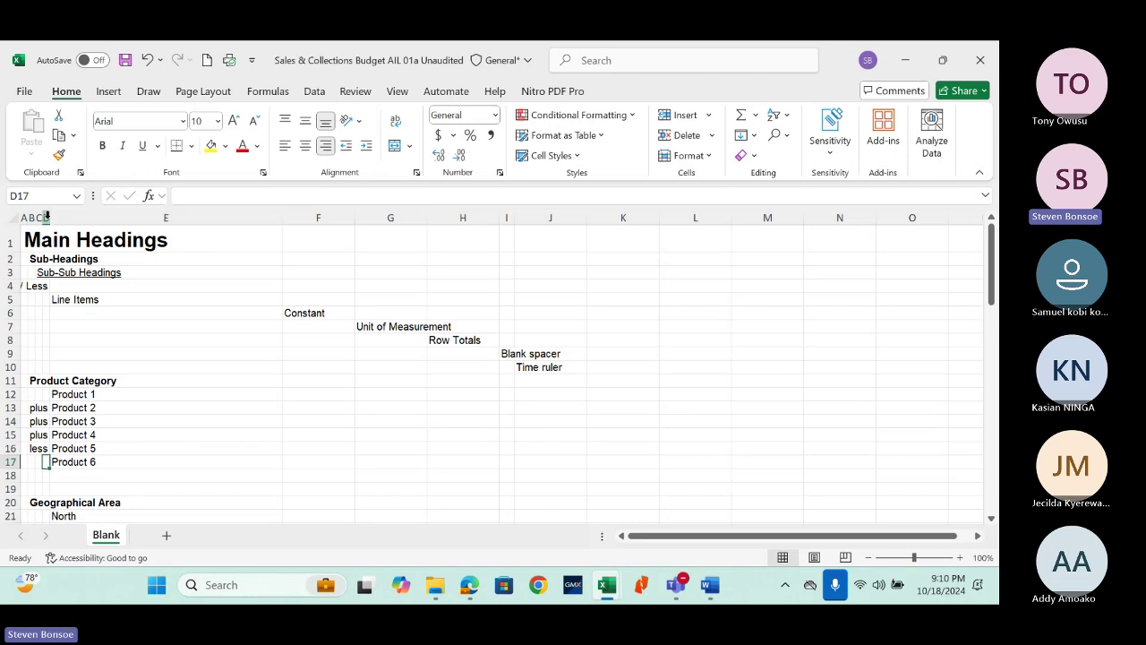
click(286, 145)
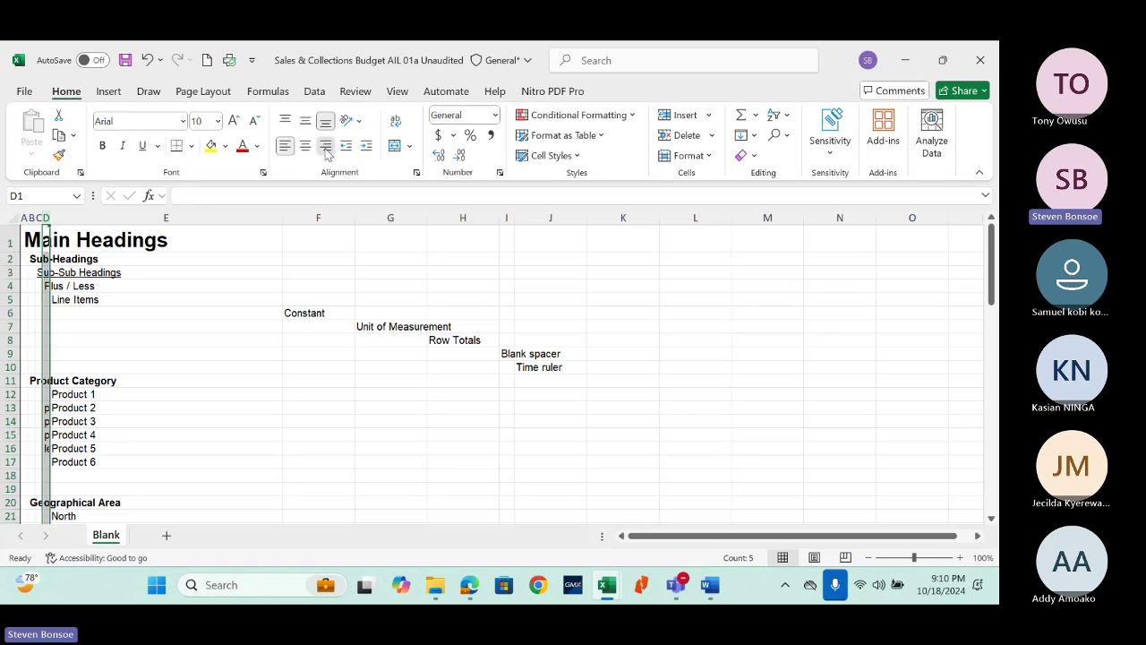
click(326, 145)
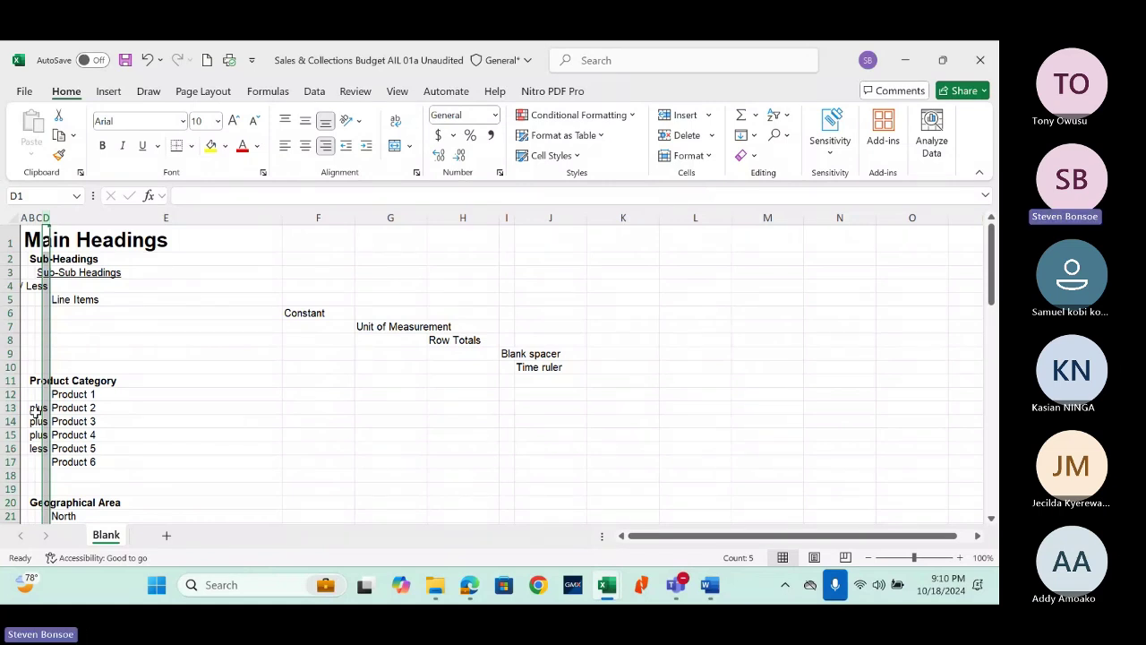
click(565, 291)
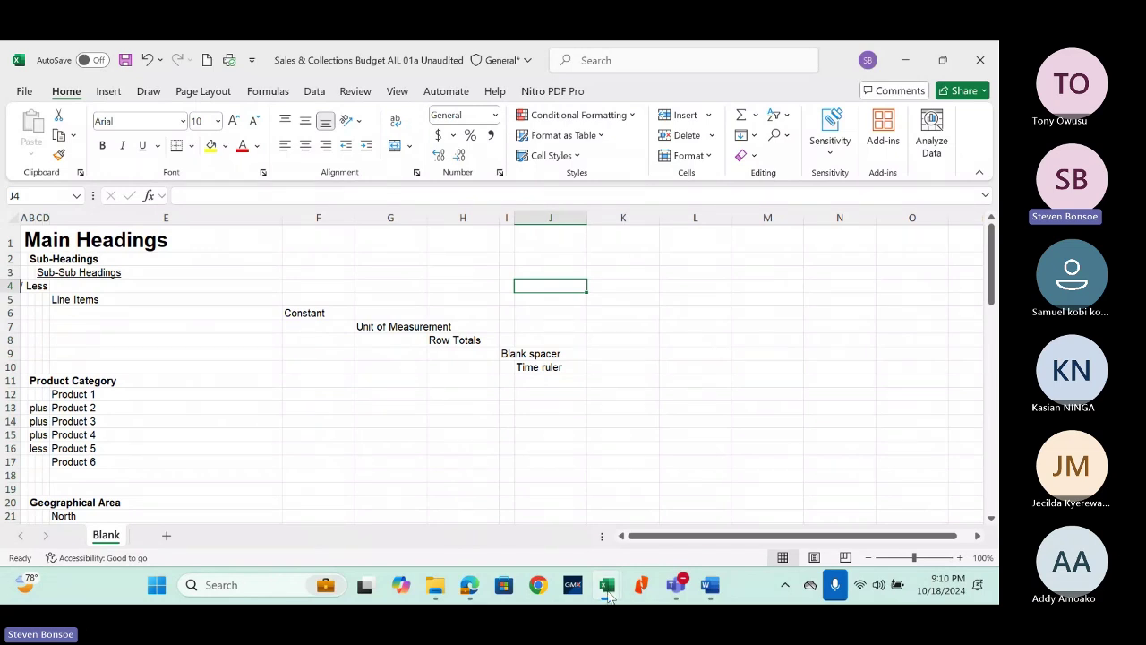
Step: Switch to the MOS Excel Associate - Objective Domain workbook and fill row 17, "Freeze worksheet rows and columns", with yellow
mouse_move(608, 596)
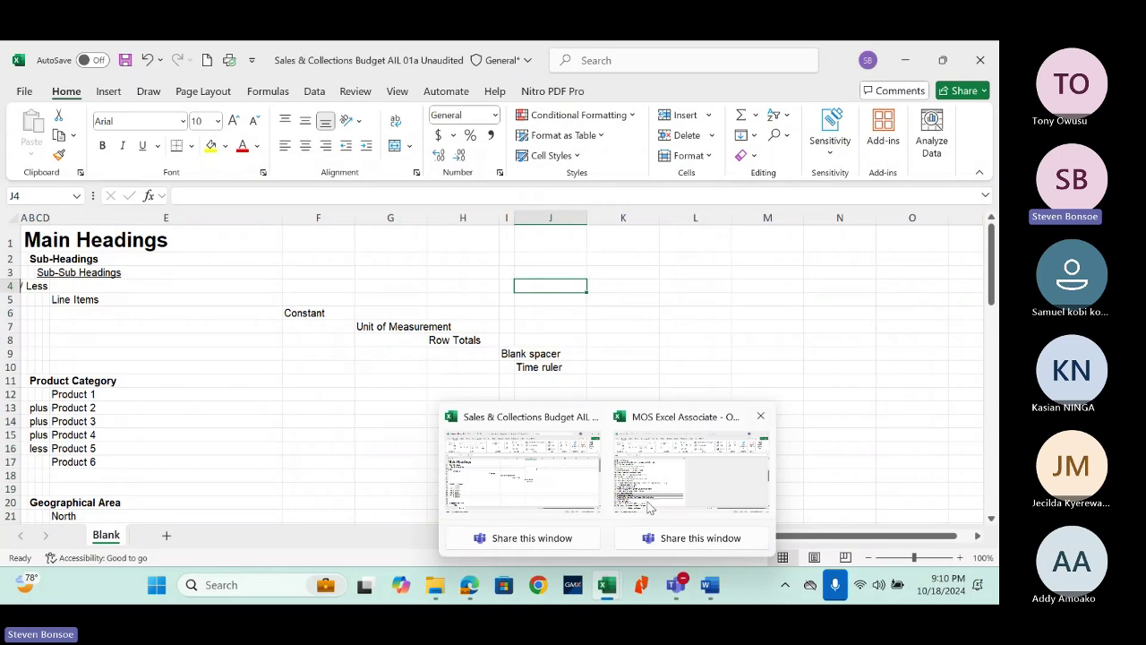
mouse_move(648, 507)
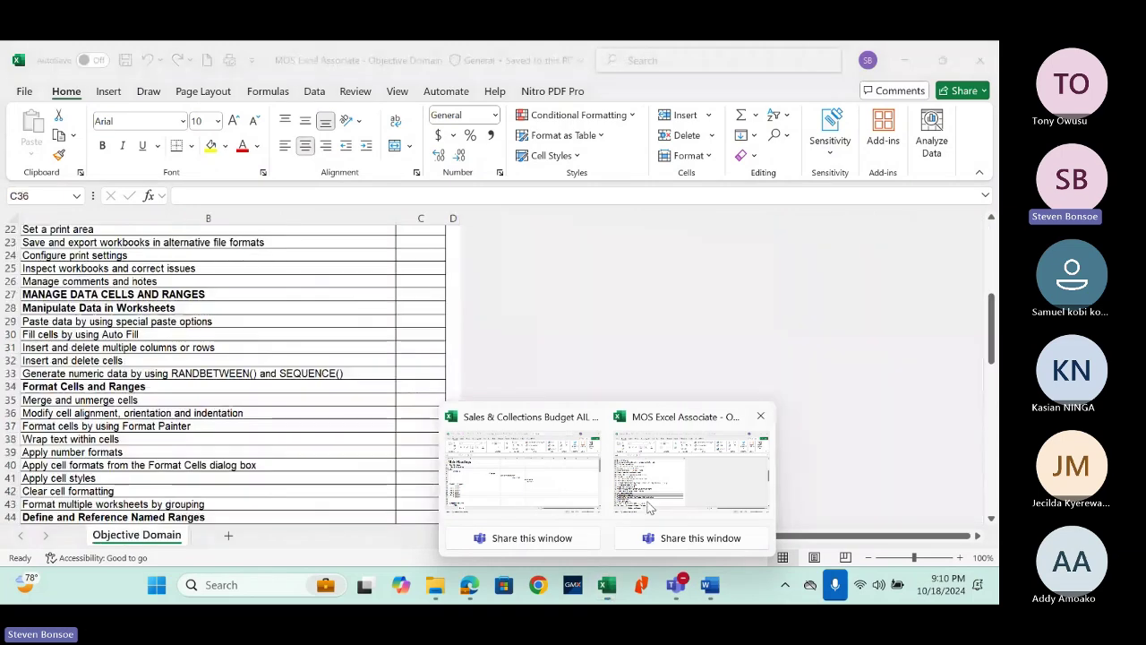
click(648, 507)
scroll(55, 469, up, 7)
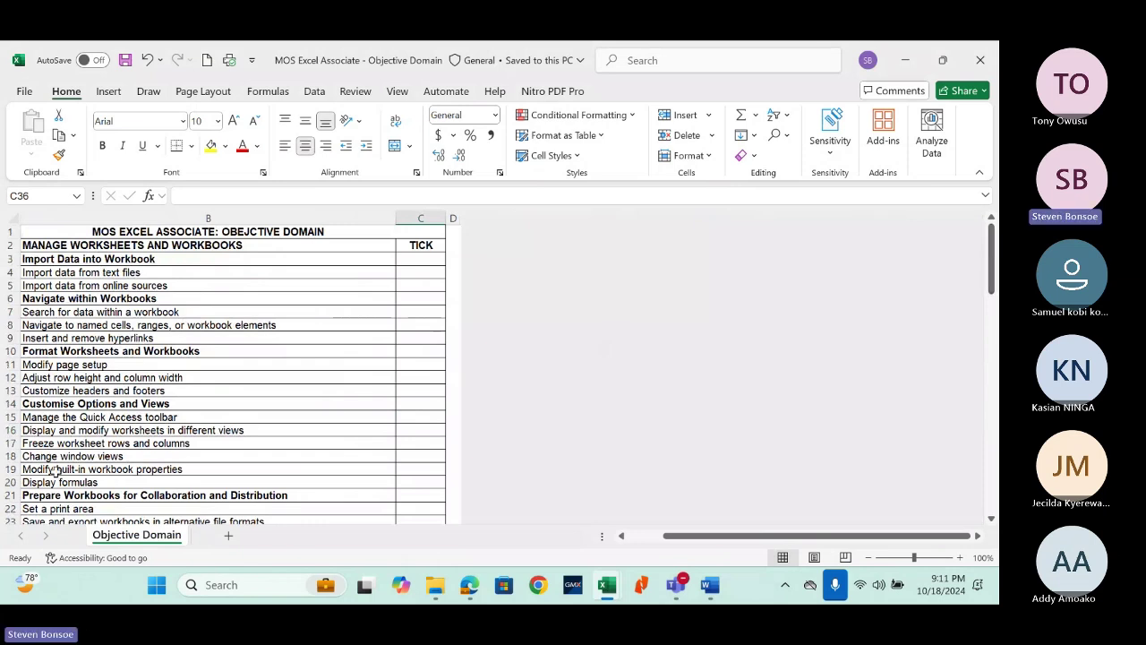
click(11, 443)
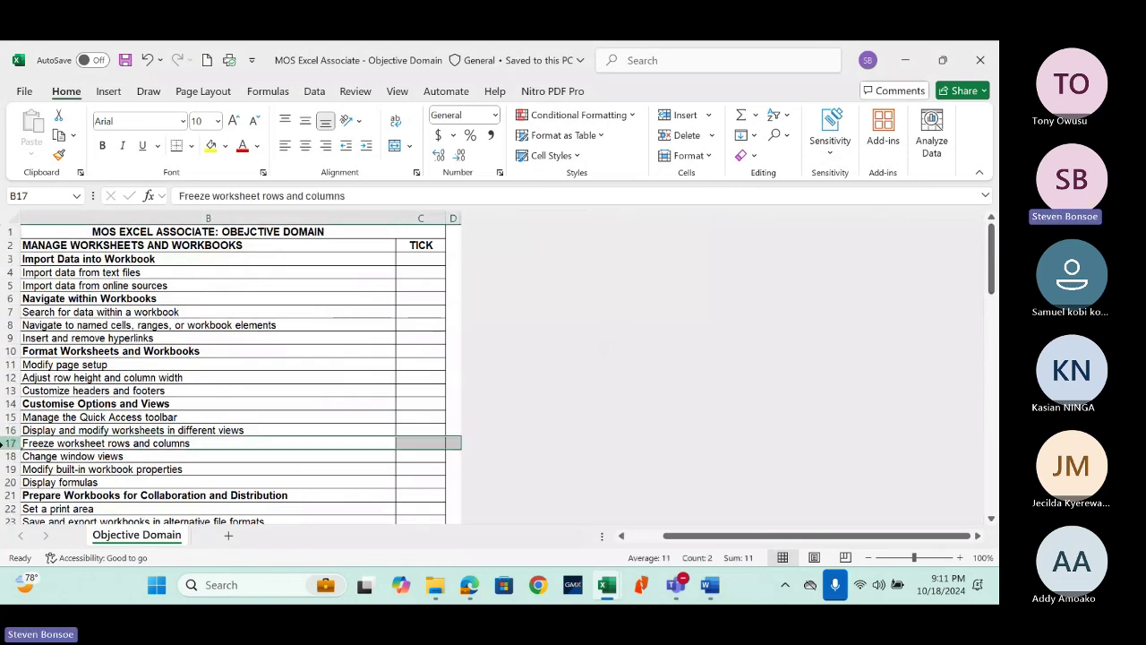
click(211, 146)
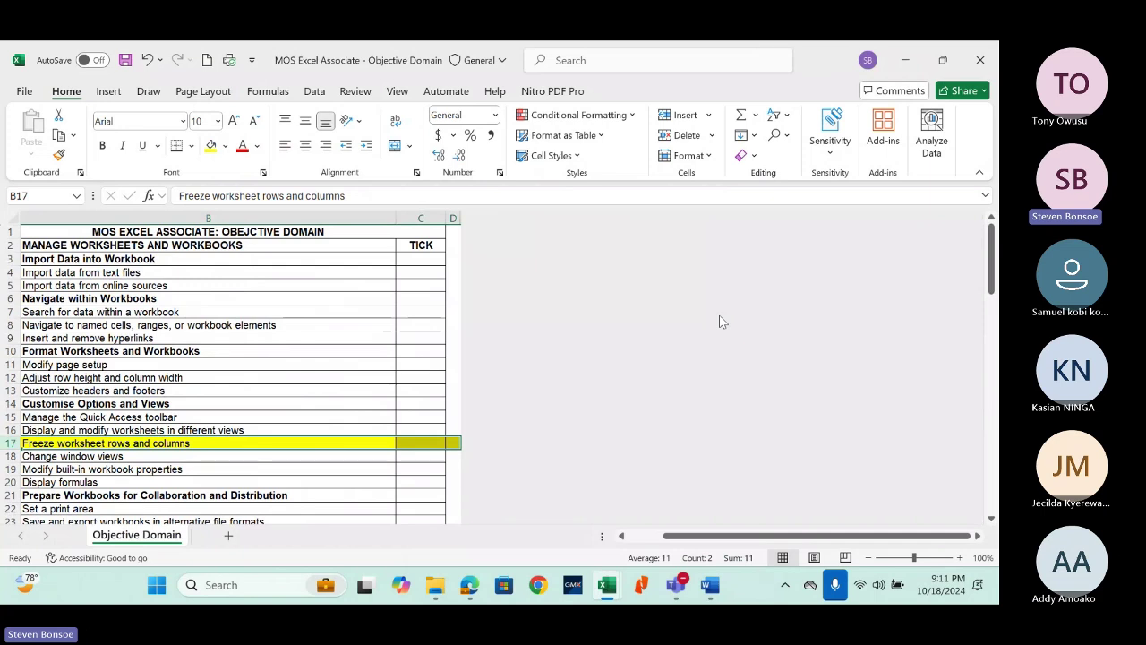
Step: Fill row 12, "Adjust row height and column width", and row 36, "Modify cell alignment, orientation and indentation", with yellow
click(11, 374)
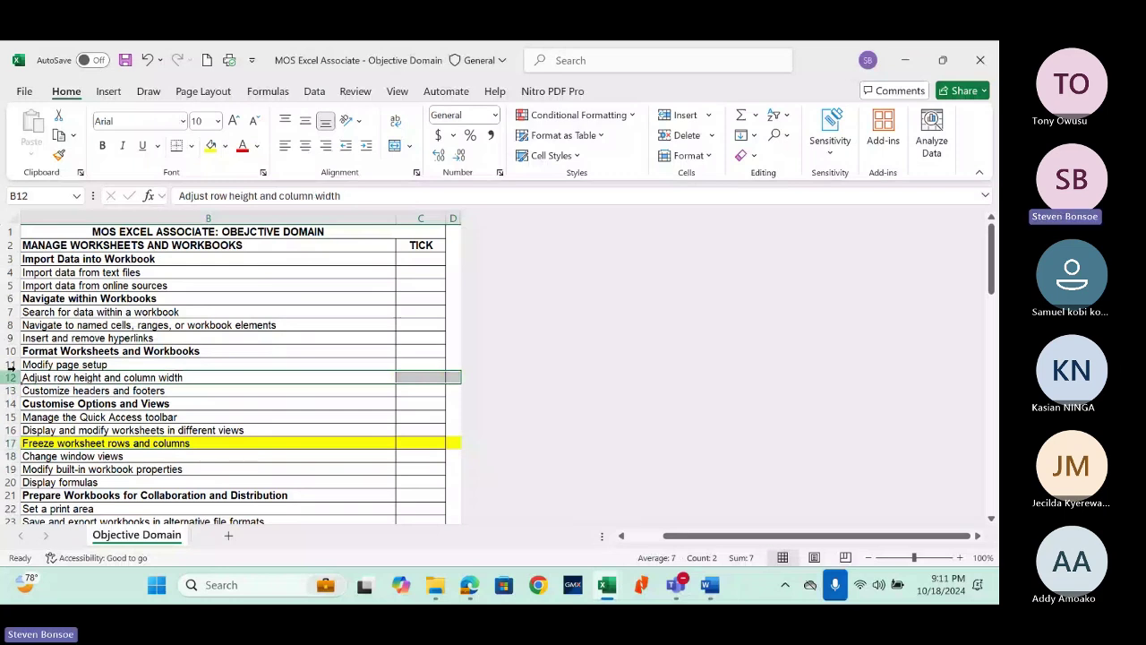
click(210, 145)
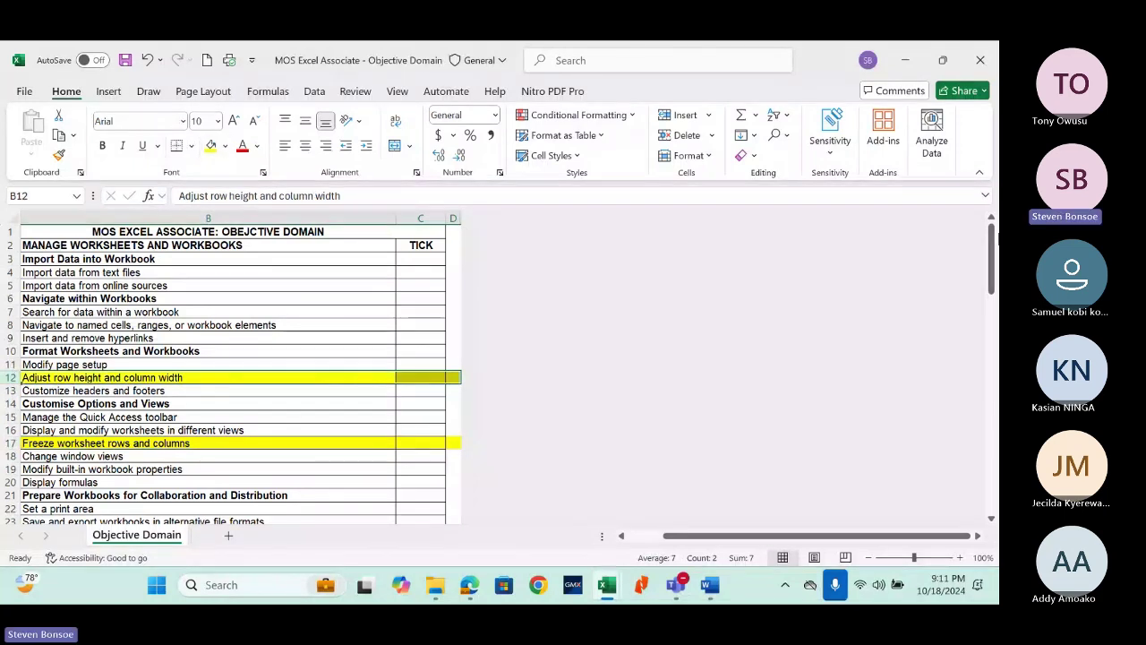
drag(995, 238, 997, 309)
click(11, 452)
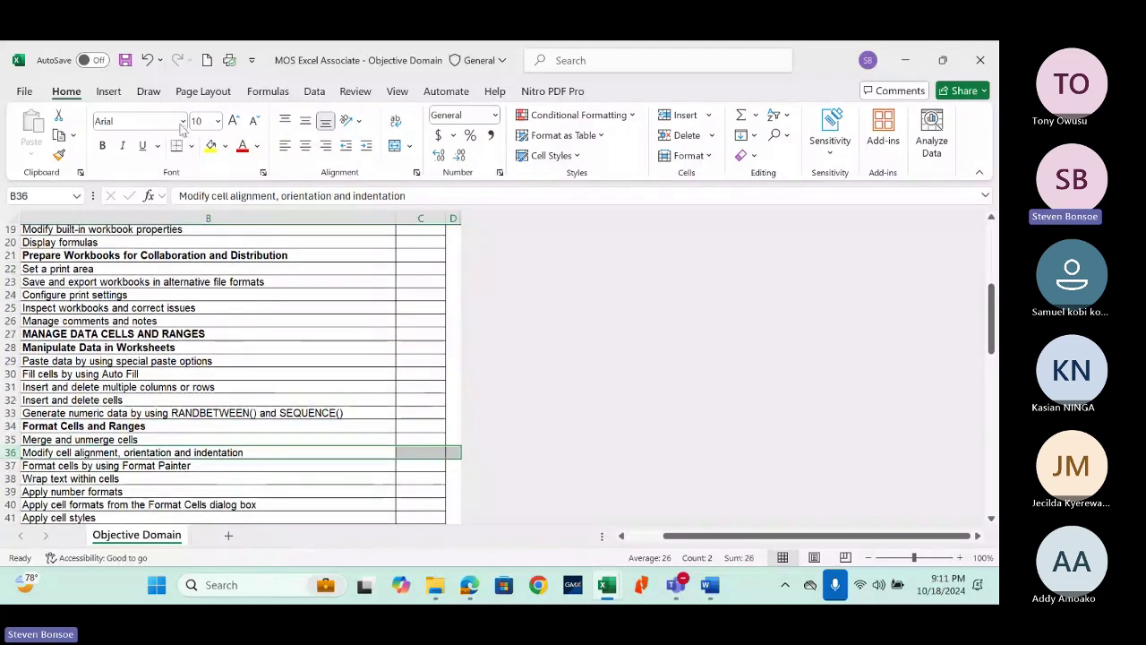
click(211, 146)
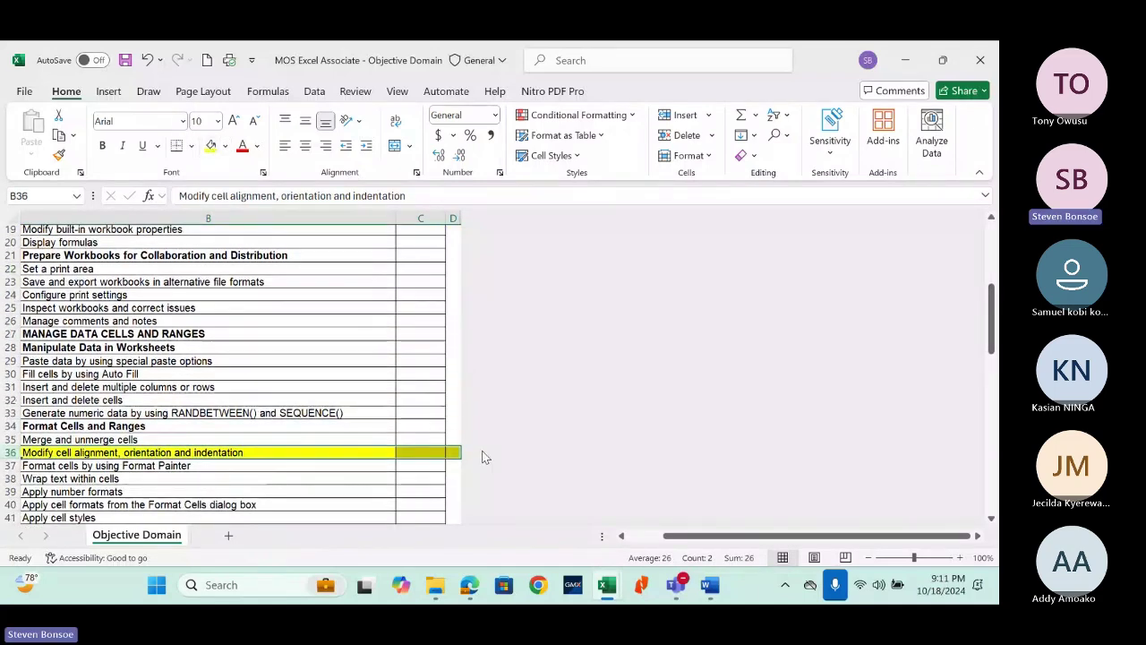
Step: Return to the Sales & Collections Budget workbook and review how its headings and columns extend down and across the Blank sheet
click(903, 60)
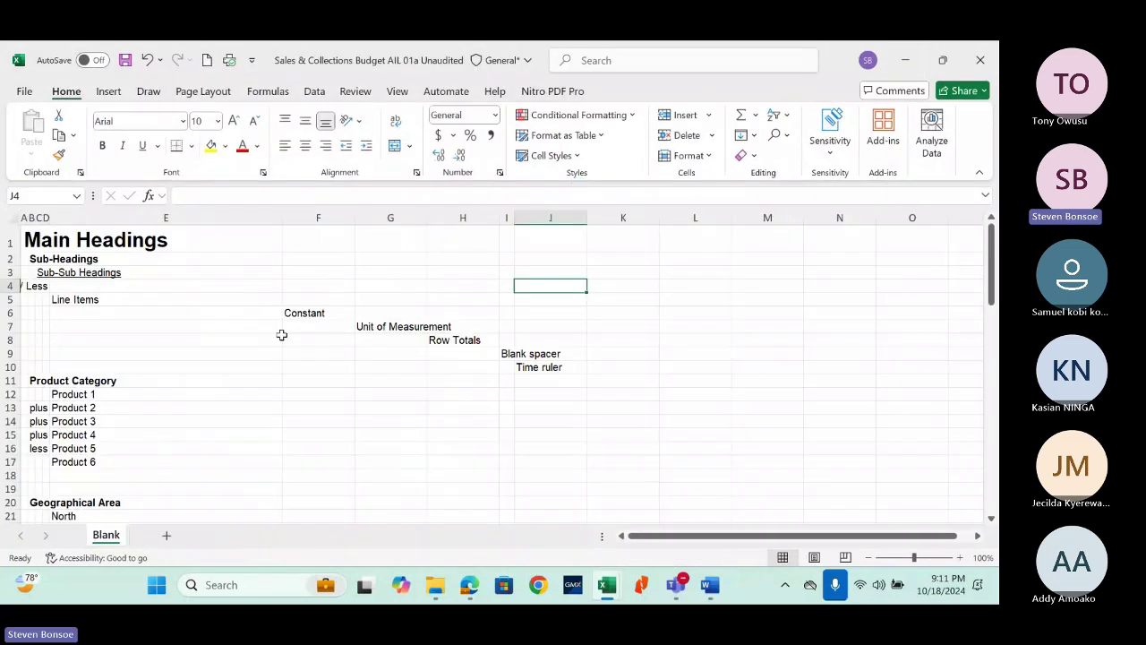
click(280, 340)
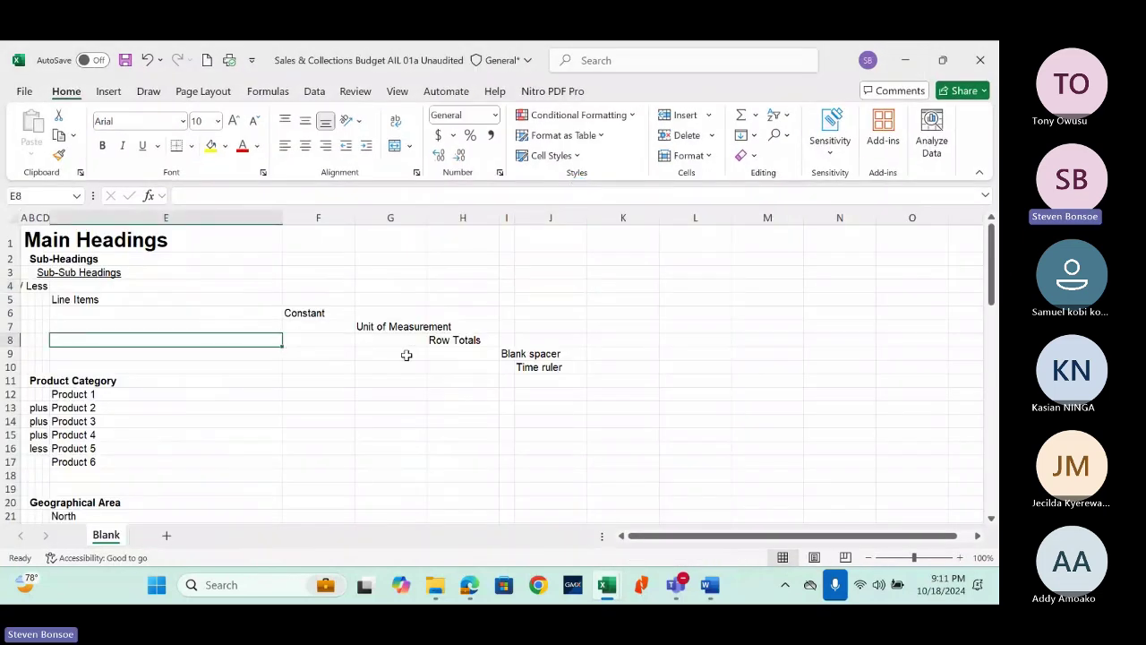
click(576, 297)
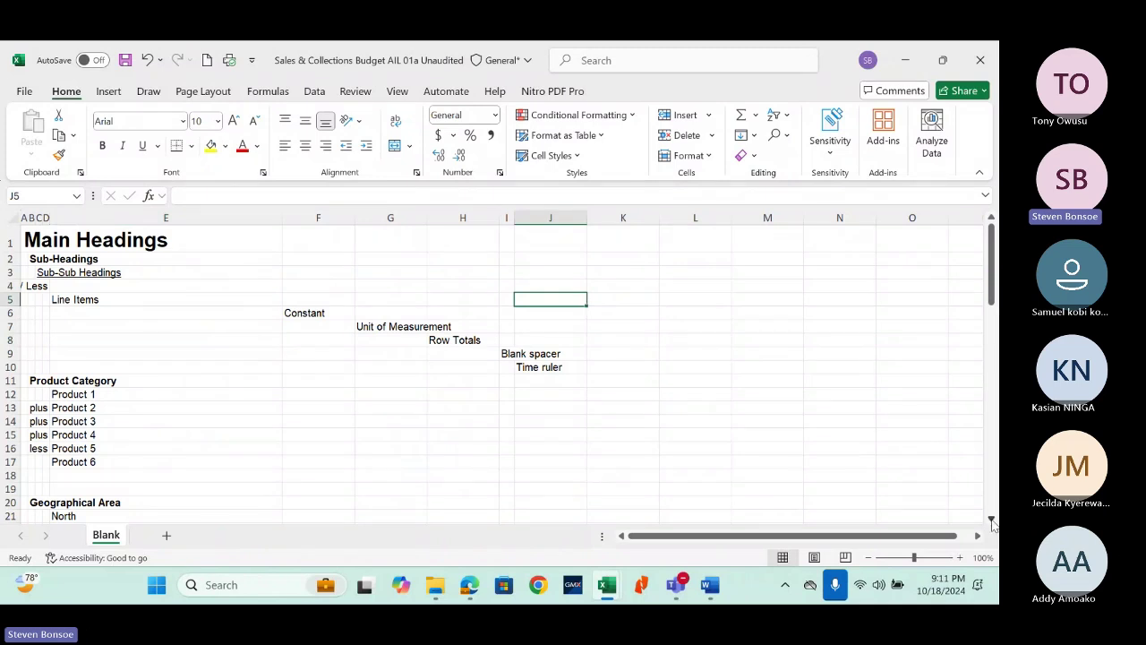
drag(991, 521, 991, 523)
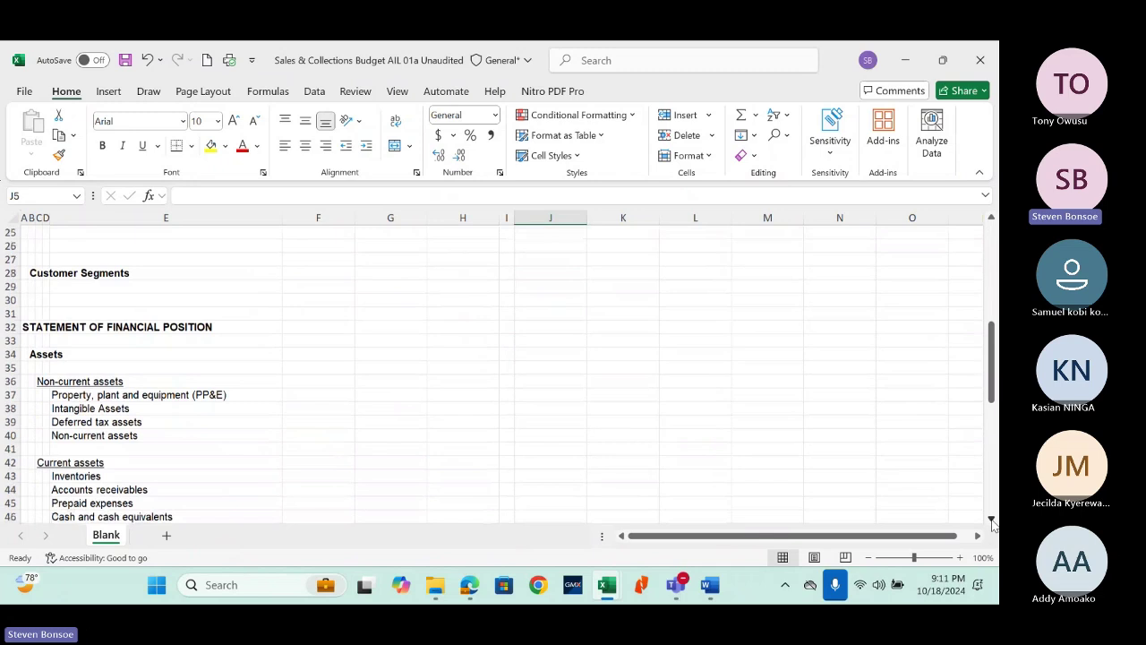
drag(991, 408, 986, 284)
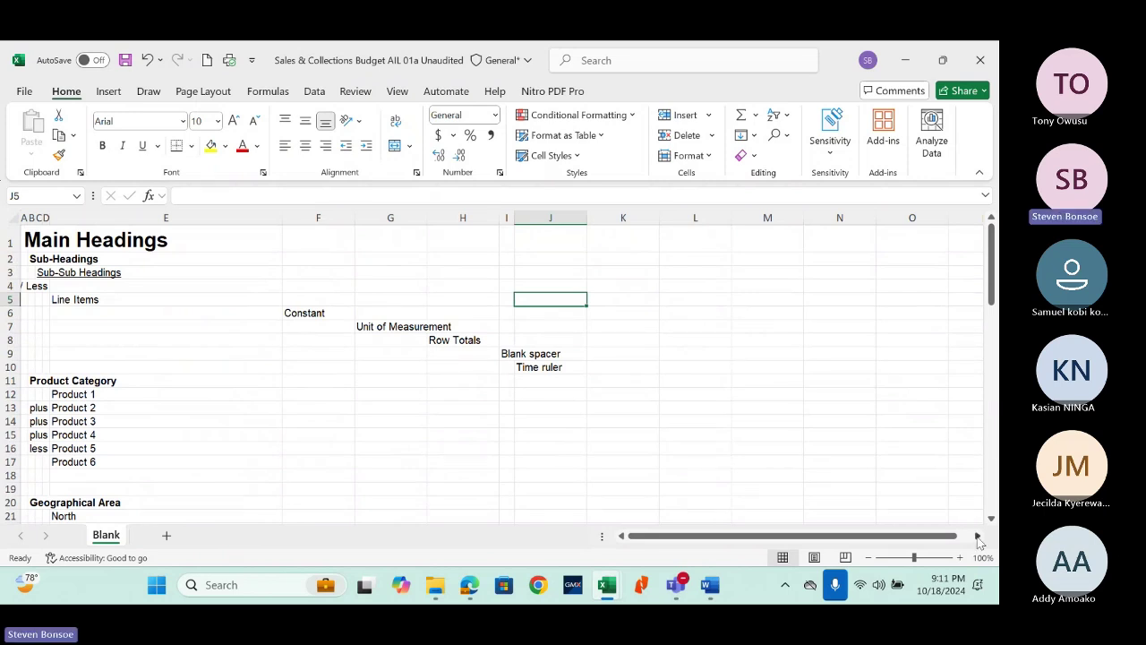
drag(978, 536, 974, 537)
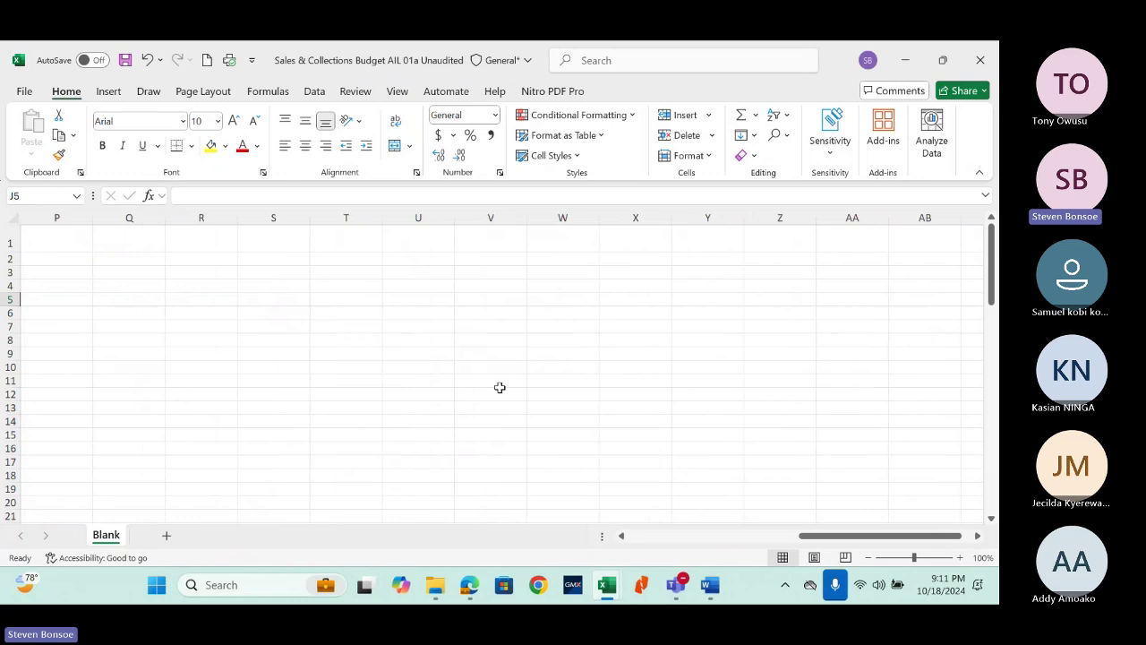
click(636, 537)
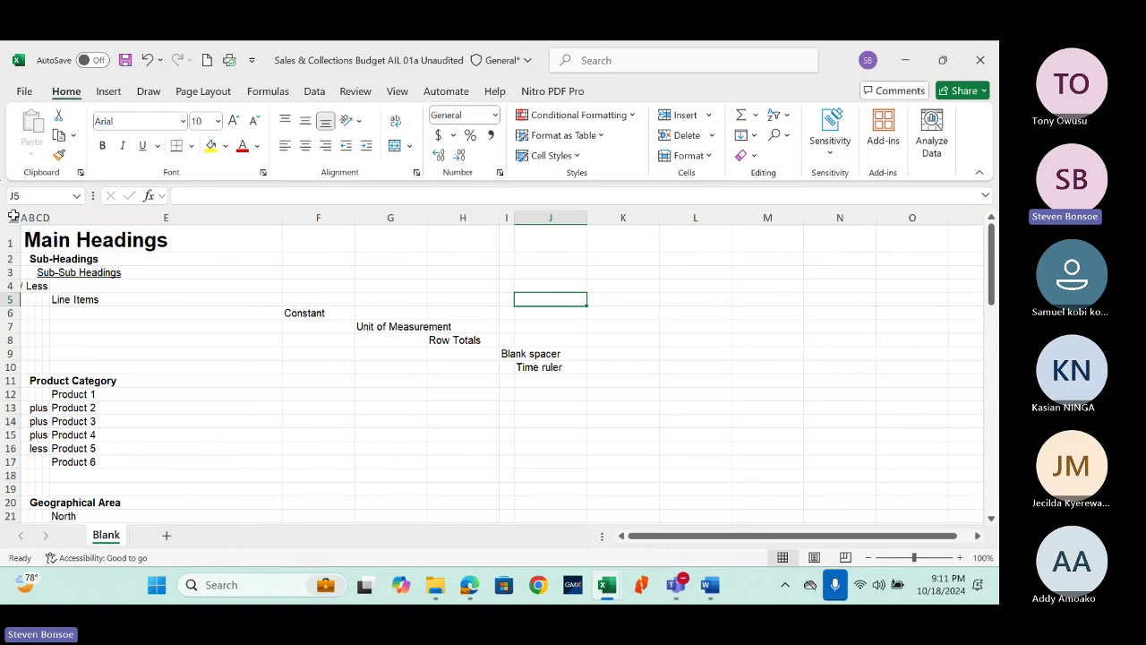
click(13, 217)
click(185, 273)
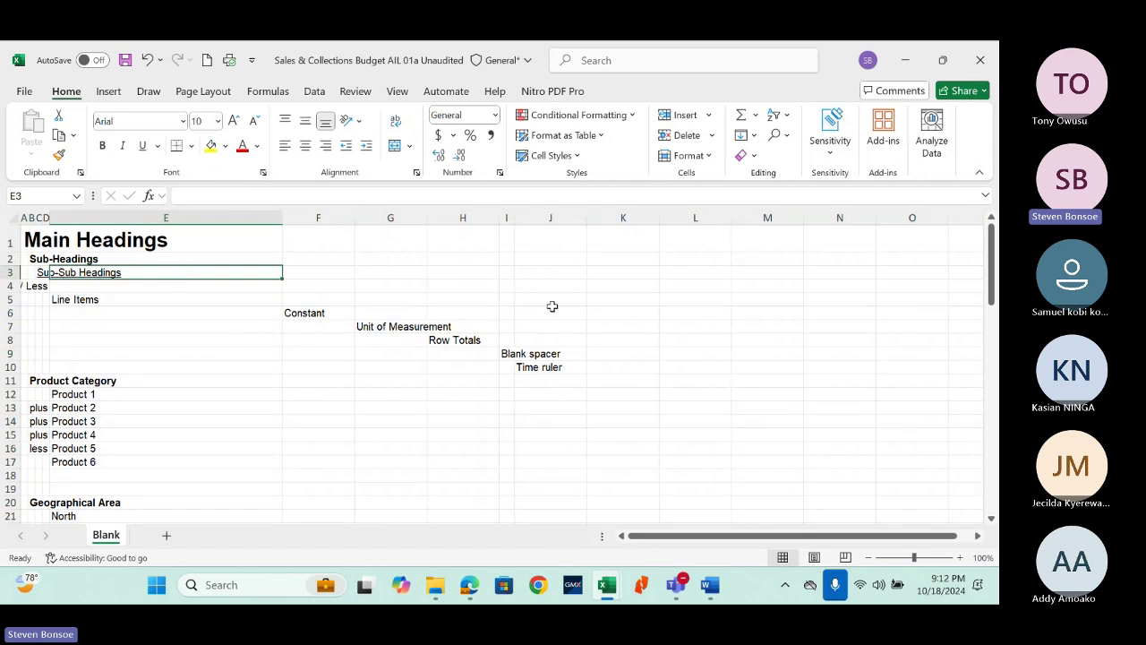
click(609, 303)
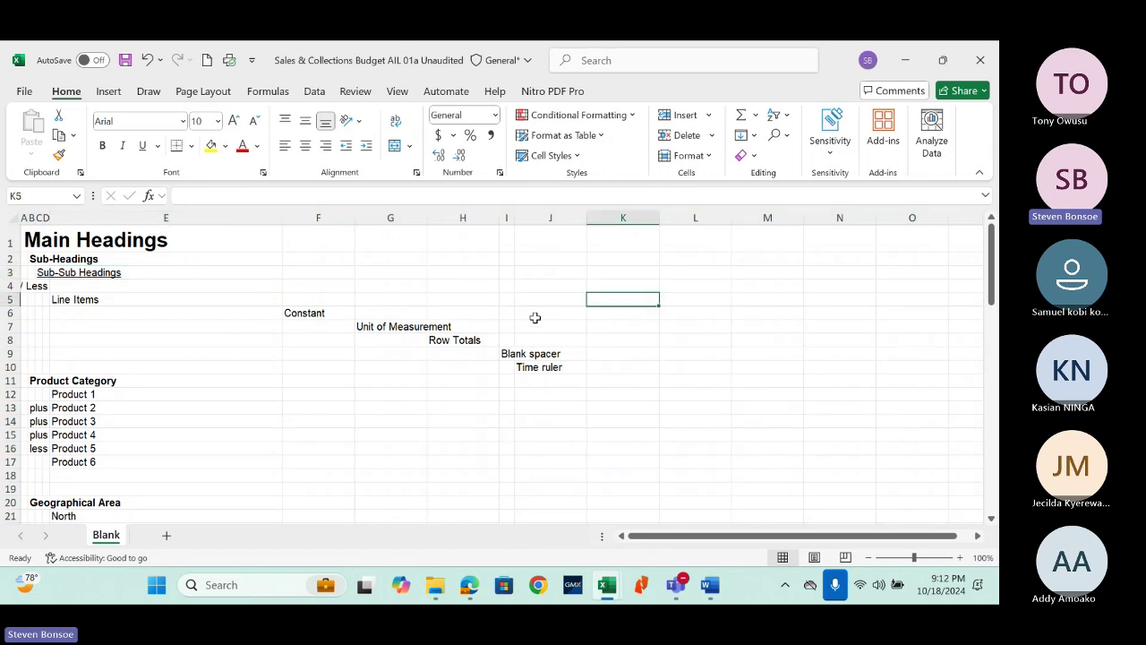
click(550, 299)
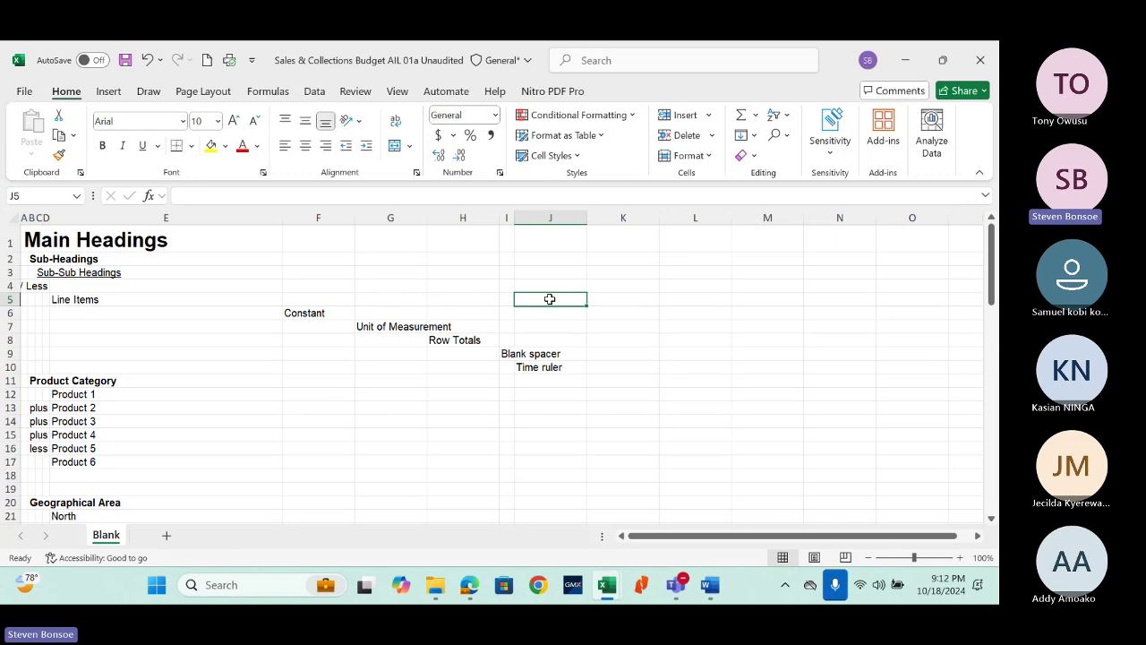
click(546, 311)
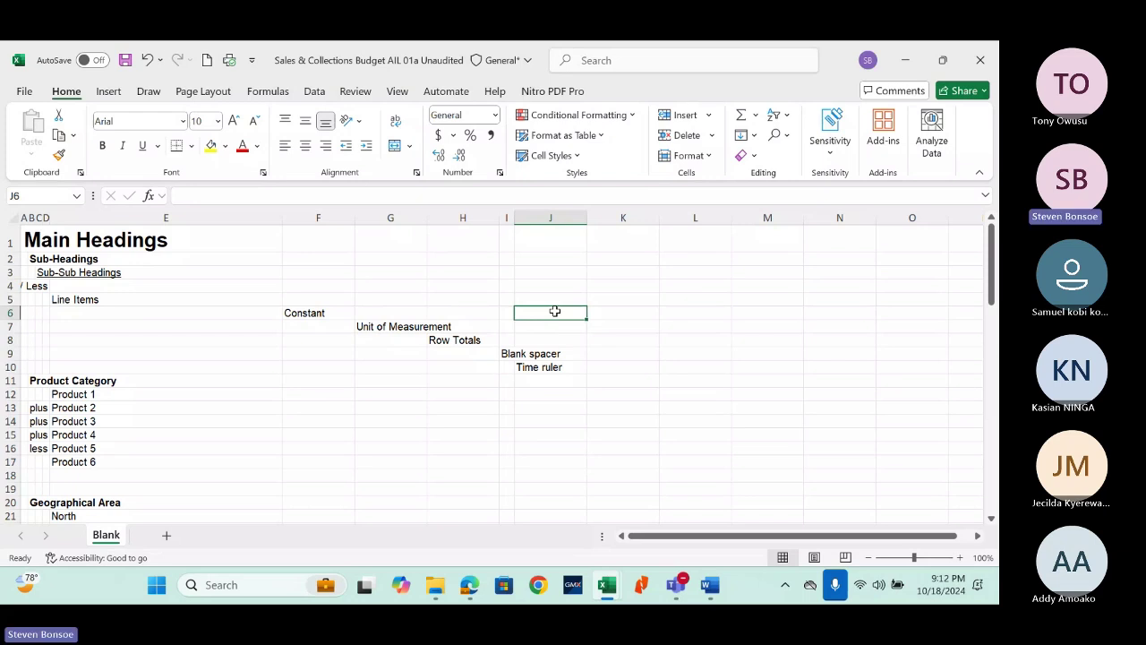
Step: Freeze the panes of the Blank sheet at cell J6, locking rows 1 to 5 and columns A to I
click(399, 93)
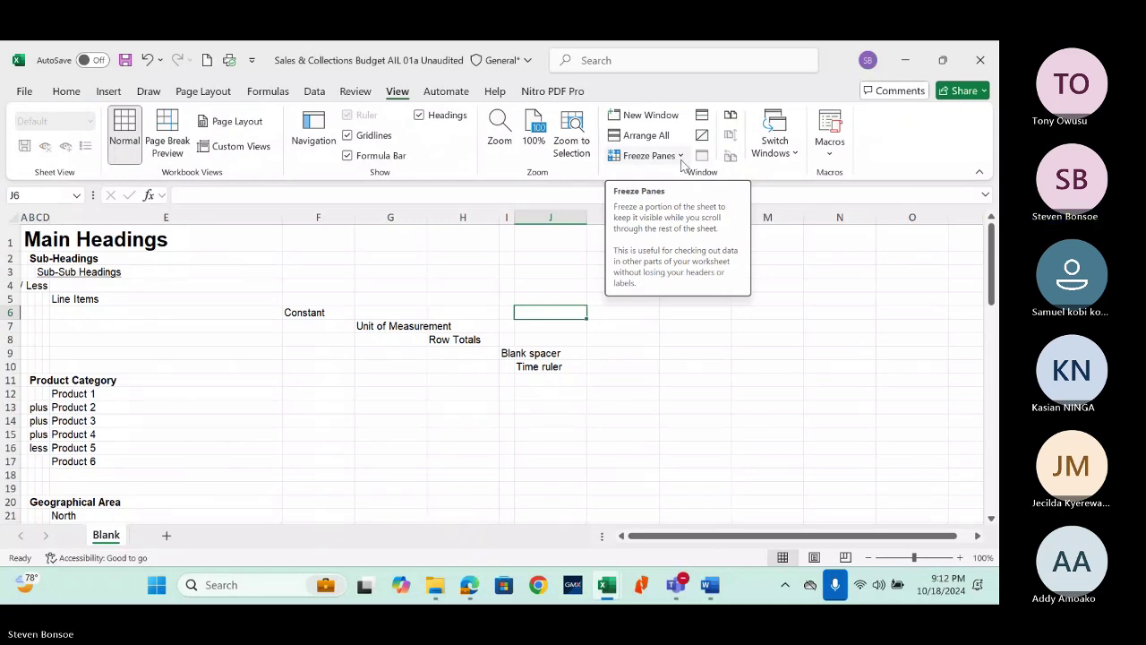
click(678, 158)
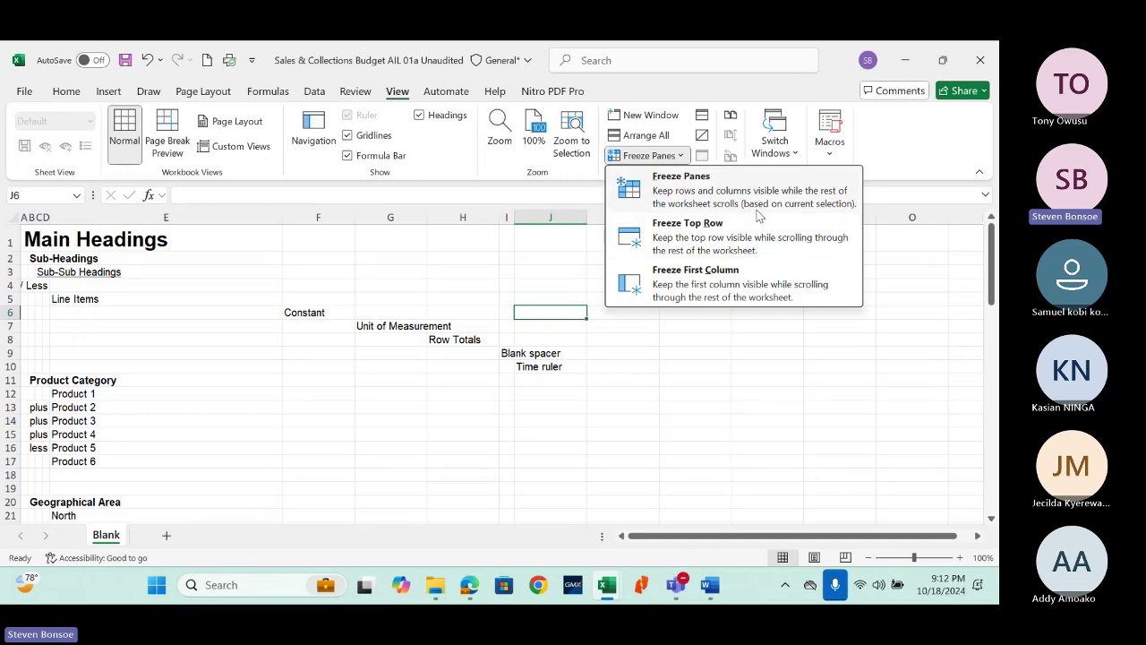
key(Escape)
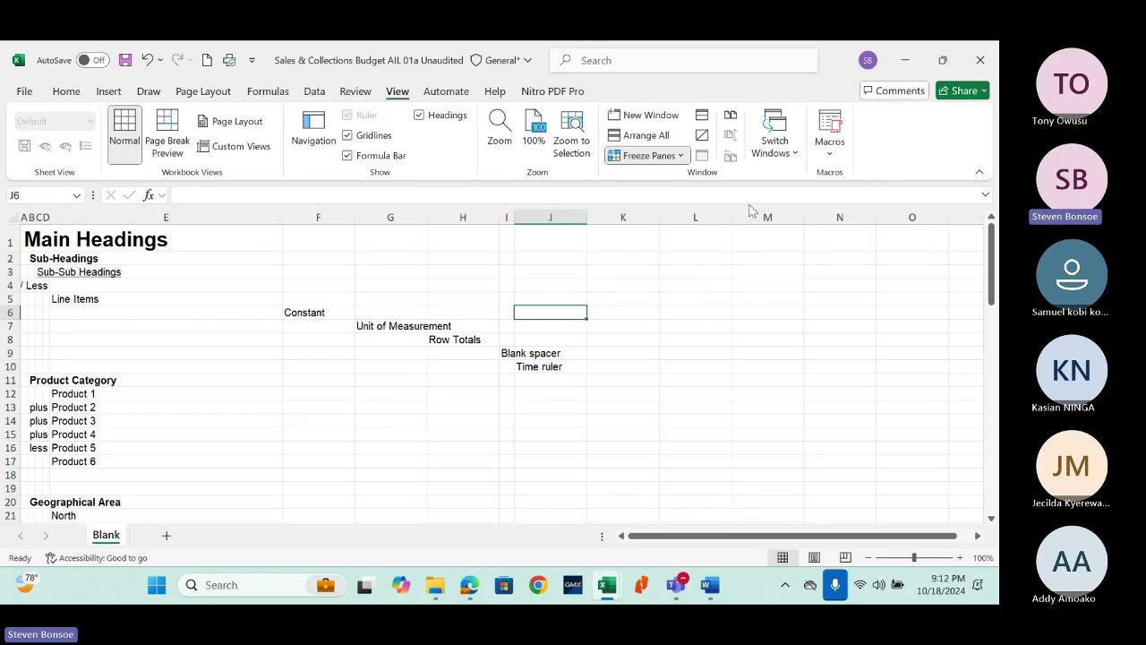
key(alt+w)
key(f)
key(f)
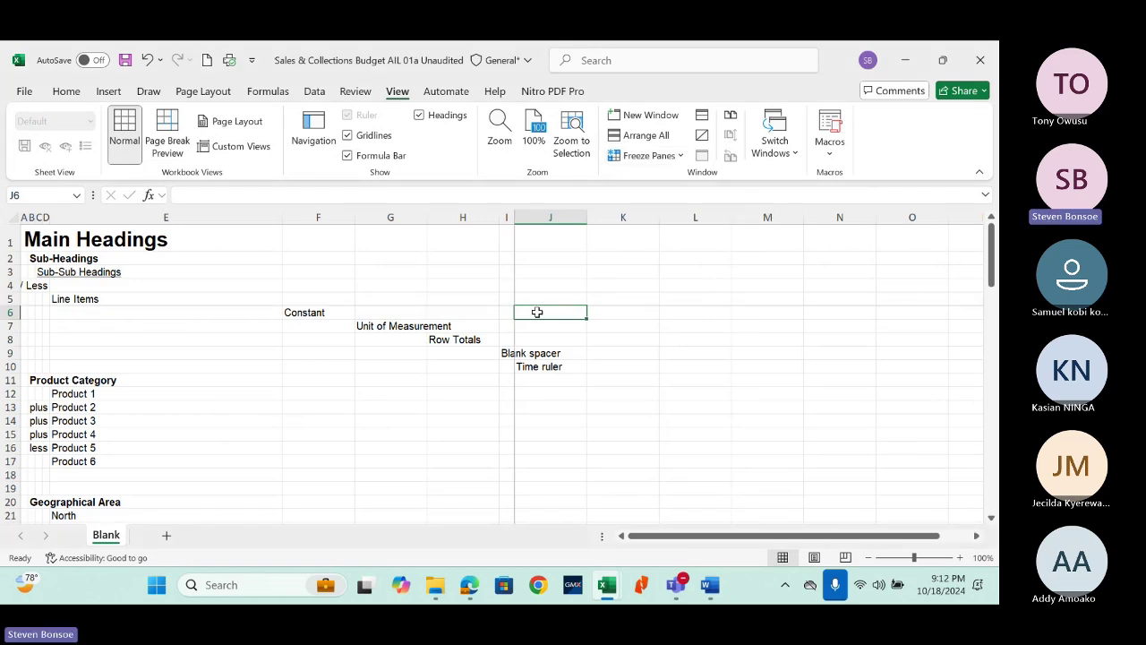
Step: Examine how the frozen heading rows and label columns behave further down and across the Blank sheet
click(990, 520)
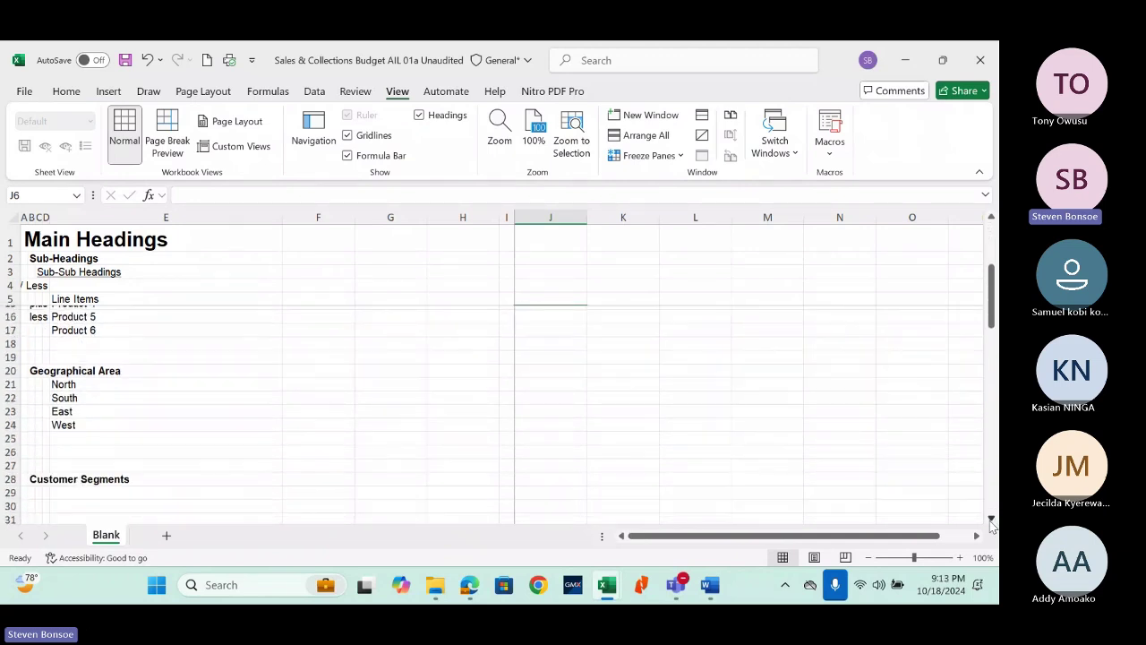
click(990, 520)
click(990, 520)
click(990, 520)
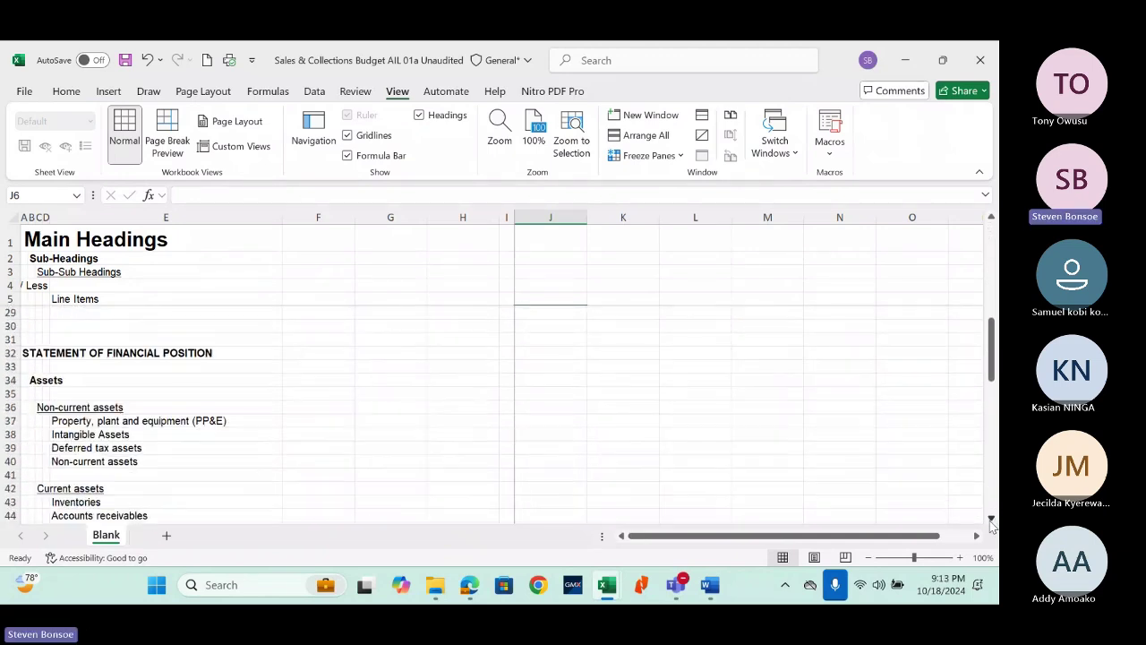
scroll(991, 524, down, 3)
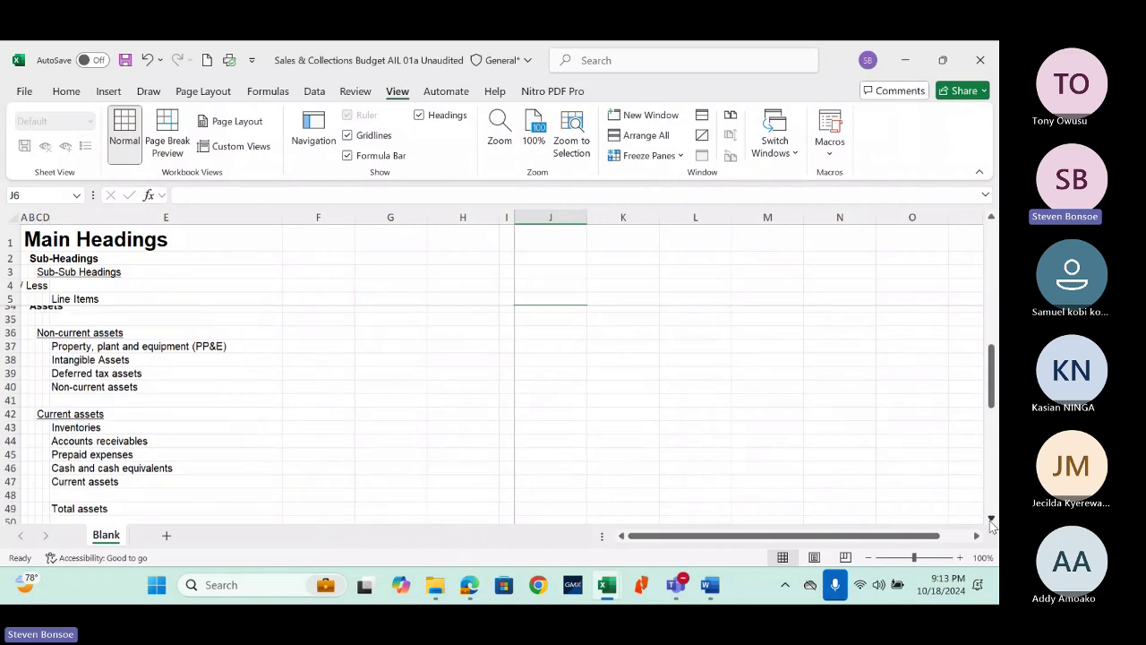
scroll(991, 524, down, 4)
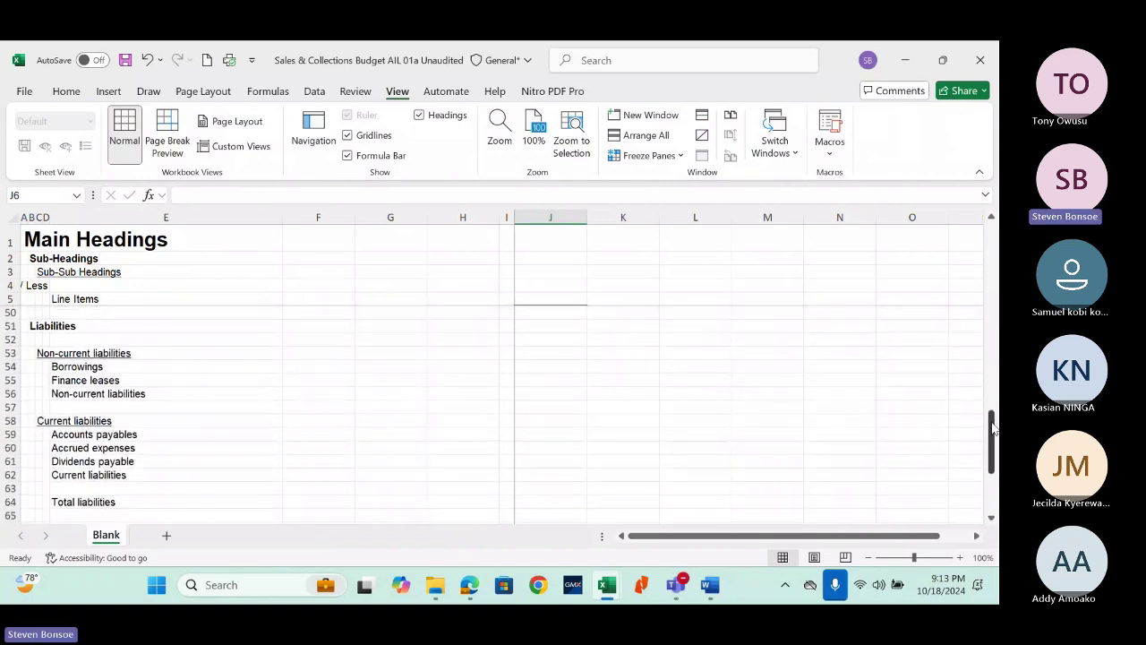
drag(991, 425, 990, 230)
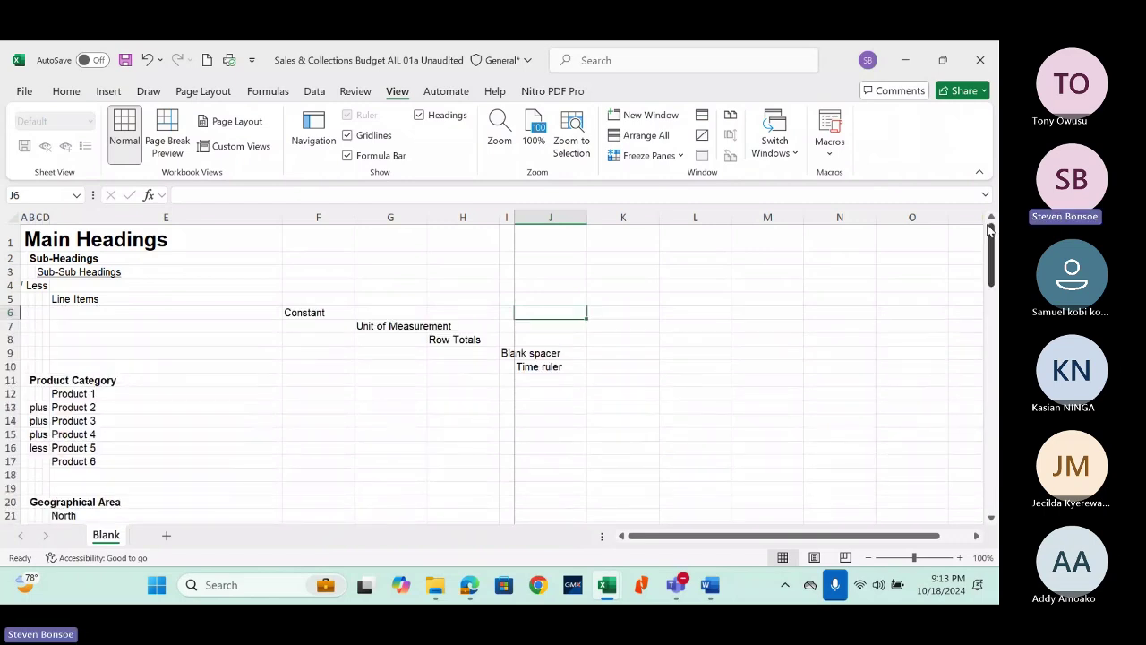
click(976, 535)
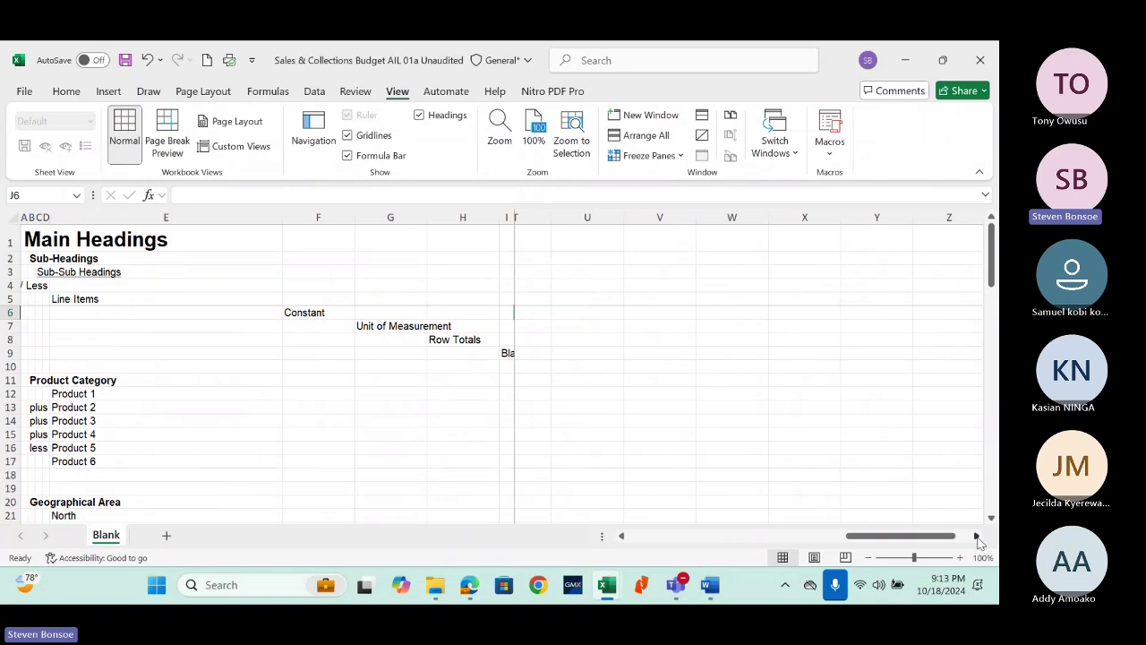
click(976, 535)
drag(653, 543, 634, 541)
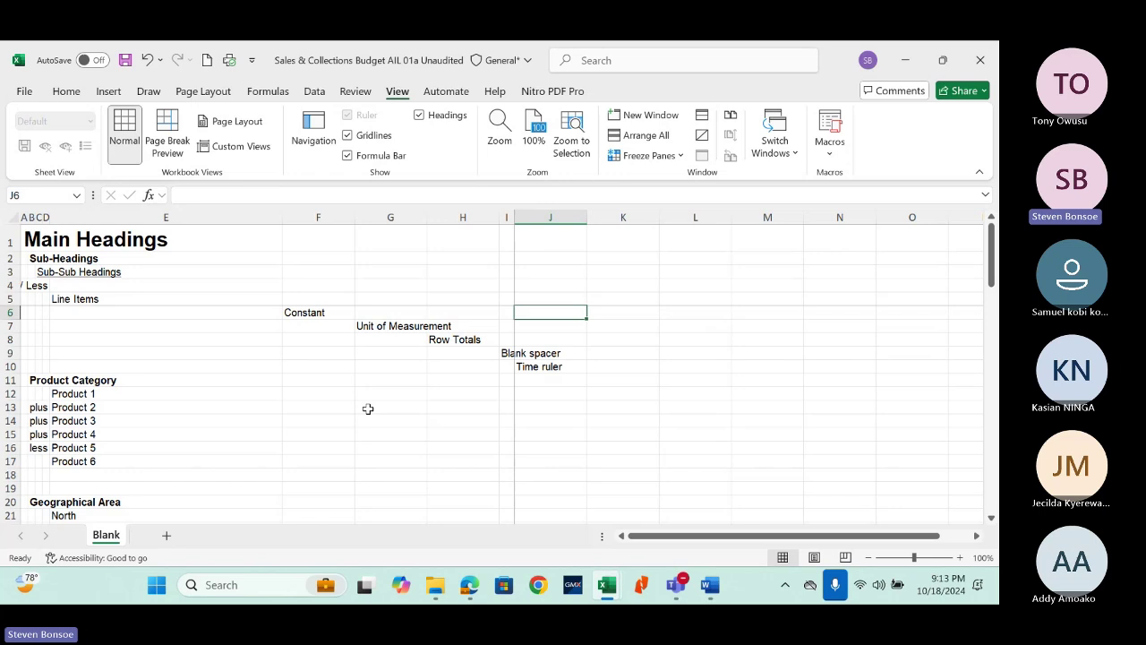
Step: Zoom the Blank sheet out to 10% to view the whole layout and return it to 100%
click(866, 556)
click(867, 557)
click(866, 557)
click(867, 557)
click(867, 557)
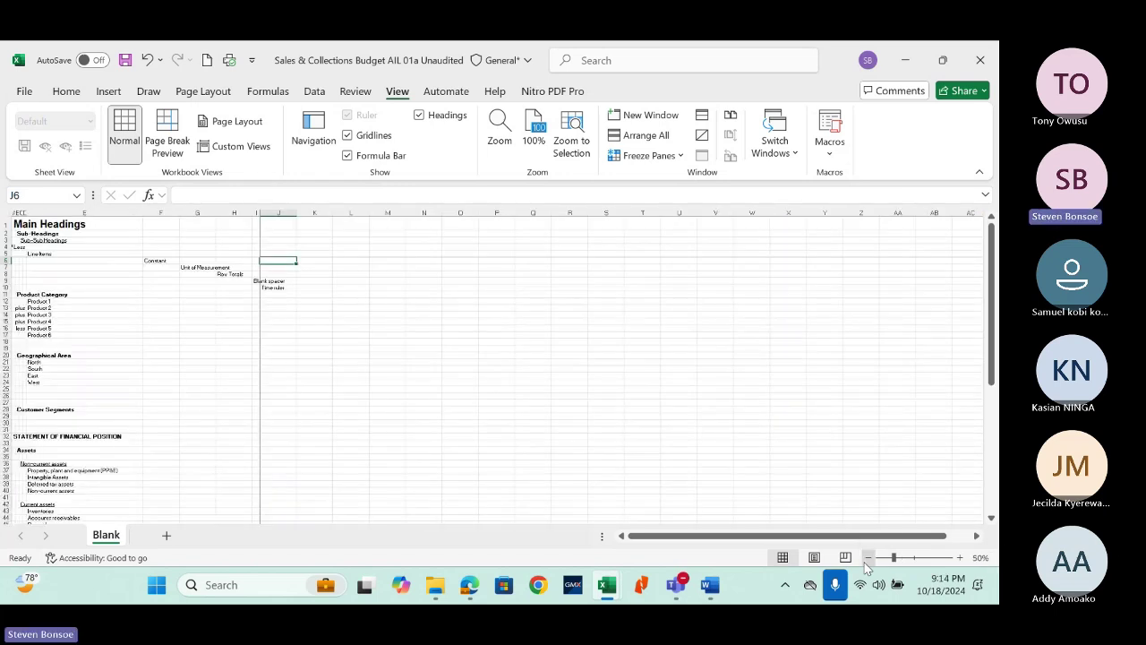
click(866, 557)
click(866, 557)
click(867, 557)
click(867, 557)
click(959, 557)
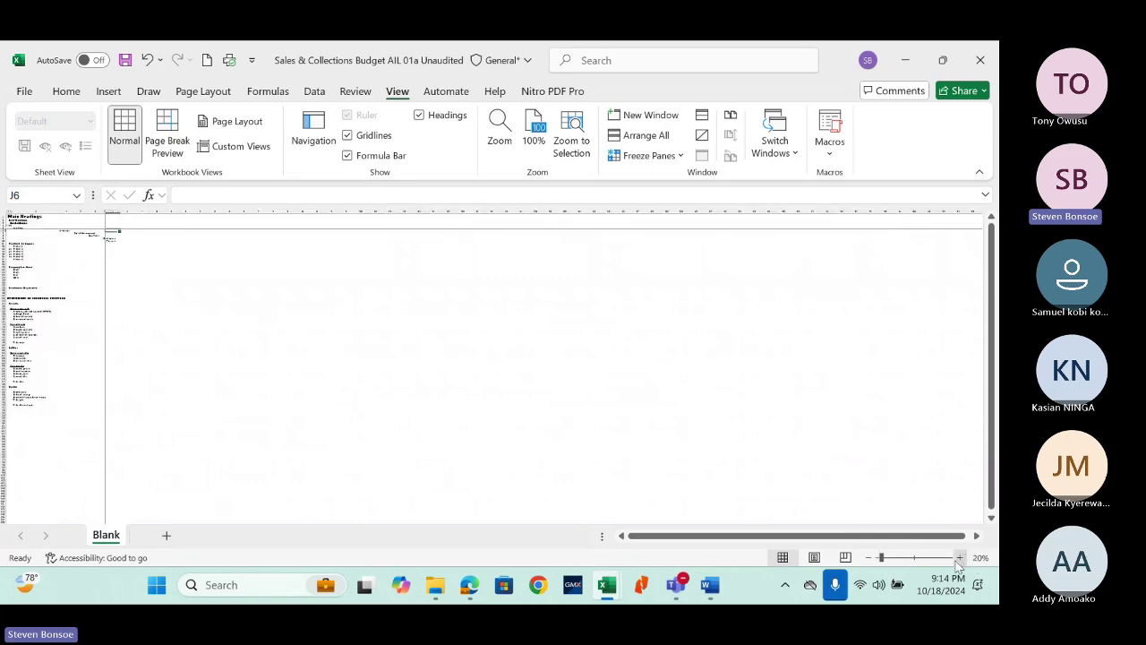
click(959, 557)
click(959, 557)
click(959, 557)
click(959, 557)
click(959, 556)
click(959, 557)
click(959, 557)
click(959, 557)
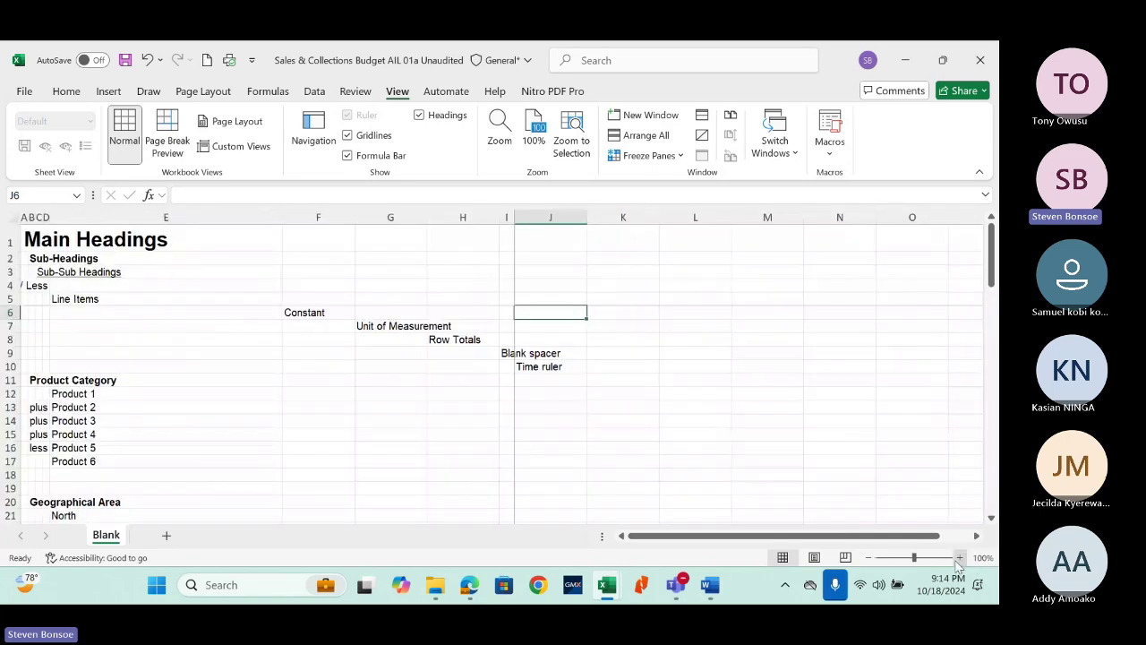
Step: Zoom in on the Blank sheet's headings up to 190% and reset the zoom to 100%
click(959, 557)
click(959, 557)
click(959, 557)
click(958, 557)
click(958, 557)
click(959, 557)
click(959, 557)
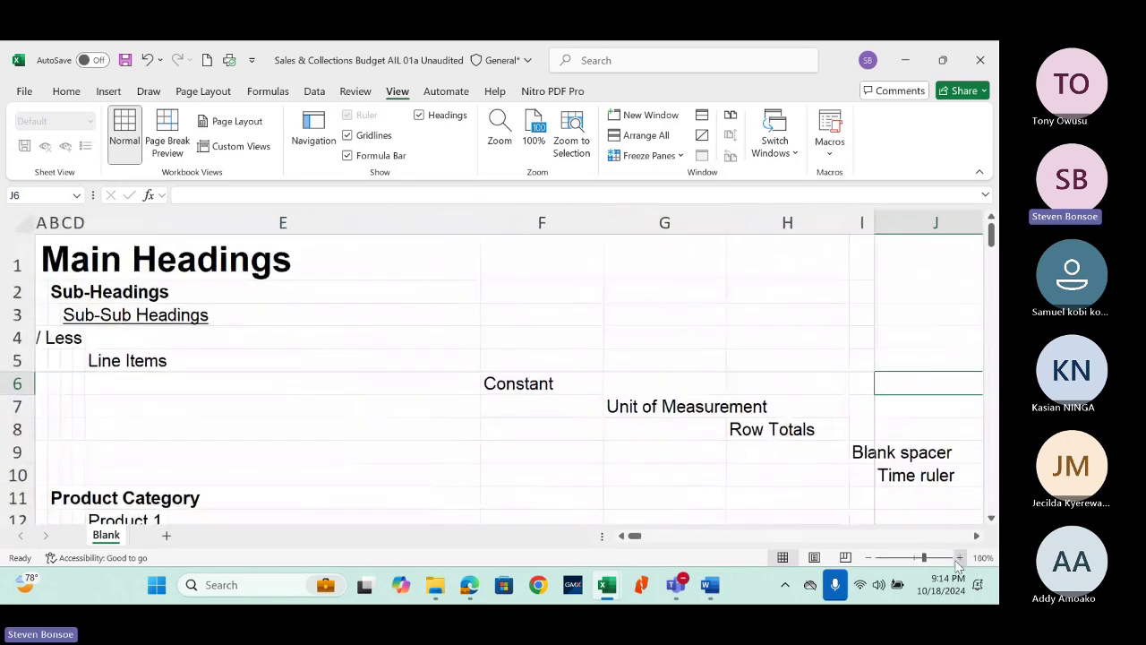
click(959, 557)
click(959, 557)
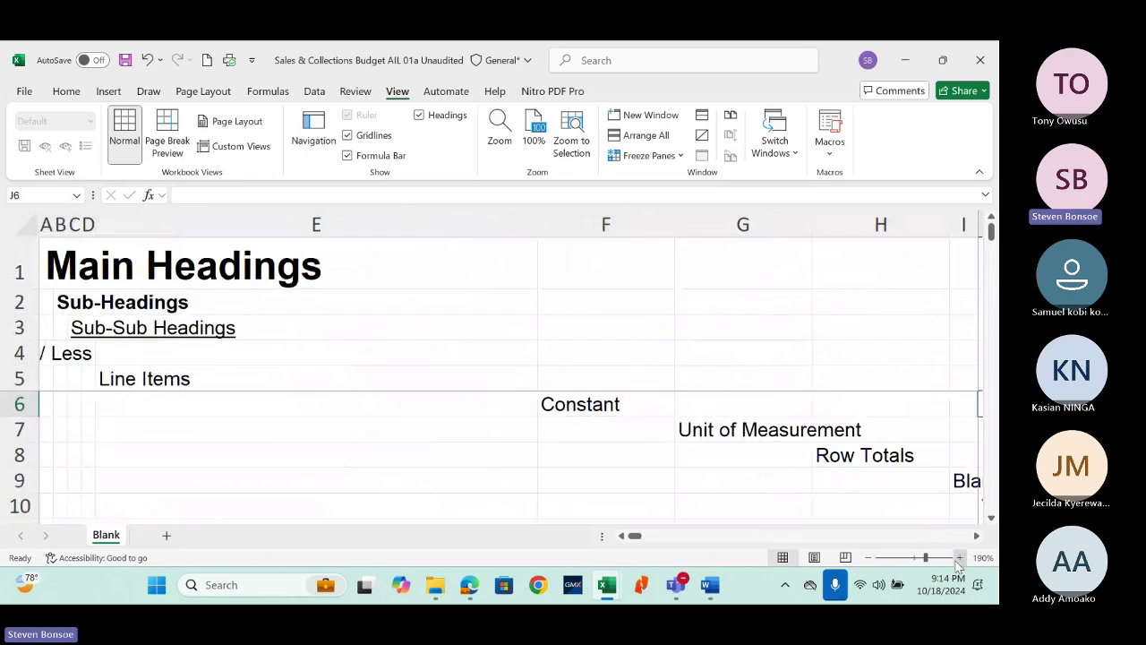
click(914, 556)
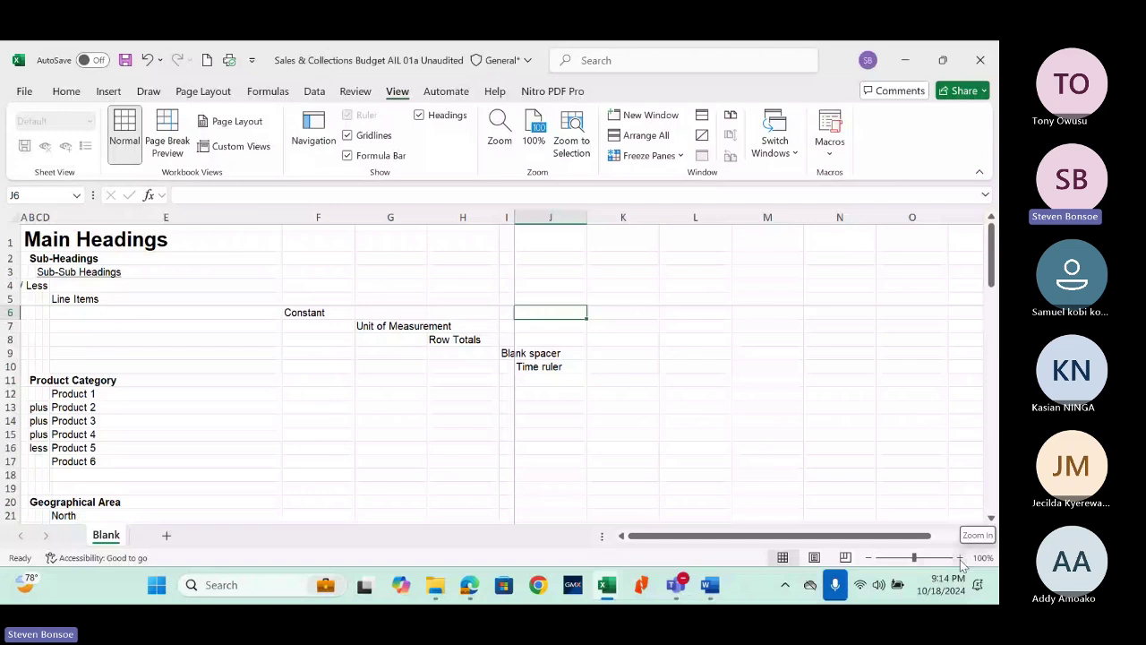
Step: Compare the sheet at 120% and at the 10% zoom level, and restore the zoom to 100%
click(959, 558)
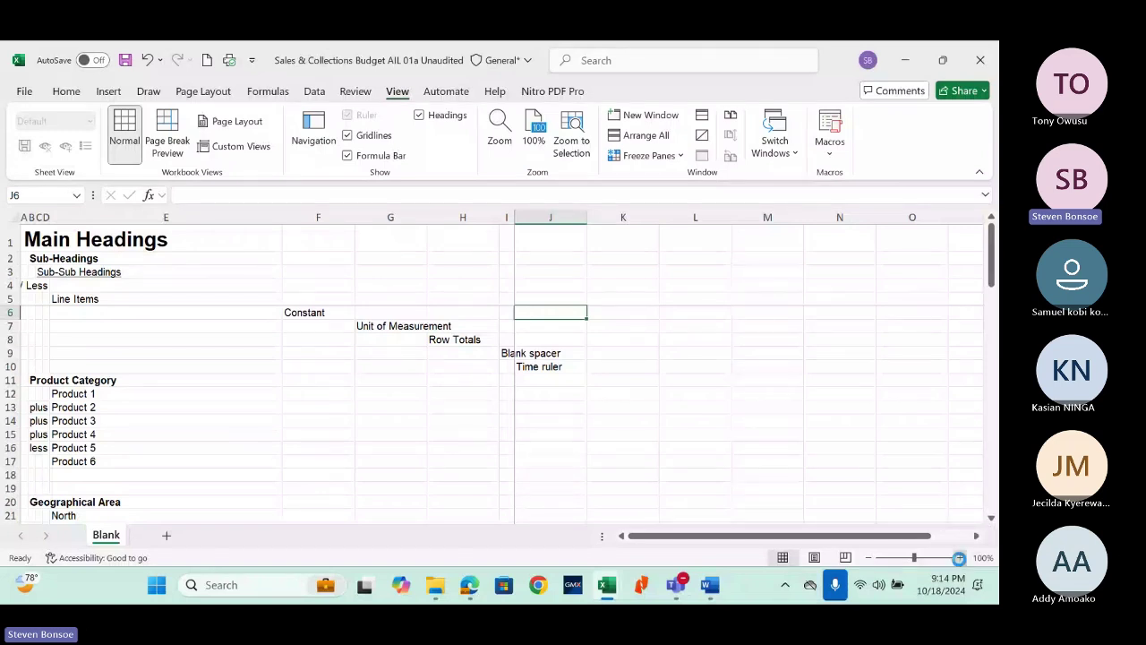
click(959, 557)
click(870, 559)
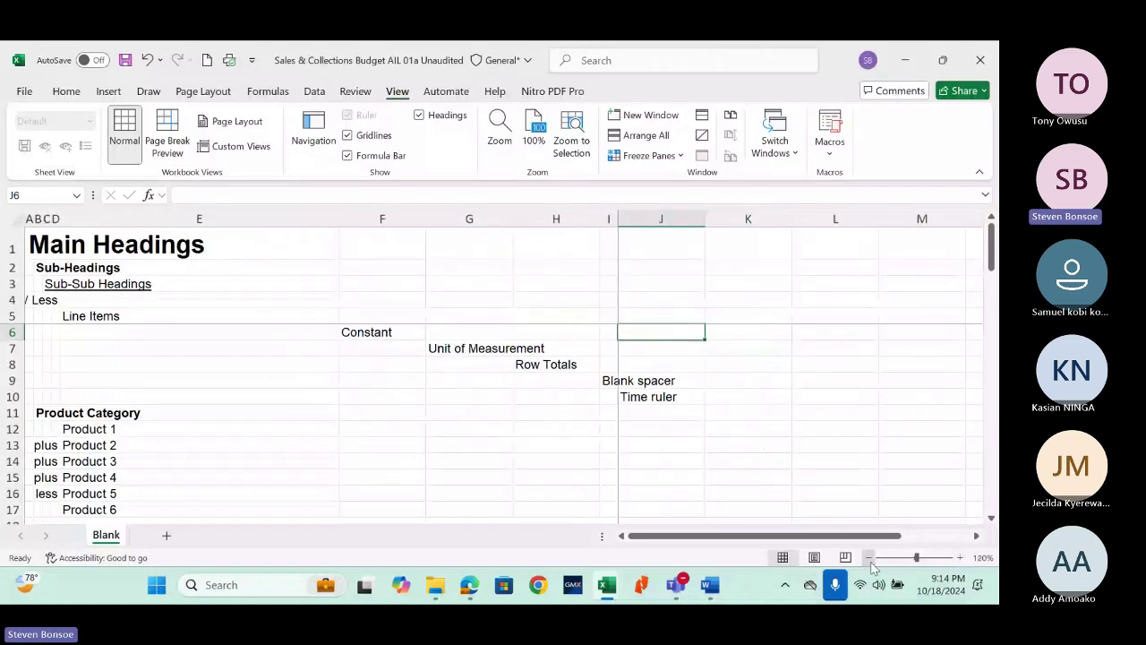
click(869, 558)
click(869, 557)
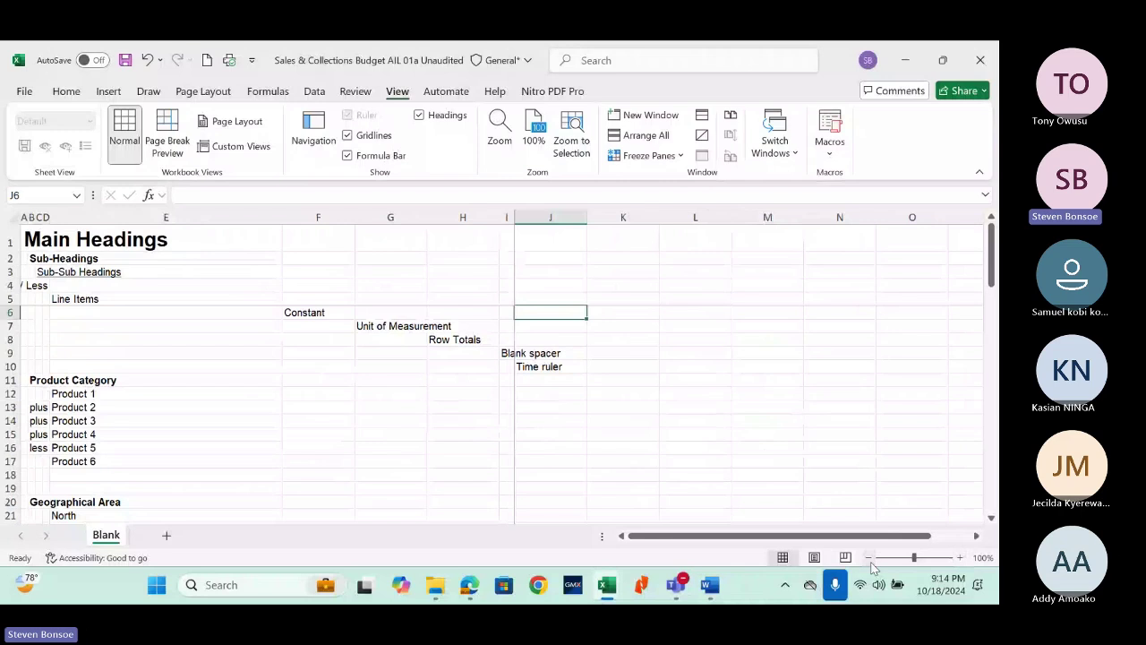
click(869, 558)
click(870, 557)
click(870, 558)
click(870, 558)
click(869, 558)
click(870, 558)
click(869, 558)
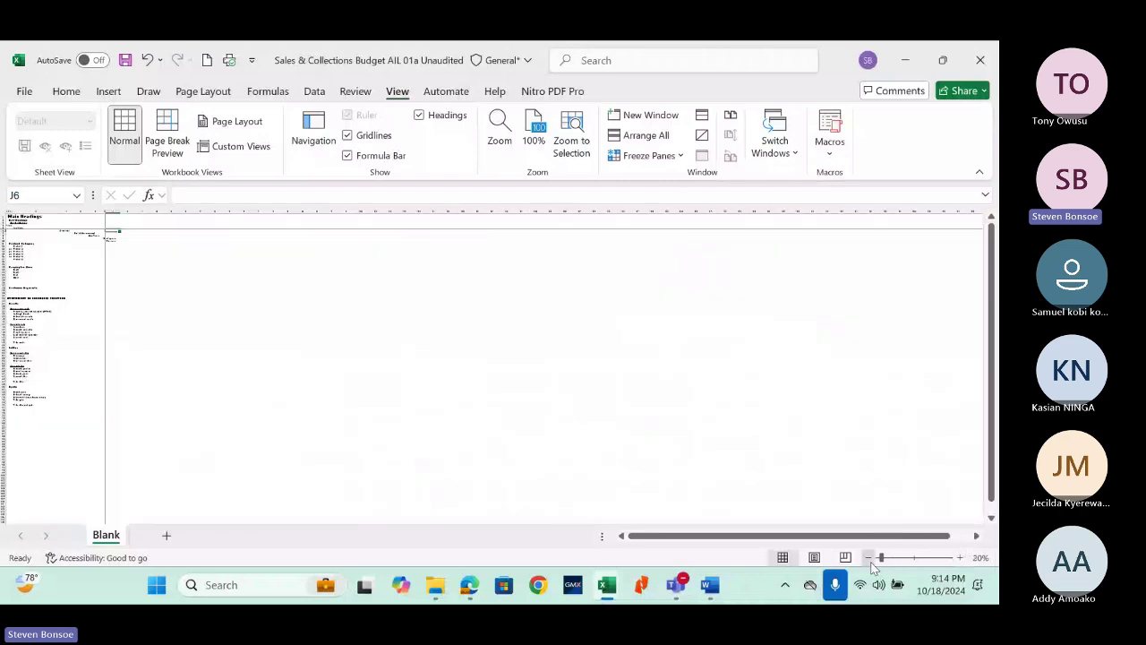
click(869, 558)
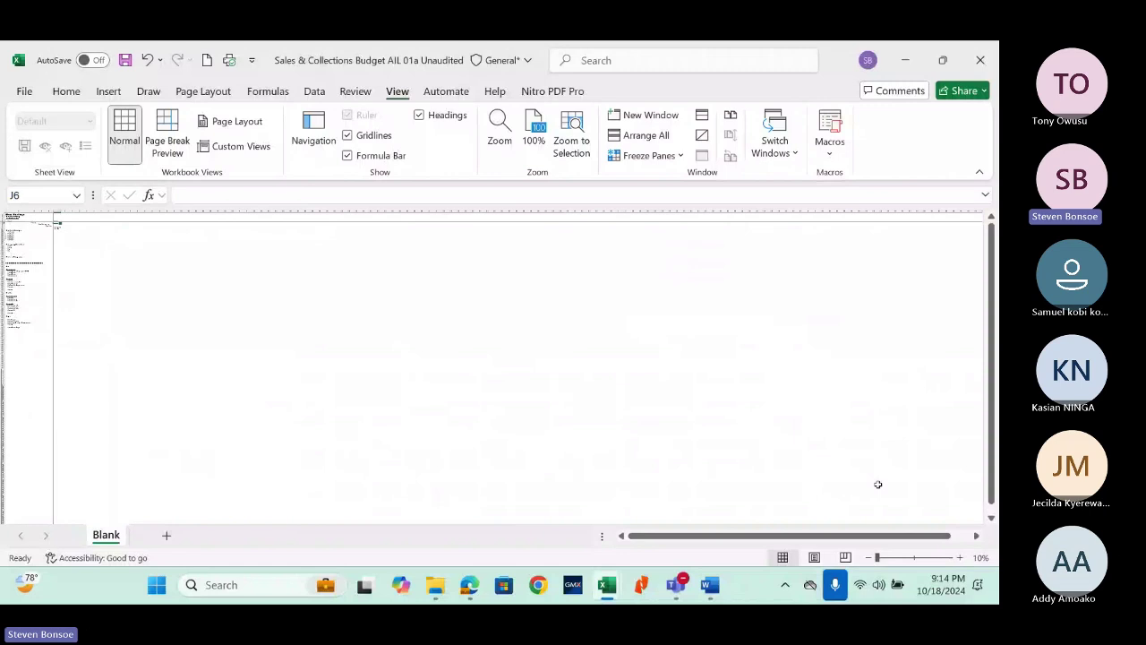
click(914, 557)
Step: Set the sheet's zoom to 80%, select cell K9 and save the workbook
click(960, 556)
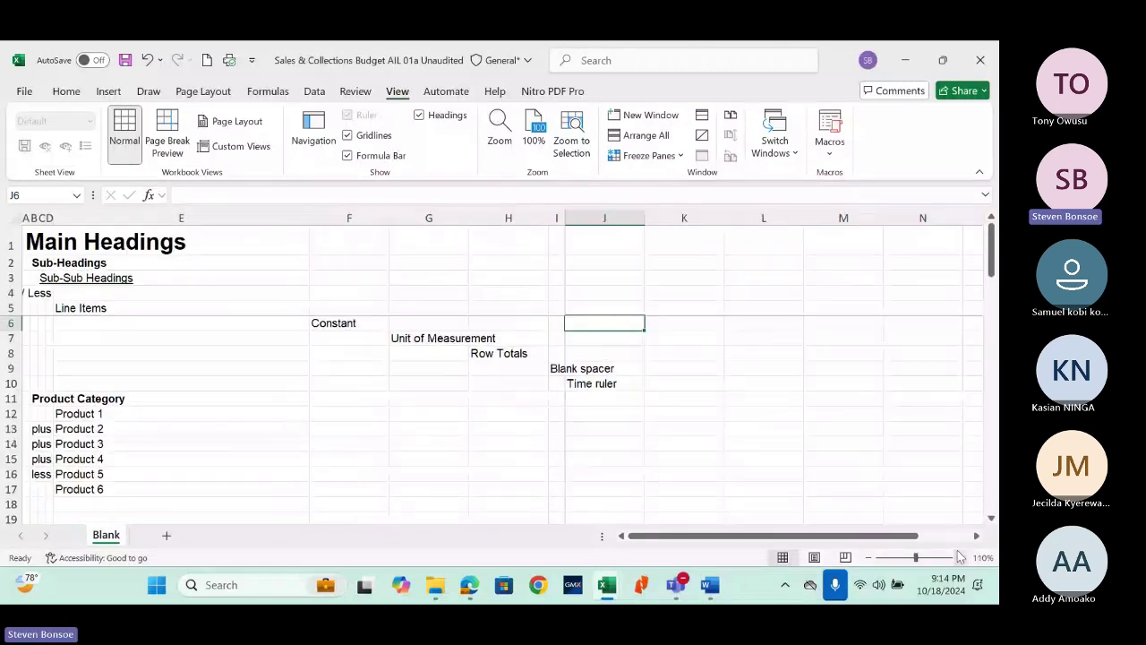
click(869, 559)
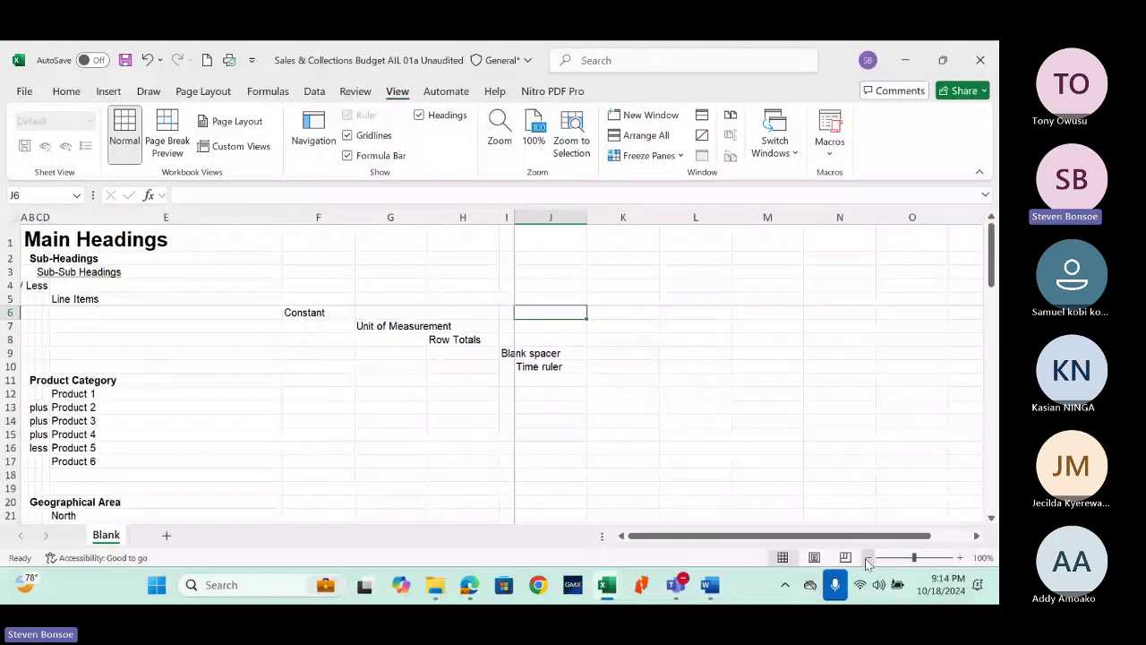
click(867, 558)
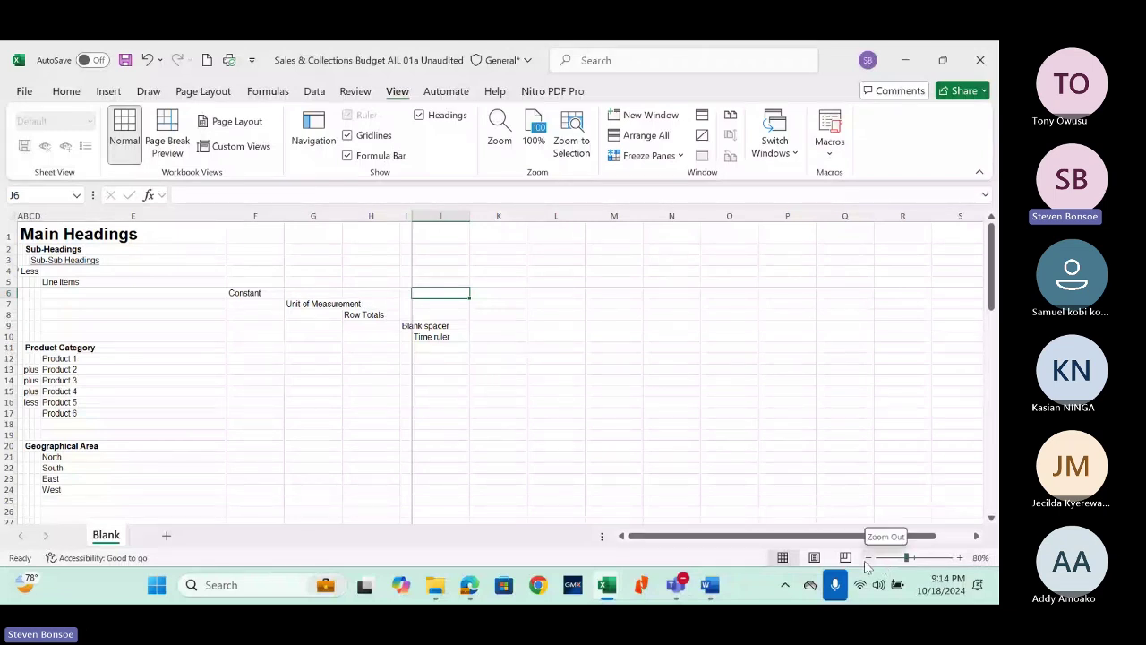
click(499, 325)
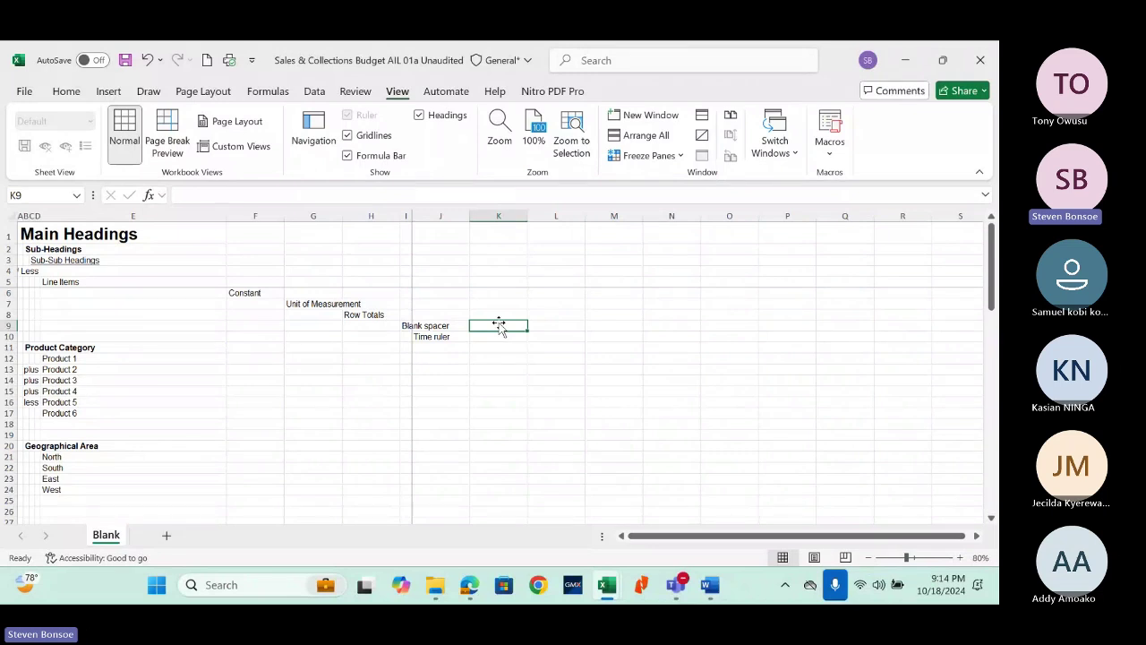
click(126, 61)
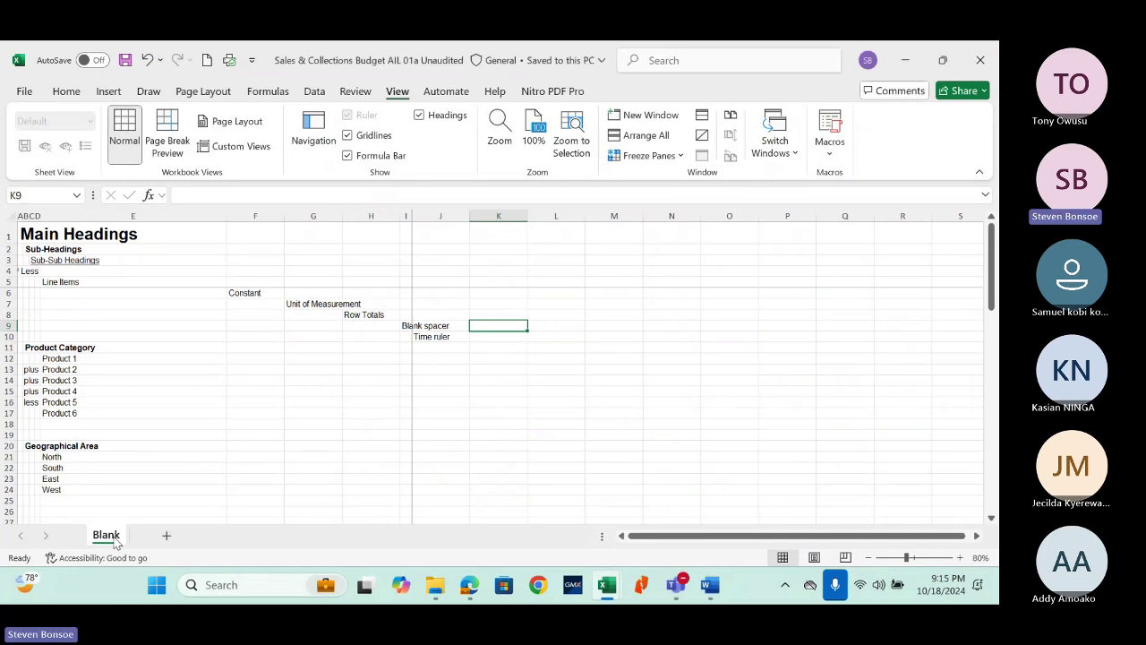
Step: Rename the Blank sheet as Guide
double_click(105, 535)
text(Guide)
key(Return)
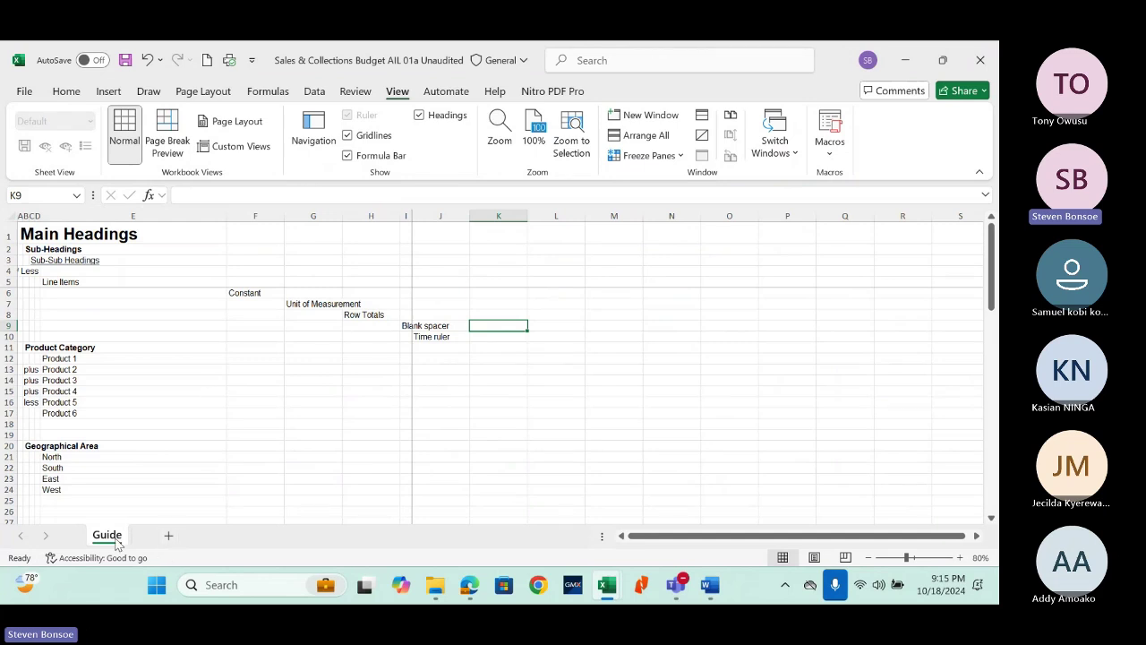
Step: Duplicate the Guide sheet directly after the original and delete the duplicate, Guide (2)
ctrl+drag(120, 541, 149, 535)
double_click(152, 536)
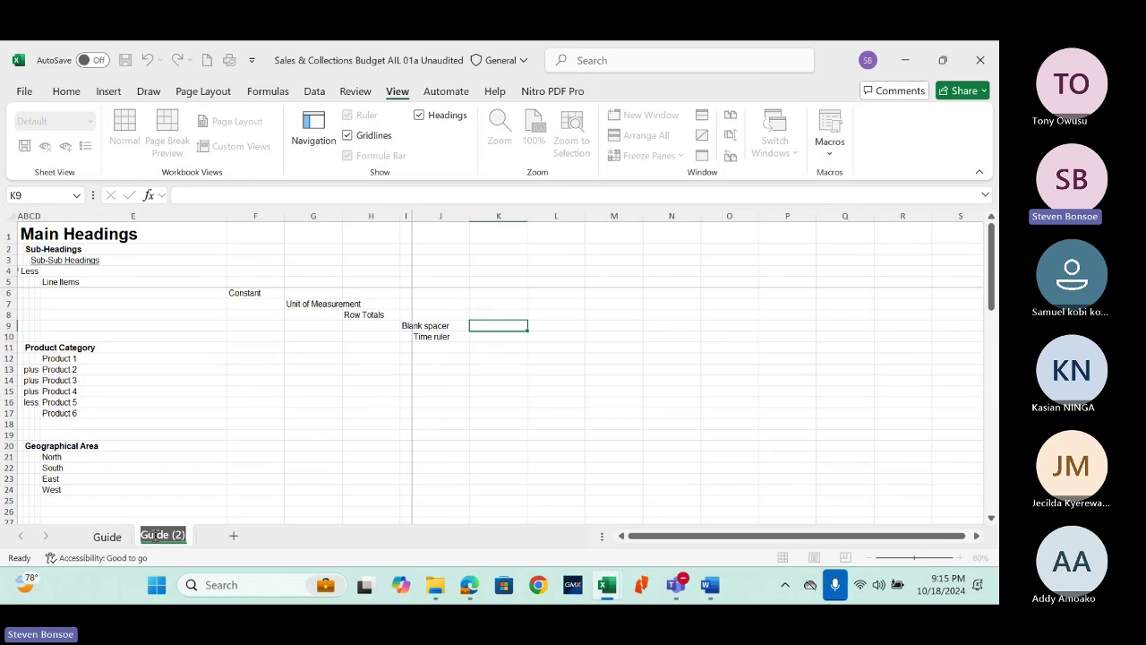
key(Return)
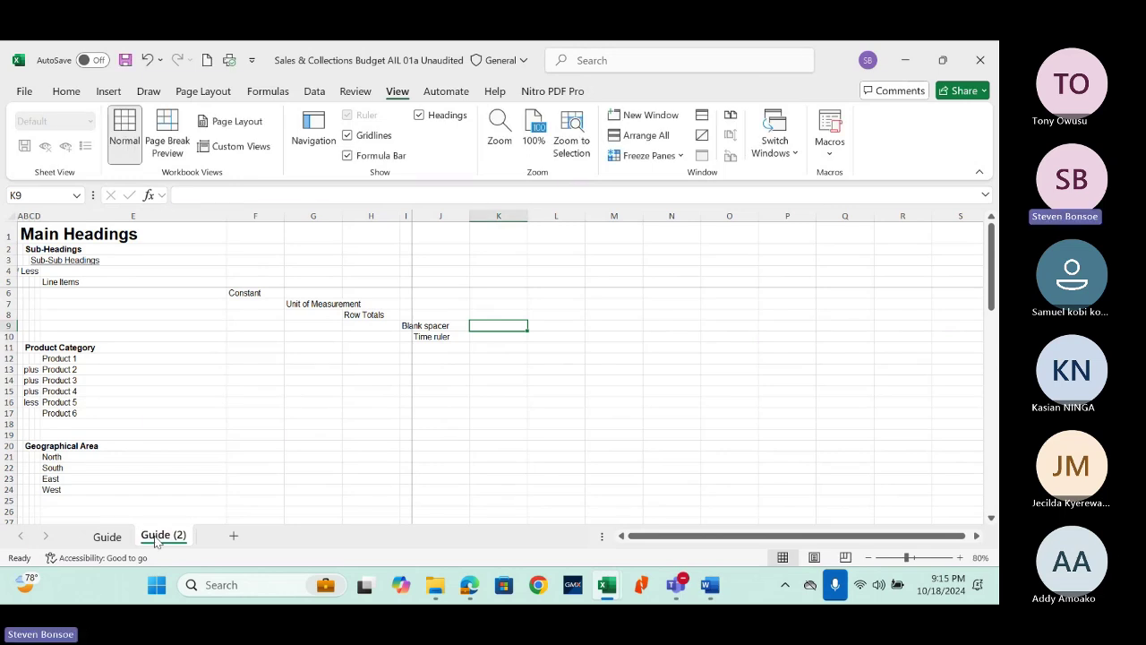
right_click(156, 540)
click(234, 315)
click(475, 355)
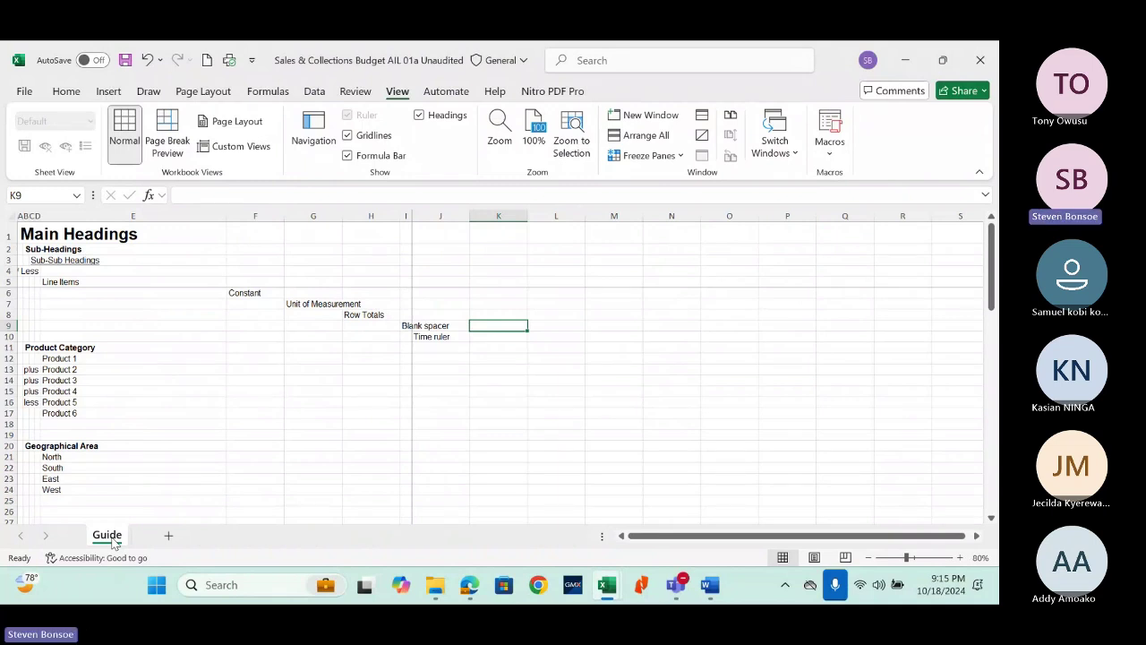
Step: Create a copy of the Guide sheet and place it directly after the original
right_click(114, 541)
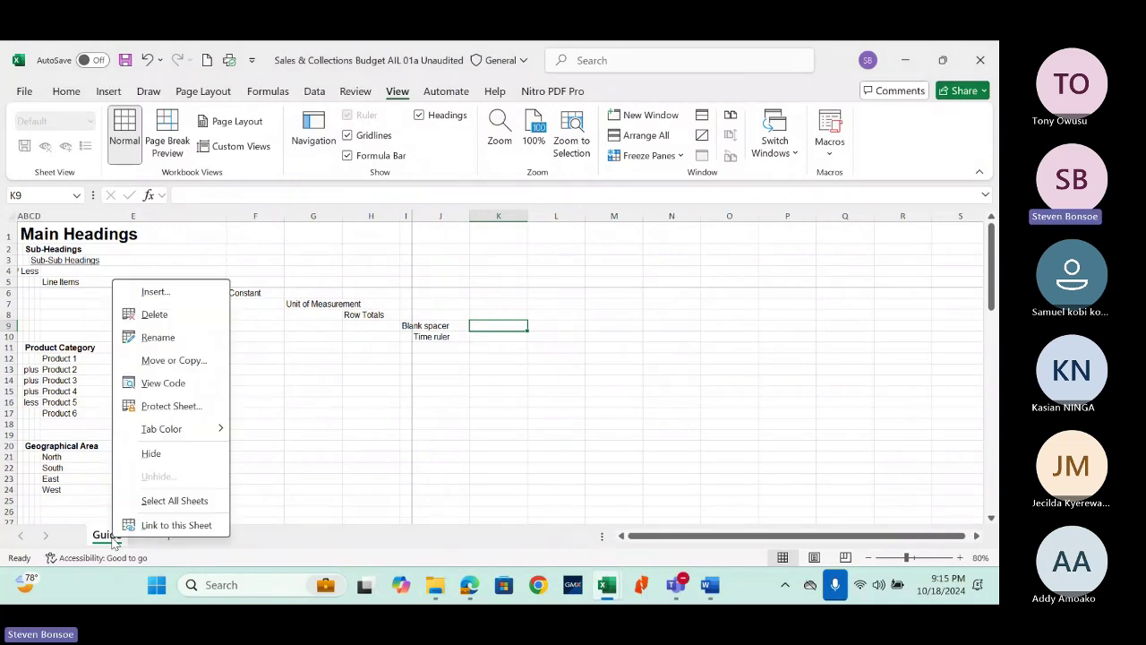
click(174, 360)
click(103, 455)
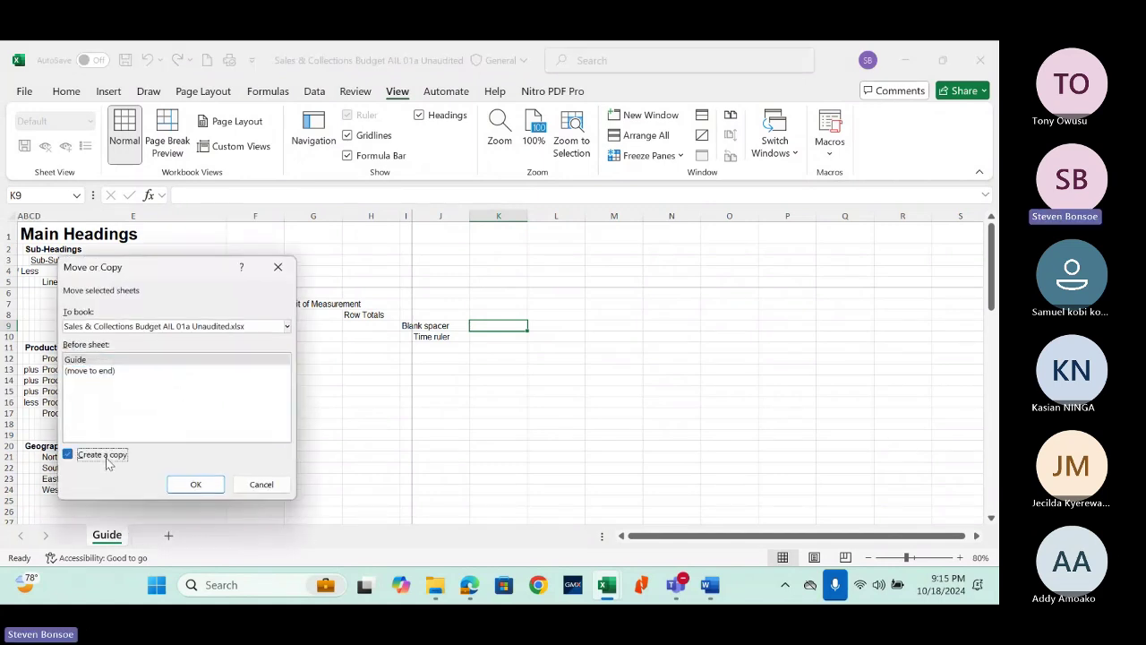
click(190, 484)
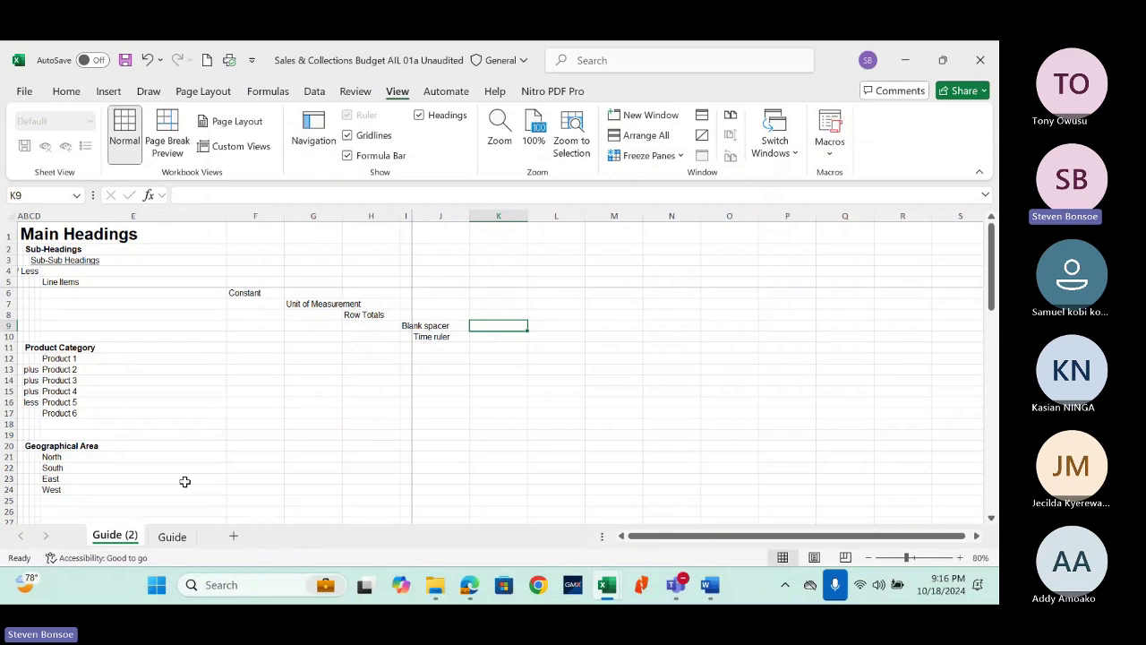
double_click(118, 537)
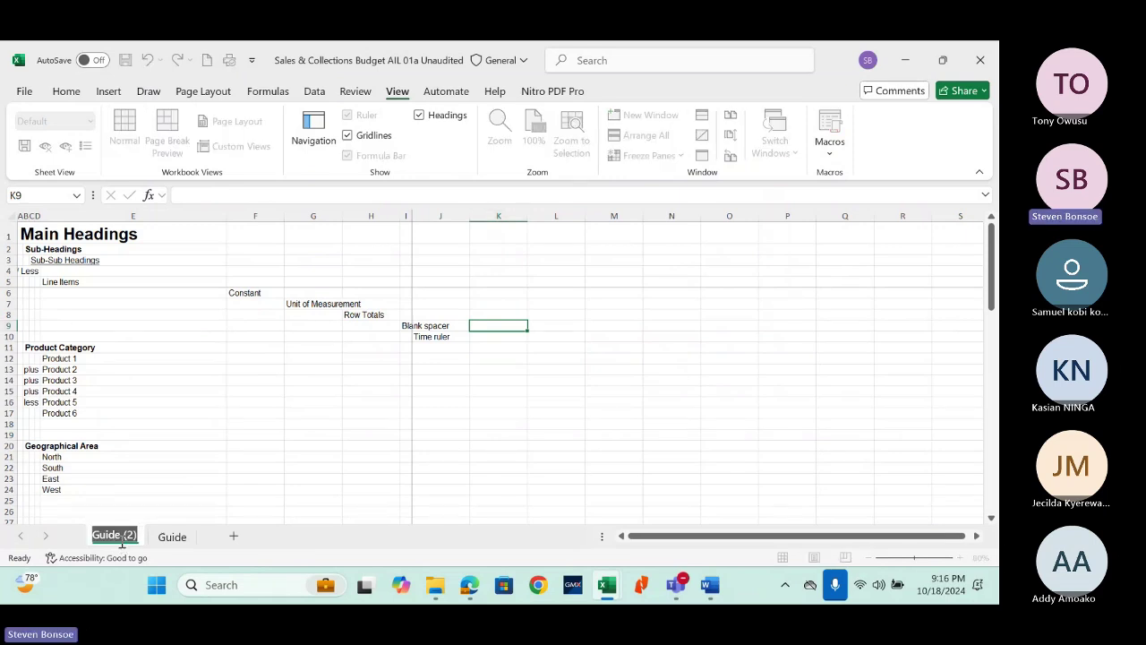
key(Return)
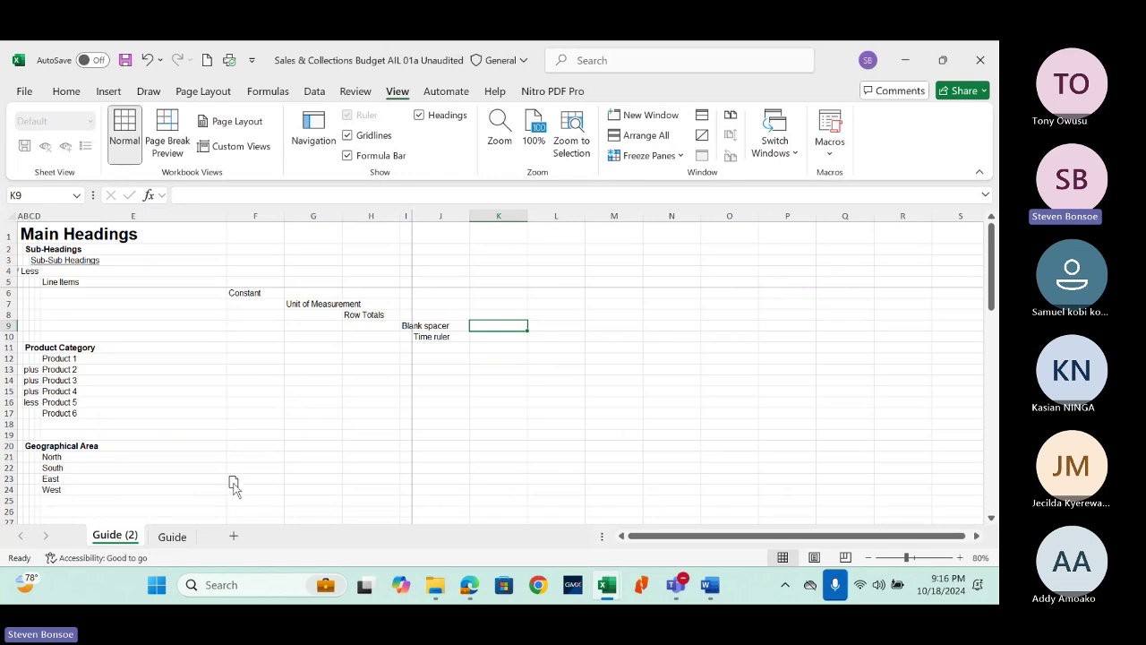
drag(221, 528, 181, 534)
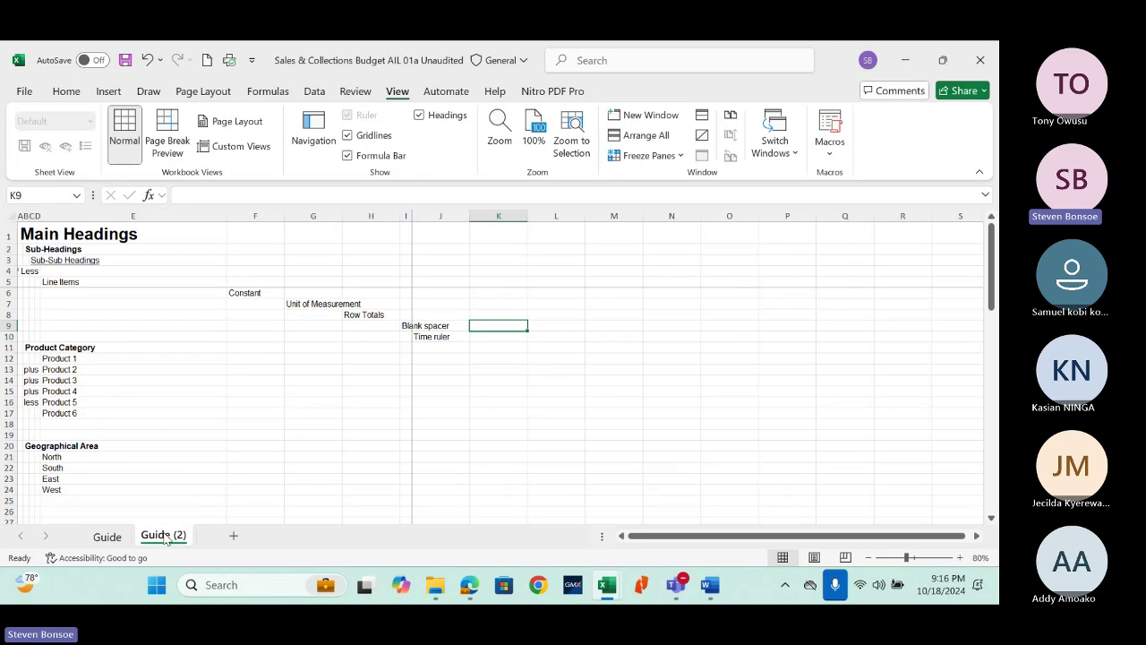
Step: Rename the copied Guide sheet as Blank
double_click(162, 534)
text(B)
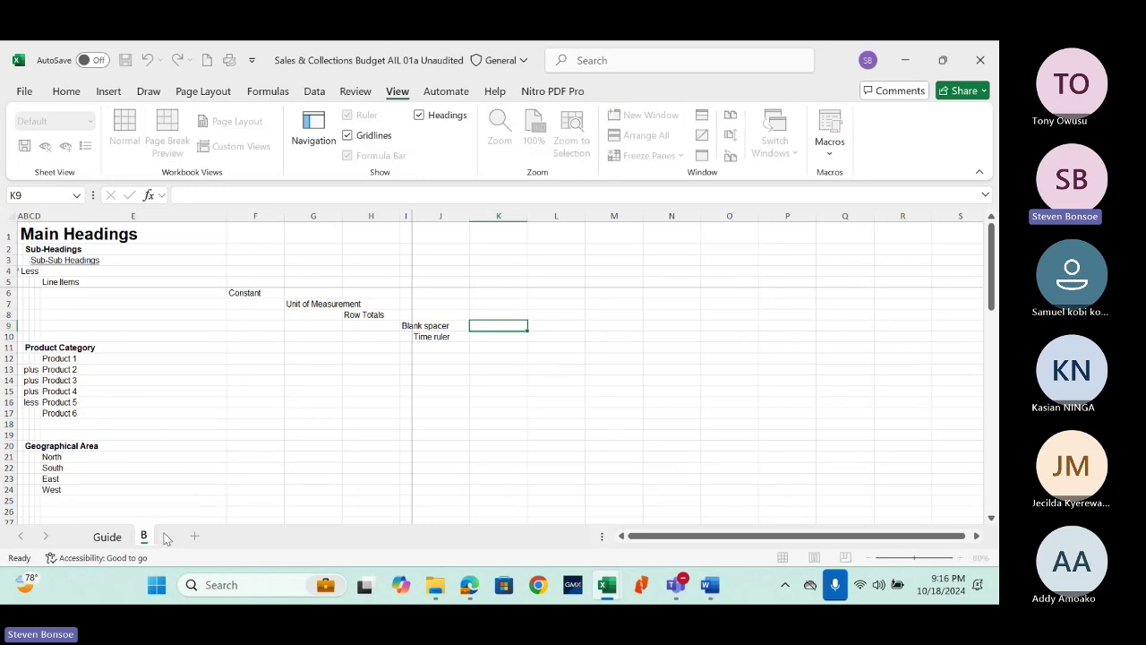
text(lank)
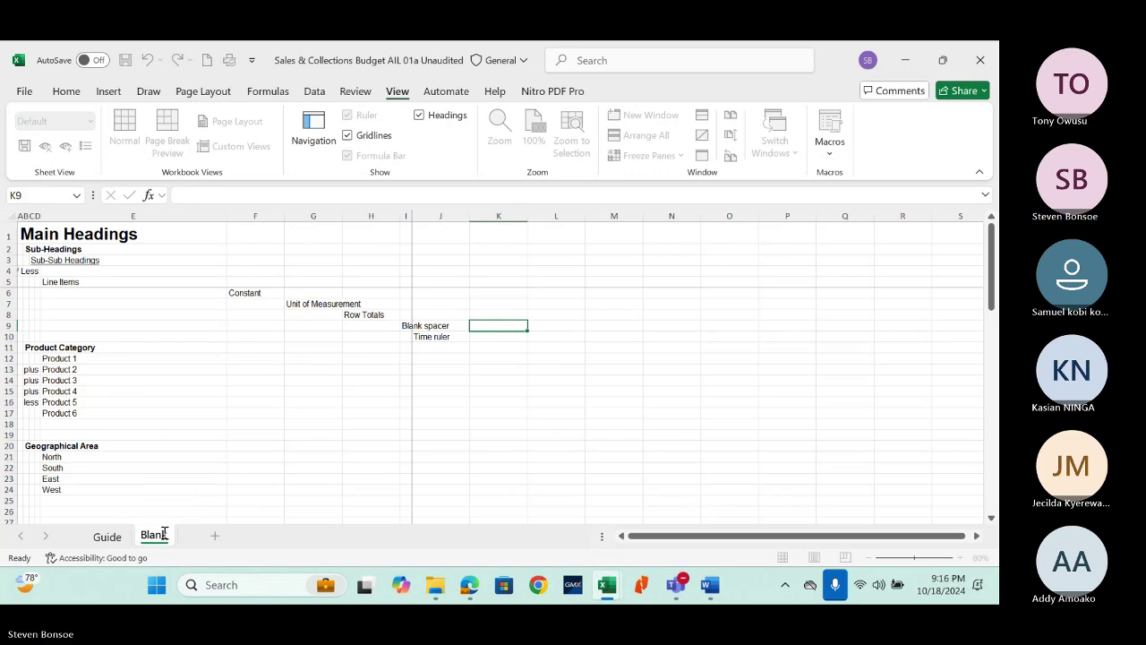
click(163, 368)
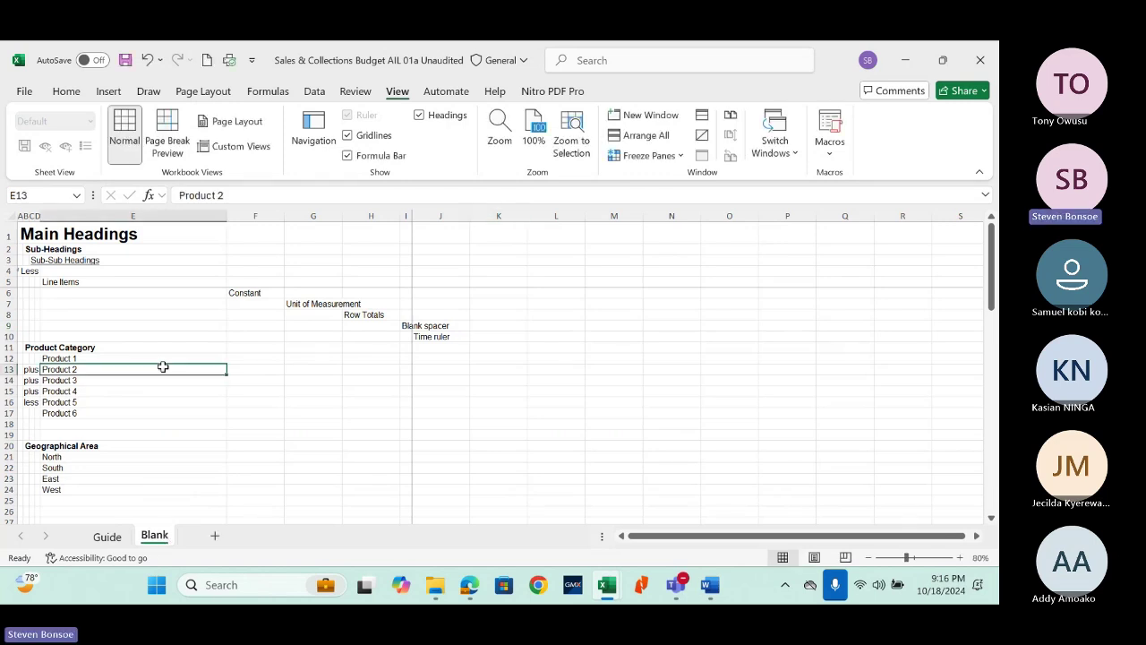
Step: Clear the contents of every cell on the Blank sheet
key(ctrl+a)
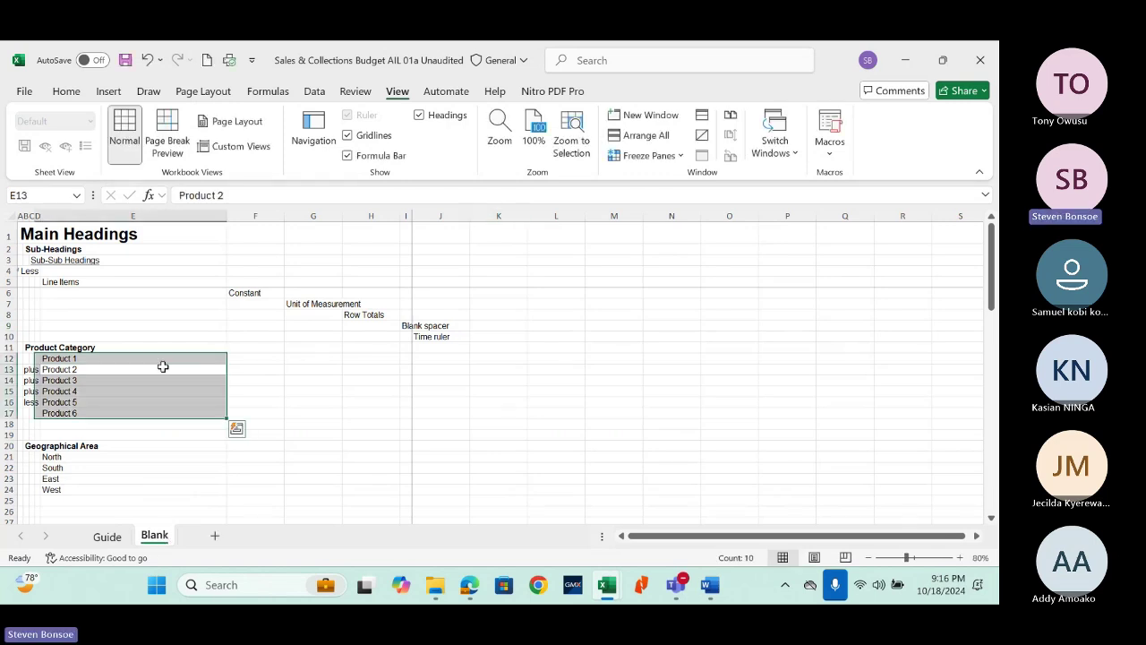
key(ctrl+a)
key(Delete)
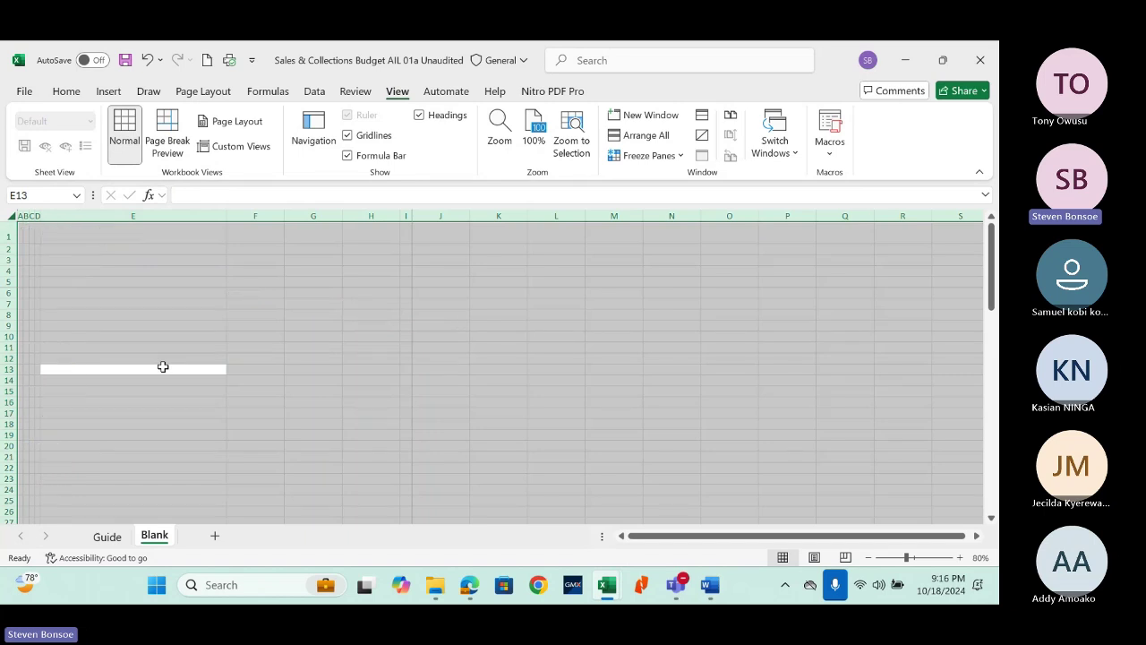
click(304, 328)
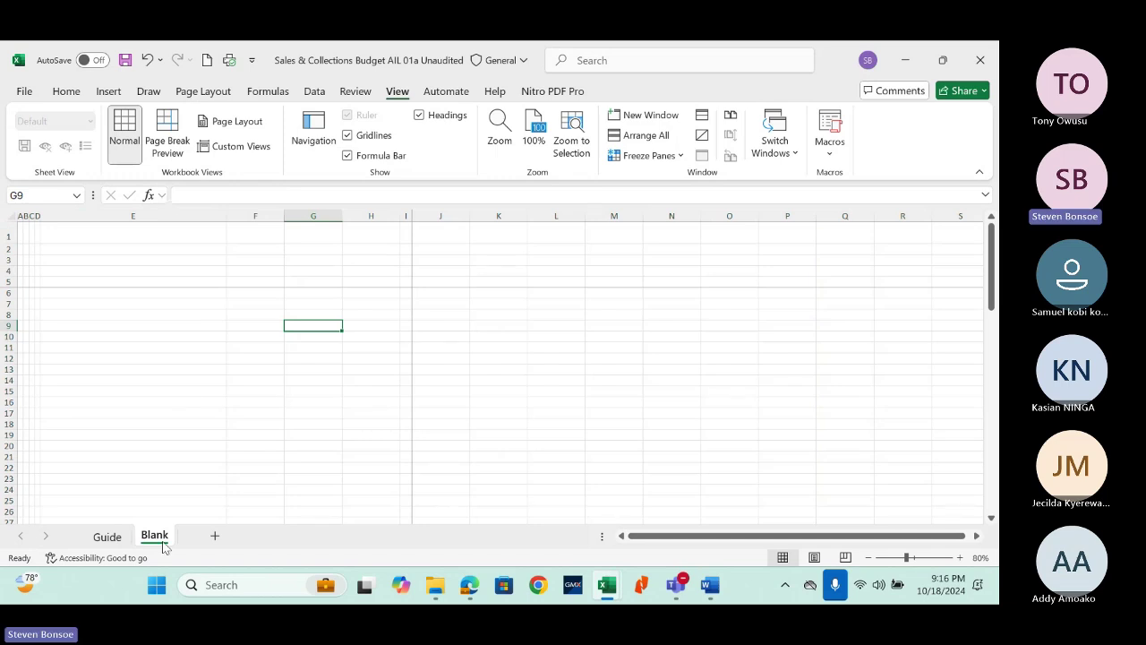
Step: Duplicate the Blank sheet directly after the original and rename the copy as Temp
drag(163, 546, 223, 535)
double_click(204, 534)
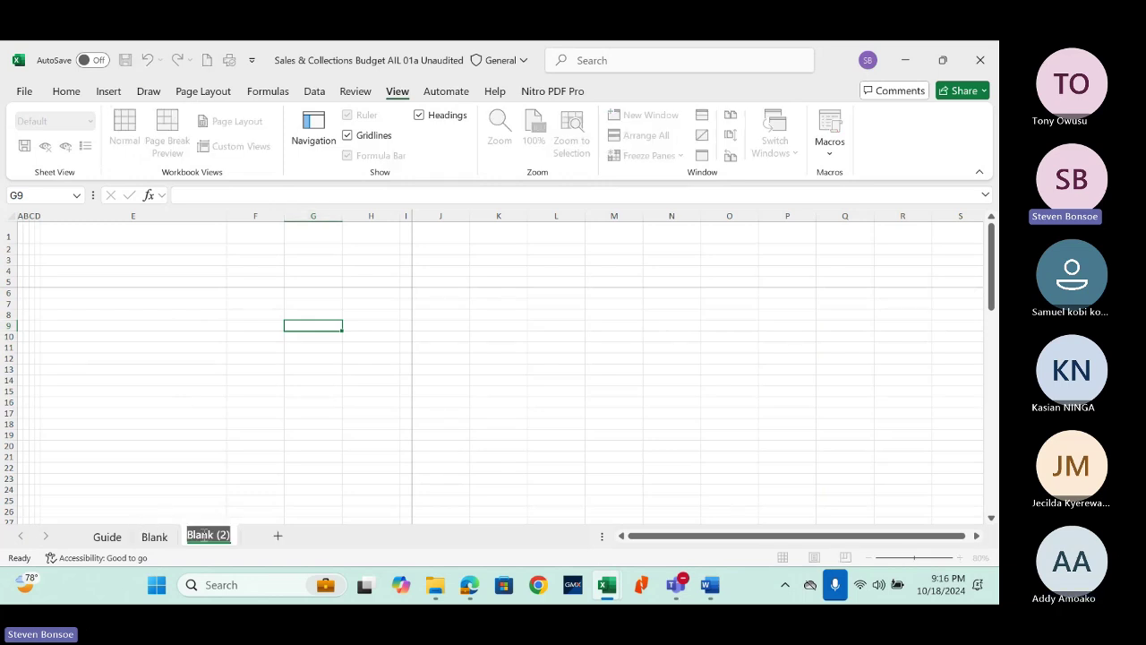
text(Temp)
key(Return)
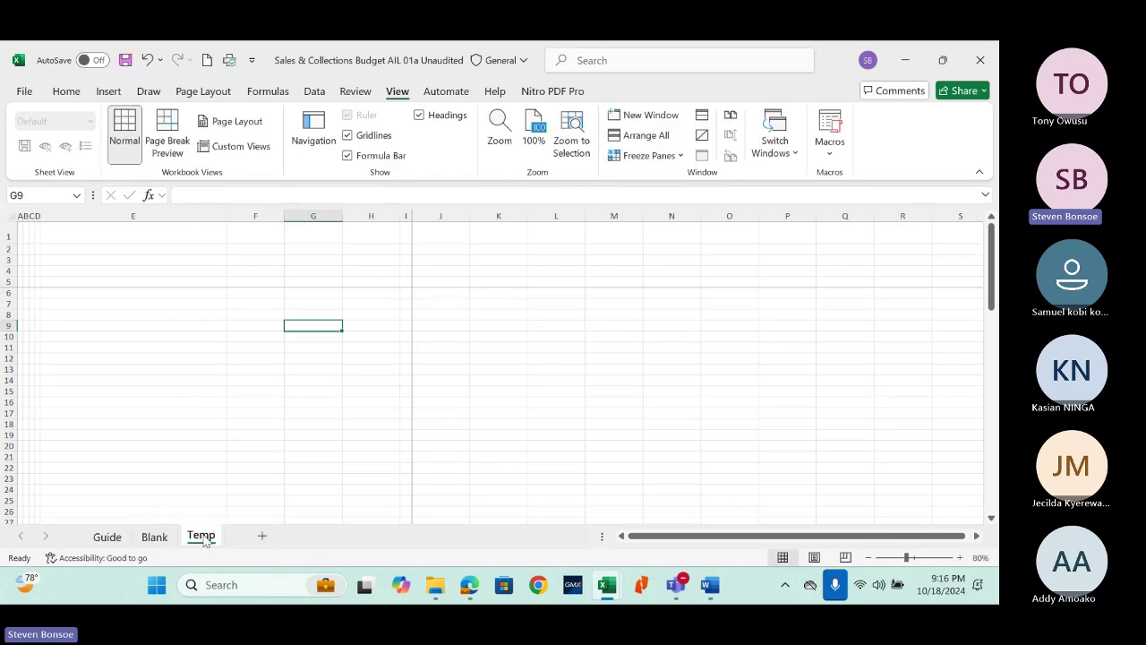
Step: Duplicate the Temp sheet at the end of the workbook and delete the duplicate
ctrl+drag(200, 534, 273, 534)
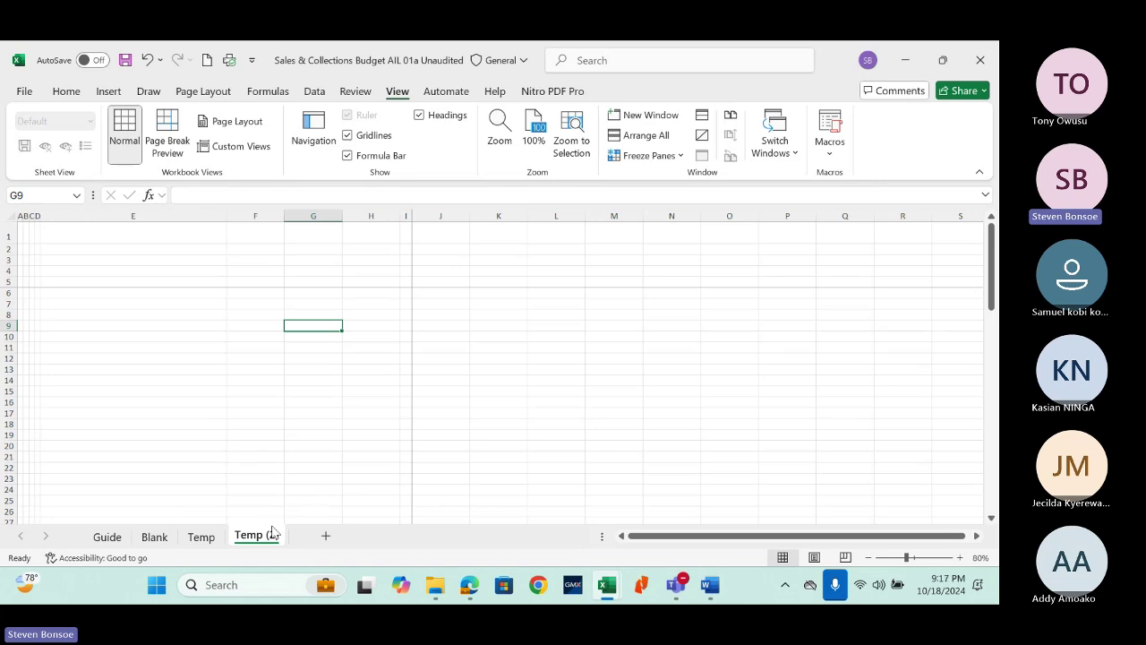
right_click(257, 537)
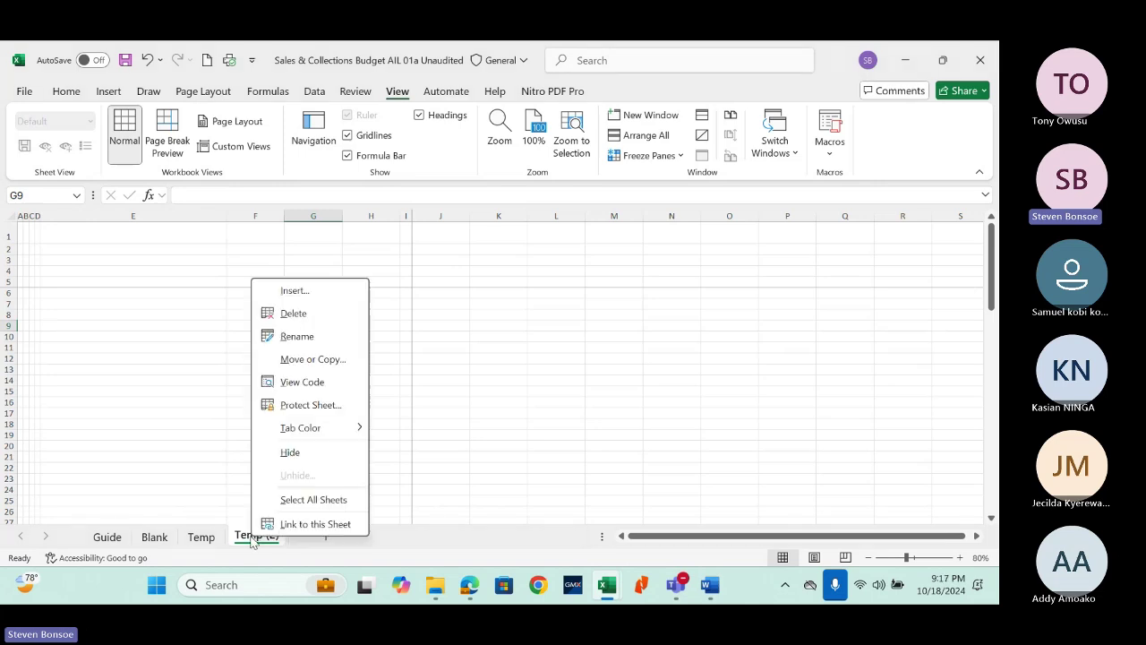
click(283, 313)
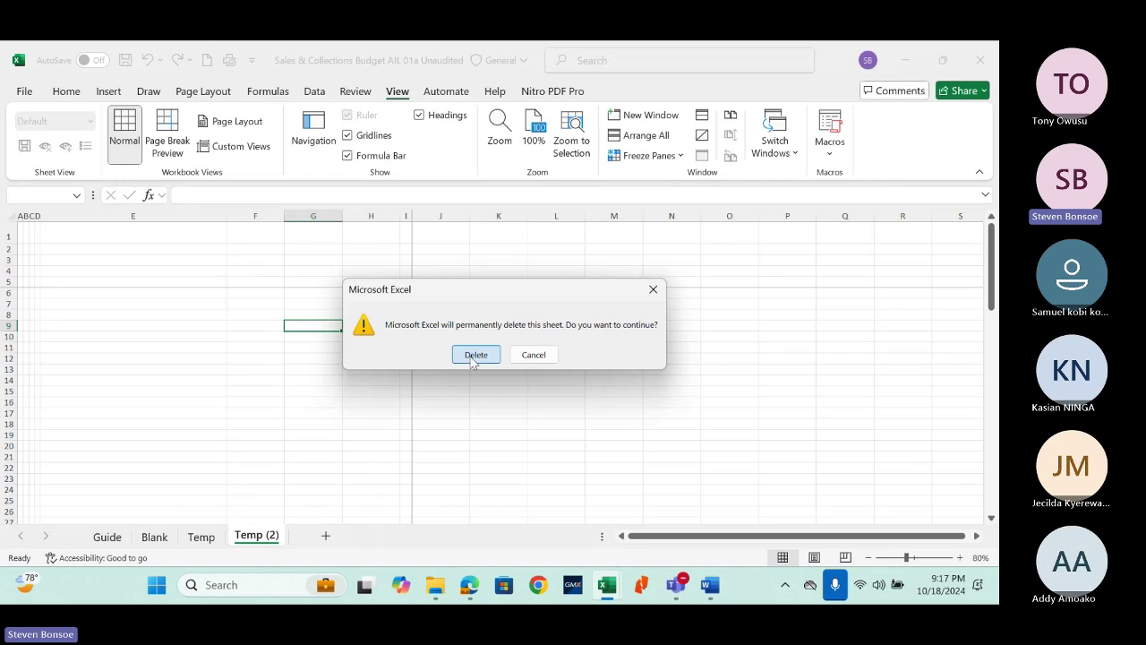
click(474, 356)
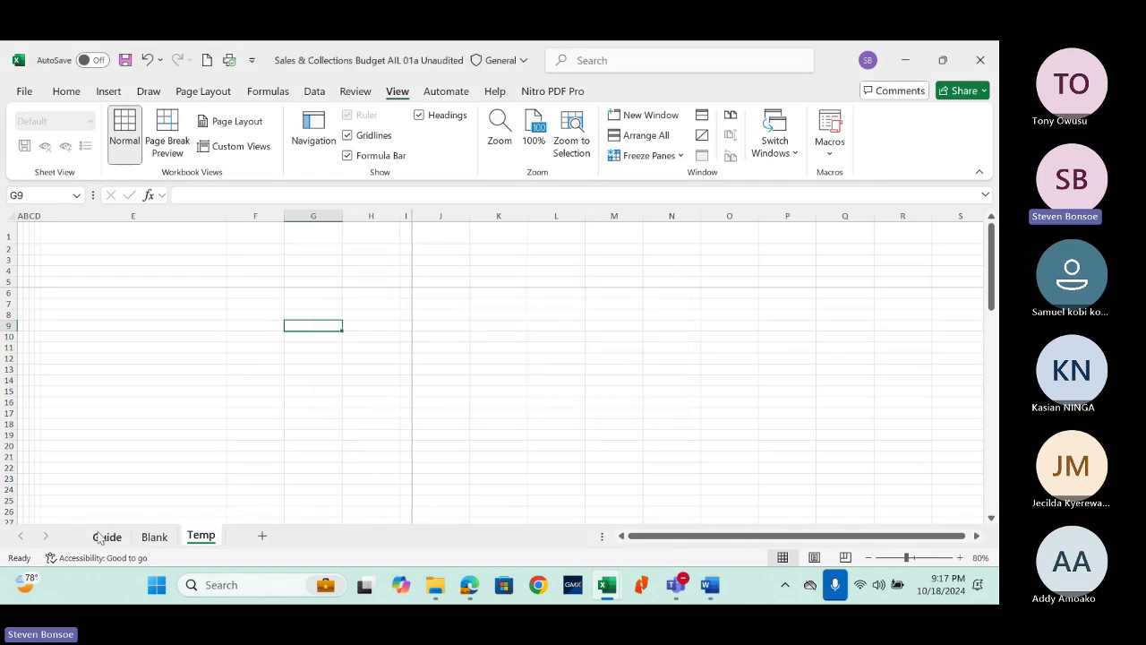
Step: Save the workbook and select cell E6 on the Temp sheet
key(ctrl+s)
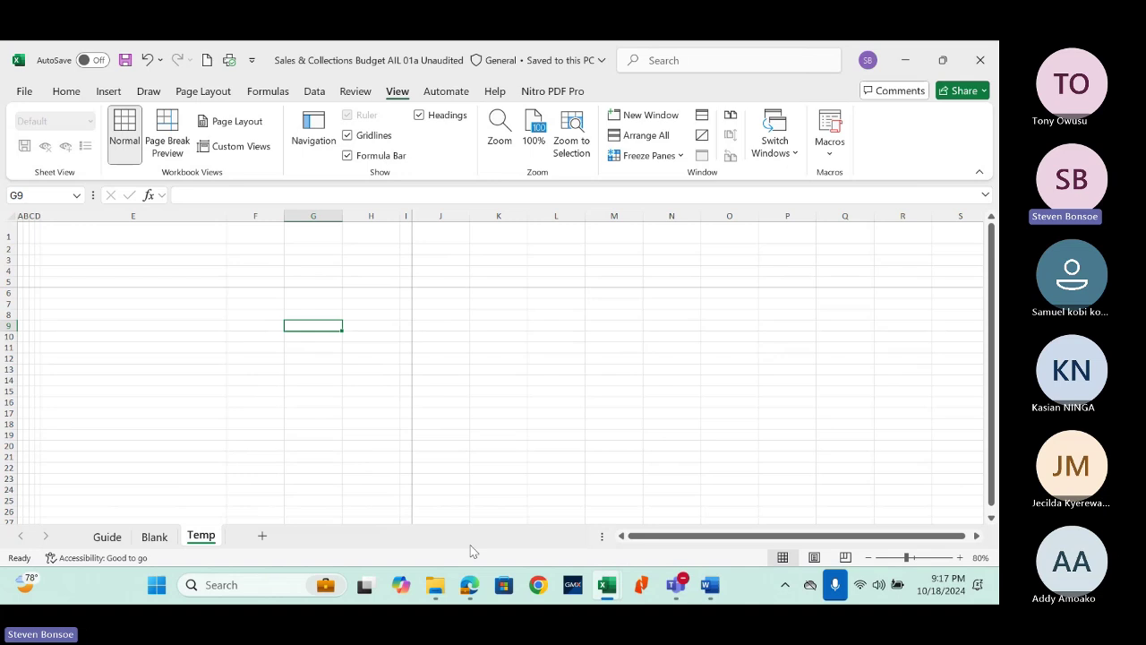
mouse_move(467, 591)
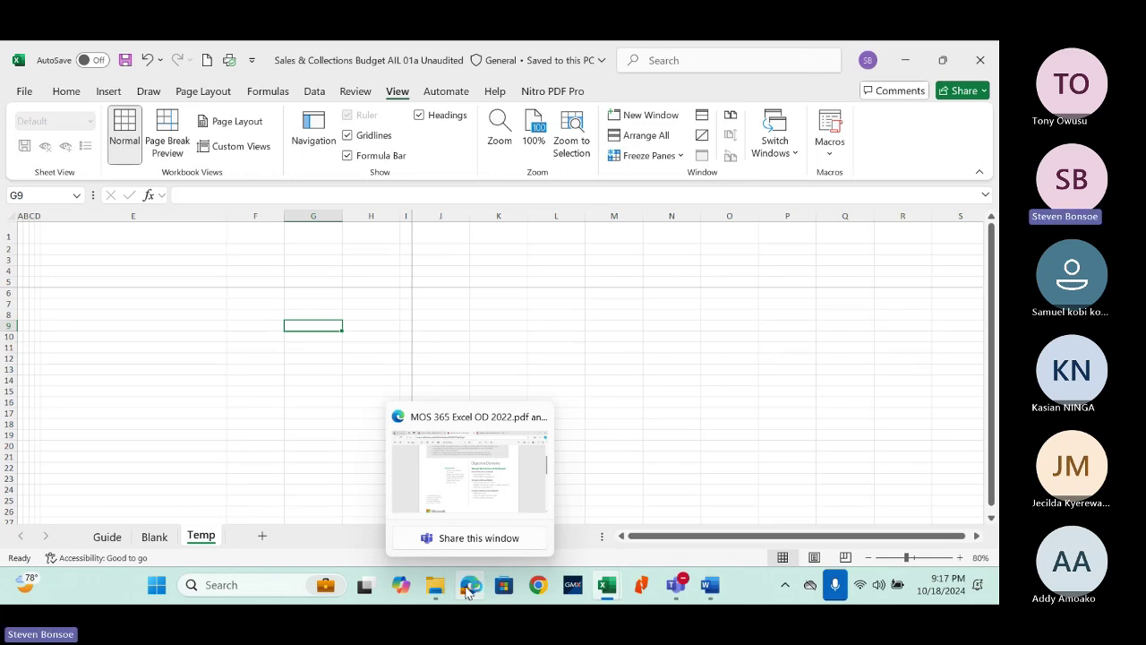
click(358, 385)
click(346, 412)
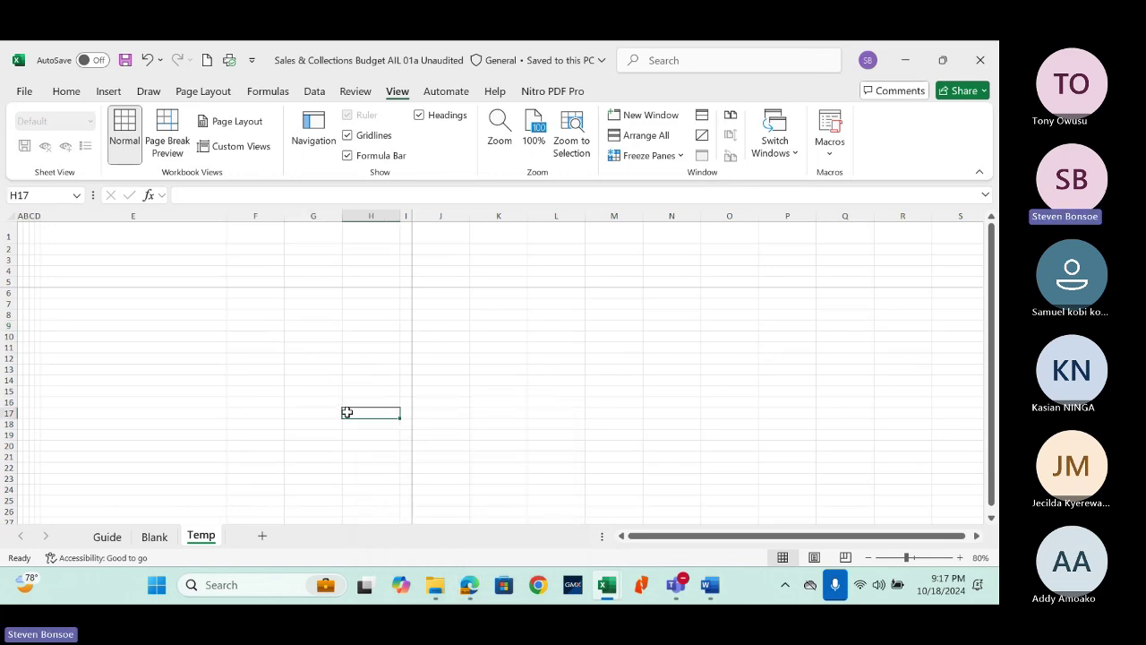
click(137, 357)
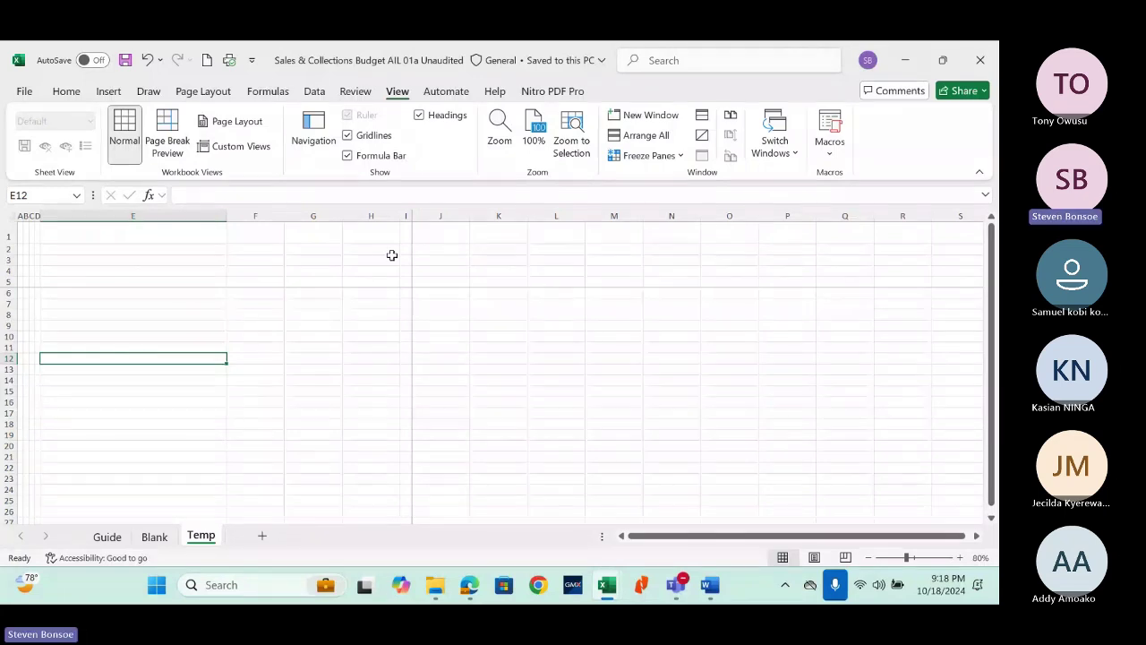
click(193, 294)
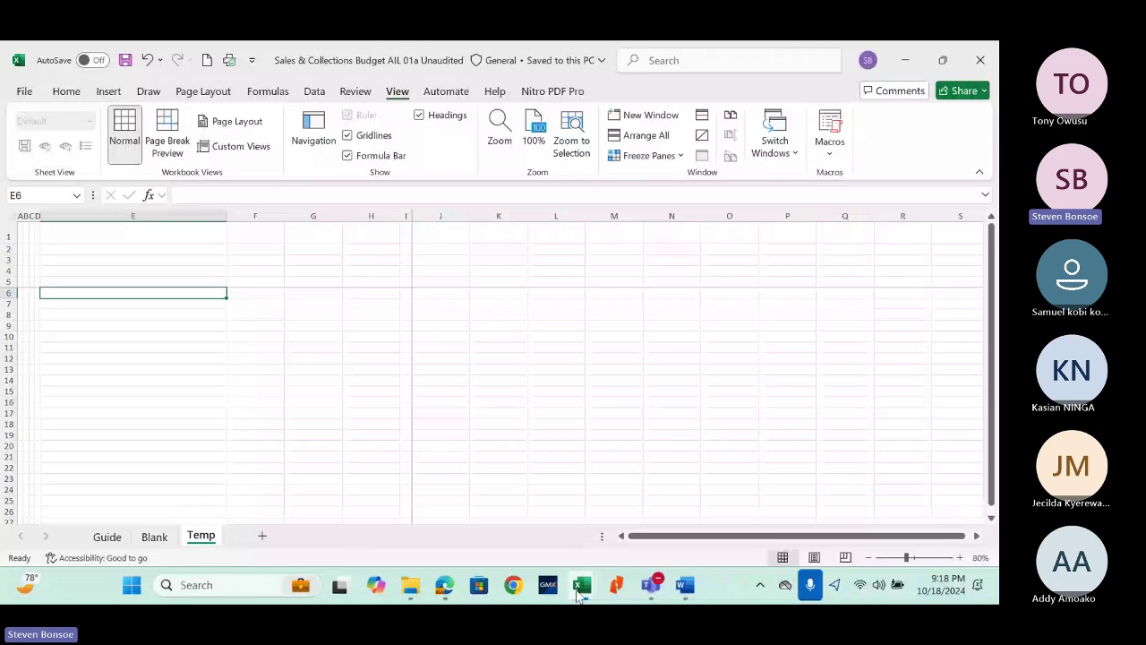
Step: Switch to Edge and highlight "Financial Model Template" in yellow under Project 1 in the Course Outline PDF
click(446, 589)
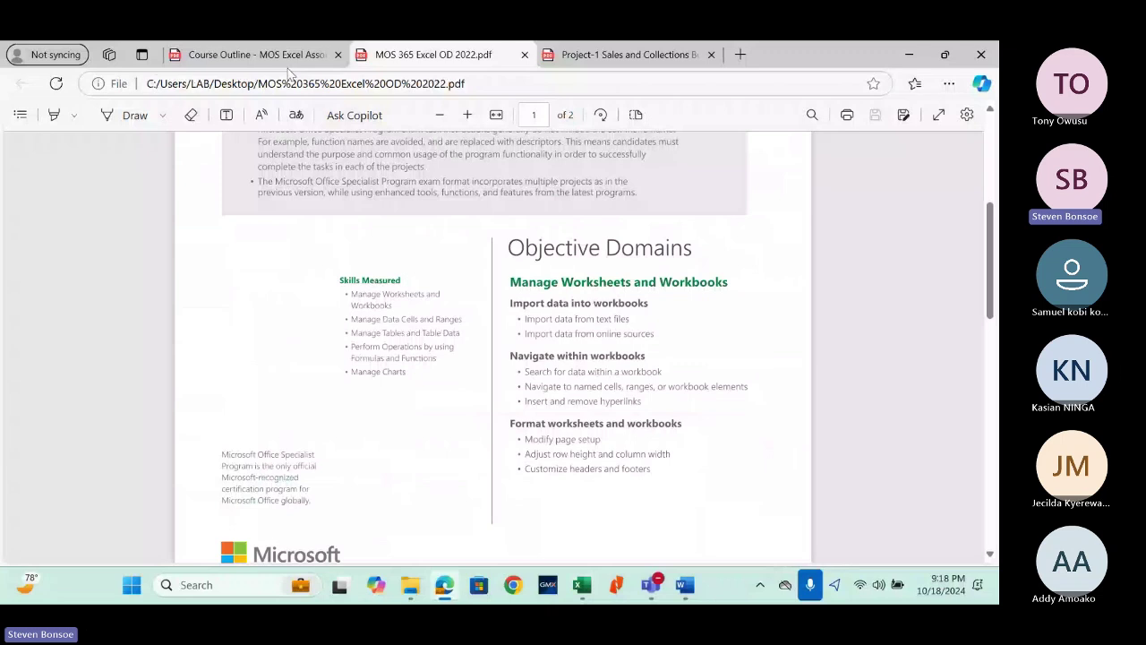
click(285, 56)
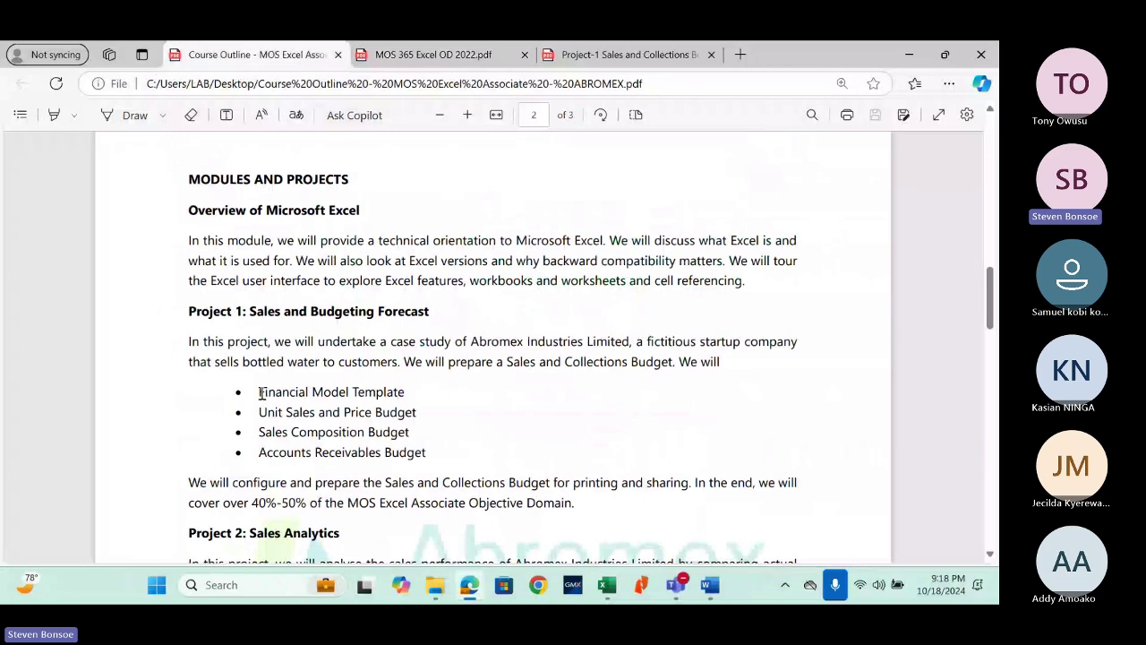
drag(260, 394, 426, 396)
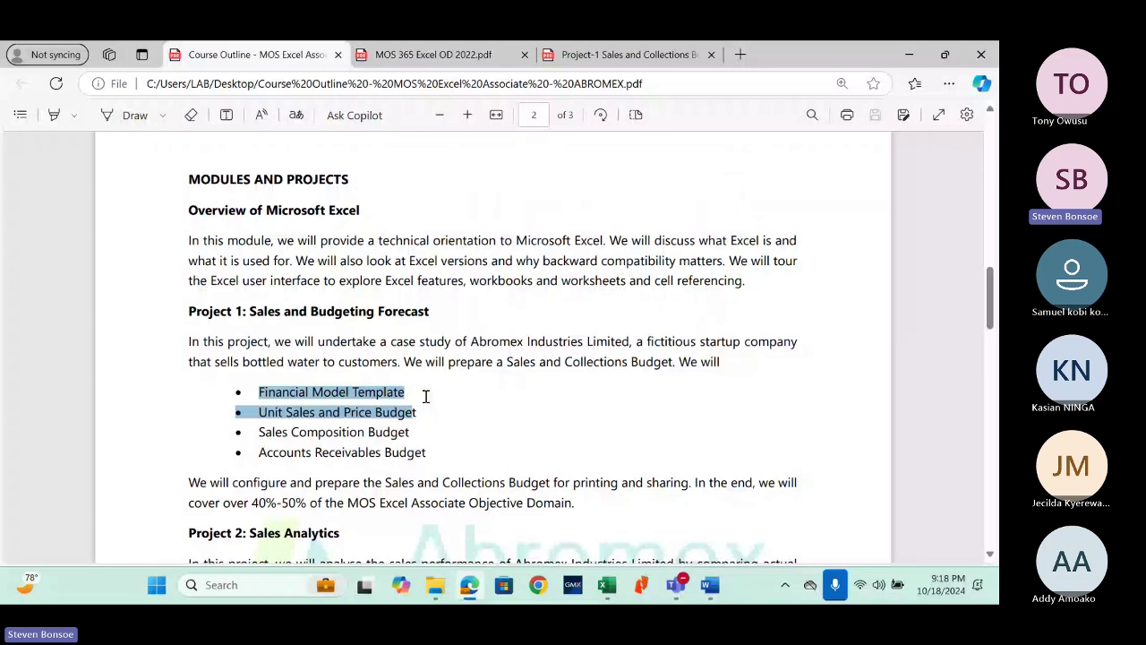
right_click(427, 396)
mouse_move(528, 278)
click(595, 278)
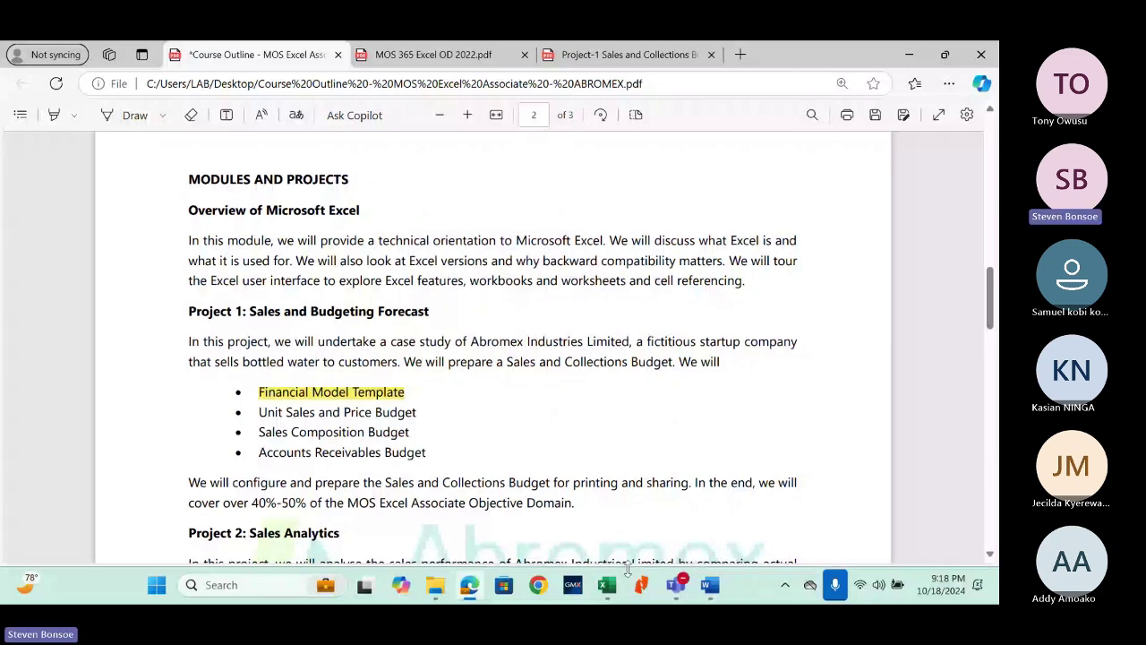
Step: Switch back to the Sales & Collections Budget workbook in Excel and save it
click(607, 585)
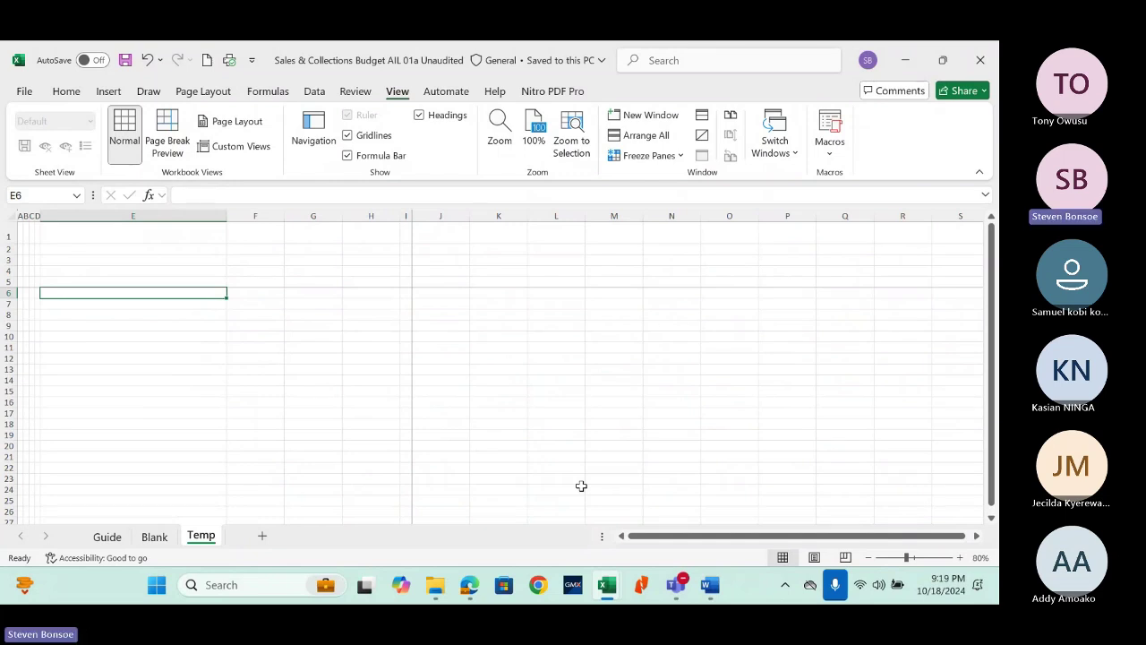
click(124, 60)
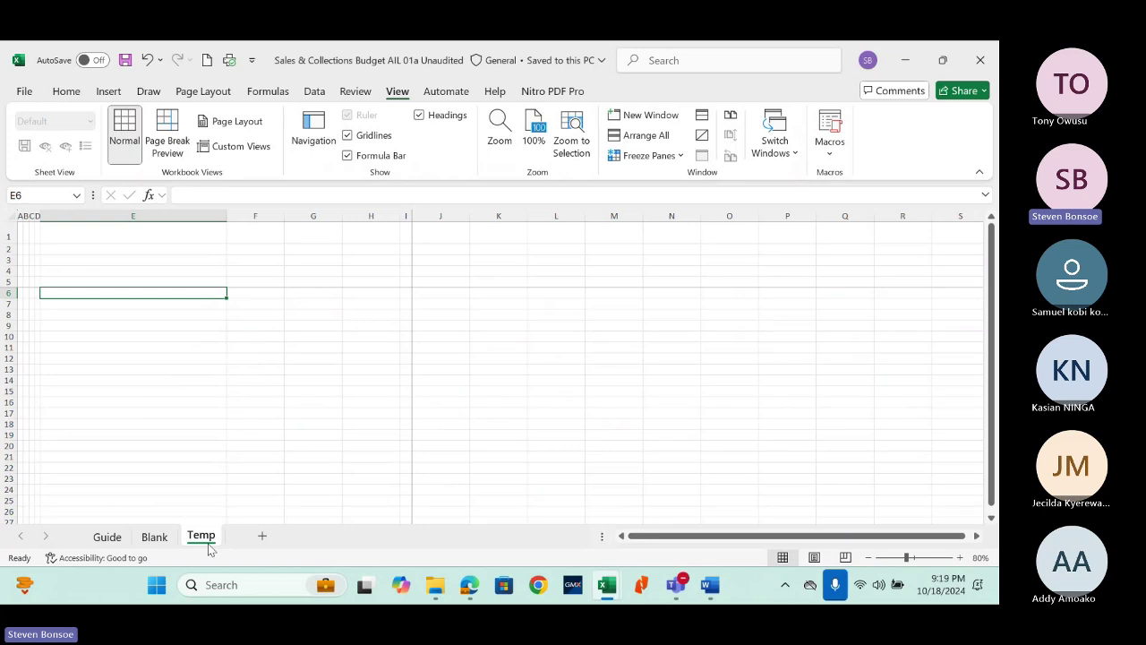